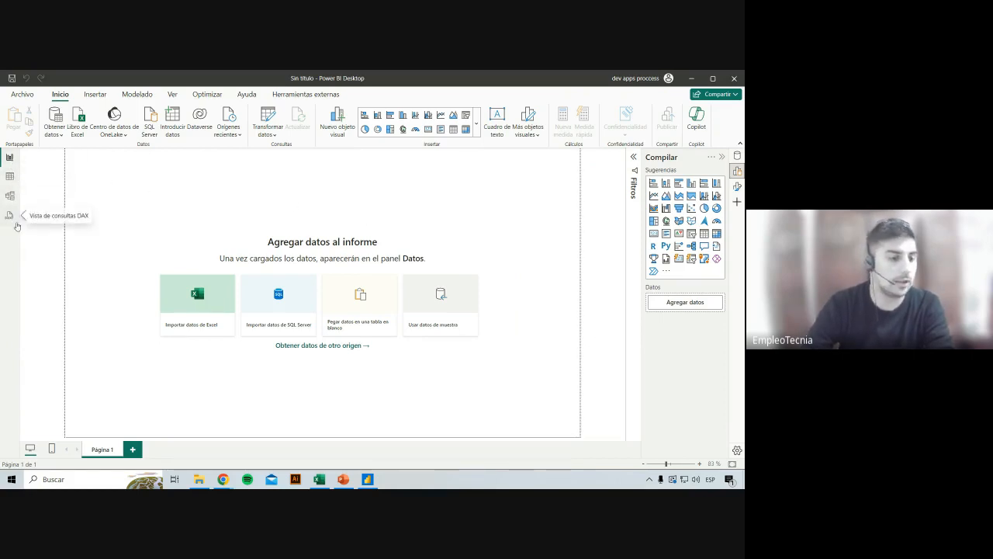
Look over the empty table and model views, collapse the Properties pane, and return to the report view.
click(11, 175)
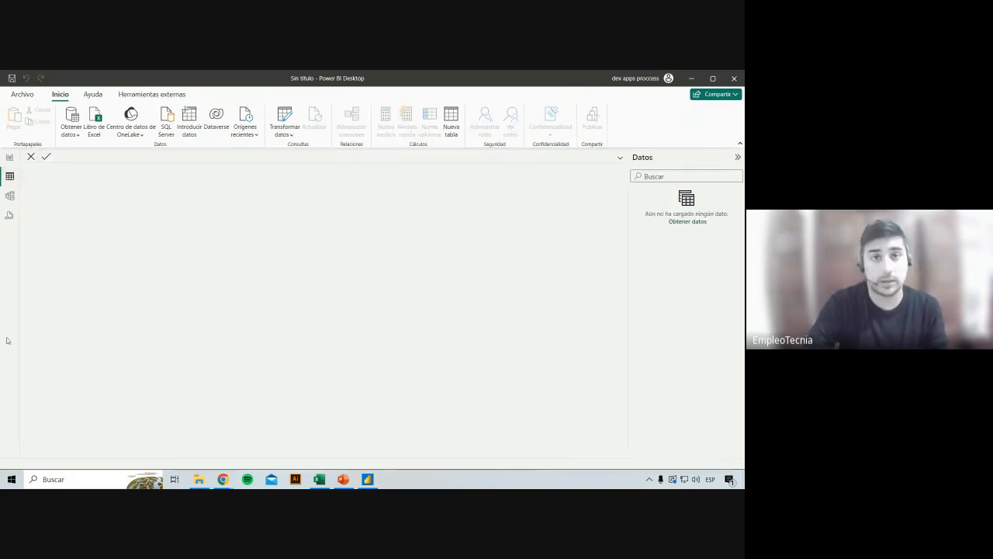
click(10, 195)
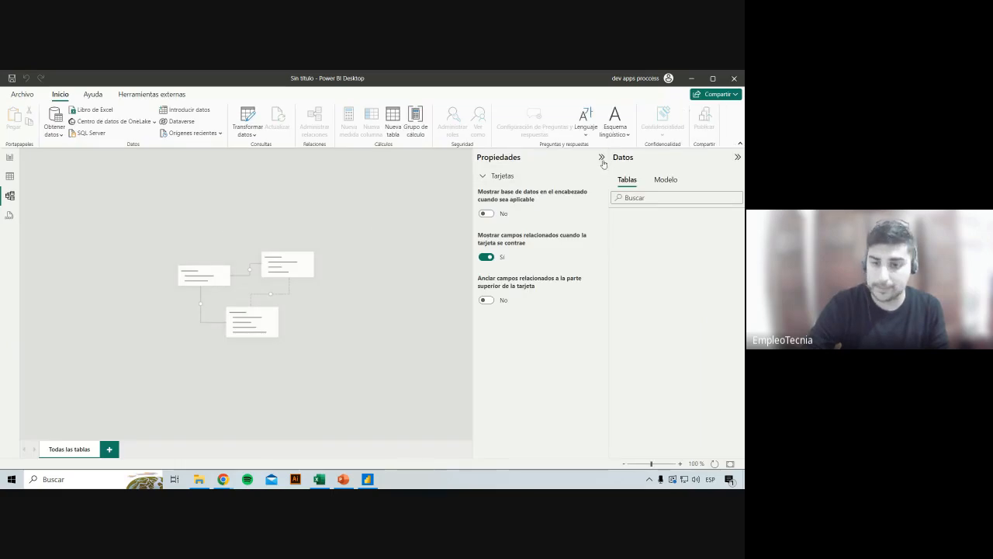
click(602, 158)
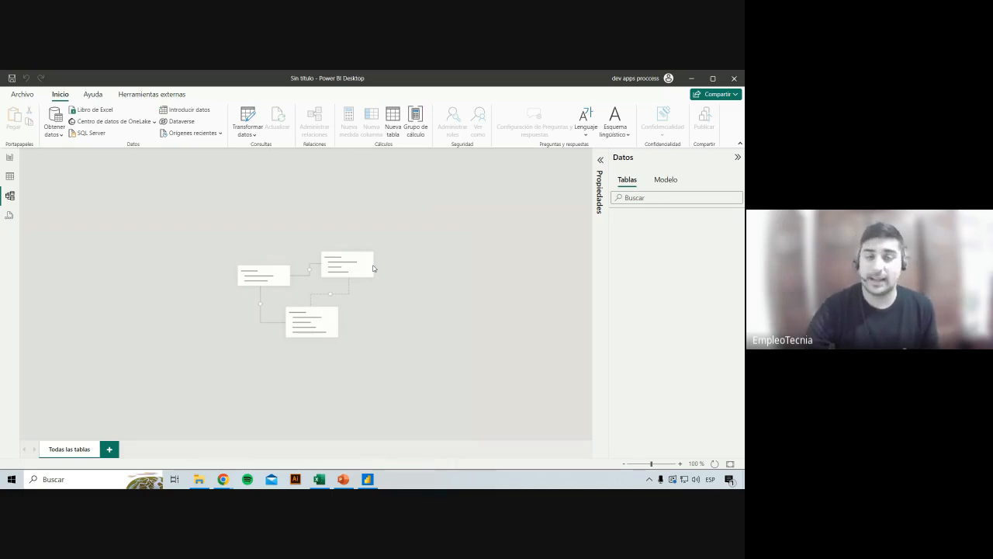
click(11, 157)
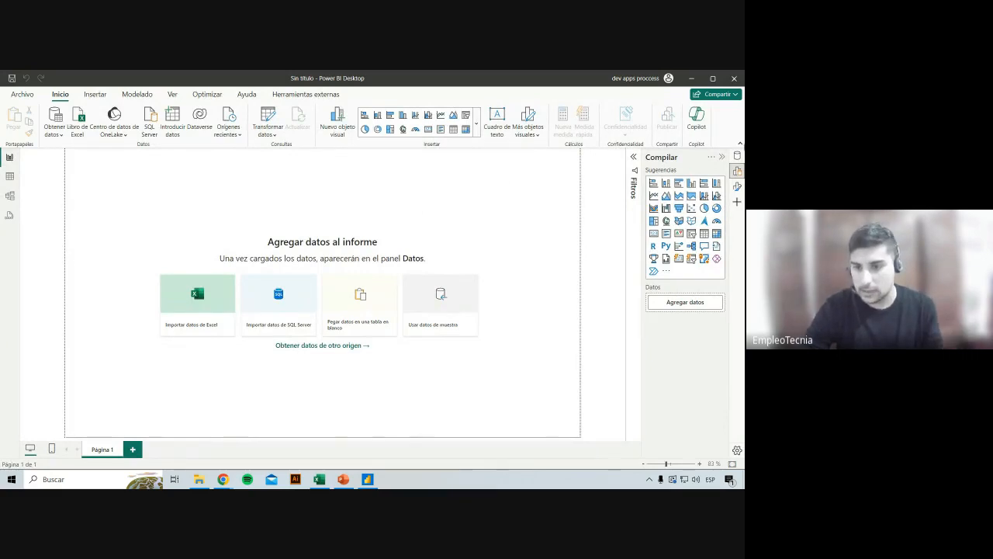
Show the Data pane beside the visualizations and open the full list of data source connectors.
click(737, 155)
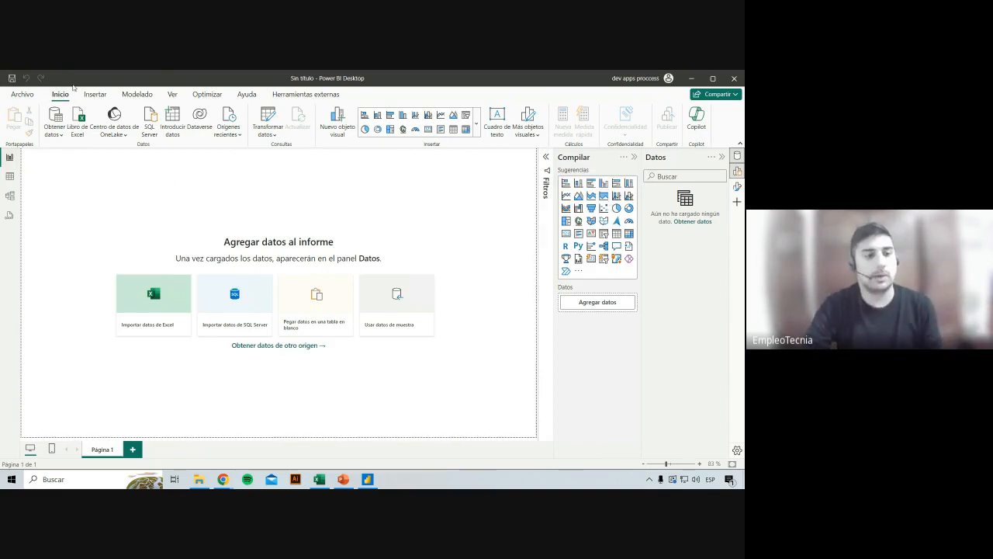
click(57, 137)
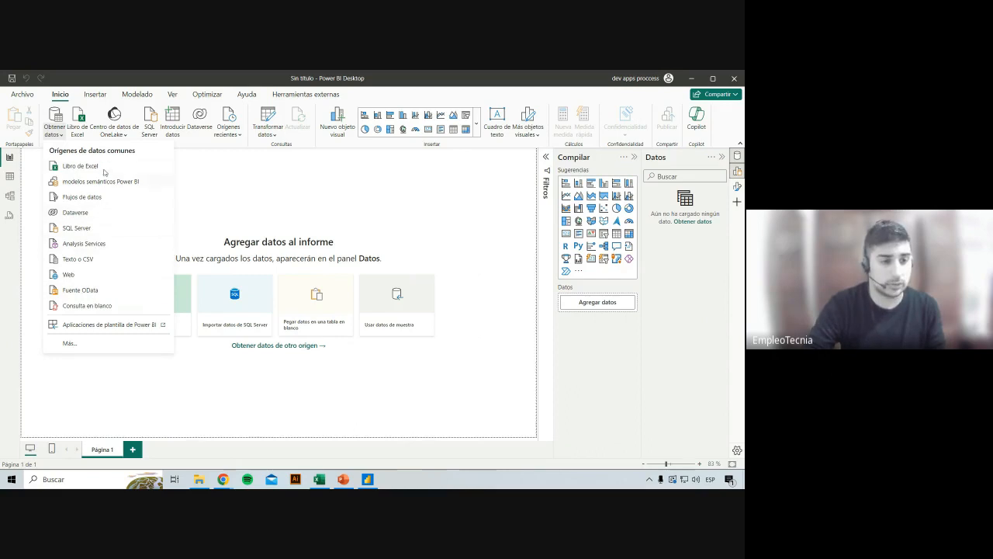
click(76, 348)
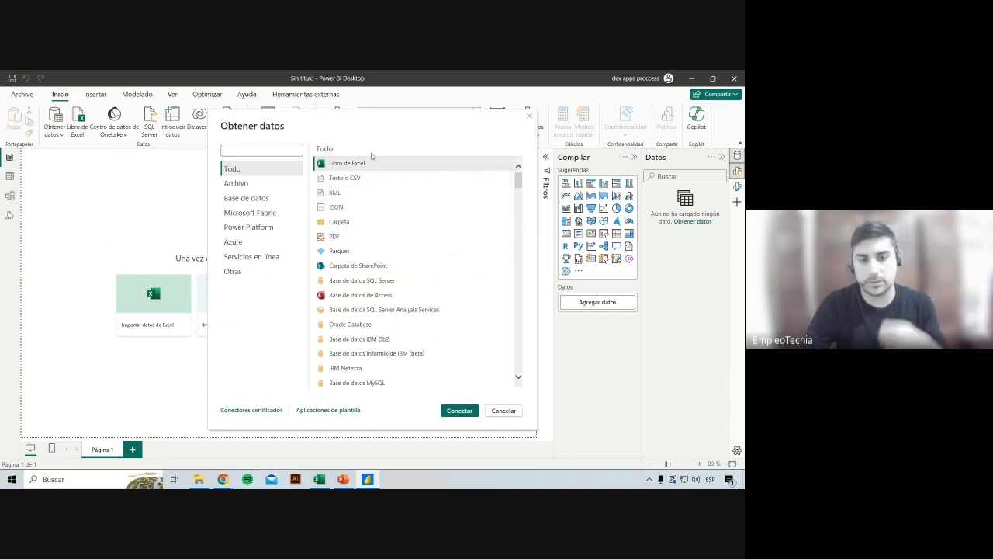
Examine the available data source connectors, including text/CSV, folder, PDF, SharePoint folder, Access and SQL Server, through the whole list.
click(361, 178)
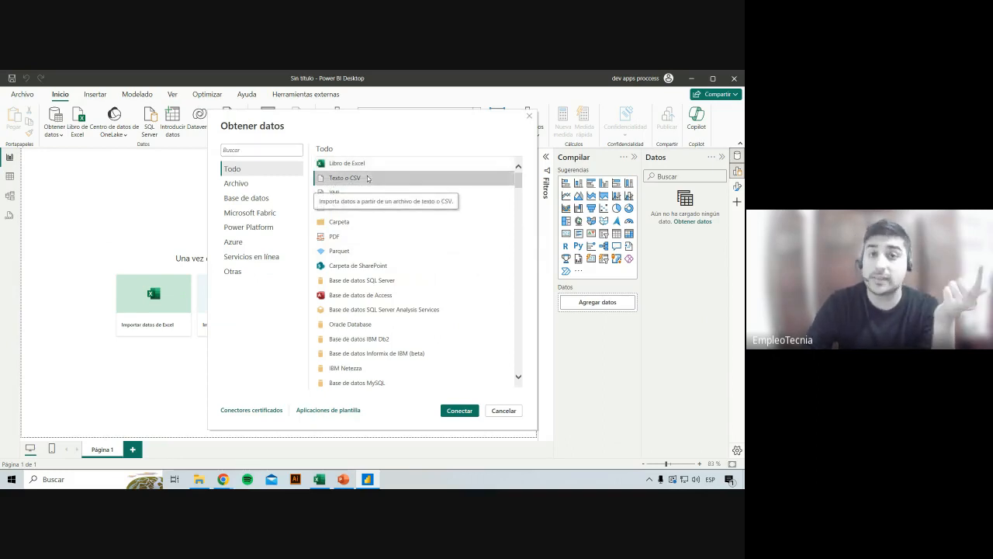
click(361, 223)
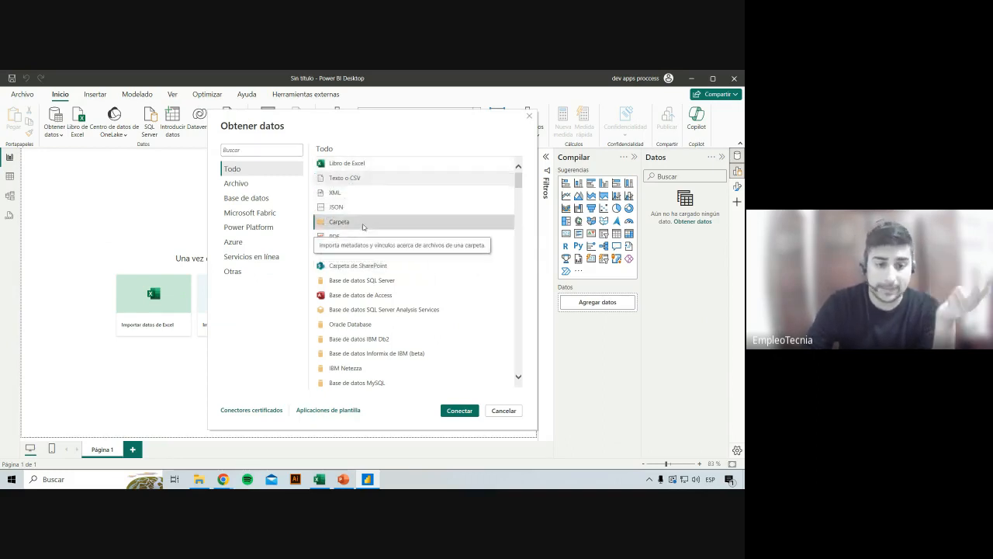
click(371, 241)
click(388, 266)
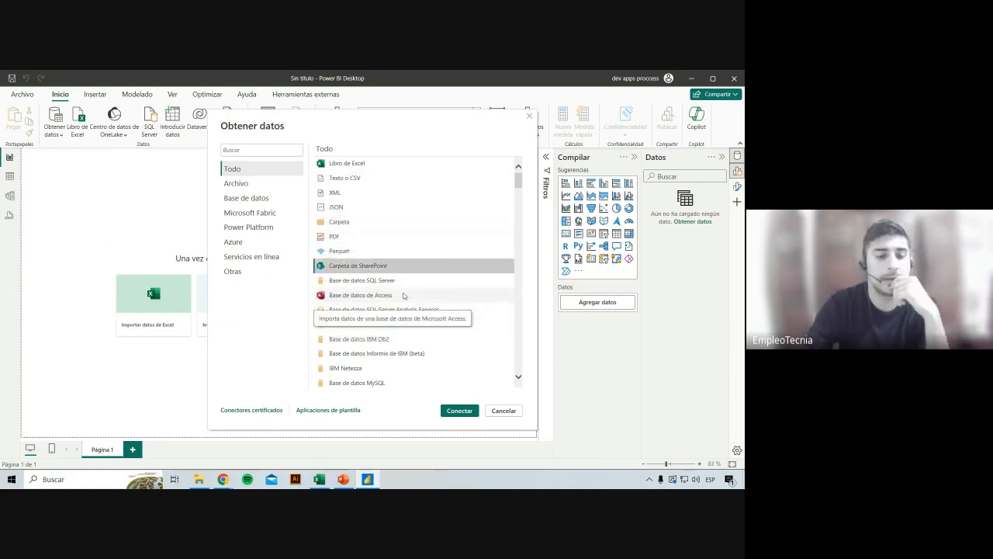
click(403, 296)
click(394, 280)
scroll(507, 353, down, 20)
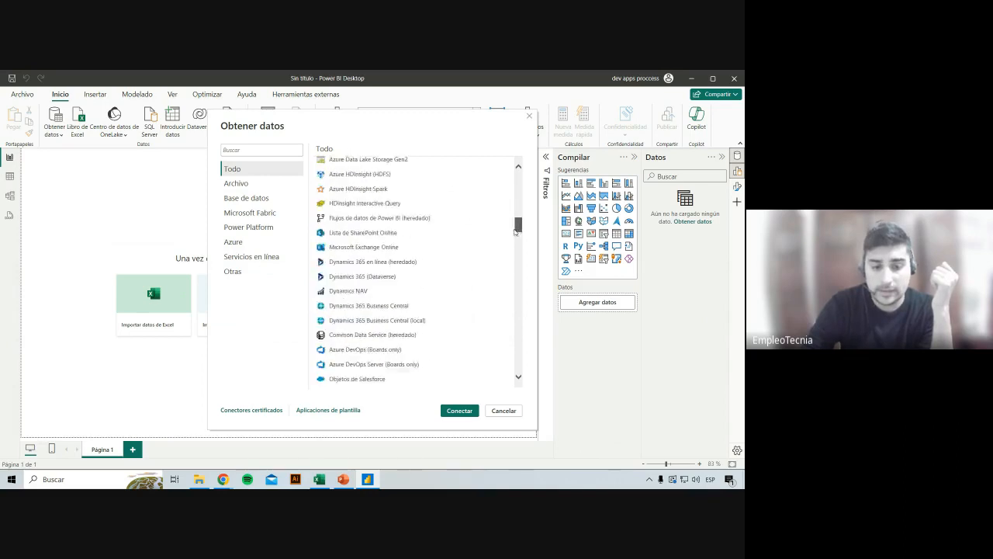
scroll(507, 365, down, 10)
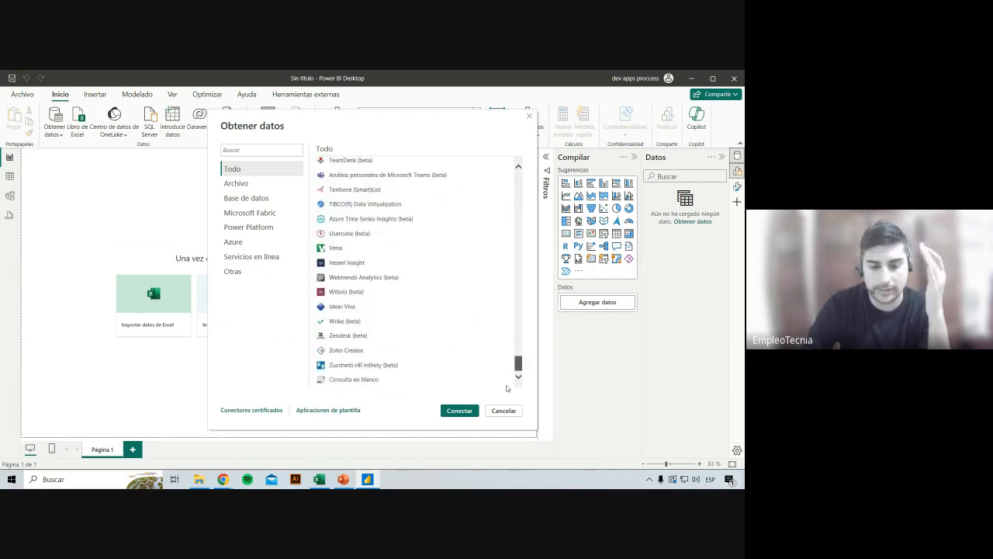
drag(507, 388, 522, 180)
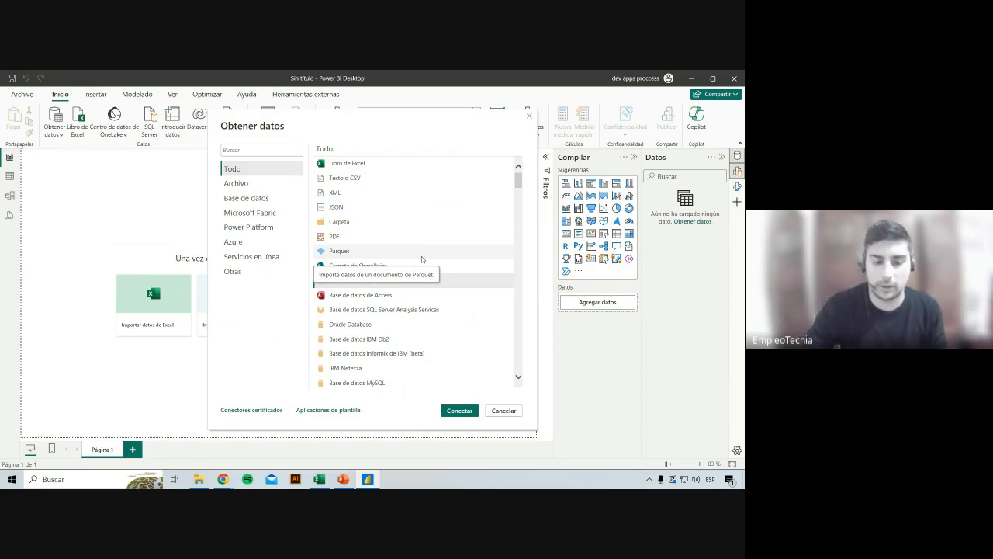
scroll(422, 256, down, 10)
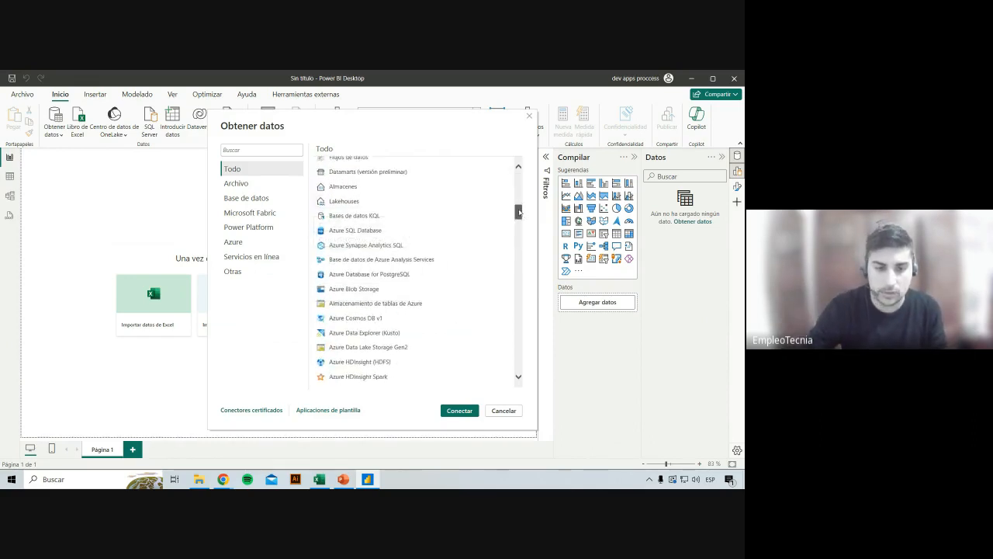
drag(520, 211, 525, 164)
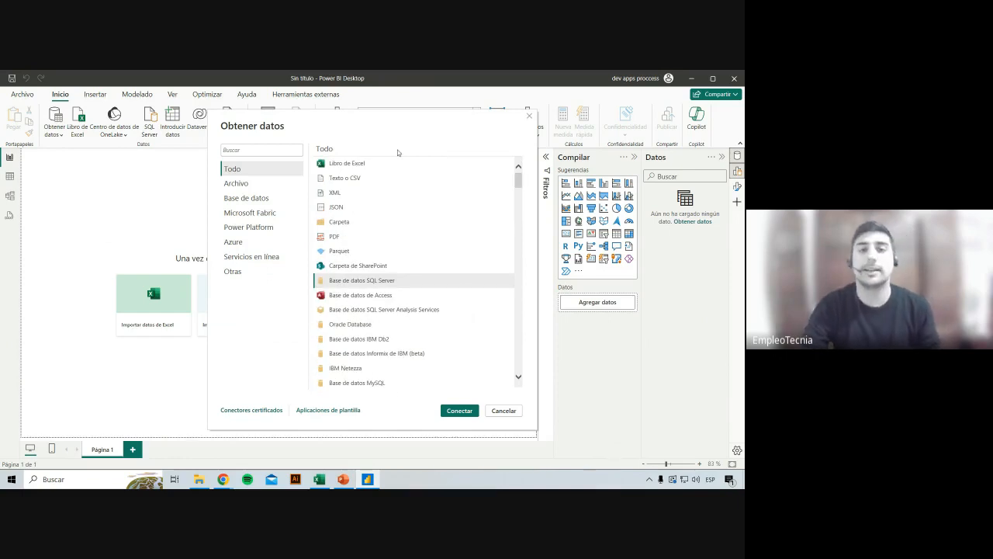
Connect to the Excel workbook LOGISTICA_METALURGICA_ in the CURSO POWER BI BÁSICO folder.
click(363, 164)
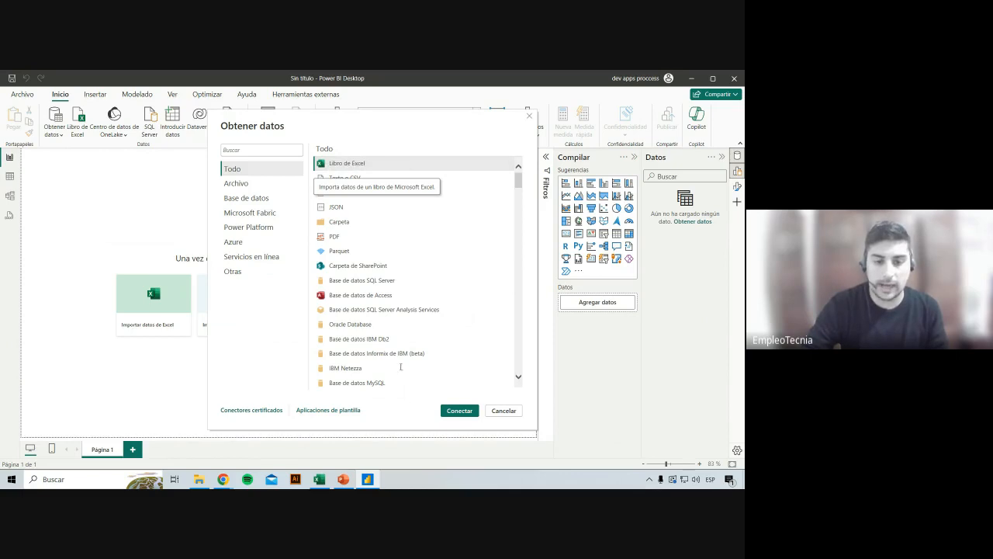
click(459, 411)
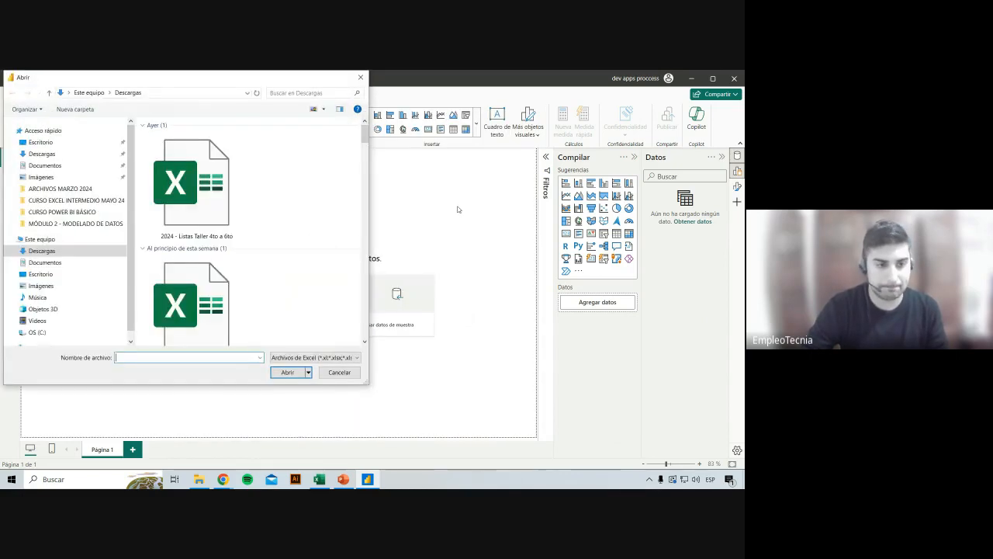
double_click(233, 201)
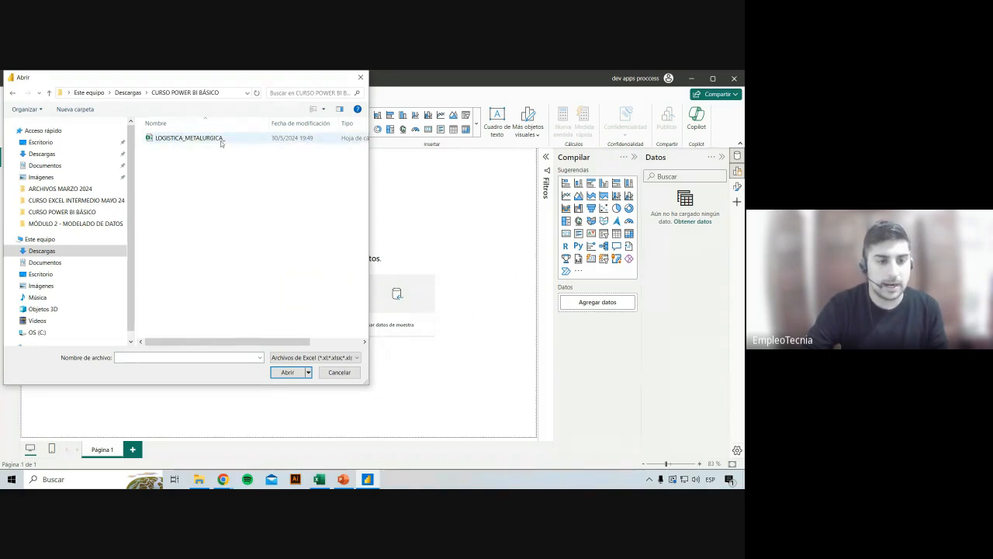
double_click(196, 139)
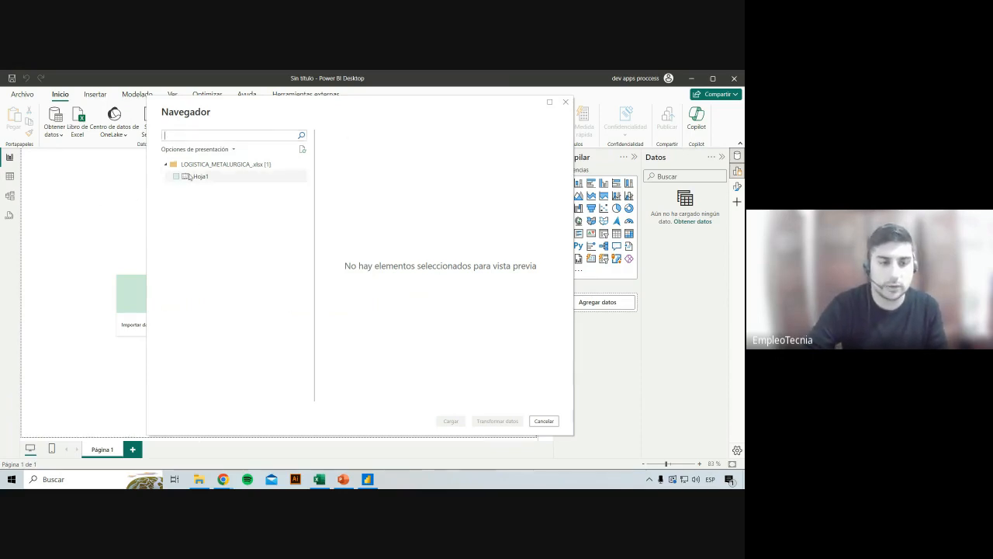
Switch to Excel and review the source data on Hoja1 of LOGISTICA_METALURGICA_.
click(327, 484)
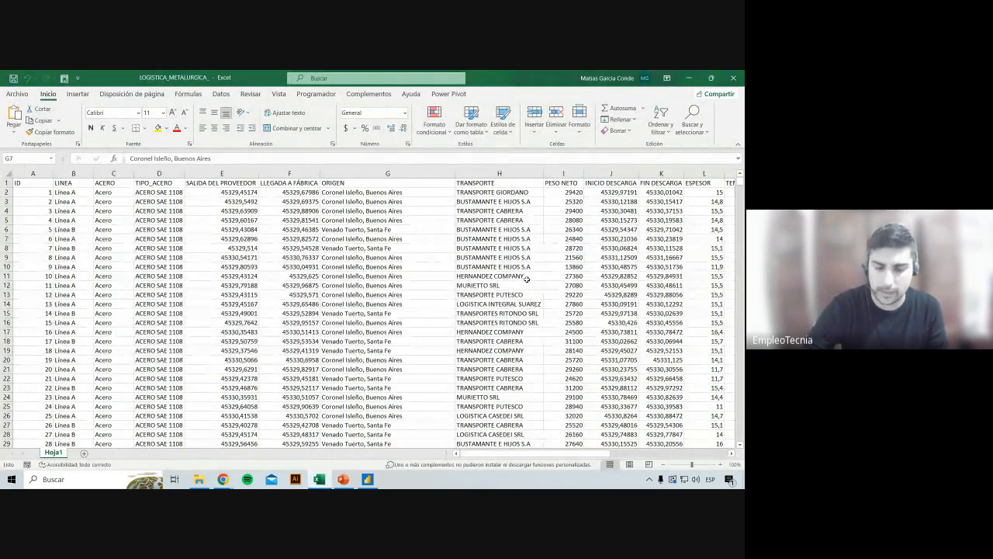
drag(567, 456, 543, 455)
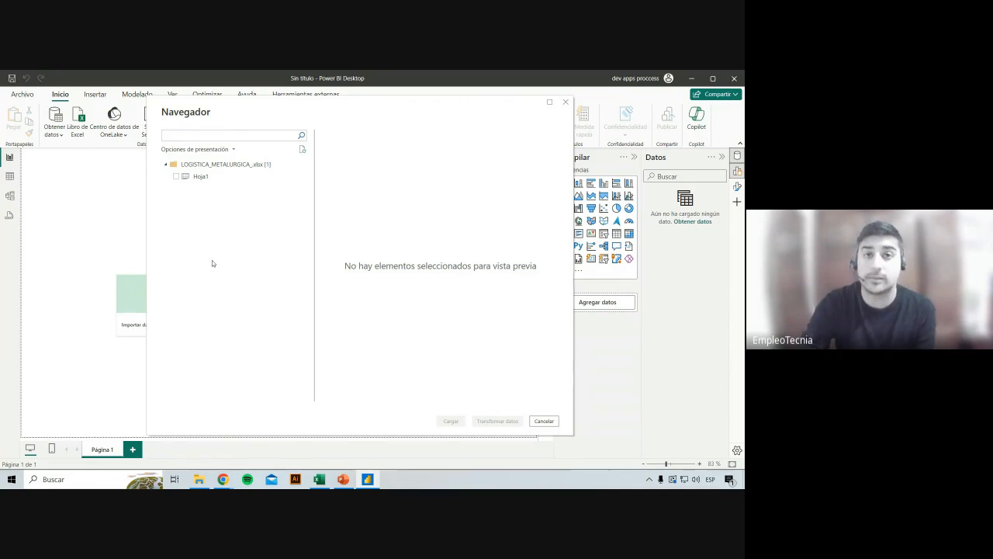
Back in Power BI Desktop, select Hoja1 in the Navigator, preview its columns, and open it for data transformation.
click(176, 176)
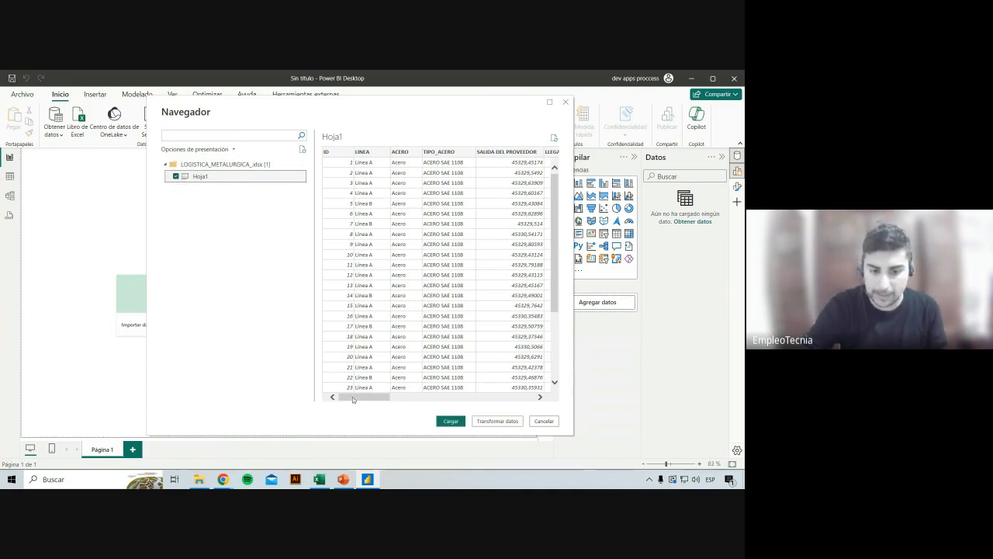
drag(355, 396, 292, 356)
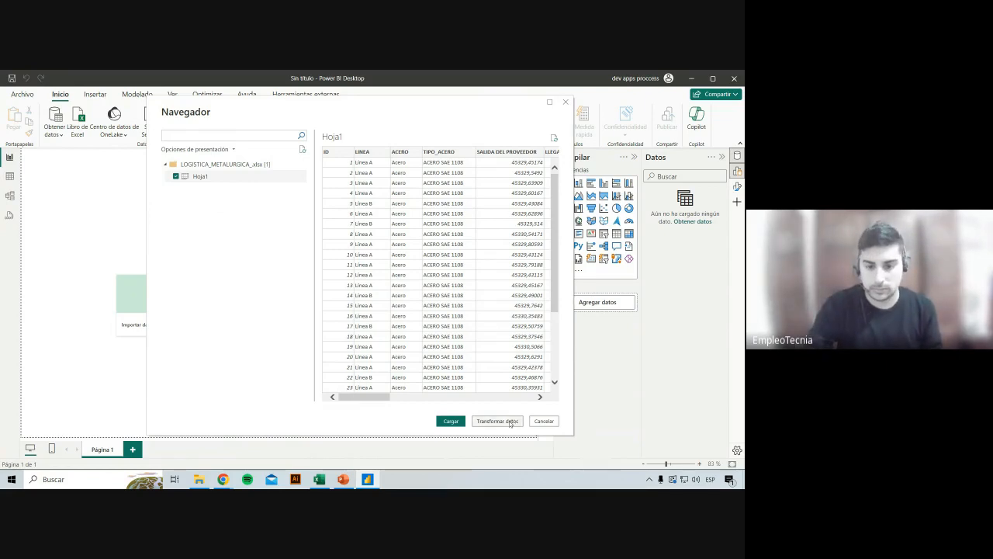
click(498, 420)
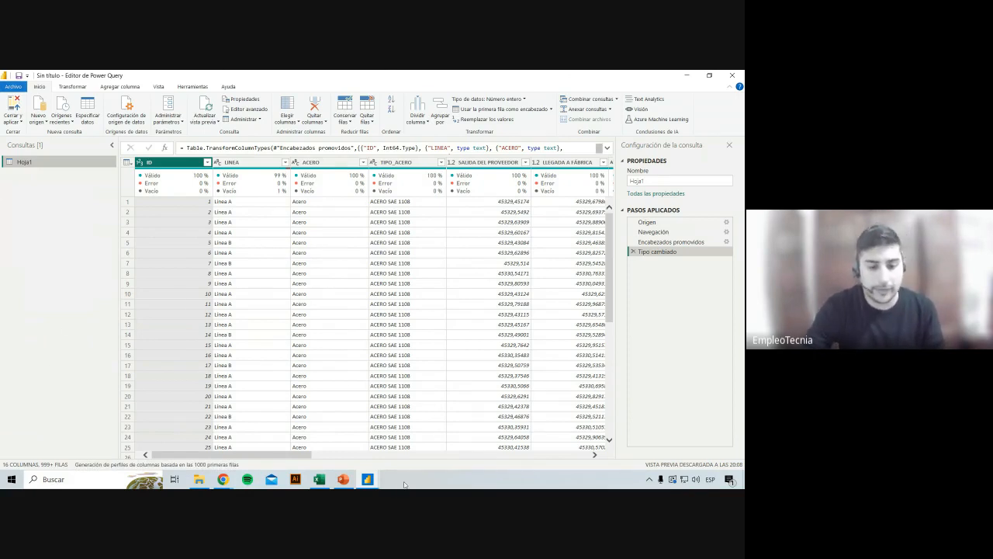
Check the Power BI Desktop report window, then return to the Power Query Editor and enlarge its display.
mouse_move(367, 479)
click(315, 430)
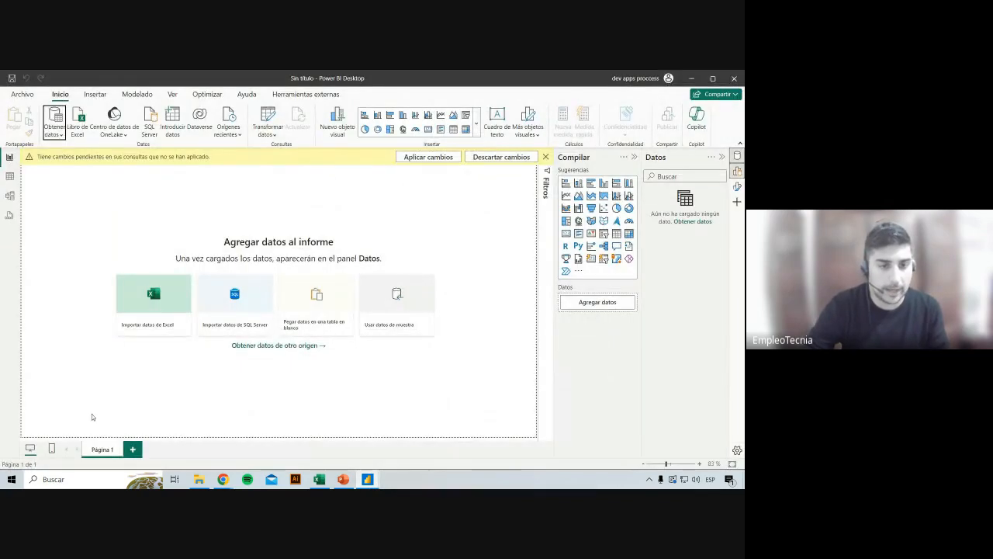
mouse_move(367, 479)
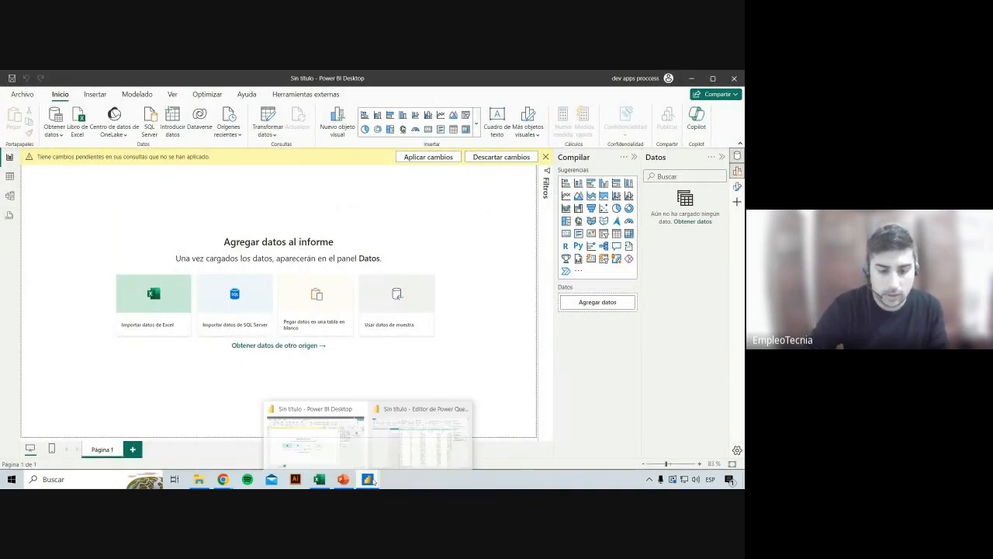
click(435, 434)
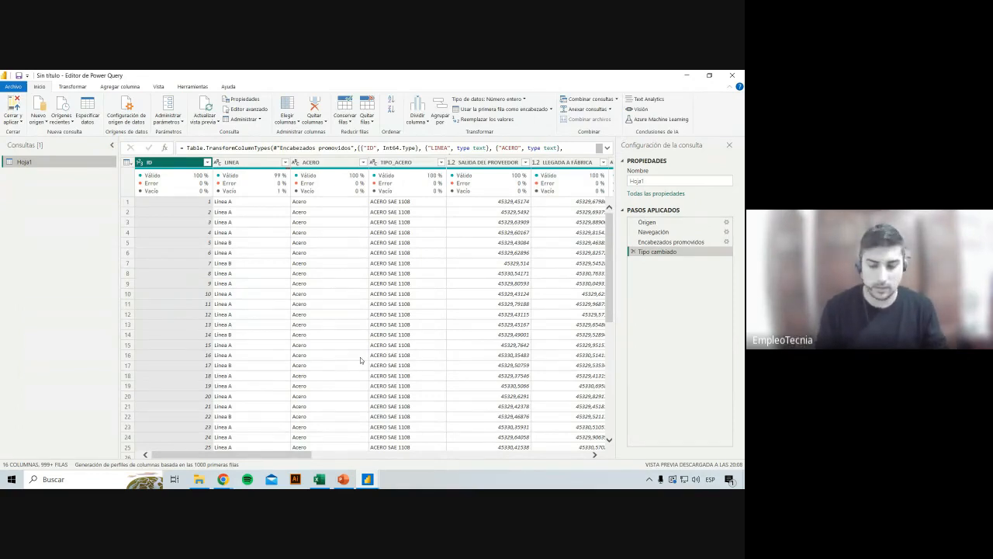
key(ctrl+plus)
key(ctrl+plus)
key(ctrl+plus)
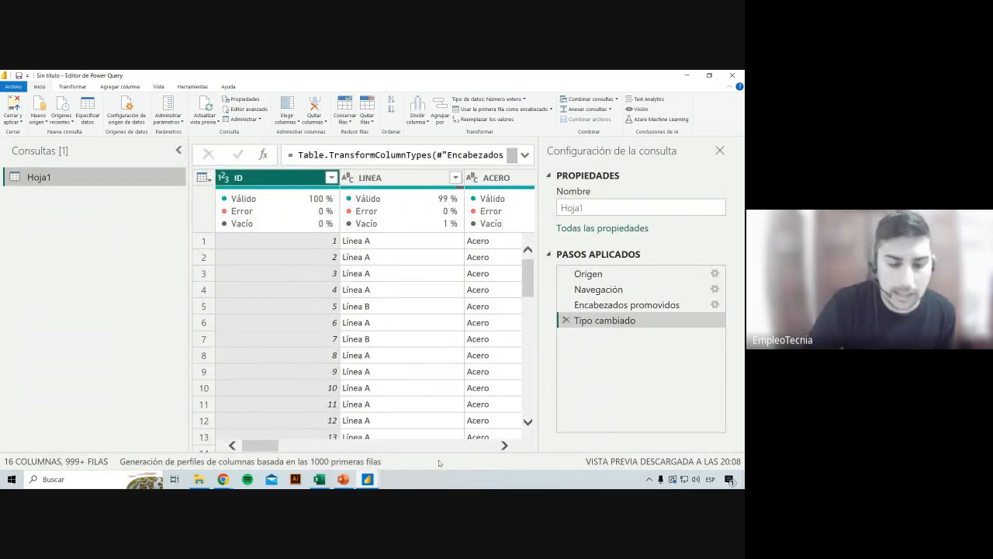
Switch to Excel and examine the source columns, including factory arrival, end of unloading, supervisor, thickness, temperature, faults and transport.
click(320, 479)
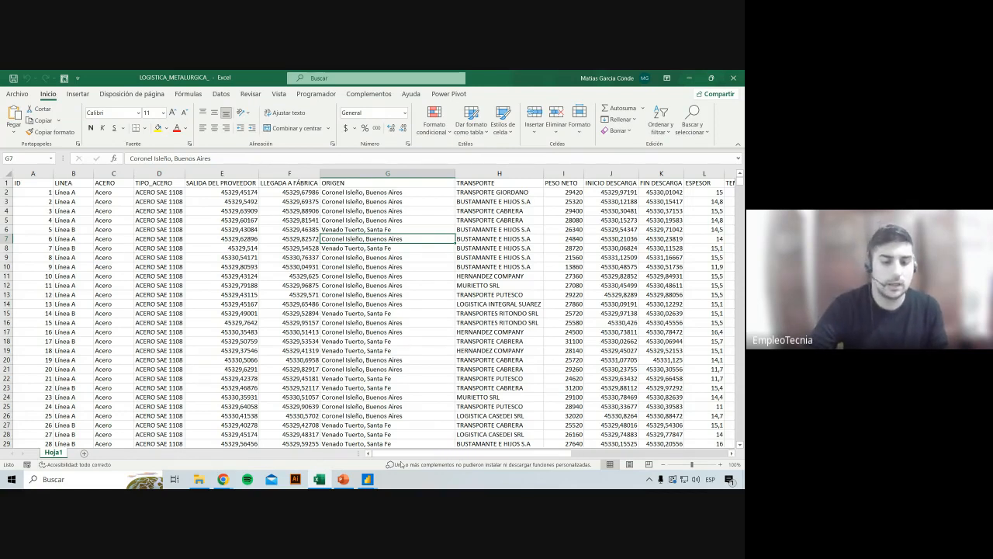
click(265, 174)
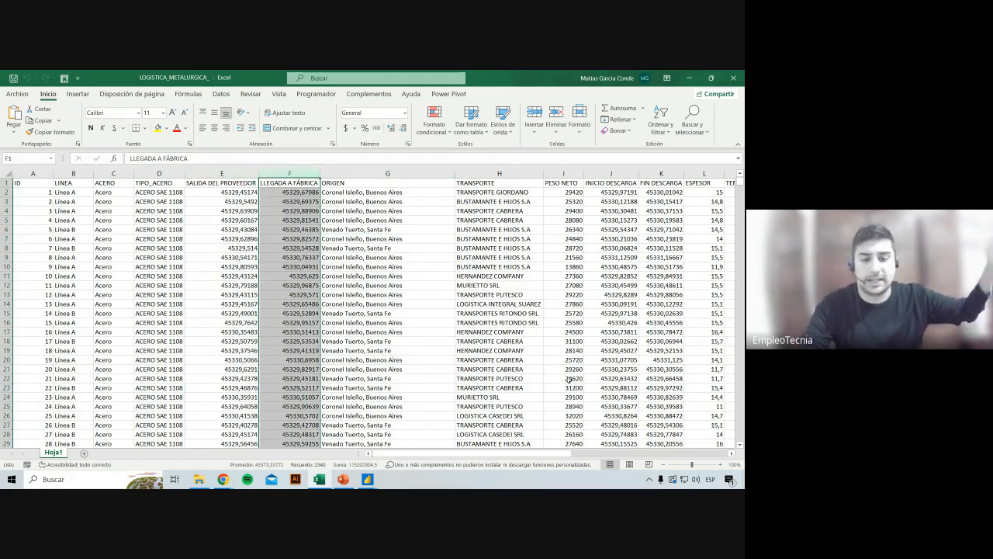
drag(498, 453, 631, 453)
click(304, 174)
click(354, 173)
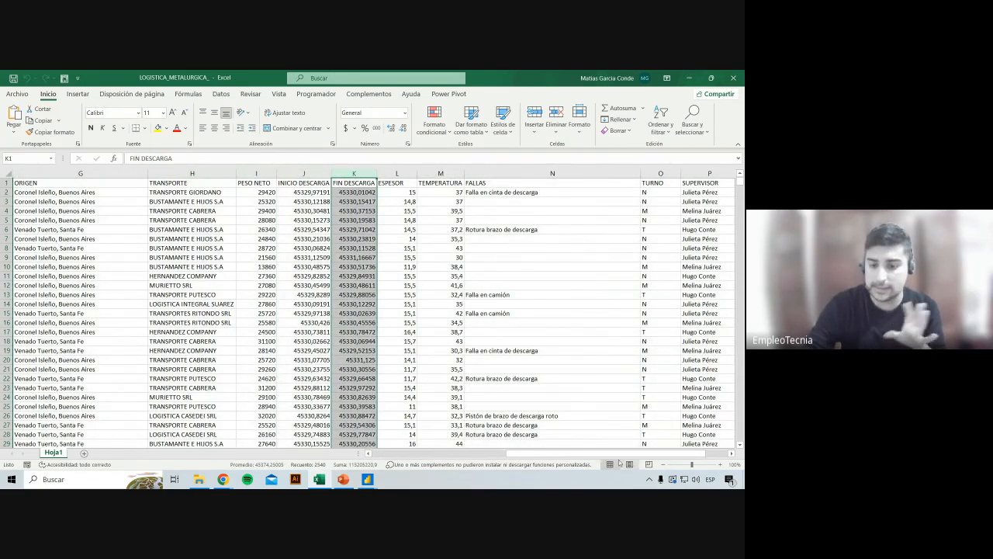
drag(623, 456, 570, 457)
click(575, 173)
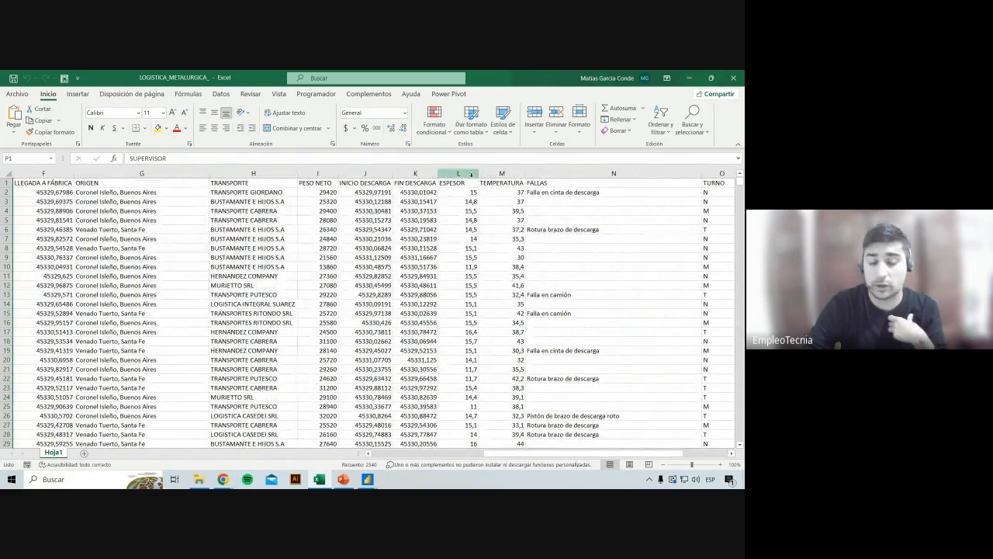
click(457, 173)
click(502, 175)
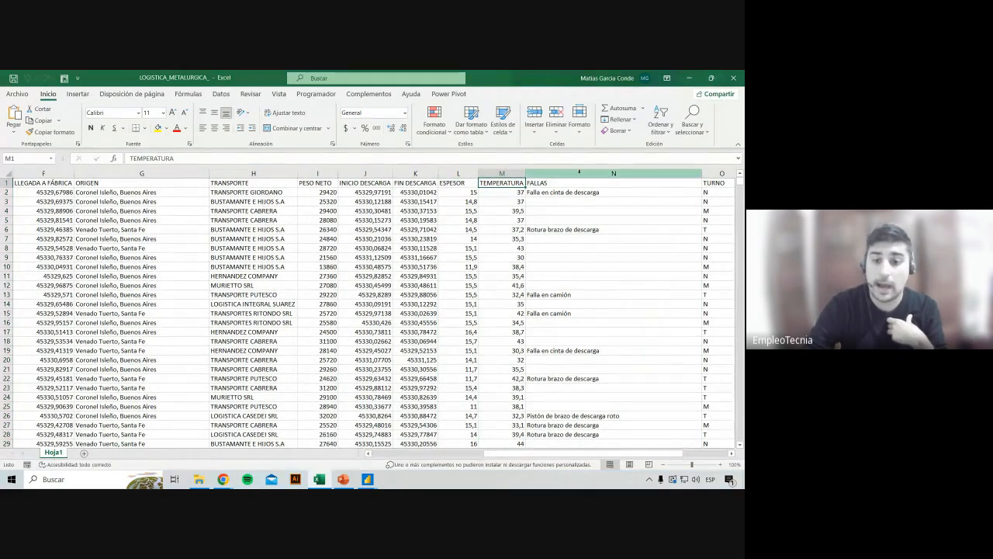
click(551, 173)
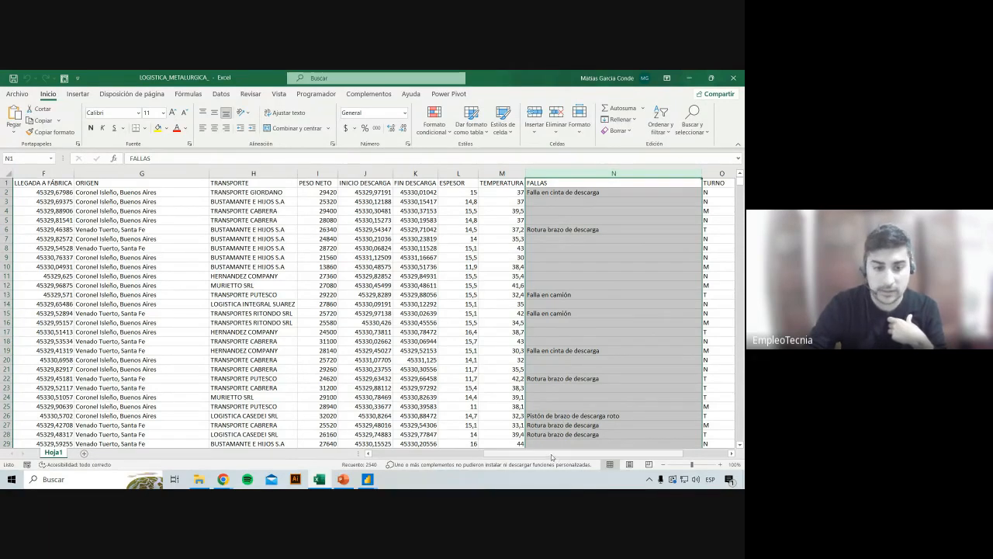
drag(552, 455, 523, 456)
click(328, 174)
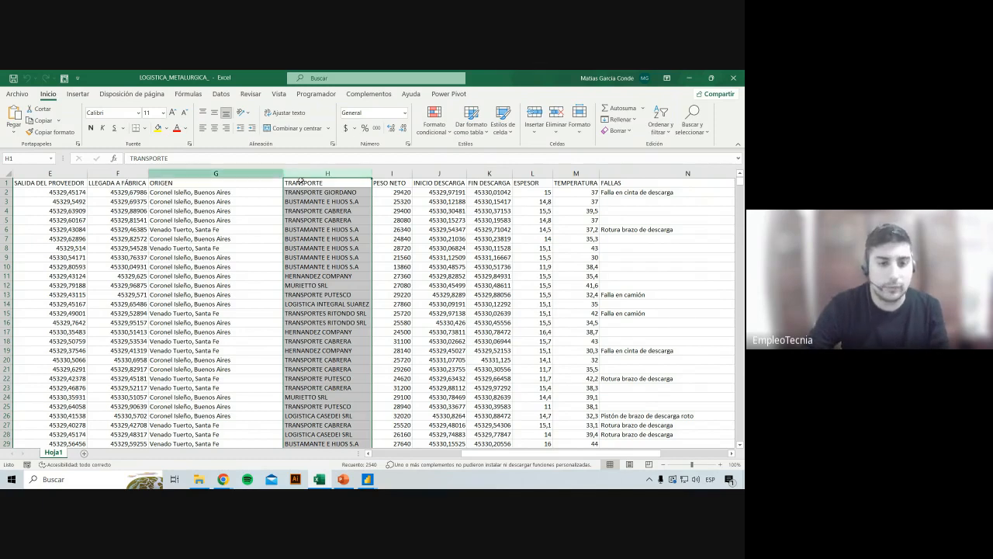
Examine the PESO NETO, ORIGEN, TIPO_ACERO and ACERO columns in the source worksheet.
click(392, 173)
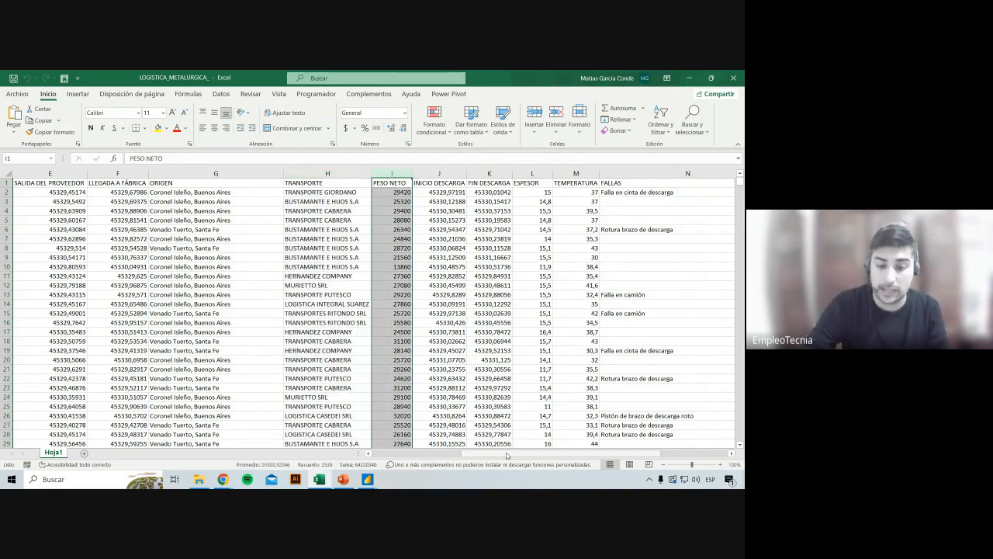
drag(477, 454, 385, 456)
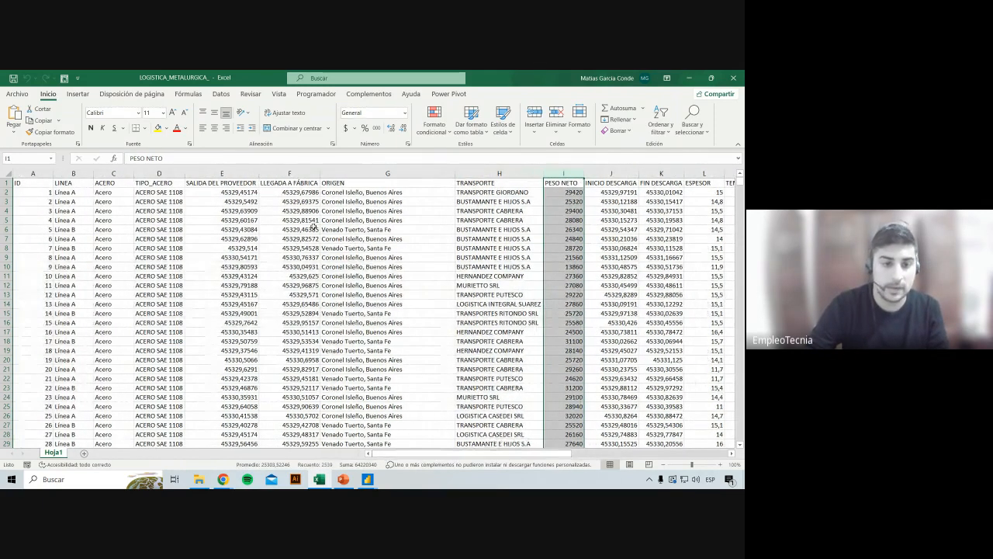
click(388, 172)
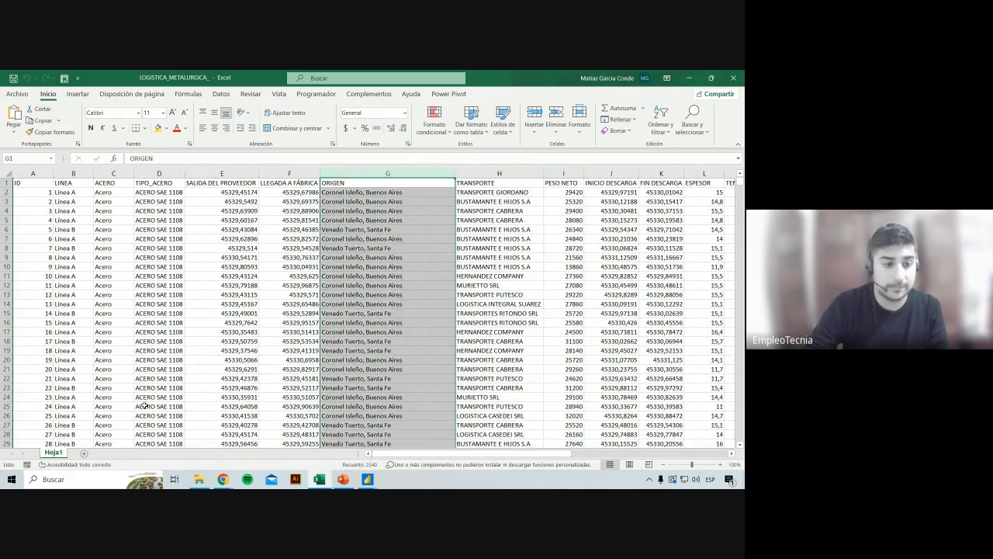
click(159, 172)
click(114, 173)
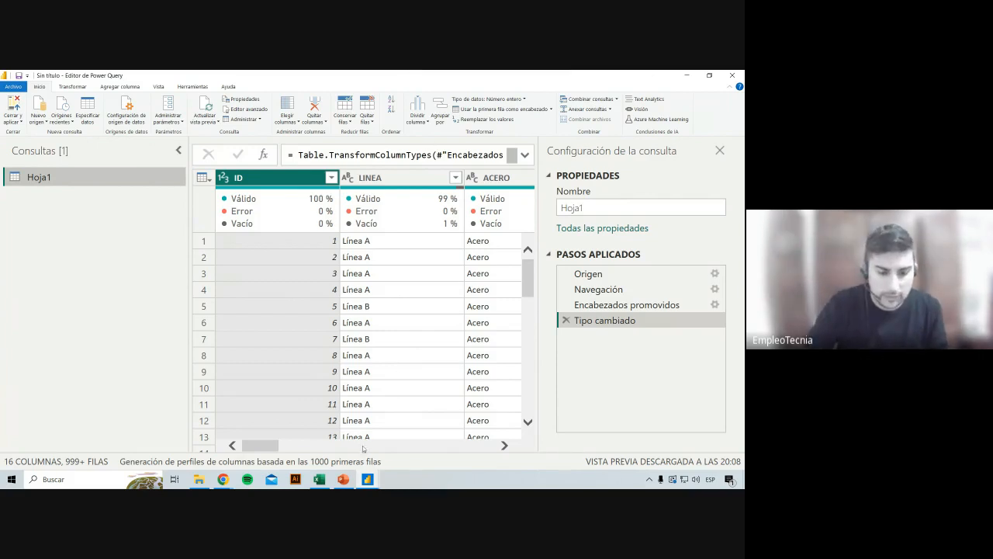
Switch to Excel and review Hoja1 across its full width, from the ID column to TURNO and SUPERVISOR and back.
click(319, 479)
click(159, 201)
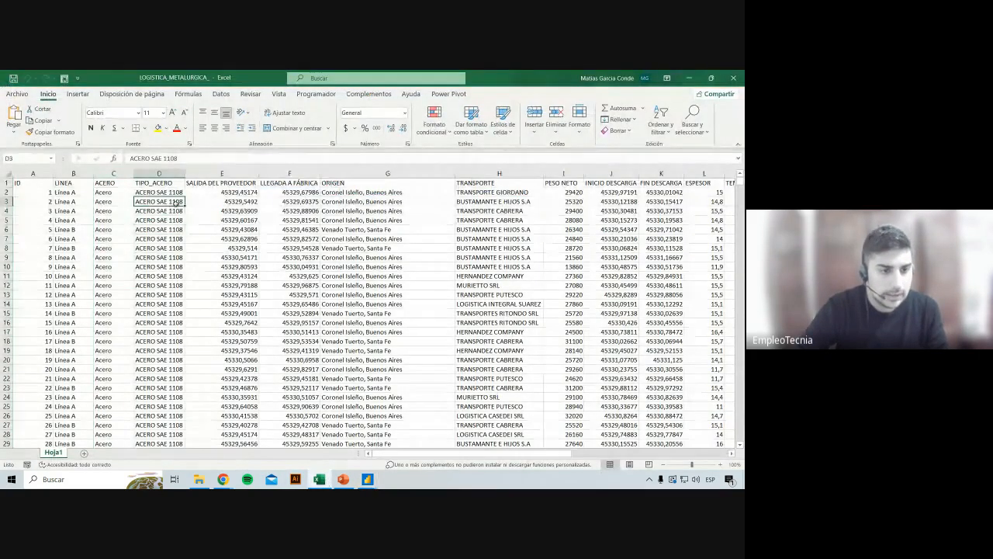
drag(459, 452, 594, 453)
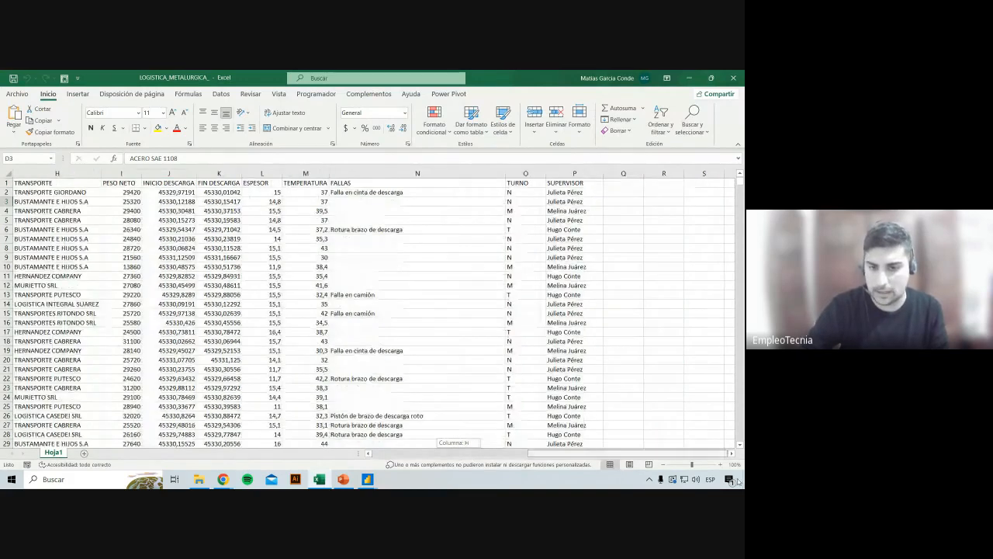
click(623, 210)
key(Left)
key(Left)
key(Left)
key(Left)
key(Left)
key(Left)
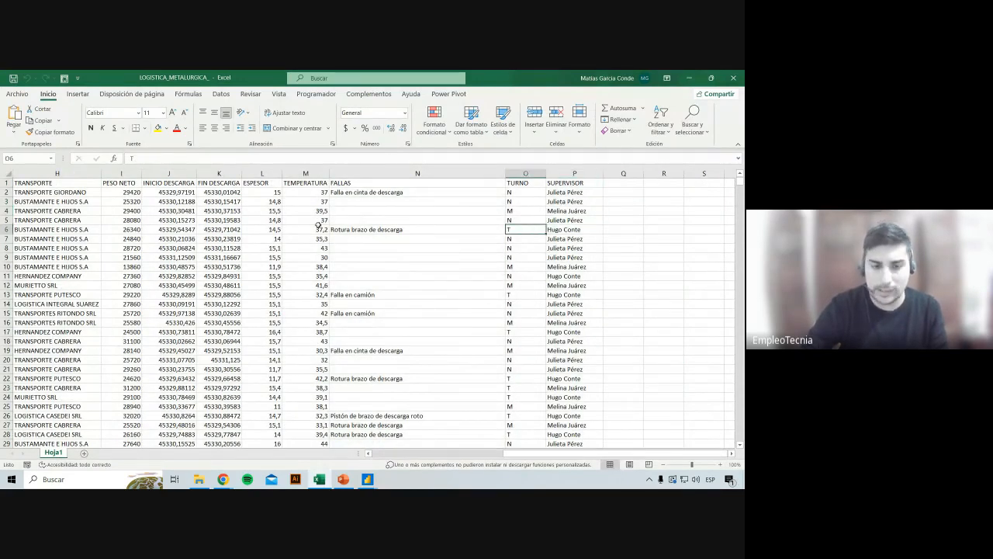
click(592, 207)
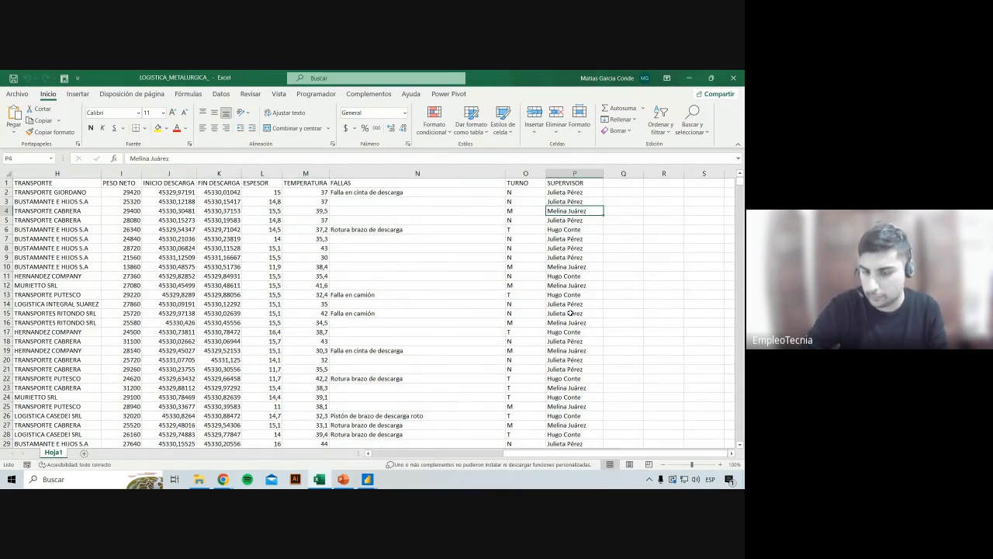
drag(578, 453, 359, 460)
click(157, 238)
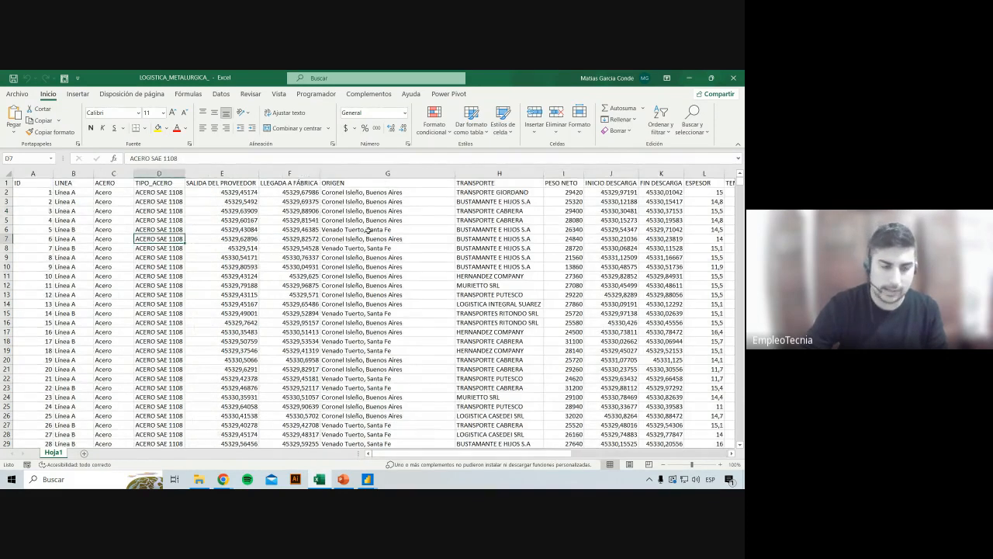
drag(31, 181, 645, 370)
click(400, 259)
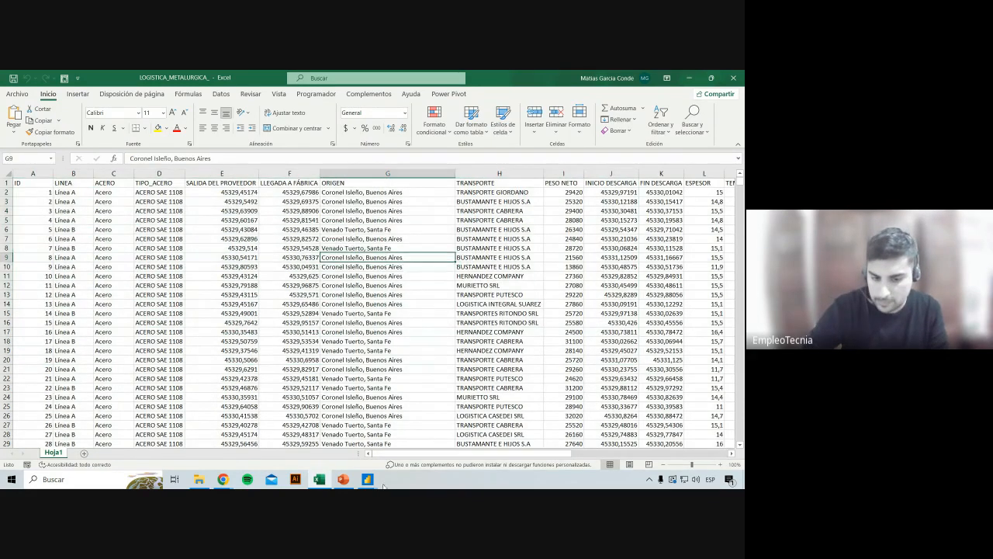
Switch to the Power Query Editor and compare the imported columns from ID through SUPERVISOR.
click(368, 480)
click(412, 453)
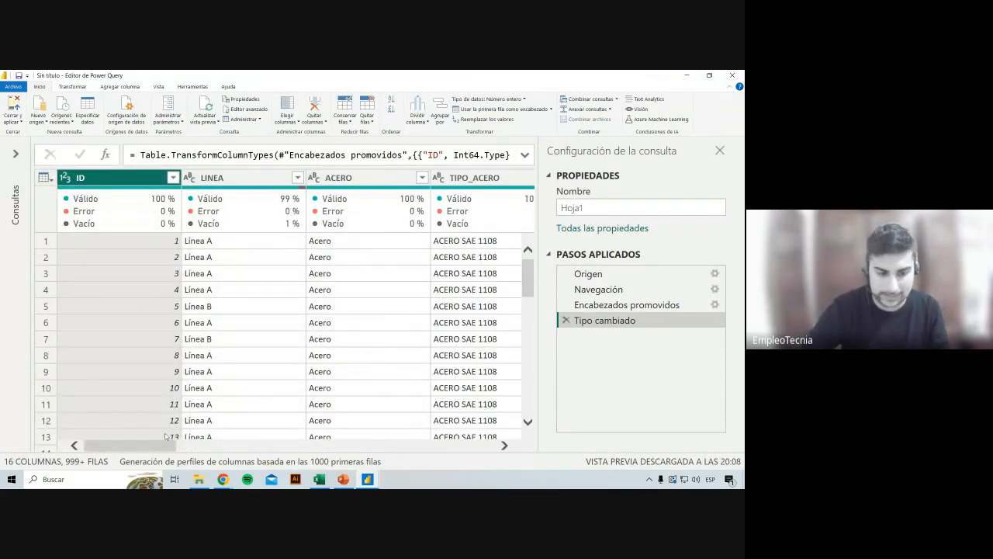
drag(163, 445, 466, 447)
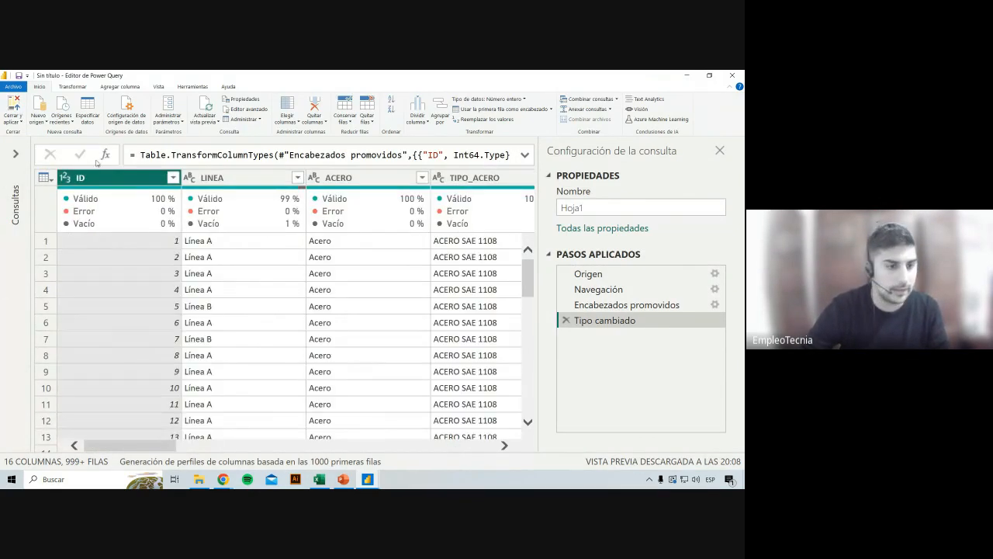
click(356, 180)
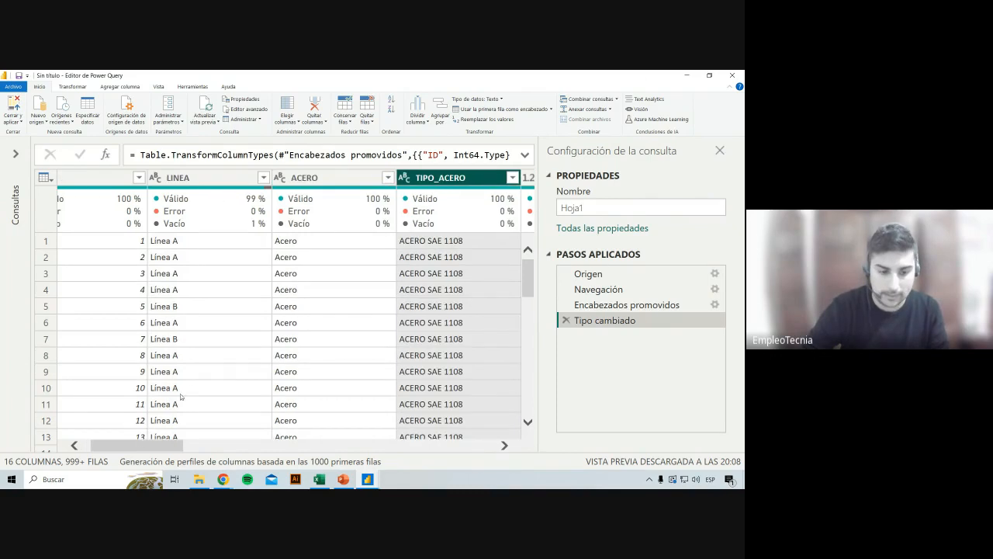
drag(175, 444, 579, 446)
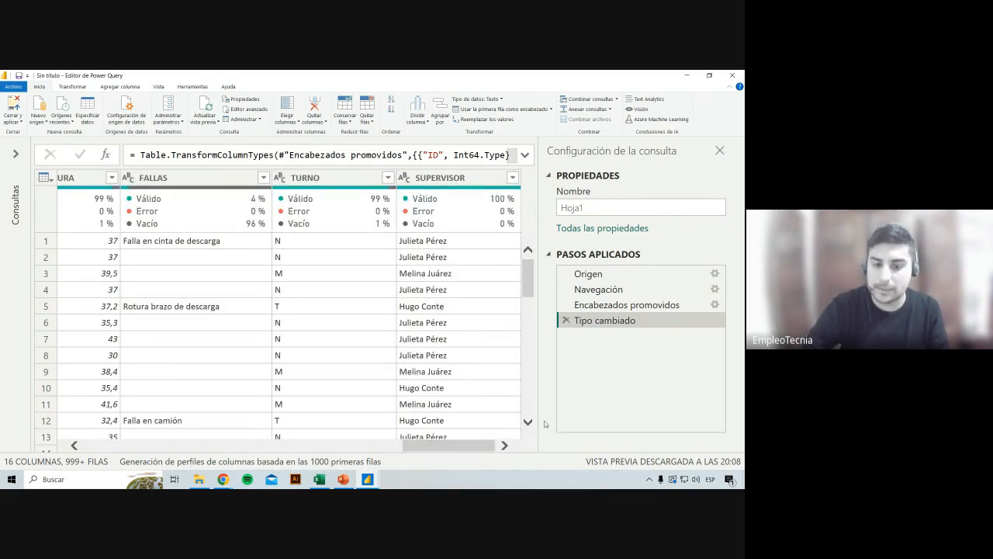
drag(464, 445, 25, 414)
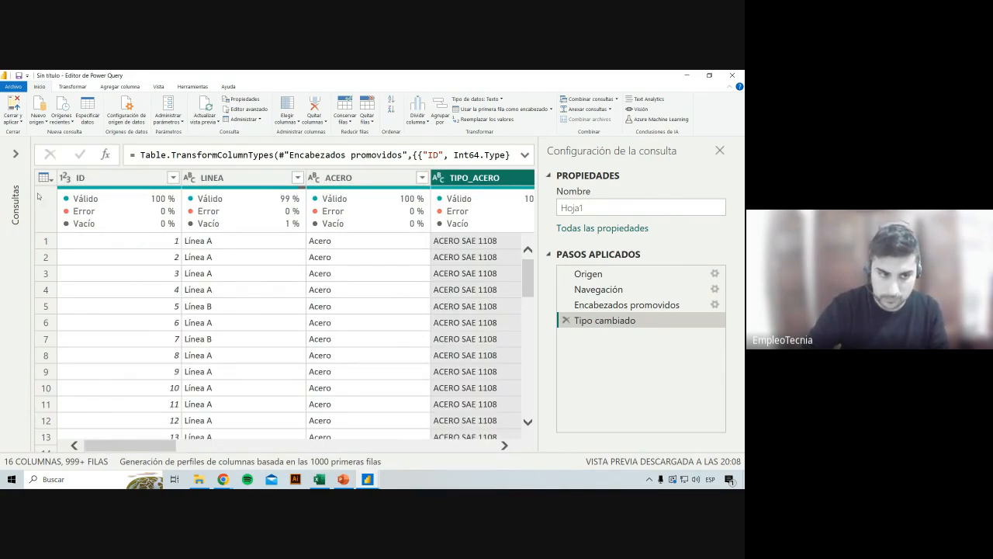
Rename the Hoja1 query as LOGISTICA_METALURGICA and collapse the query list.
click(14, 153)
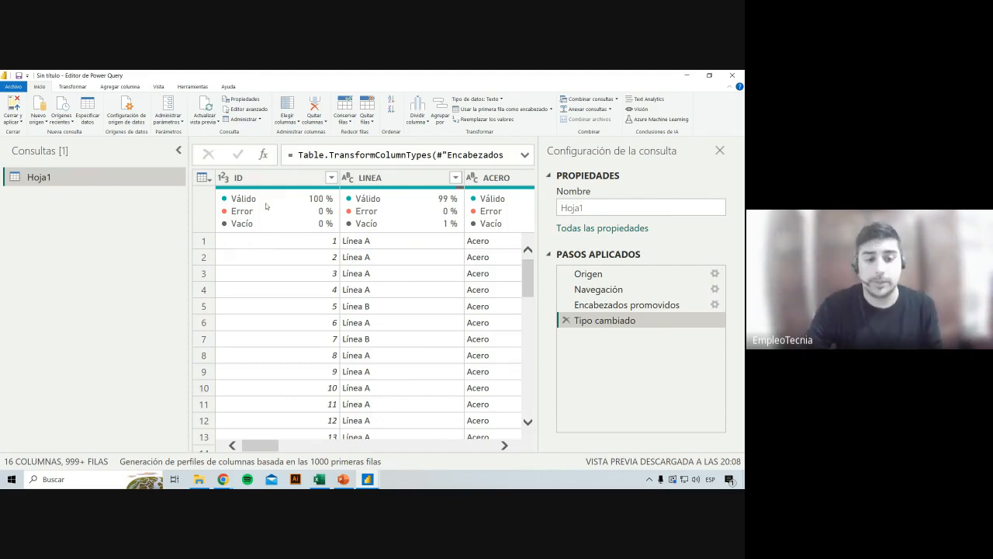
double_click(87, 176)
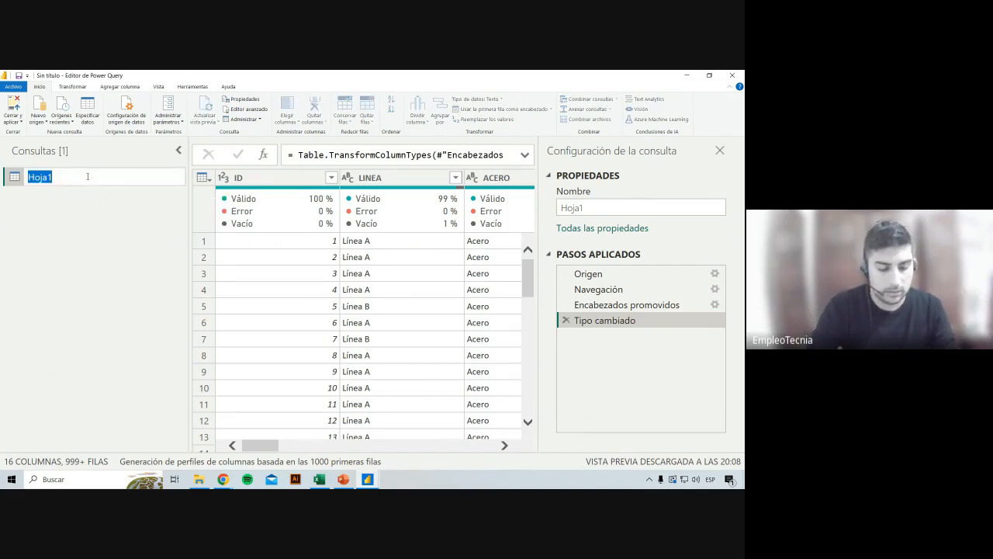
text(LOGI)
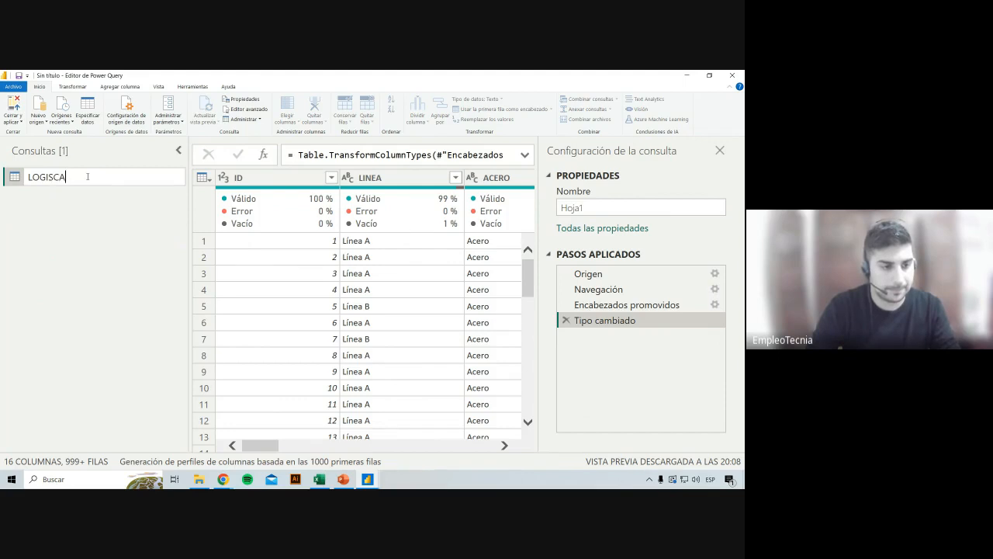
text(STICA_)
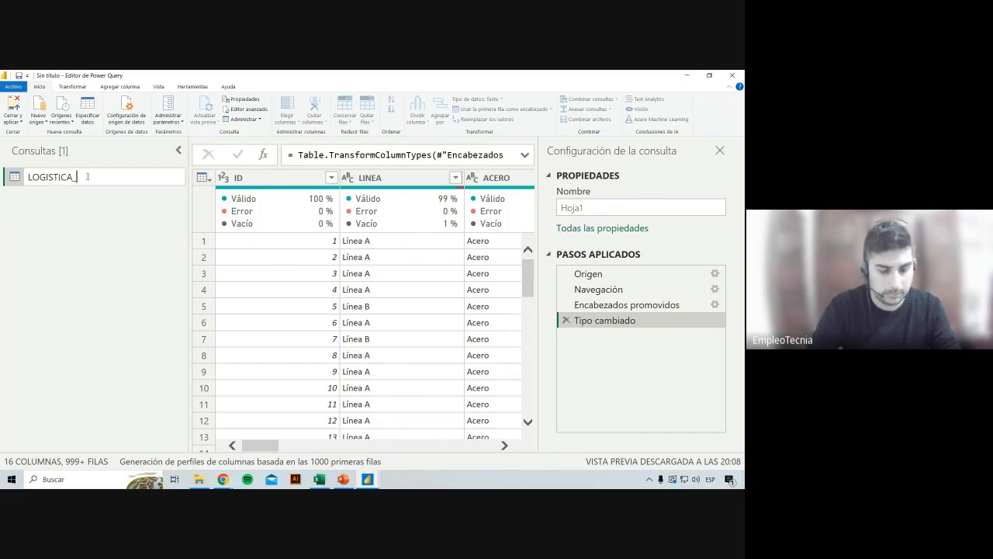
text(METALUR)
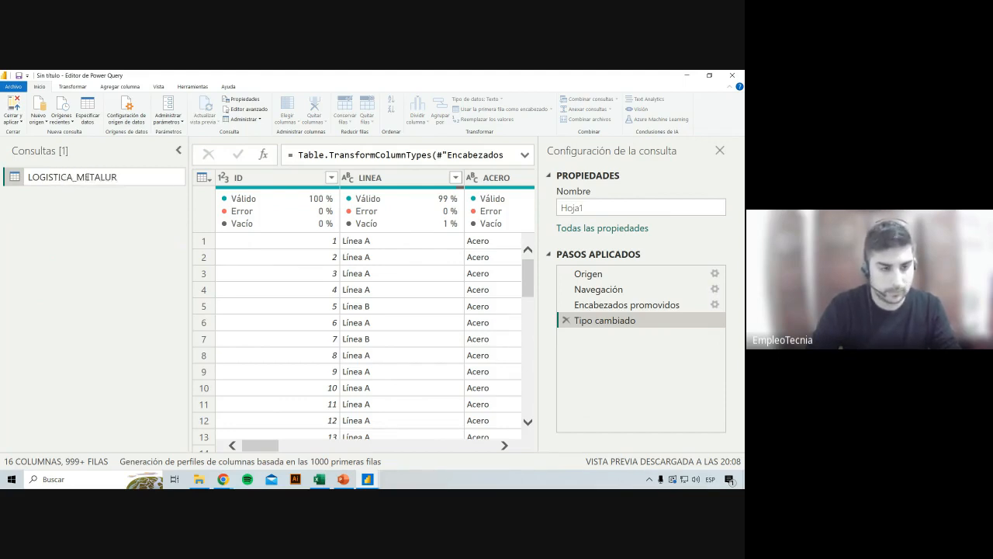
text(GICA)
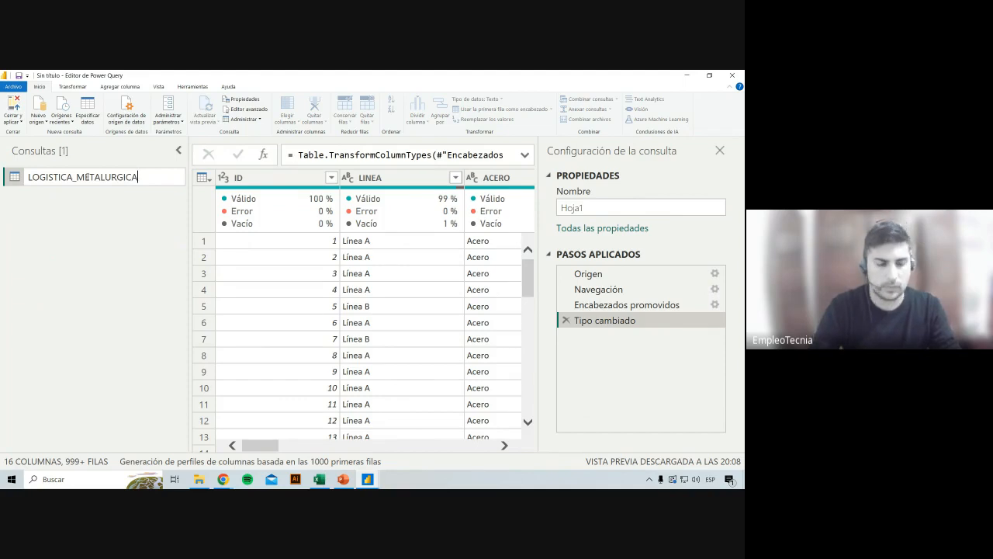
key(Return)
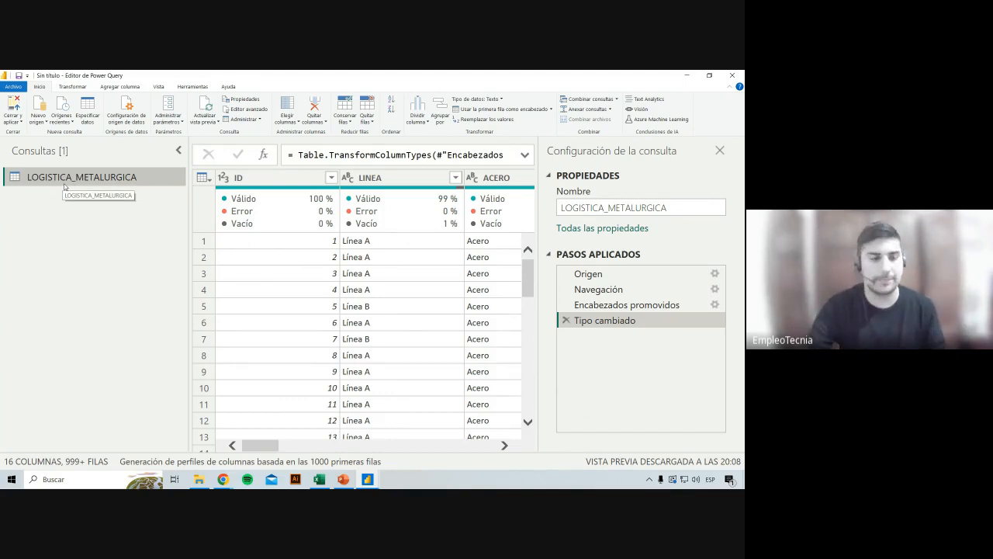
click(178, 152)
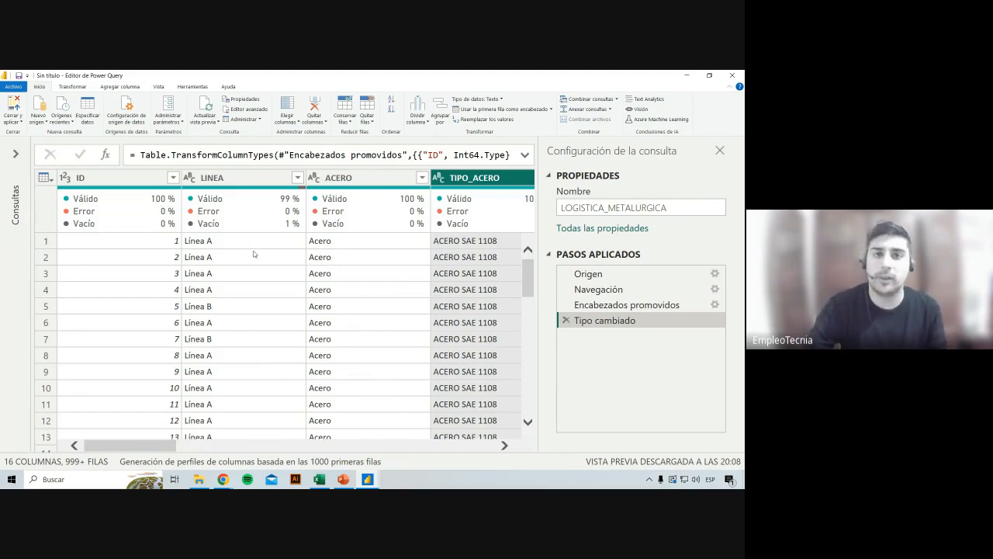
Inspect the ID column's data type and the data type options available for it.
click(126, 178)
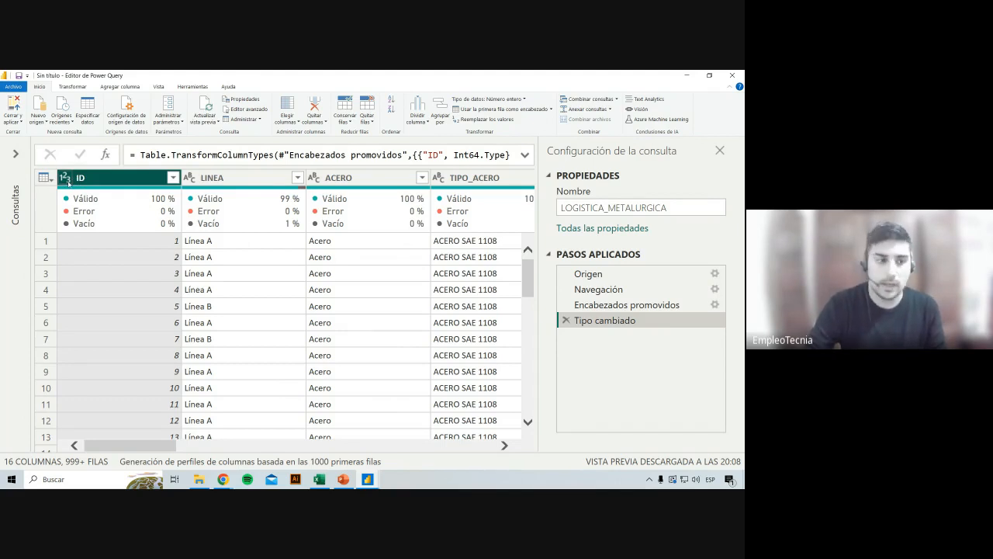
click(67, 180)
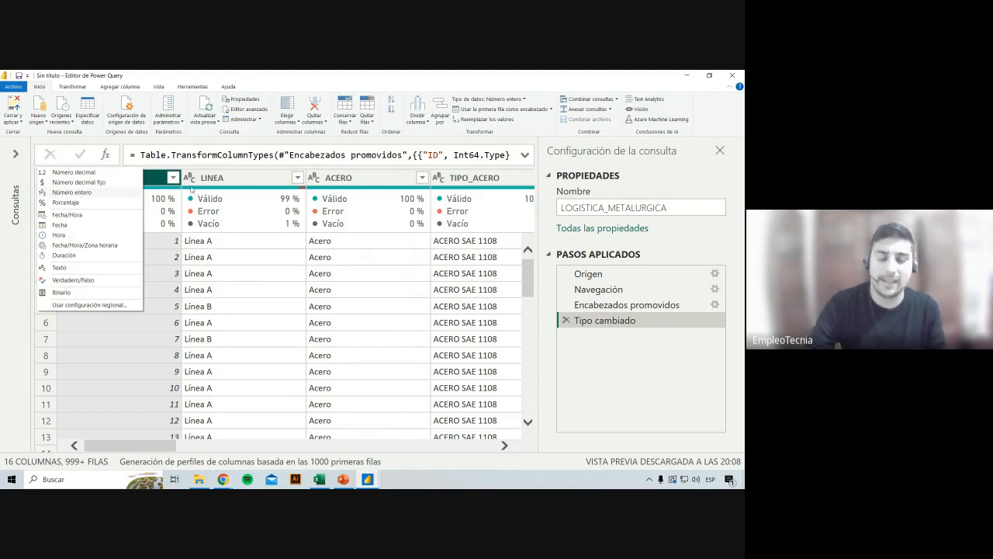
click(185, 244)
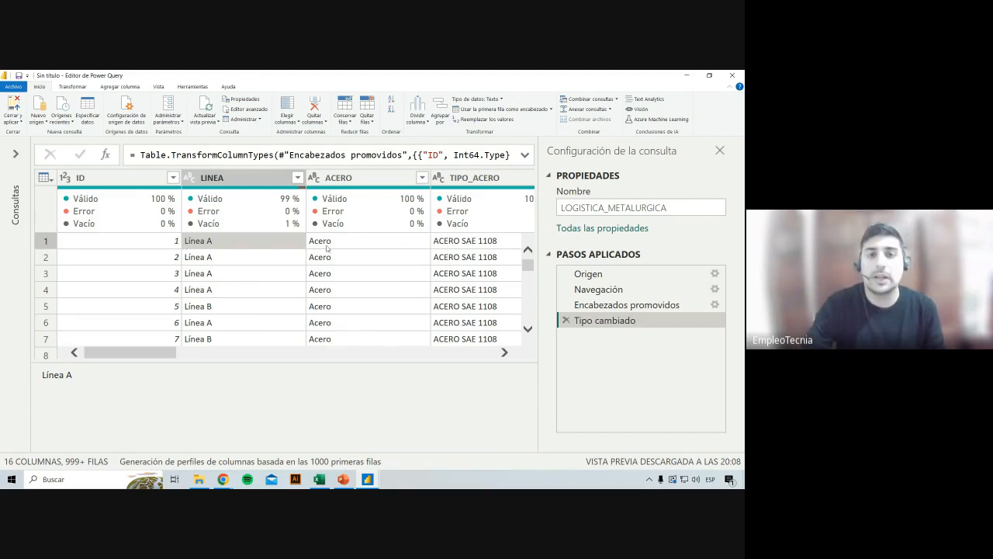
click(228, 262)
click(109, 178)
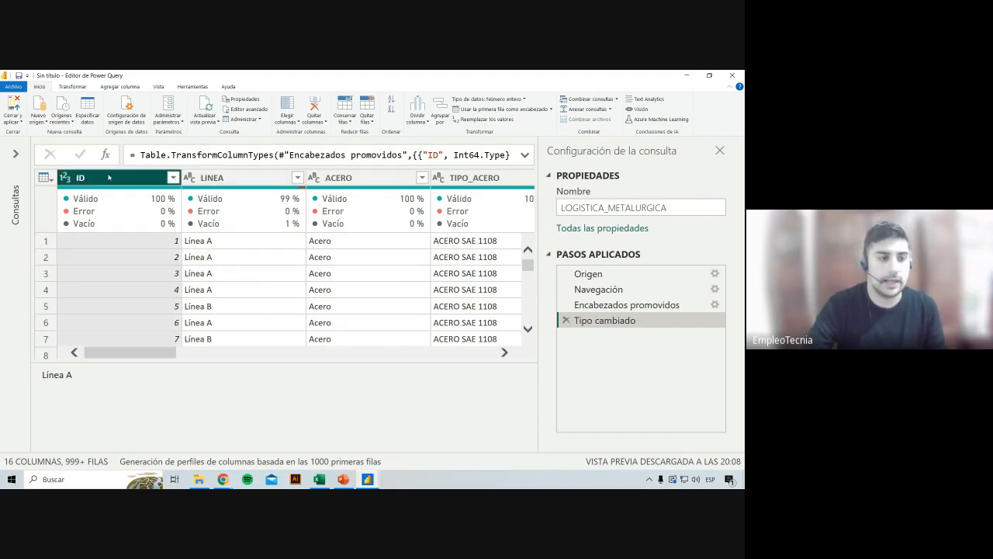
click(65, 178)
Inspect the data types and sample values of the LINEA and TIPO_ACERO columns.
click(231, 181)
click(231, 179)
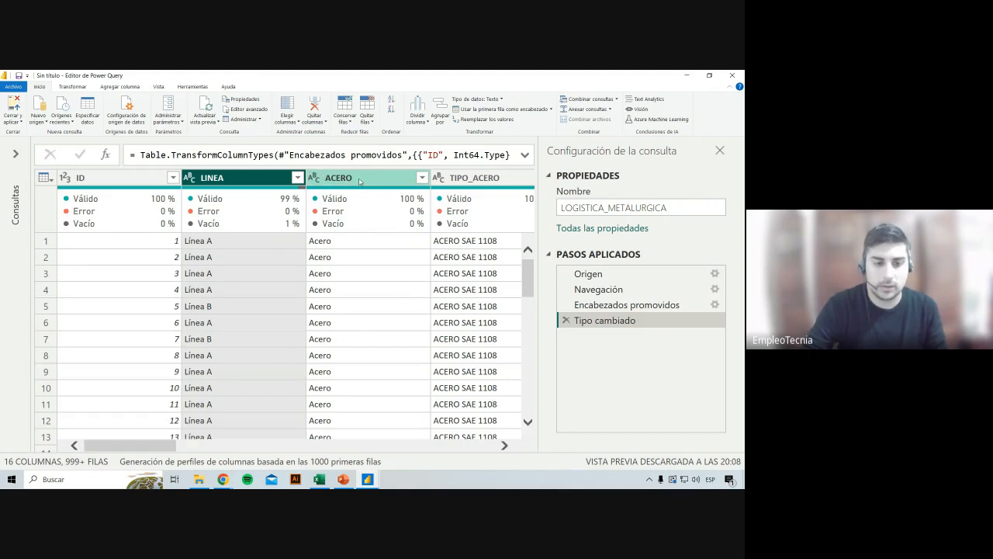
click(216, 258)
click(239, 187)
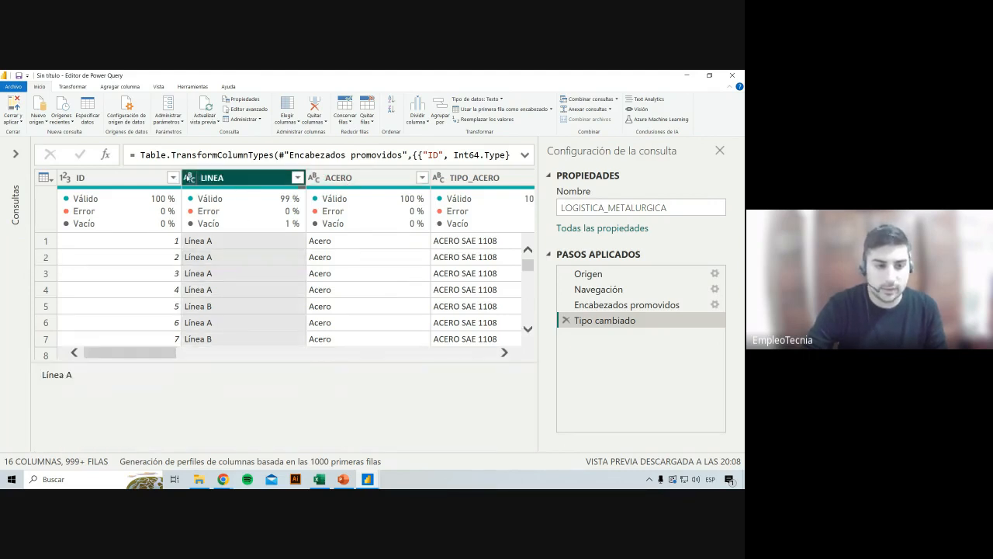
drag(168, 447, 204, 445)
click(310, 184)
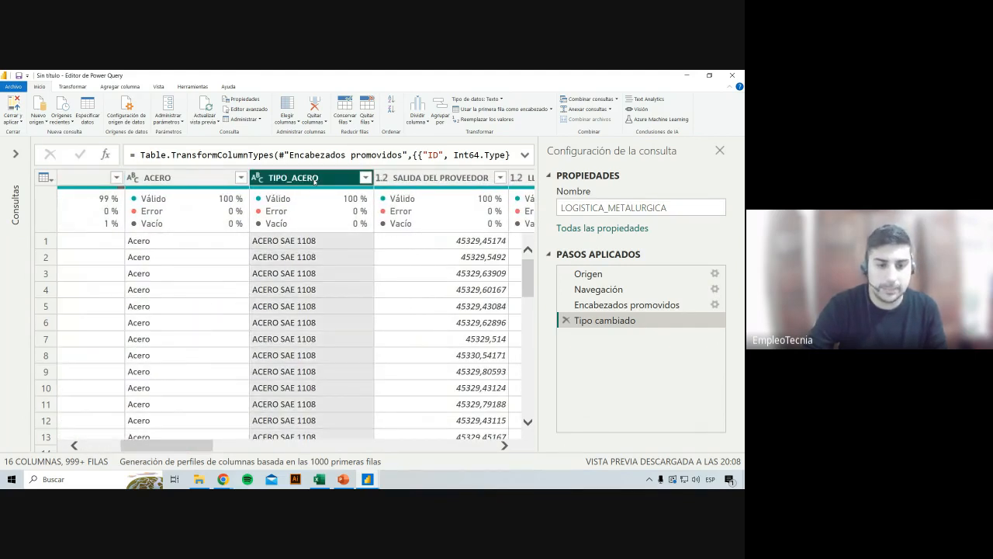
click(321, 240)
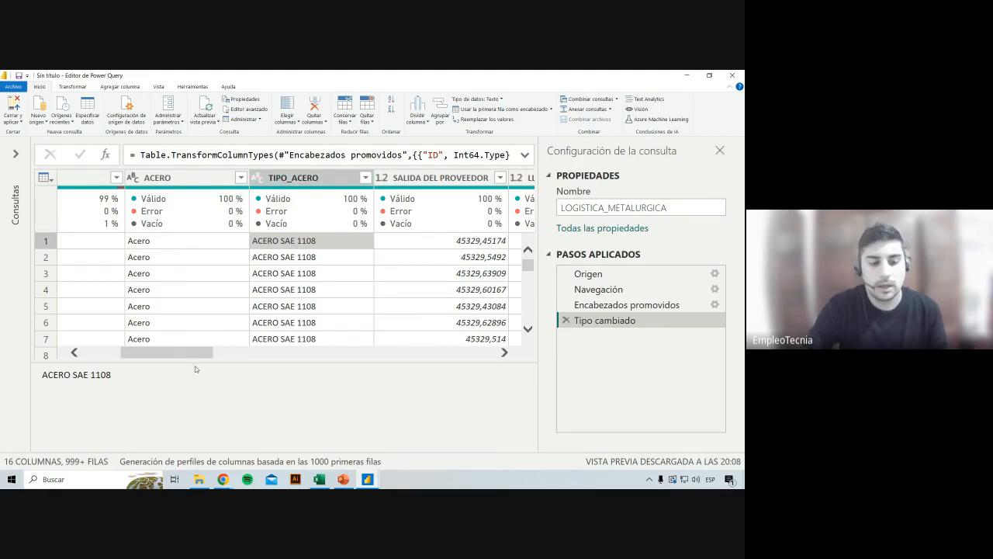
Check the data types of SALIDA DEL PROVEEDOR and LLEGADA A FÁBRICA, and view the first supplier departure value in full.
drag(199, 353, 243, 353)
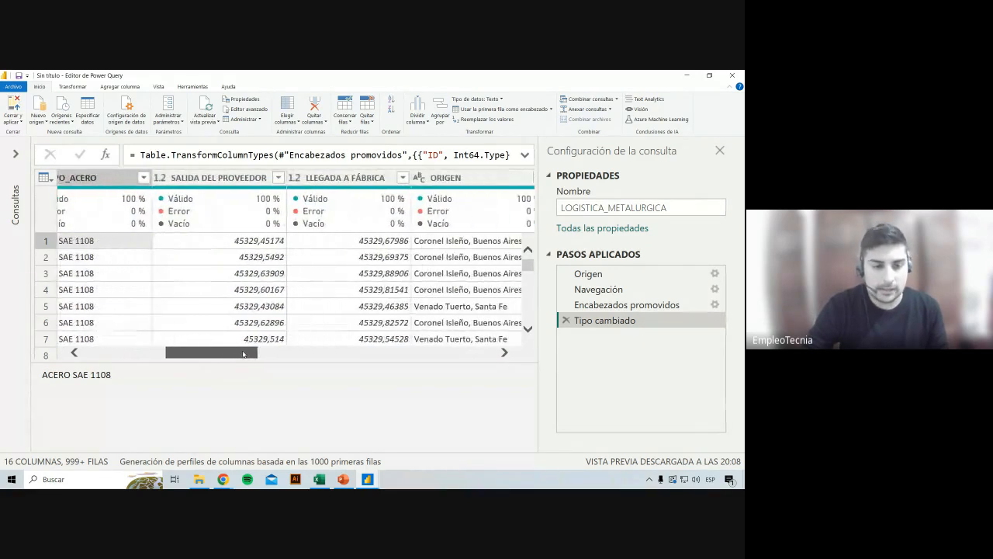
click(230, 184)
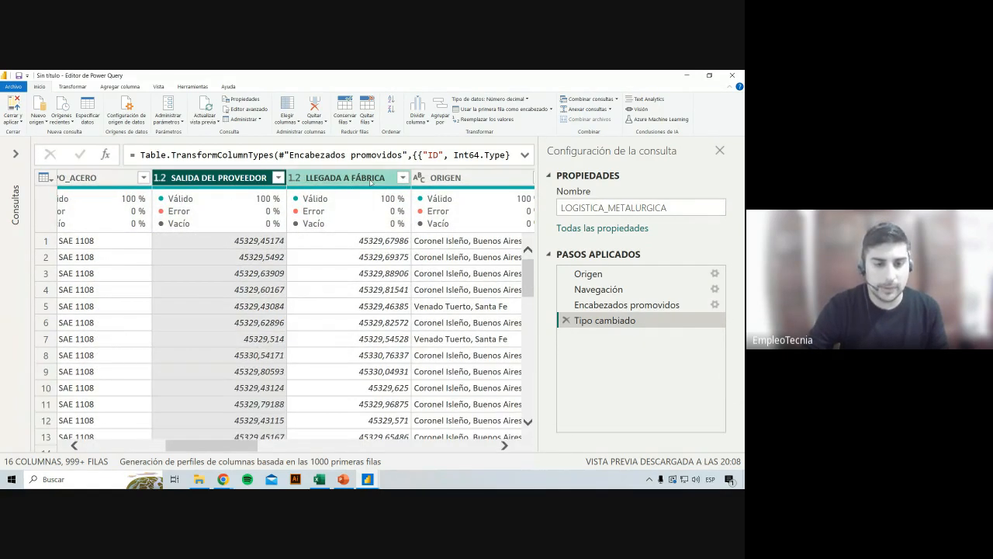
click(371, 183)
click(257, 176)
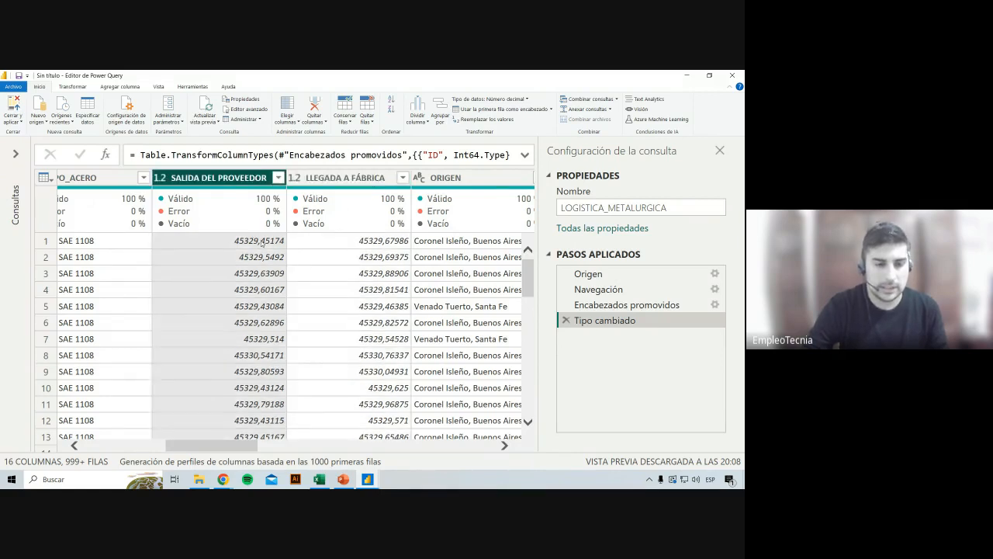
click(255, 237)
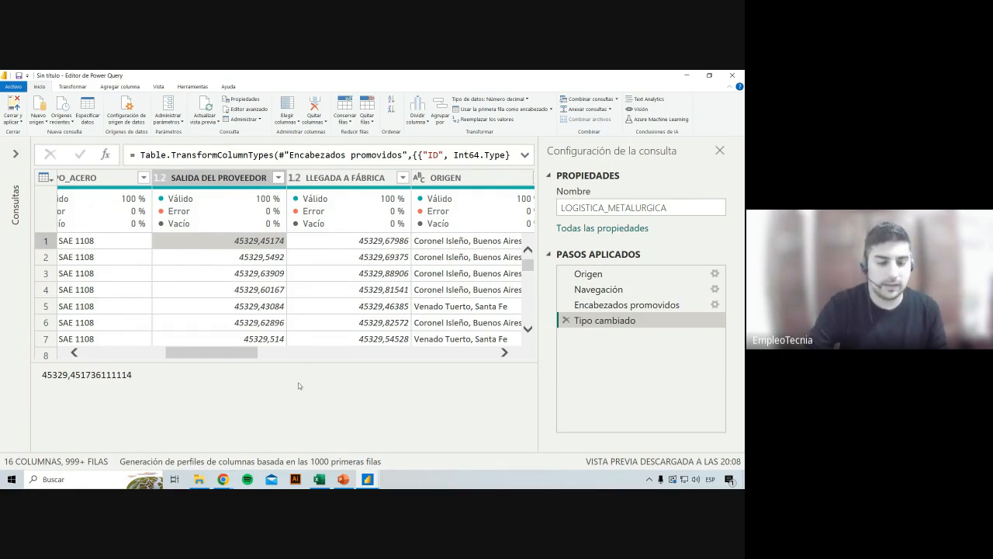
Switch to the LOGISTICA_METALURGICA_ workbook in Excel and add a new blank sheet.
click(319, 479)
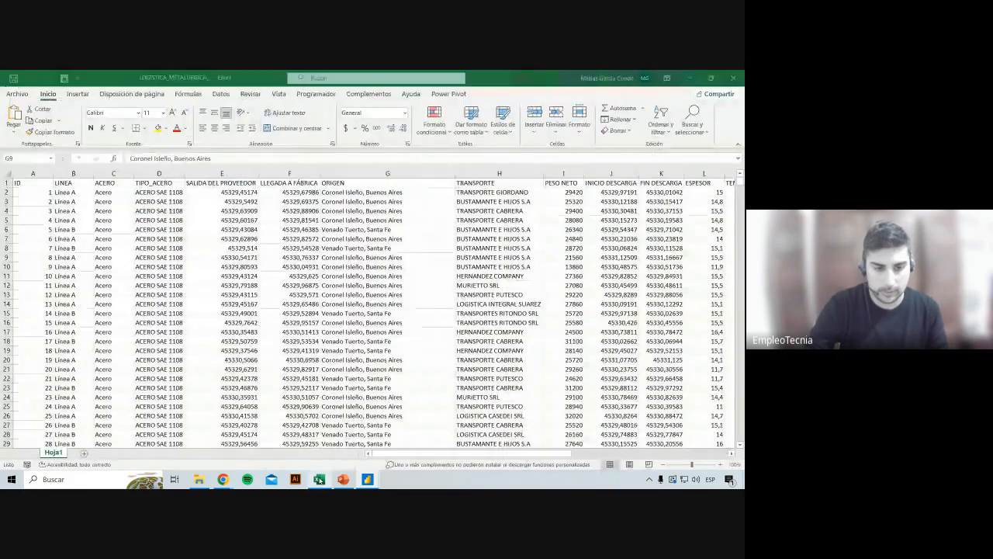
click(79, 452)
scroll(40, 215, up, 12)
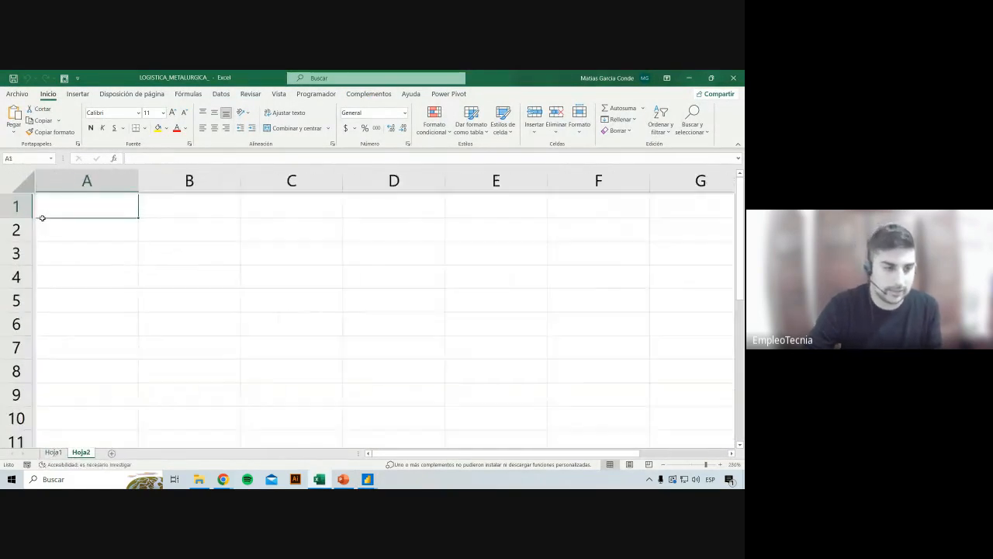
scroll(178, 264, up, 1)
Enter the formula =HOY() in cell A2 of the new sheet.
click(178, 252)
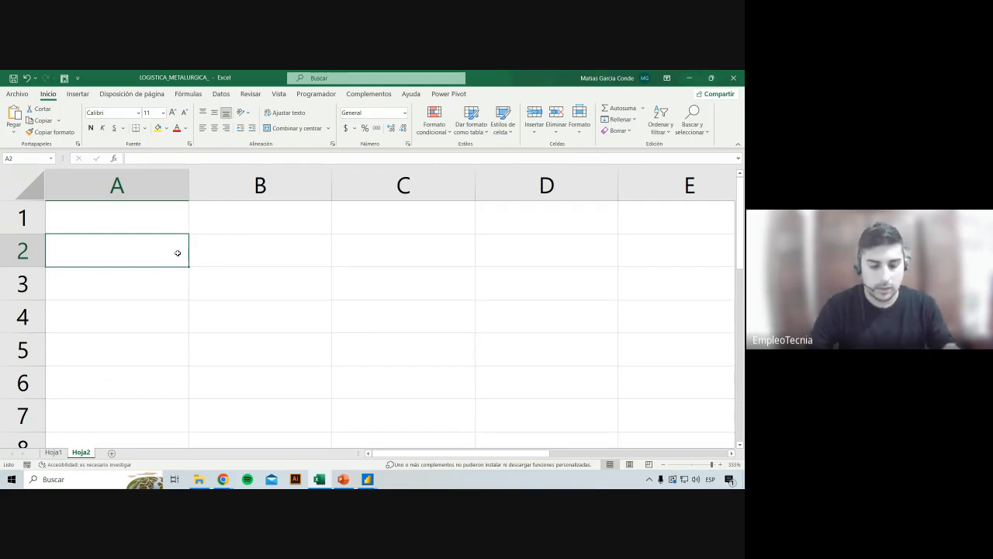
text(=HY)
key(BackSpace)
text(O)
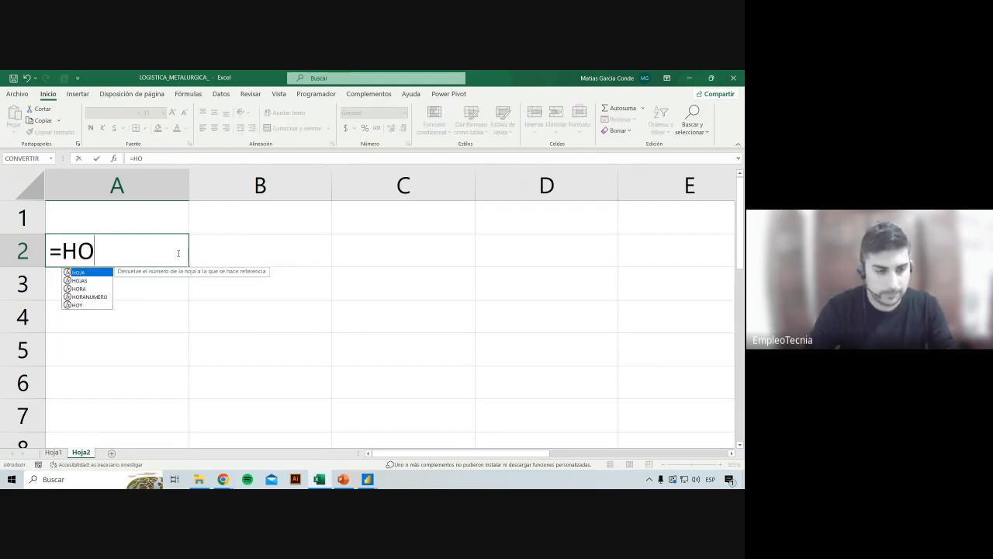
text(Y())
key(Return)
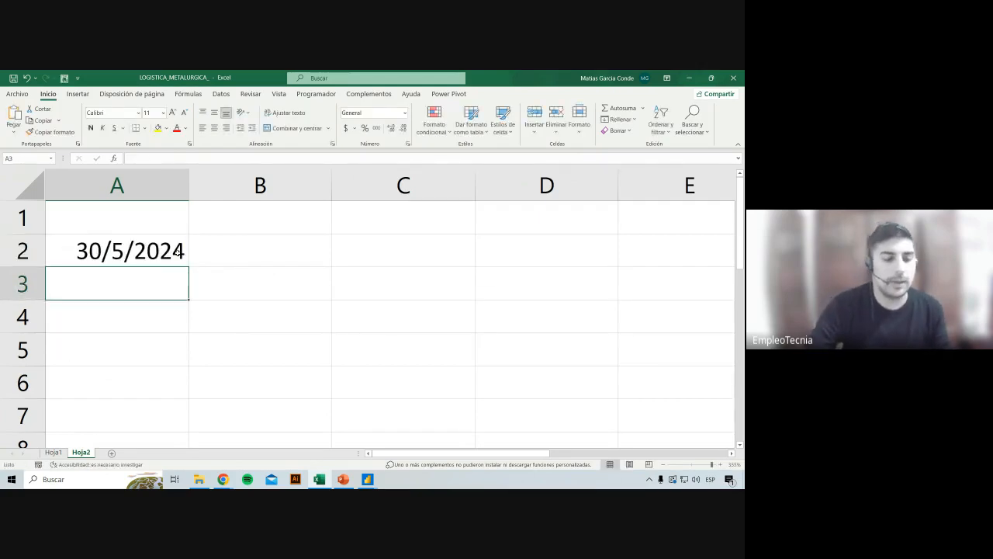
Set the number format of cell A2 to General.
click(178, 252)
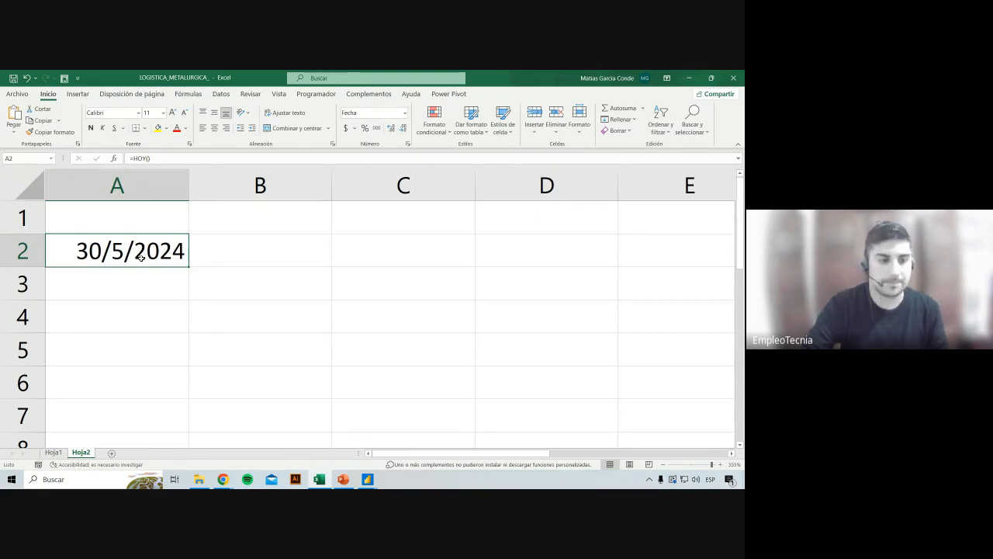
click(404, 114)
click(394, 127)
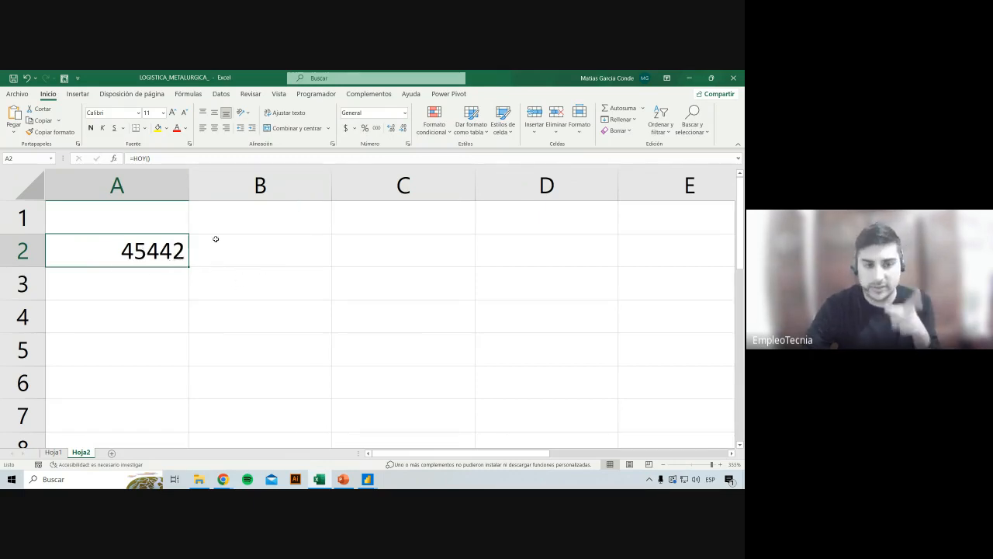
Enter 1 in cell B2 and format the cell as a short date (Fecha corta).
click(286, 259)
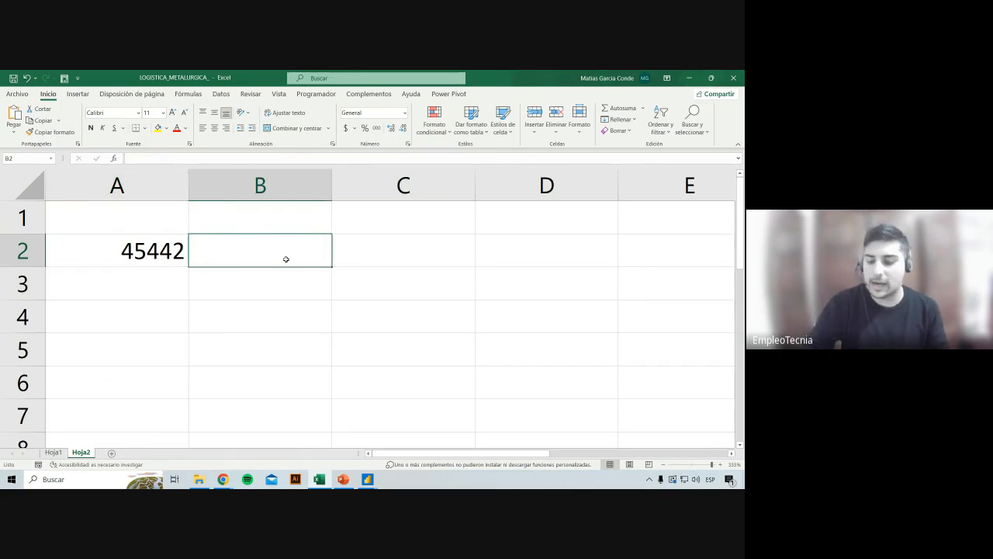
text(1)
key(Return)
click(286, 259)
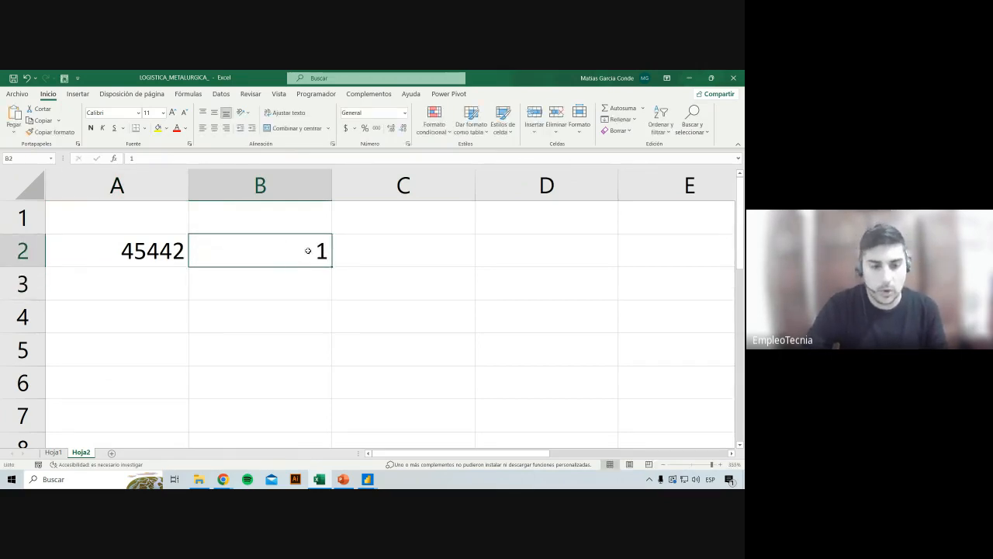
click(404, 113)
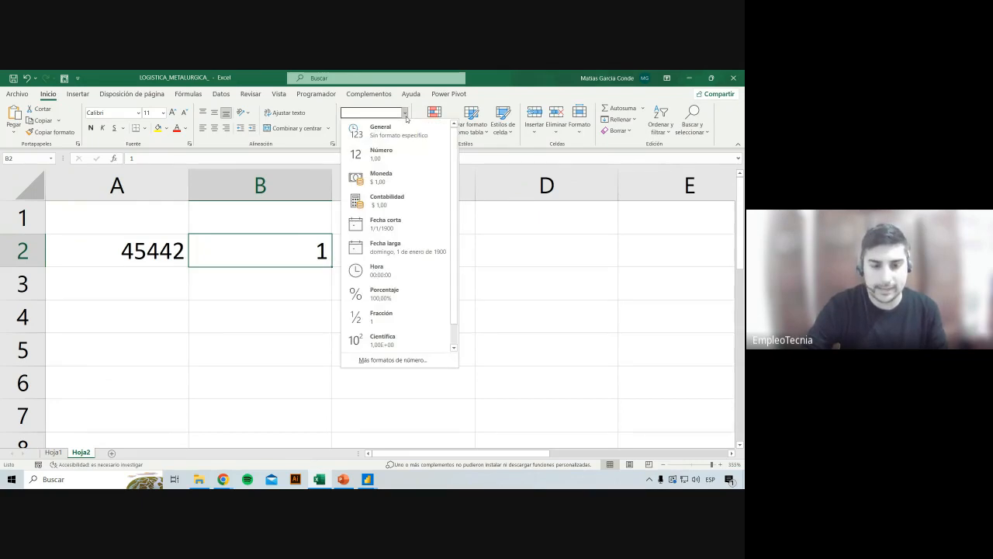
click(386, 223)
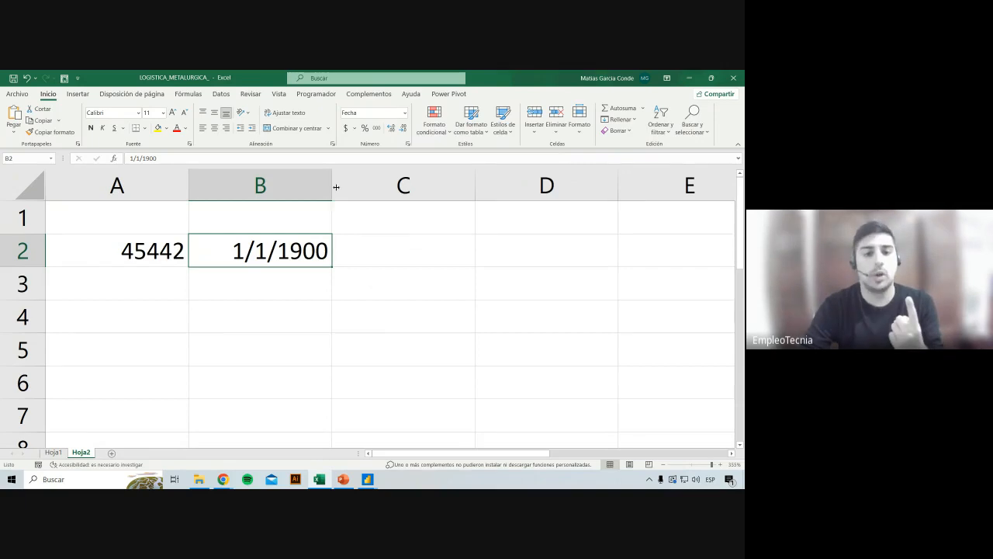
Return cell B2 to the General format and select A2 and B2 together to compare their serial numbers.
click(405, 112)
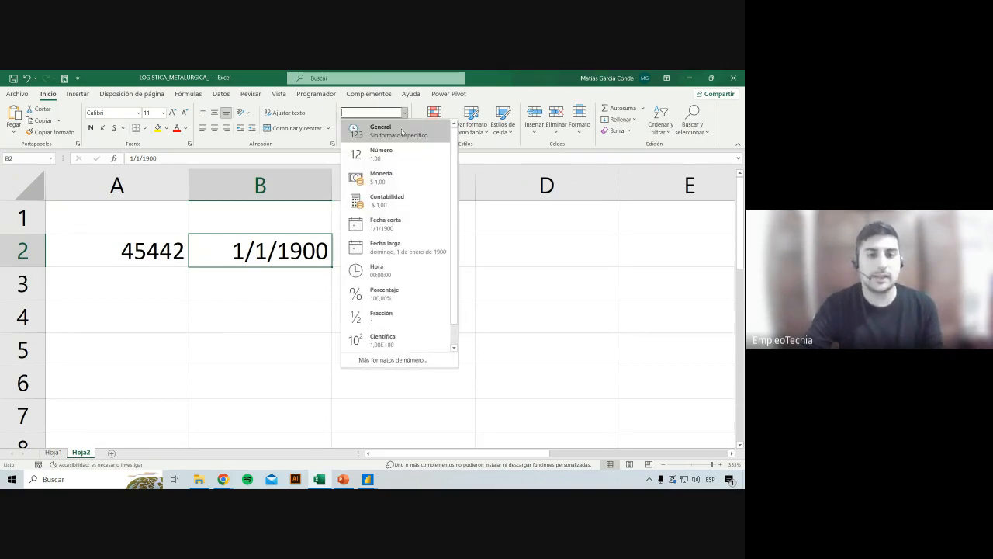
click(376, 128)
click(139, 243)
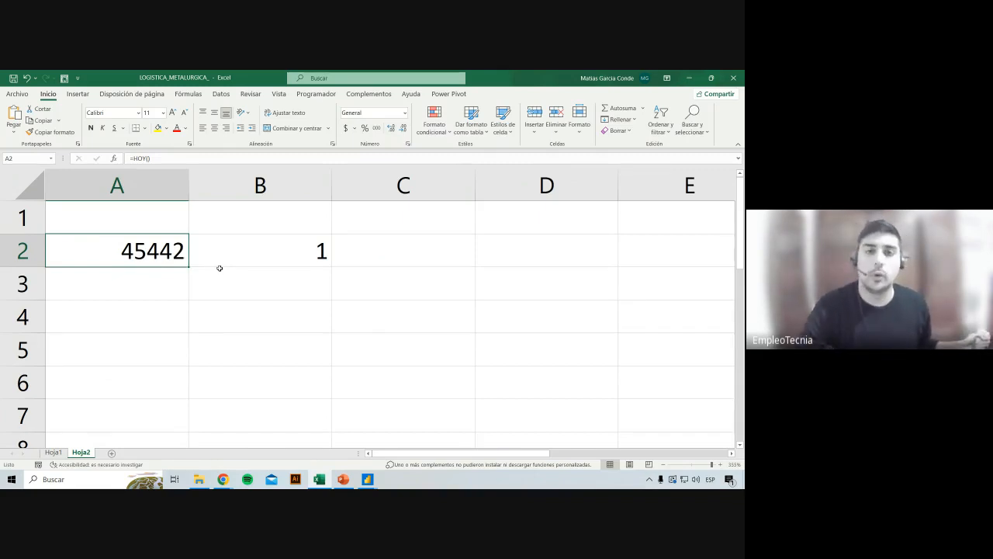
click(247, 264)
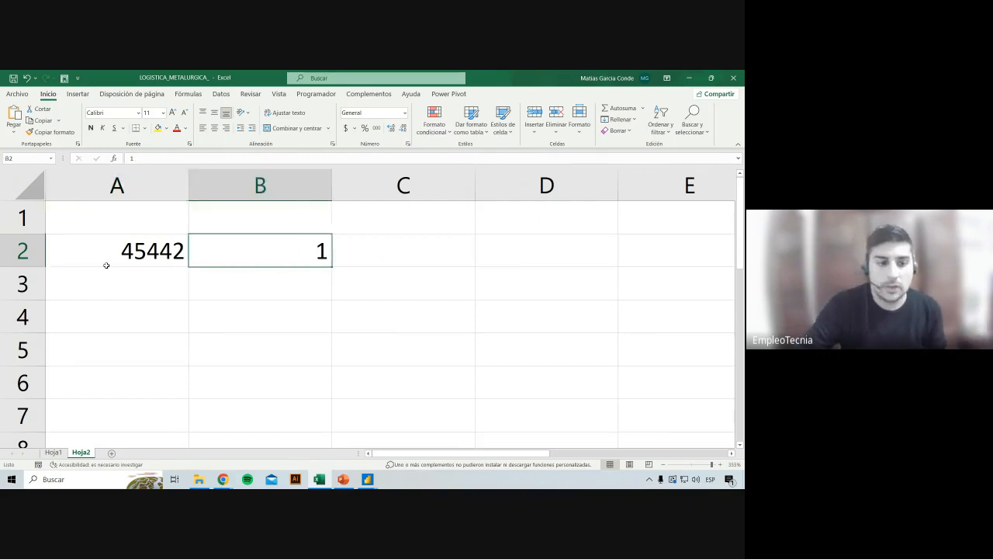
shift+click(116, 264)
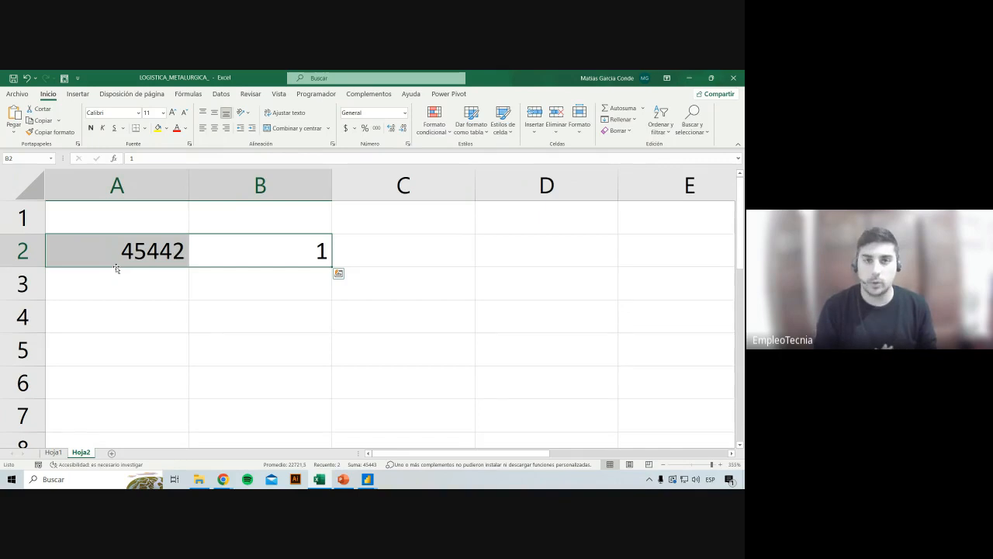
click(134, 250)
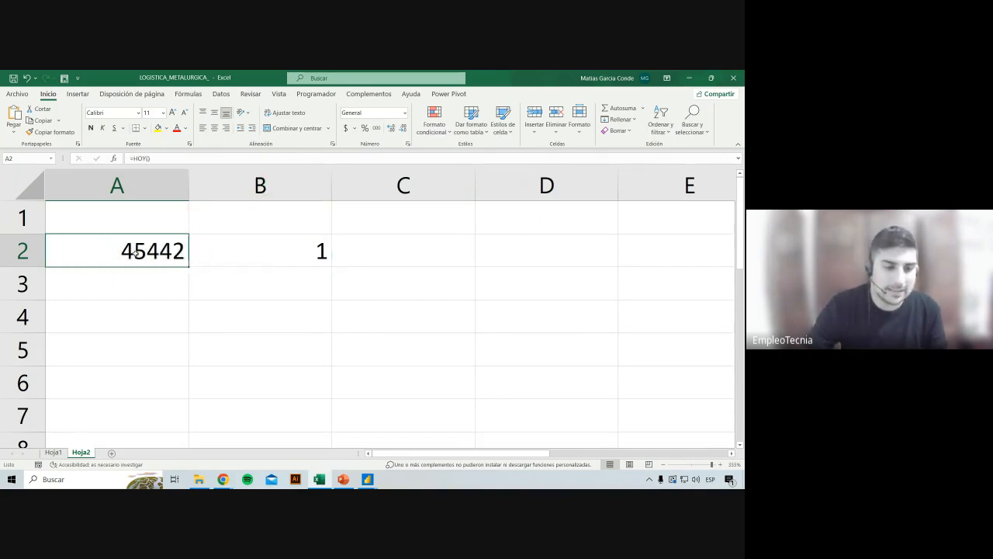
Enter the value 45442,25 in cell A3.
click(168, 298)
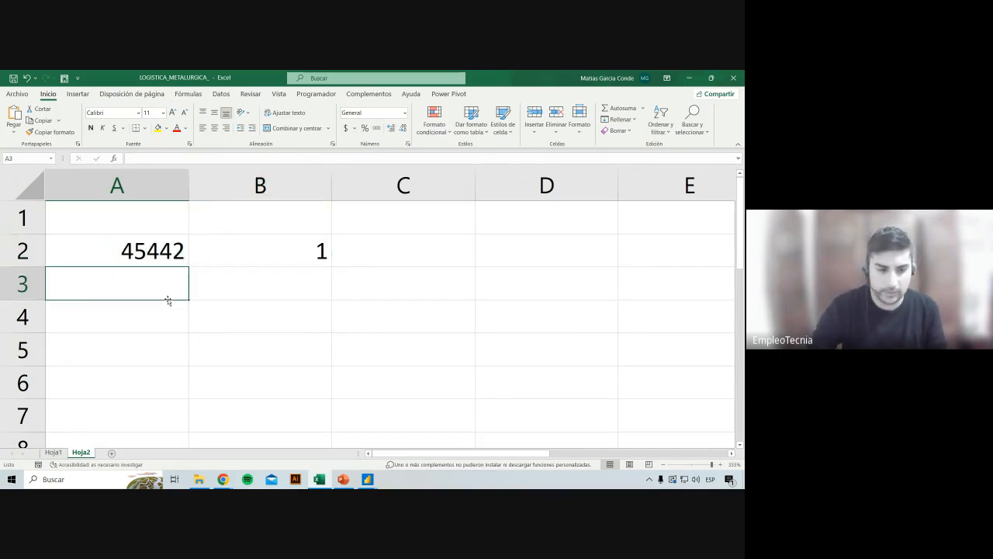
text(45442)
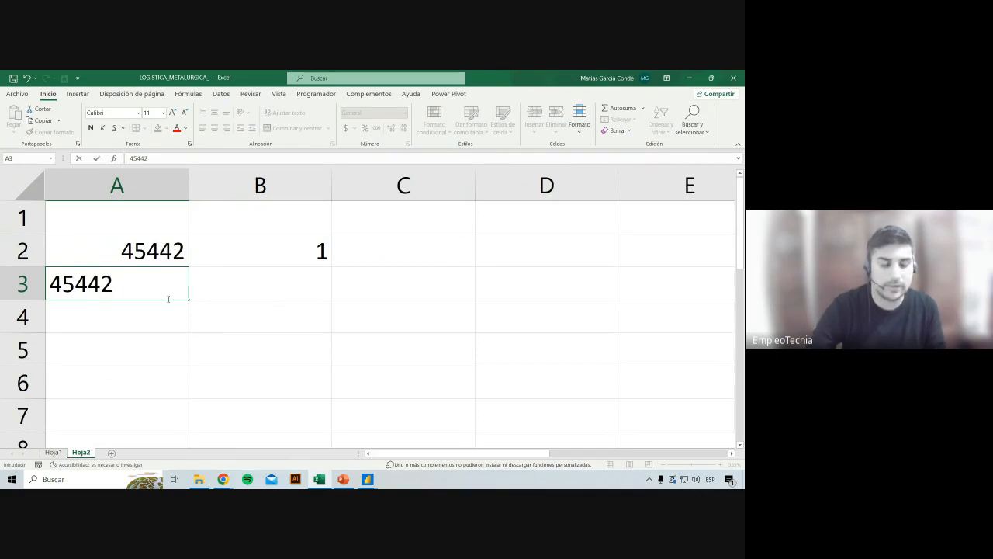
text(,25)
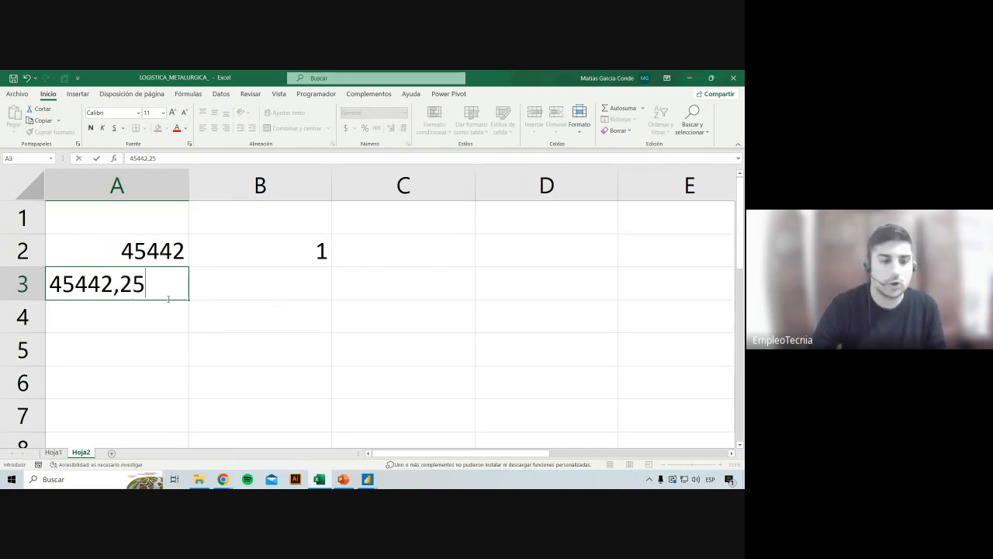
click(146, 343)
Apply the custom date-and-time format d/m/yyyy hh:mm to cell A3.
click(150, 290)
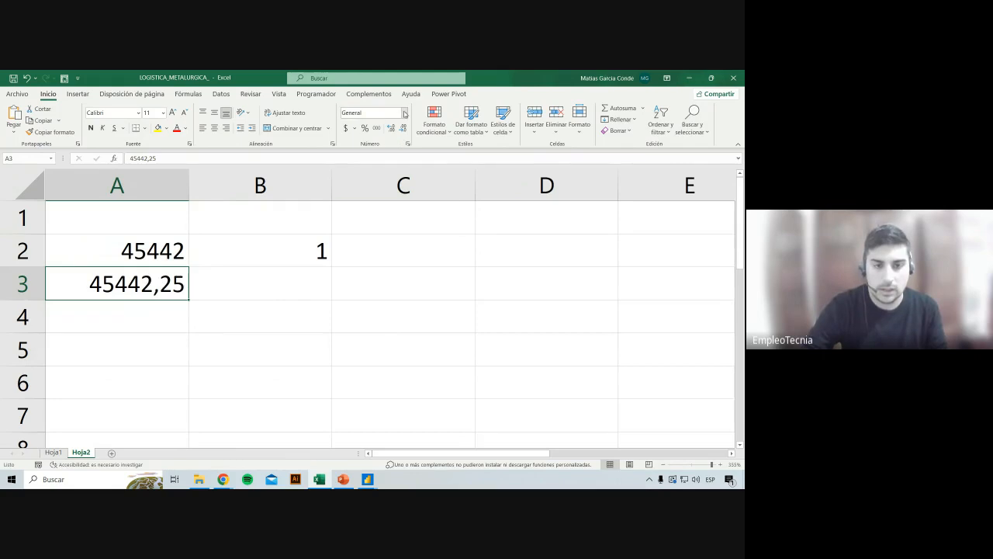
click(405, 114)
scroll(396, 243, down, 1)
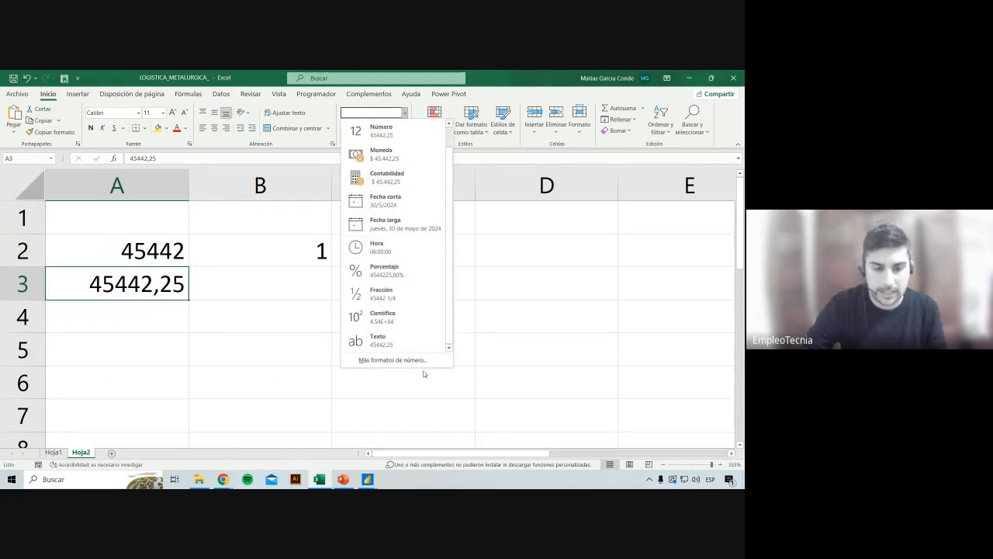
click(397, 362)
click(195, 264)
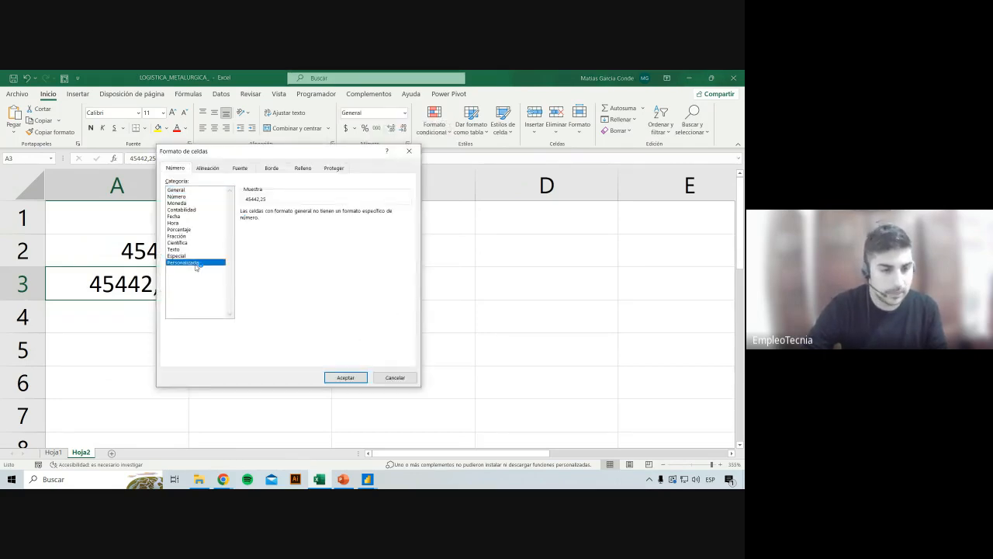
drag(406, 237, 404, 287)
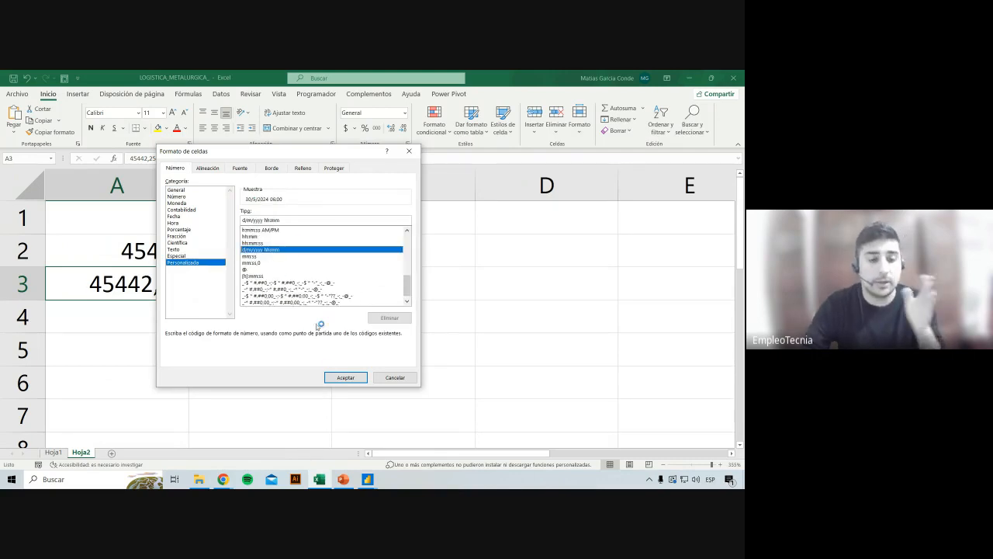
click(345, 377)
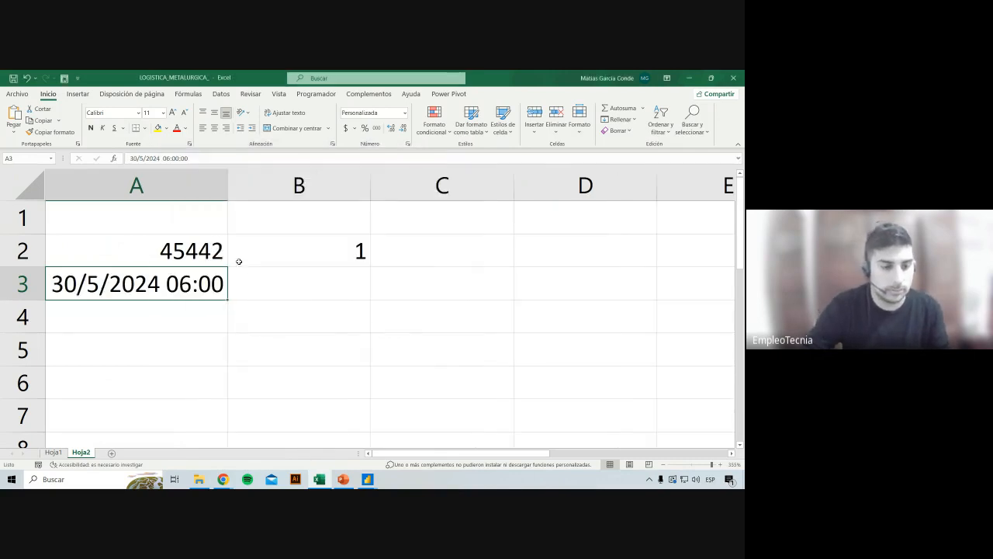
Inspect the full content of cell A3 without changing it and set the cell back to General.
double_click(205, 286)
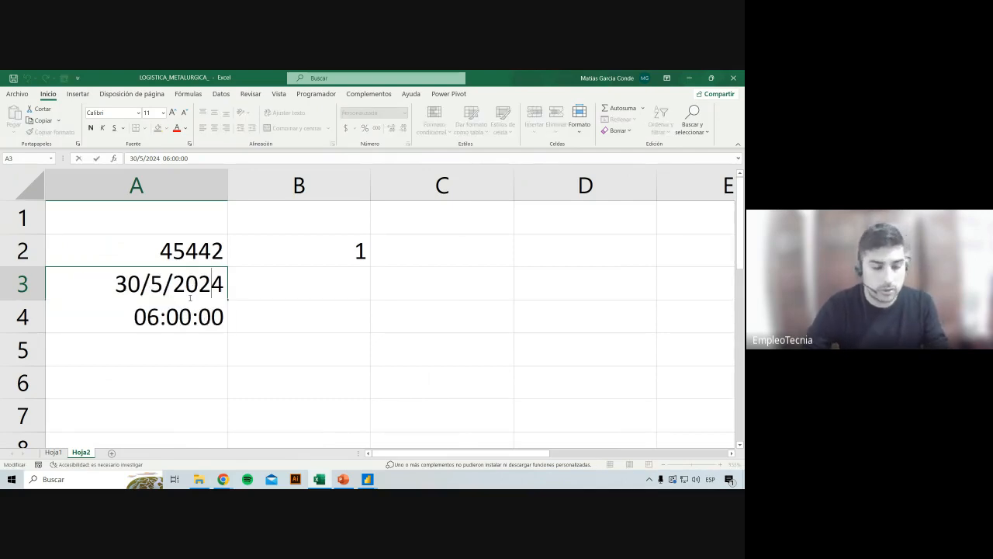
key(Escape)
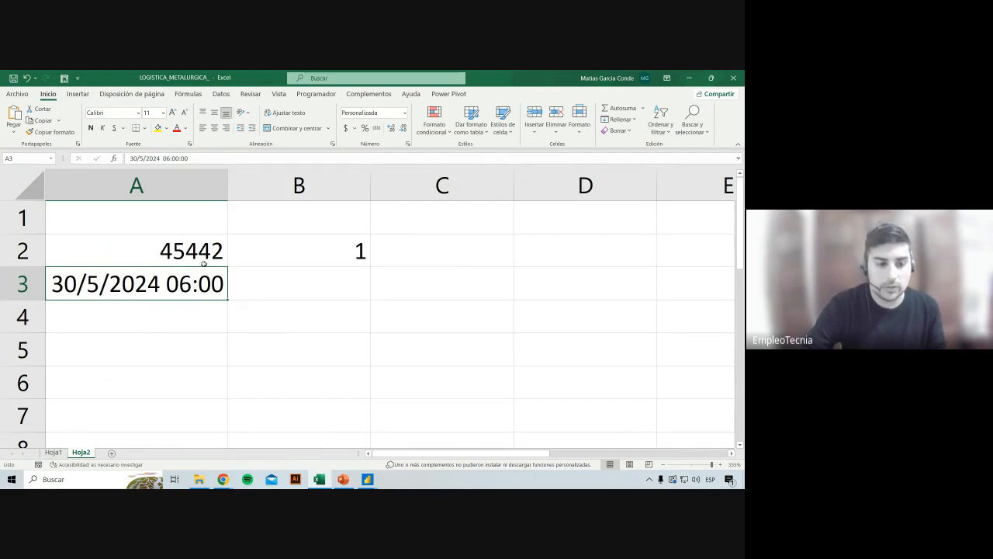
click(405, 114)
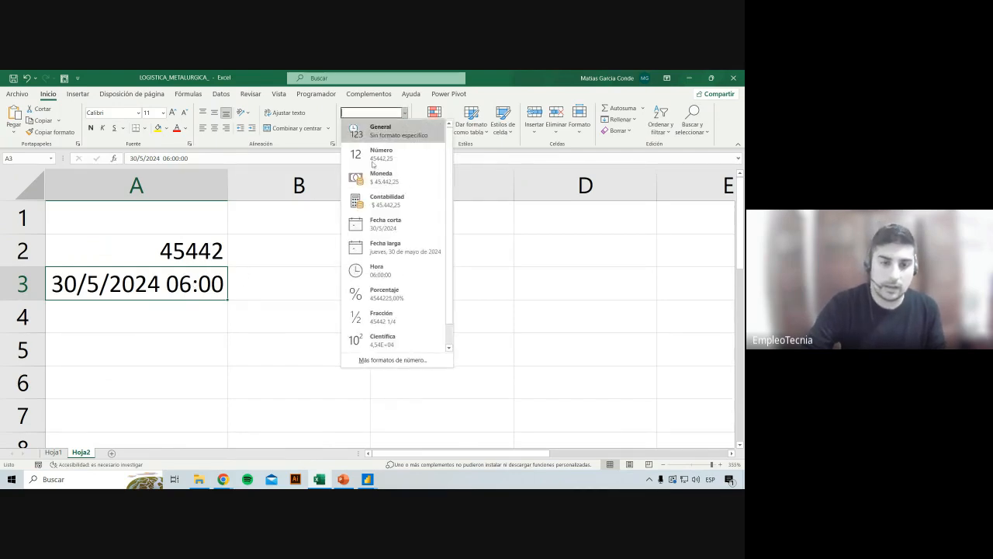
click(381, 130)
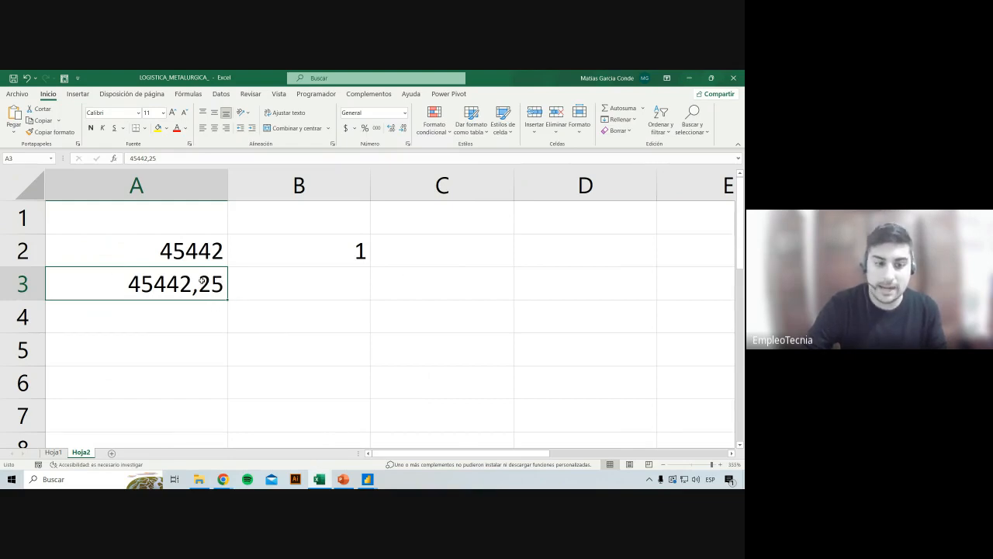
Reapply the custom format d/m/yyyy hh:mm to cell A3 from the full list of number formats.
click(405, 112)
scroll(388, 249, down, 1)
click(400, 361)
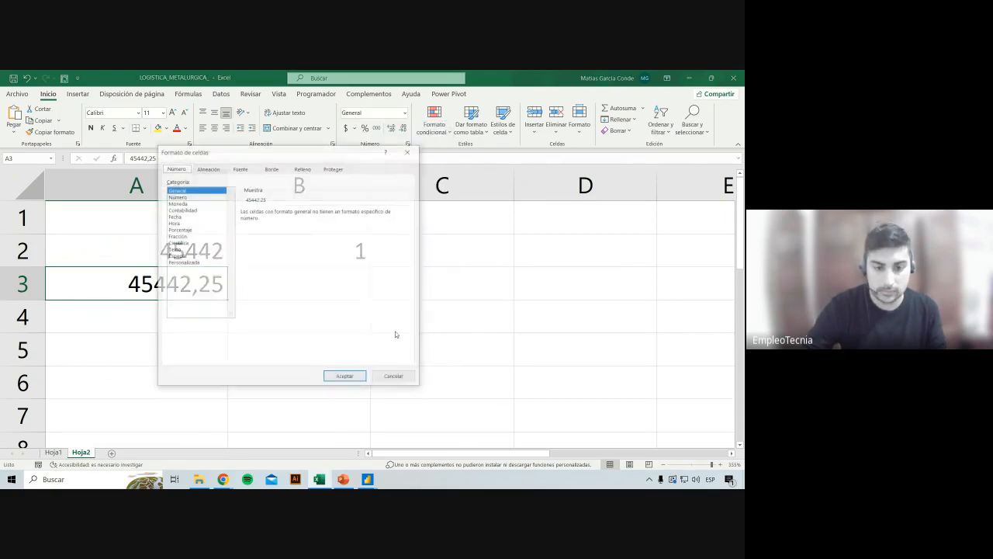
click(212, 263)
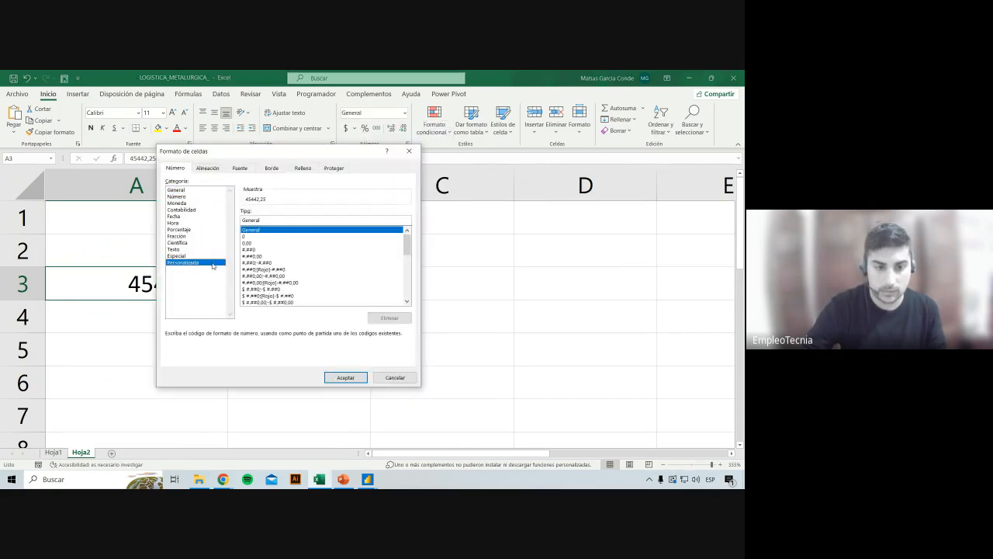
drag(407, 246, 407, 289)
click(283, 245)
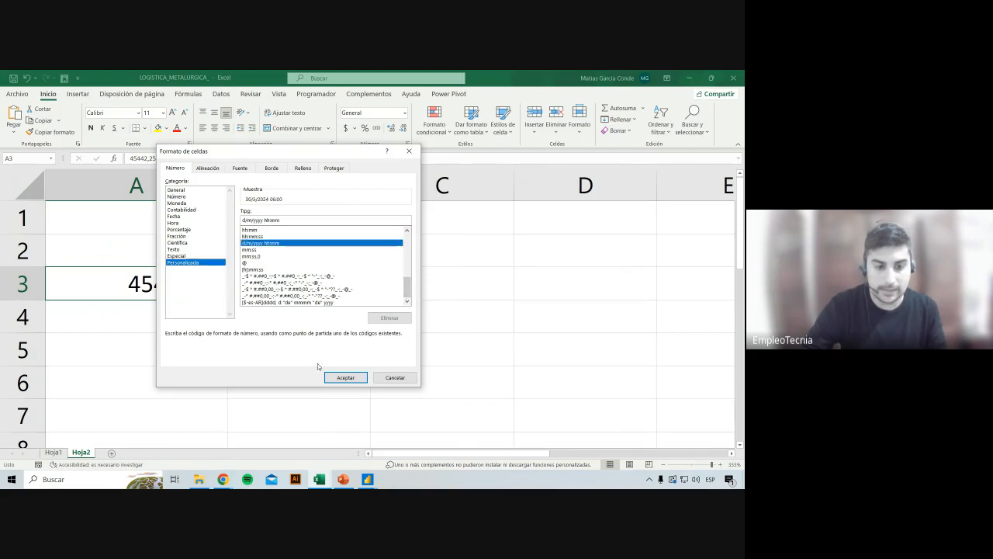
click(332, 375)
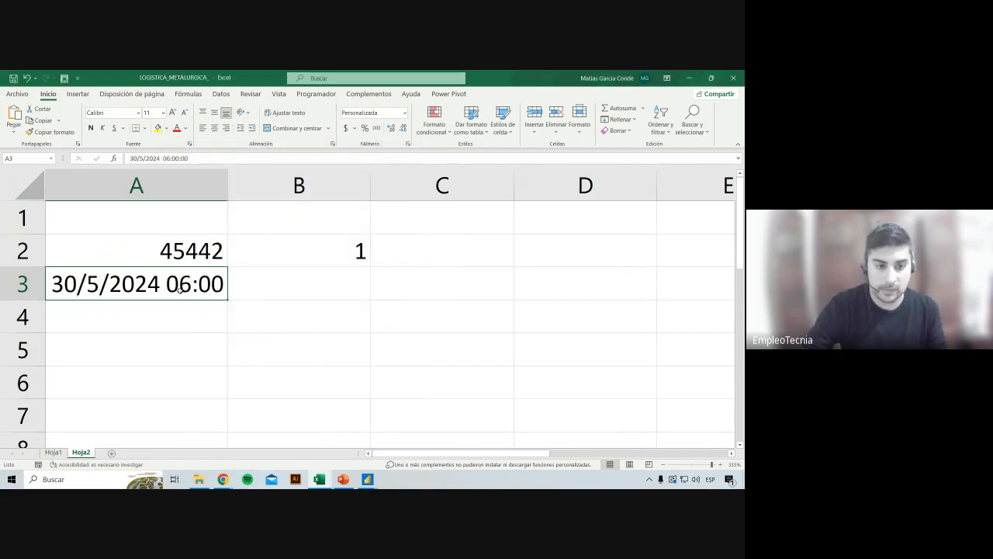
Set cell A3 to the General format and change its value to 45442,5.
double_click(179, 287)
click(475, 262)
click(204, 285)
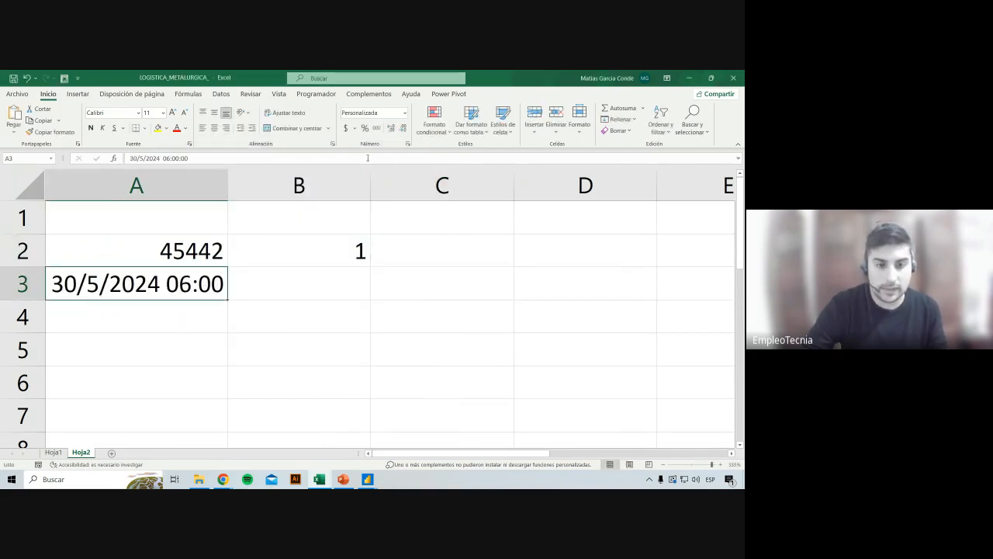
click(405, 112)
click(375, 128)
double_click(204, 283)
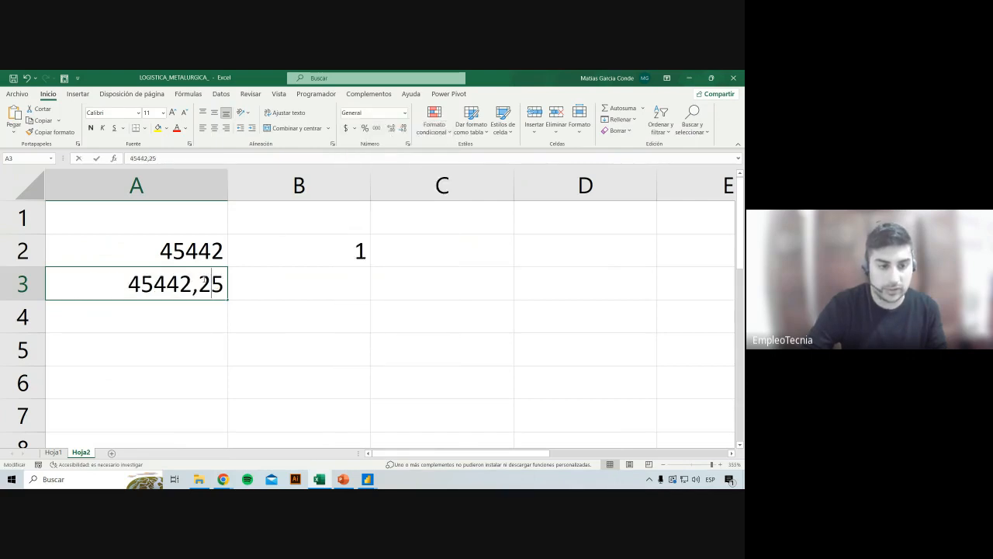
drag(204, 283, 280, 279)
text(5)
key(Return)
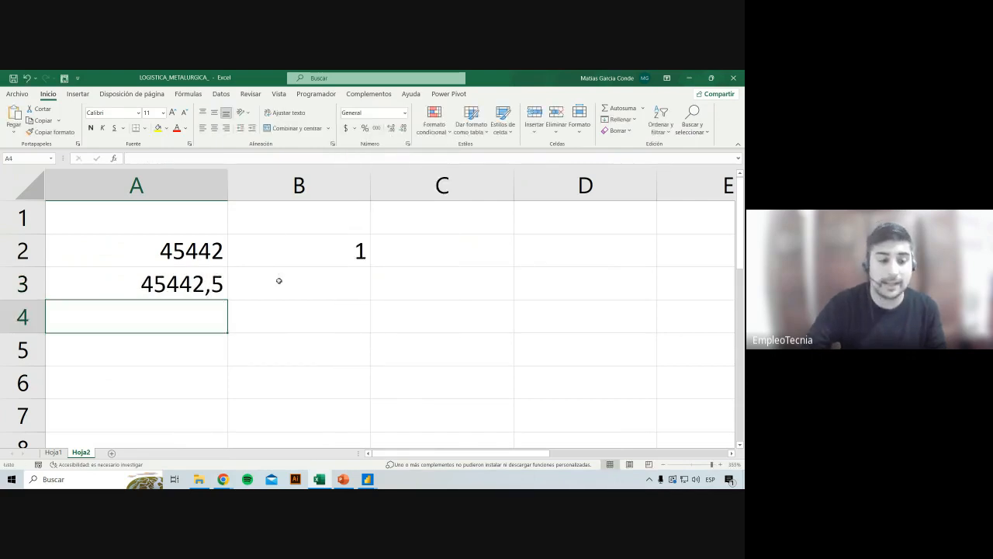
Apply the custom date-and-time format d/m/yyyy hh:mm to cell A3 from the full list of number formats.
click(197, 272)
click(404, 113)
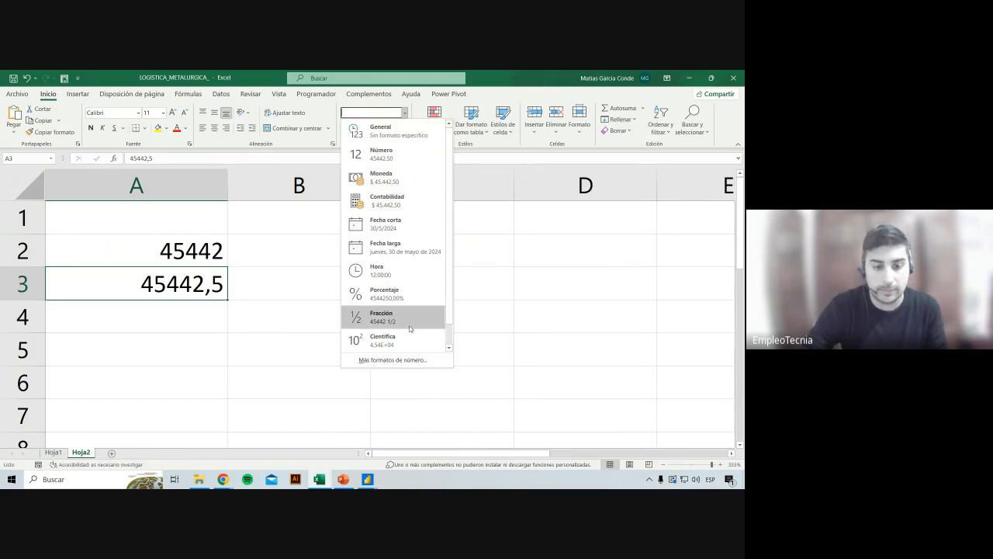
scroll(410, 329, down, 1)
click(393, 360)
click(197, 263)
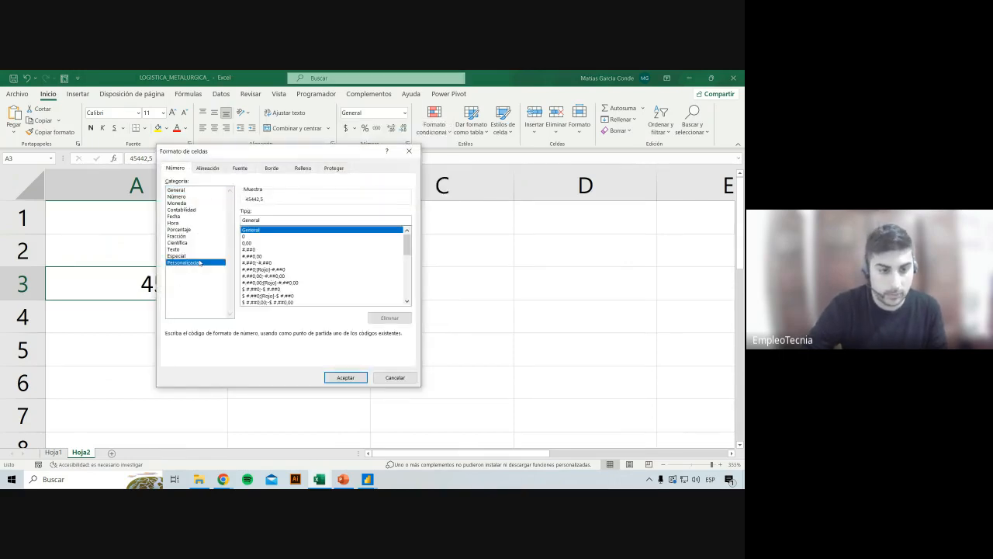
scroll(264, 264, down, 10)
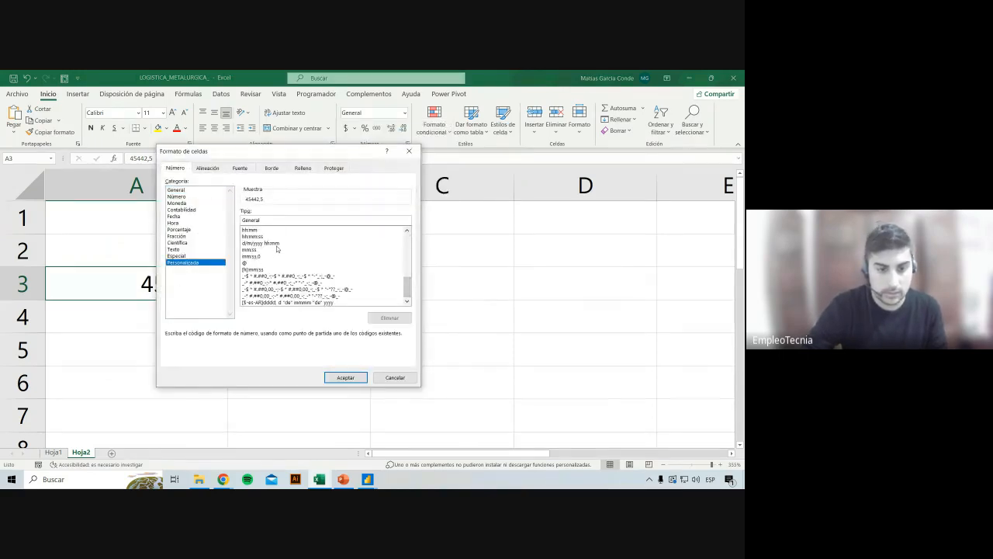
click(276, 243)
click(345, 377)
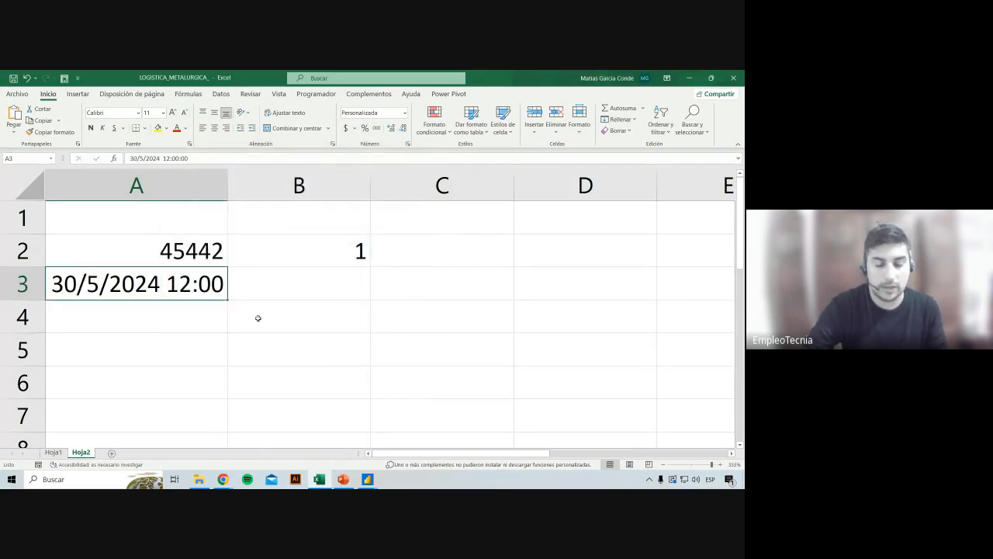
Enter 1,75 in cell B3.
click(340, 293)
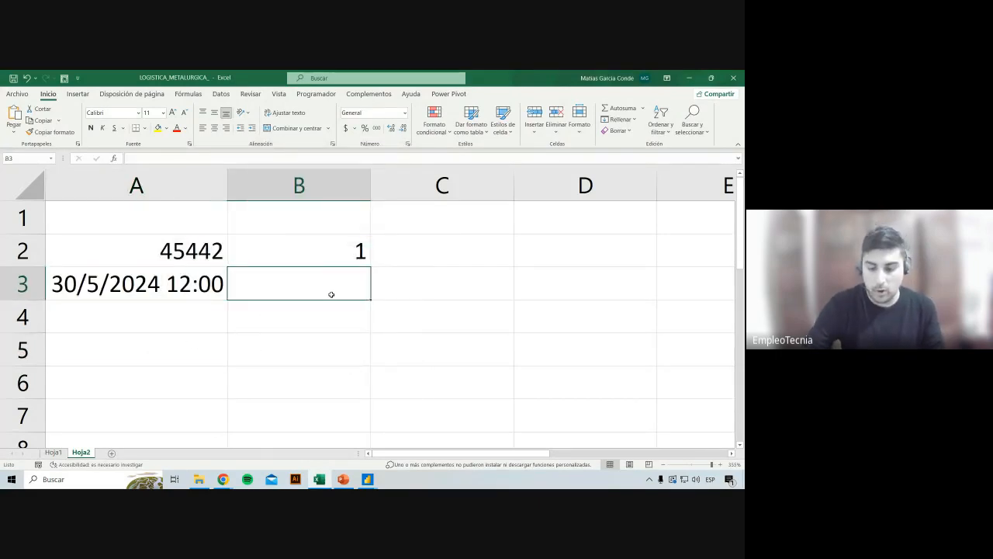
text(1,75)
key(ctrl+Return)
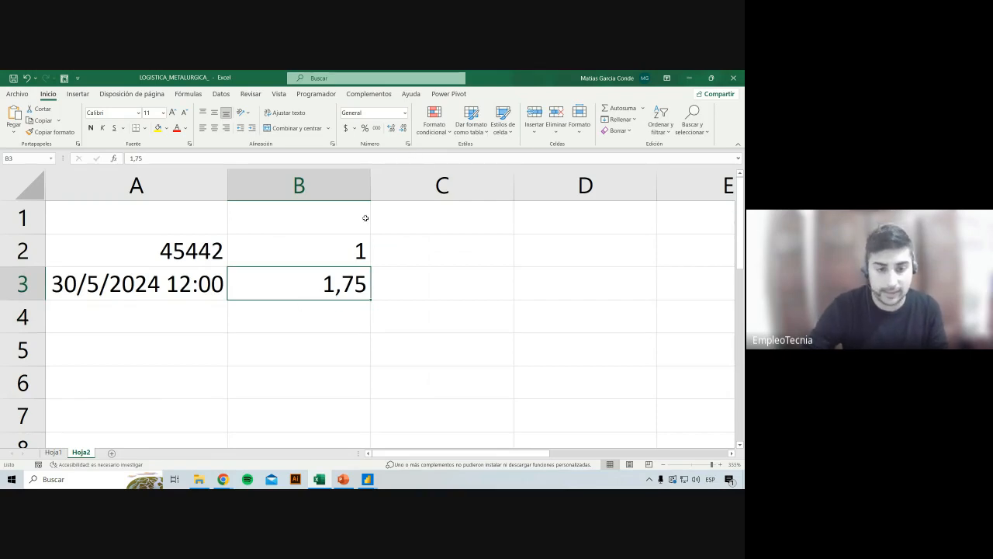
Copy the date-and-time format of cell A3 onto cell B3 and fit column B's width to its content.
click(405, 114)
click(187, 291)
click(177, 285)
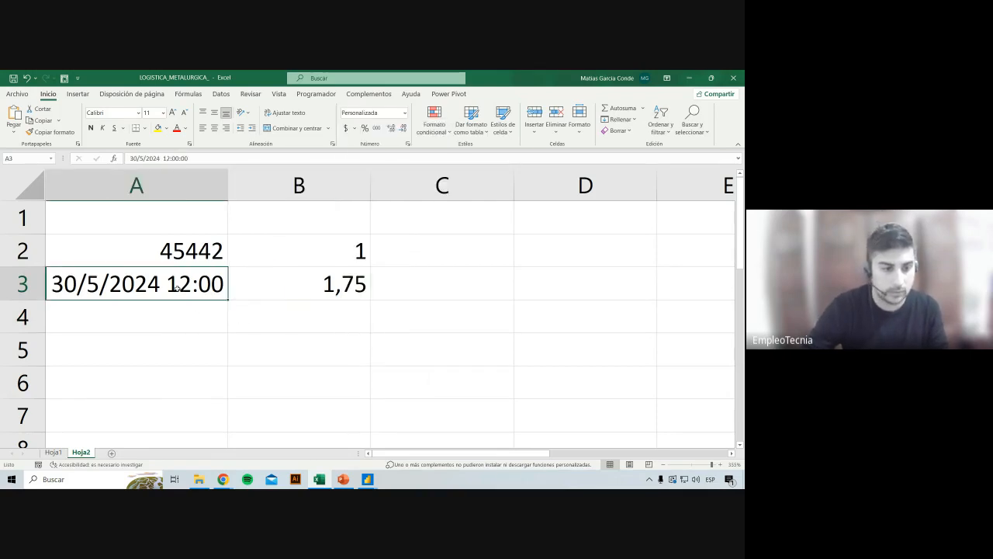
click(53, 132)
click(333, 287)
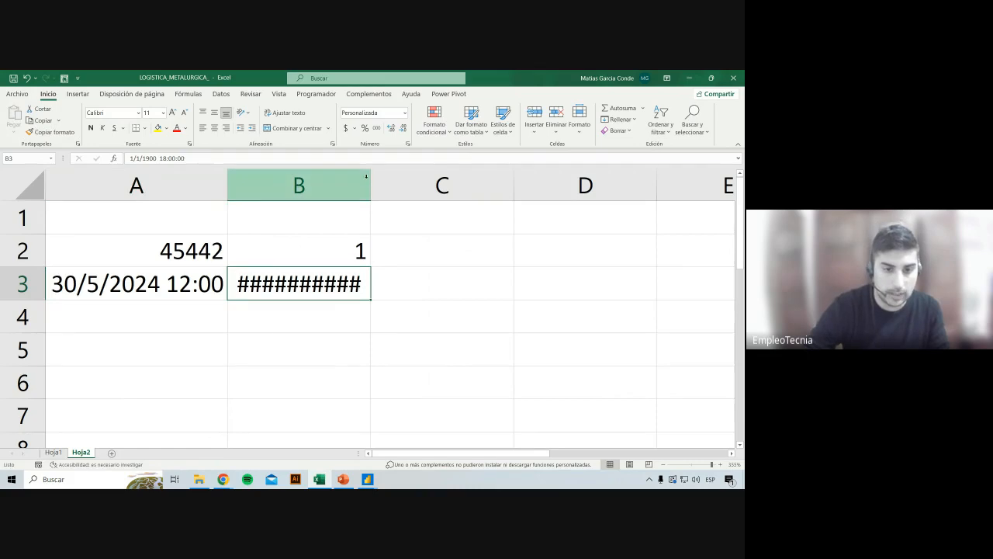
drag(369, 181, 369, 181)
double_click(369, 181)
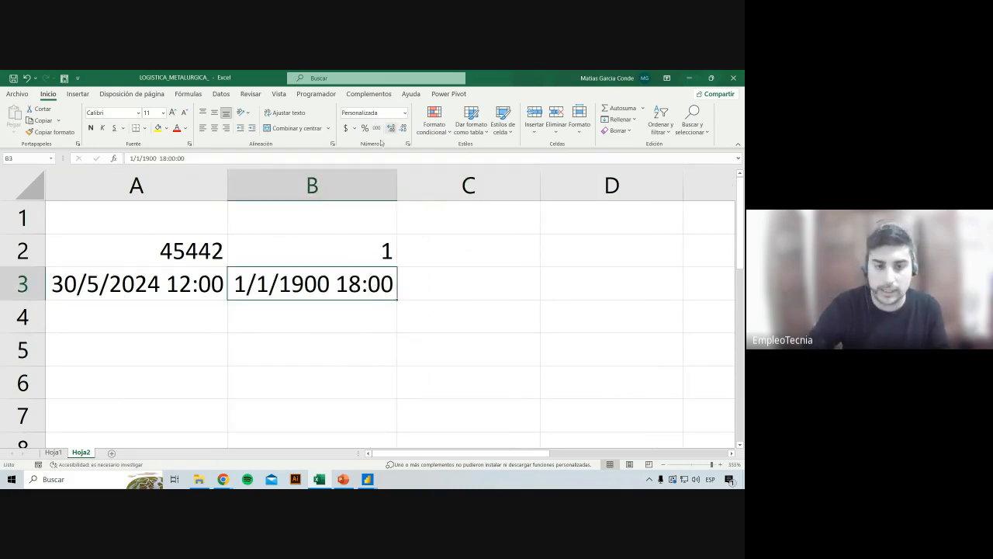
Set cells A3 and B3 back to the General number format.
drag(220, 284, 277, 280)
click(404, 113)
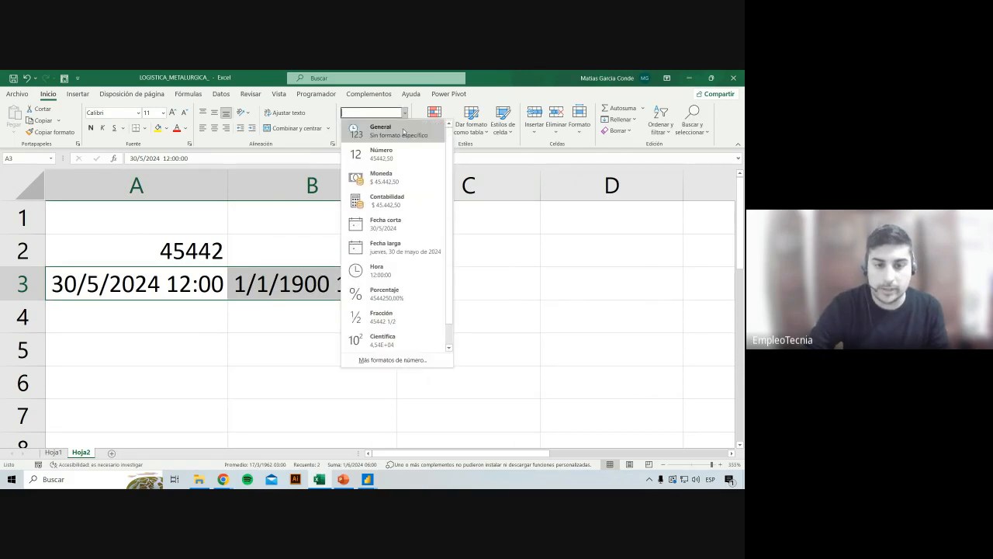
click(364, 128)
click(166, 284)
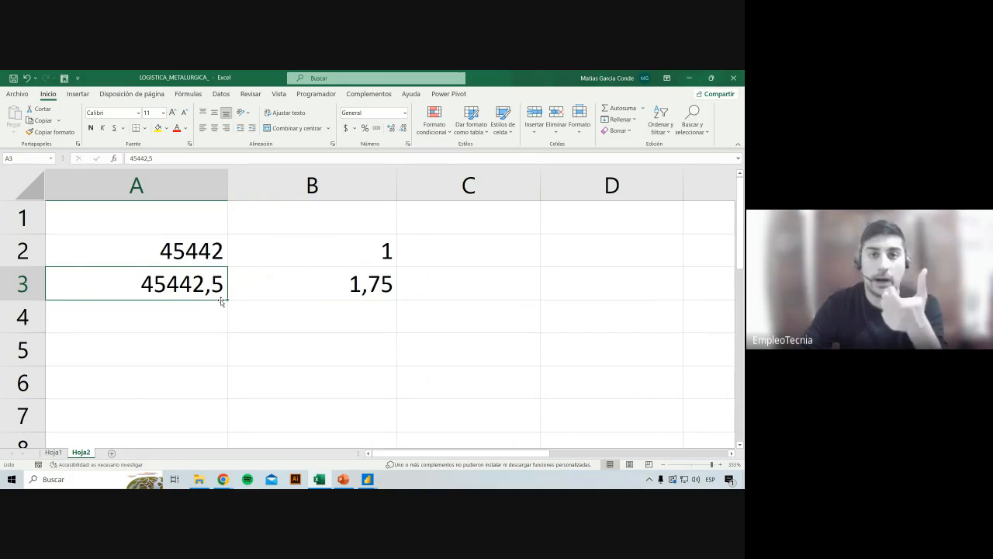
Switch to the Power Query Editor and change the SALIDA DEL PROVEEDOR column's type to Fecha/Hora, replacing the existing conversion.
click(368, 479)
click(388, 454)
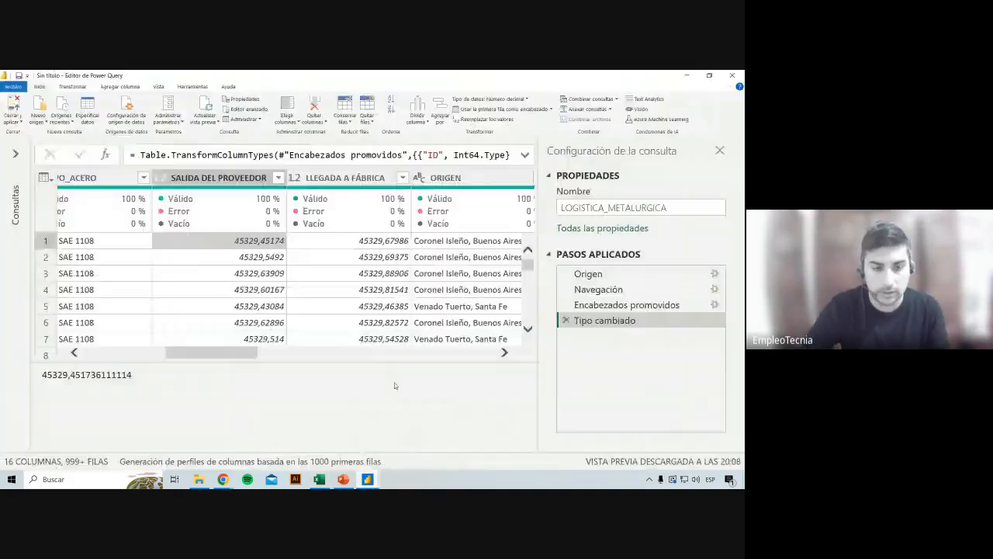
click(219, 177)
click(346, 178)
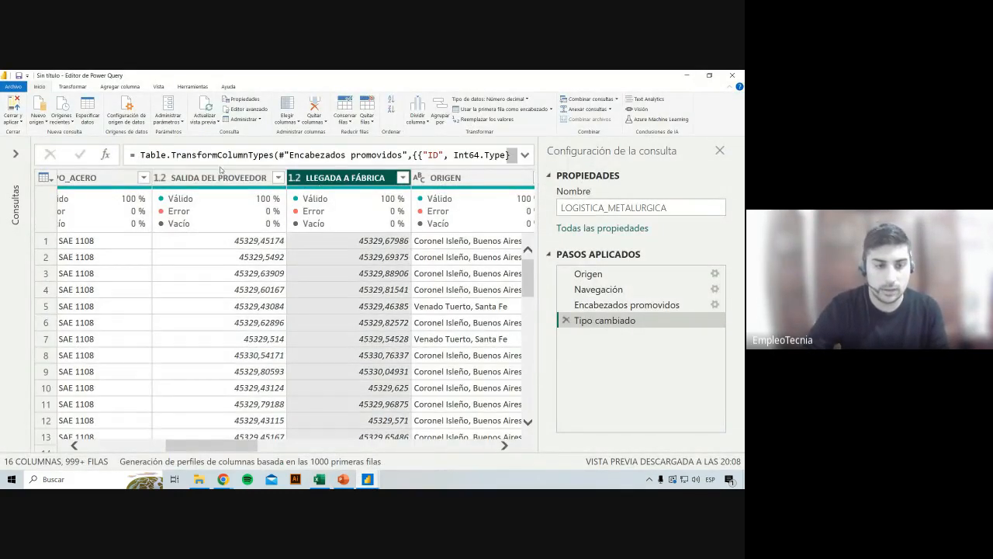
click(221, 178)
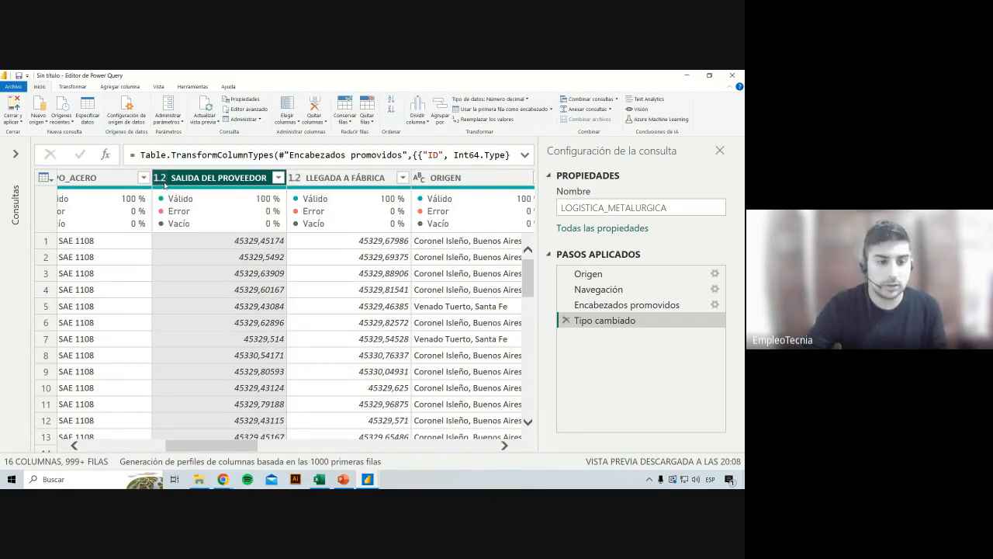
click(165, 184)
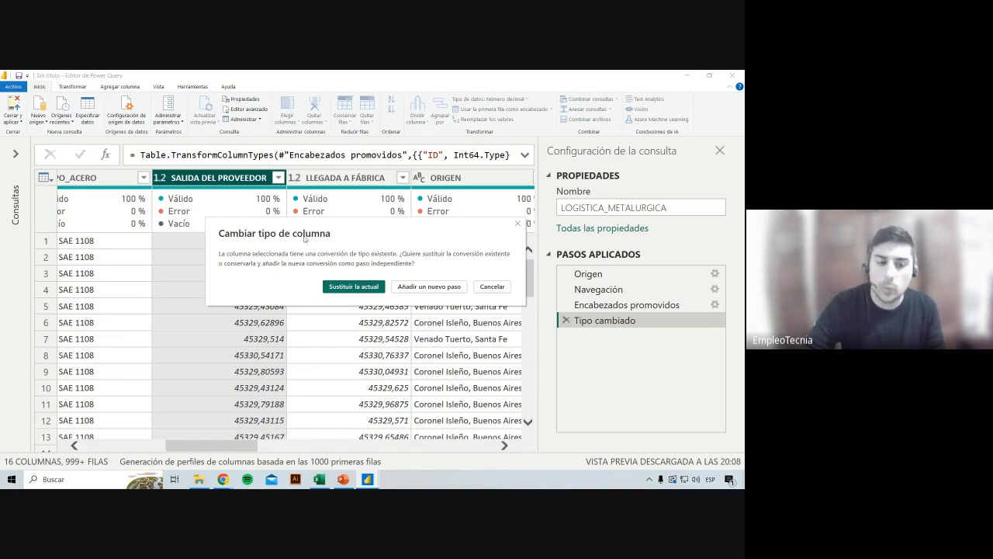
drag(230, 228, 172, 219)
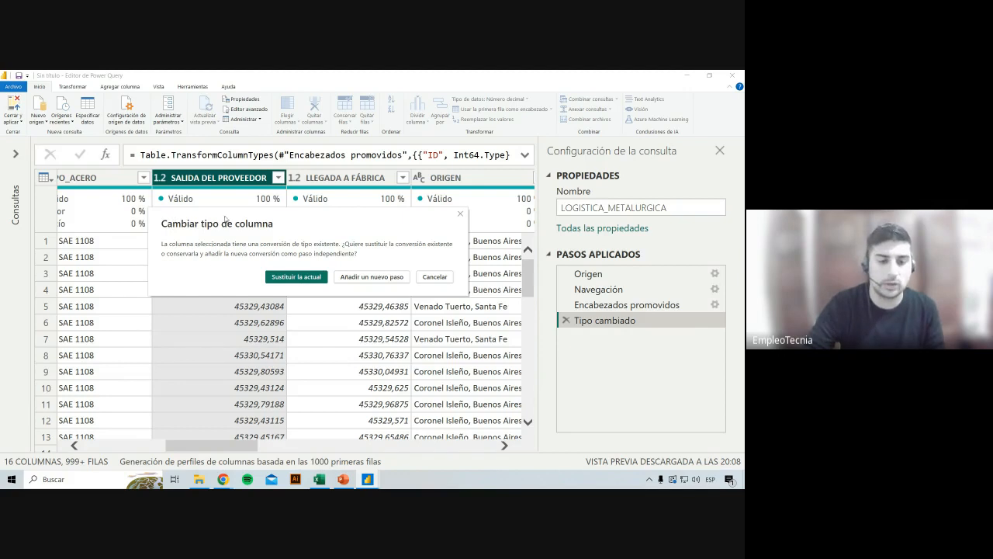
click(284, 277)
click(264, 241)
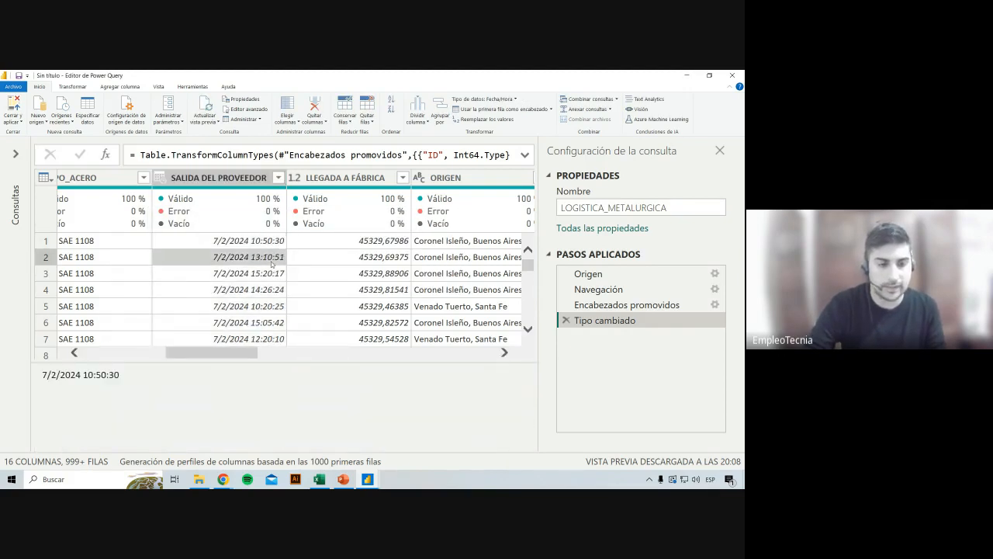
click(268, 273)
click(268, 305)
click(269, 257)
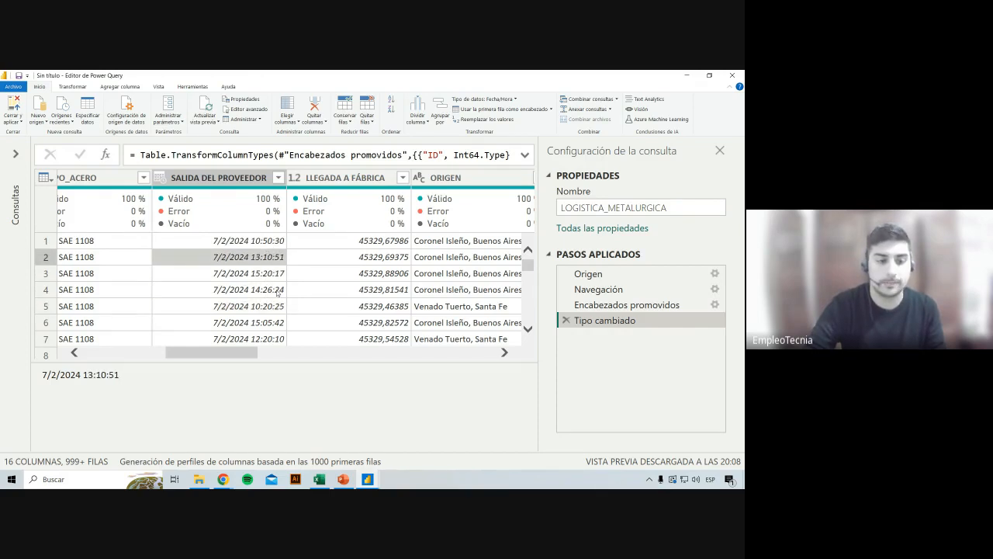
Change the LLEGADA A FÁBRICA column's data type to Fecha/Hora, replacing the existing conversion.
click(316, 182)
click(295, 178)
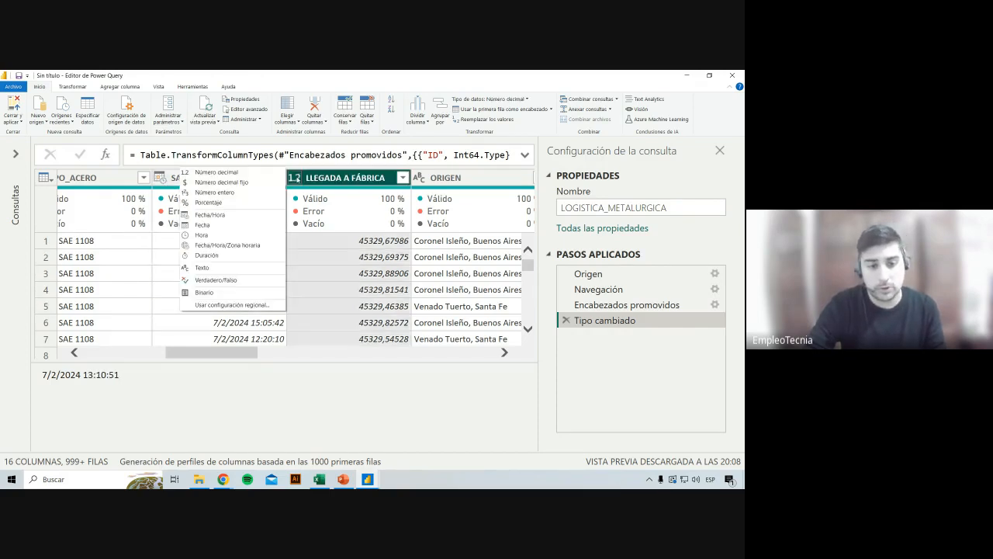
click(230, 214)
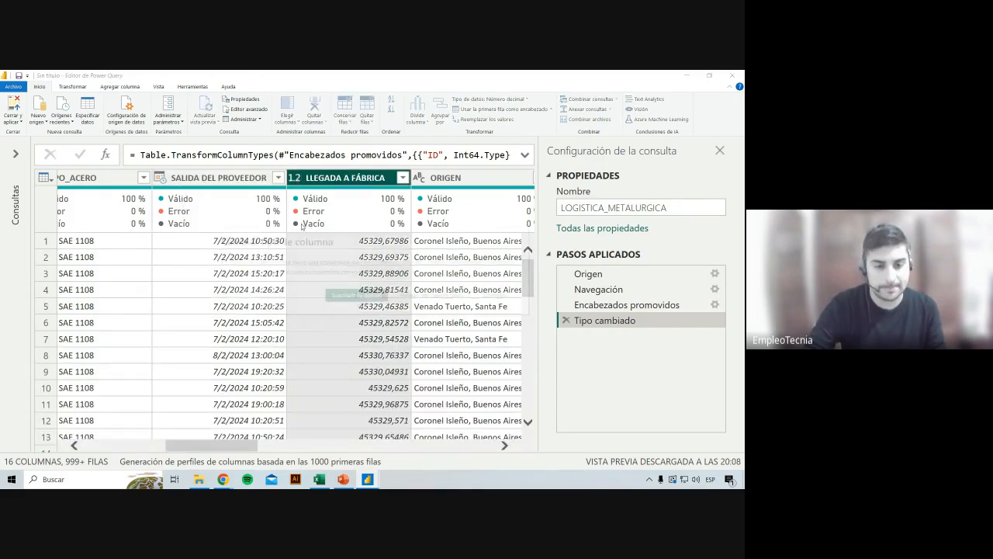
click(346, 296)
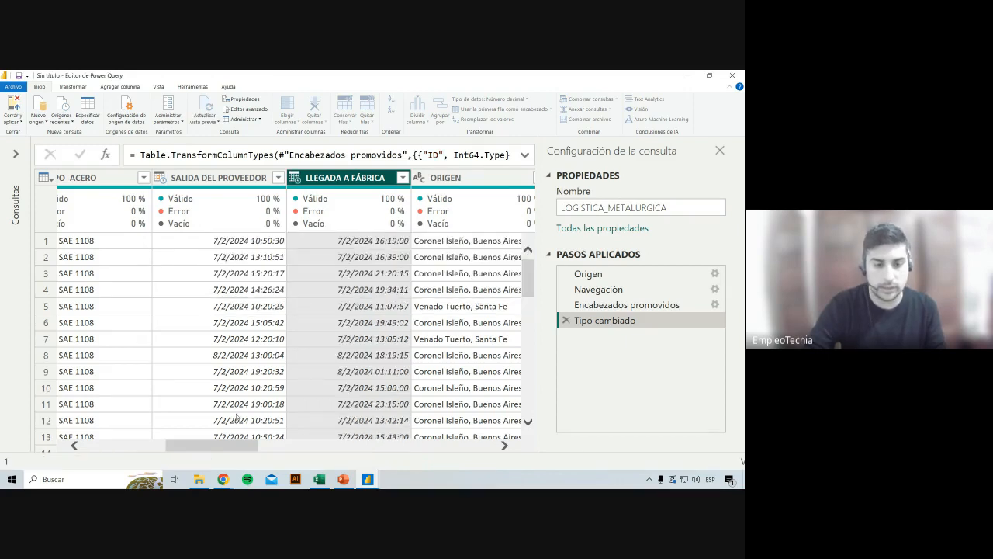
Change the INICIO DESCARGA and FIN DESCARGA columns to the Fecha/Hora data type, replacing their existing conversions.
drag(239, 448, 381, 450)
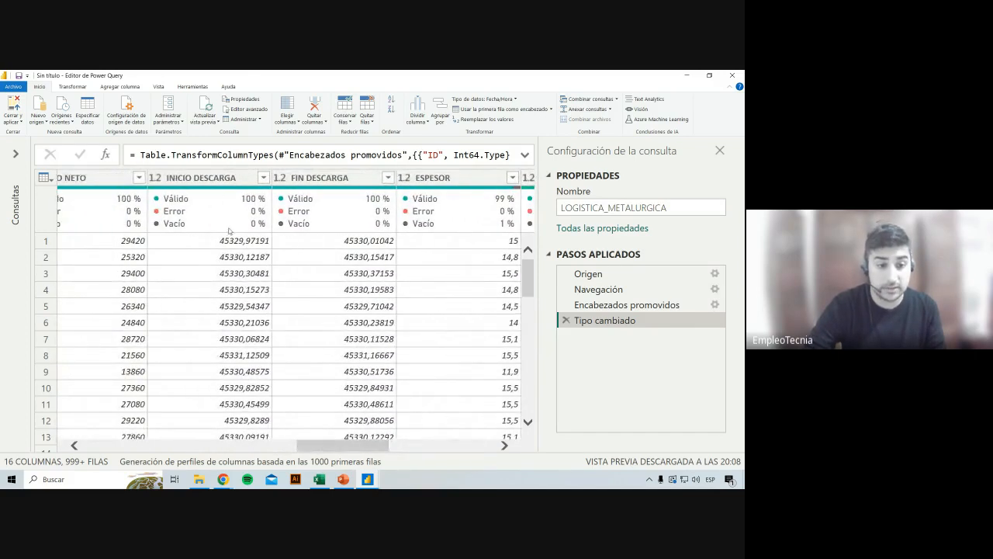
click(158, 181)
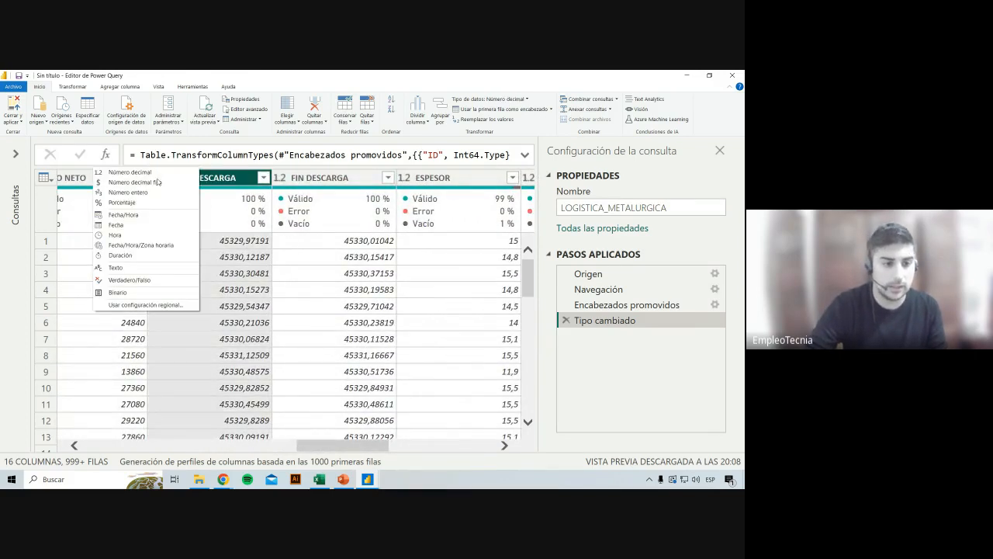
click(143, 215)
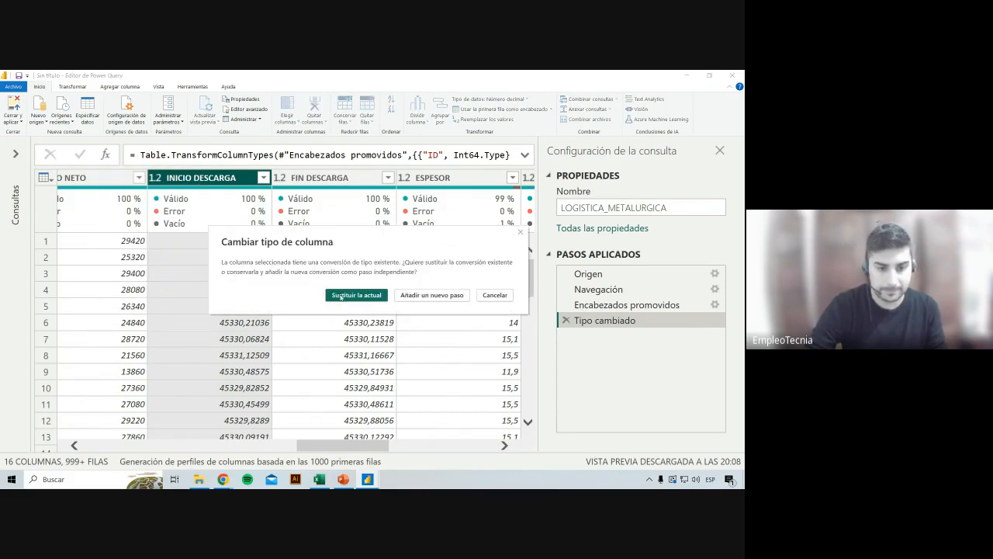
click(343, 295)
click(281, 178)
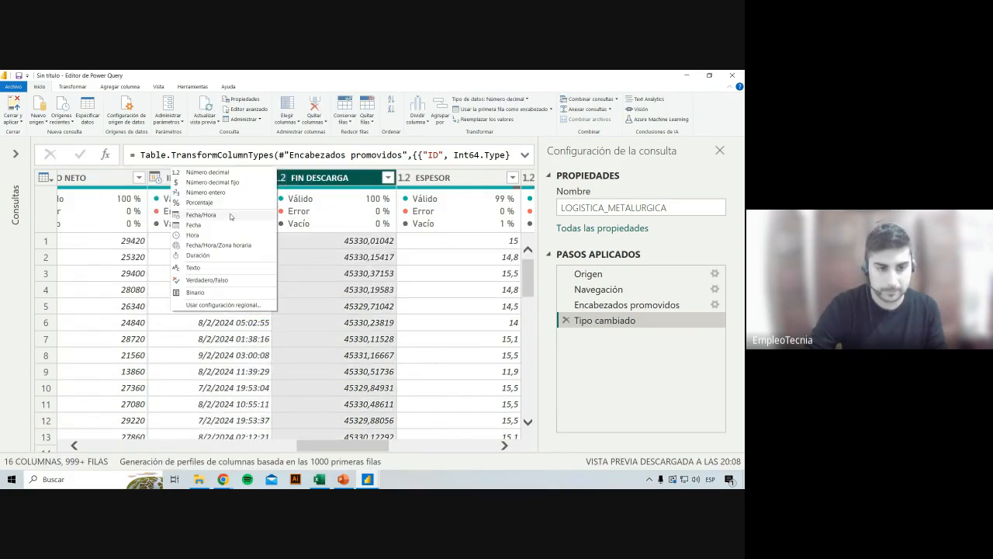
click(238, 215)
click(358, 297)
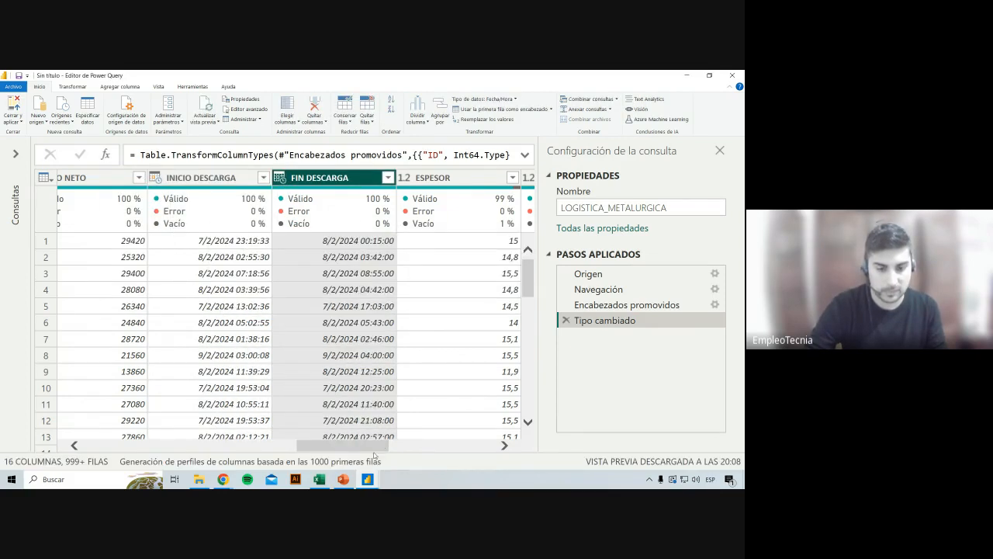
Turn the column quality display (Calidad de columnas) off and on again for the query preview.
drag(375, 448, 131, 464)
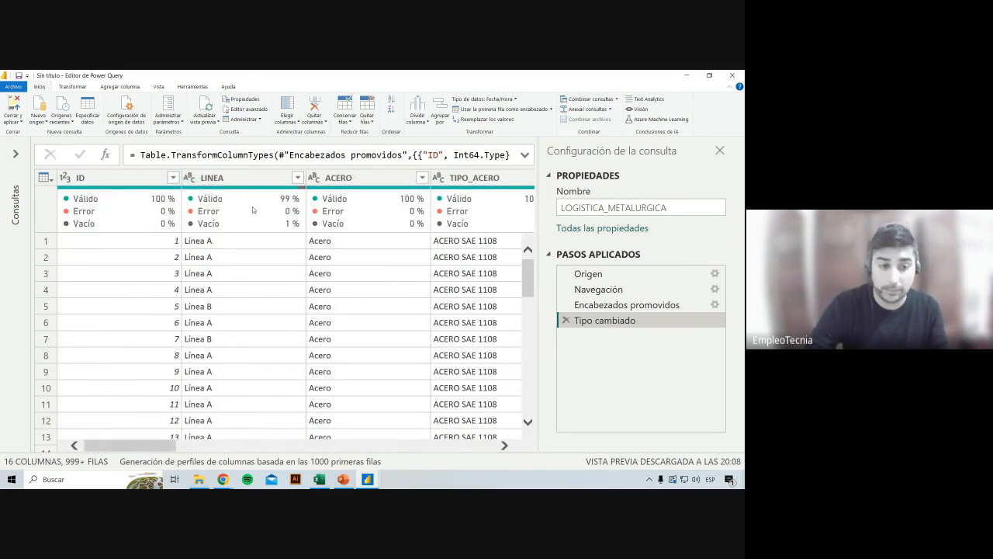
click(164, 88)
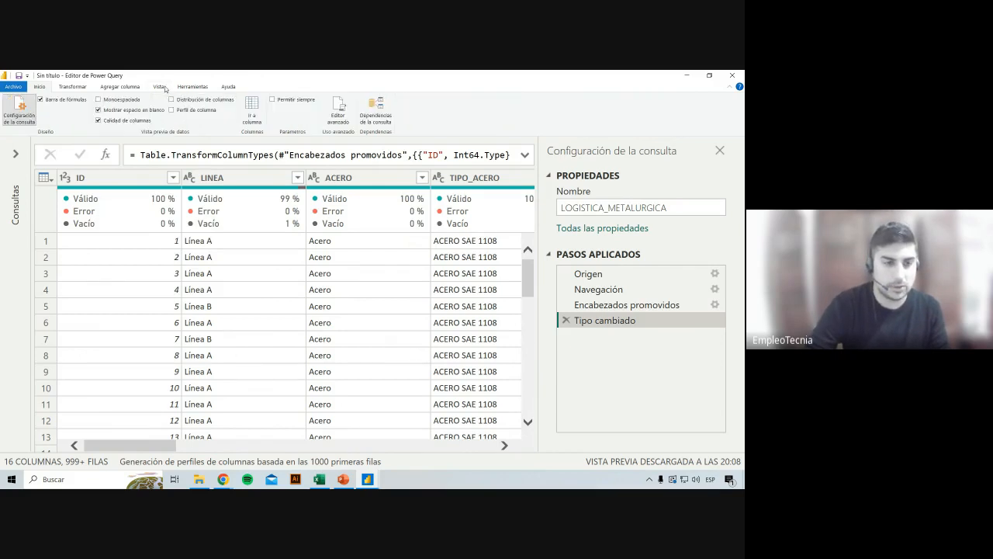
click(118, 122)
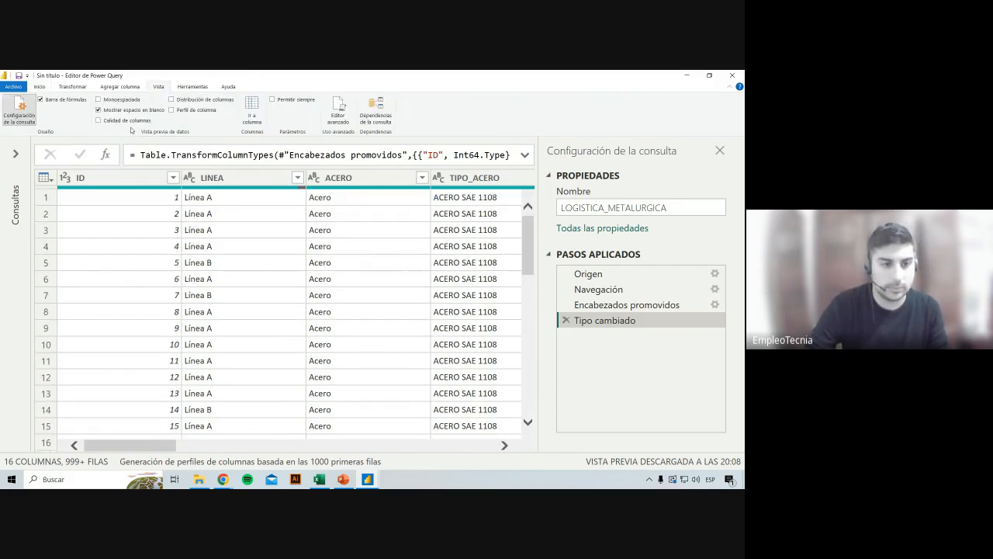
click(137, 123)
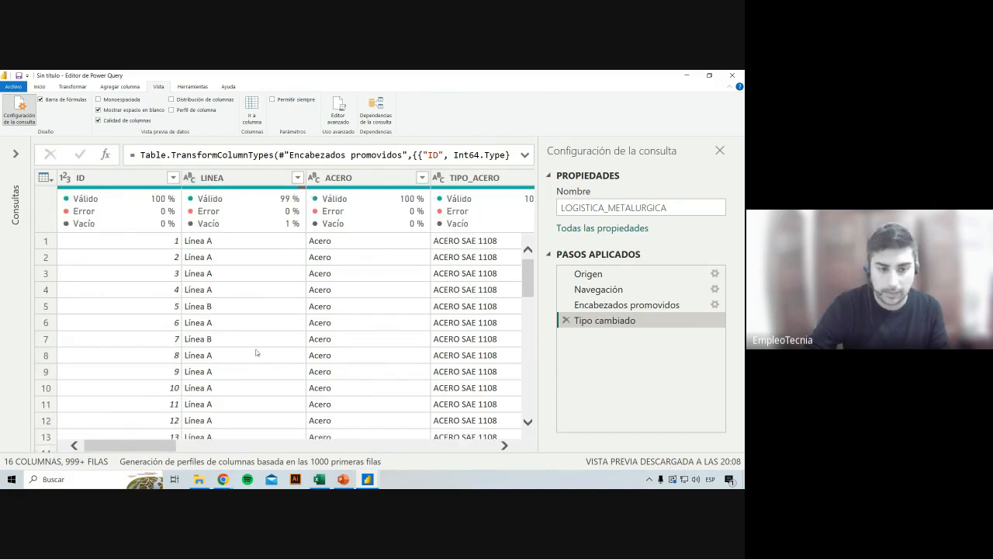
Examine the valid, error and empty percentages of the columns across the whole table, including the details for LINEA.
mouse_move(266, 210)
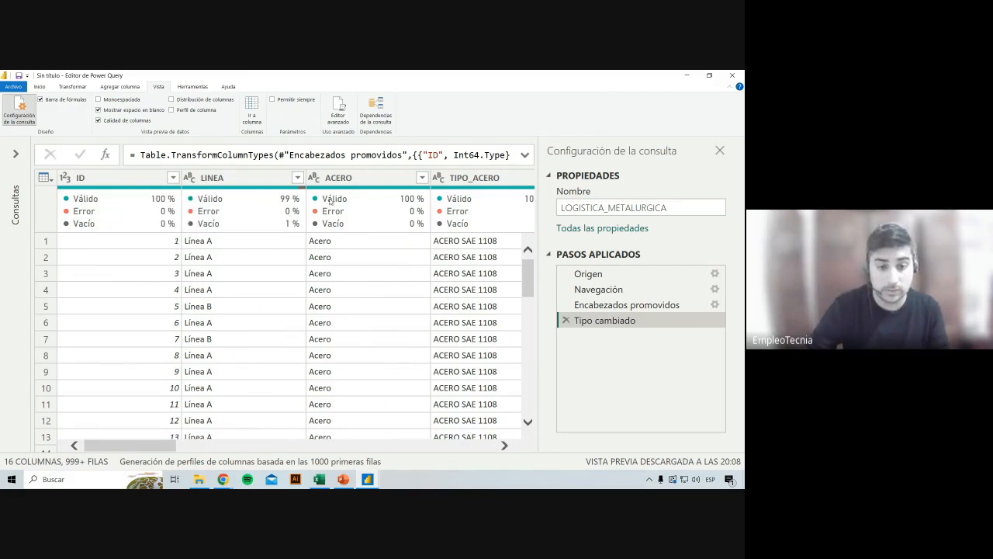
mouse_move(348, 210)
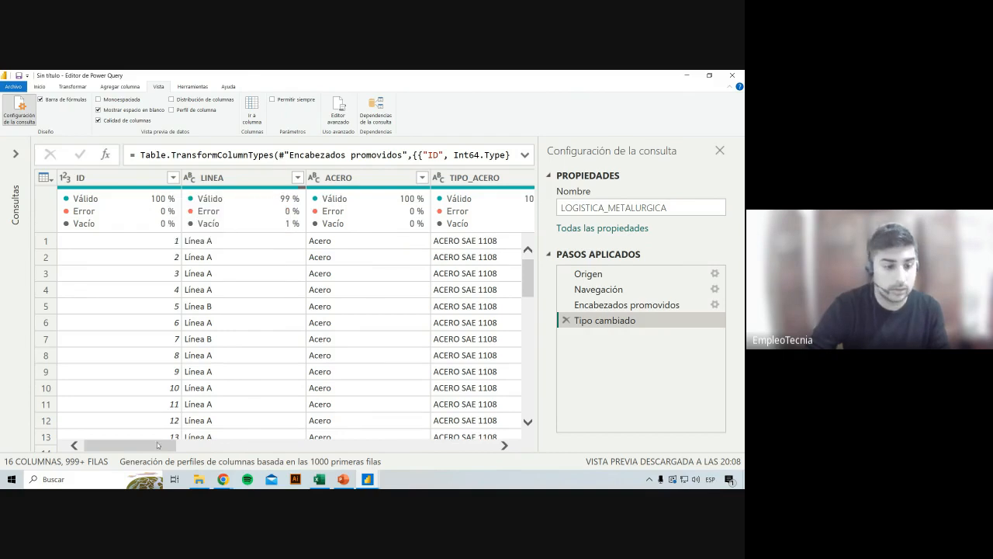
drag(158, 445, 475, 445)
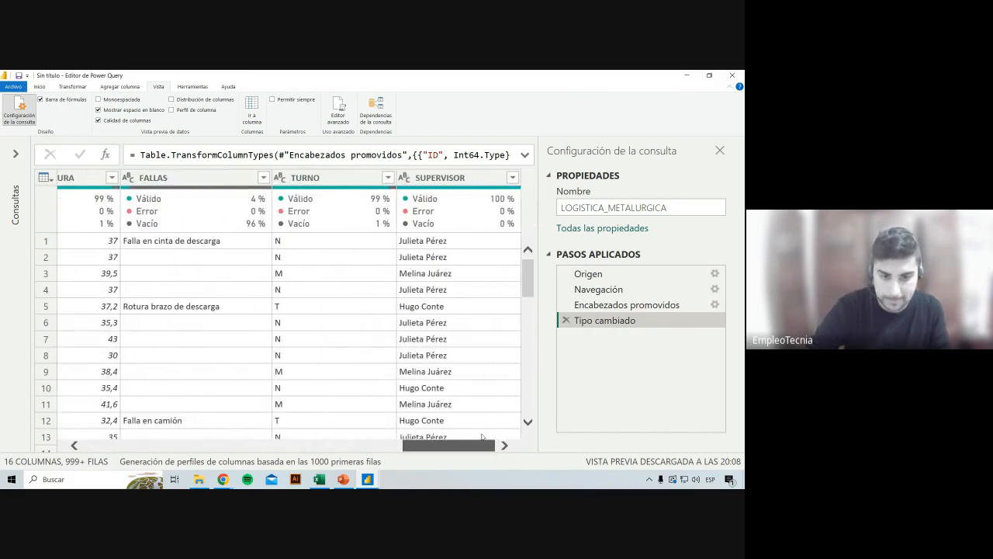
click(399, 356)
drag(348, 364, 353, 454)
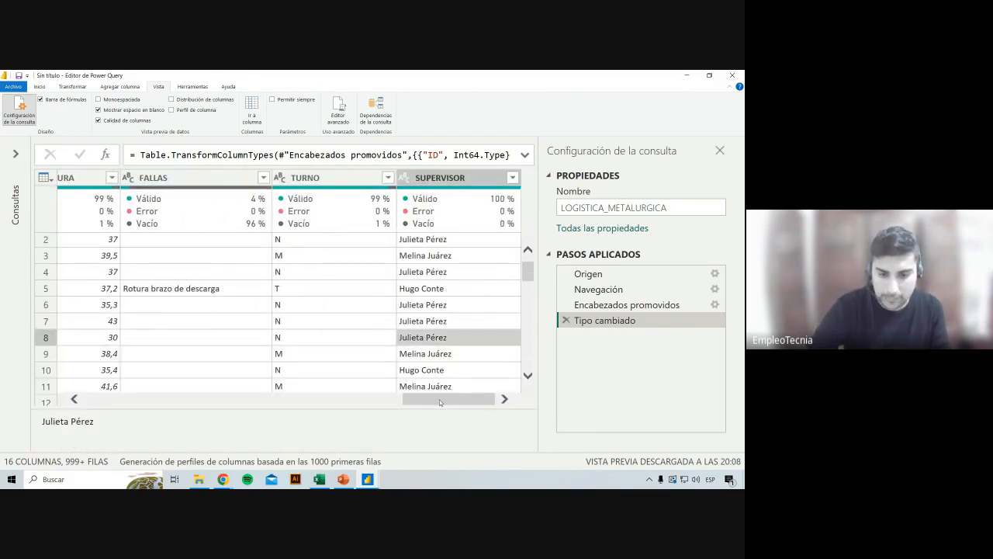
drag(441, 398, 41, 386)
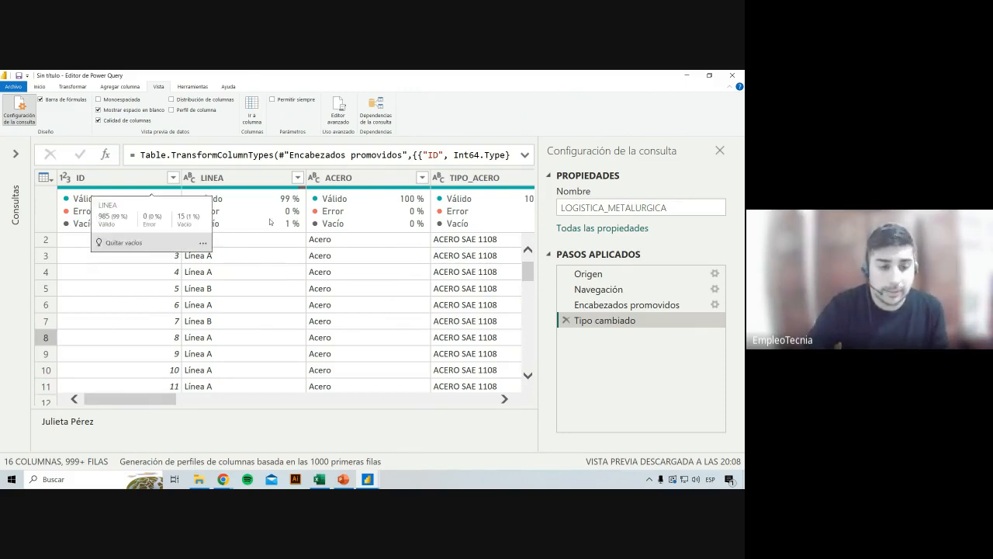
Look through the LINEA column's rows for null entries, select one, and return to the first rows.
click(245, 177)
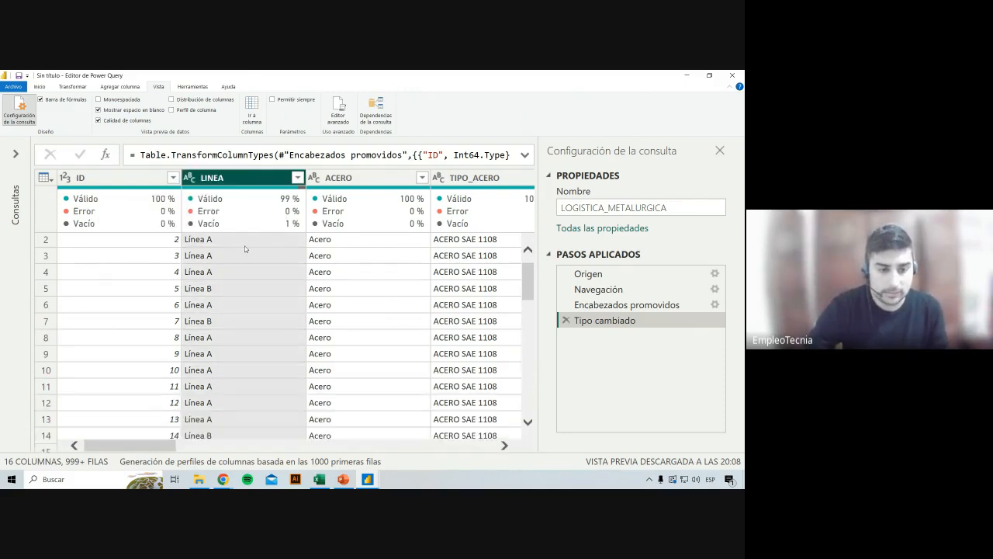
scroll(244, 245, down, 8)
scroll(244, 246, down, 20)
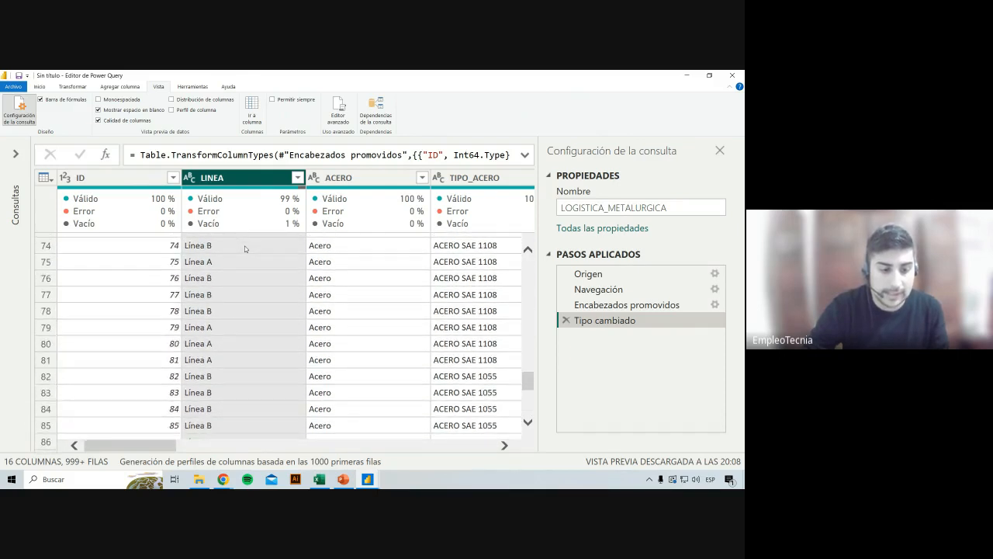
scroll(244, 246, down, 10)
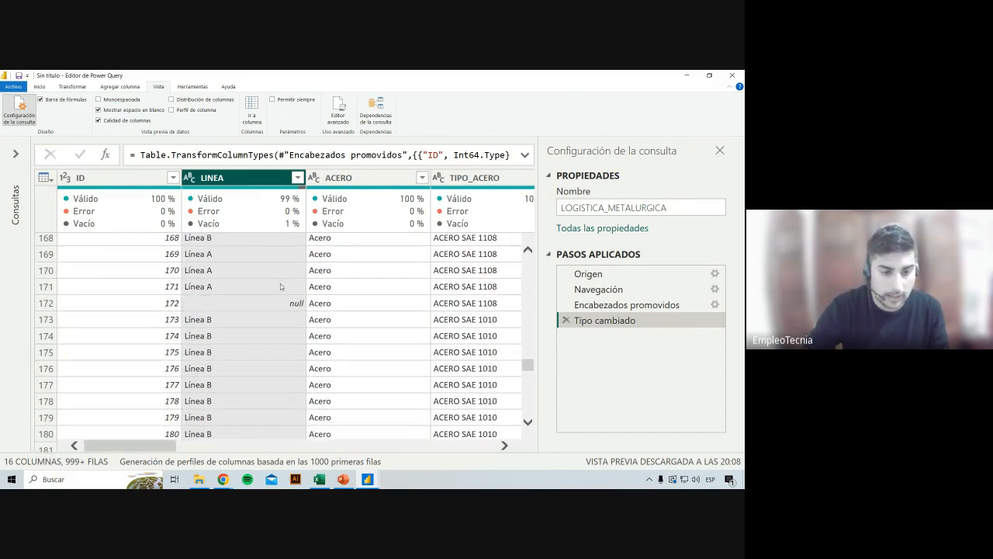
scroll(281, 284, up, 2)
click(285, 385)
scroll(271, 275, down, 20)
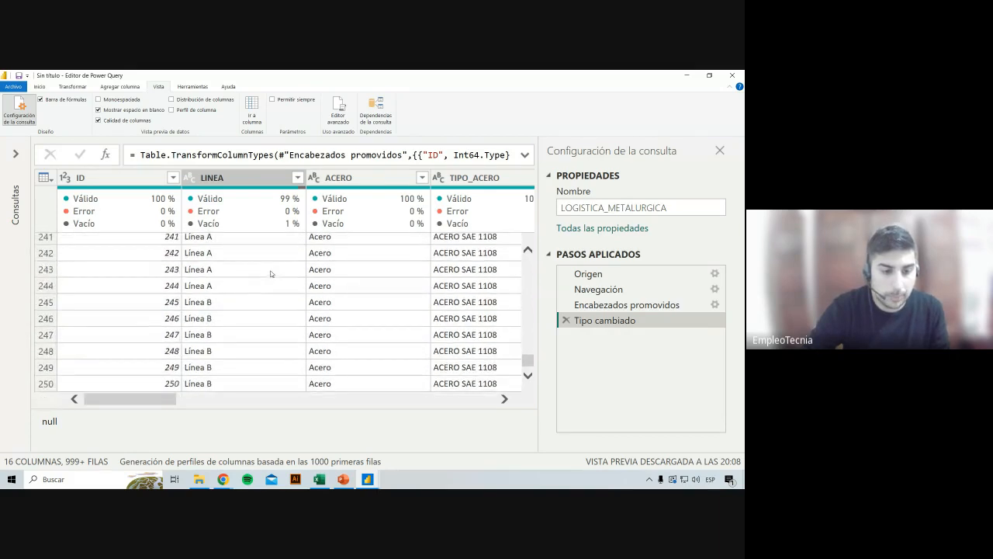
drag(530, 356, 528, 265)
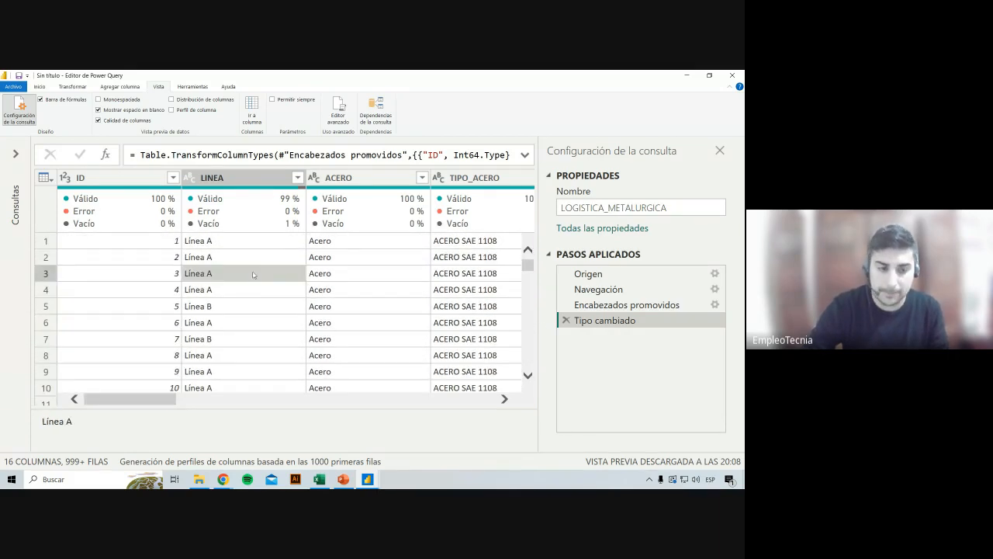
Start a value replacement on the LINEA column with null as the value to find.
click(365, 291)
click(262, 180)
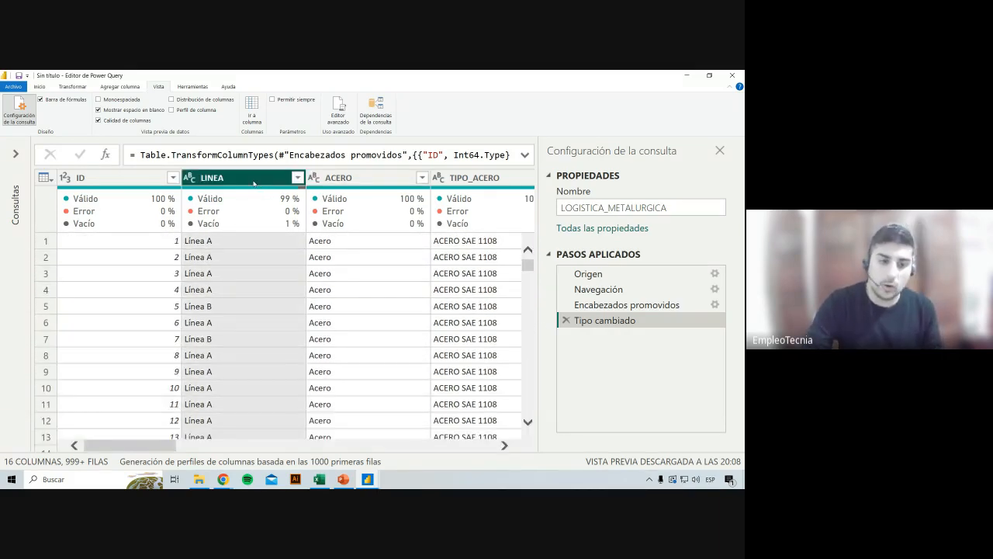
mouse_move(246, 226)
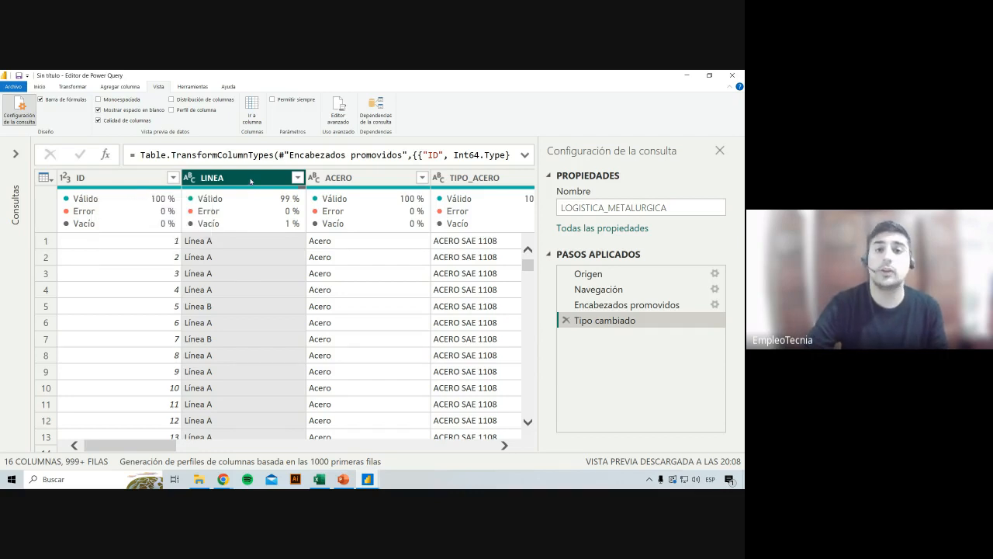
click(71, 88)
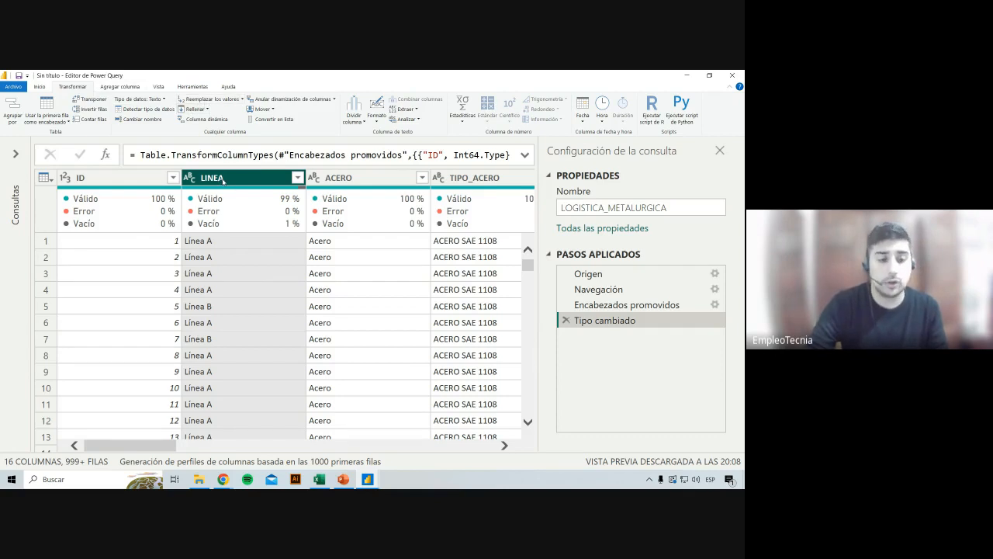
right_click(223, 180)
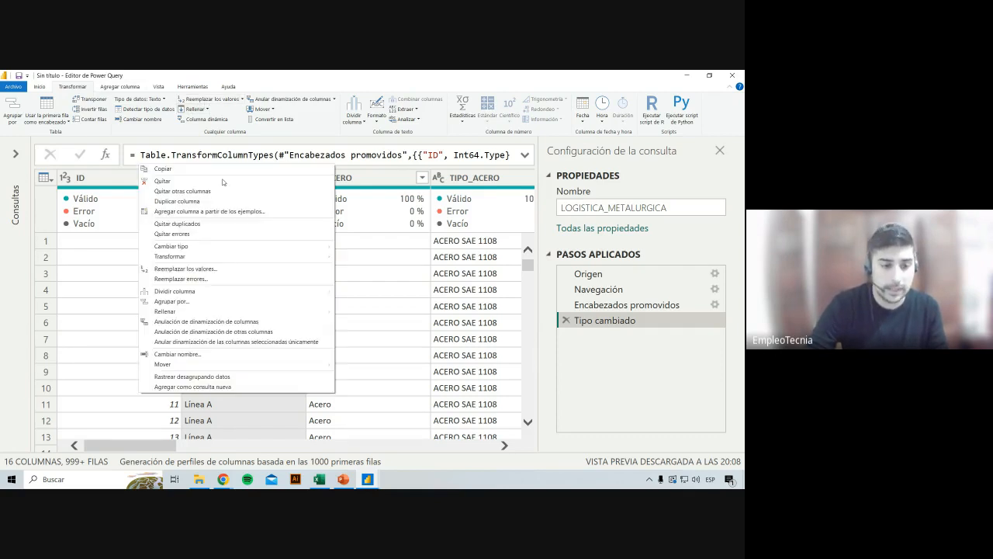
click(204, 269)
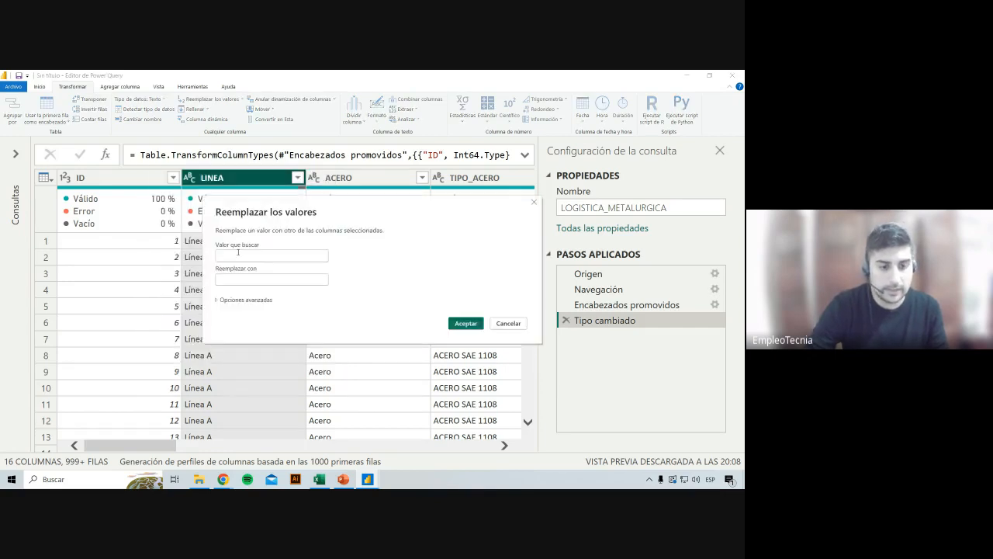
click(238, 252)
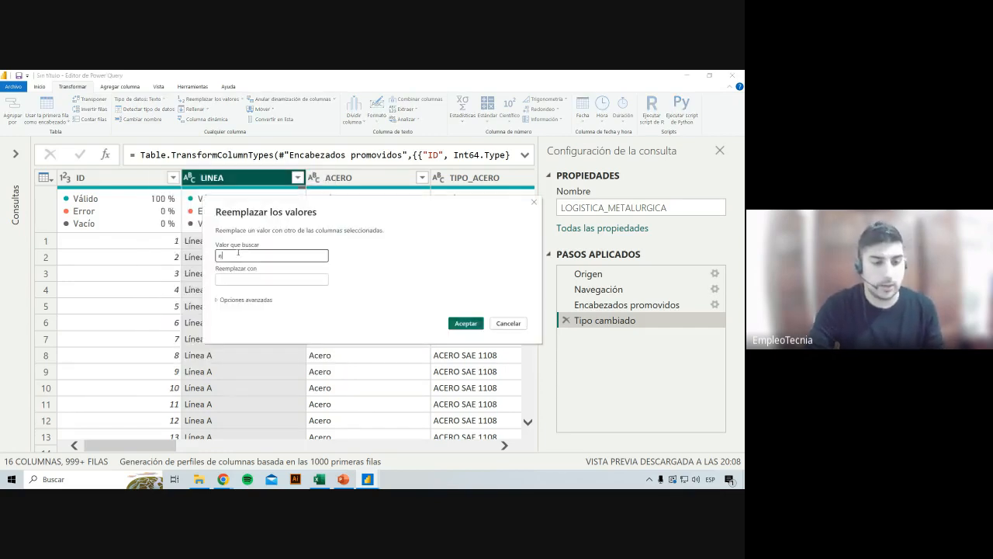
text(null)
drag(238, 252, 209, 262)
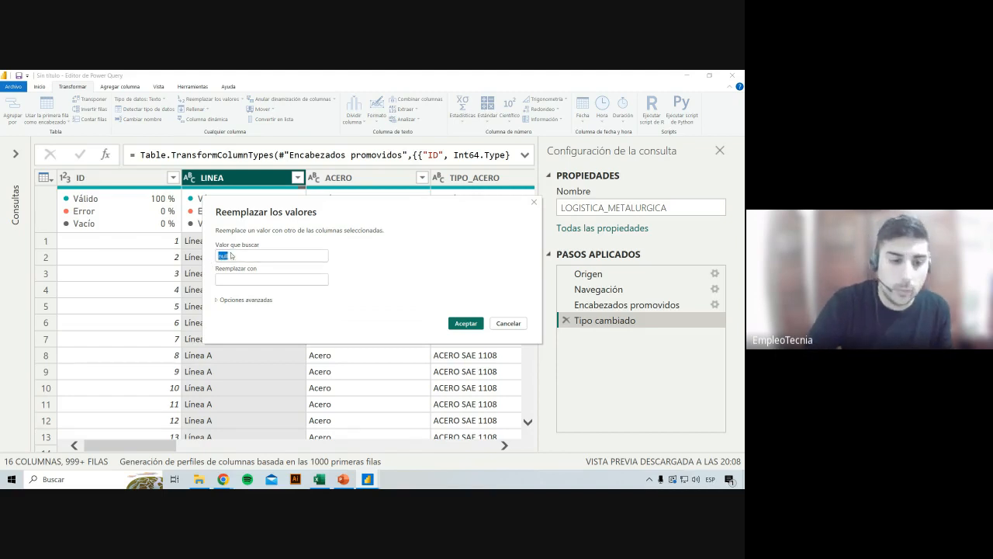
click(232, 255)
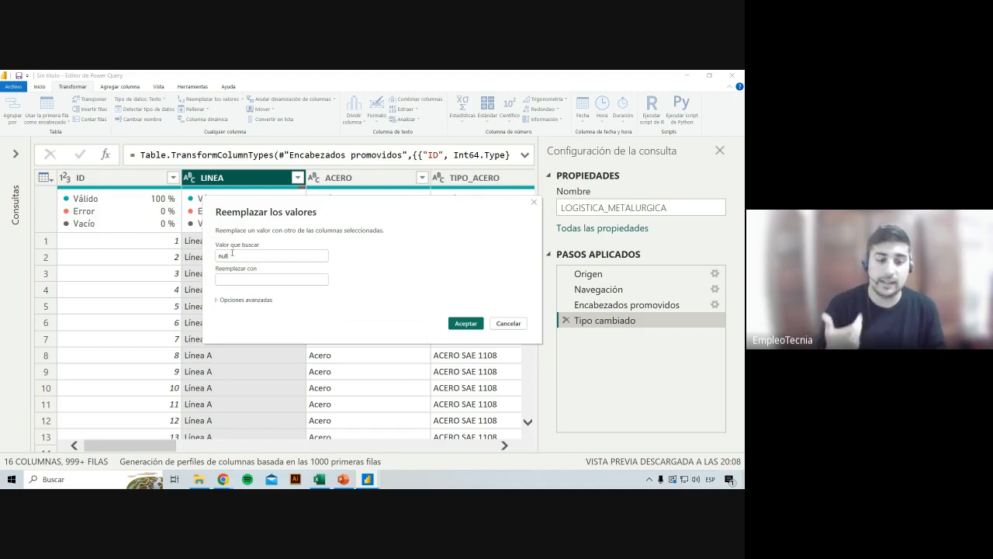
double_click(232, 254)
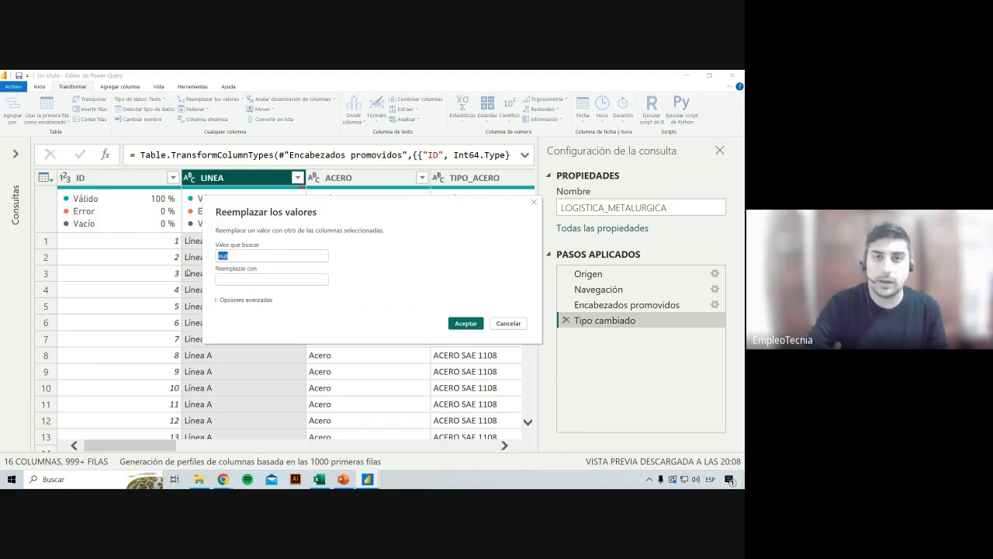
Set the replacement value to "Línea B" and apply the replacement to the LINEA column.
click(238, 281)
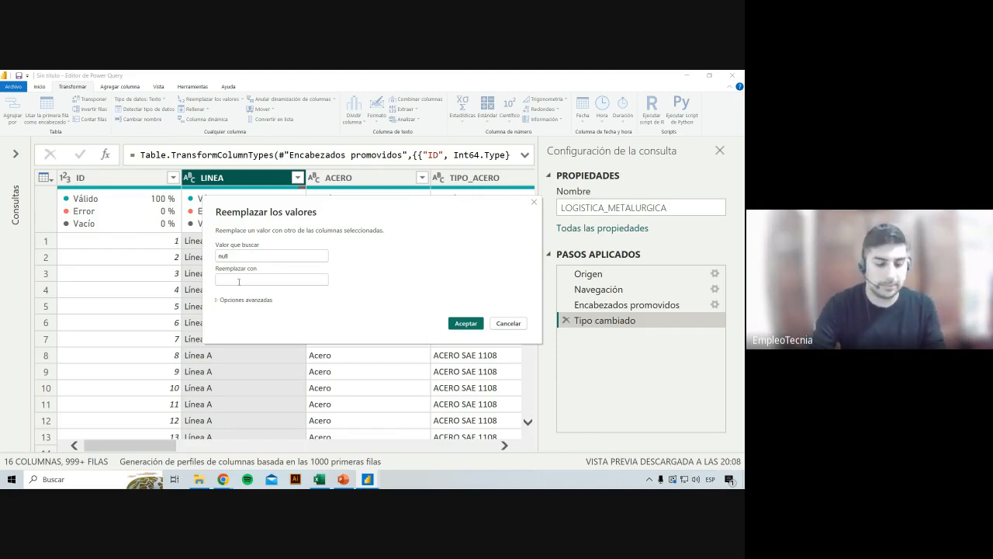
text(K)
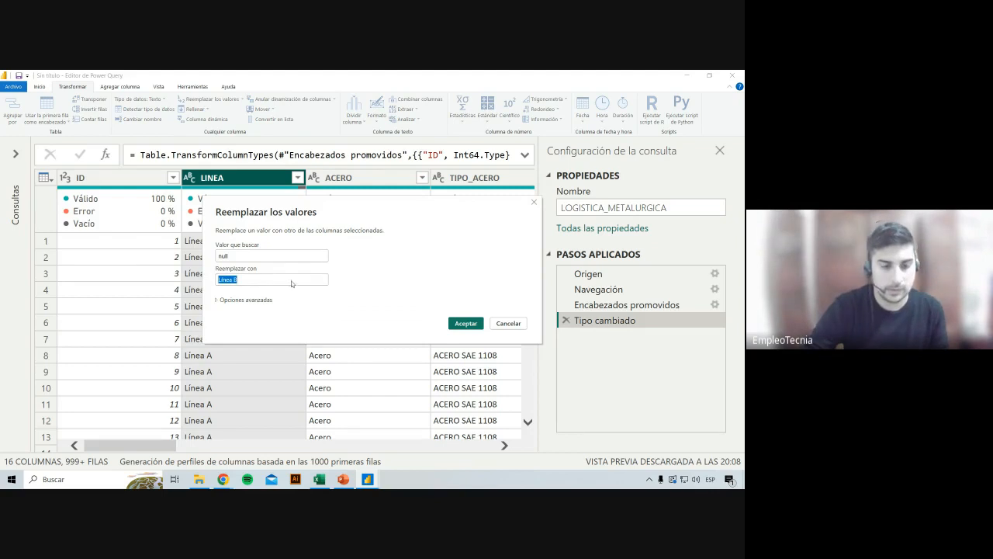
drag(283, 213, 318, 199)
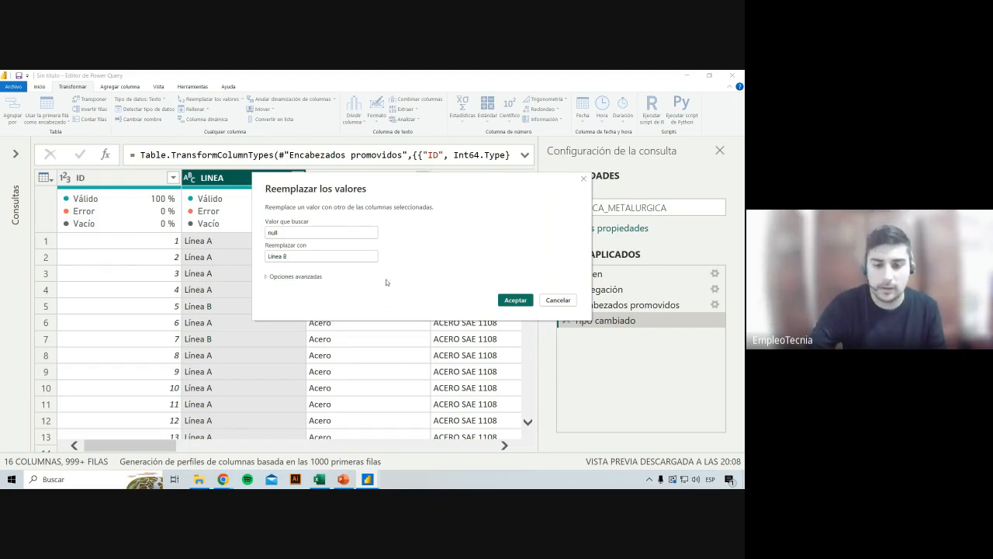
click(507, 299)
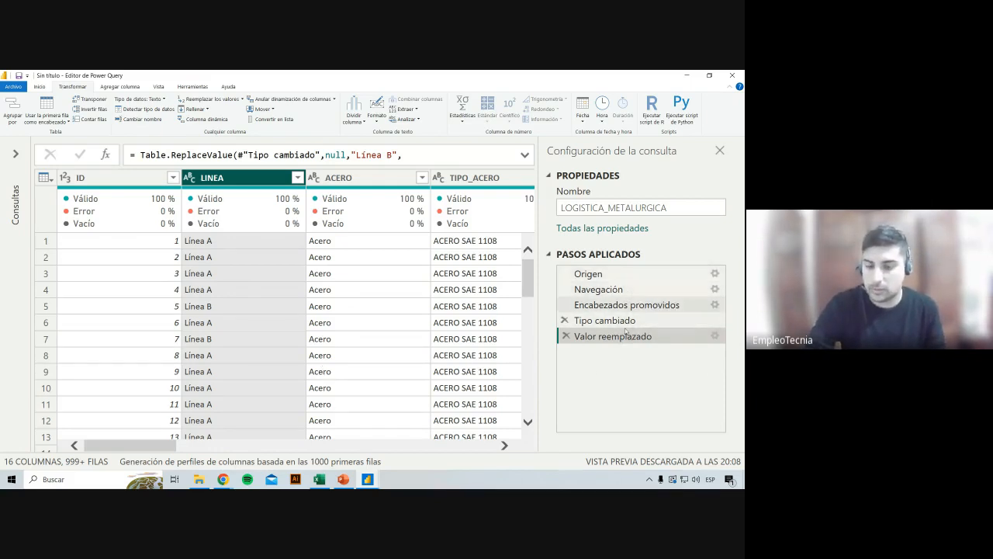
Review the SALIDA DEL PROVEEDOR and LLEGADA A FÁBRICA date-time columns in the query preview.
drag(154, 446, 229, 450)
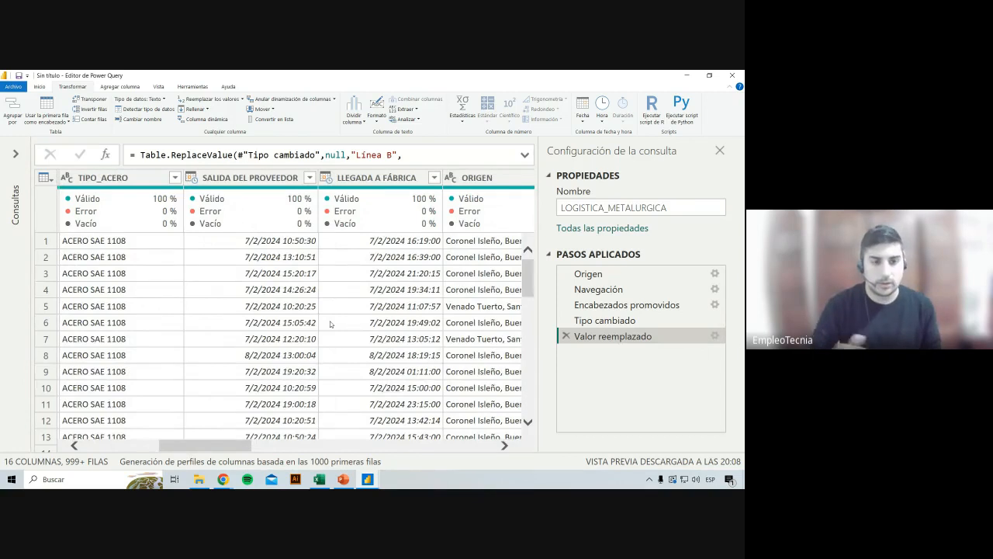
click(233, 178)
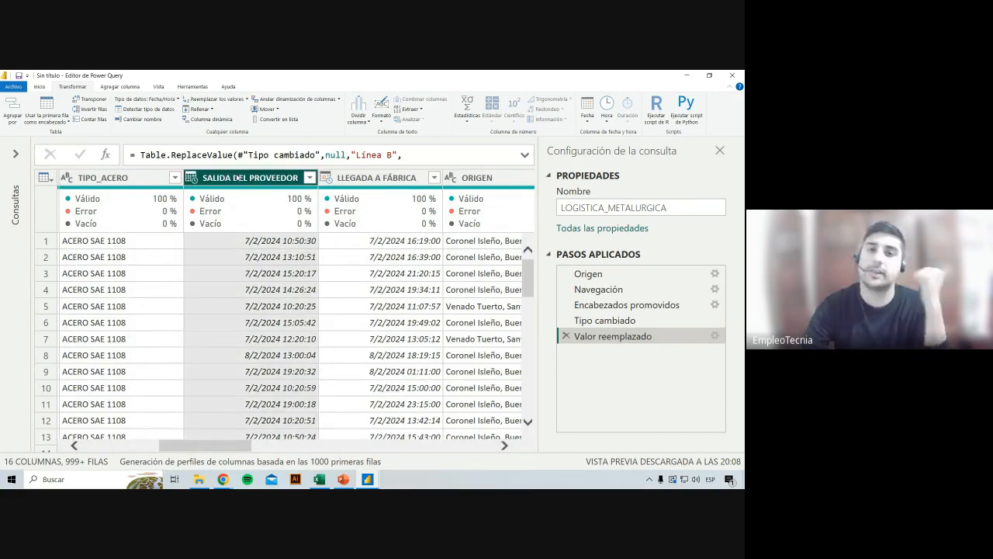
click(396, 178)
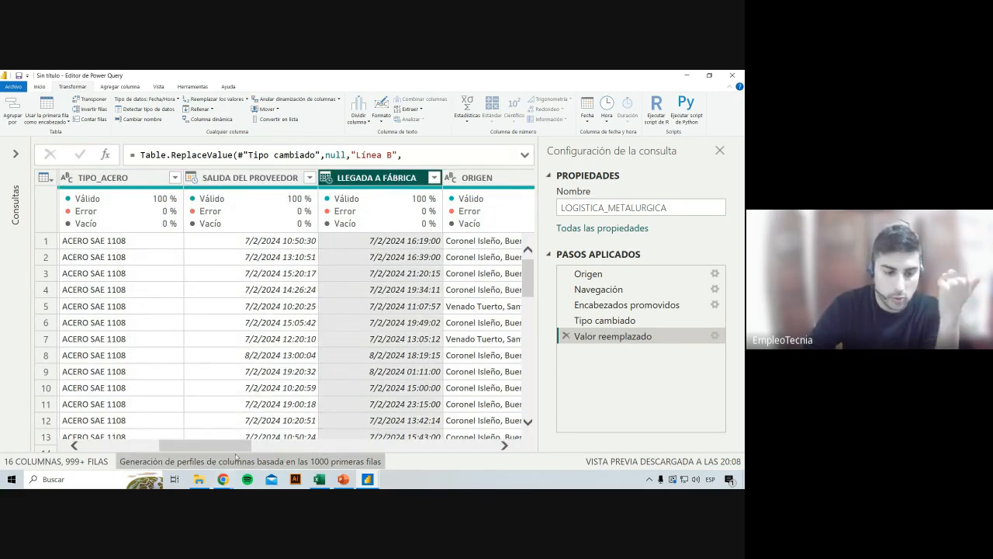
mouse_move(236, 447)
mouse_down()
mouse_move(370, 447)
mouse_move(182, 444)
mouse_move(221, 442)
mouse_up()
click(353, 178)
click(341, 177)
Switch to the Google Meet call and send the chat message "TIEMPO EN VIAJE".
mouse_move(223, 479)
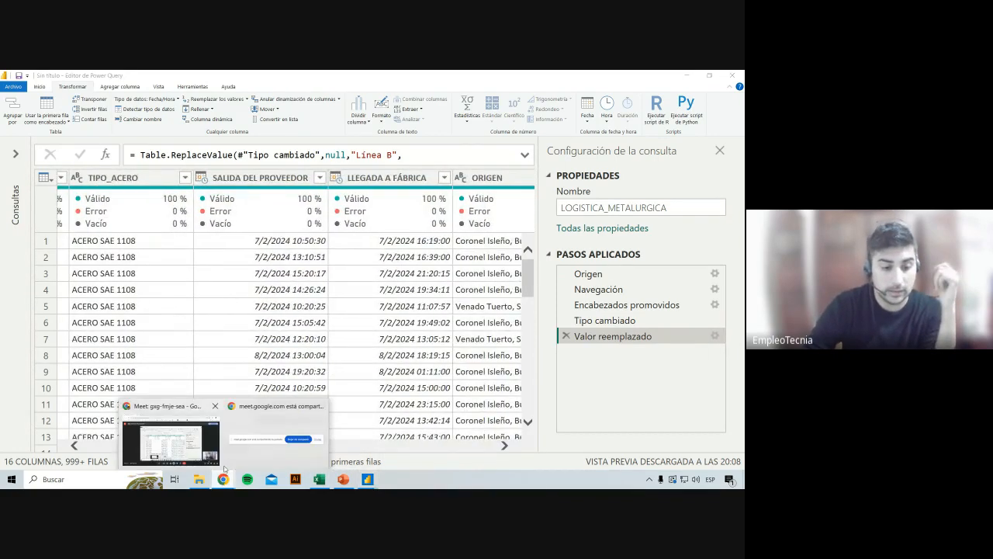
click(199, 434)
click(681, 450)
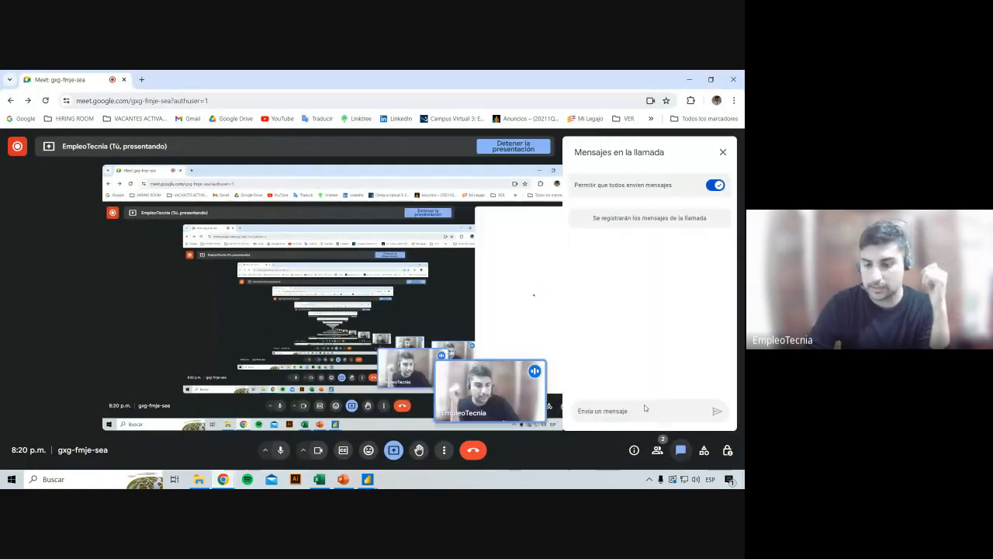
text(TIEMPO)
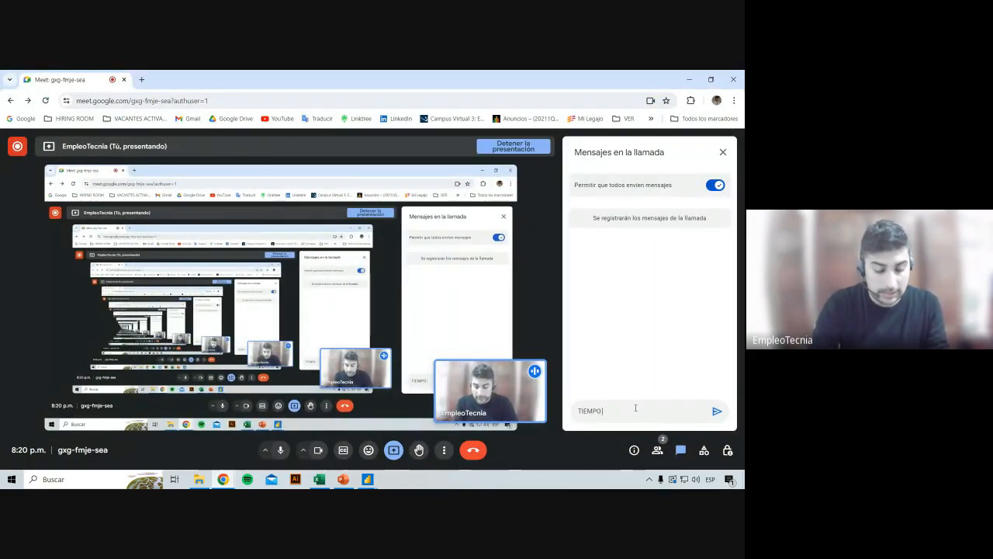
key(BackSpace)
key(BackSpace)
key(BackSpace)
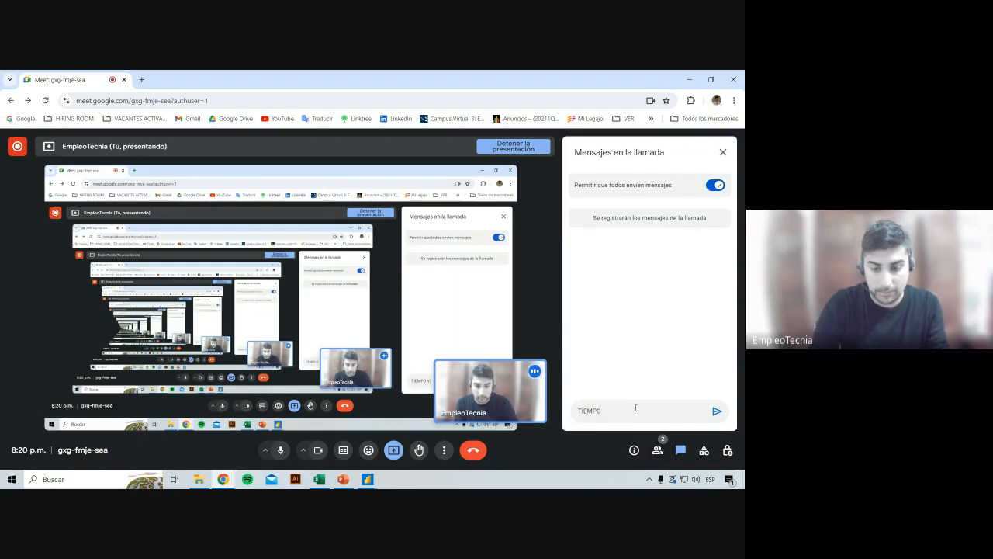
text(EN VIAJE)
key(Return)
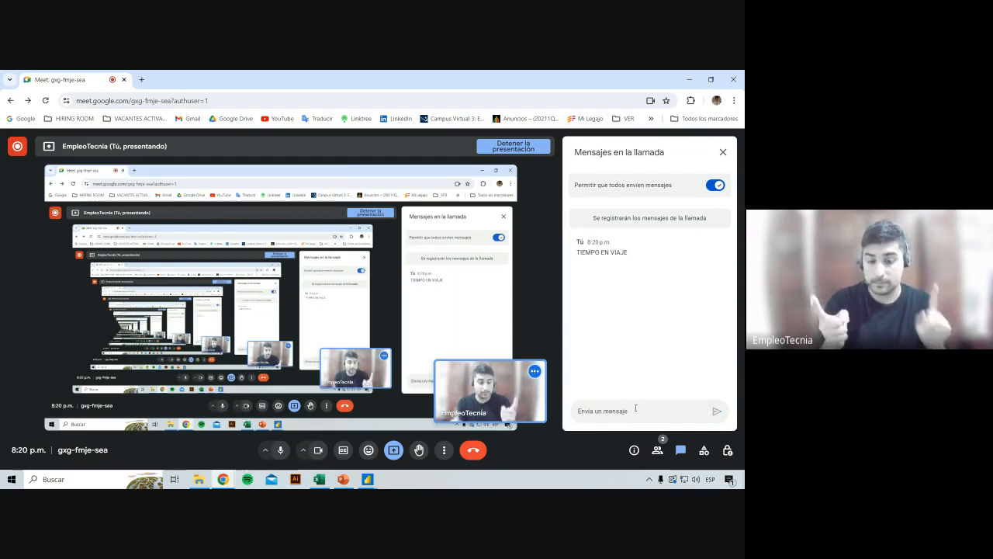
Send the chat messages "TIEMPO ESPERANDO EN PLANTA" and "TIEMPO DE DESCARGA" in the call.
text(TIEMPO ES)
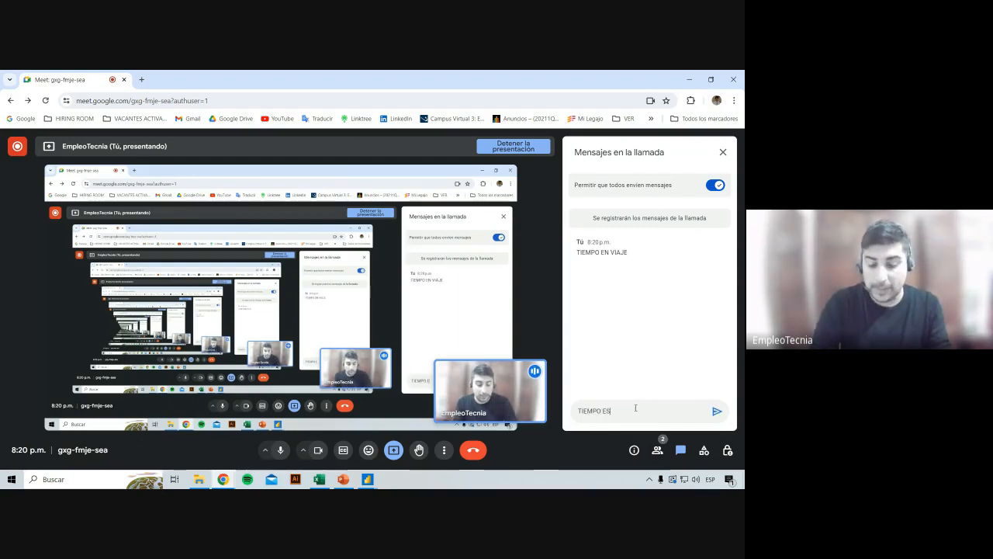
text(PERANDO EN PLANTA)
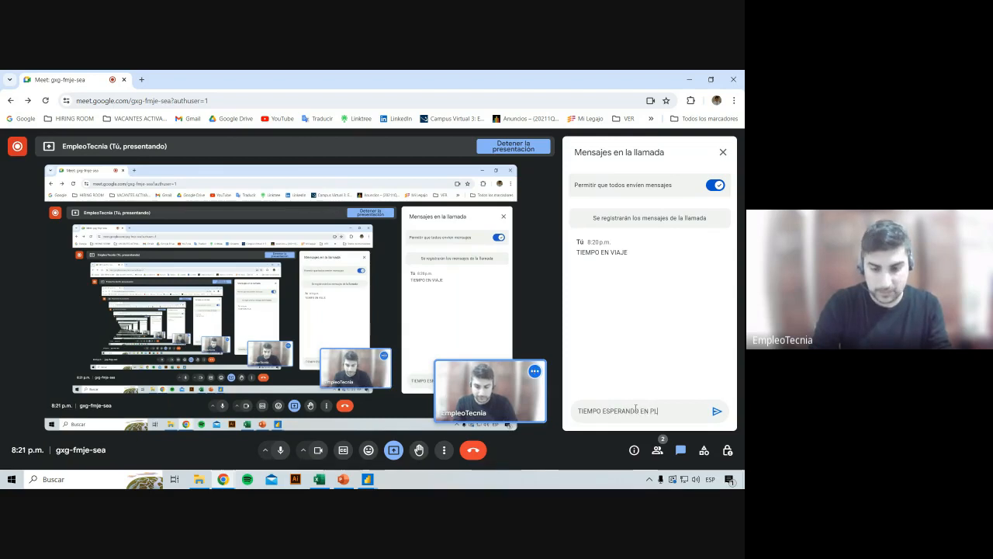
key(Return)
text(TIE)
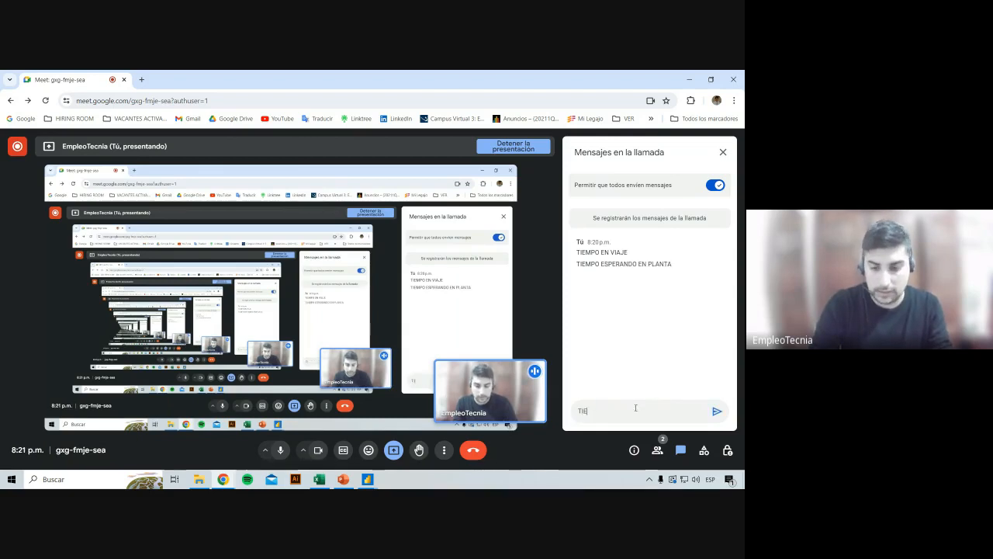
text(MPO DE DESCARGA)
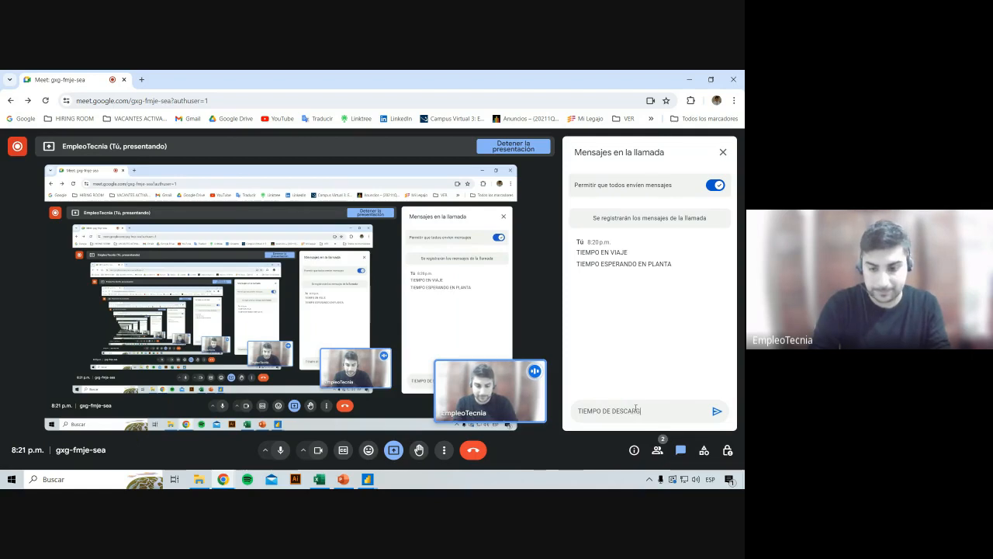
key(Return)
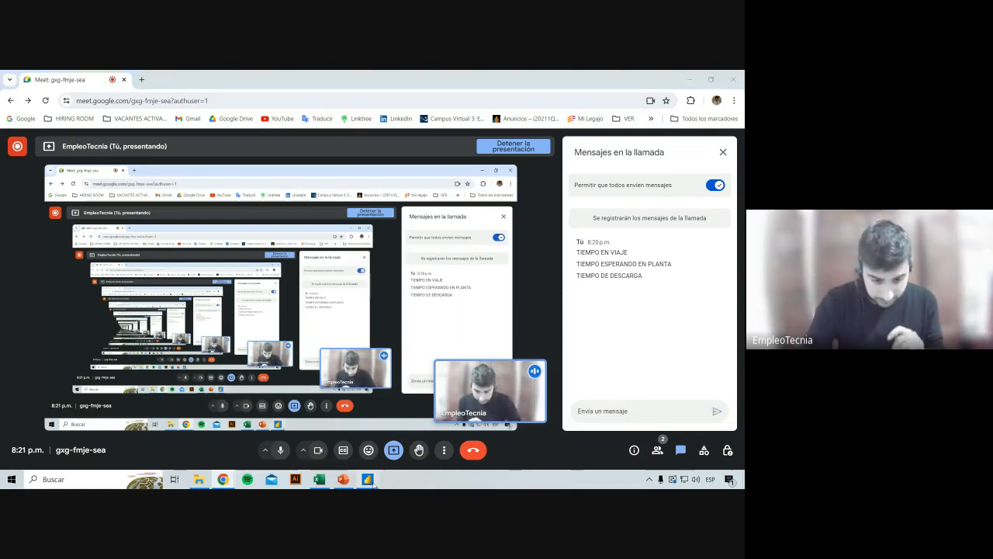
Switch back to the Power Query Editor and compare the SALIDA DEL PROVEEDOR and LLEGADA A FÁBRICA values.
mouse_move(367, 479)
click(416, 430)
click(251, 292)
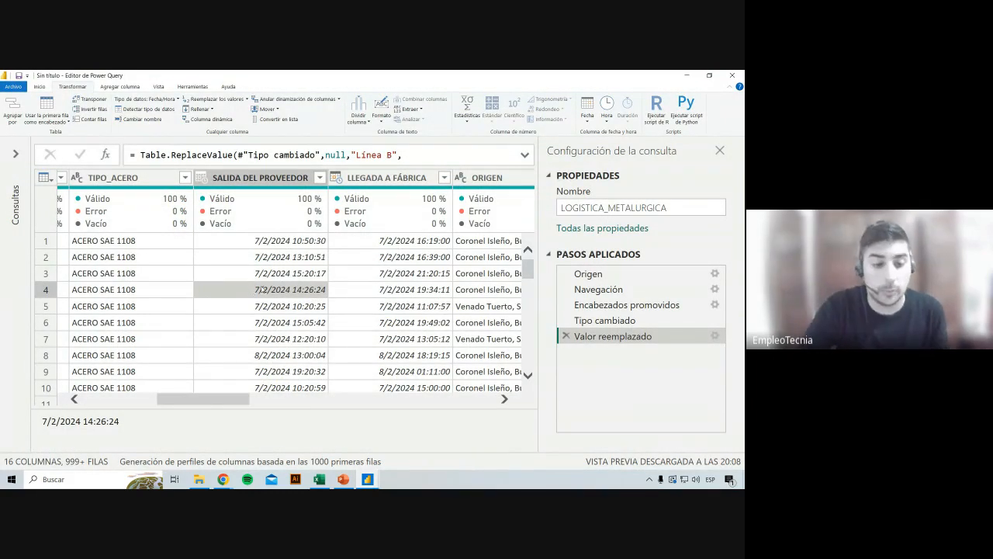
click(272, 274)
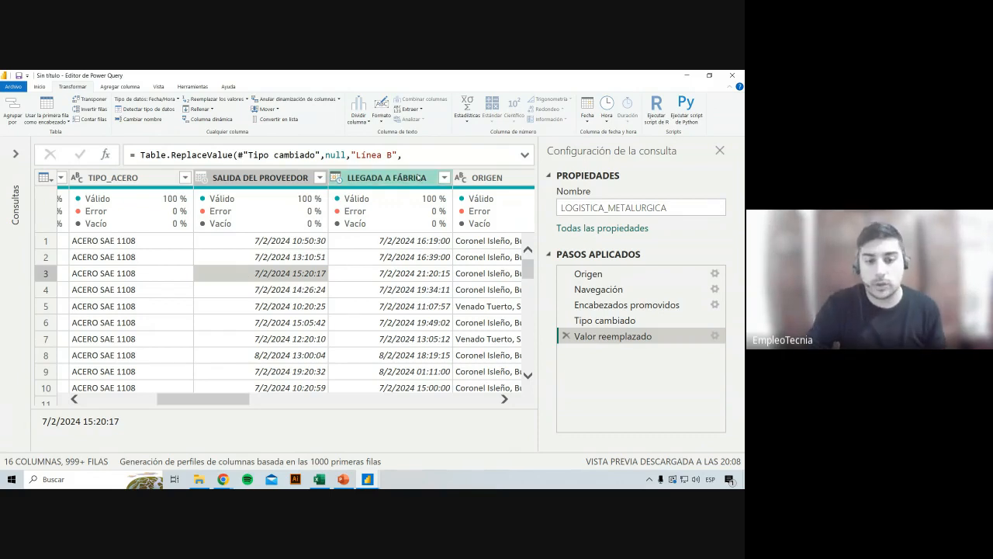
click(475, 178)
click(305, 179)
key(Left)
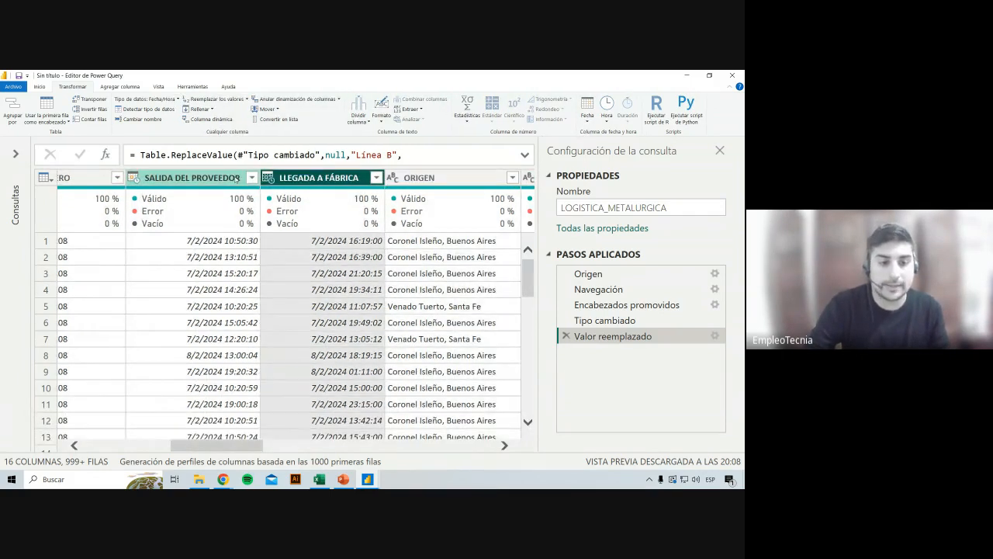
click(342, 240)
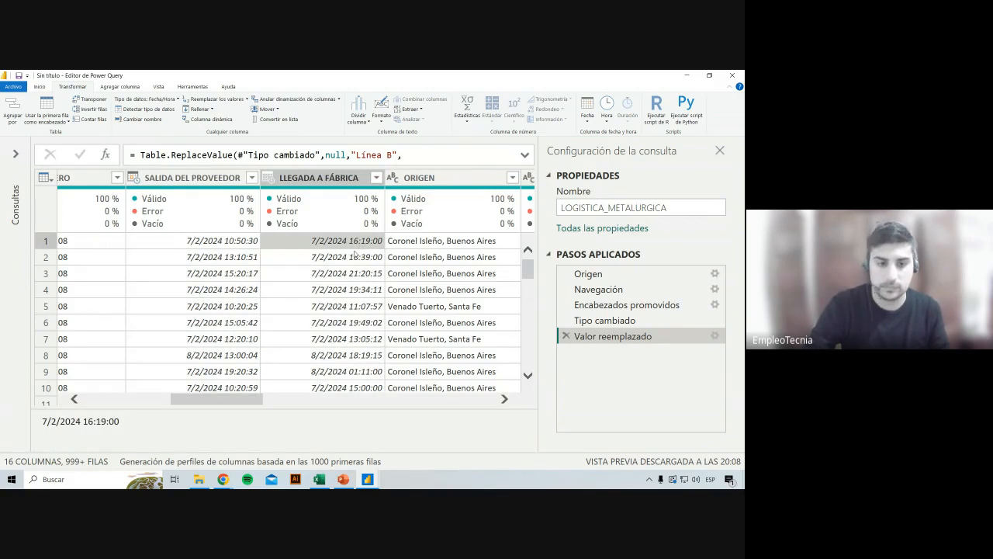
Start a new custom column in LOGISTICA_METALURGICA and name it TIEMPO EN VIAJE.
click(123, 87)
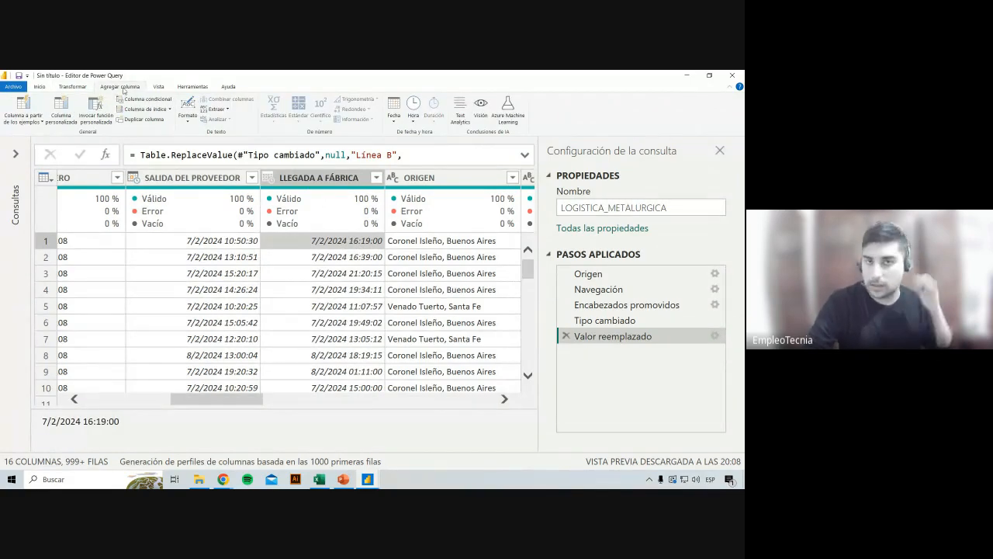
click(70, 109)
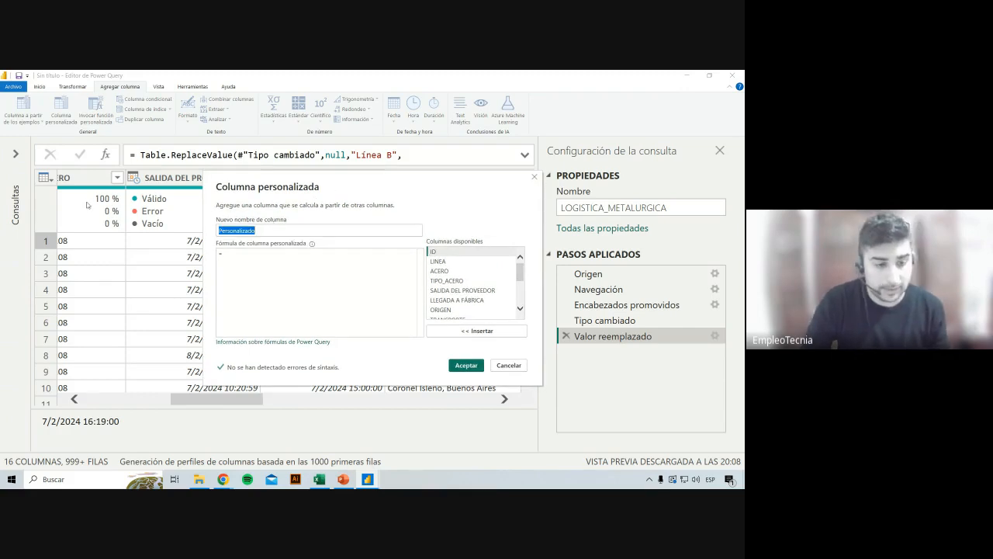
text(Ti)
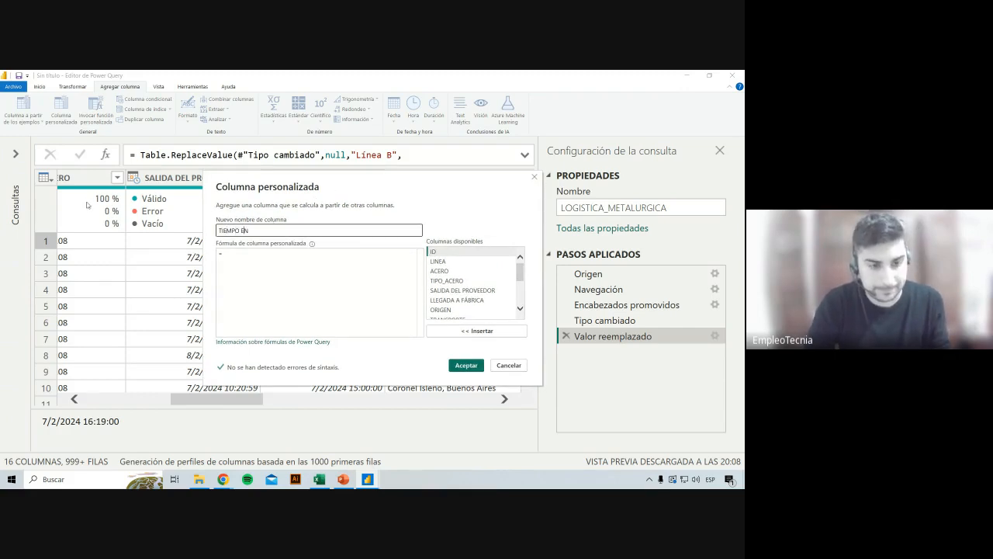
text(EMPO EN VIA)
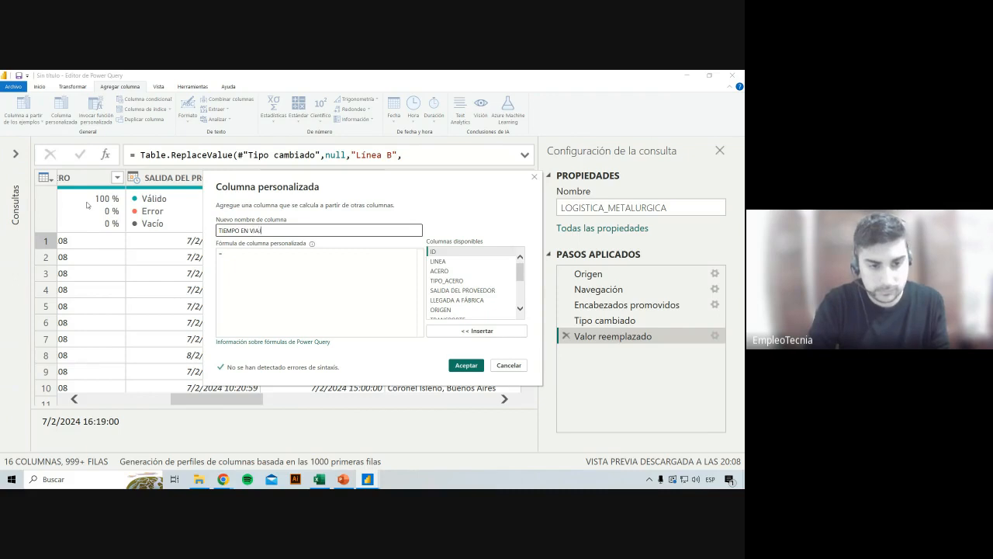
text(JE)
click(253, 257)
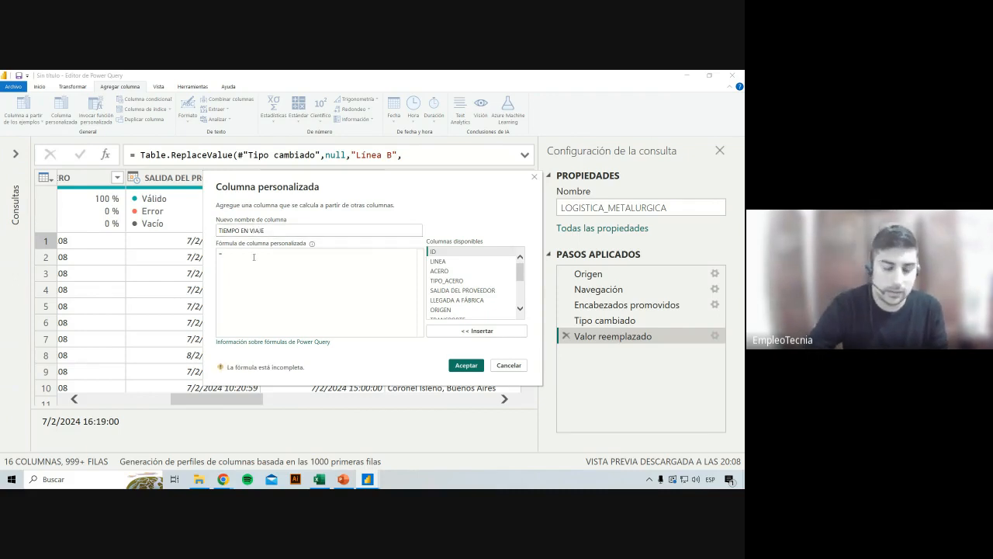
Switch to PowerPoint, present the slide on Power Query, Lenguaje M and Consultas, and return to the custom column dialog in Power Query.
click(343, 479)
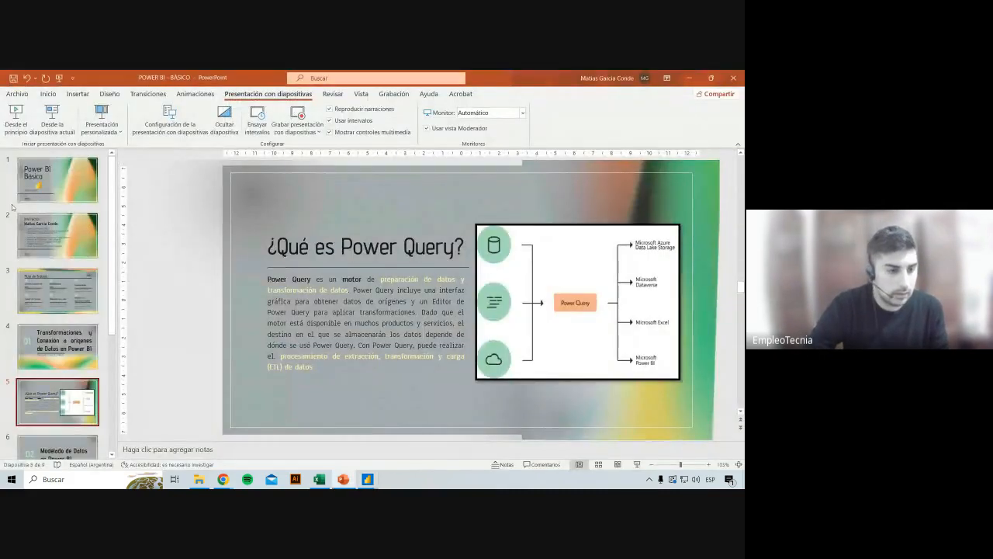
click(73, 121)
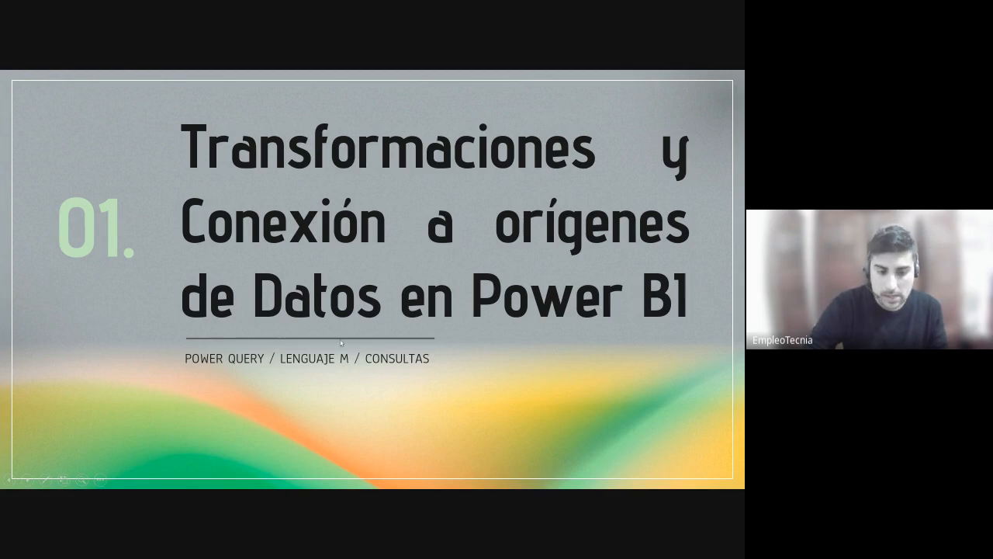
key(Escape)
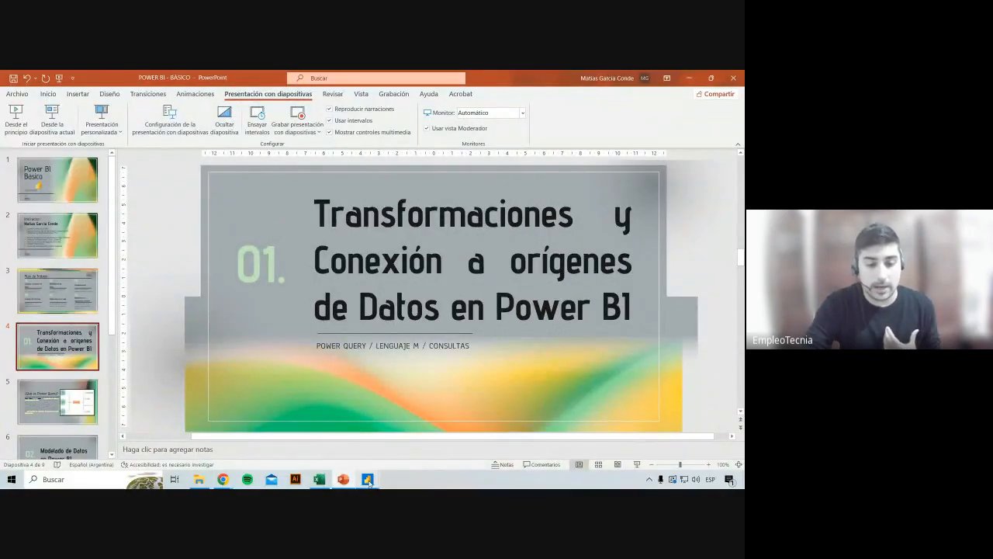
mouse_move(367, 479)
click(399, 454)
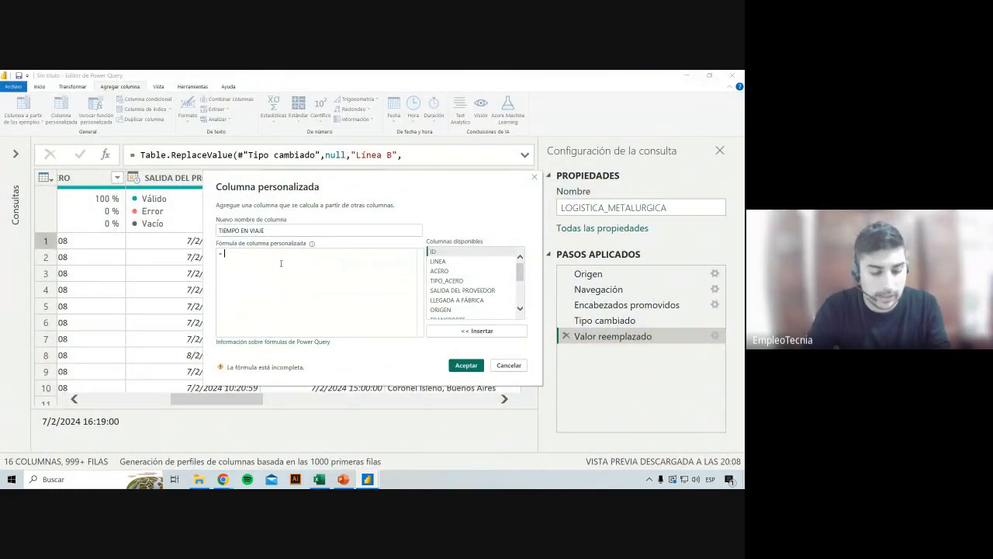
Create the TIEMPO EN VIAJE column with the formula Duration.TotalHours([LLEGADA A FÁBRICA]-[SALIDA DEL PROVEEDOR]).
text(Dut)
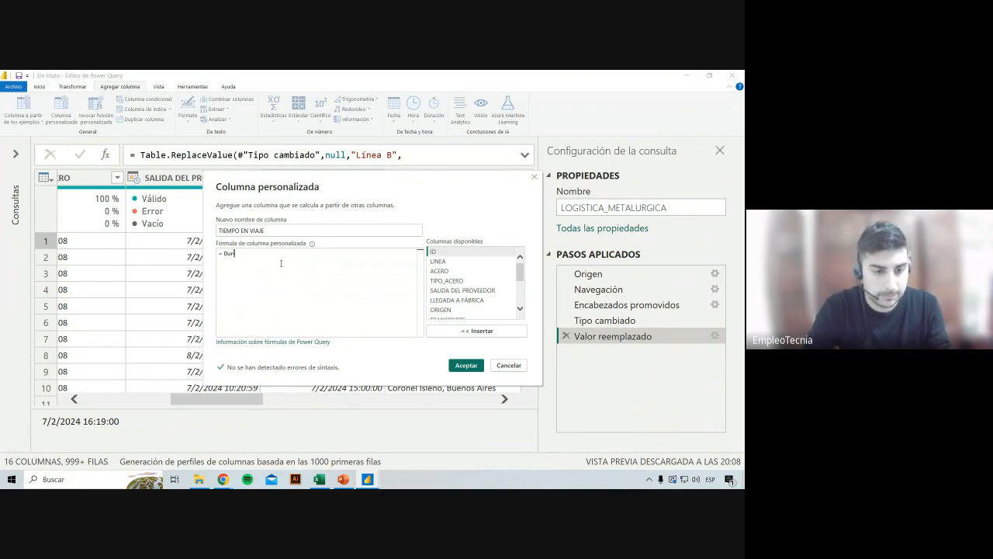
text(at)
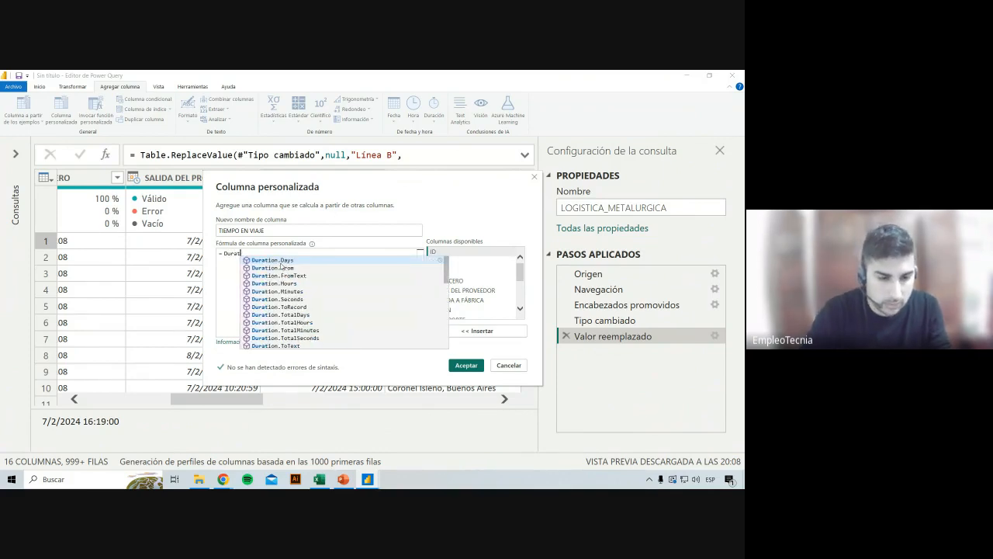
click(303, 323)
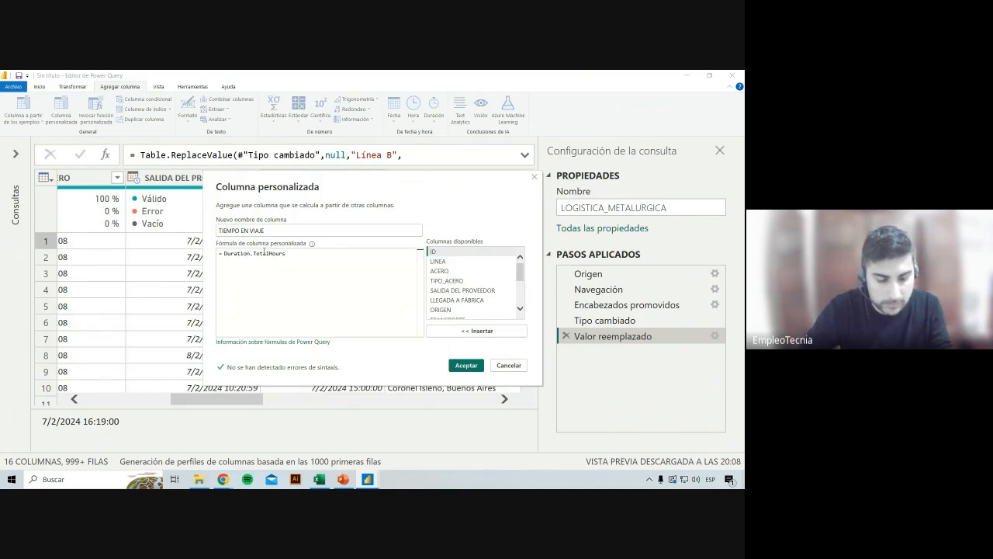
text(()
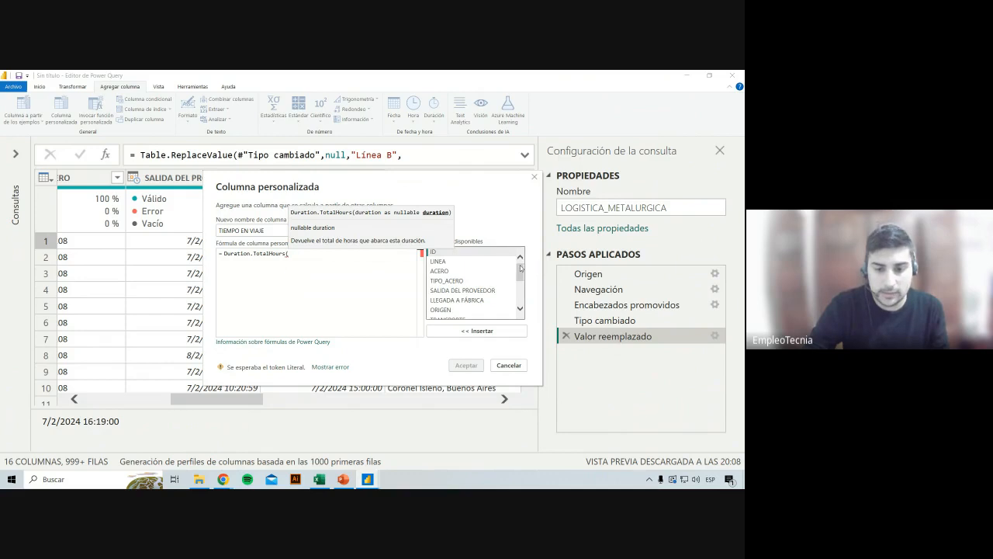
double_click(474, 299)
text(-)
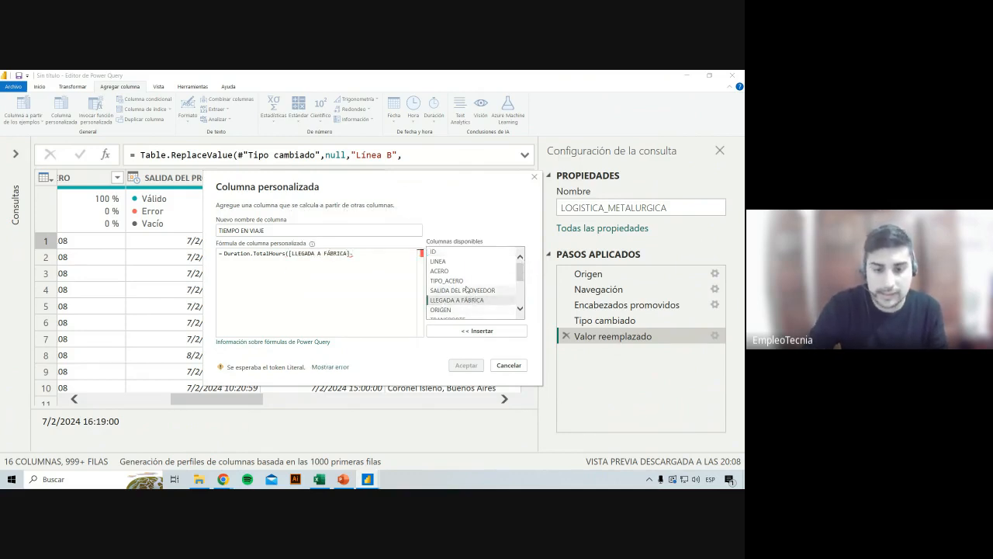
double_click(466, 290)
text())
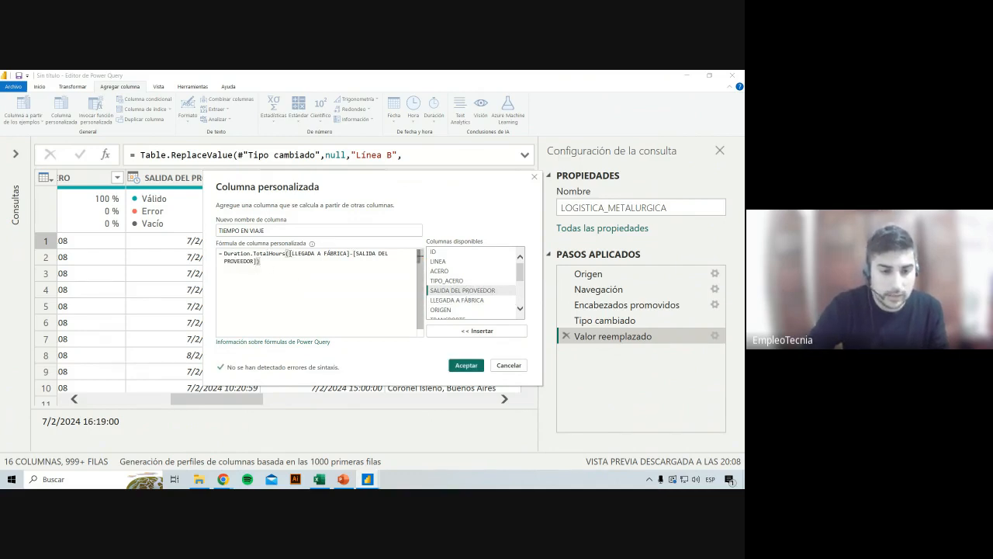
drag(289, 254, 348, 254)
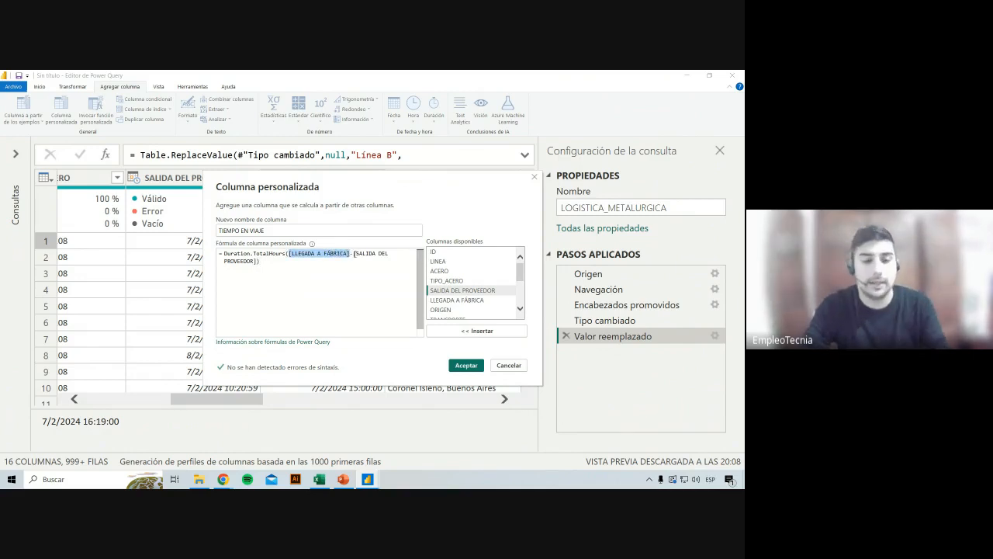
drag(354, 254, 258, 262)
click(279, 262)
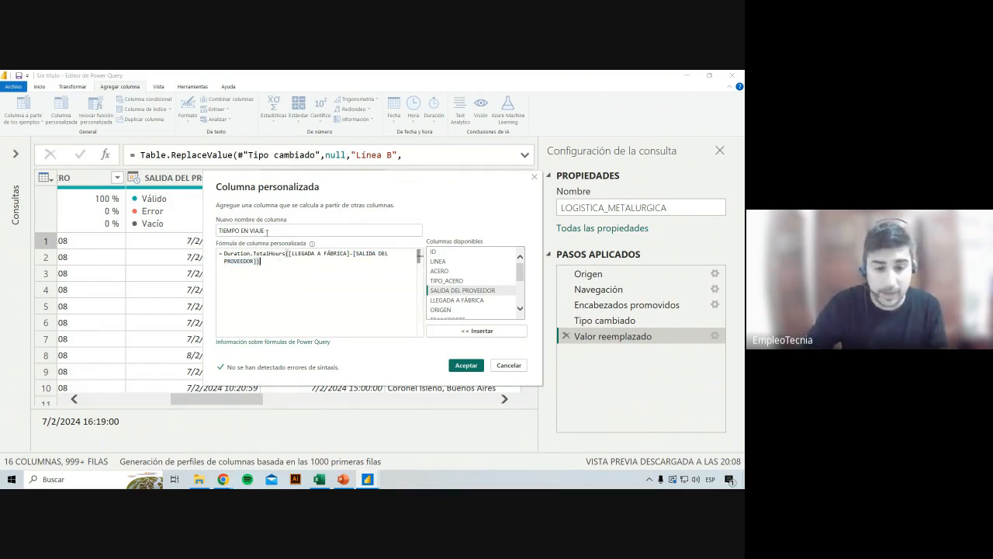
click(467, 366)
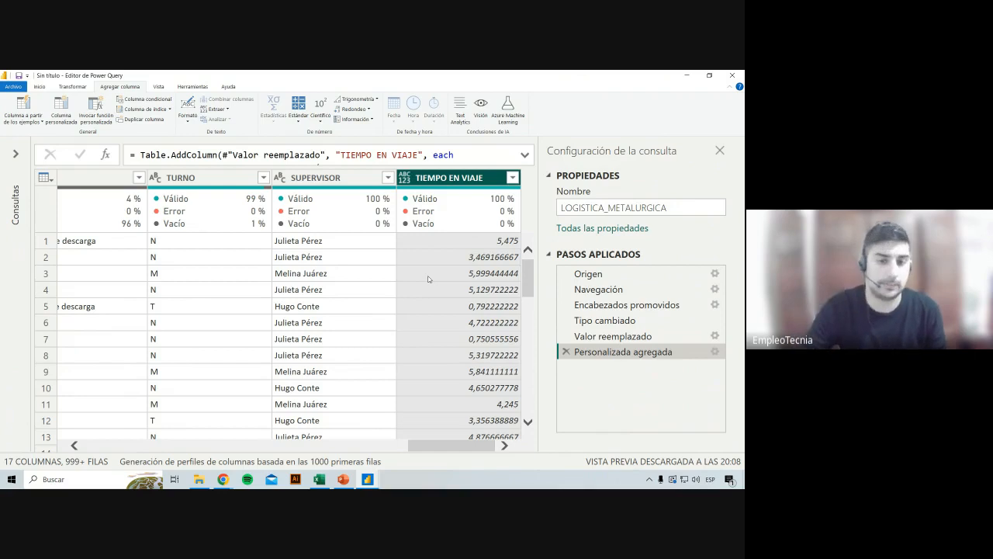
Look over the TIEMPO EN VIAJE values and change the column's data type to Número decimal.
mouse_move(478, 193)
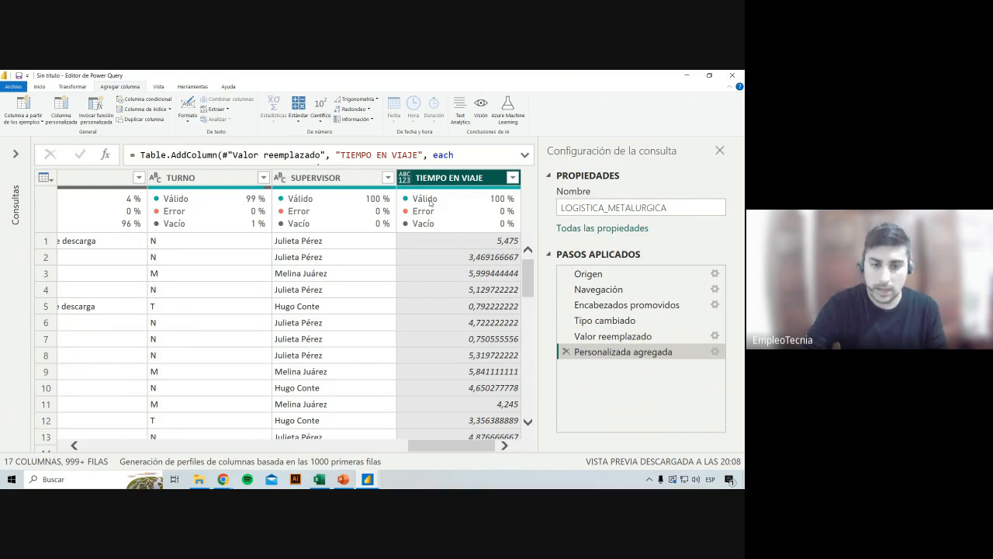
mouse_move(430, 203)
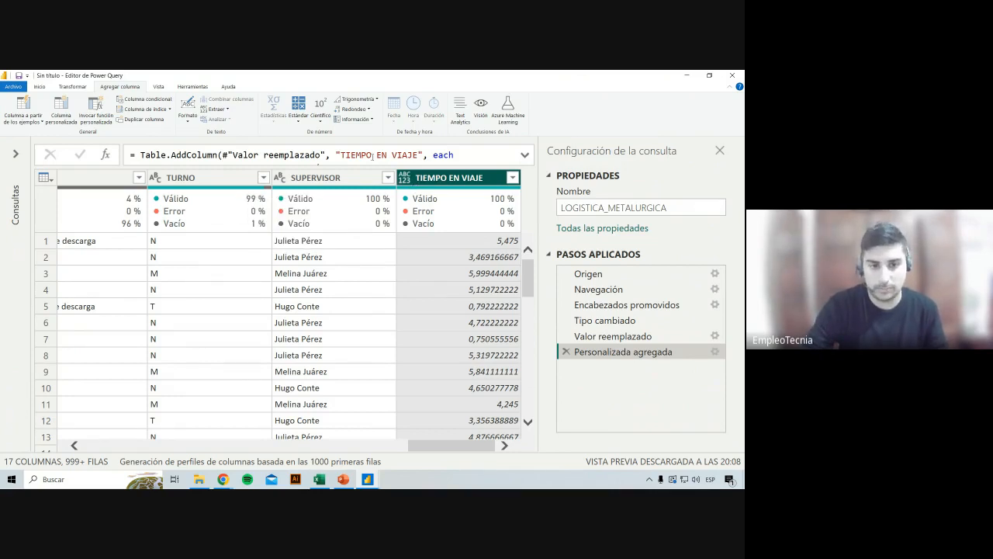
mouse_move(465, 218)
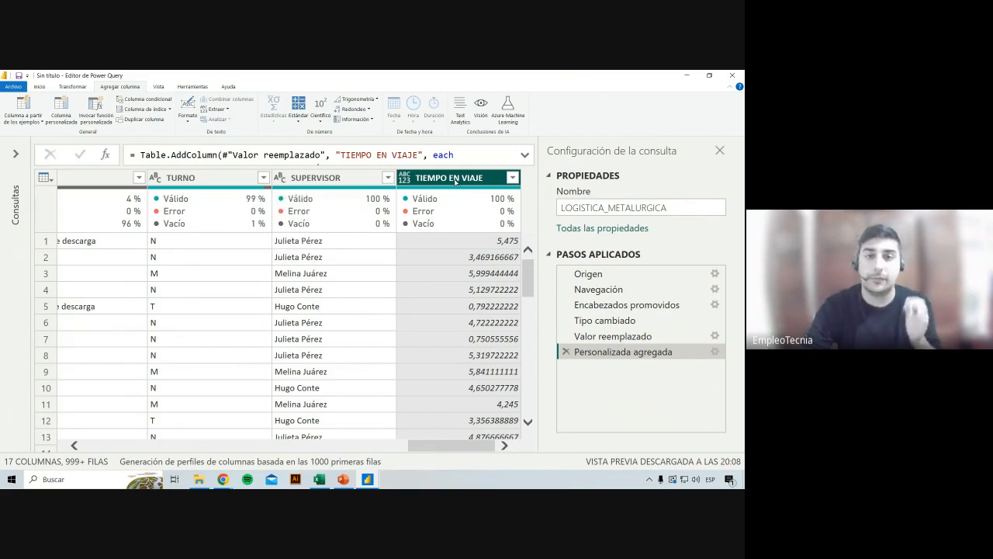
scroll(481, 281, down, 10)
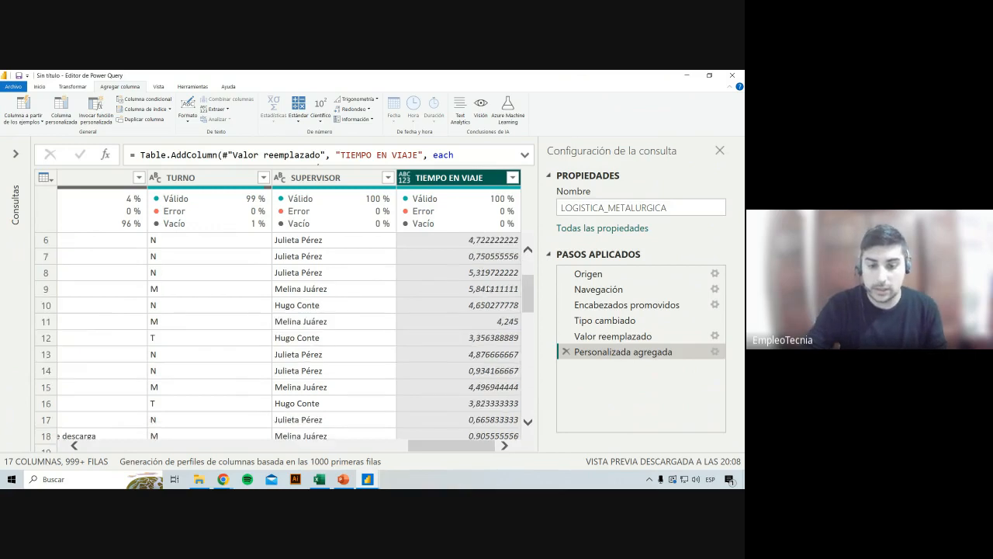
scroll(491, 286, up, 10)
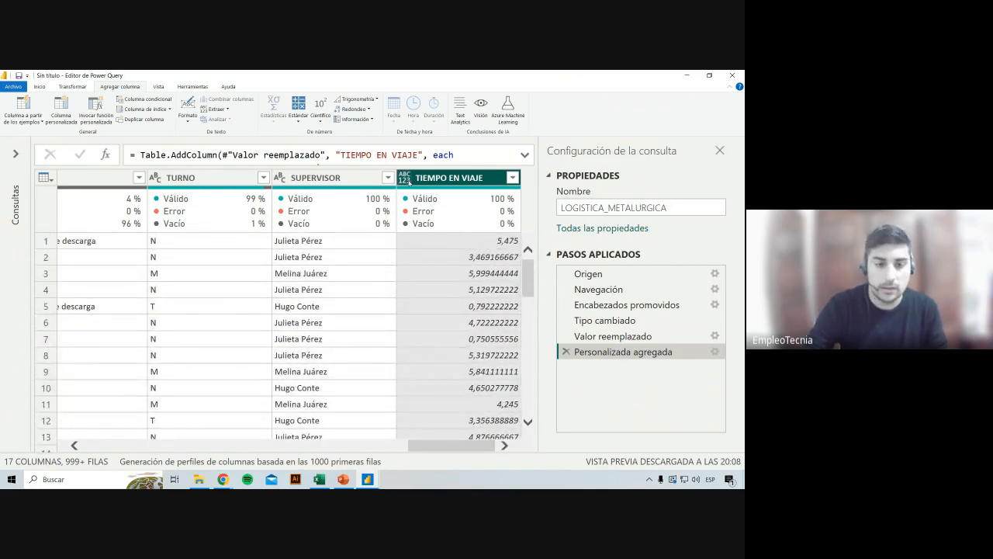
click(404, 178)
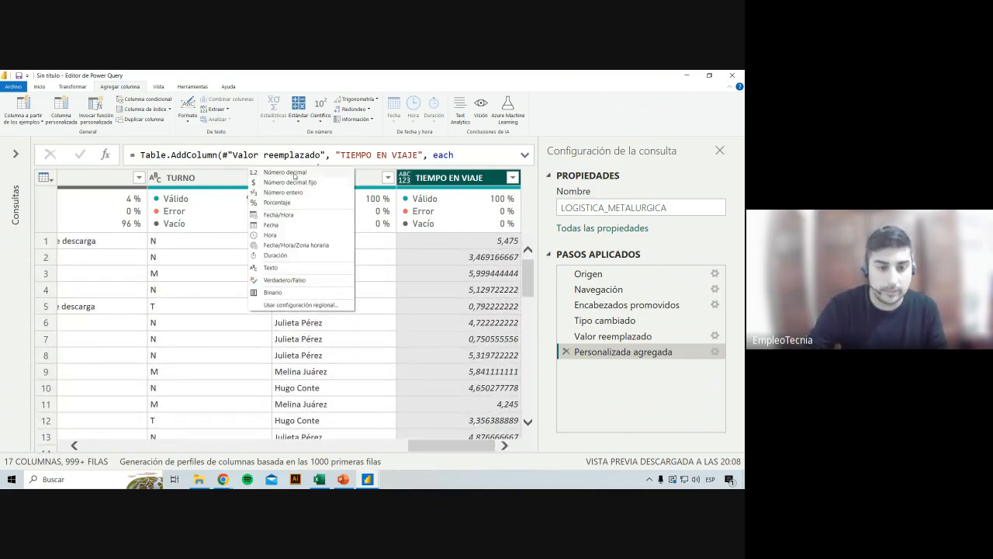
click(293, 174)
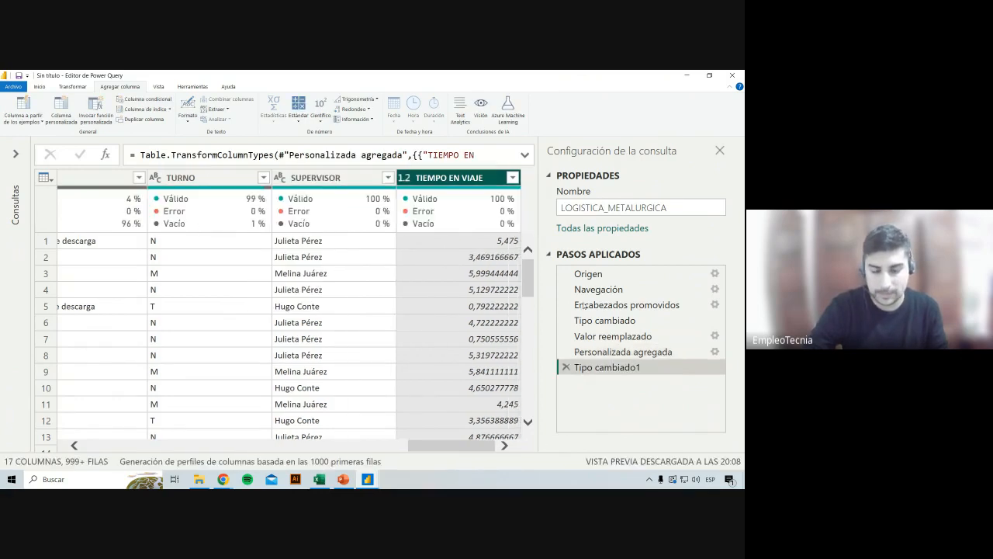
Start another custom column and name it TIEMPO EN PLANTA.
drag(475, 447, 560, 454)
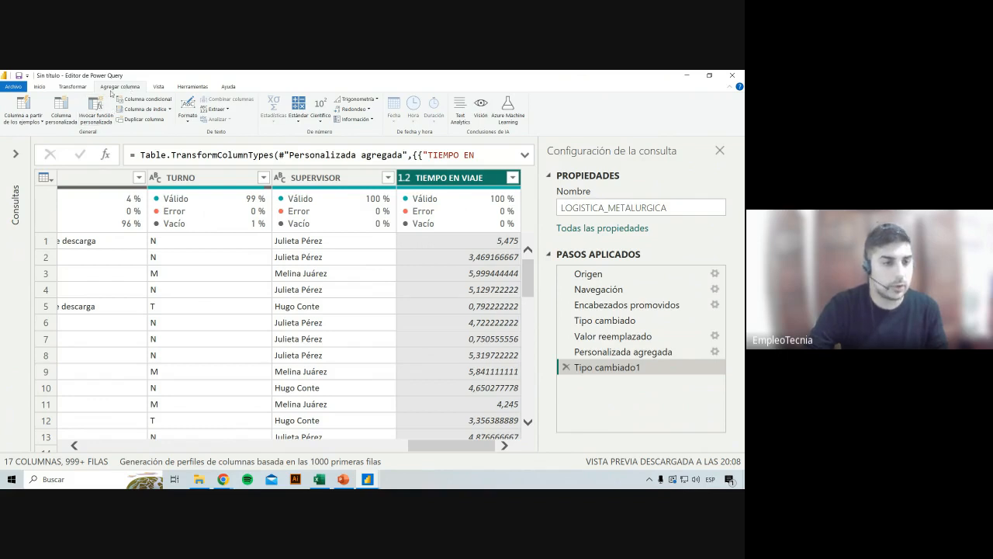
click(60, 108)
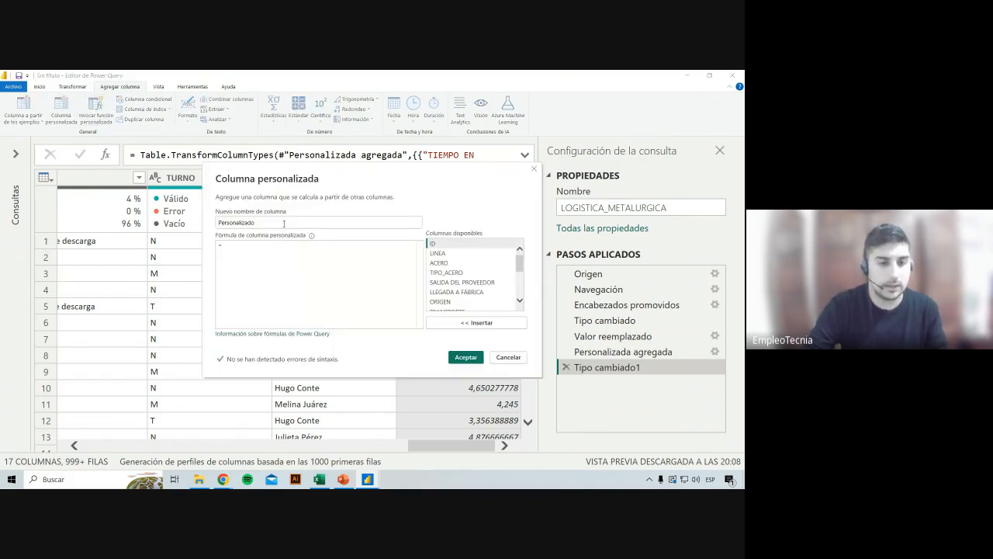
double_click(285, 223)
text(TIEMPO)
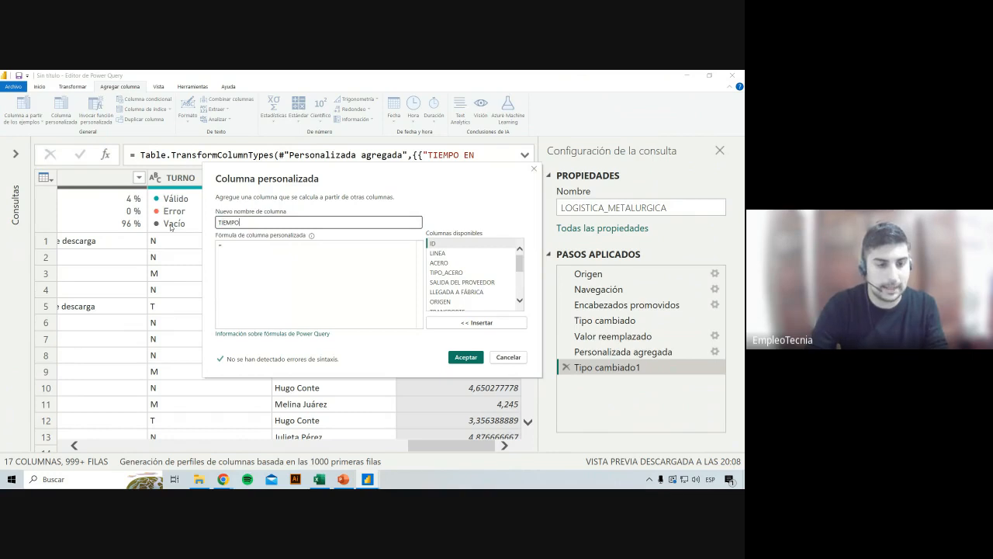
text( EN PLANTA)
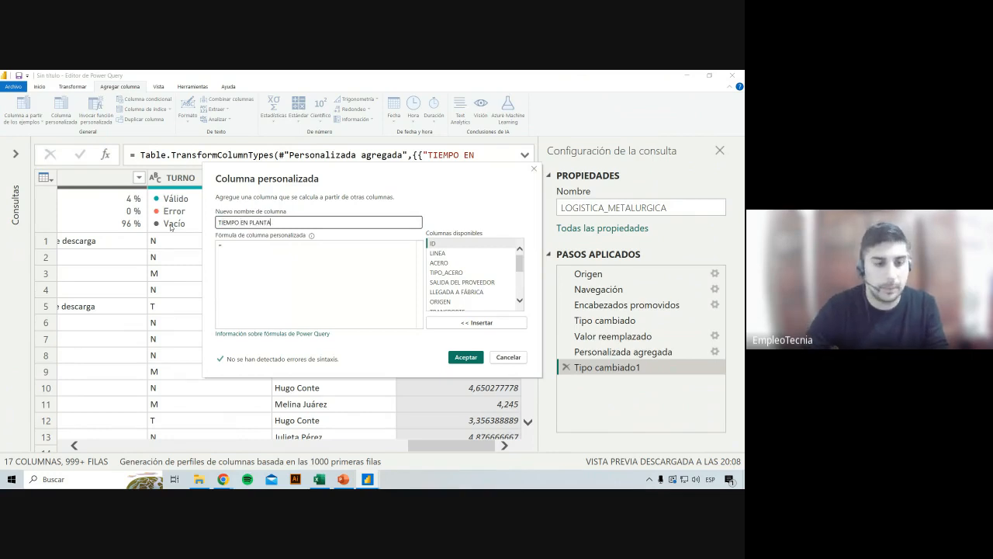
Enter the custom column formula Duration.TotalHours([INICIO DESCARGA]-[LLEGADA A FÁBRICA]).
click(247, 243)
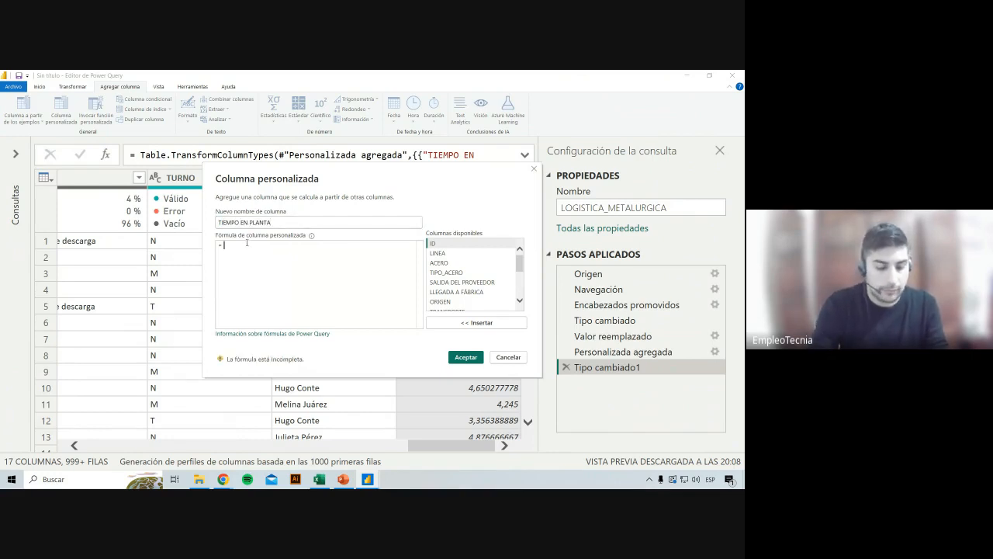
text(Dura)
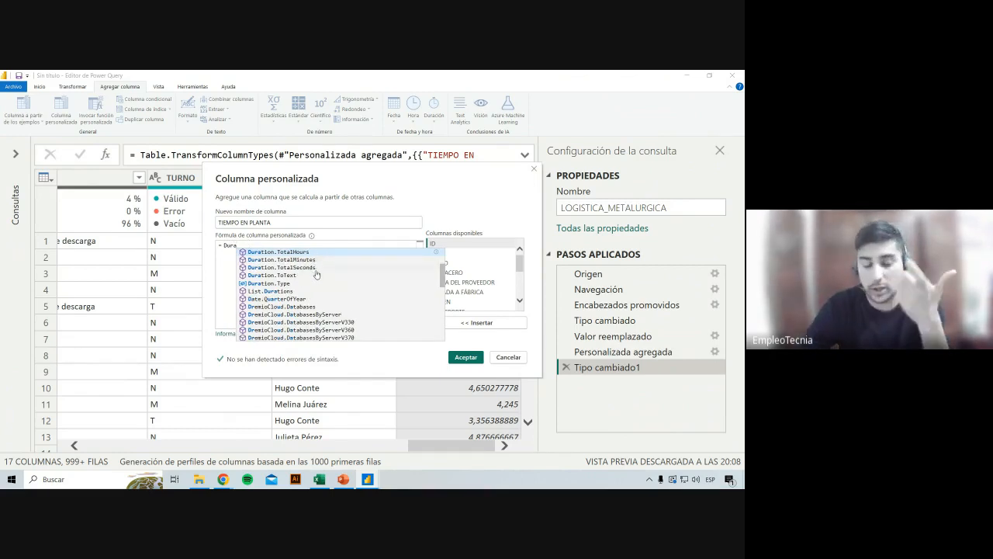
click(308, 253)
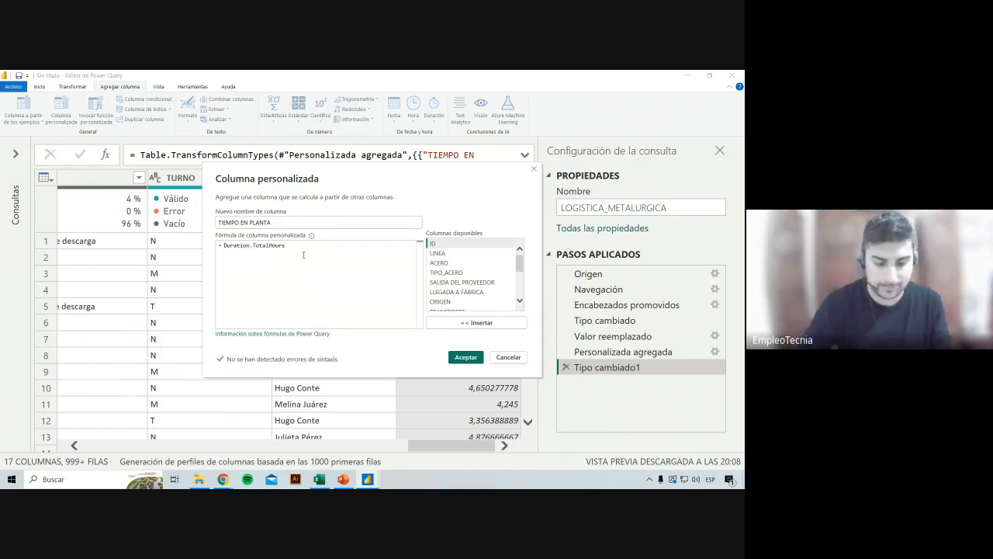
text(()
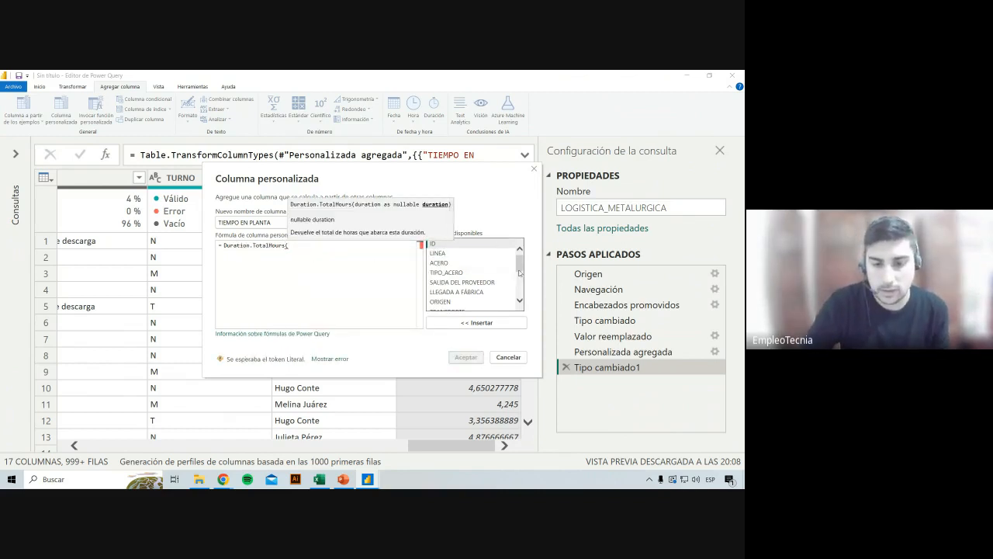
scroll(520, 273, down, 2)
double_click(469, 290)
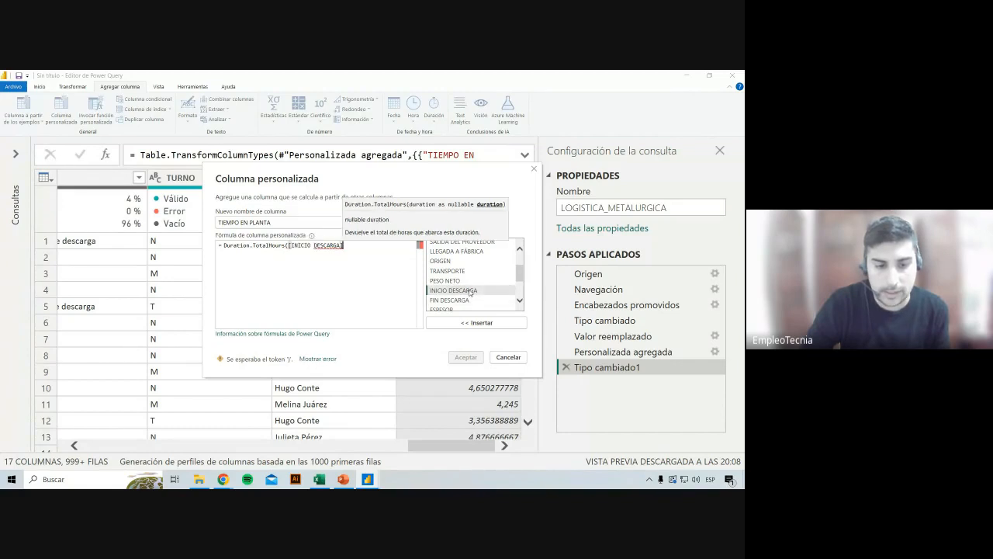
text(-)
double_click(476, 252)
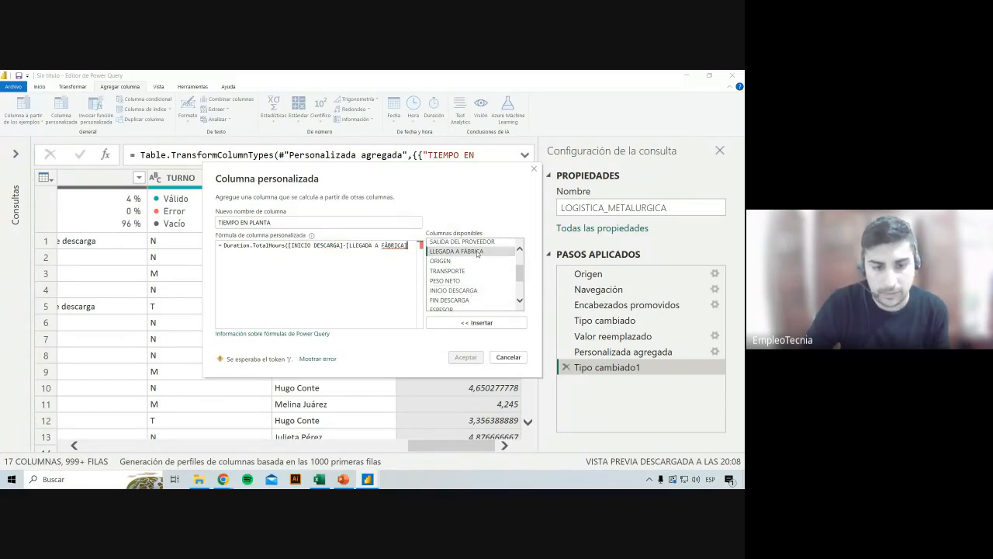
text())
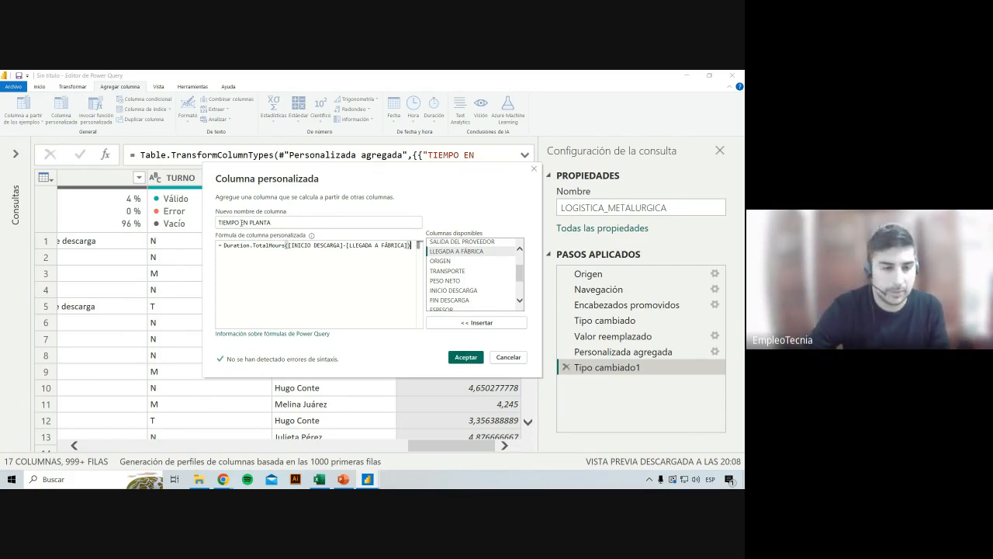
Change the new column's name to TIEMPO ESPERA, create it and give it the decimal number data type.
drag(240, 222, 272, 222)
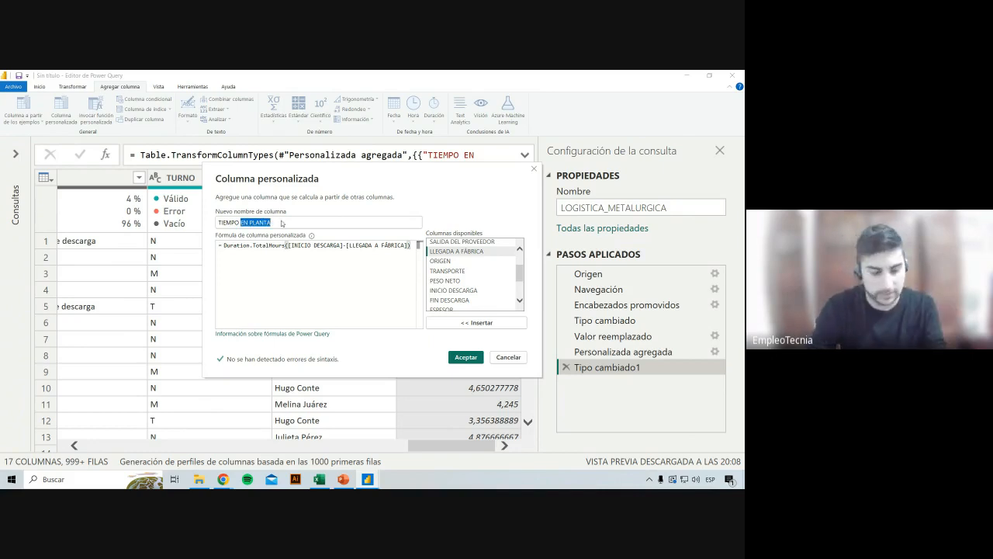
text(ESPERA)
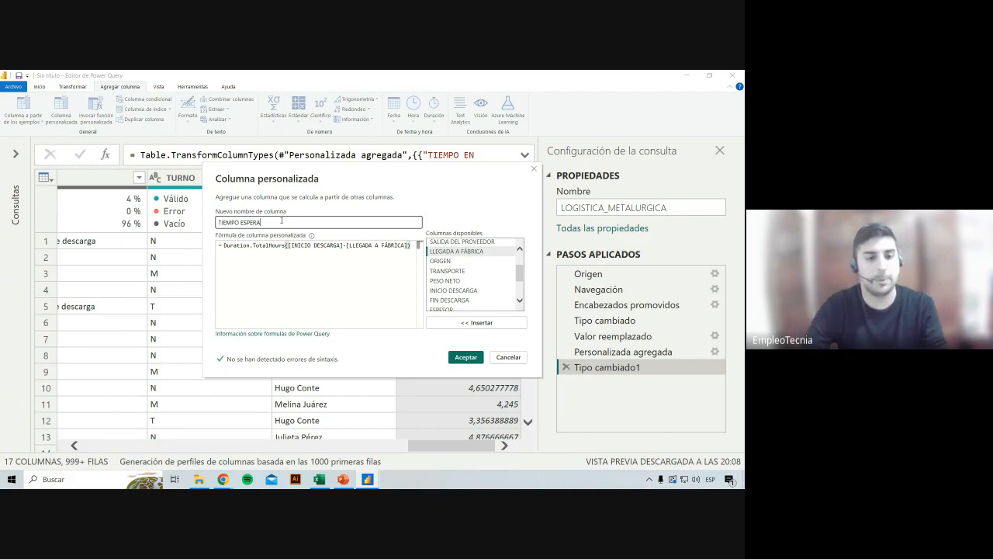
drag(281, 223, 183, 222)
click(319, 226)
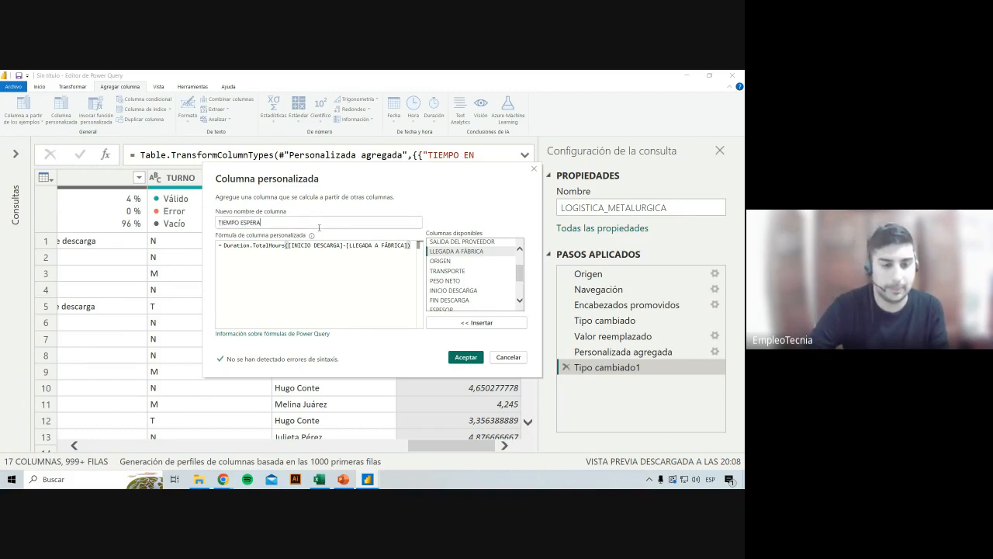
click(465, 357)
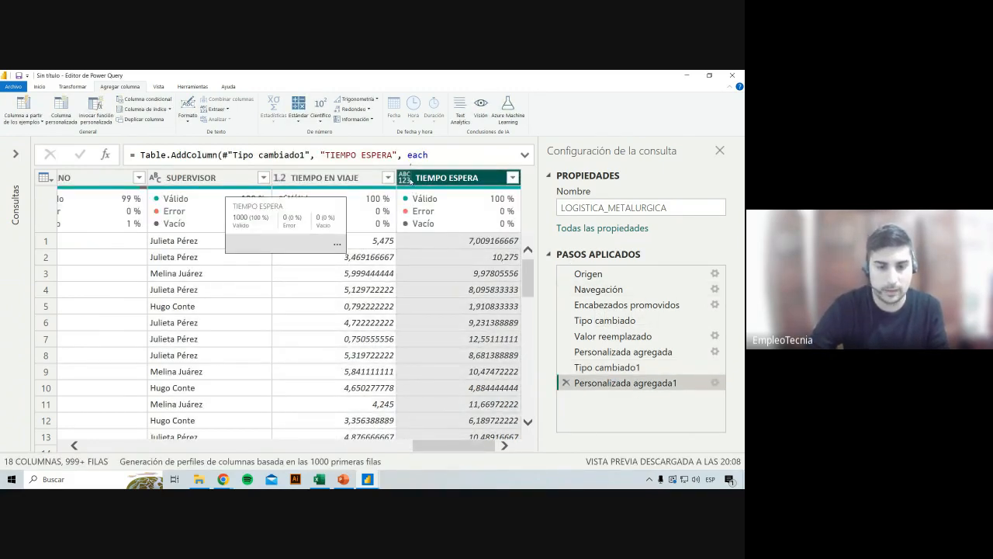
click(404, 177)
click(295, 171)
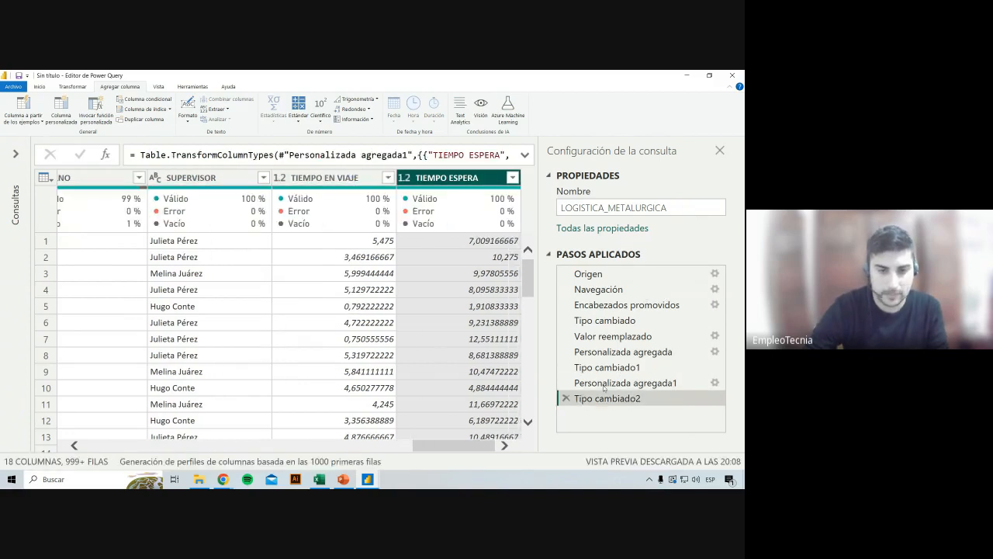
Create a custom column TIEMPO DESCARGA with the formula Duration.TotalHours([FIN DESCARGA]-[INICIO DESCARGA]).
click(60, 110)
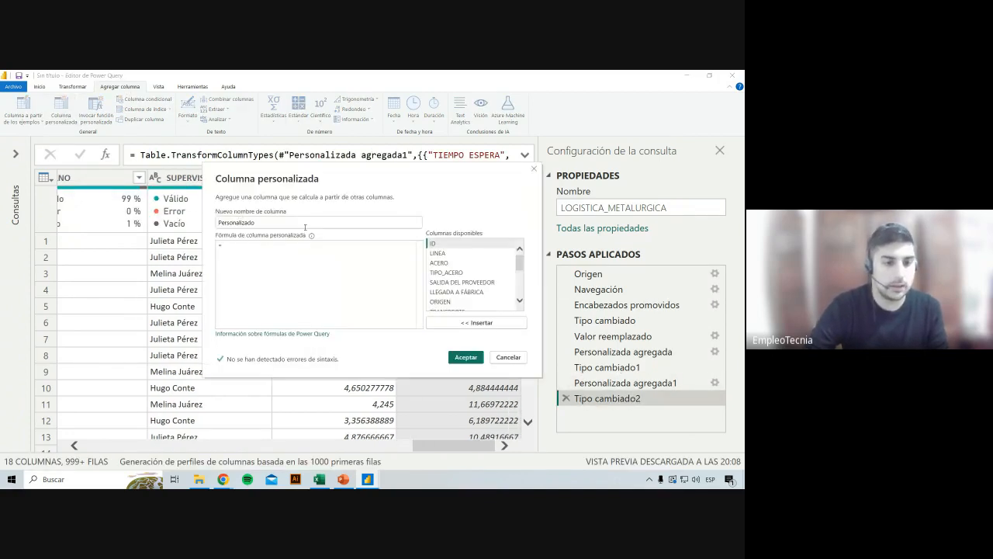
text(TIEMP)
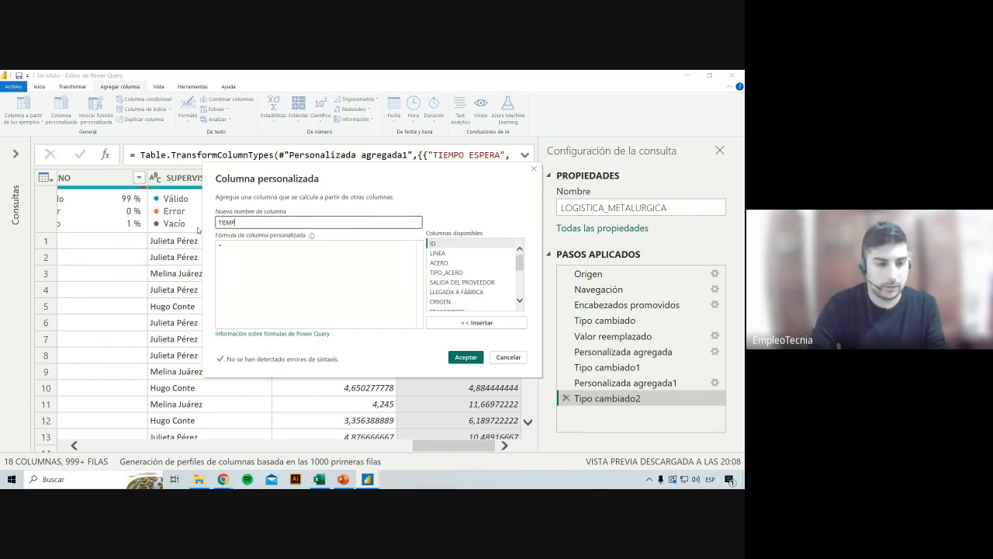
text(O DESCARGA)
click(237, 242)
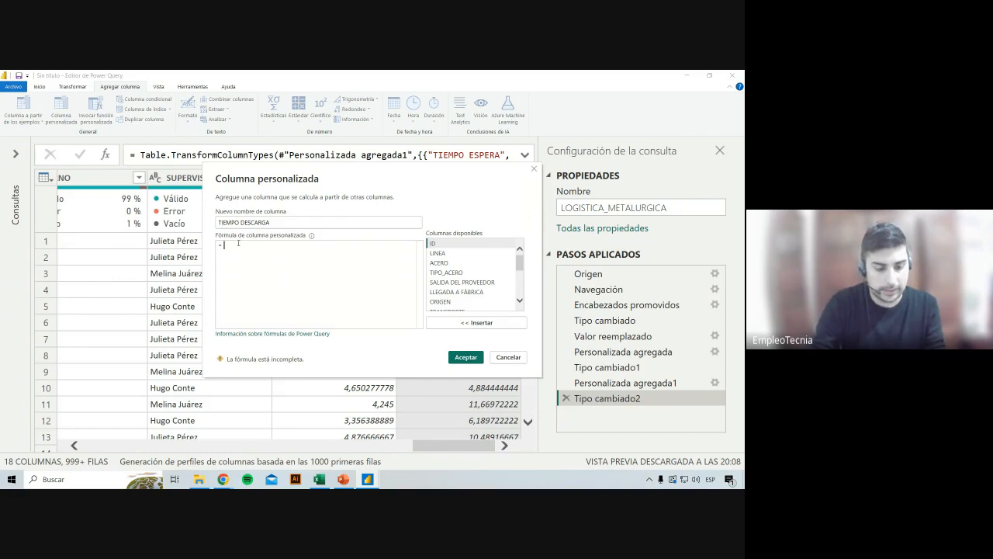
text(Duration.TotalHours)
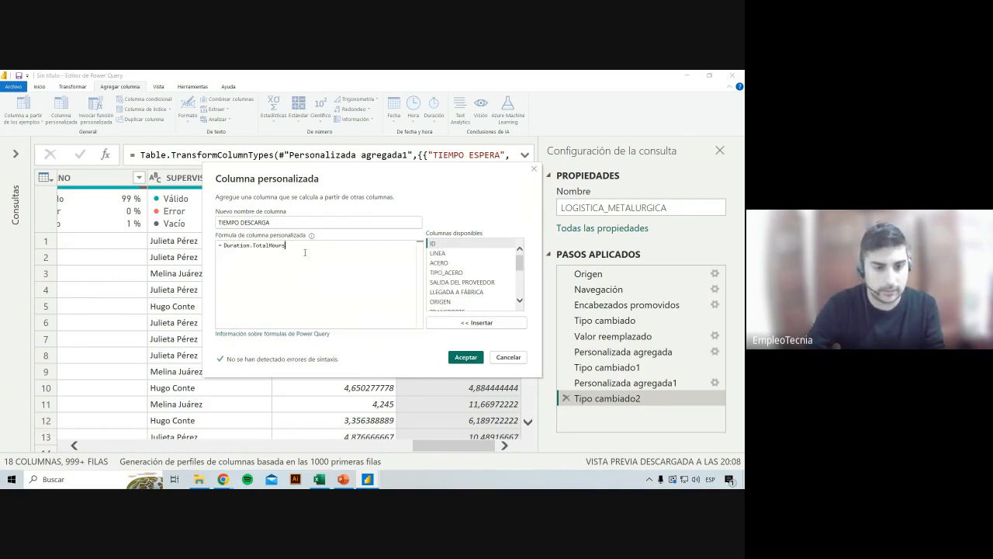
click(305, 253)
scroll(482, 272, down, 4)
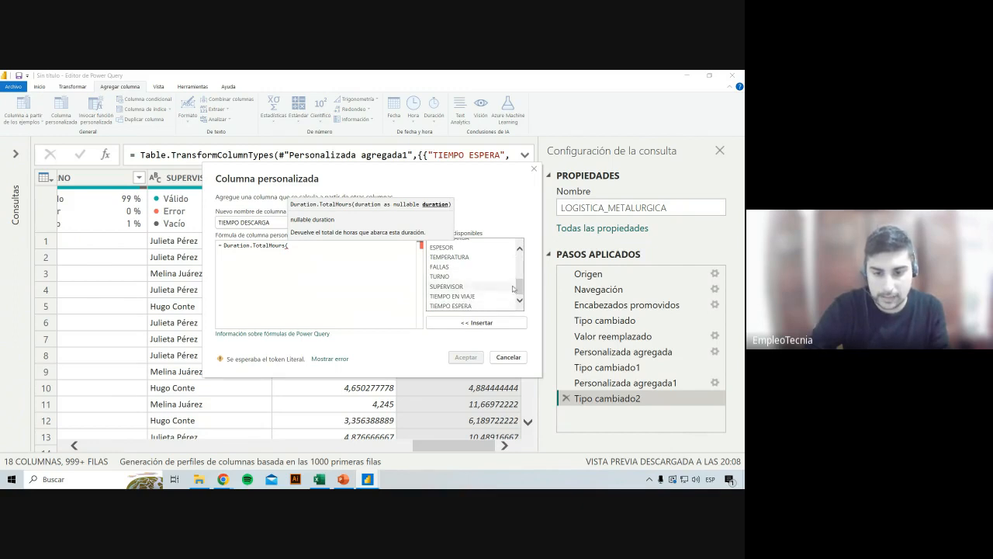
scroll(477, 272, up, 2)
double_click(472, 264)
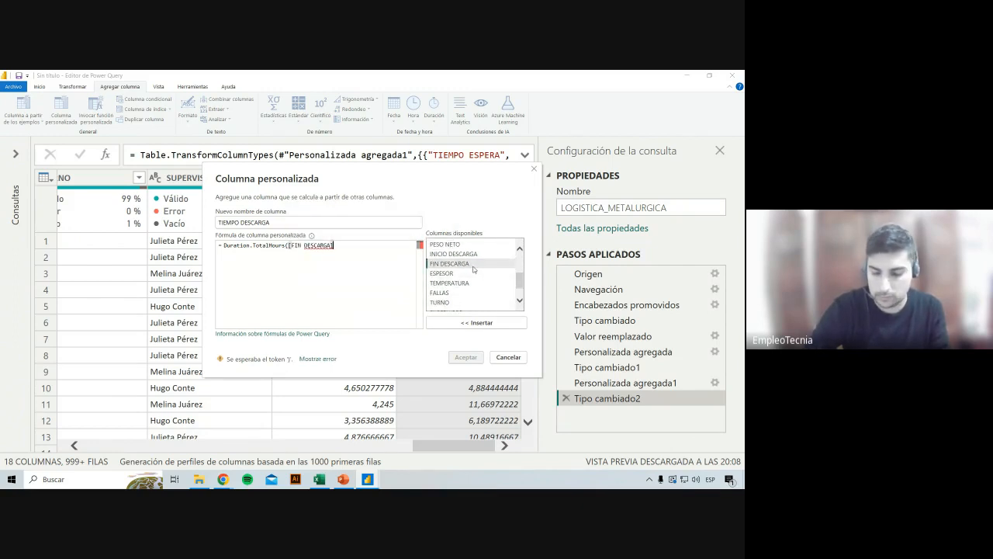
text(-)
double_click(473, 254)
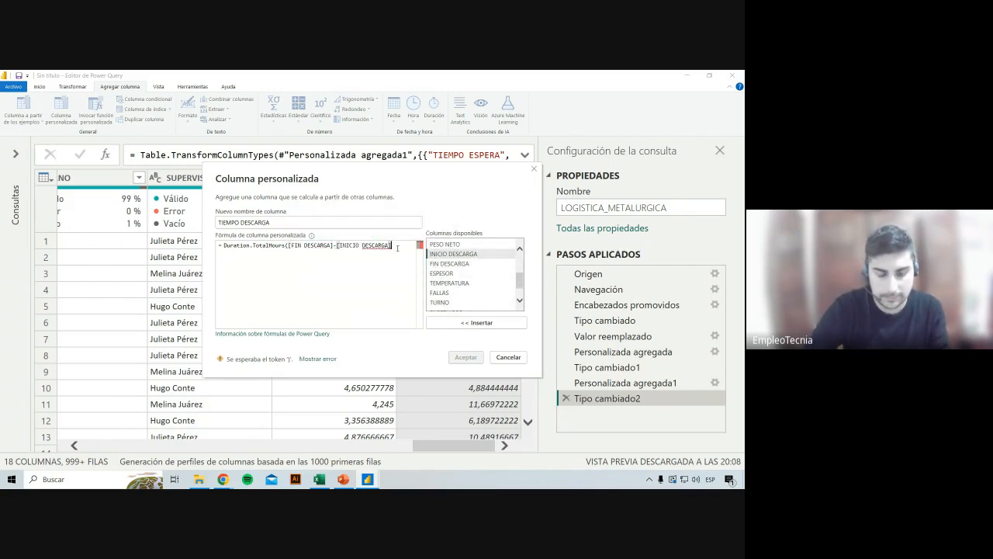
text())
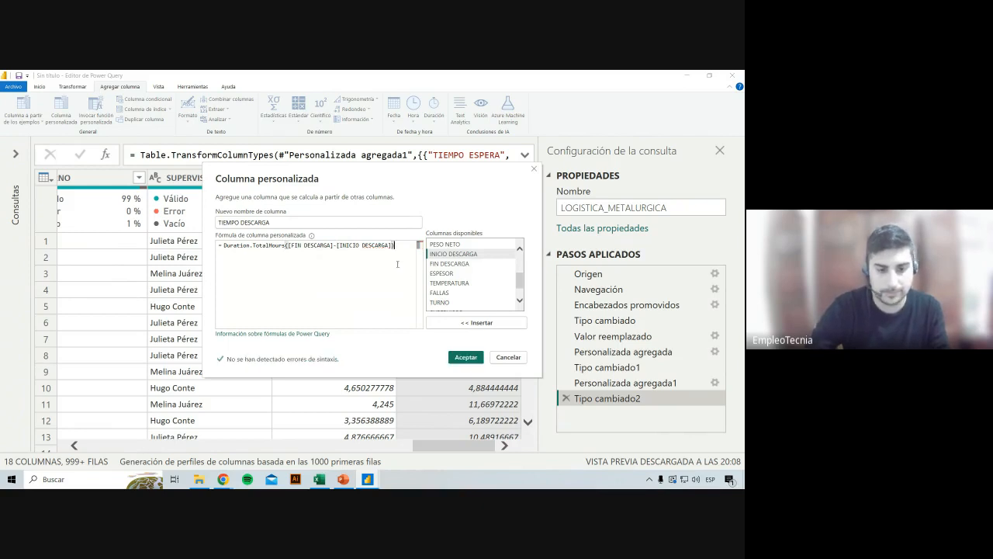
click(455, 359)
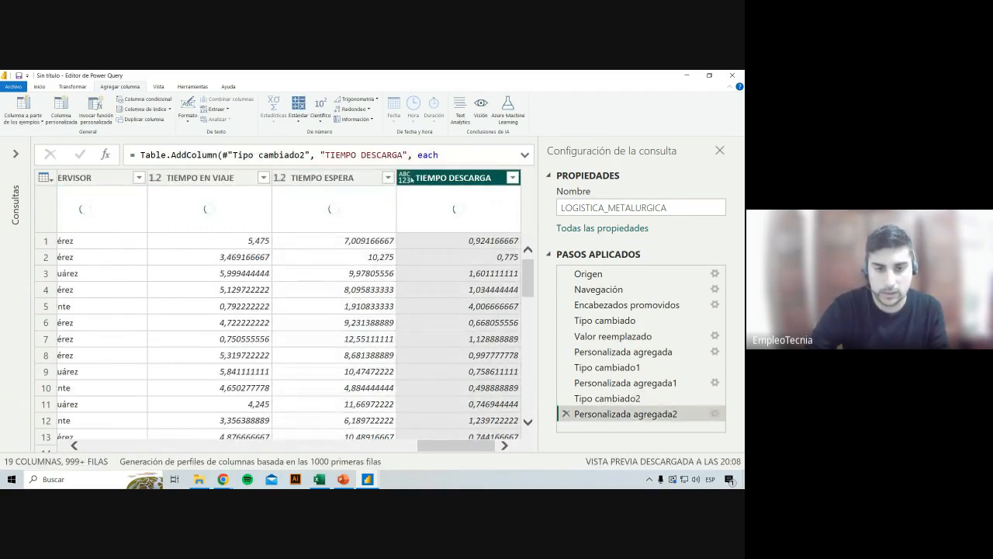
Change the data type of TIEMPO DESCARGA to decimal number and look over the three calculated time columns.
click(405, 177)
click(326, 172)
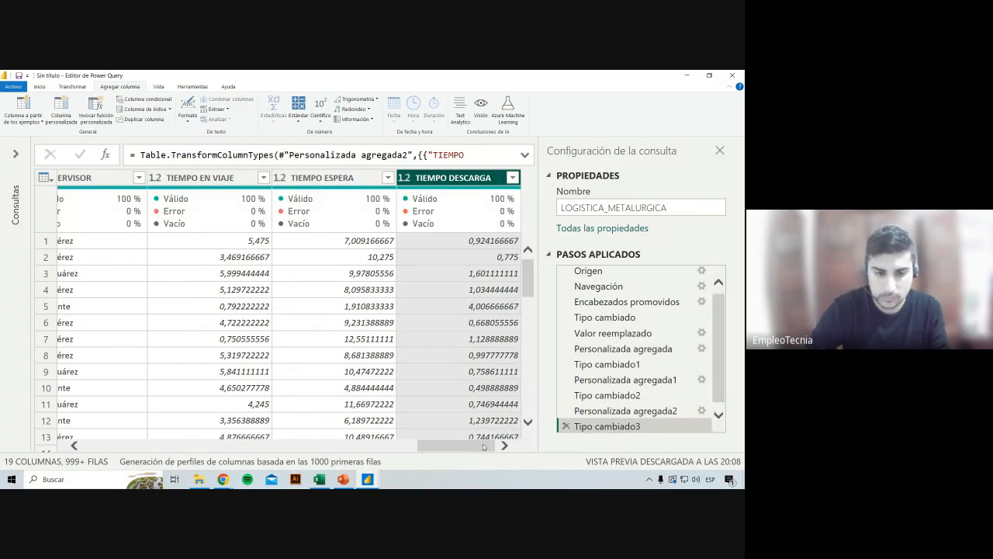
drag(483, 447, 485, 446)
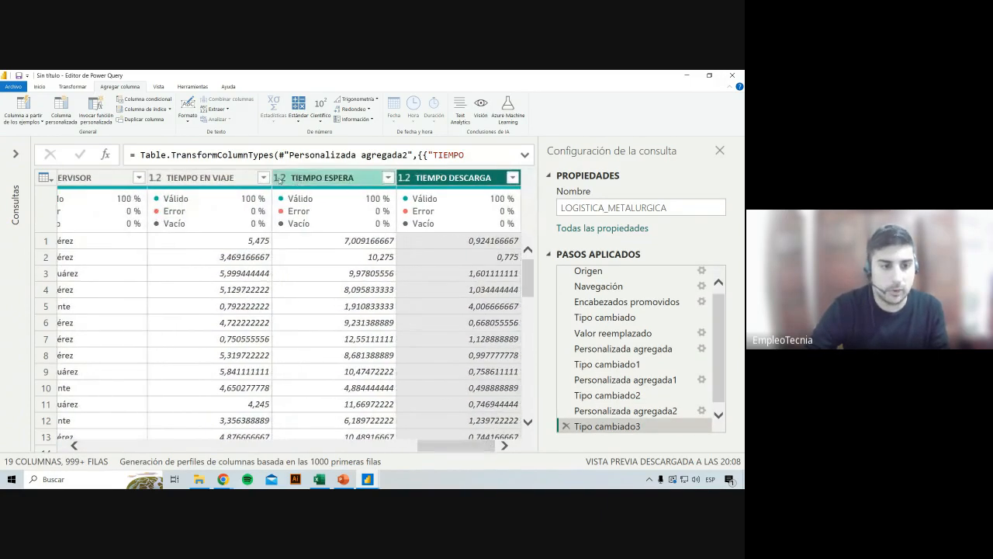
click(202, 178)
click(322, 178)
click(447, 180)
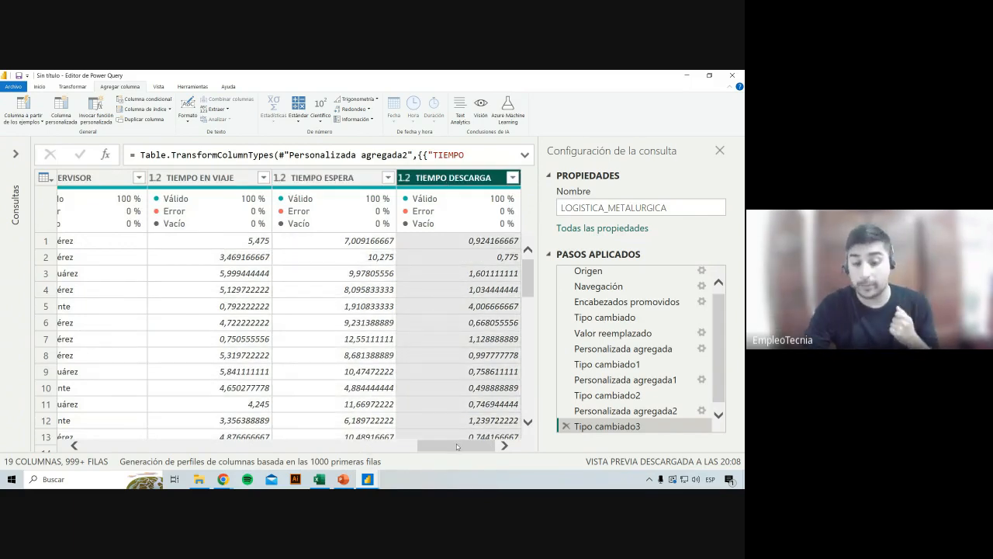
Examine the filled and empty cells in the rows of the FALLAS column.
drag(456, 447, 365, 435)
click(374, 179)
click(374, 256)
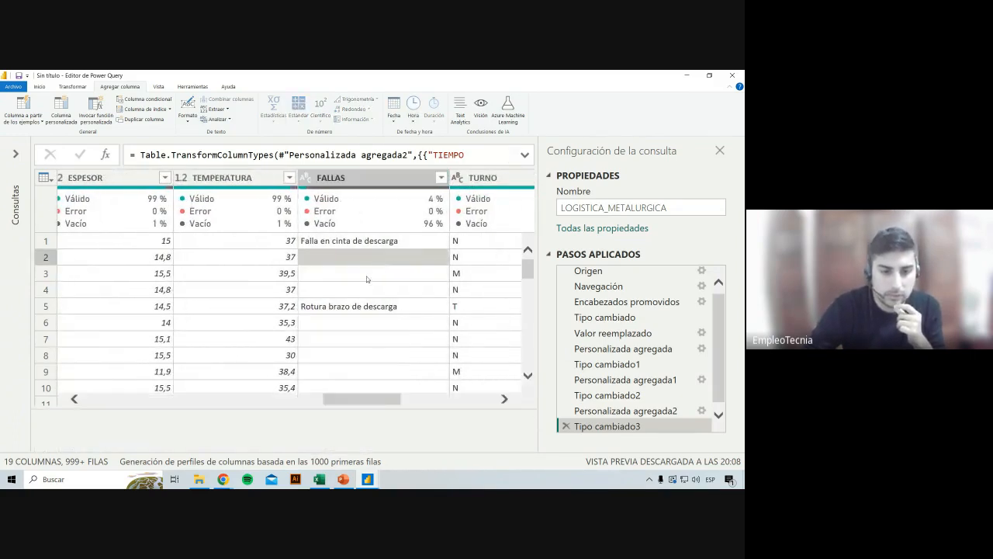
key(Down)
key(Down)
key(Down)
key(Down)
key(Down)
key(Down)
key(Down)
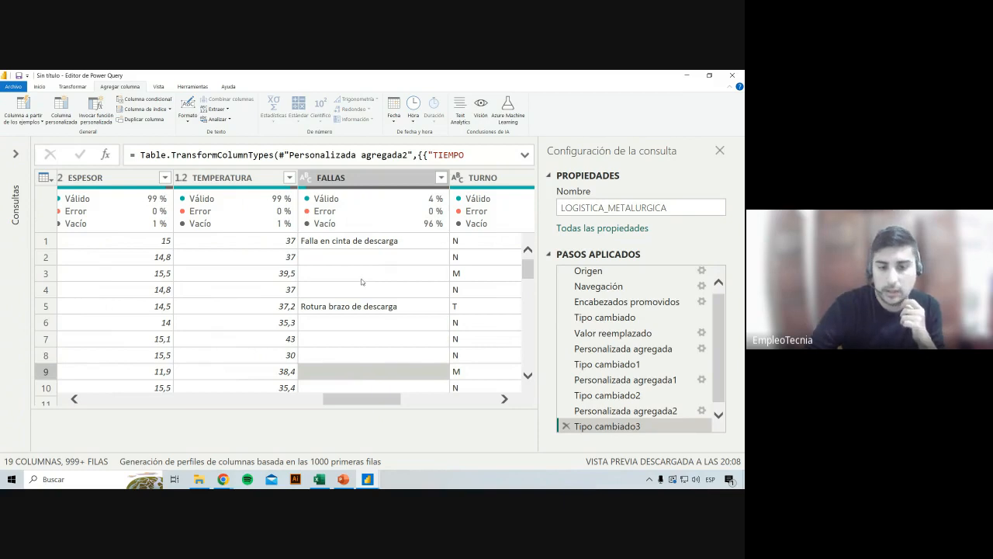
click(364, 280)
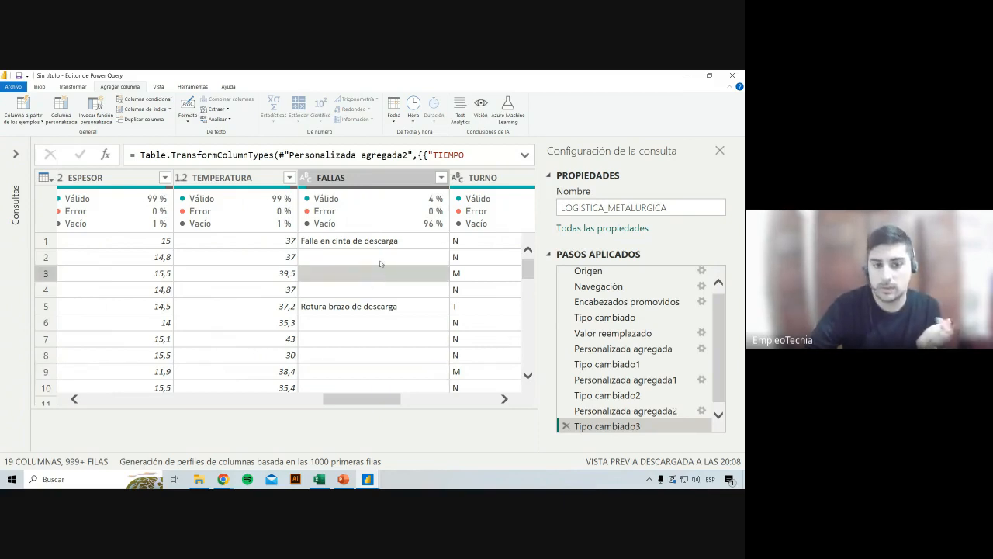
click(379, 333)
scroll(396, 311, down, 7)
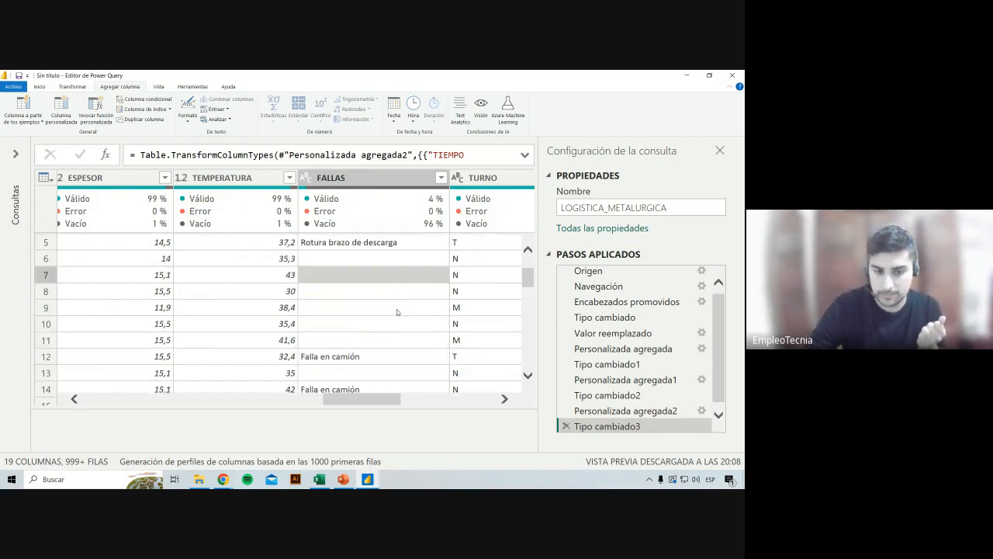
scroll(404, 295, up, 7)
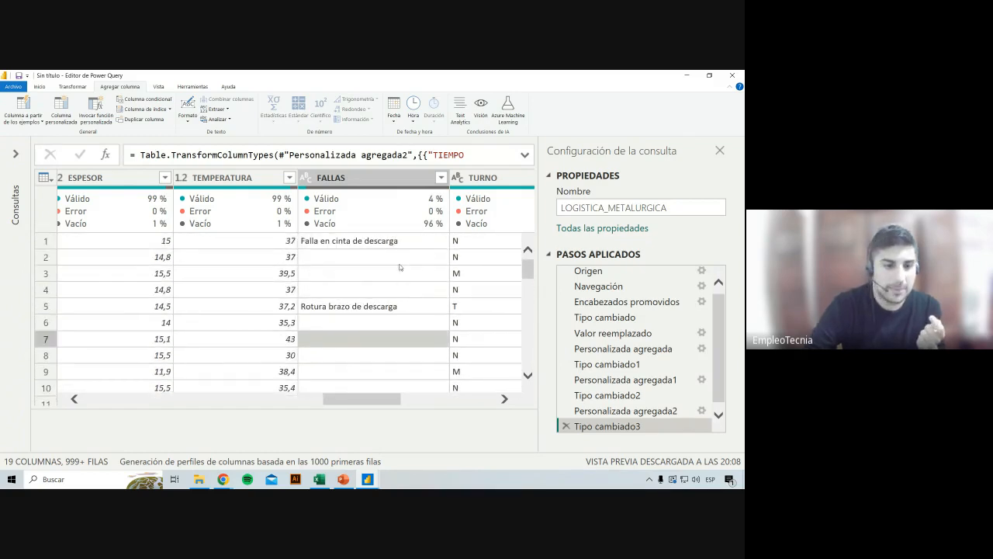
click(401, 260)
click(393, 273)
click(385, 289)
click(399, 263)
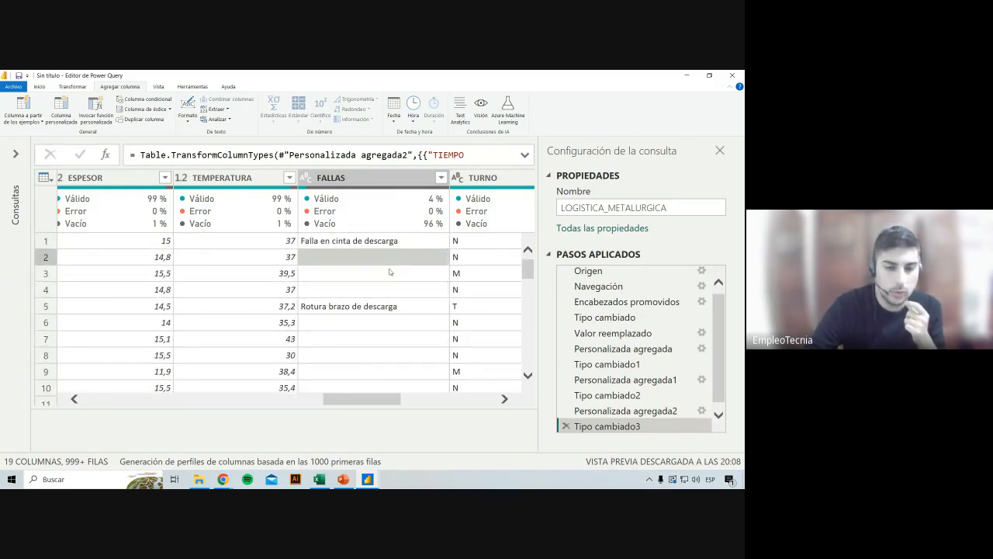
click(379, 277)
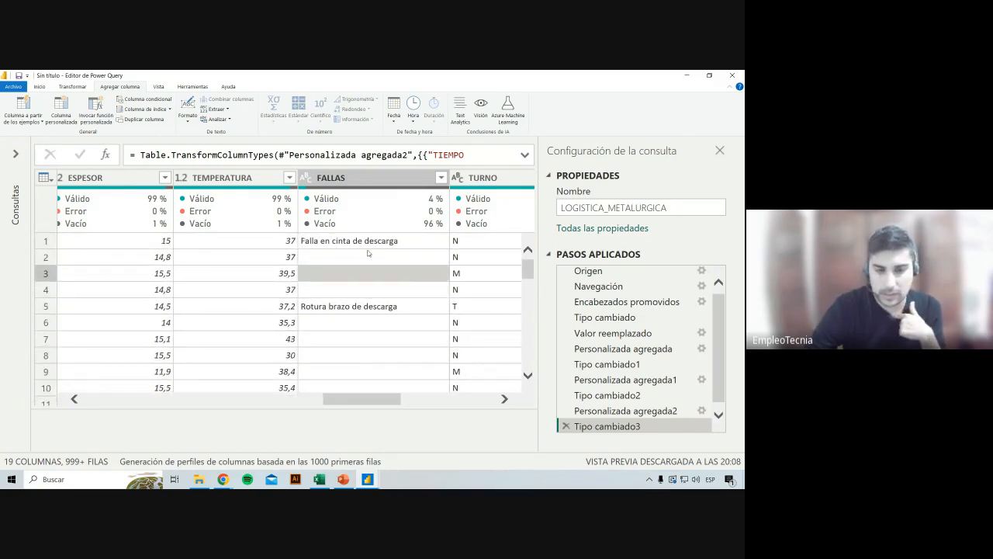
Review the distinct values in the FALLAS filter list without filtering, and return to the table's first columns.
click(441, 176)
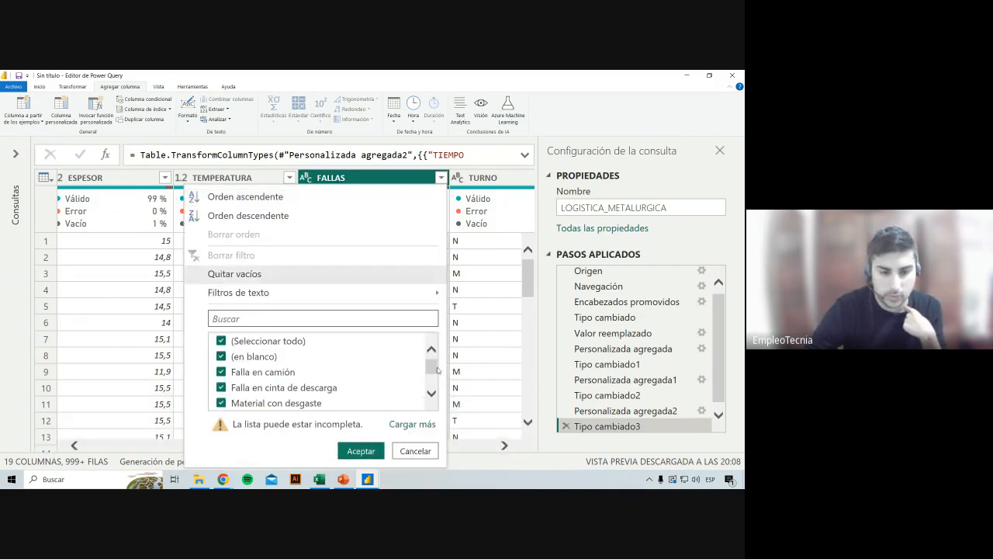
scroll(436, 371, down, 1)
scroll(286, 356, up, 1)
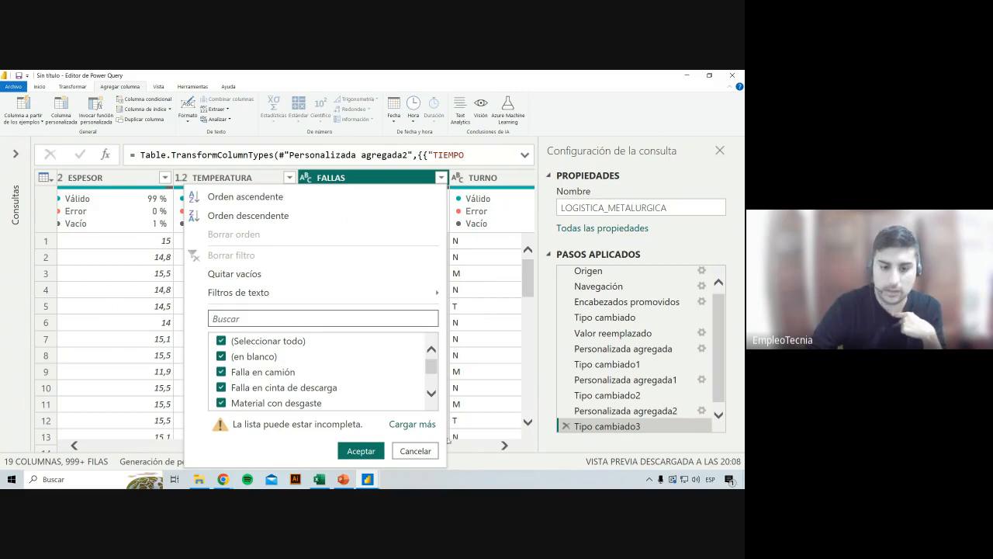
click(415, 451)
click(449, 310)
click(366, 295)
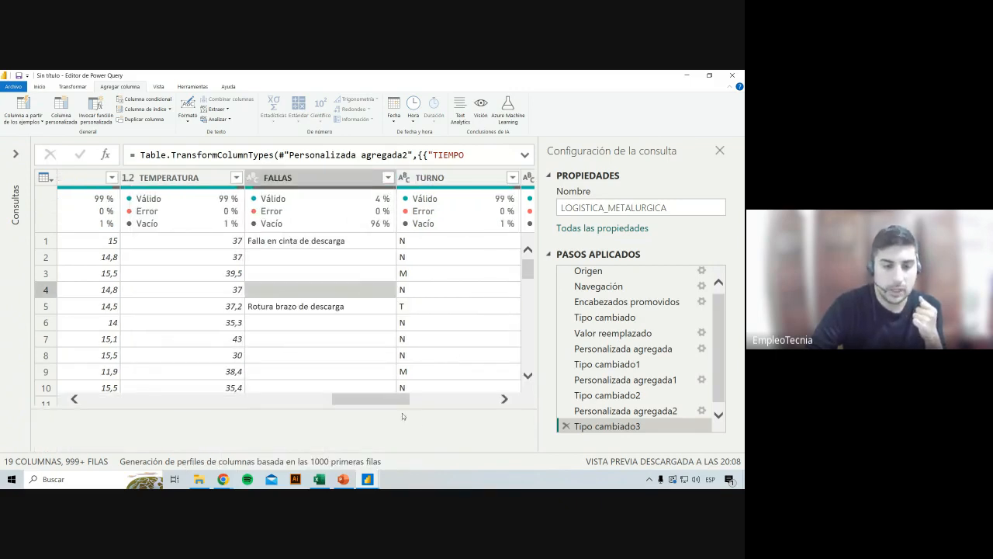
drag(401, 400, 132, 401)
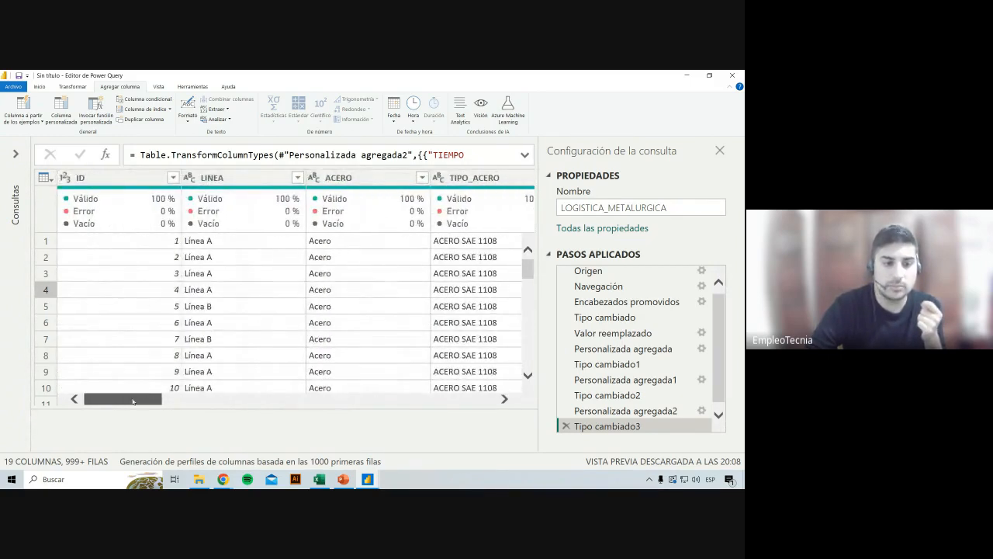
Remove the blank rows from the LOGISTICA_METALURGICA table.
click(288, 256)
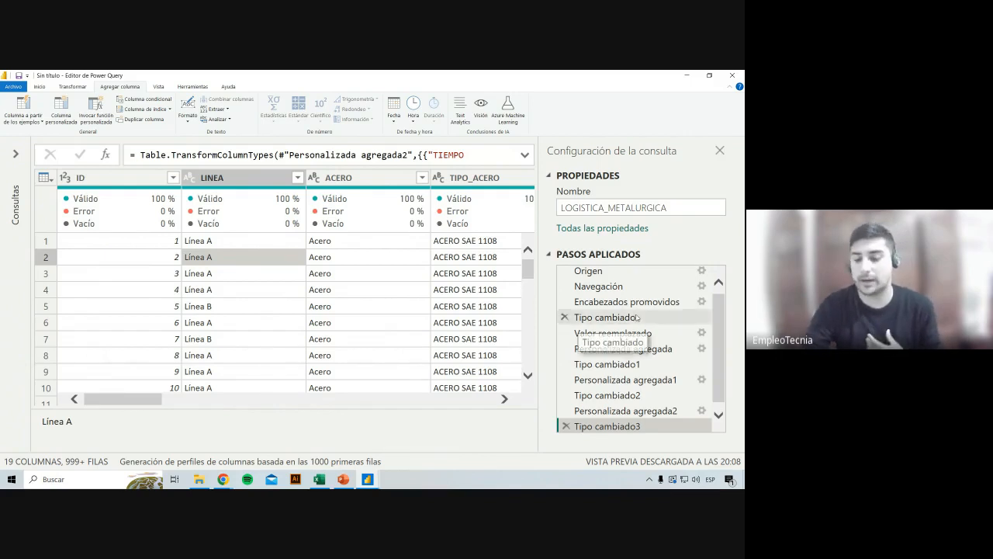
scroll(642, 319, down, 1)
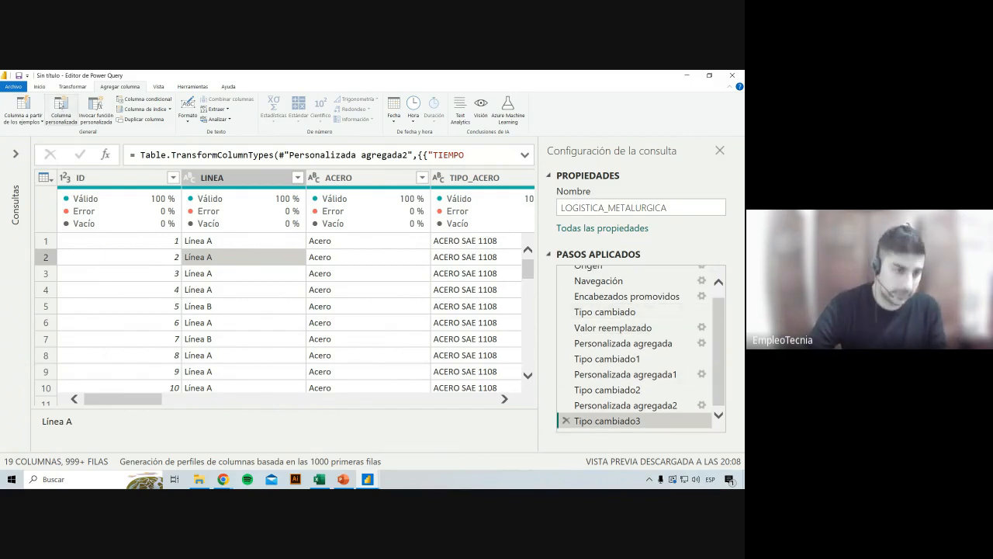
click(42, 88)
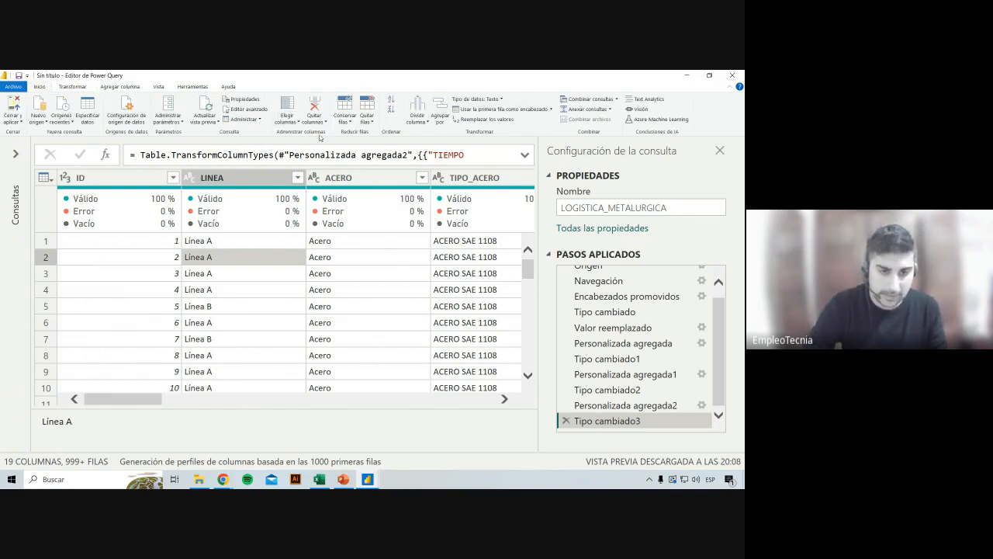
click(368, 118)
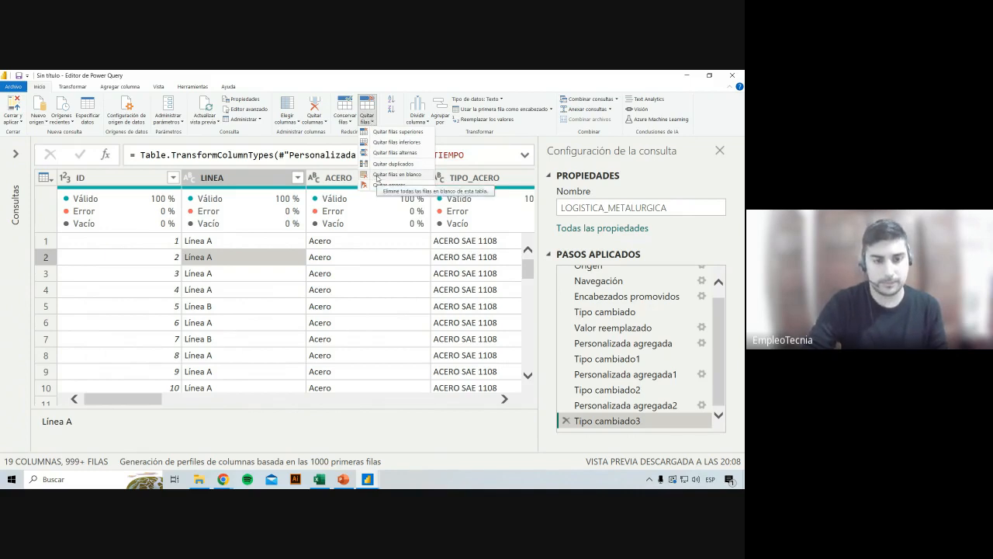
click(378, 174)
mouse_move(136, 445)
mouse_down()
mouse_move(212, 447)
mouse_move(122, 445)
mouse_up()
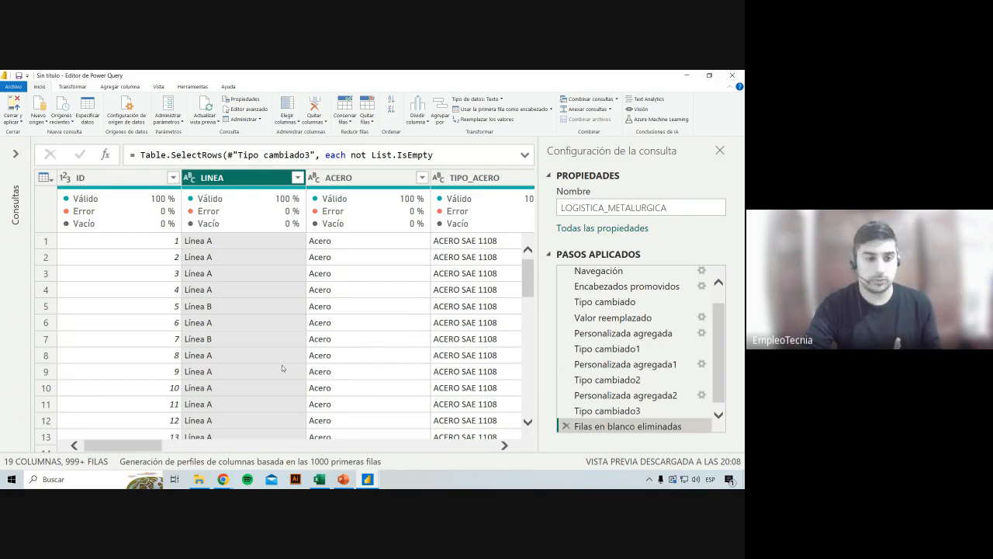
Remove duplicate rows based on the ID column and look over the table's columns.
click(131, 182)
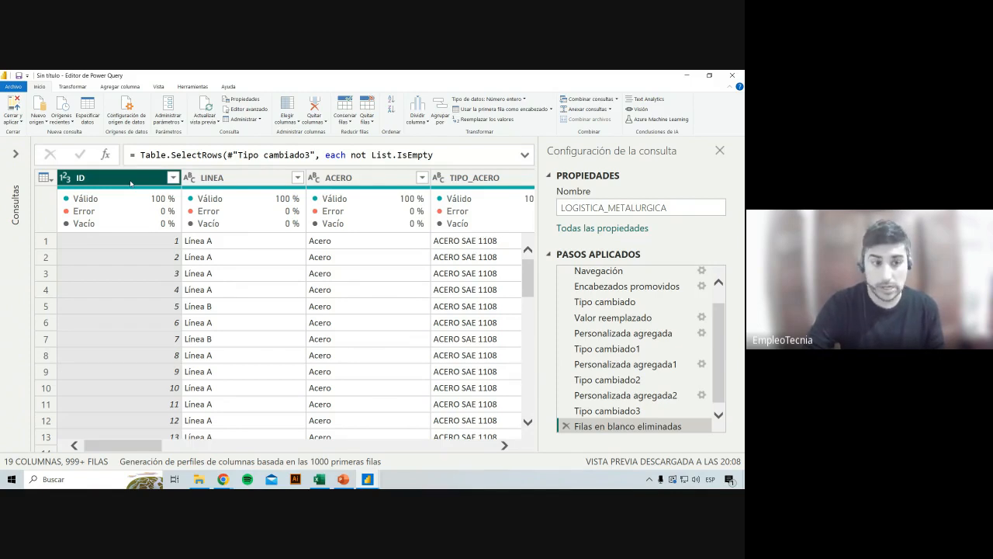
drag(715, 376, 715, 380)
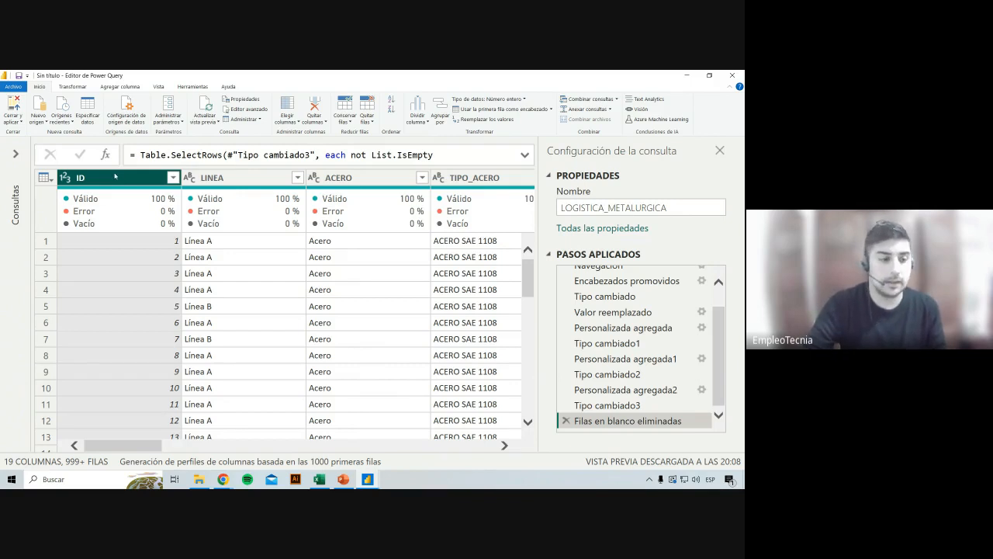
right_click(115, 176)
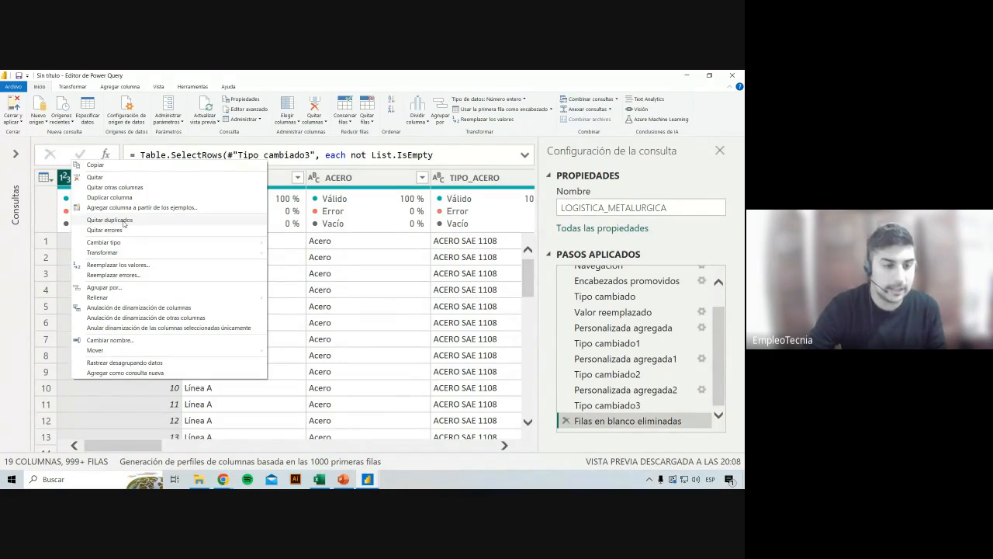
click(109, 220)
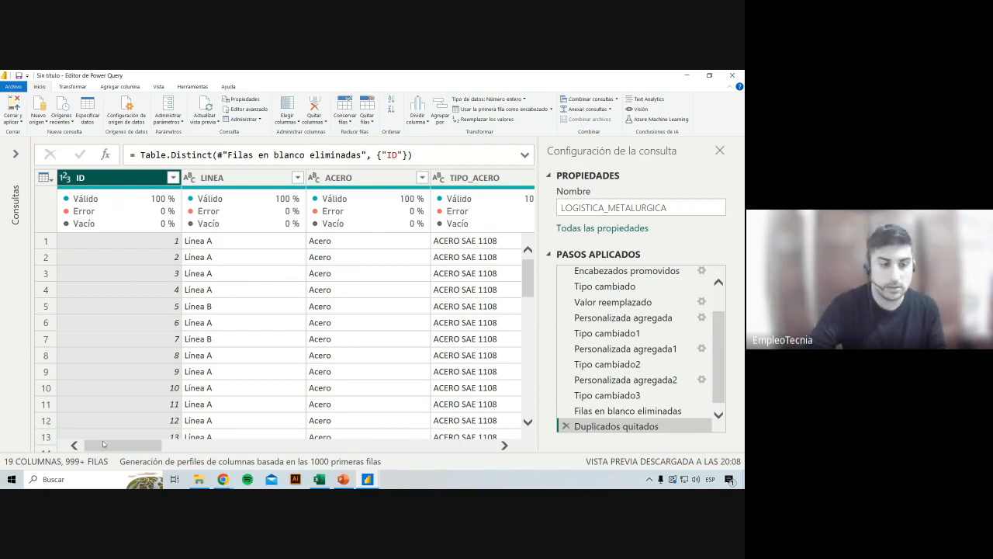
drag(103, 444, 444, 423)
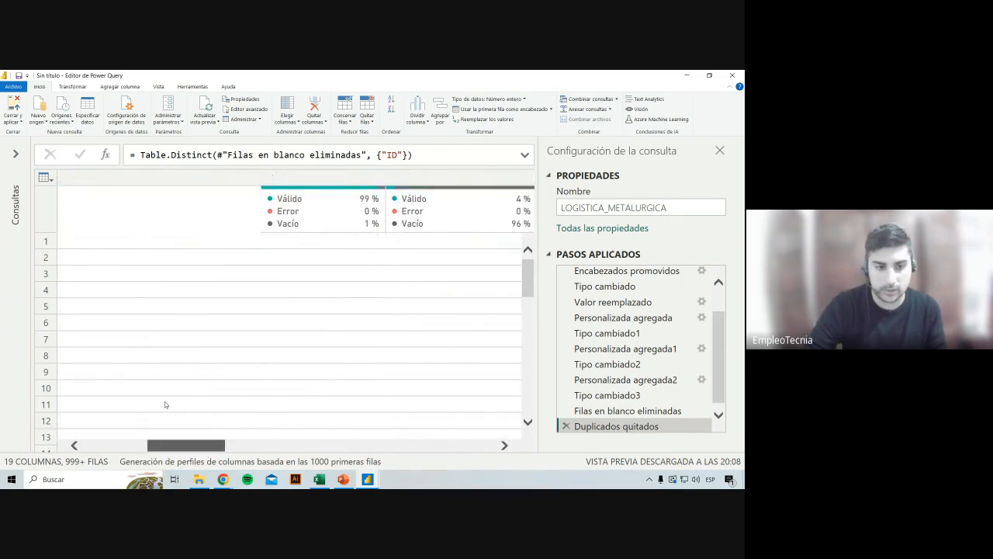
right_click(70, 172)
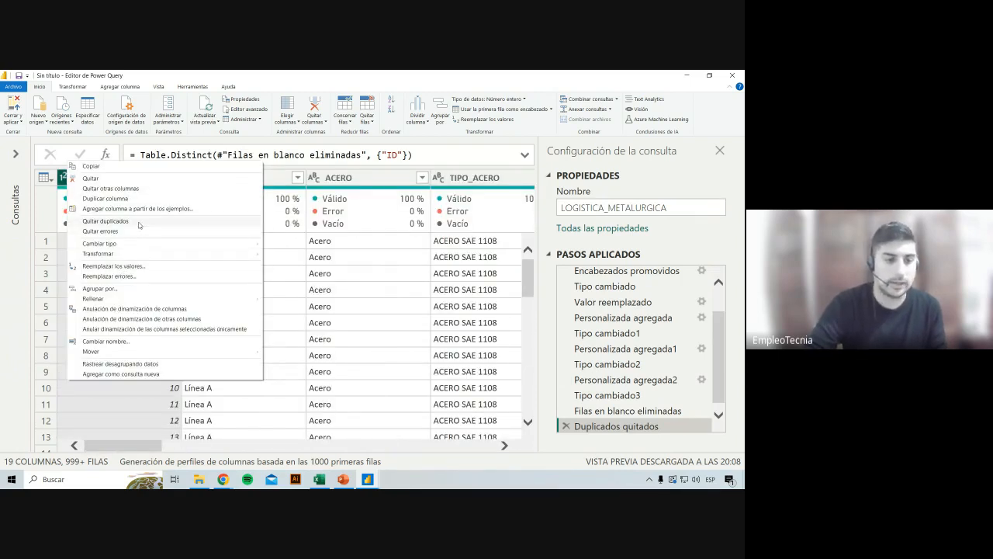
click(428, 291)
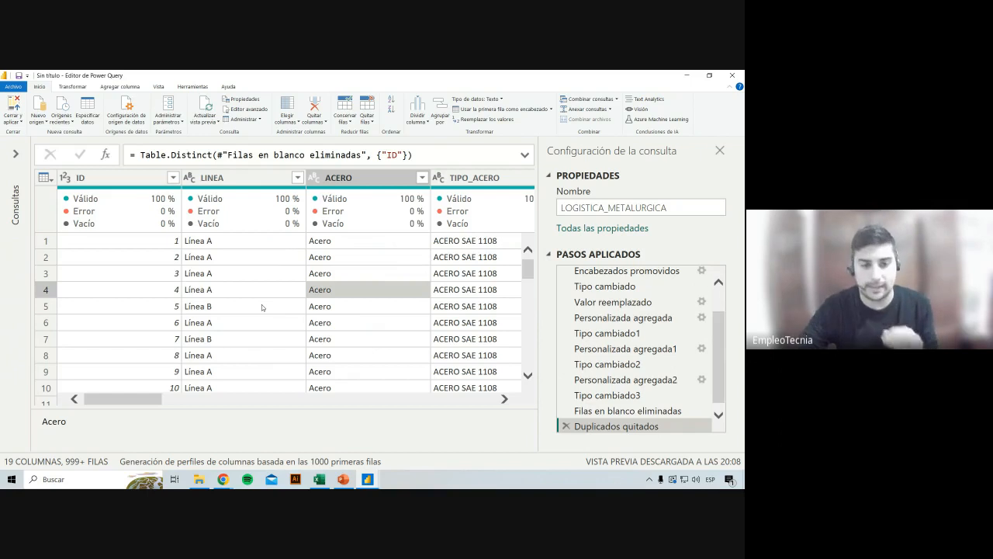
Convert the text columns LINEA, ACERO, TIPO_ACERO, FALLAS, TURNO and SUPERVISOR to uppercase together.
click(241, 179)
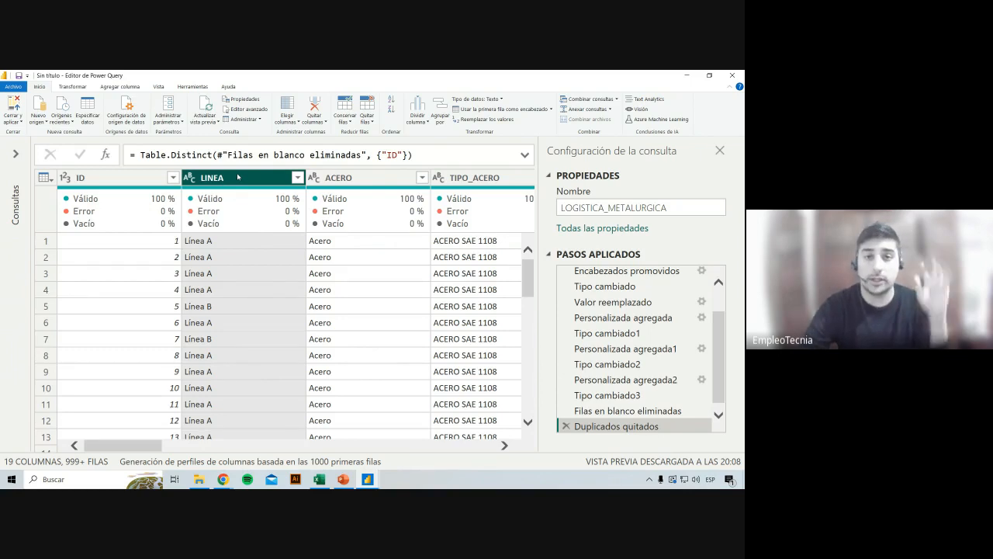
ctrl+click(351, 179)
ctrl+click(458, 179)
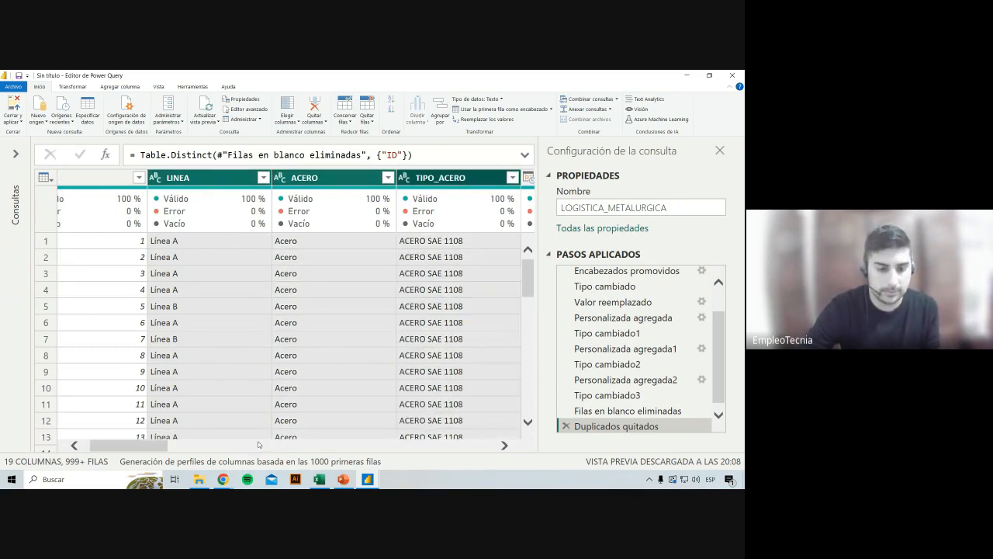
drag(154, 447, 410, 447)
click(343, 183)
ctrl+click(190, 178)
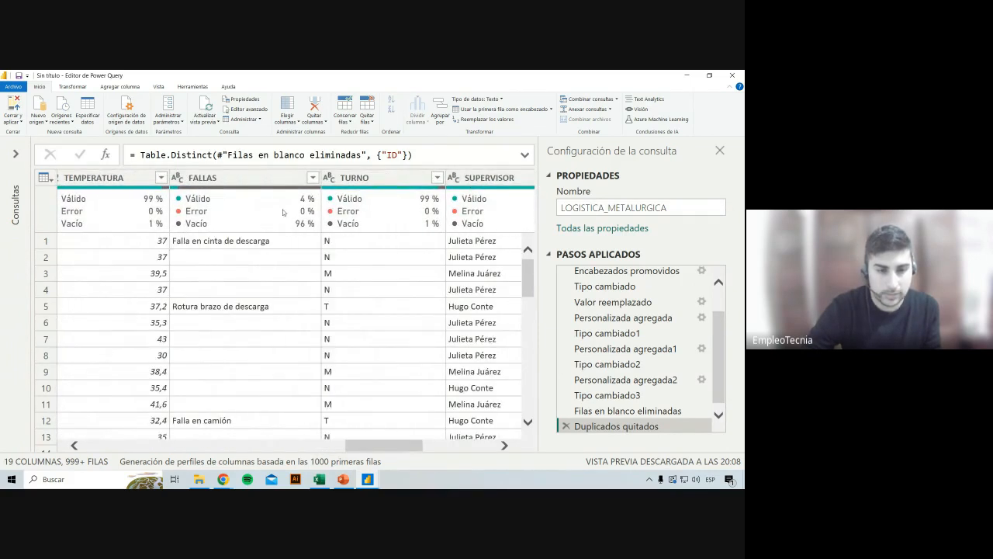
ctrl+click(261, 181)
ctrl+click(262, 183)
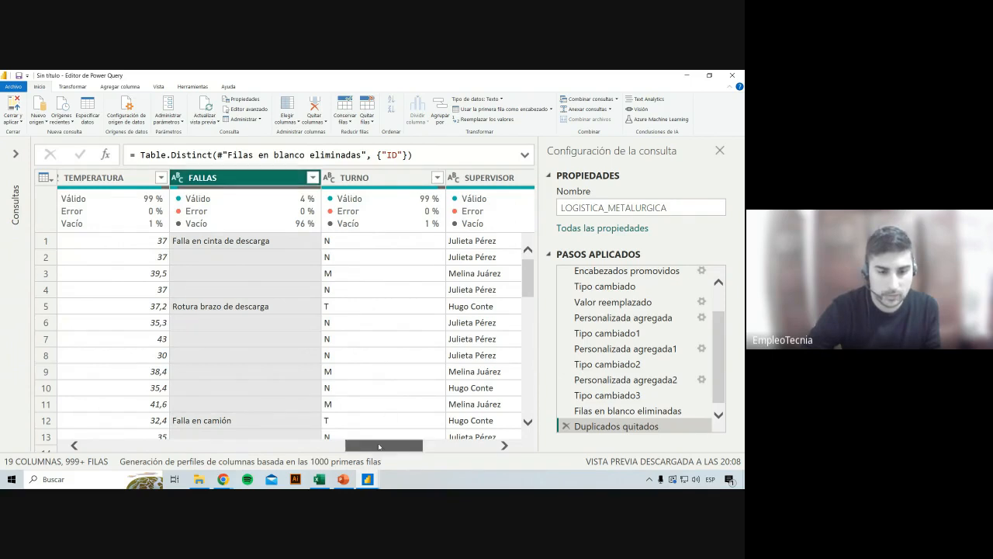
drag(380, 445, 411, 446)
ctrl+click(224, 187)
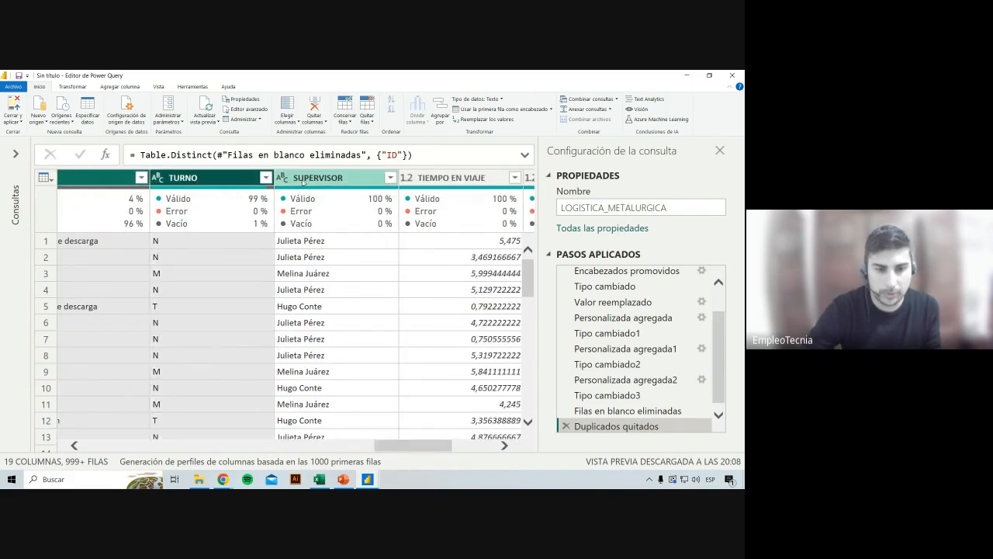
ctrl+click(303, 183)
drag(406, 448, 77, 434)
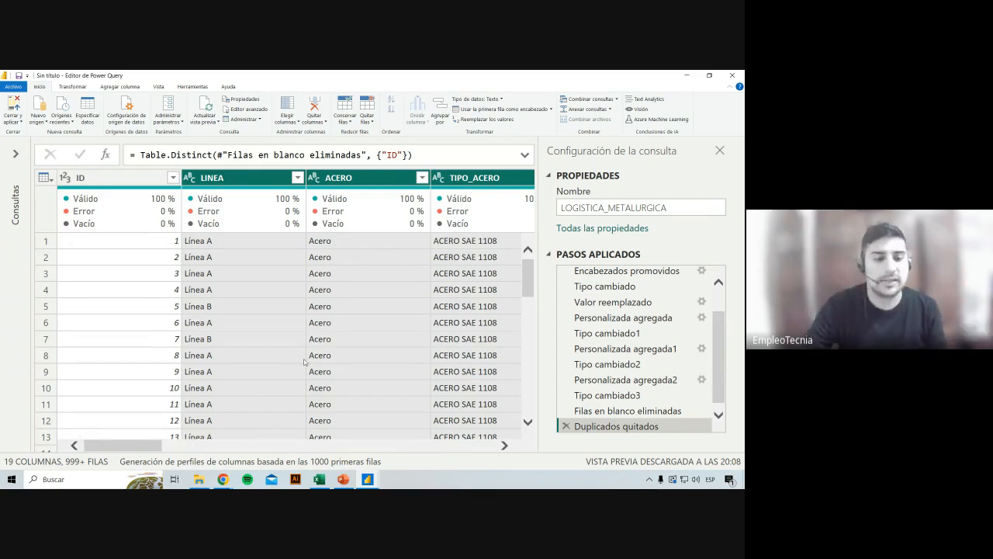
right_click(228, 180)
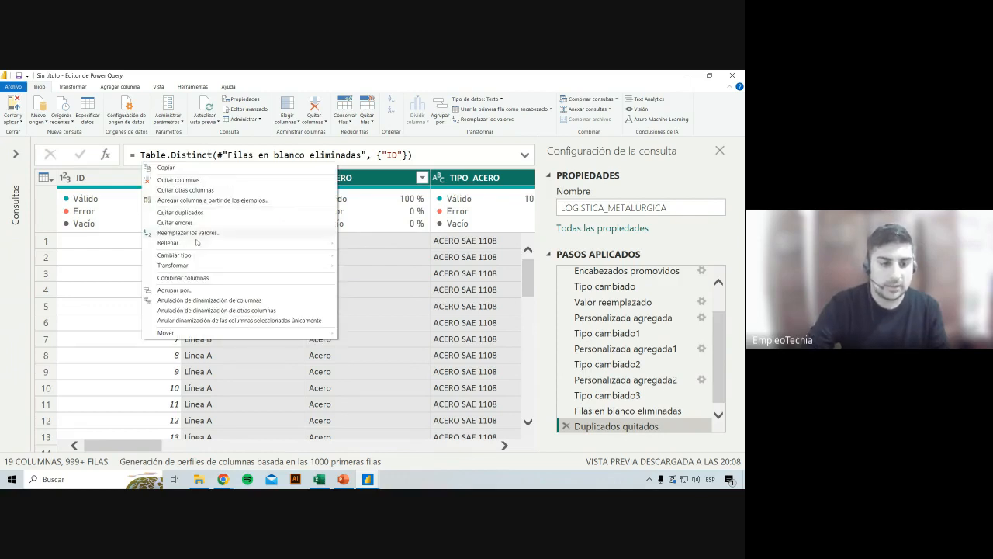
mouse_move(233, 265)
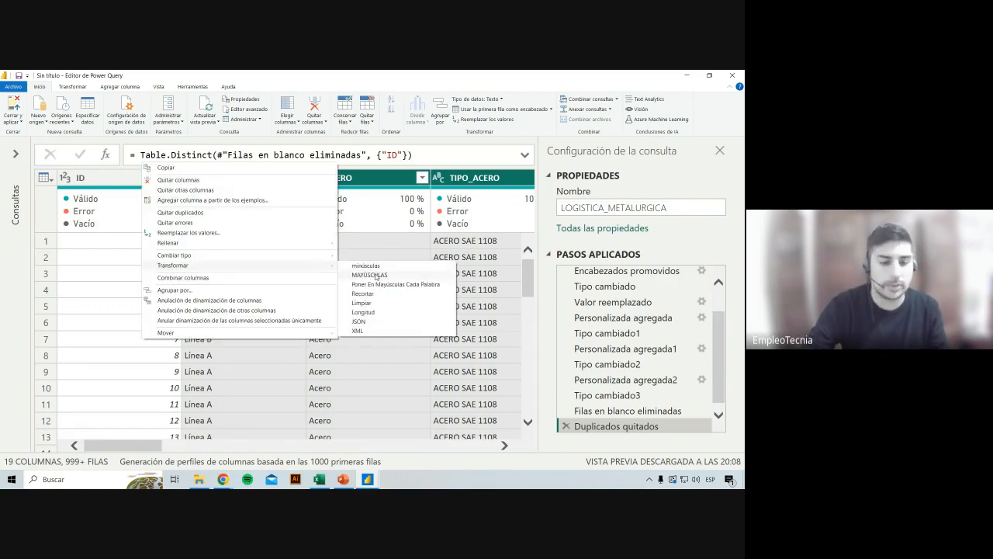
click(377, 275)
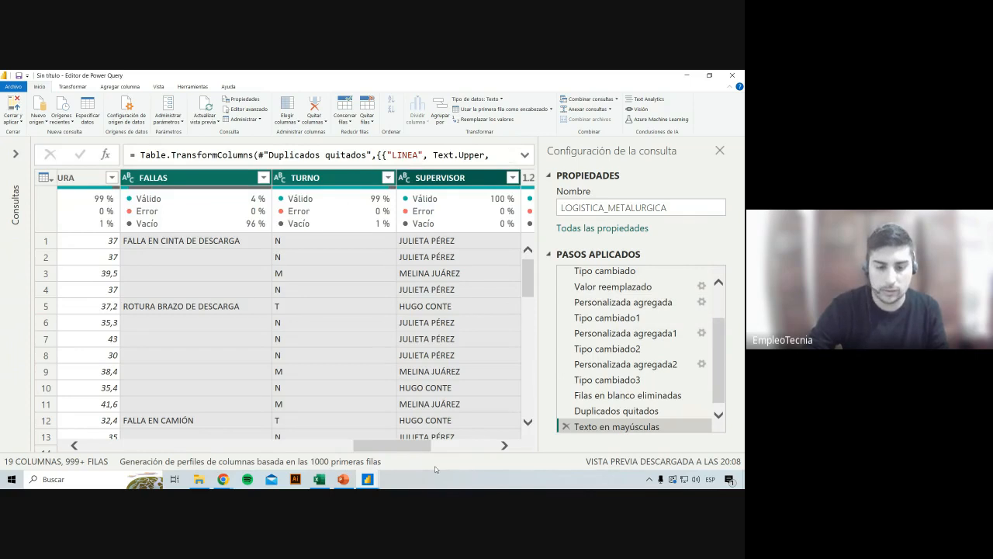
drag(429, 445, 160, 439)
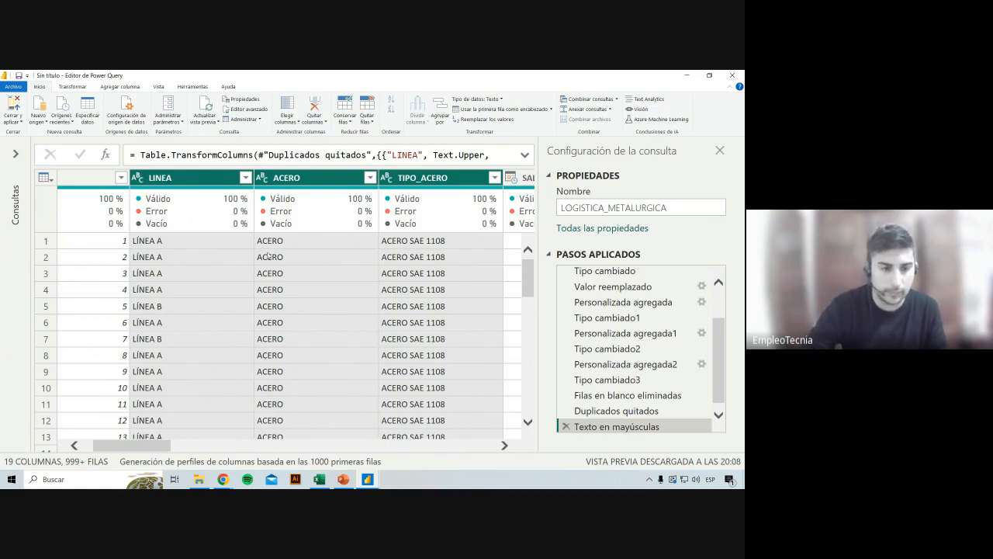
Trim leading and trailing spaces from the selected text columns, including LINEA, ACERO and TIPO_ACERO.
right_click(167, 177)
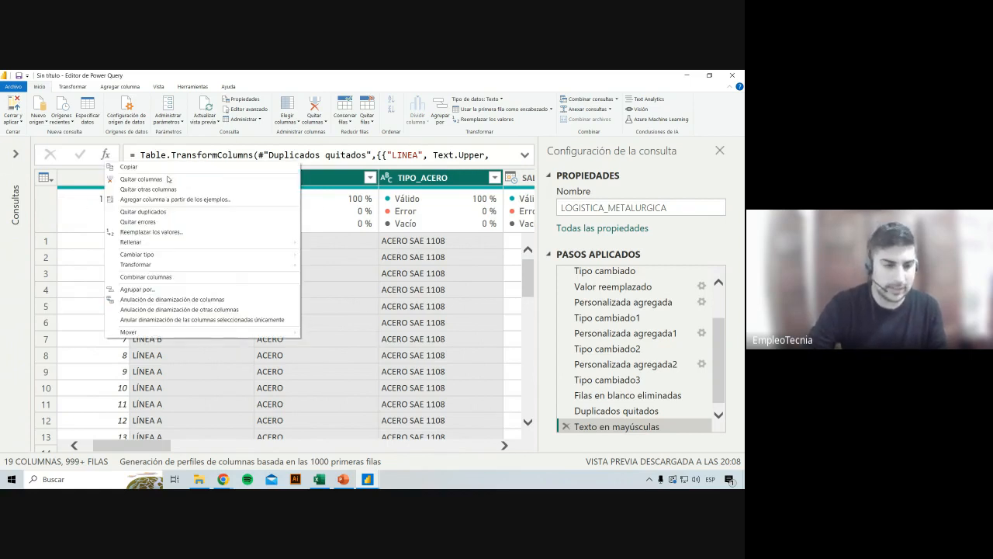
mouse_move(176, 267)
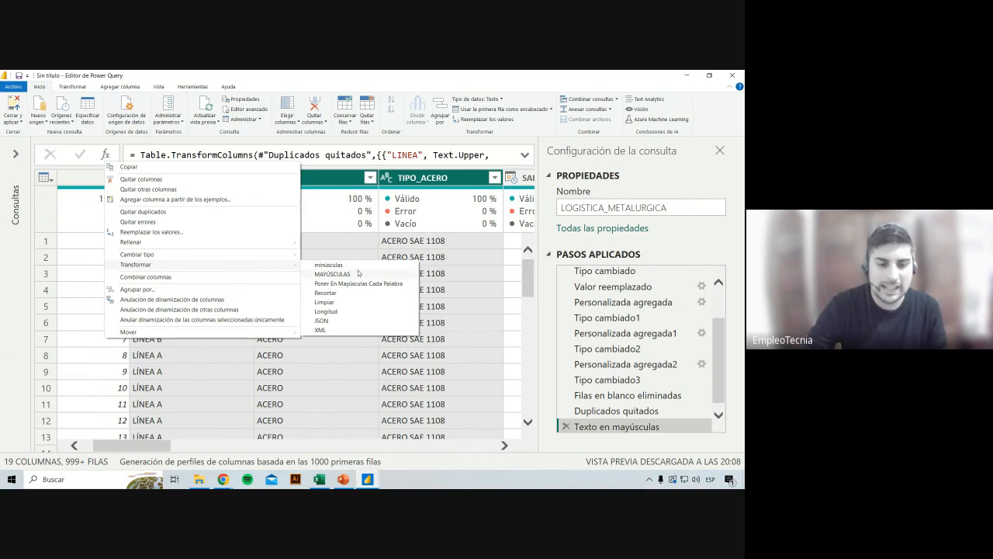
click(326, 292)
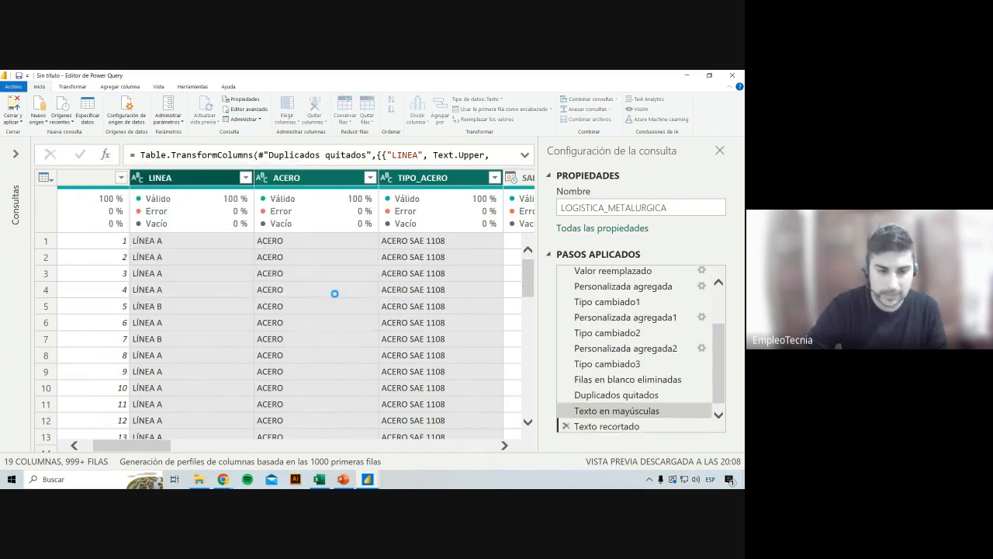
drag(399, 449, 130, 436)
click(261, 372)
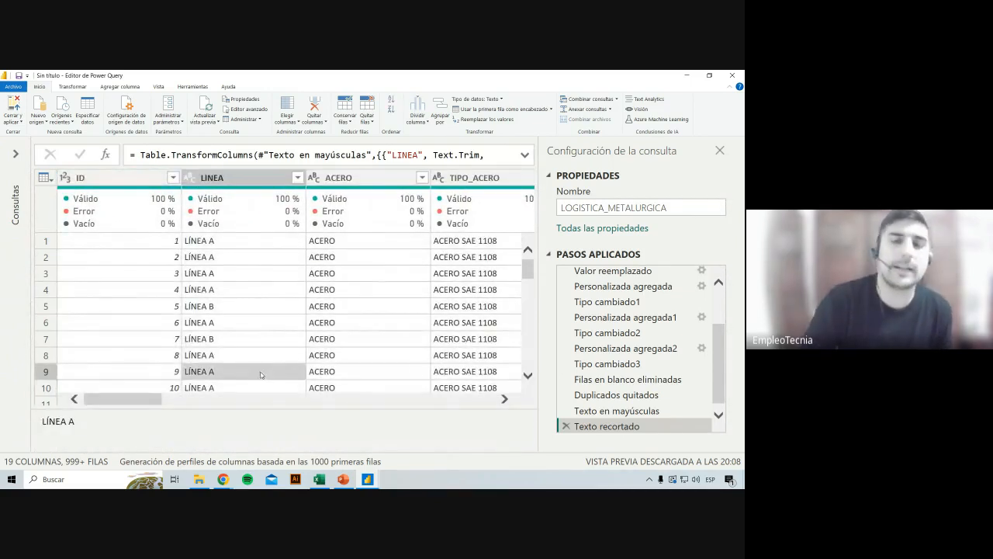
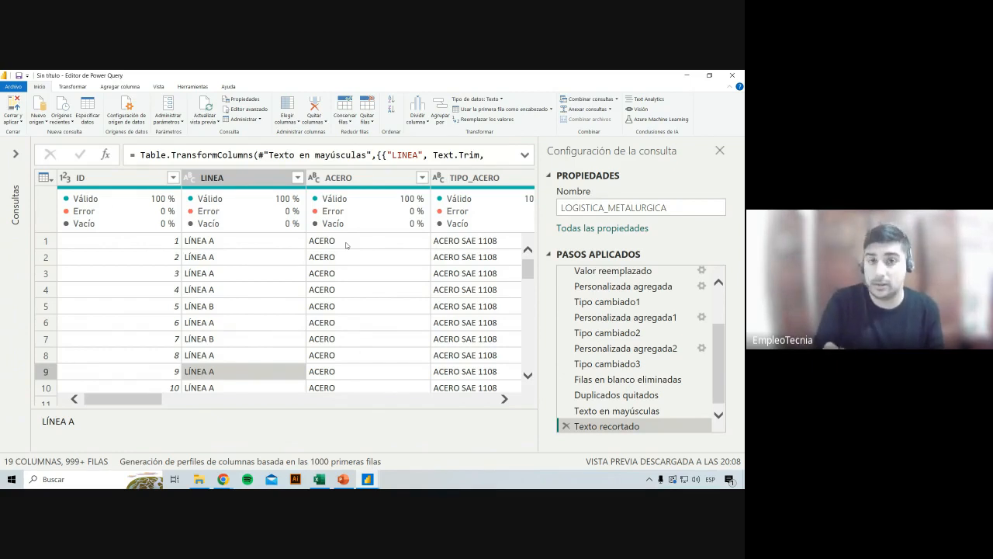
Look over the query's applied steps, and close the query editor applying the changes to the Power BI report.
mouse_move(401, 223)
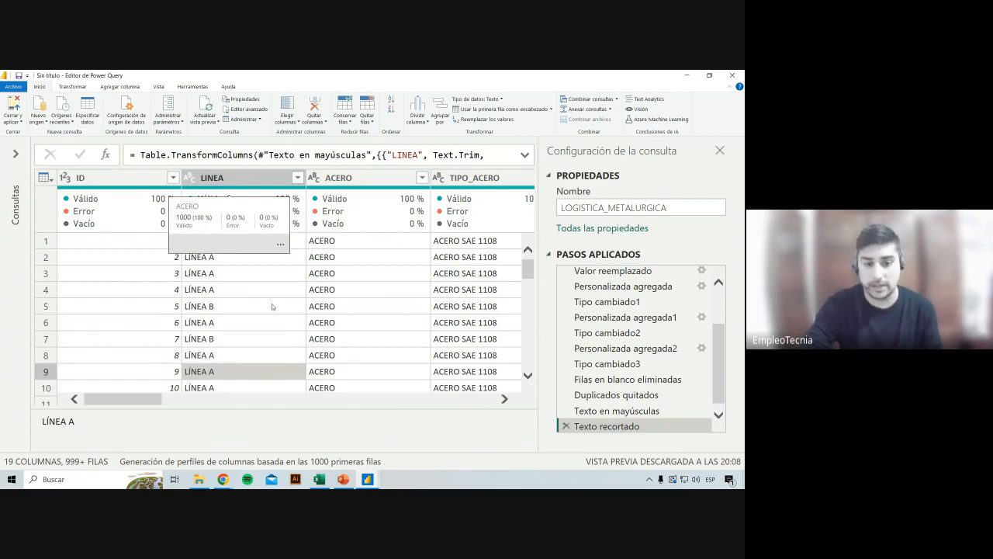
drag(124, 398, 88, 396)
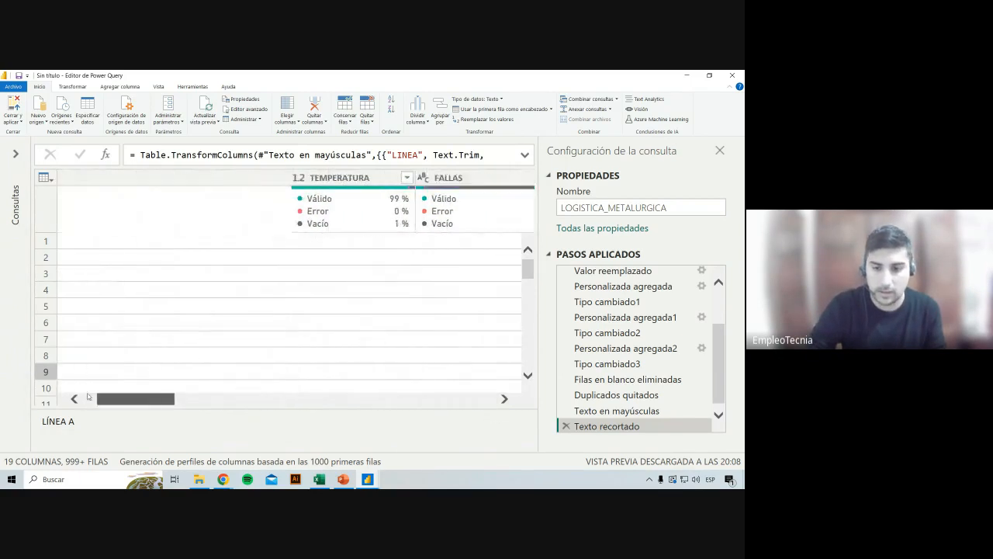
drag(720, 353, 729, 289)
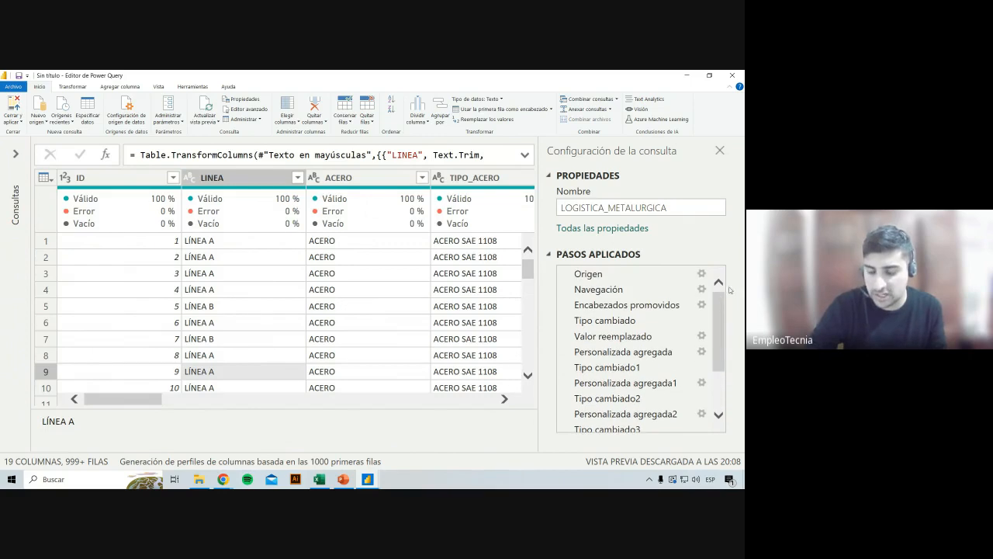
drag(720, 339, 682, 374)
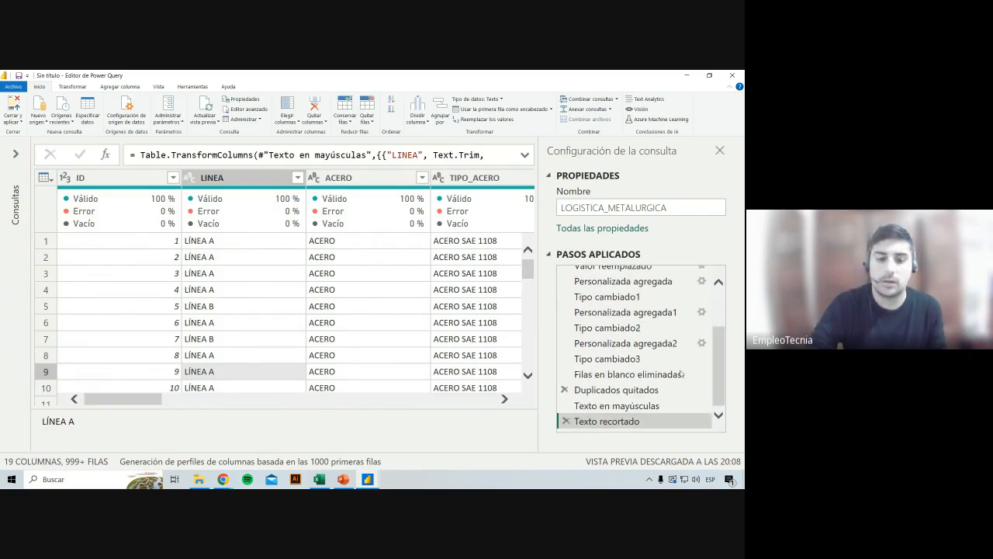
mouse_move(105, 398)
mouse_down()
mouse_move(325, 403)
mouse_move(105, 400)
mouse_up()
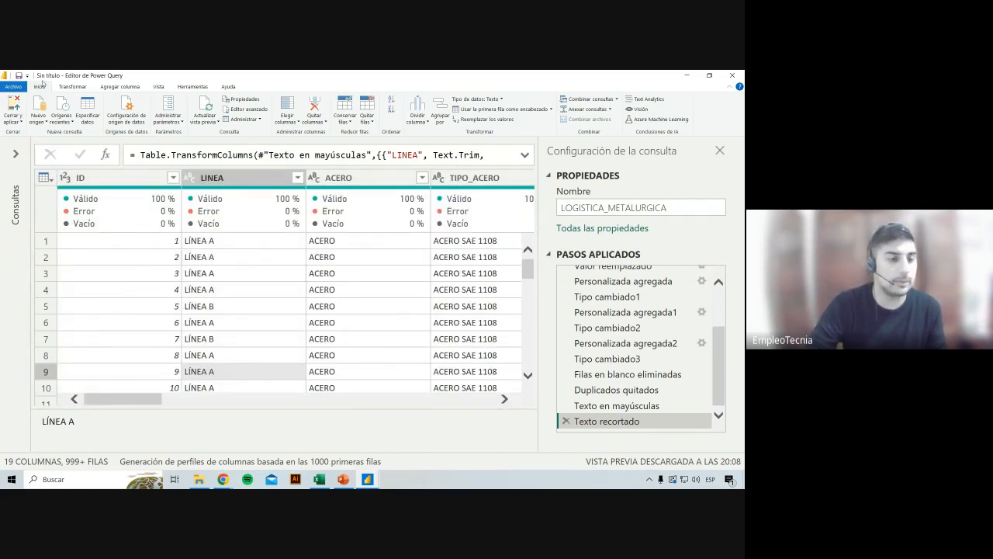
click(21, 105)
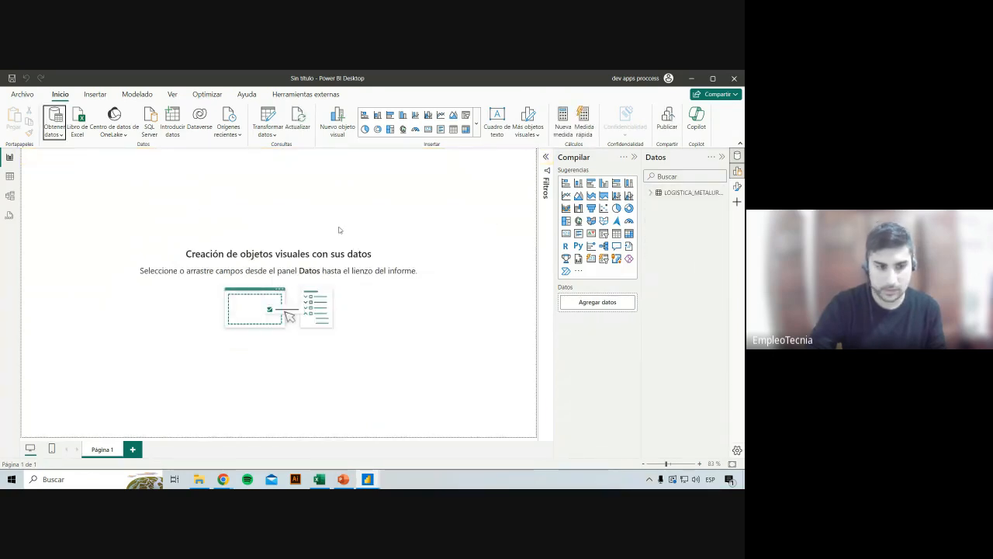
Save the report as LOGISTICA_METALURGICA in the POWER BI CCU - GRUPO 3 folder.
click(12, 78)
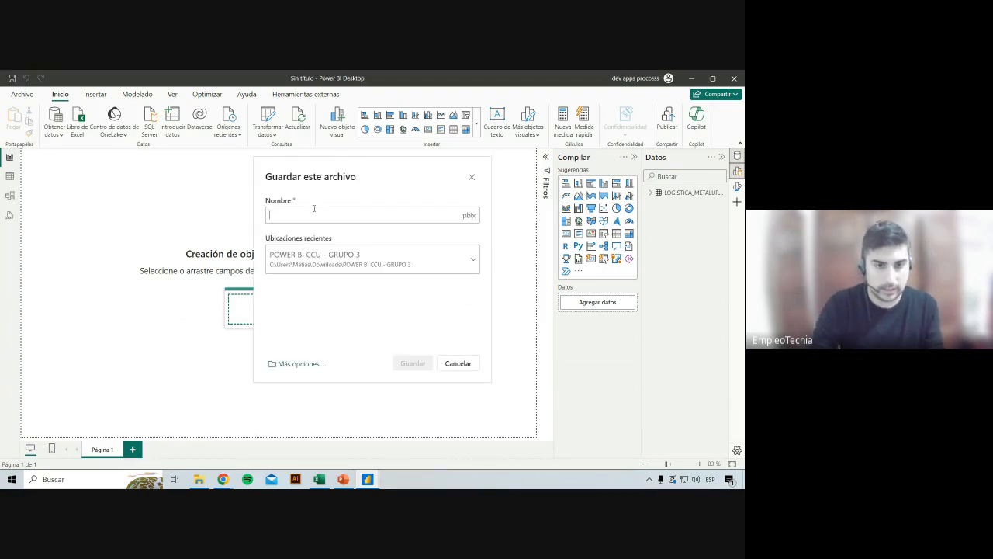
text(LOGISTICA_META)
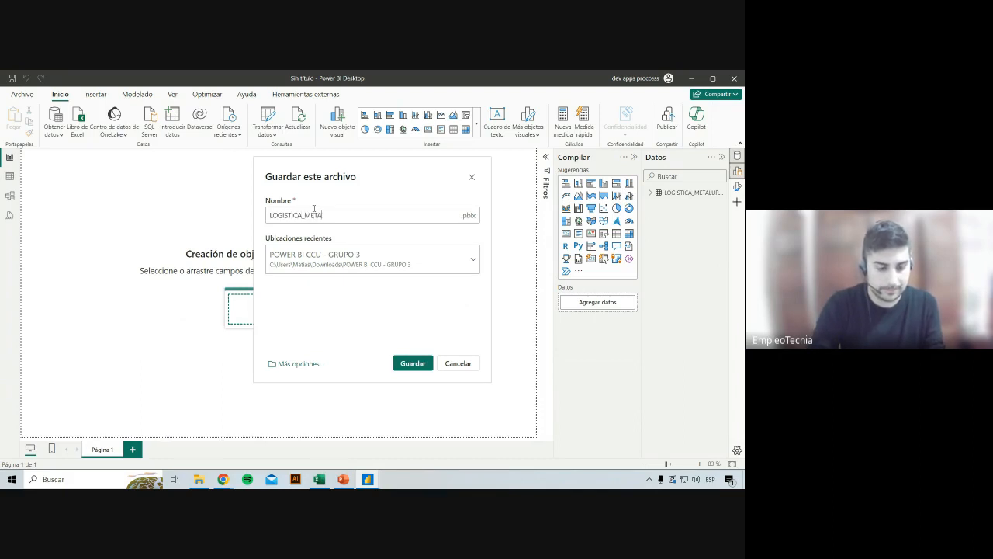
text(LURGICA)
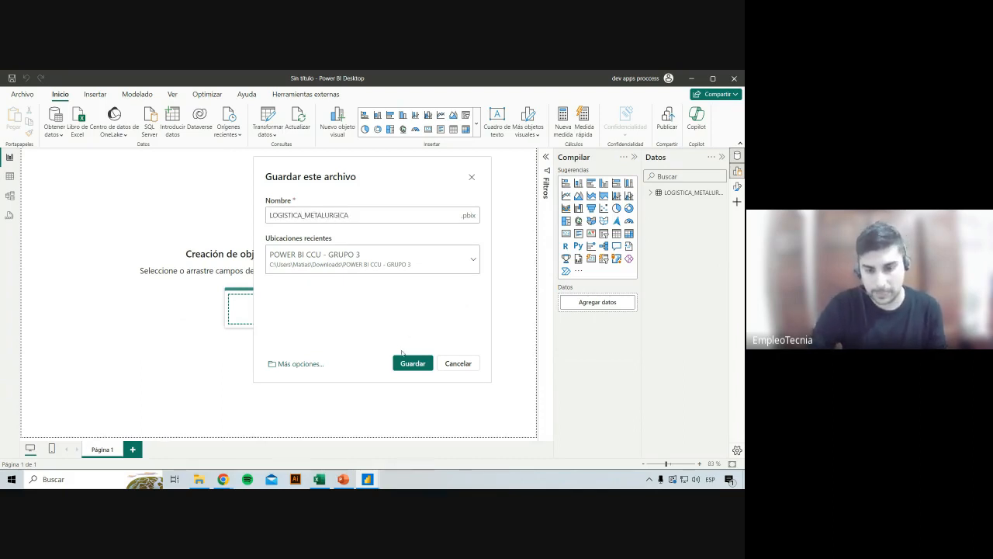
click(411, 363)
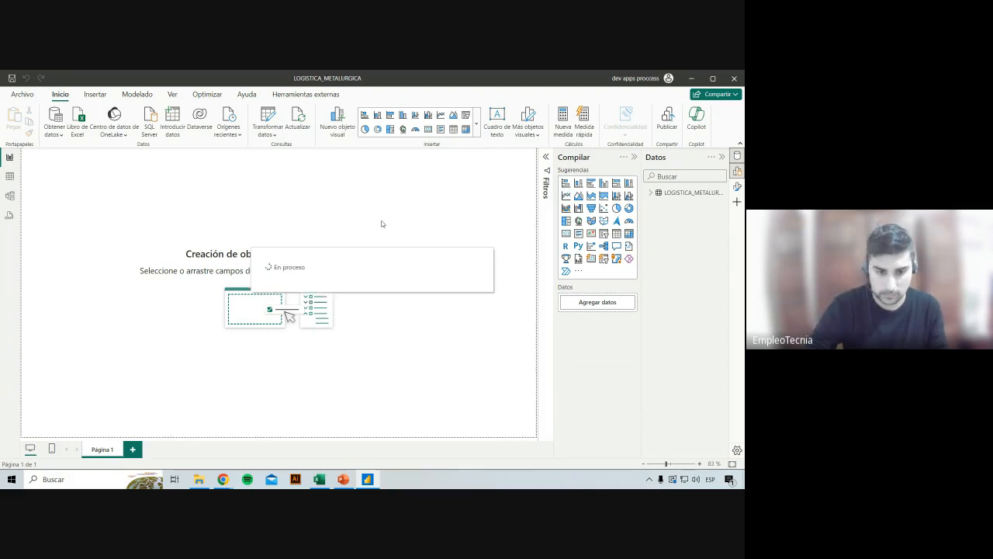
Expand the LOGISTICA_METALURGICA table's field list and look over its rows in the table view.
click(651, 193)
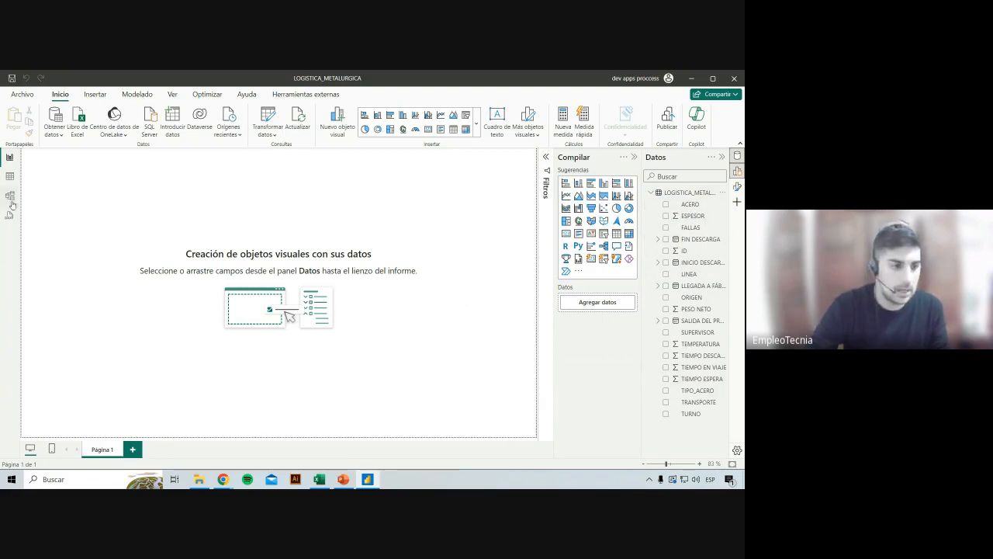
click(10, 176)
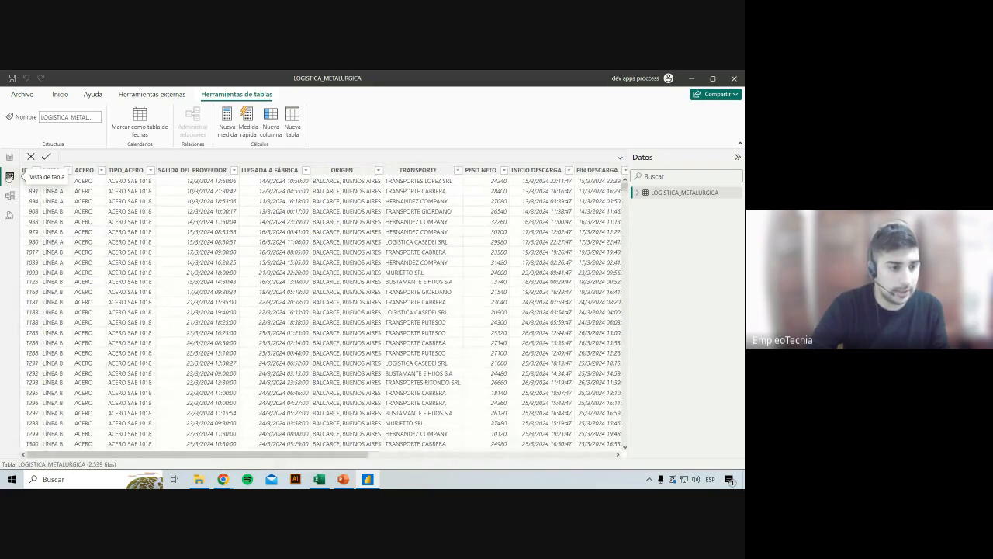
drag(74, 455, 70, 423)
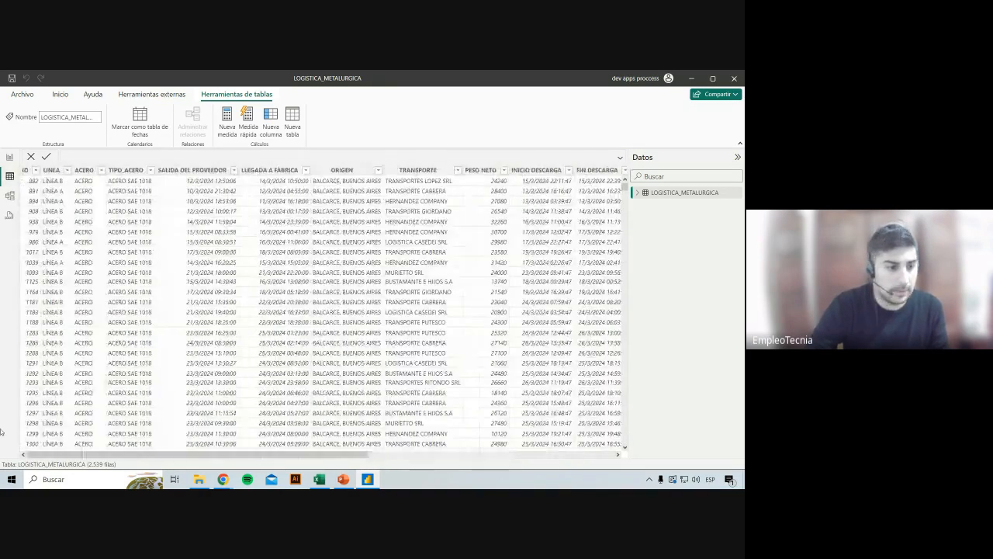
In the model view, move the LOGISTICA_METALURGICA table card toward the middle and lengthen it to show more fields.
click(10, 194)
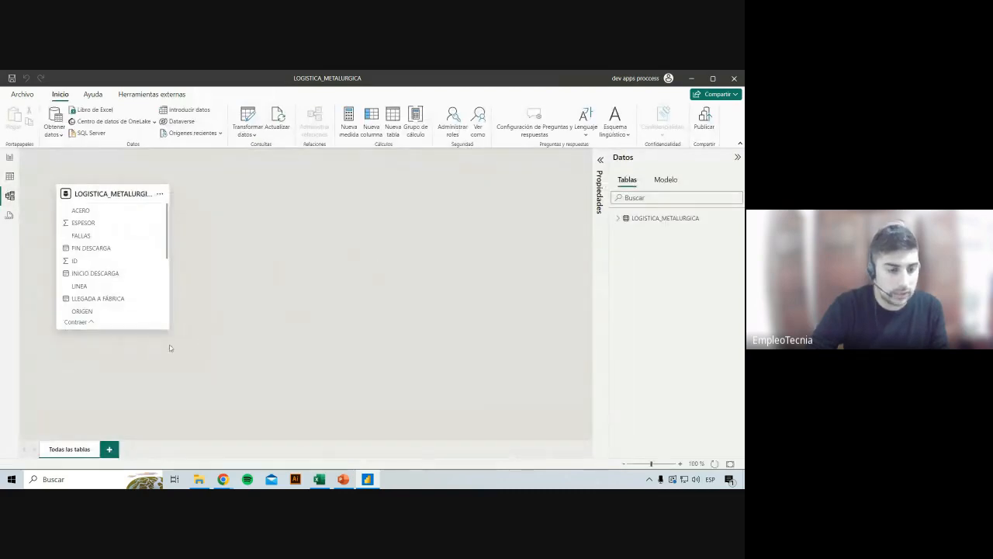
drag(107, 194, 240, 190)
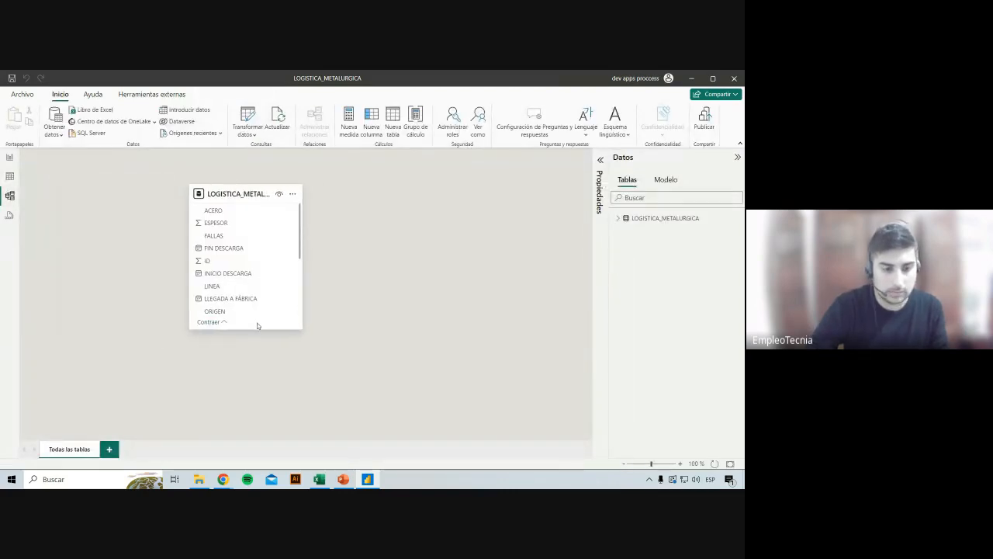
drag(259, 329, 251, 425)
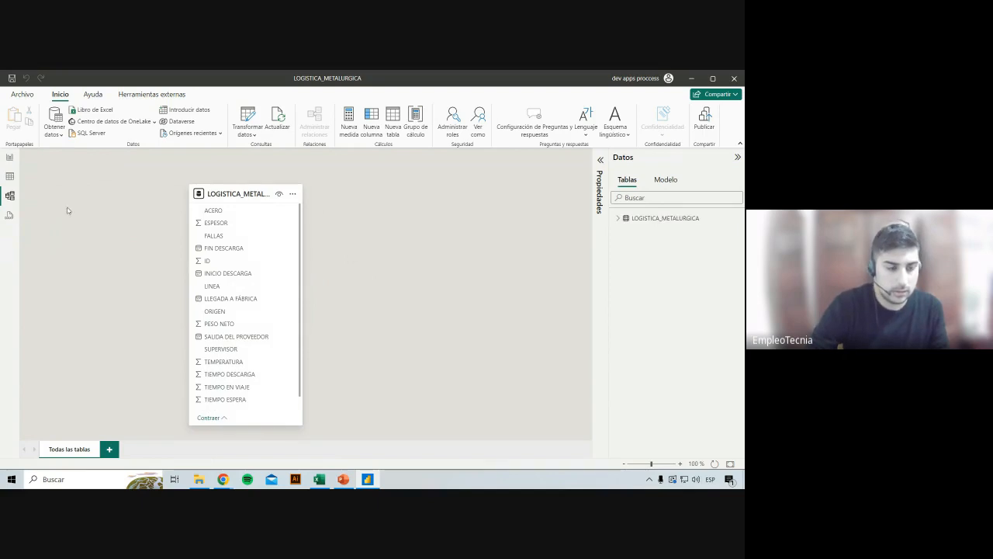
Return to the report view and rename the page Página 1 as BÚSQUEDAS.
click(9, 156)
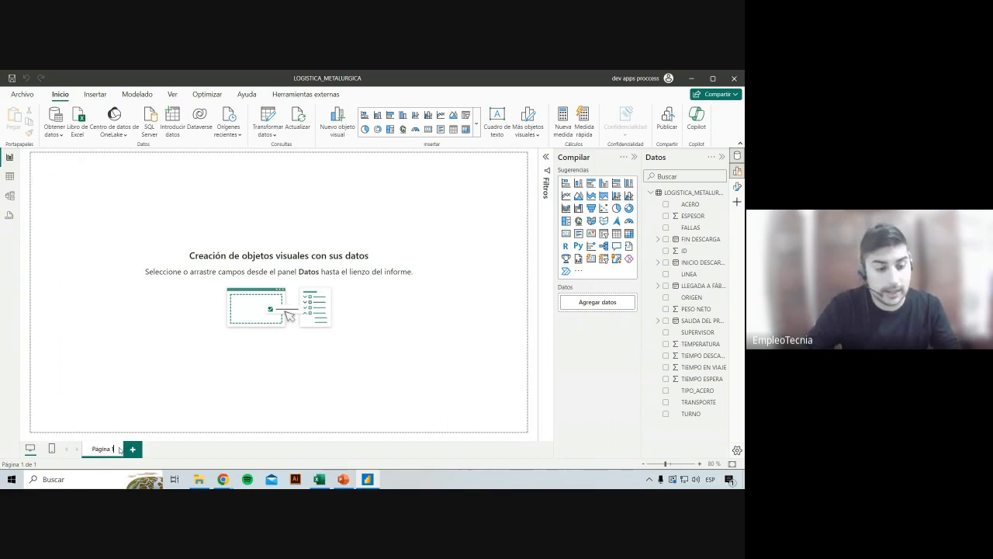
drag(66, 448, 6, 441)
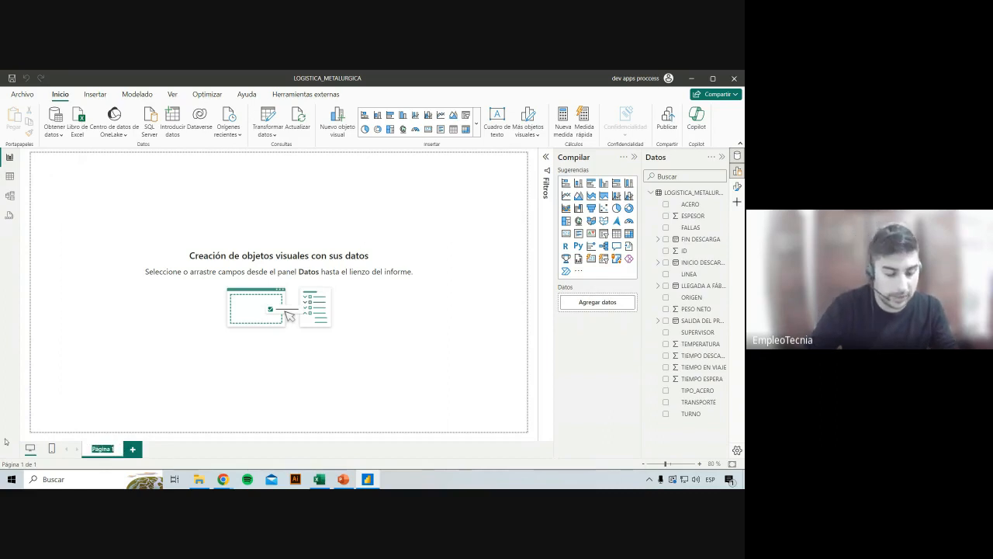
text(E)
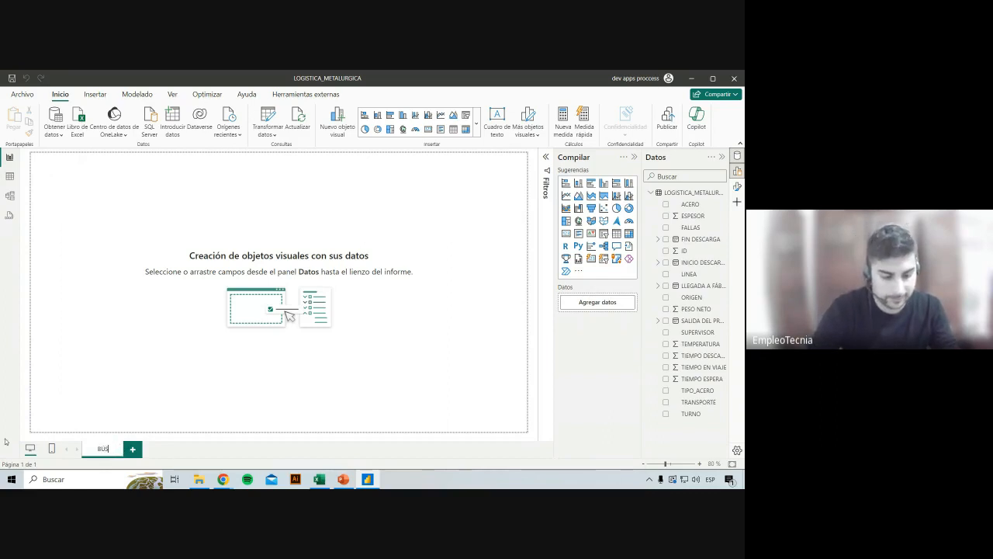
text(ÚSQUEDAS)
key(Return)
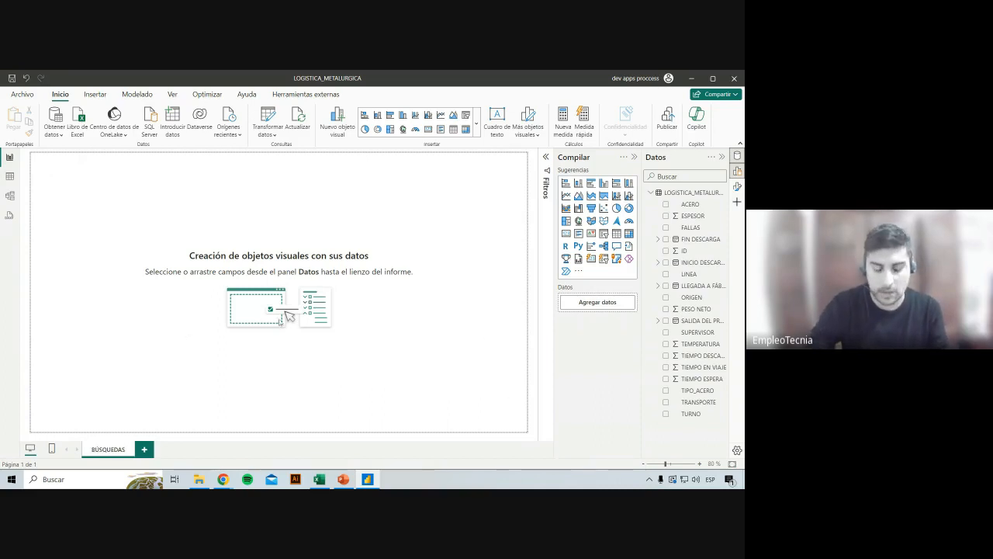
Insert a table visual and enlarge it to the full page width, reaching the bottom edge with a free strip above.
click(616, 233)
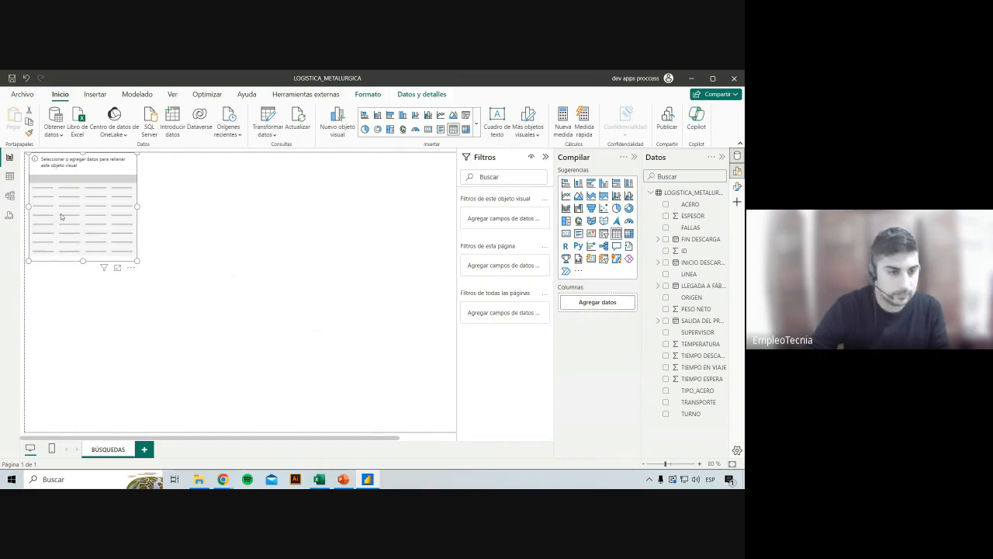
click(544, 157)
drag(133, 248, 531, 253)
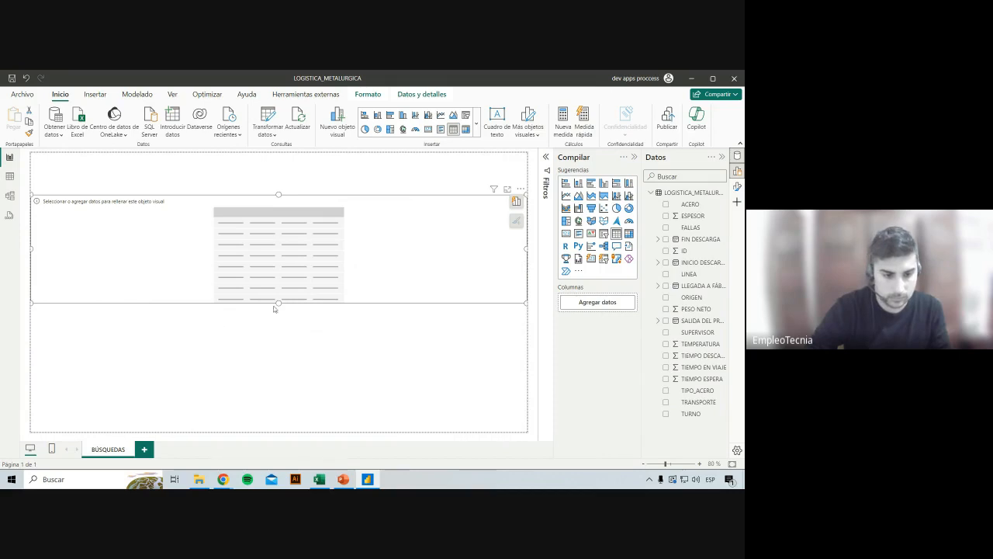
drag(274, 308, 281, 433)
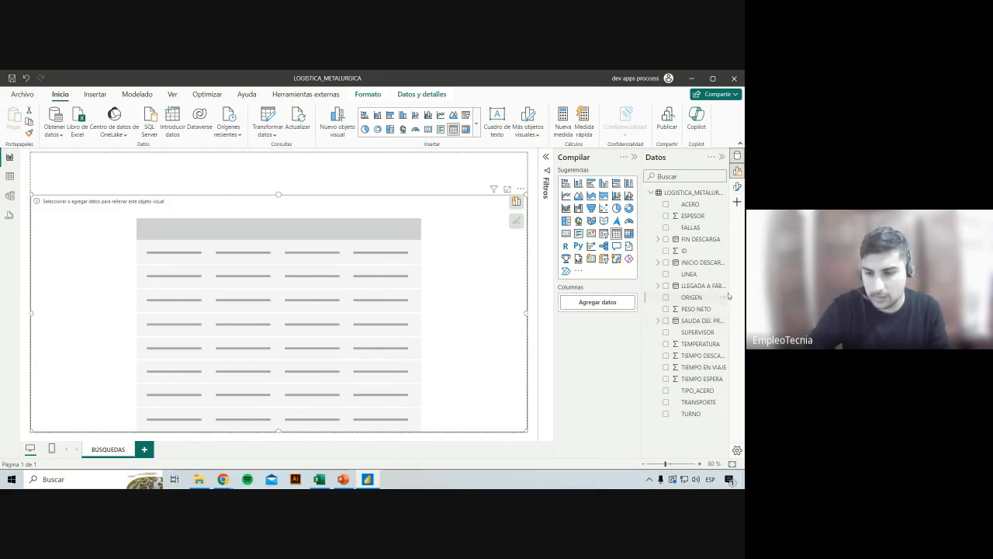
Add the ID, LINEA and TIPO_ACERO fields as columns of the table visual, and close the visual's suggestions.
drag(685, 251, 194, 295)
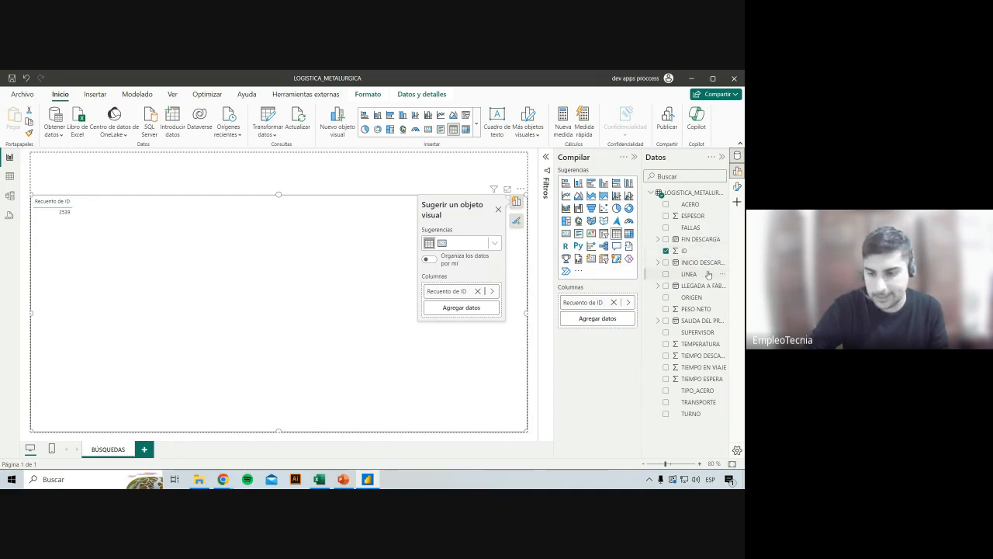
drag(708, 275, 304, 255)
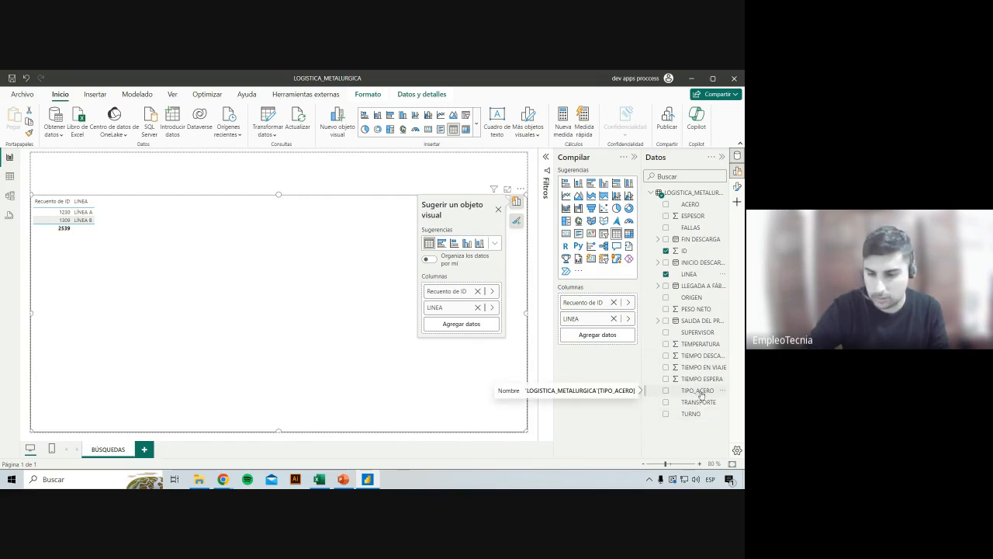
drag(697, 391, 233, 238)
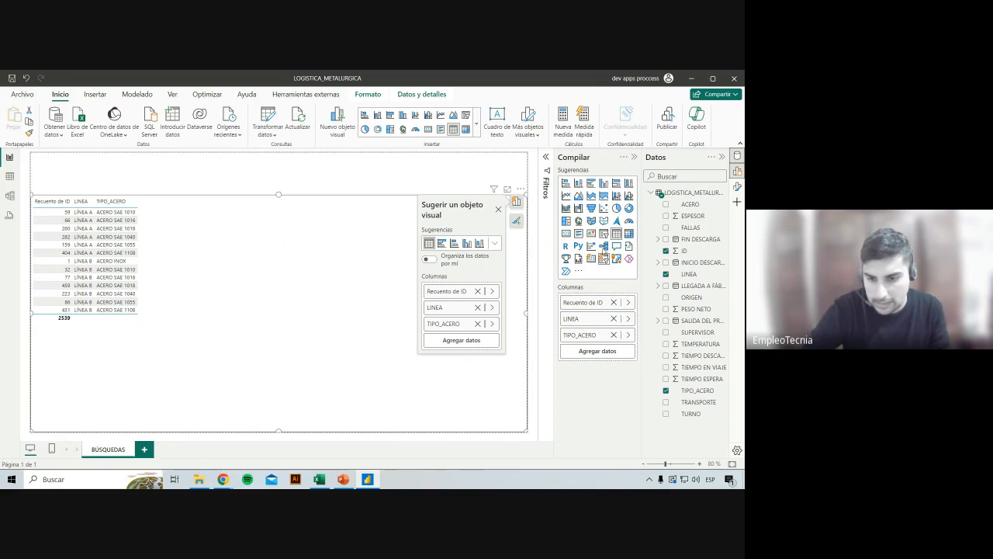
click(514, 202)
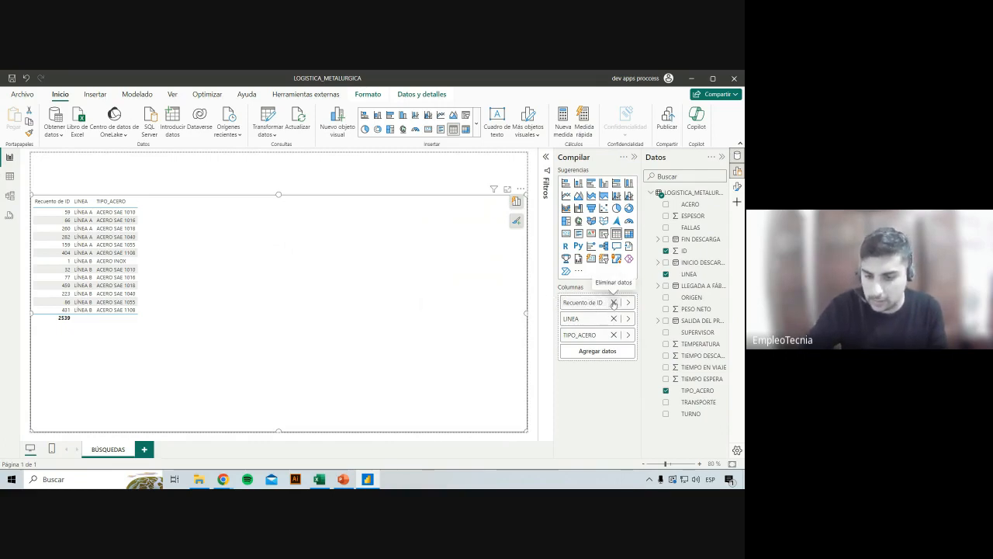
Set the ID column to No resumir so individual IDs are listed, and widen that column slightly in the table visual.
right_click(596, 306)
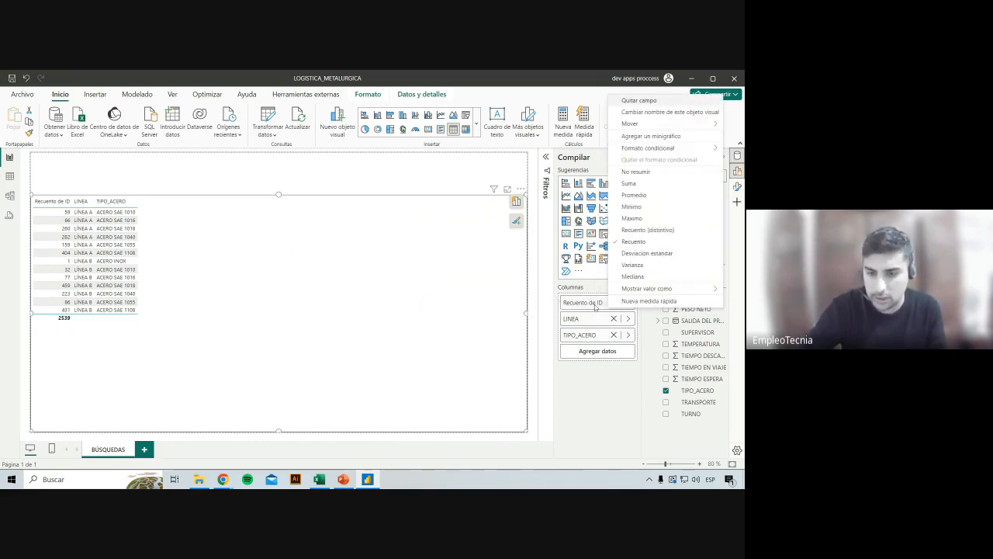
click(635, 171)
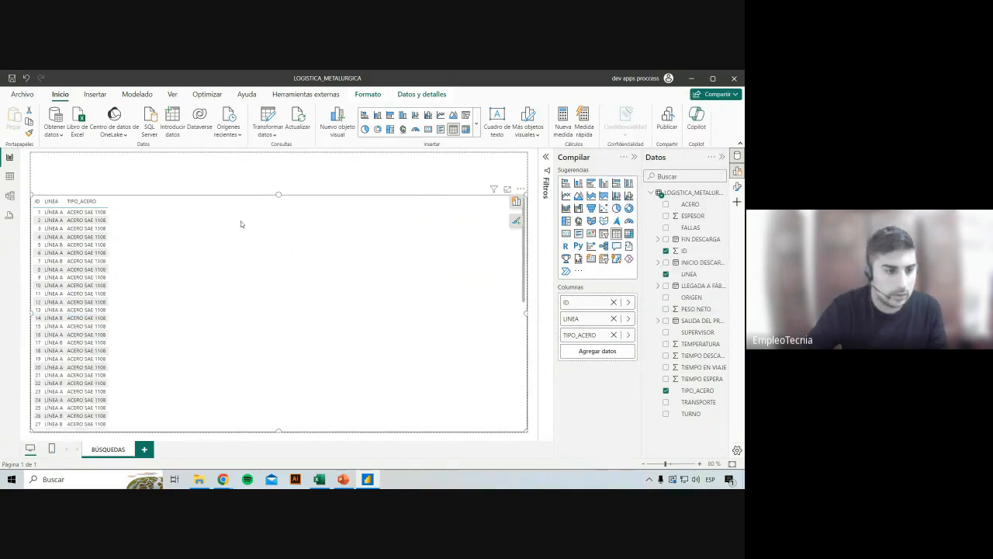
scroll(92, 226, down, 3)
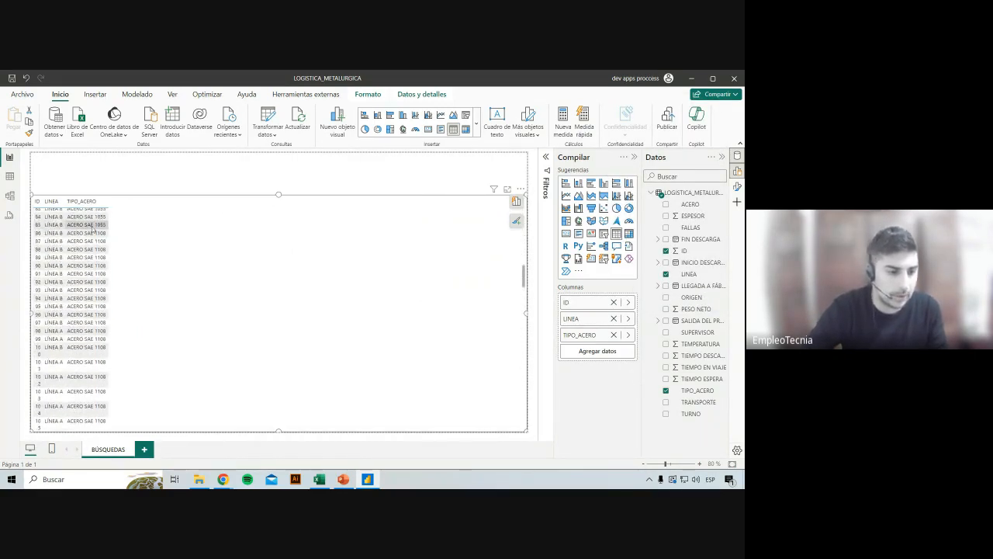
scroll(92, 230, up, 3)
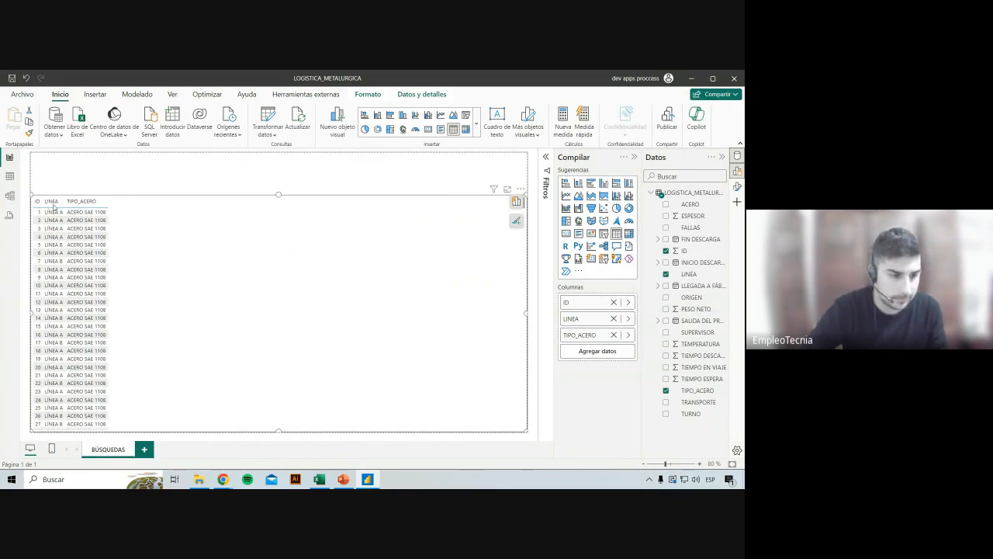
drag(41, 201, 47, 201)
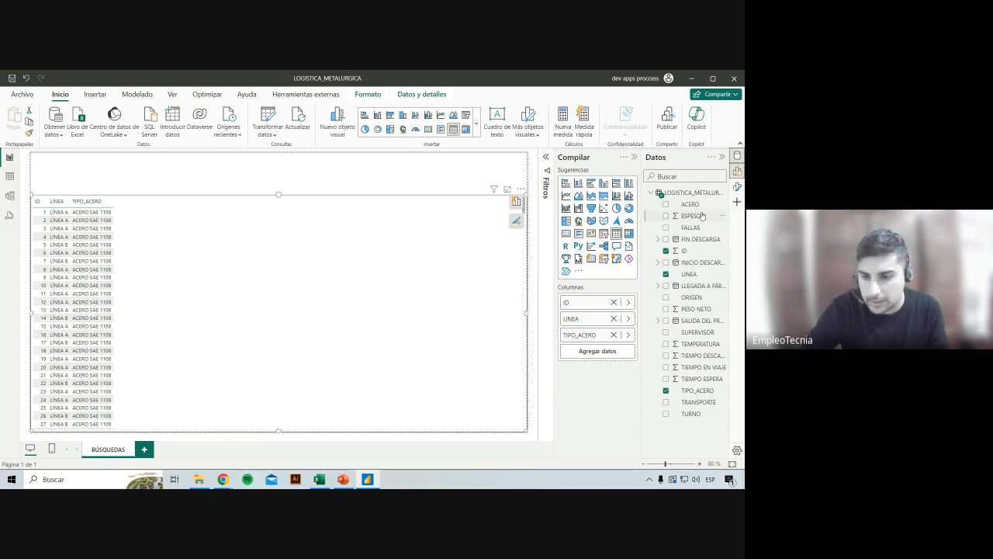
Add ORIGEN and SALIDA DEL PROVEEDOR to the table, showing the departure as a full date-time instead of a date hierarchy.
click(700, 300)
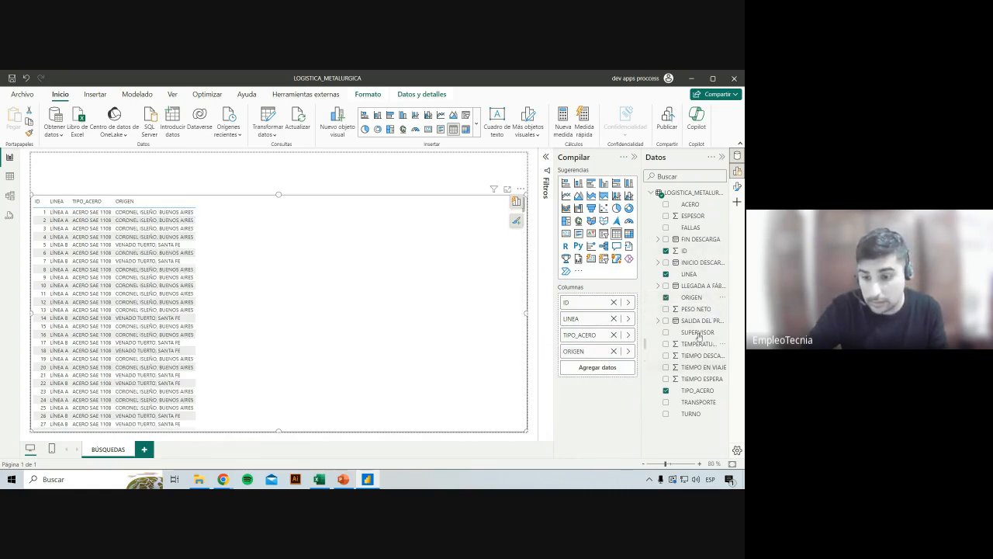
drag(699, 321, 603, 366)
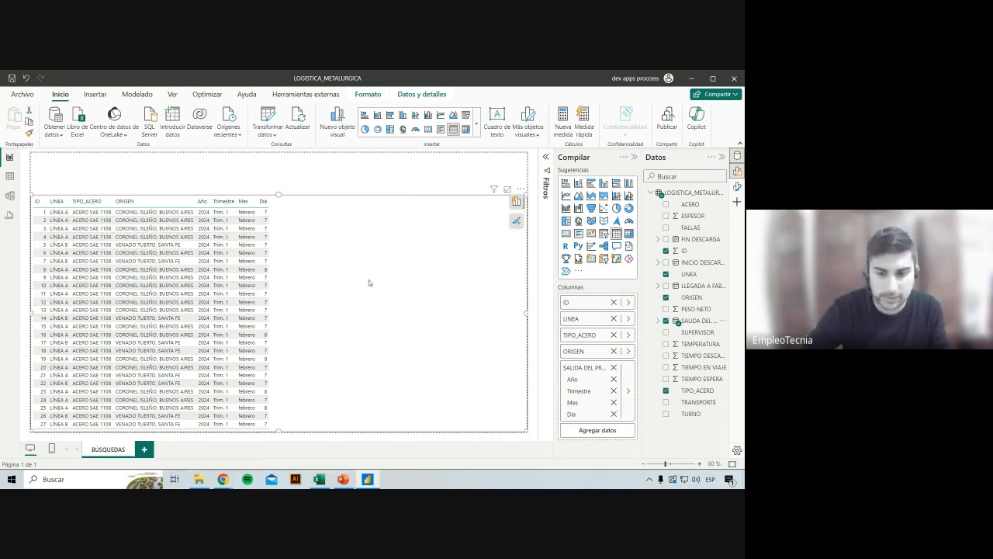
right_click(575, 369)
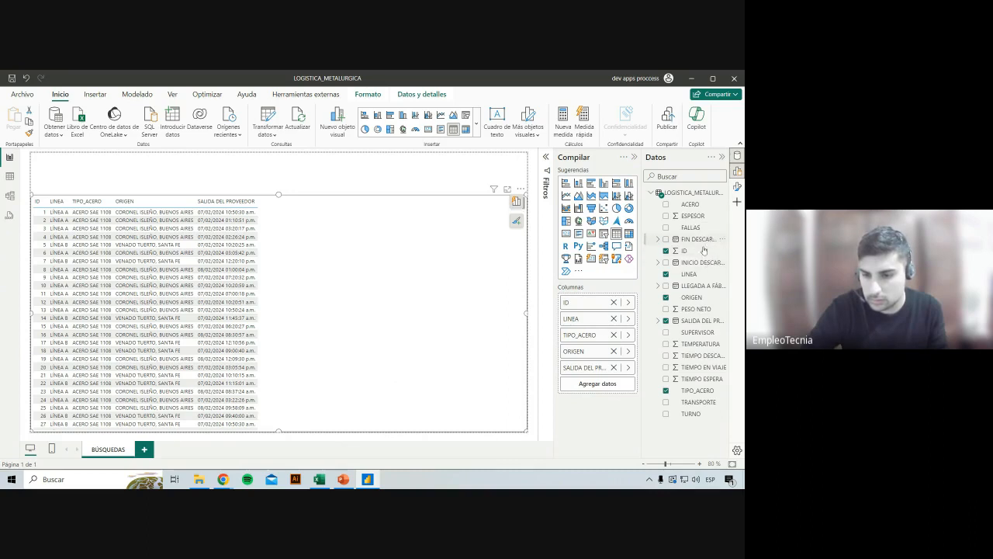
Add LLEGADA A FÁBRICA as the table's next column, shown as a plain date-time instead of a date hierarchy.
drag(696, 297, 609, 388)
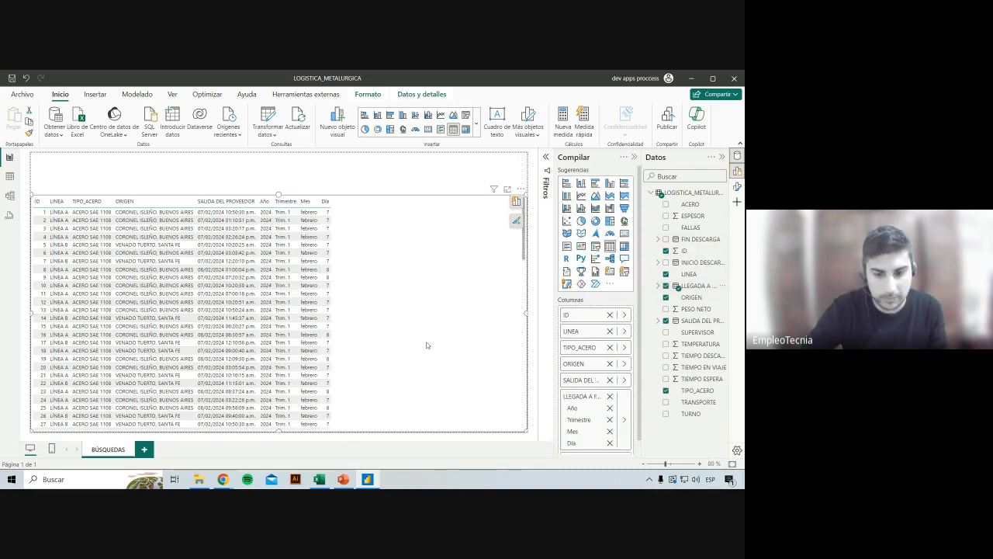
right_click(597, 399)
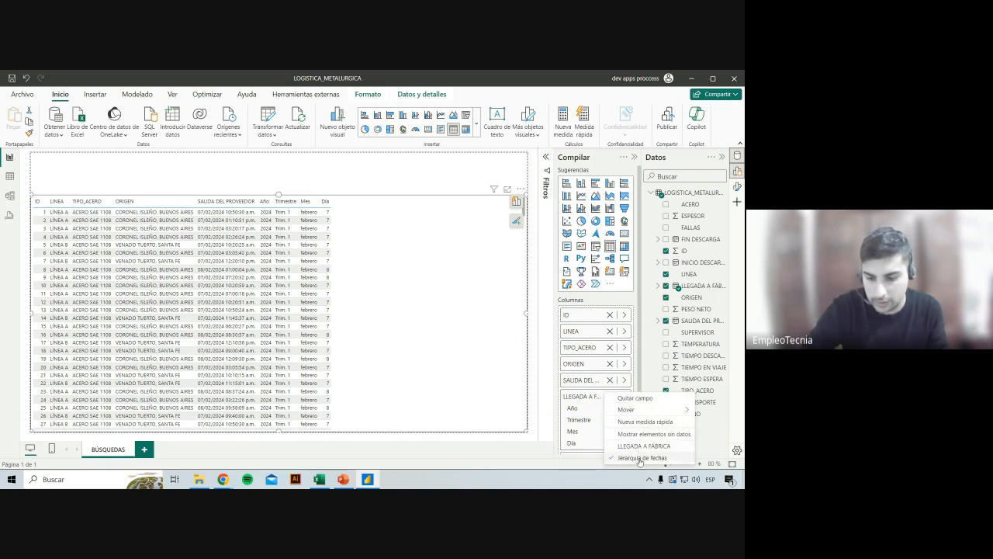
click(645, 446)
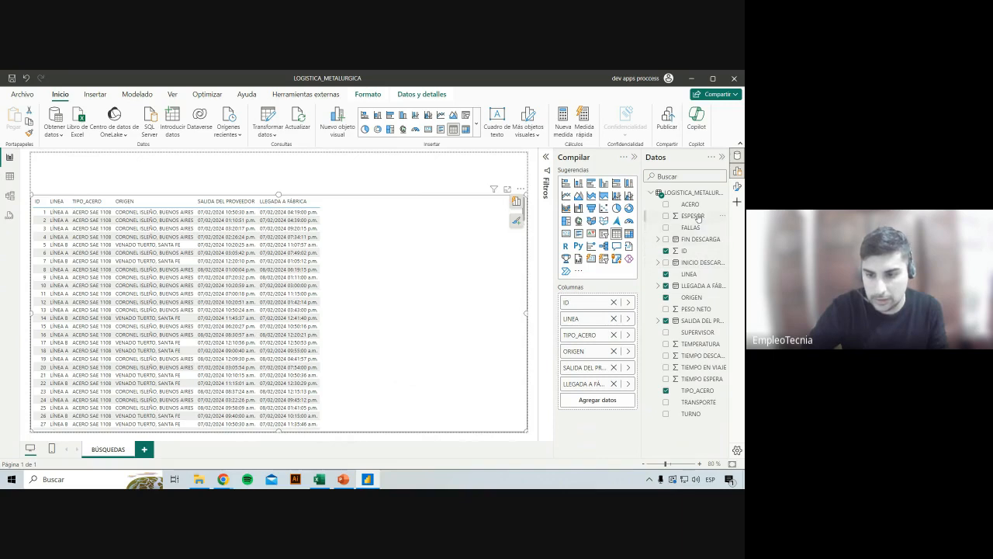
Add INICIO DESCARGA and FIN DESCARGA to the table, both shown as plain date-times instead of date hierarchies.
drag(696, 262, 602, 400)
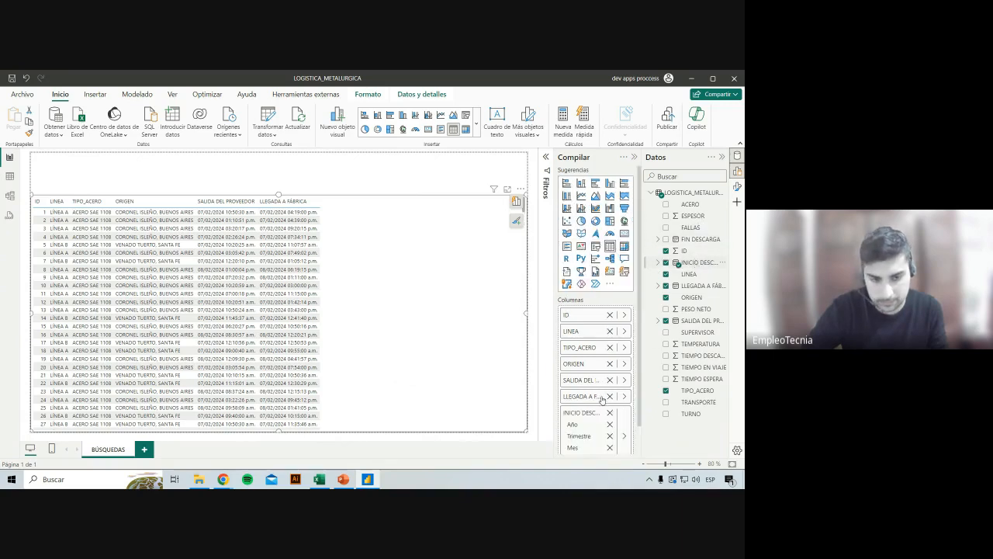
right_click(589, 412)
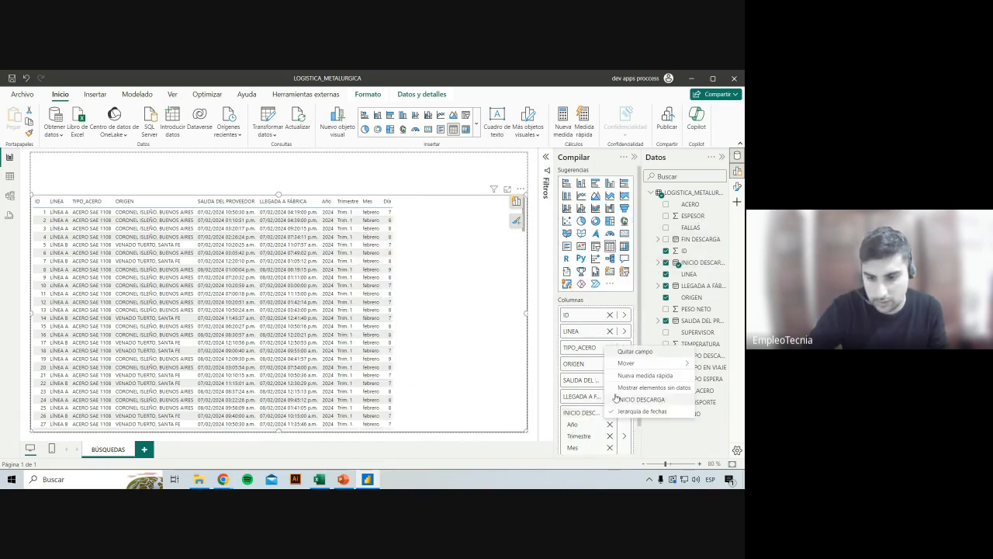
click(644, 398)
drag(700, 239, 605, 437)
right_click(604, 437)
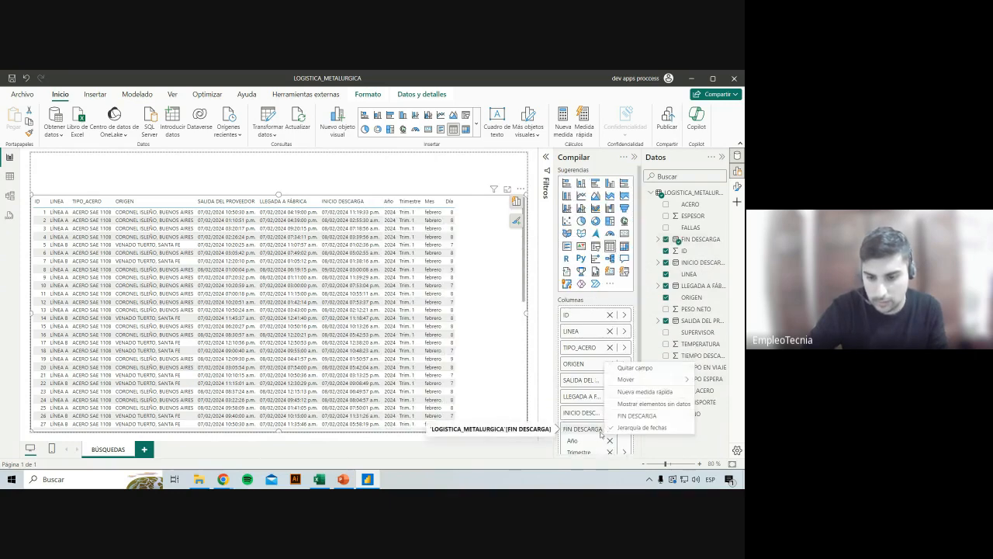
click(644, 413)
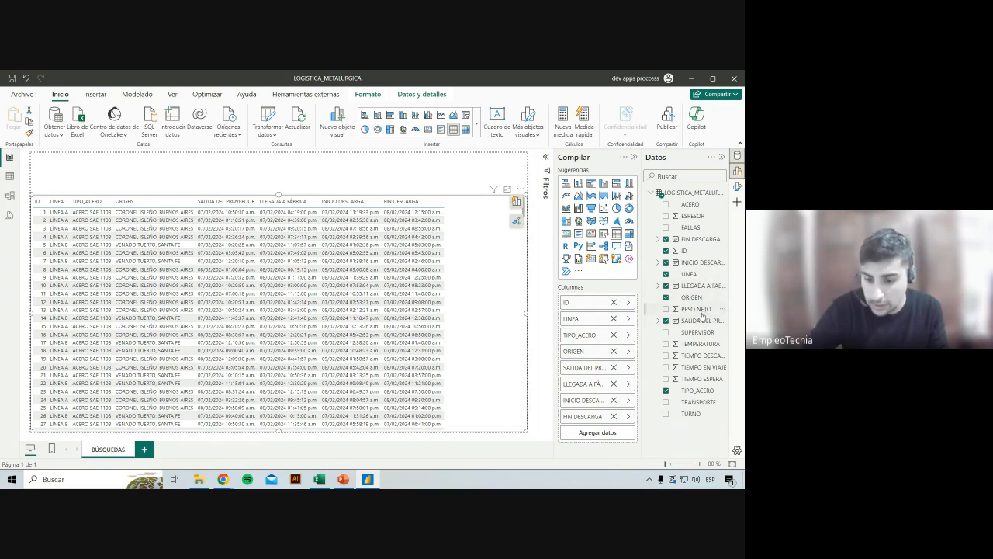
Add the PESO NETO and TURNO fields as the last columns of the table.
drag(701, 315, 601, 436)
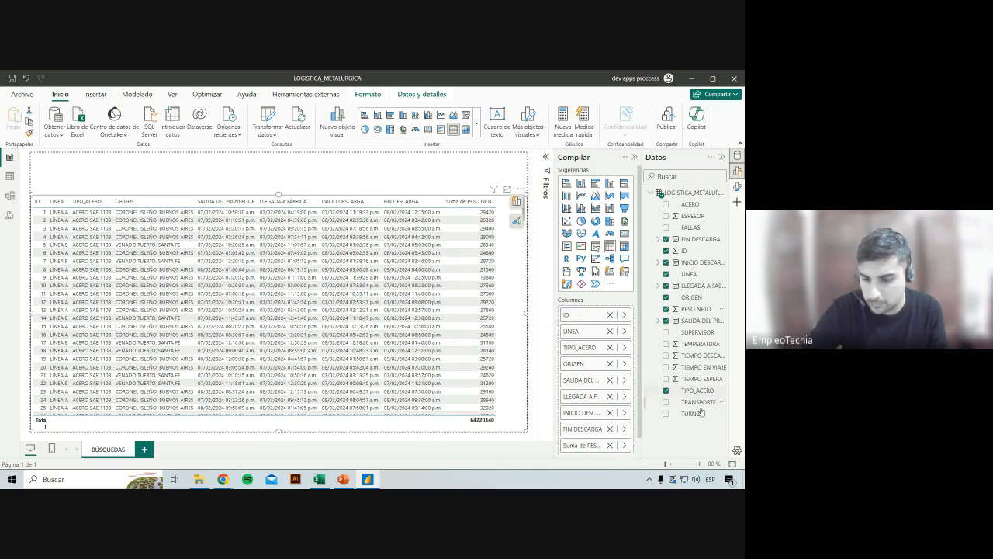
scroll(600, 400, down, 1)
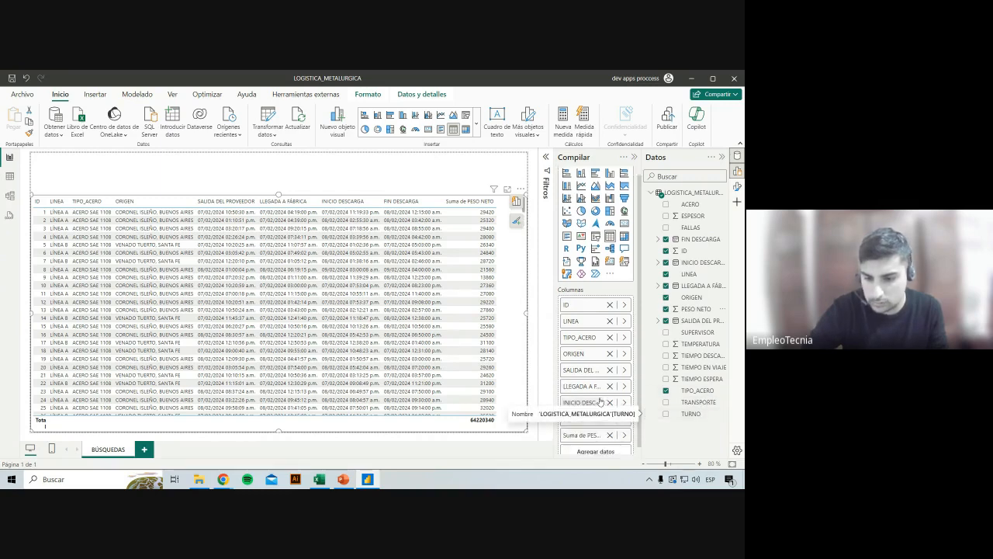
drag(703, 416, 624, 450)
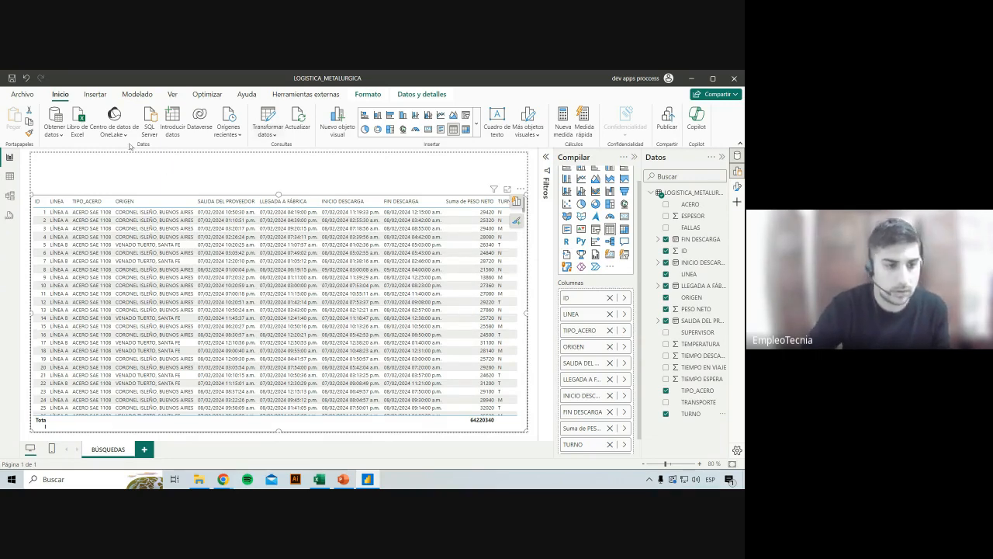
Widen the table's ID column slightly.
scroll(97, 242, down, 20)
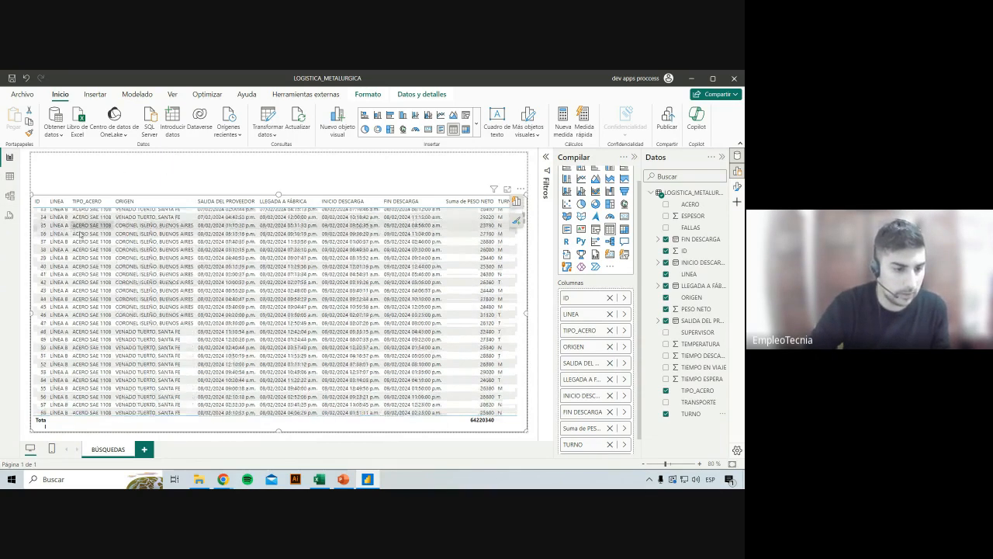
scroll(95, 243, up, 20)
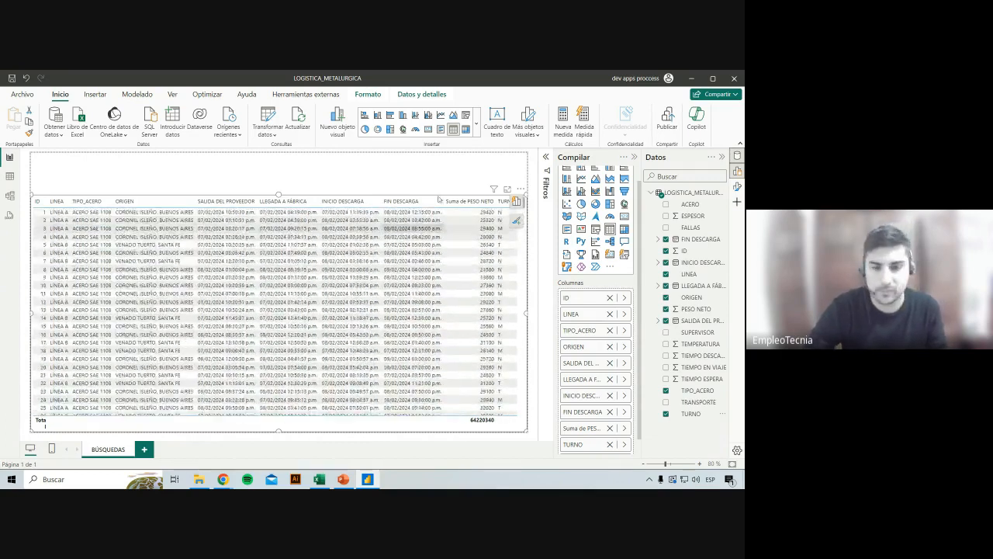
click(443, 171)
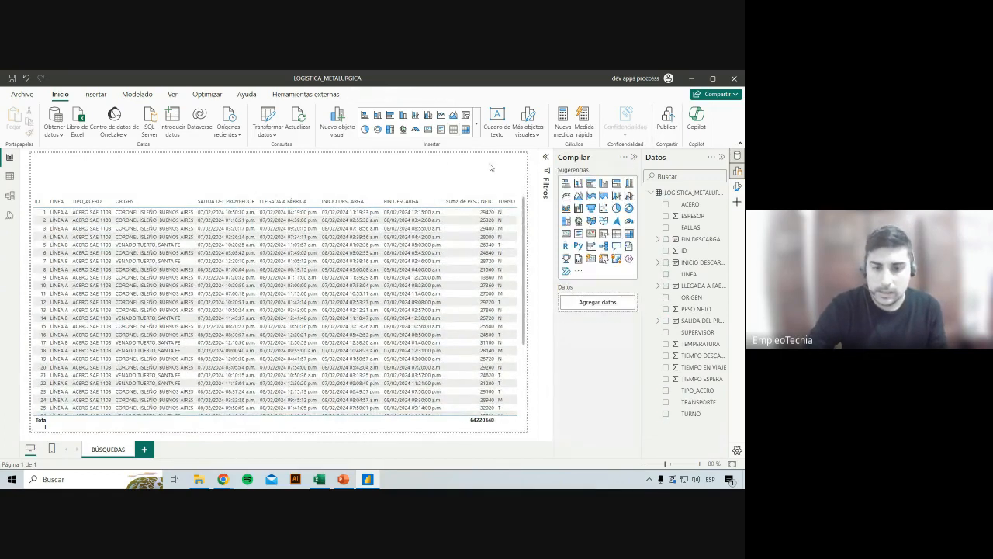
click(520, 223)
scroll(379, 275, down, 4)
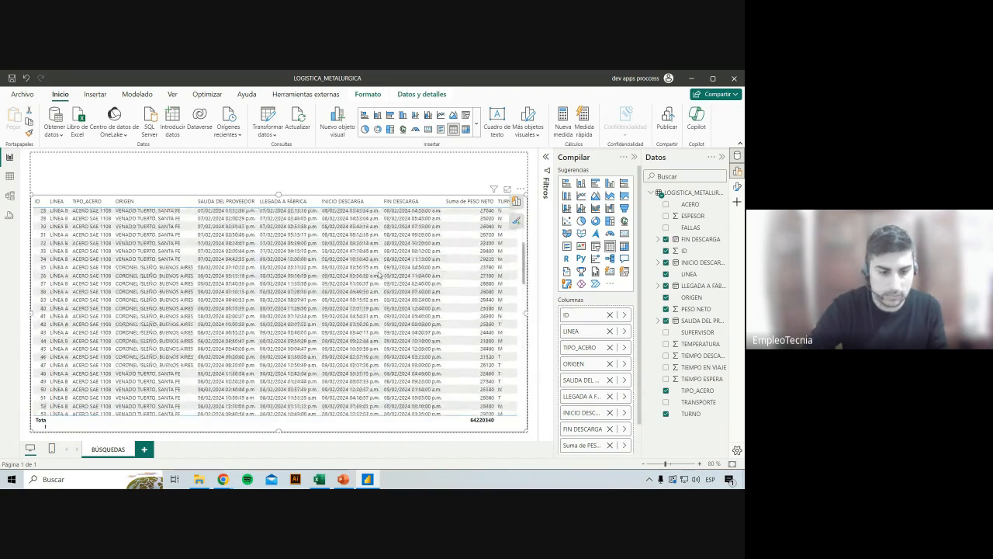
scroll(379, 276, up, 4)
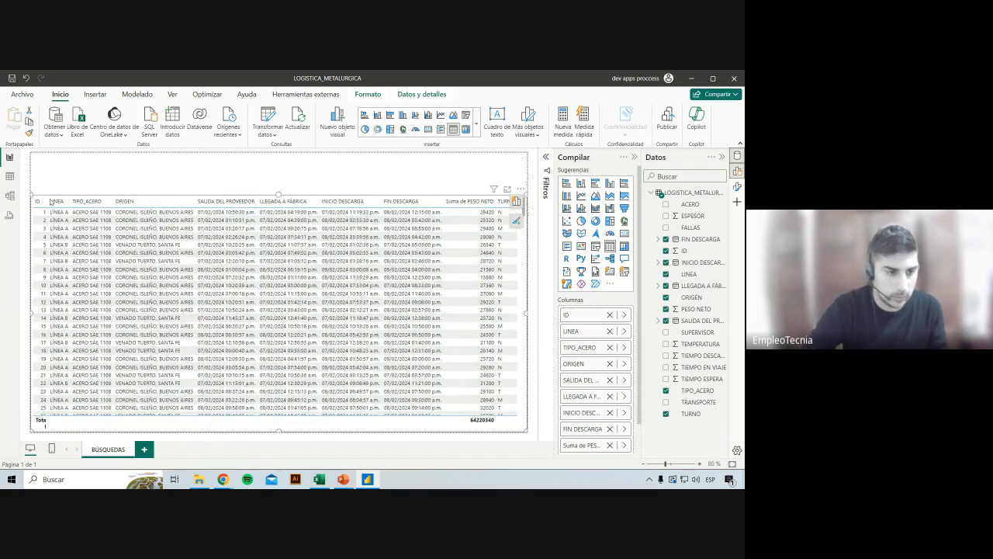
drag(45, 202, 50, 206)
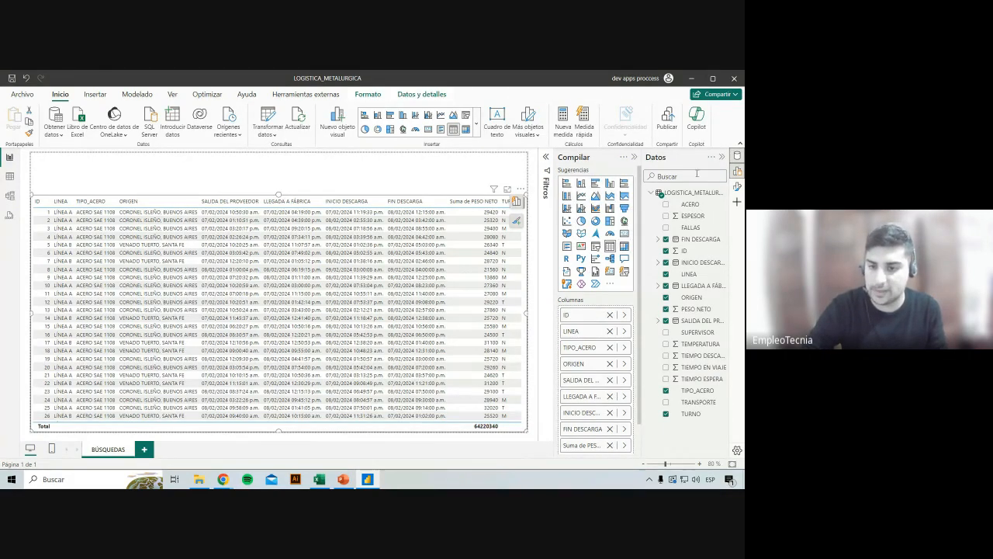
Format the table's column headers with a dark blue background and bold white text.
click(737, 188)
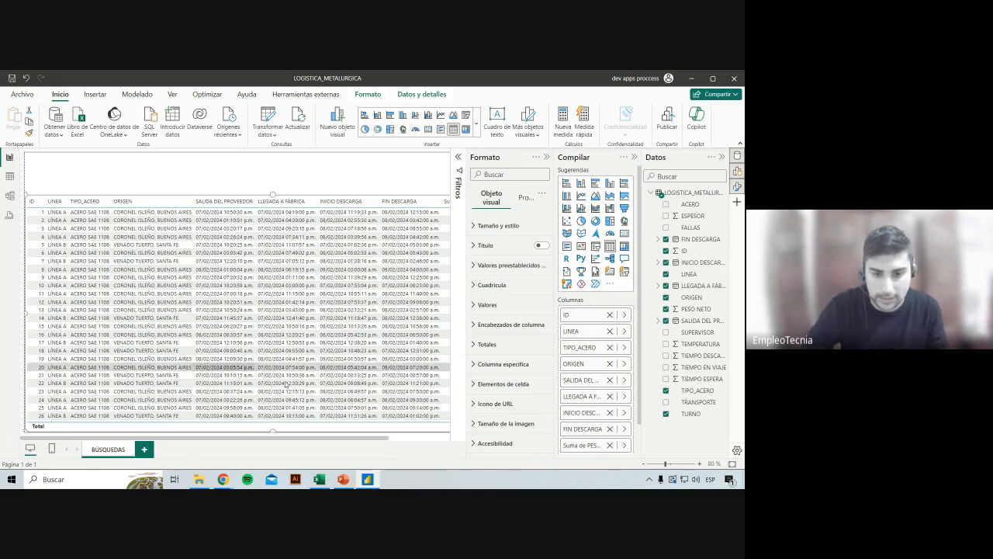
click(491, 324)
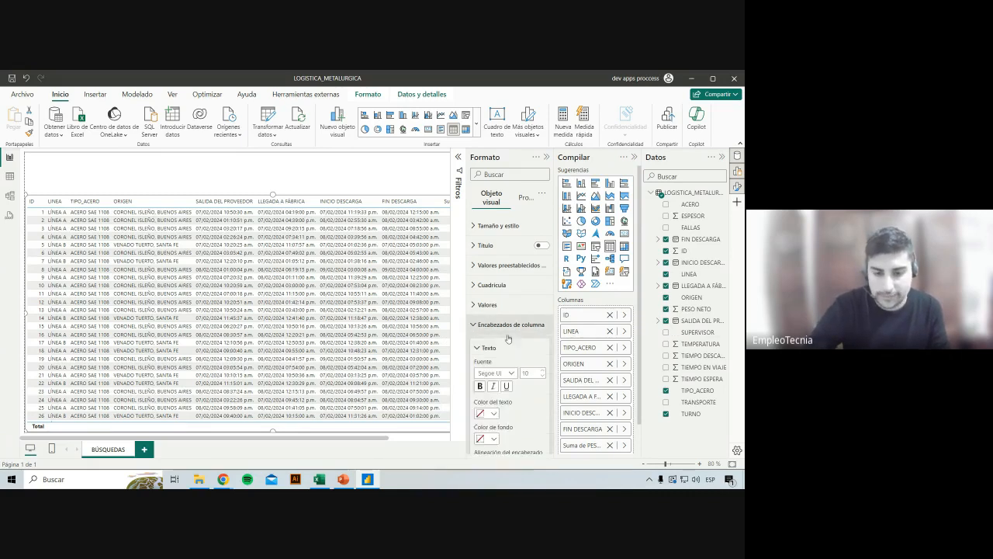
click(493, 439)
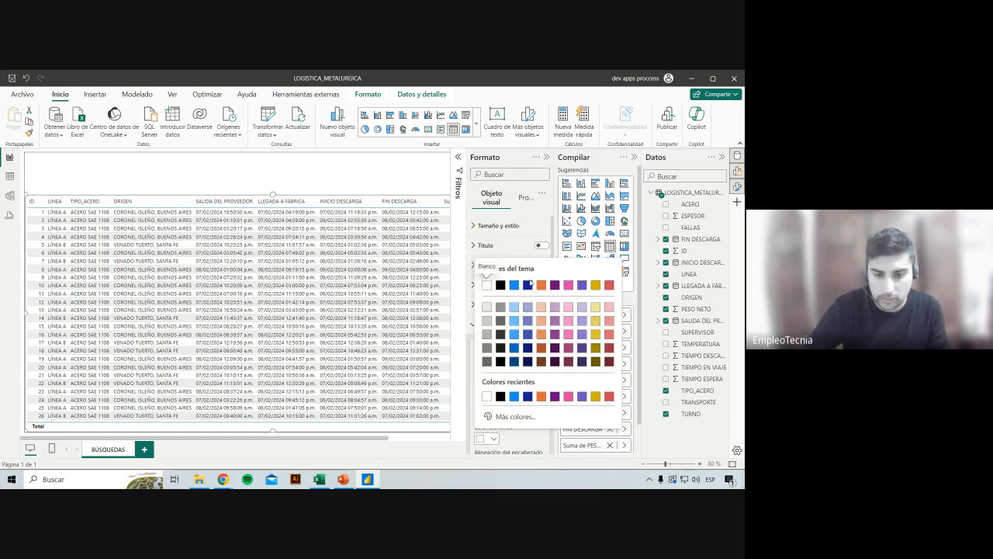
click(528, 285)
click(485, 412)
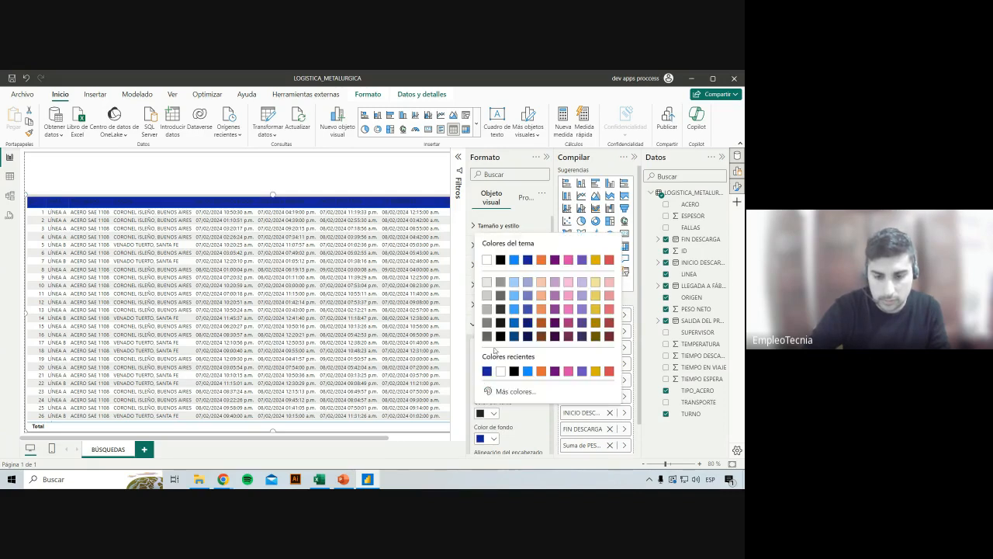
click(491, 266)
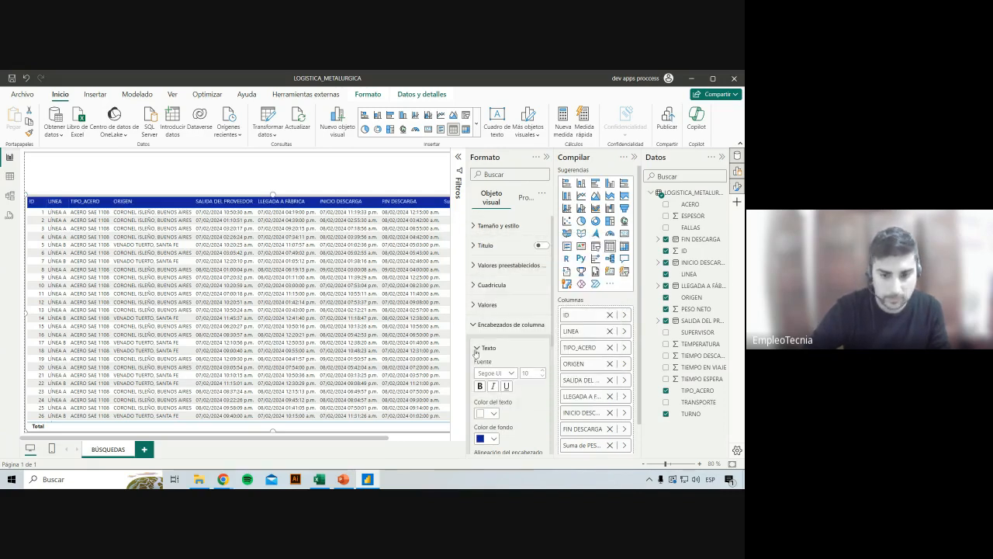
click(480, 386)
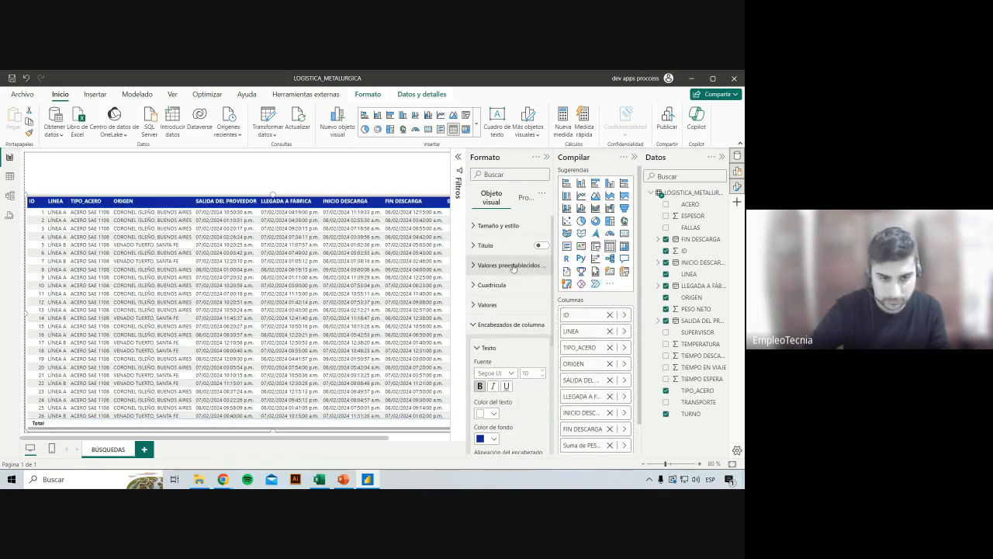
click(527, 321)
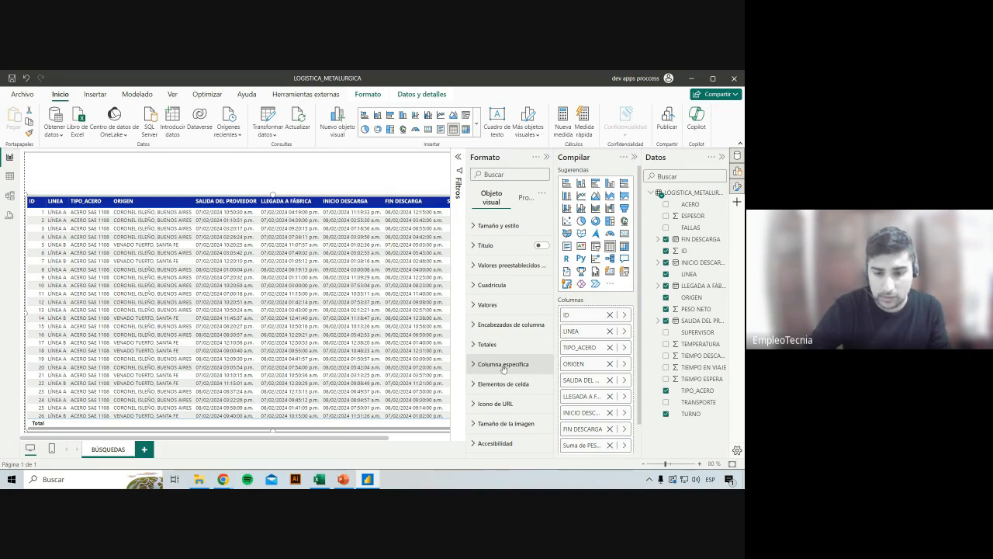
Set the alternate background colour of the table's values to light blue and close the formatting options.
click(487, 304)
scroll(498, 352, down, 2)
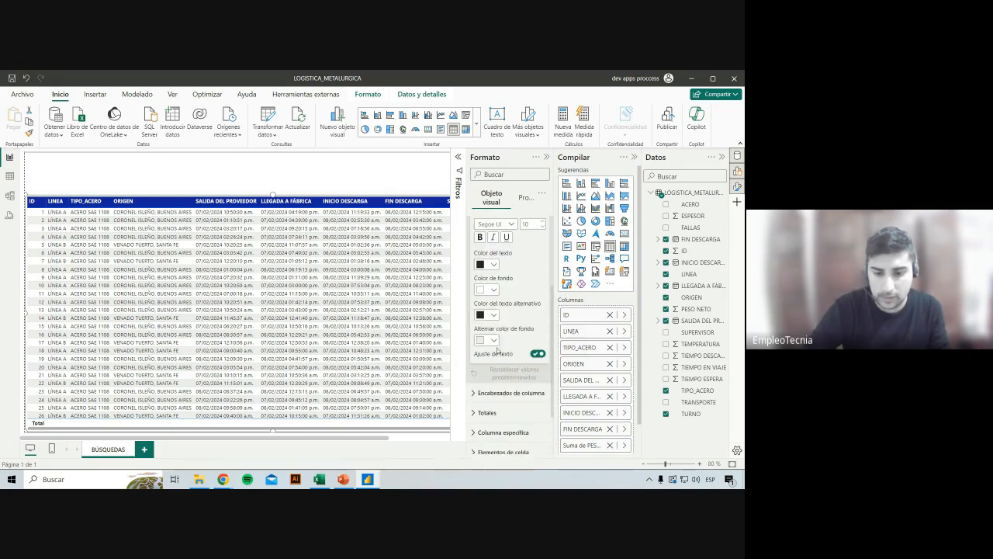
click(493, 342)
click(516, 209)
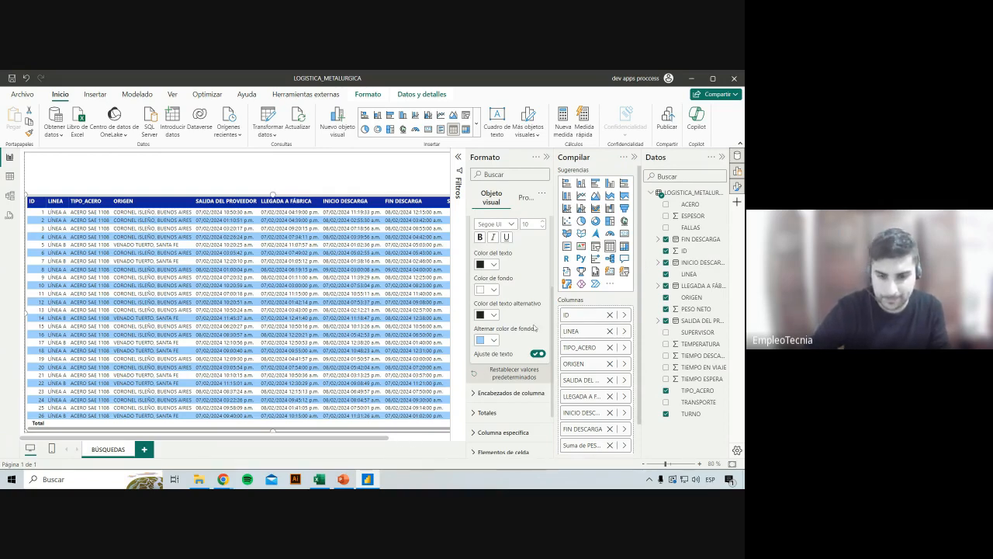
click(547, 158)
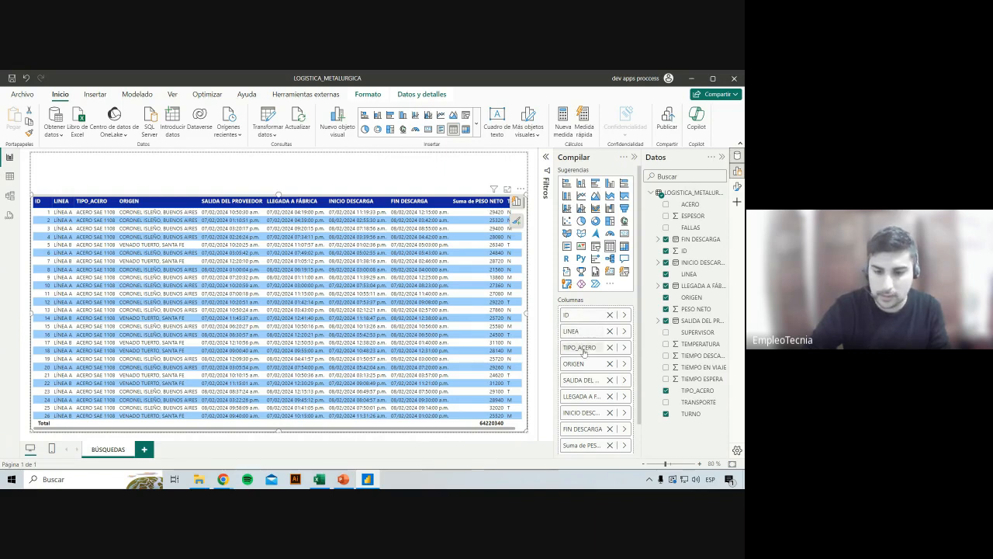
Rename the SALIDA DEL PROVEEDOR column in the table as SALIDA.
scroll(582, 401, down, 1)
scroll(583, 402, down, 1)
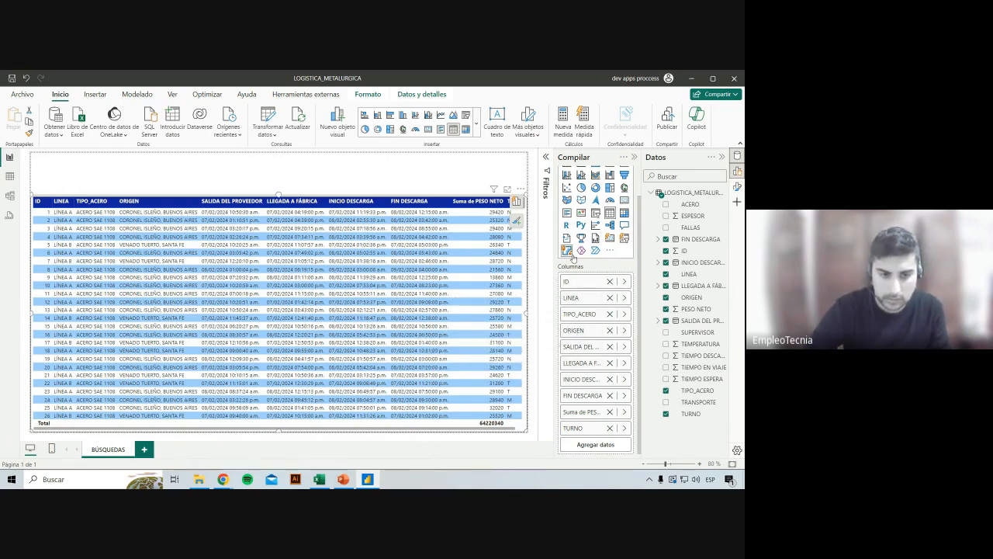
double_click(582, 349)
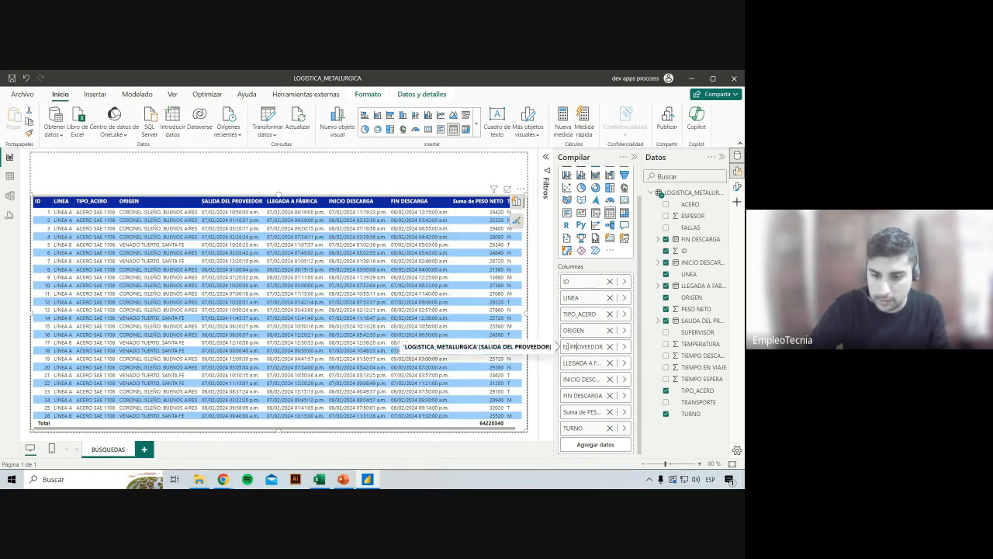
text(SALIDA D)
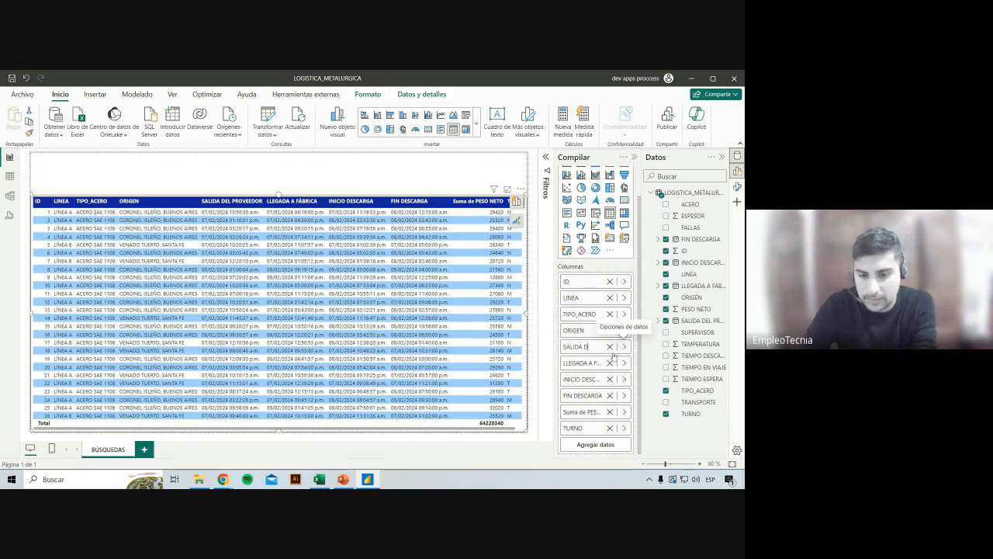
key(Return)
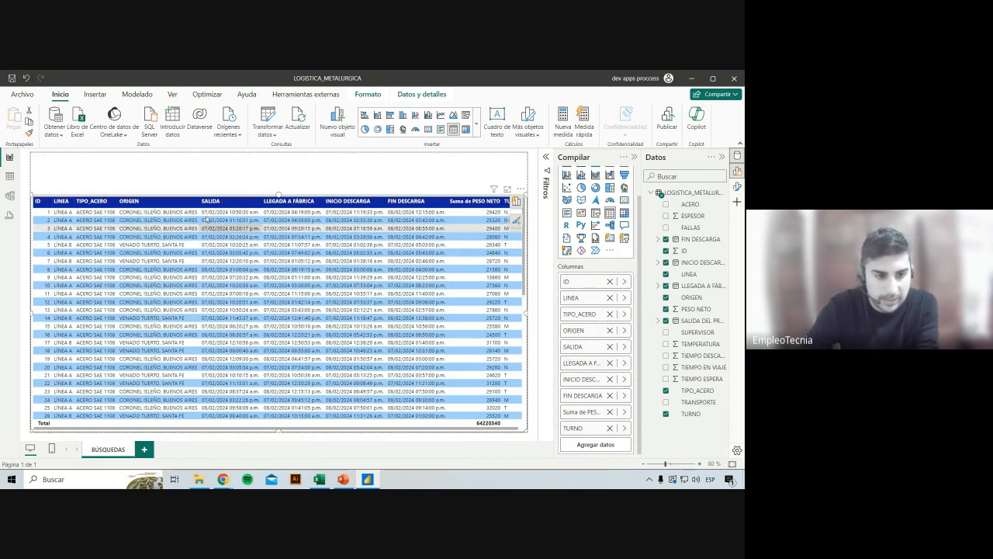
Shorten the name of the LLEGADA A FÁBRICA column in the table to LLEGADA.
key(BackSpace)
key(BackSpace)
key(BackSpace)
key(BackSpace)
key(BackSpace)
key(BackSpace)
key(BackSpace)
key(BackSpace)
key(BackSpace)
key(BackSpace)
click(576, 380)
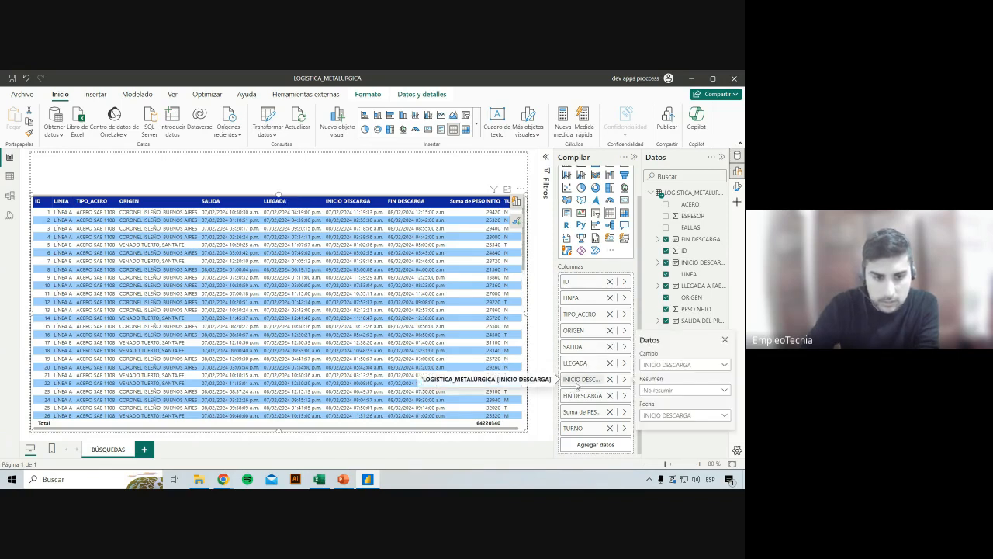
double_click(587, 410)
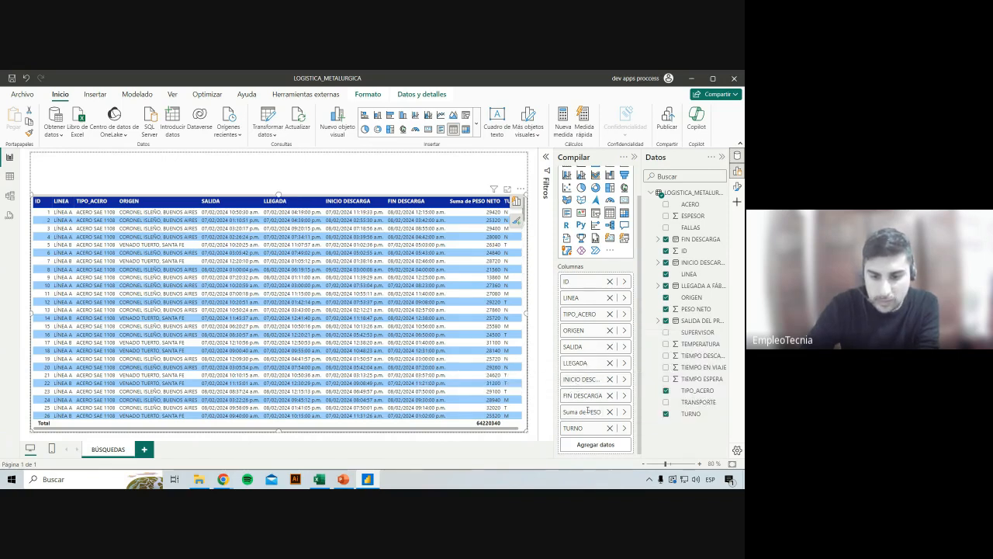
drag(574, 412, 460, 416)
key(BackSpace)
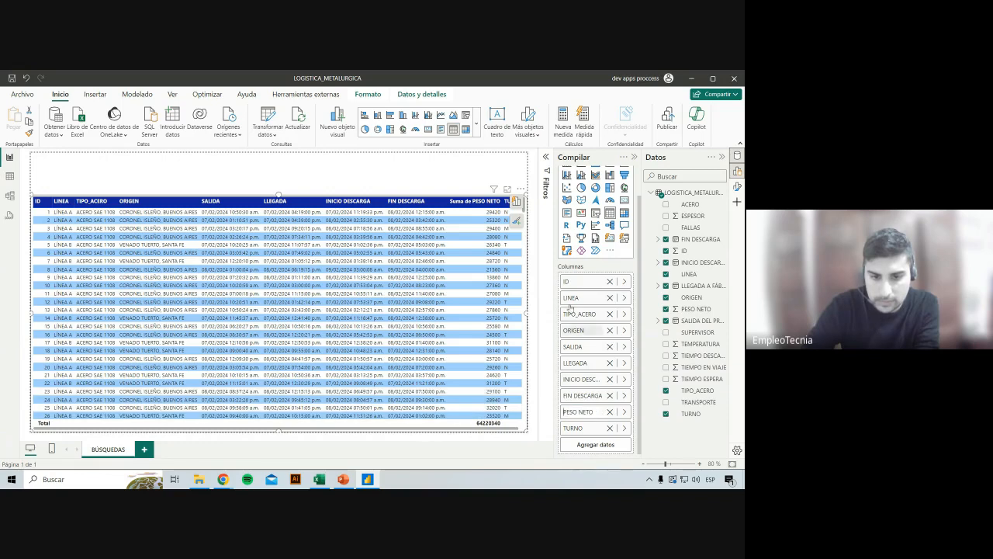
click(476, 171)
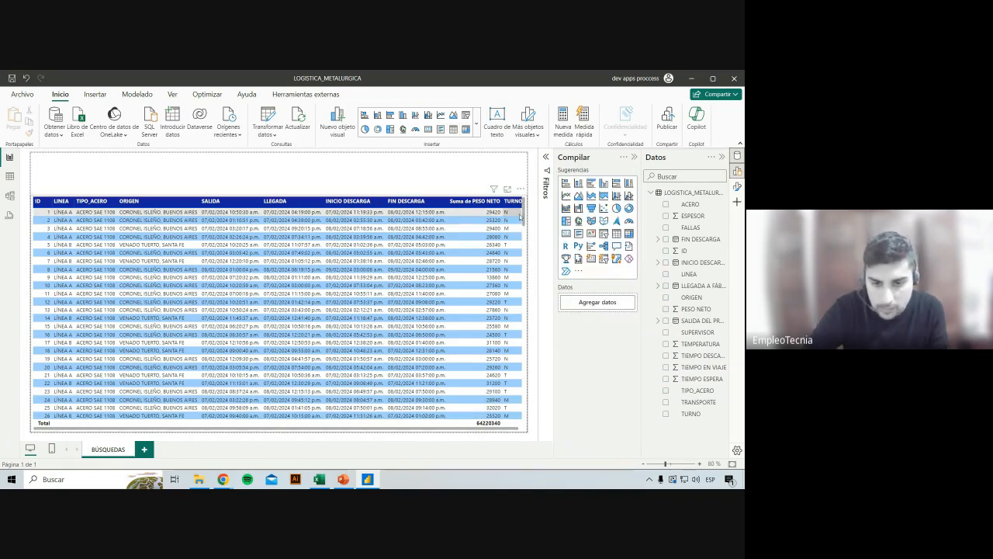
Rename the Suma de PESO NETO column in the table as PESO NETO.
scroll(494, 249, down, 8)
click(494, 248)
scroll(494, 248, up, 8)
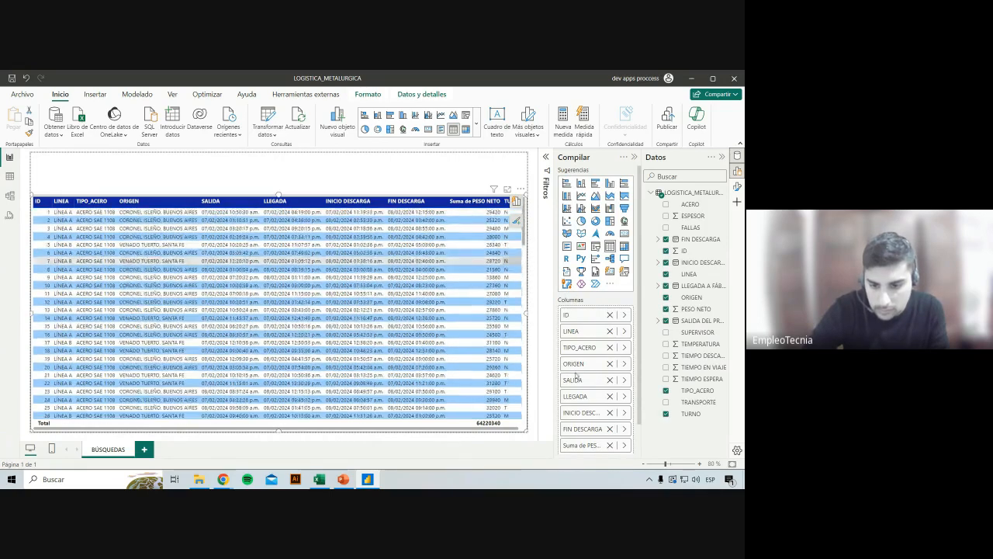
scroll(582, 426, down, 1)
double_click(581, 418)
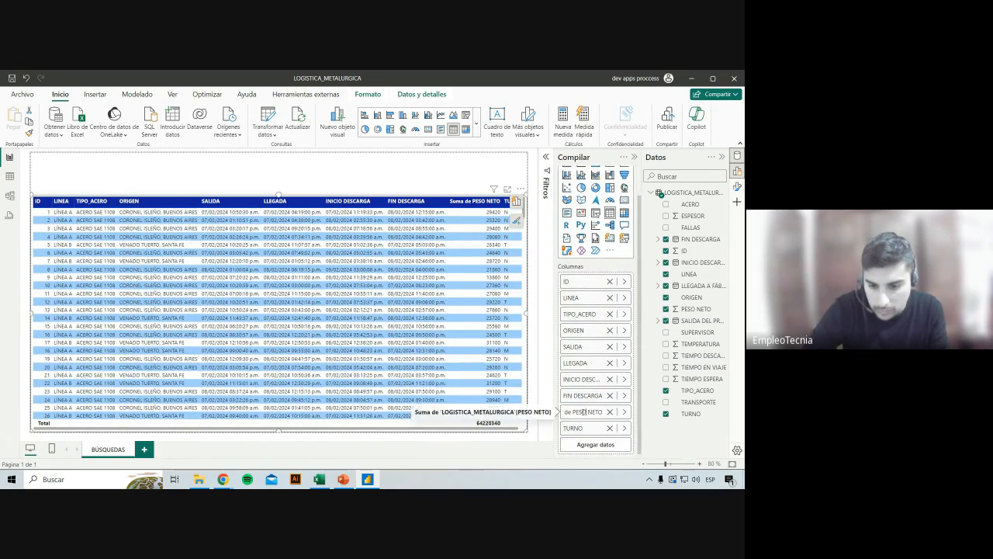
drag(576, 413, 564, 413)
key(BackSpace)
key(Return)
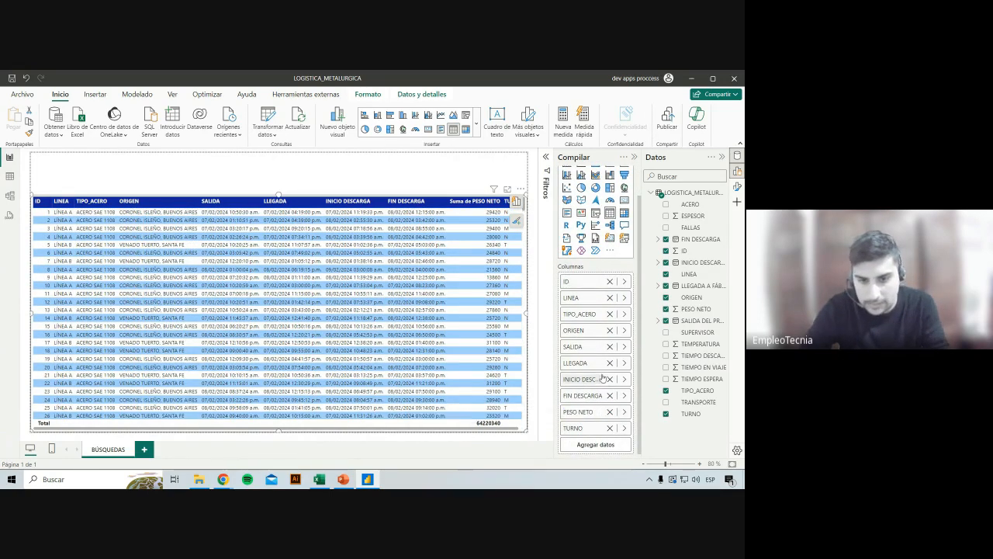
click(466, 181)
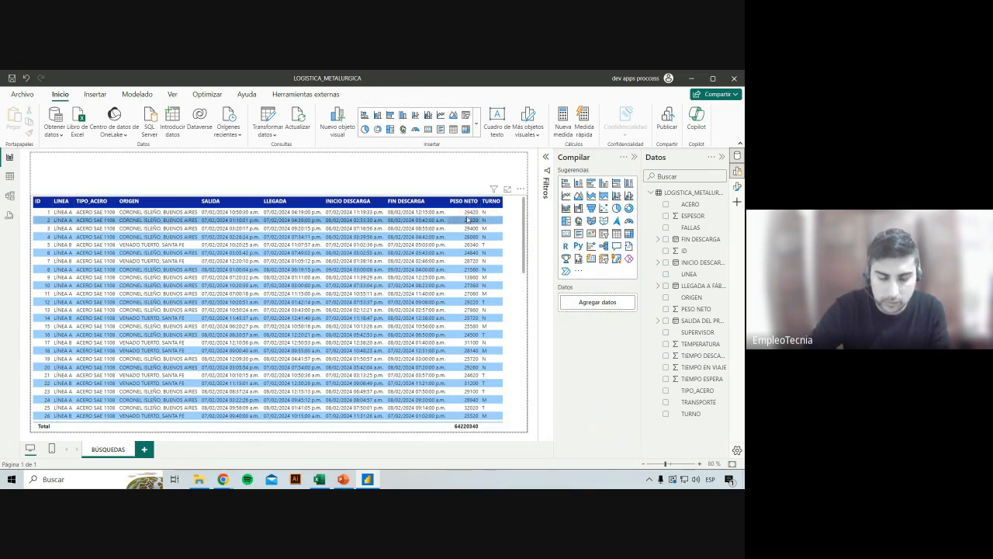
Centre the table's LINEA column, applying the column-specific formatting to its header, total and values.
click(514, 230)
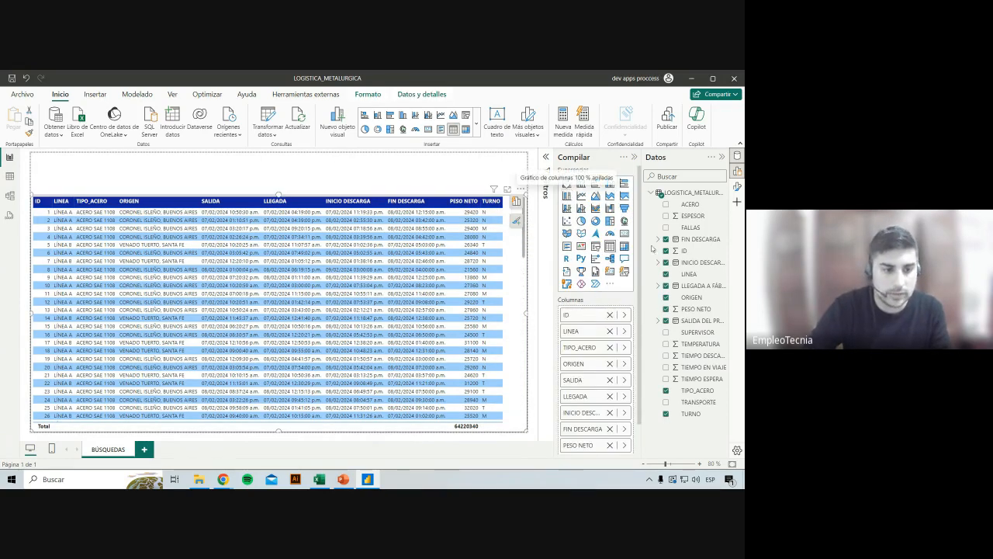
scroll(625, 357, down, 3)
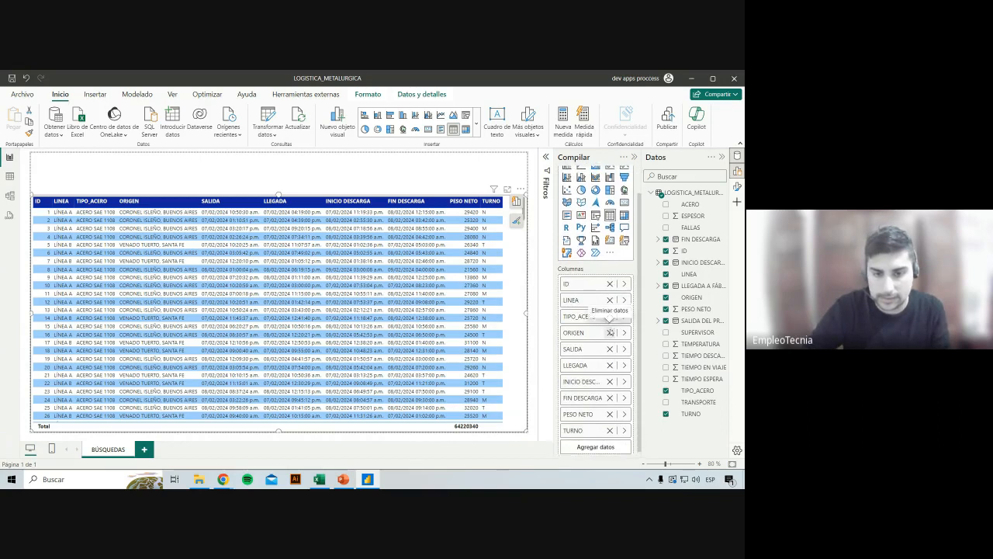
scroll(629, 388, up, 3)
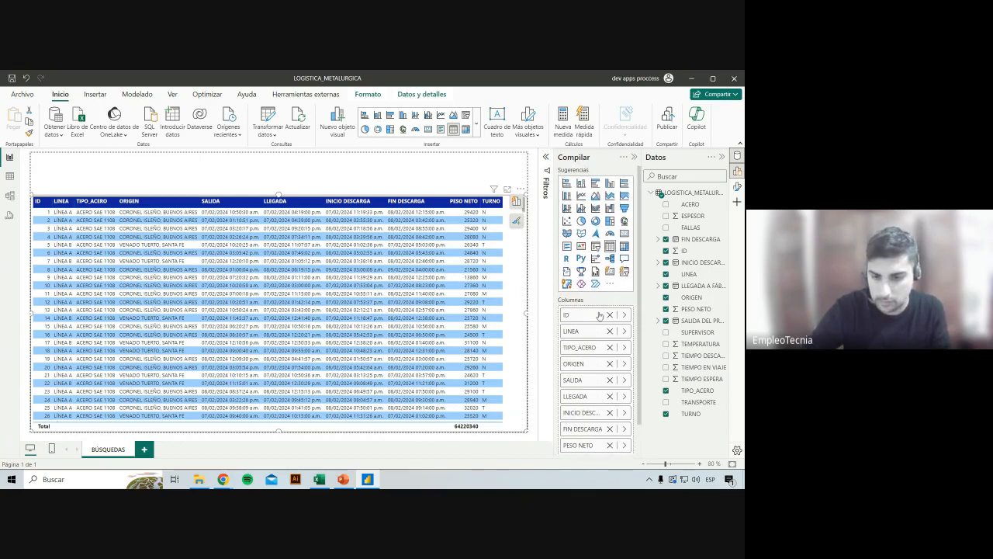
click(737, 187)
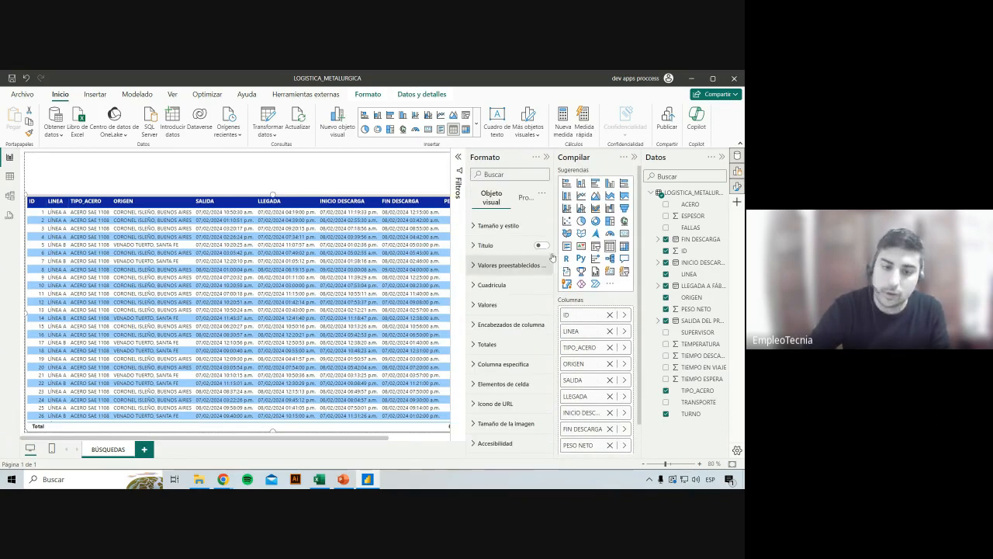
click(512, 364)
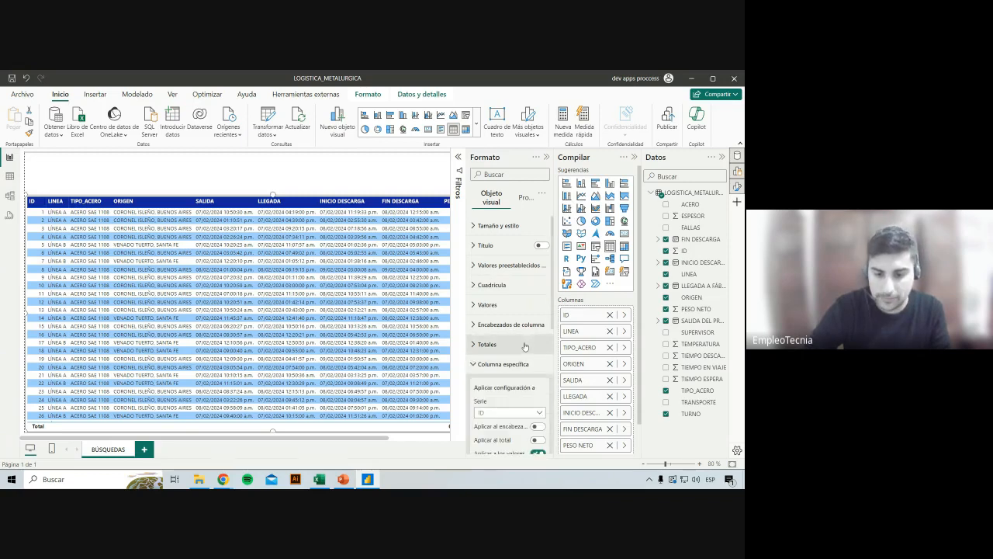
scroll(528, 326, down, 3)
click(506, 282)
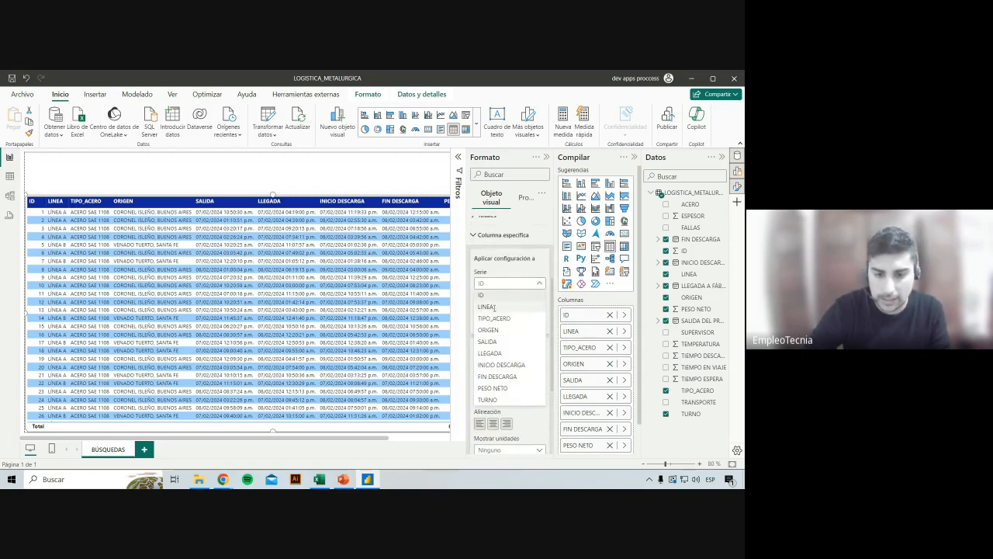
click(494, 309)
click(537, 310)
click(537, 297)
scroll(501, 361, down, 2)
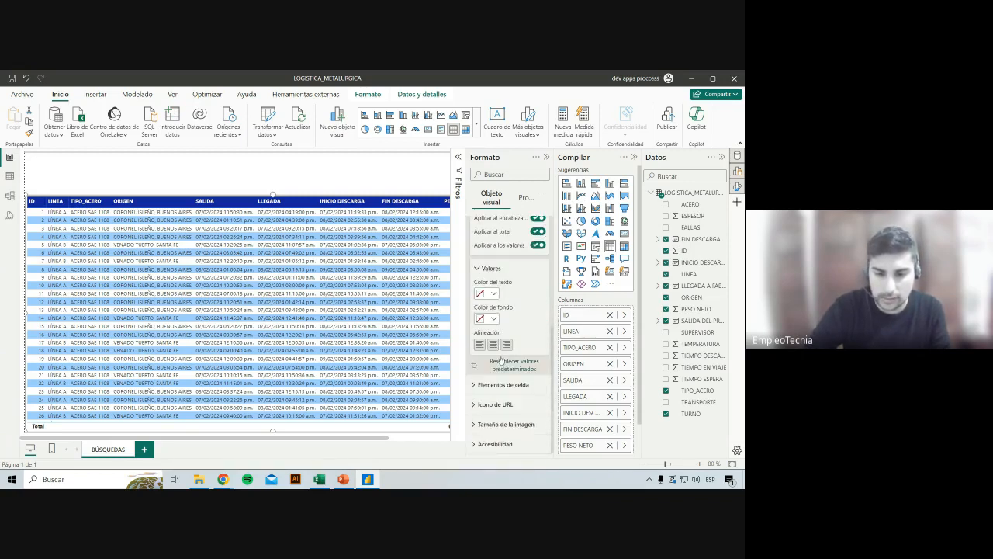
Centre the TIPO_ACERO column, with the formatting applied to its header, total and values.
scroll(512, 325, up, 3)
click(508, 332)
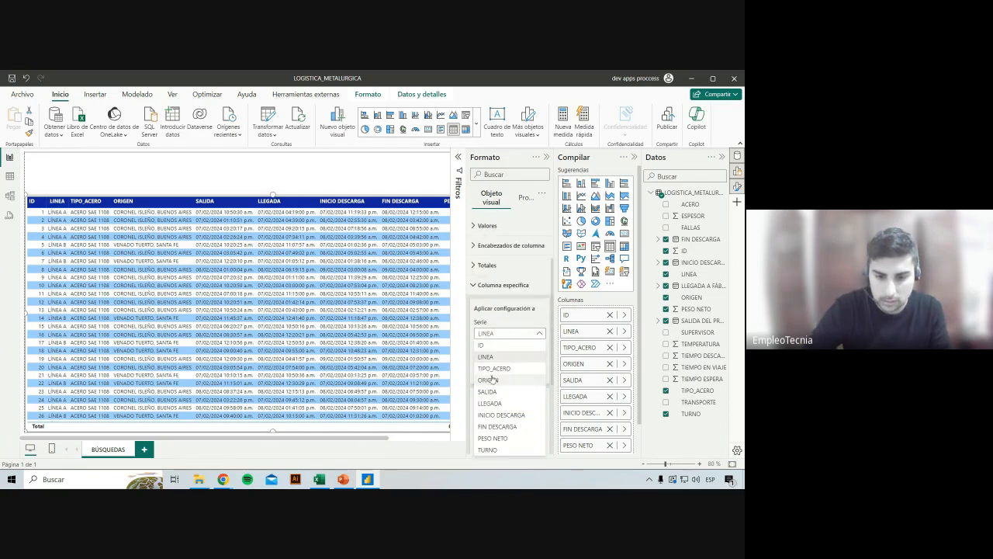
click(526, 363)
click(537, 361)
scroll(501, 353, down, 3)
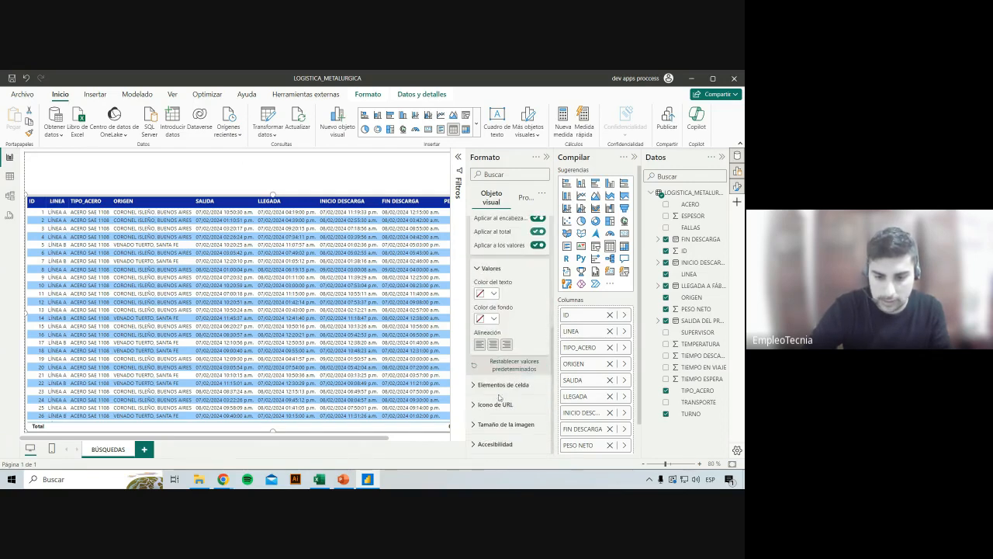
Centre the ORIGEN column, with the formatting applied to its header, total and values.
scroll(513, 267, up, 3)
click(509, 333)
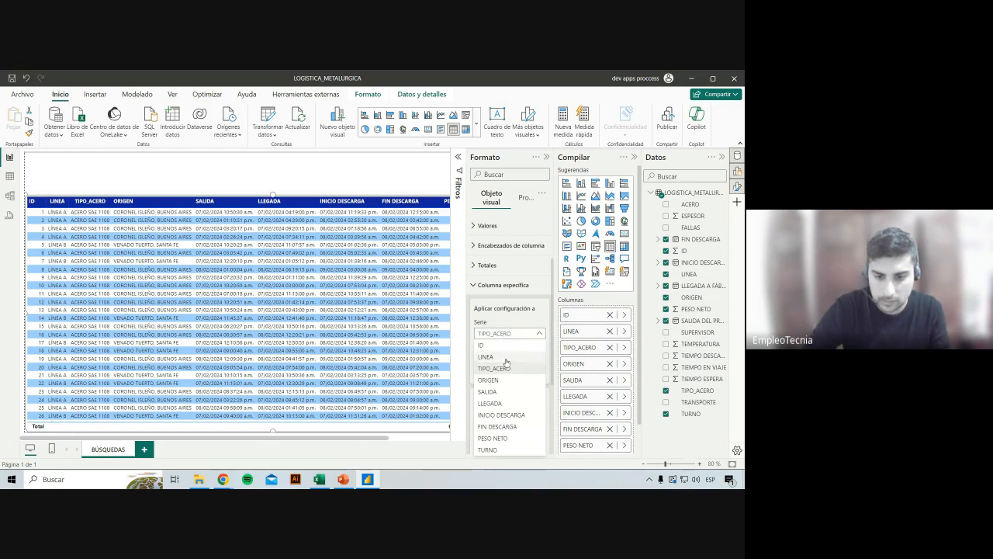
click(510, 378)
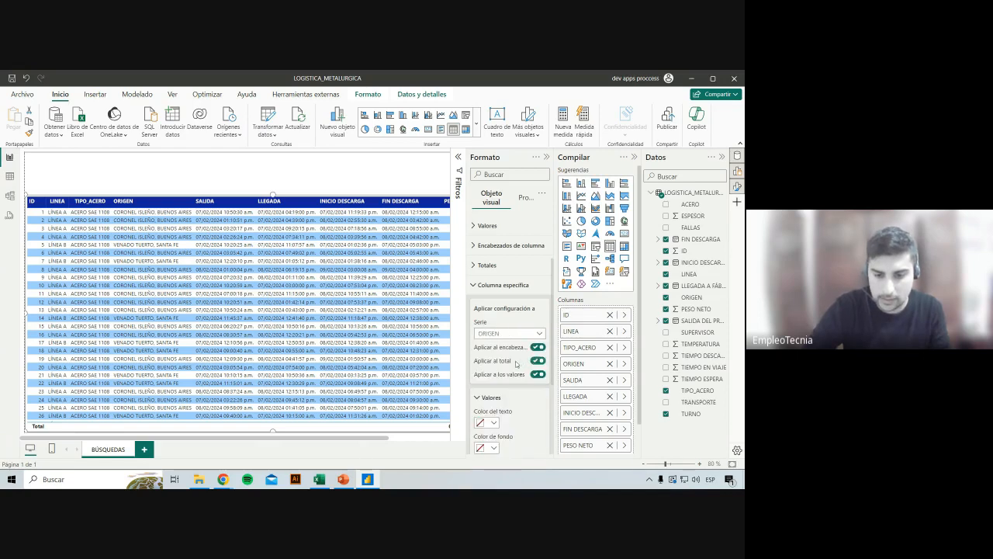
scroll(516, 363, down, 3)
click(493, 343)
Centre the SALIDA column, with the formatting applied to its header, total and values.
scroll(505, 341, up, 3)
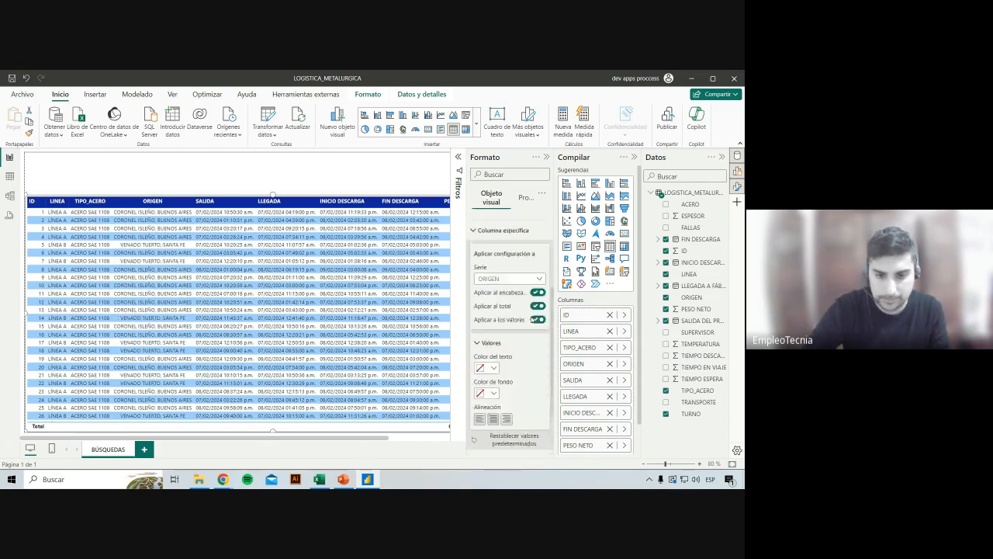
click(508, 333)
click(489, 391)
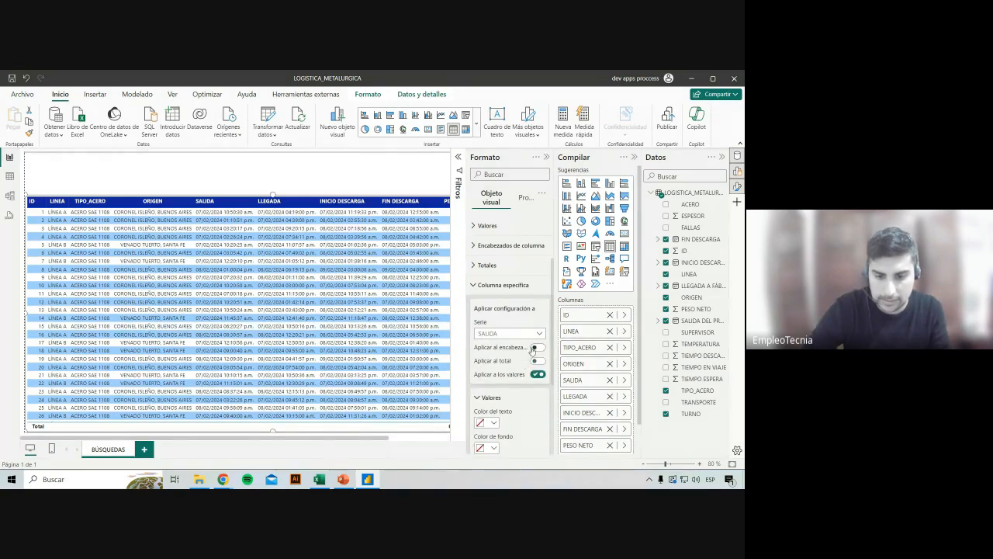
scroll(509, 366, down, 2)
scroll(510, 366, down, 2)
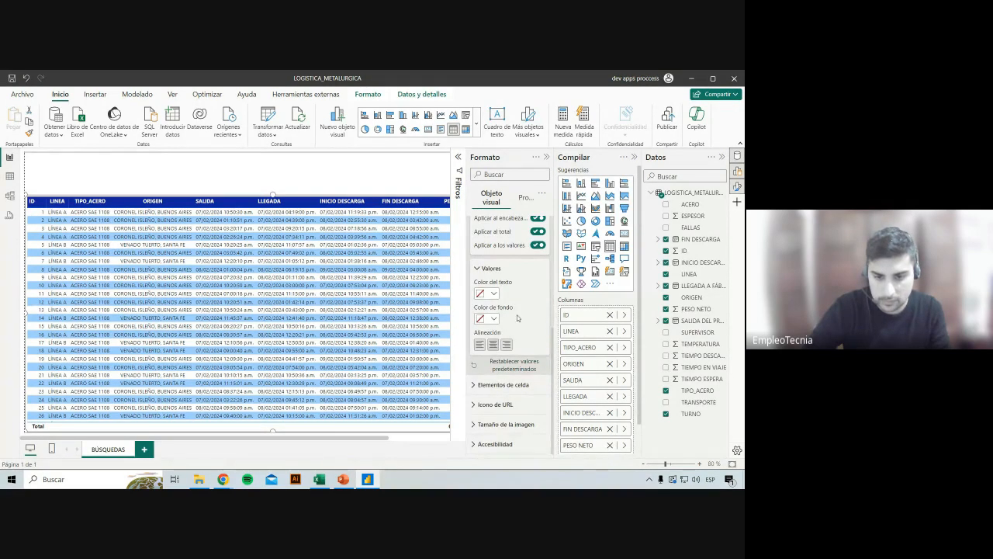
Centre the LLEGADA column, with the formatting applied to its header, total and values.
scroll(519, 318, up, 3)
click(524, 332)
click(503, 405)
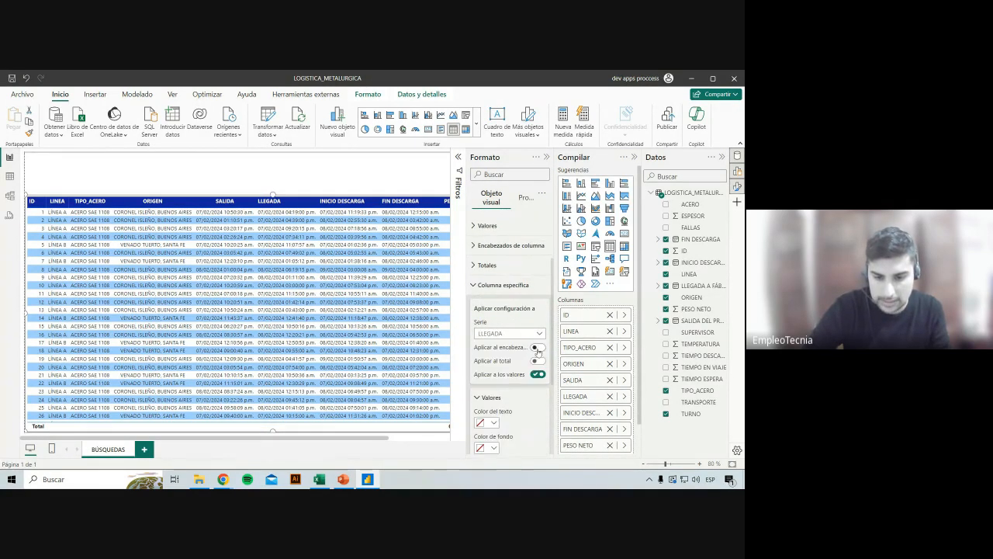
scroll(505, 342, down, 2)
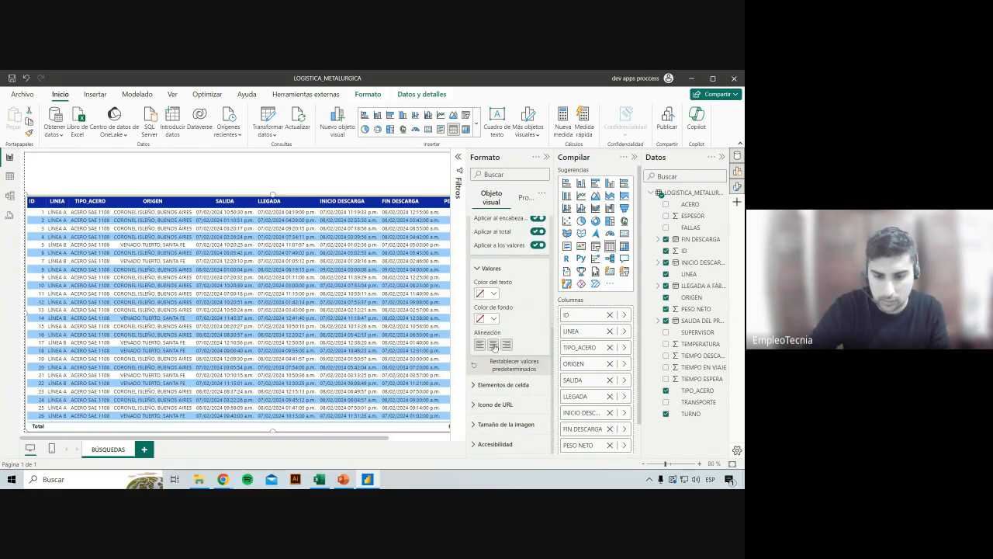
Centre the INICIO DESCARGA column, with the formatting applied to its header, total and values.
scroll(505, 342, up, 2)
click(509, 333)
click(505, 415)
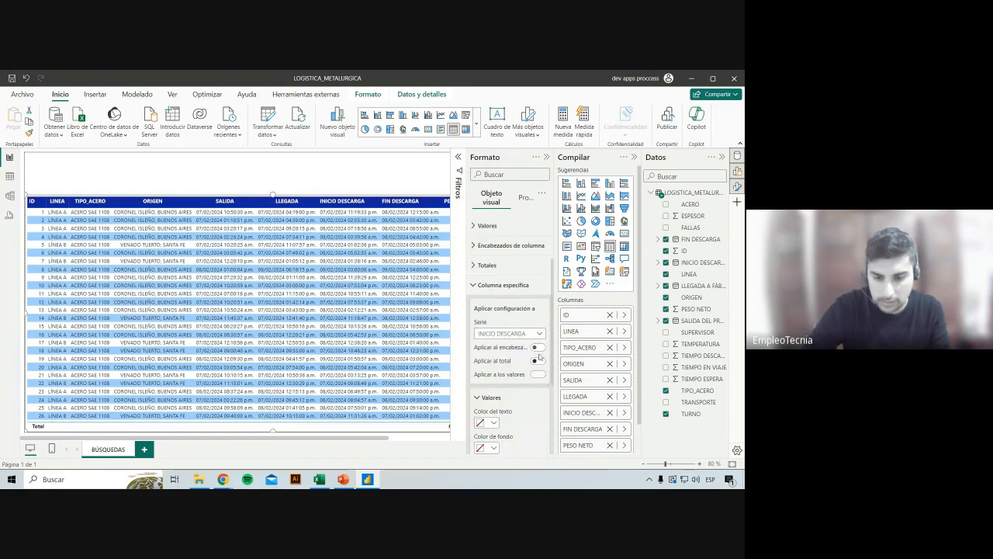
scroll(513, 371, down, 2)
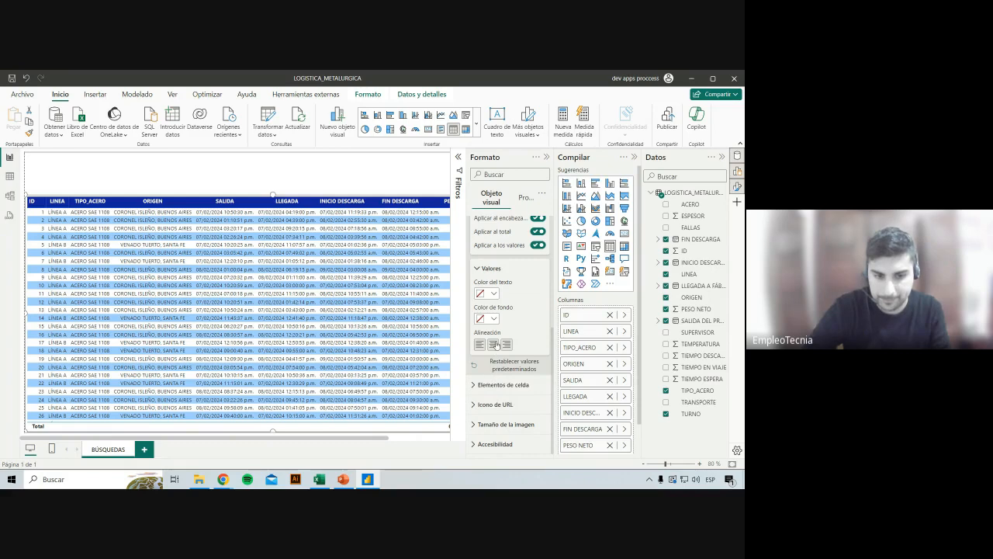
Centre the FIN DESCARGA column, with the formatting applied to its header, total and values.
scroll(496, 344, up, 2)
click(509, 333)
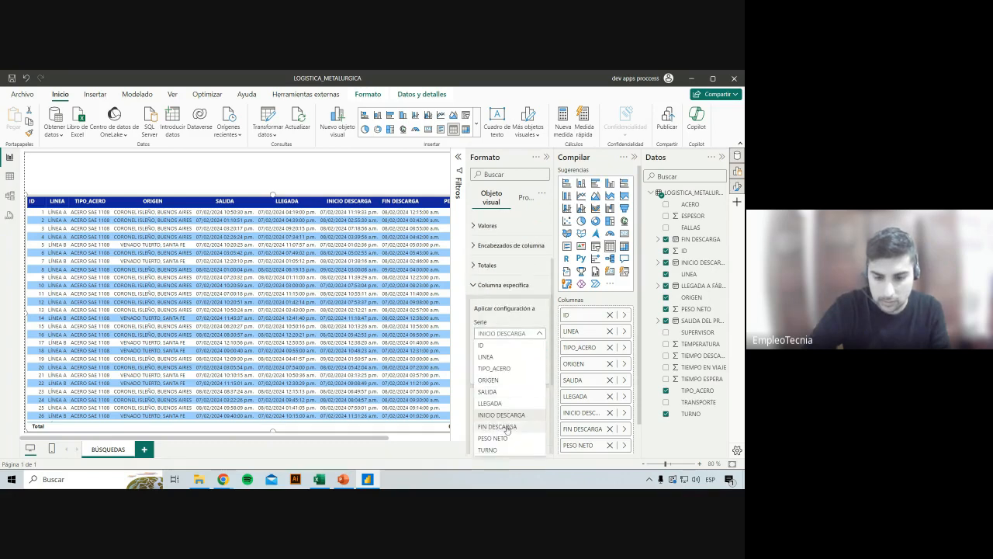
click(506, 428)
click(514, 362)
scroll(497, 357, down, 2)
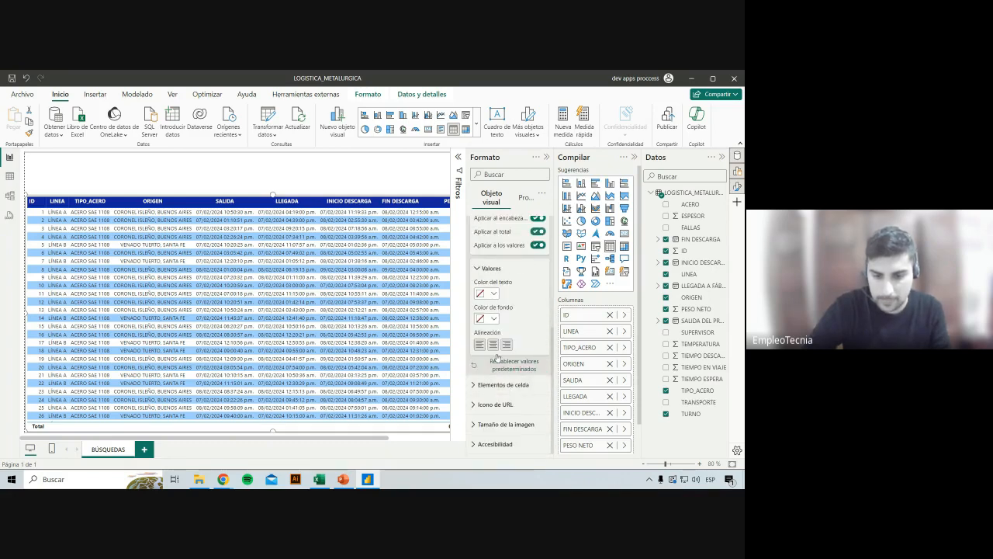
click(497, 345)
Centre the PESO NETO column, with the formatting applied to its header, total and values.
scroll(525, 304, up, 2)
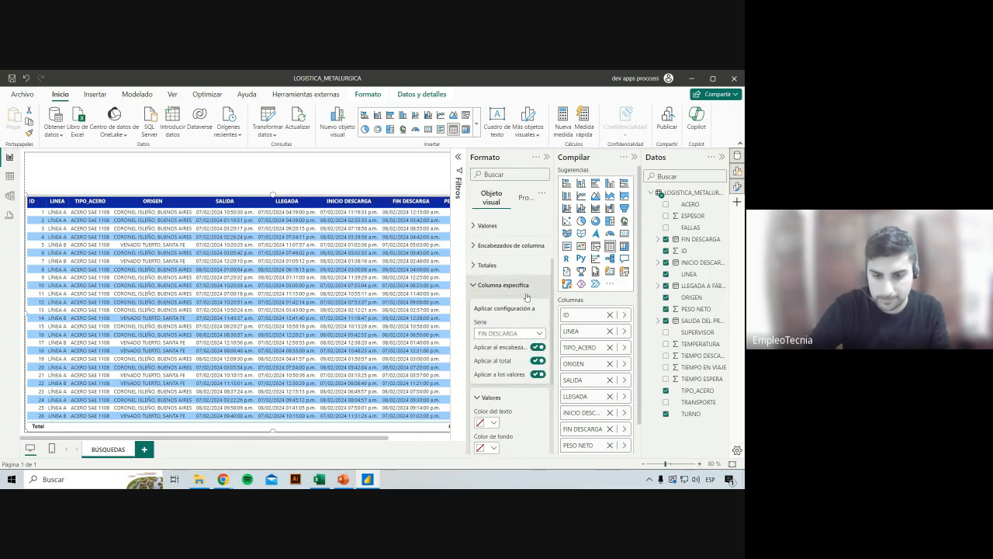
click(531, 333)
click(514, 439)
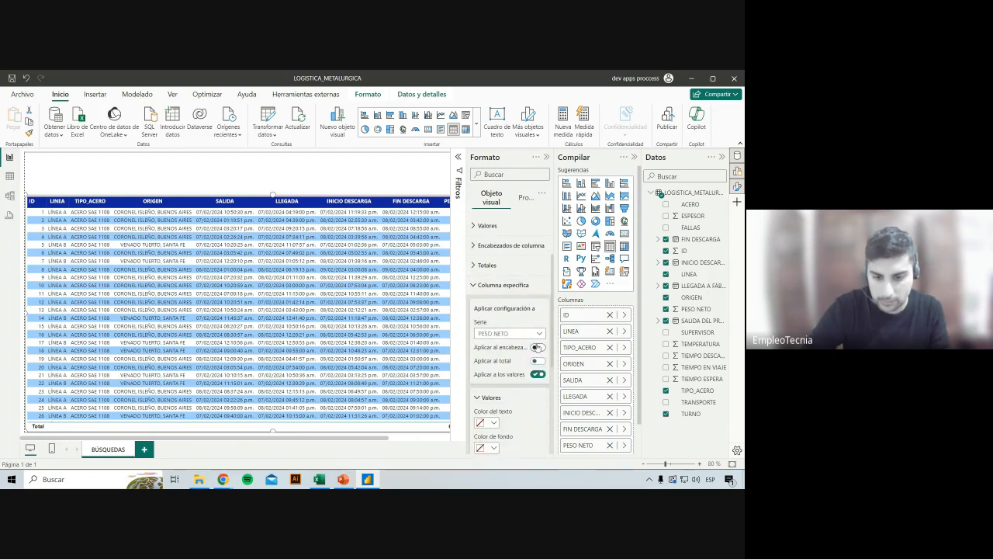
click(535, 362)
scroll(520, 341, down, 2)
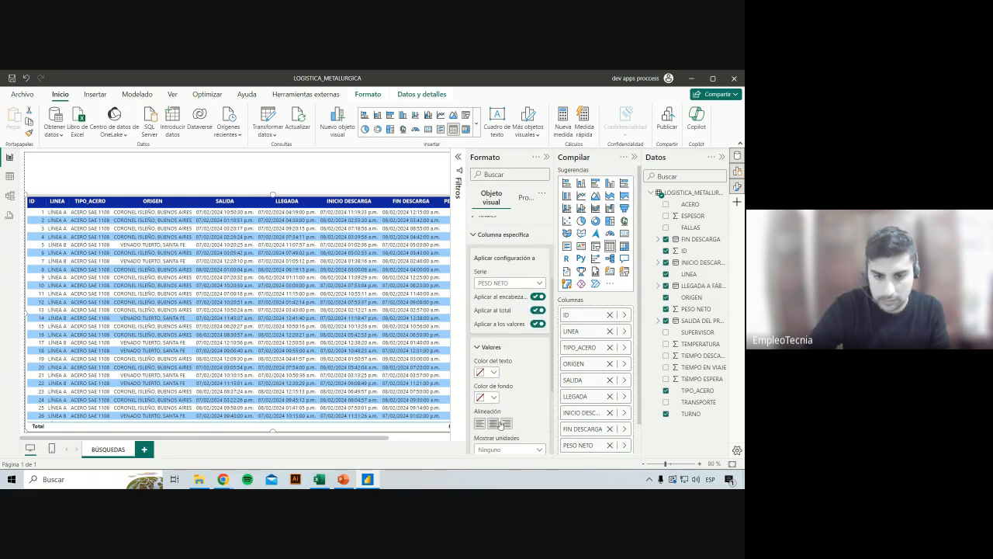
drag(382, 438, 455, 449)
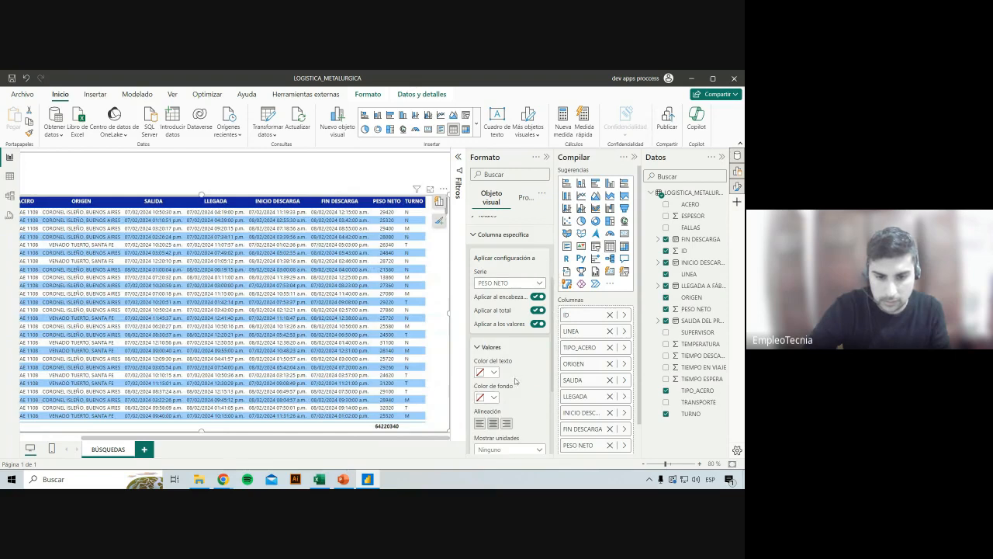
Centre the TURNO column, with the formatting applied to its header, total and values, and deselect the table.
click(530, 278)
click(511, 403)
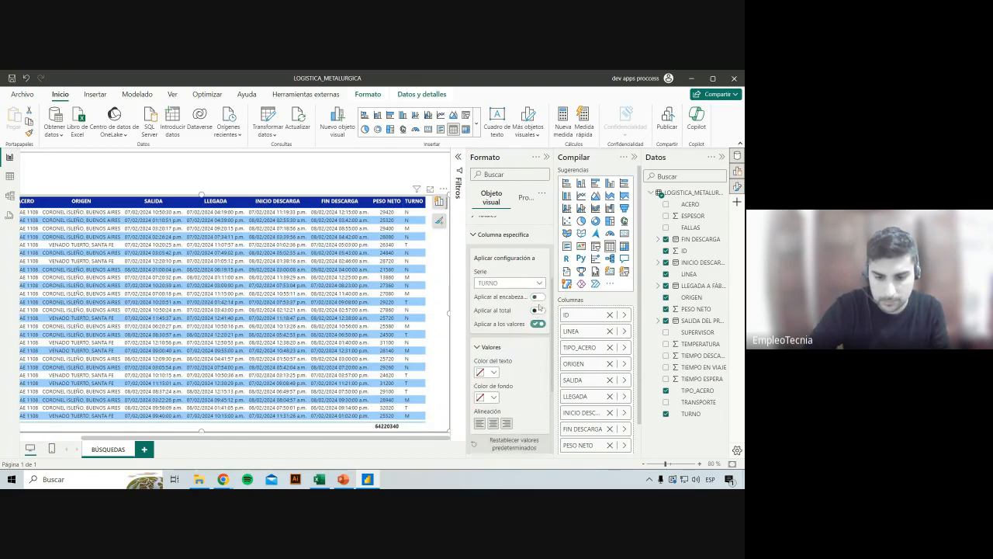
click(537, 296)
click(537, 309)
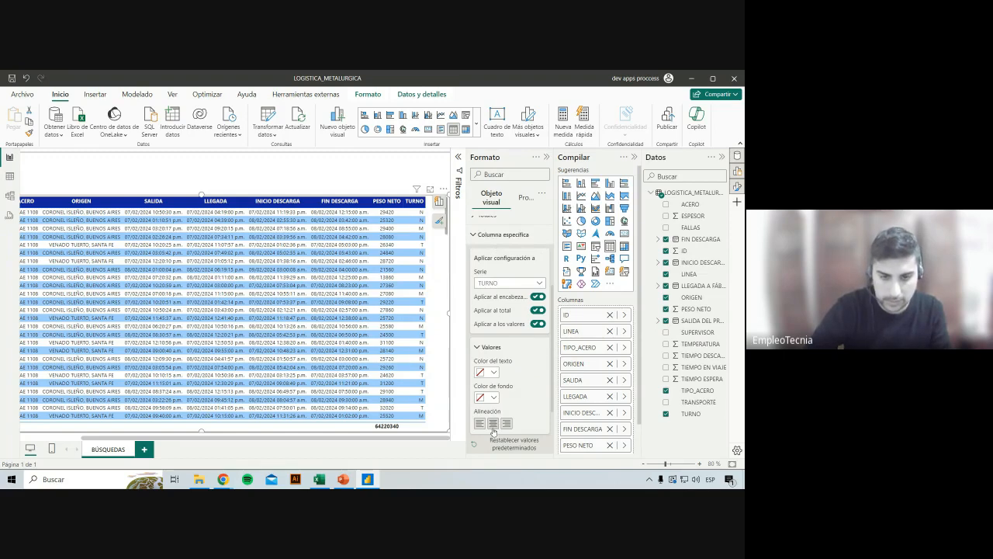
click(349, 171)
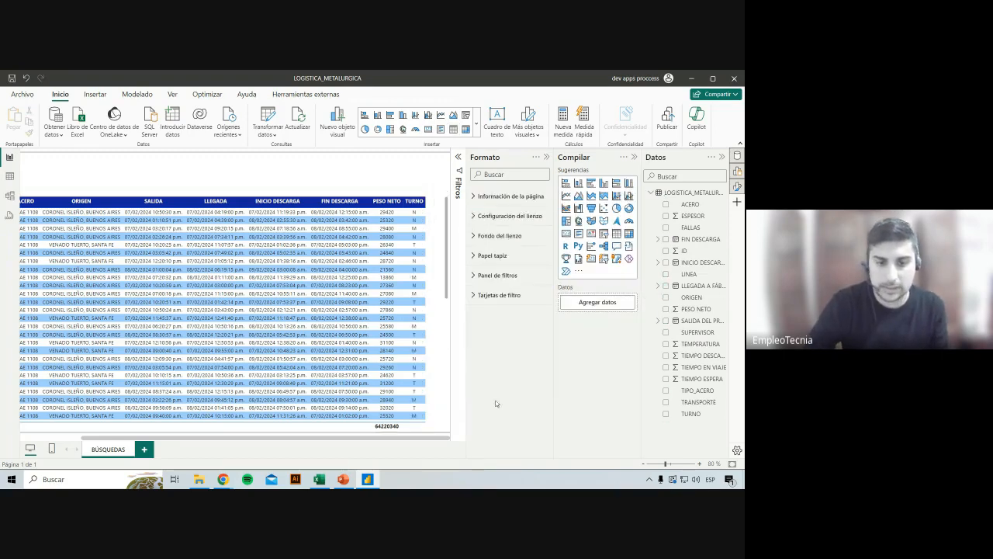
drag(396, 439, 359, 435)
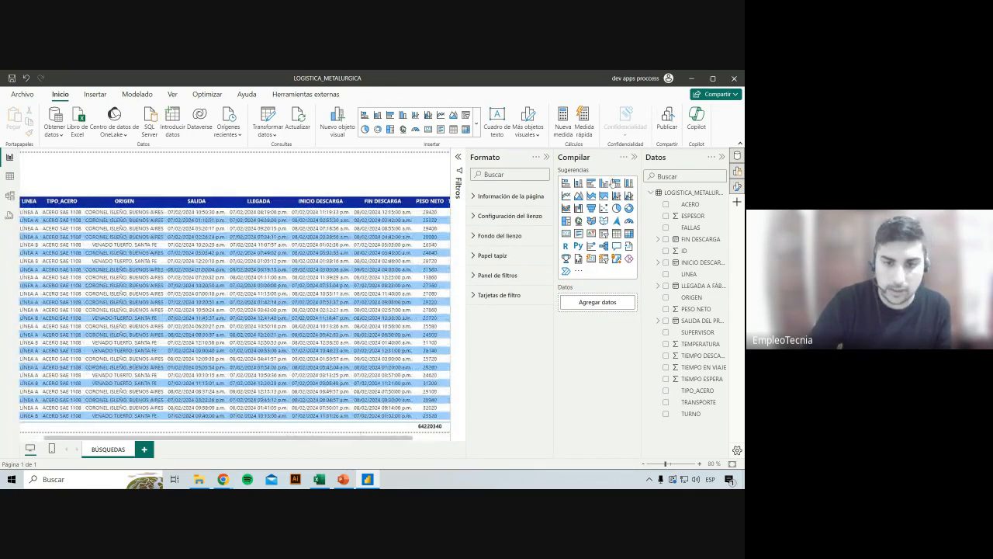
Review the rows and centred columns of the finished shipment table.
click(546, 158)
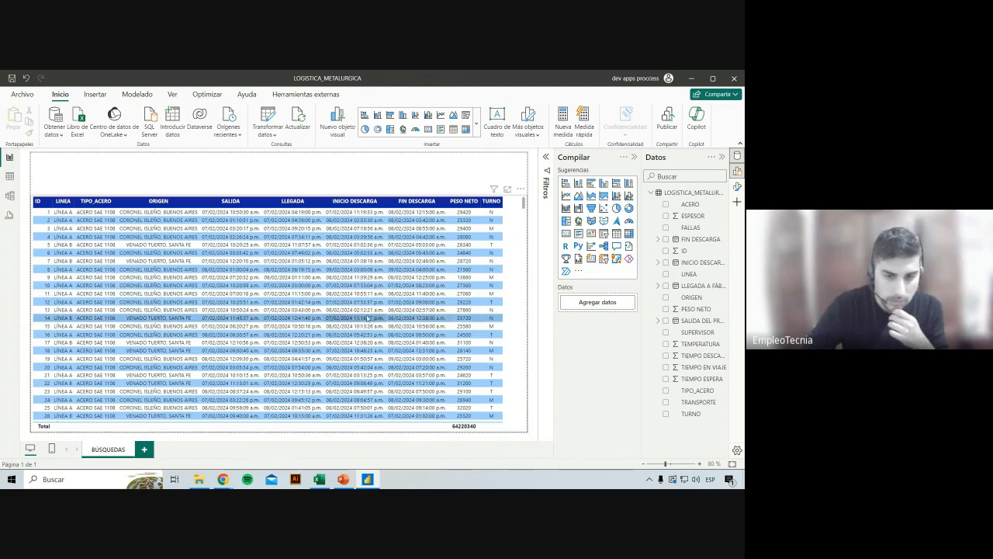
scroll(384, 309, down, 10)
scroll(384, 309, up, 10)
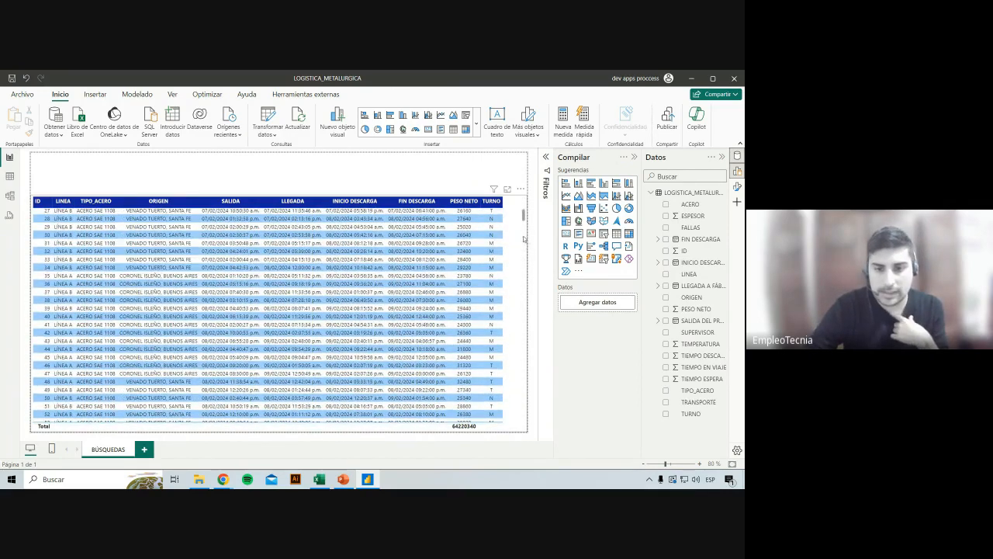
click(517, 248)
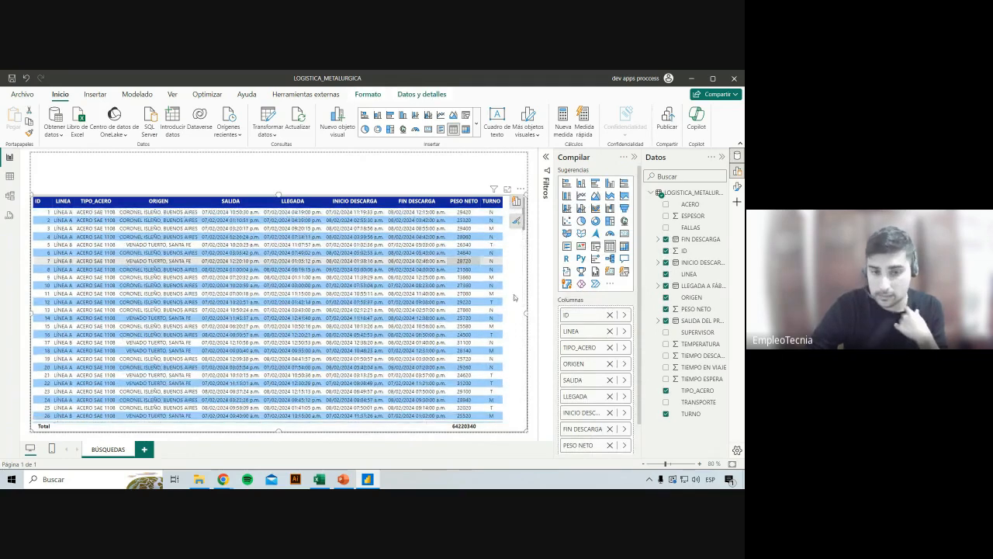
click(248, 186)
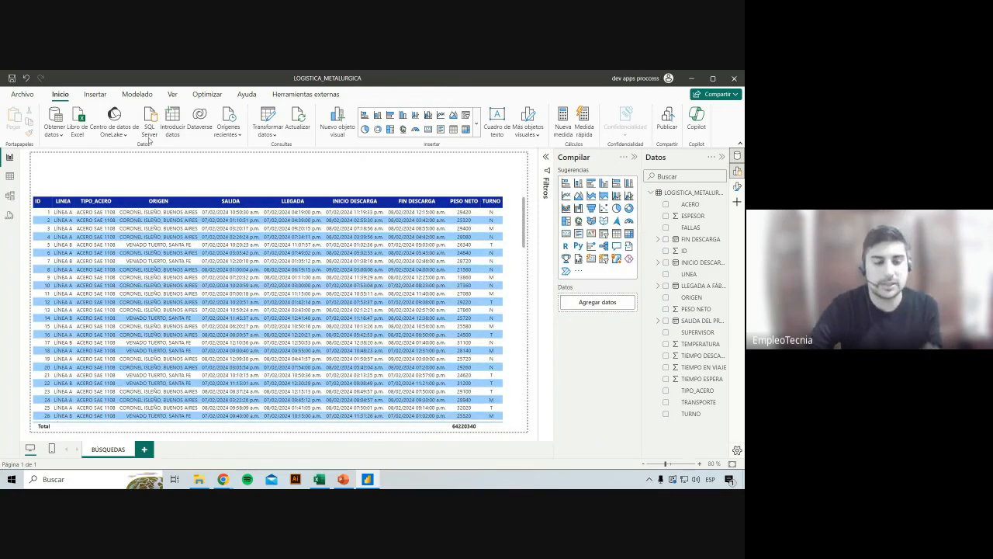
scroll(301, 326, down, 3)
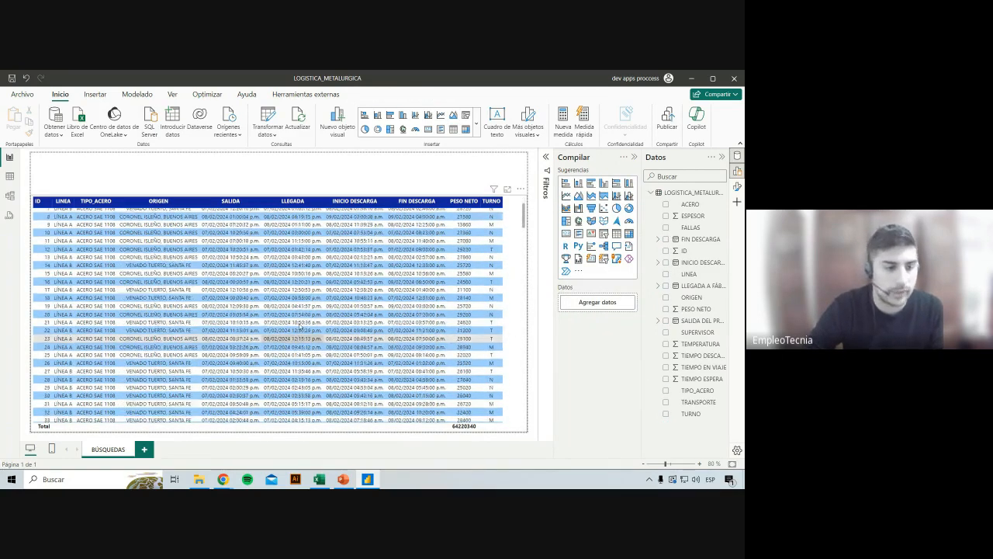
scroll(300, 326, up, 3)
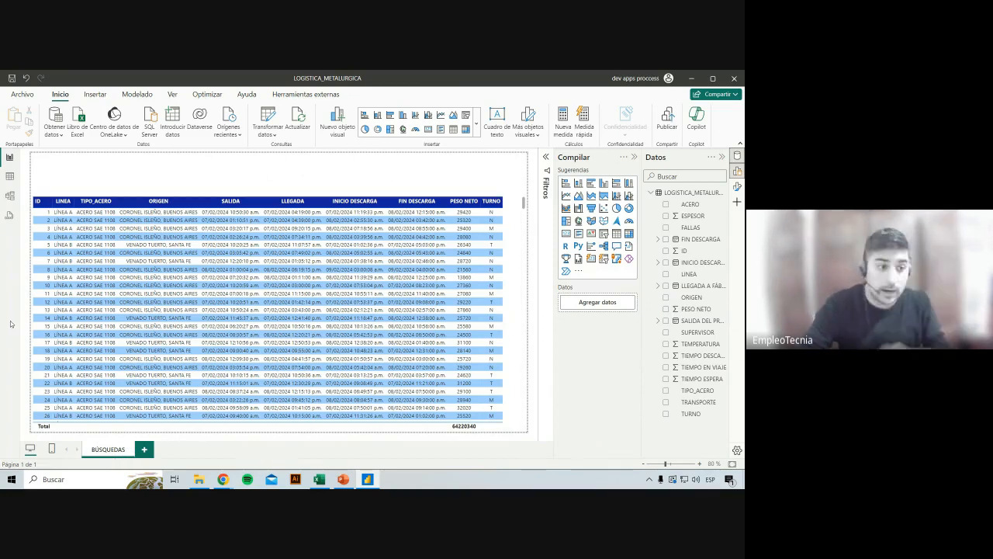
click(9, 176)
click(10, 159)
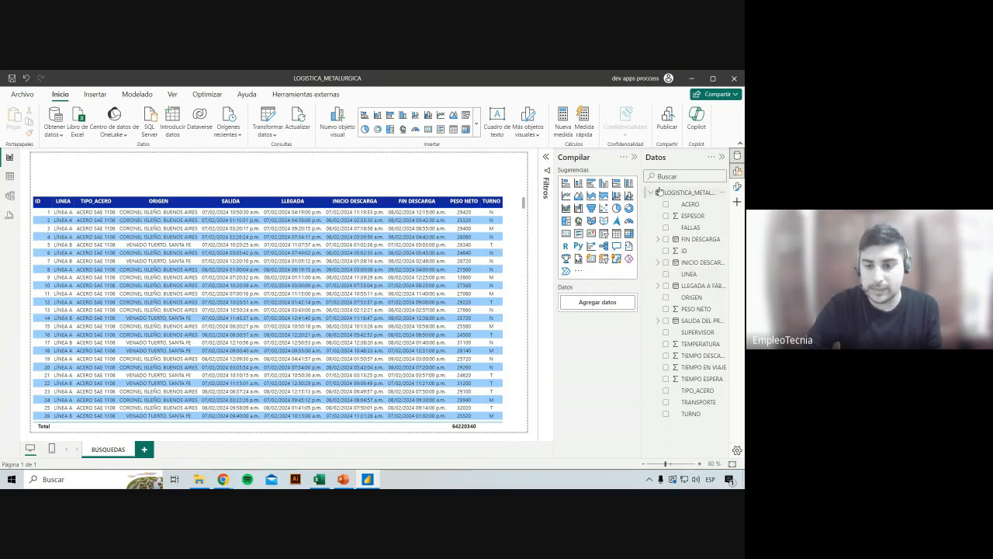
Add a slicer with the TIPO_ACERO field in the blank area above the table's first columns.
click(603, 234)
drag(115, 279, 103, 190)
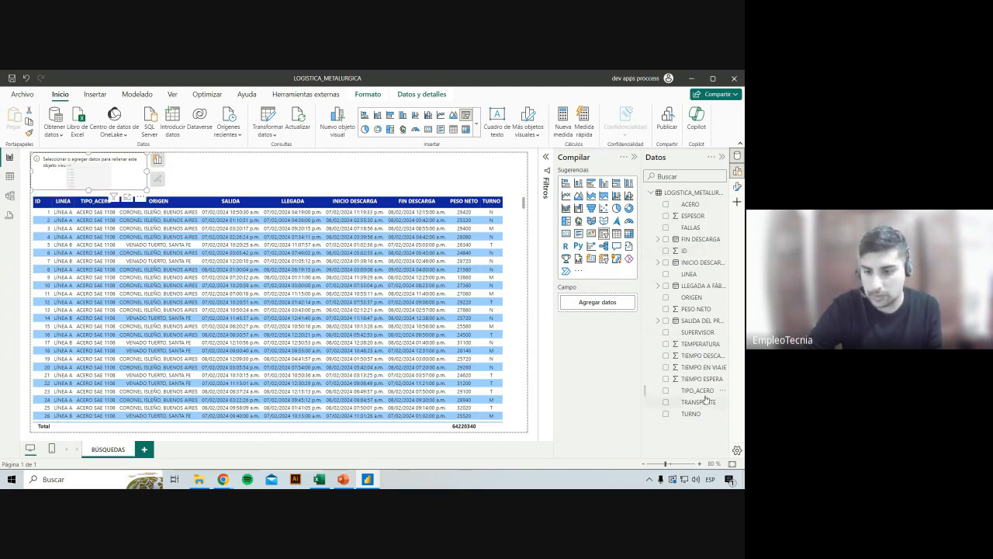
drag(704, 392, 128, 182)
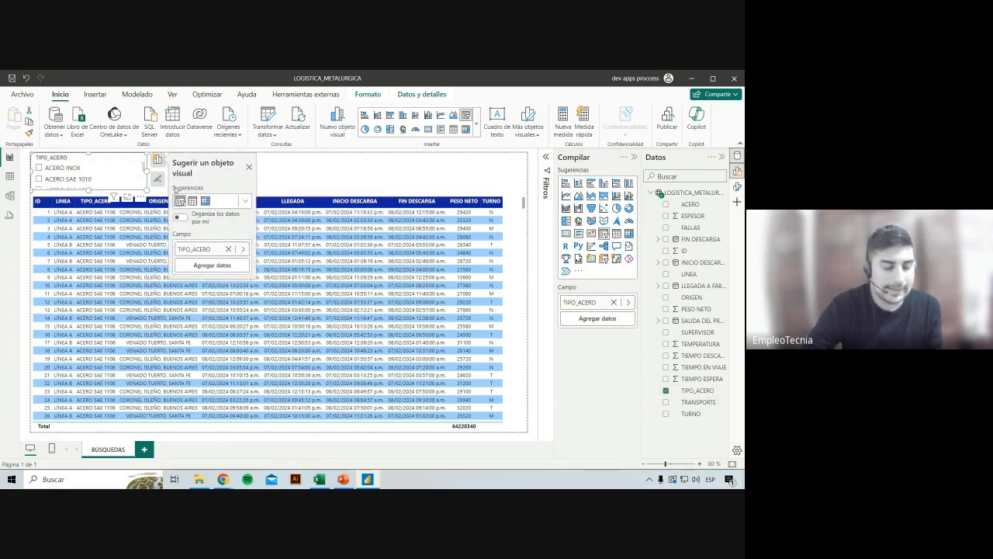
drag(131, 180, 137, 179)
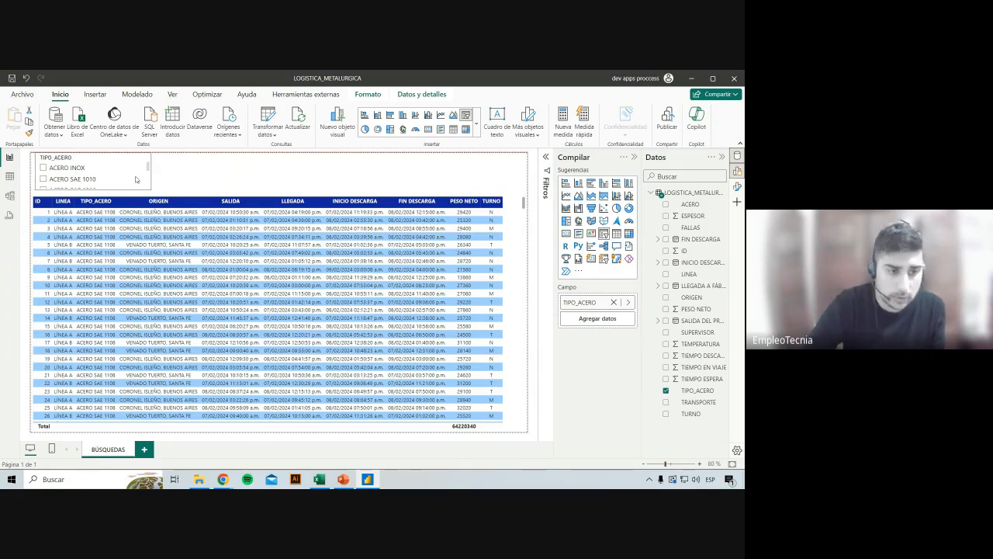
drag(136, 179, 136, 180)
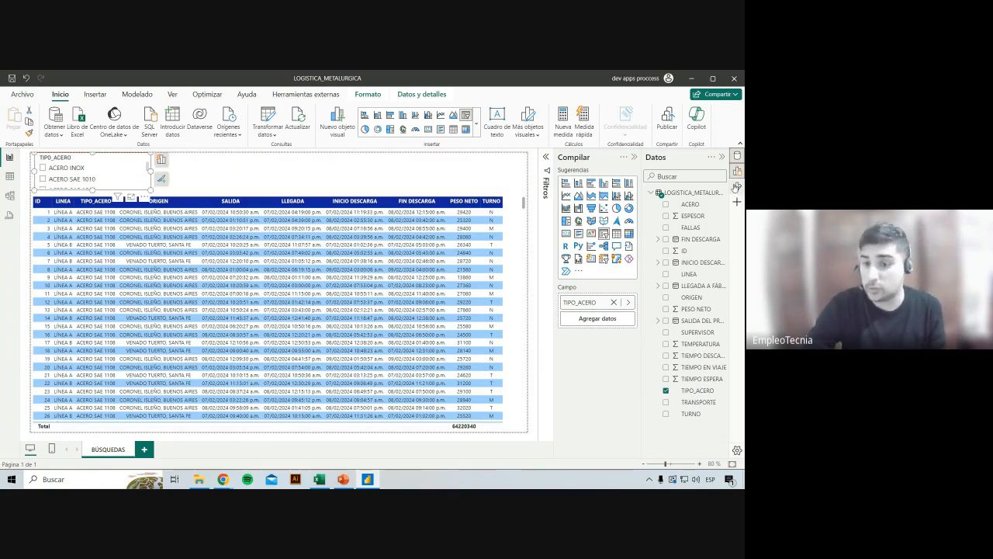
Set the TIPO_ACERO slicer's style to Menú desplegable and turn off its slicer header.
click(738, 187)
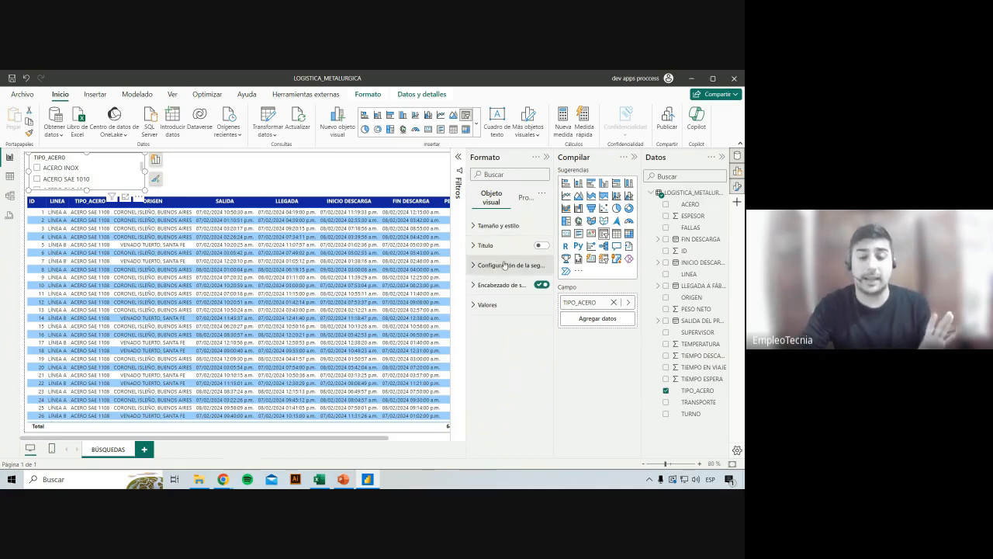
click(503, 265)
click(505, 264)
click(505, 265)
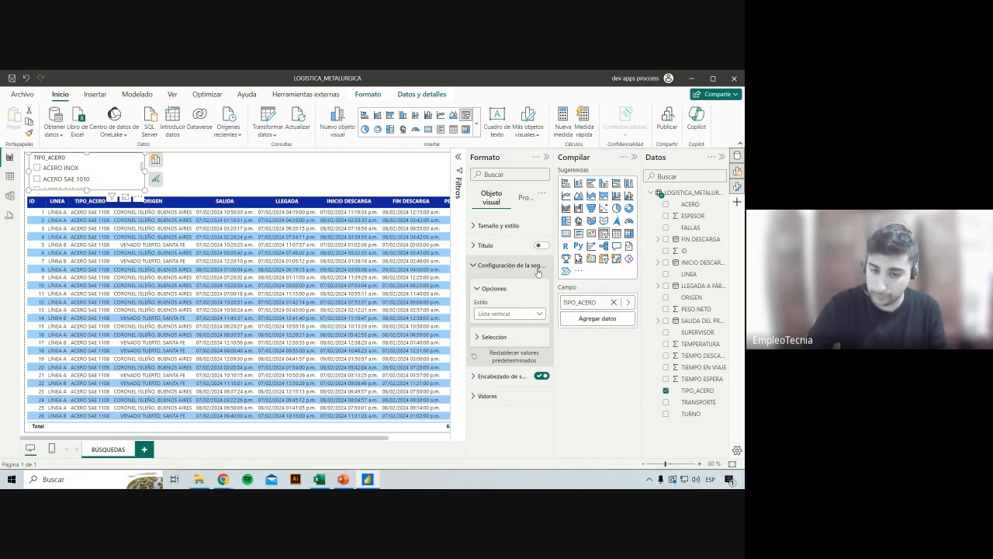
click(505, 313)
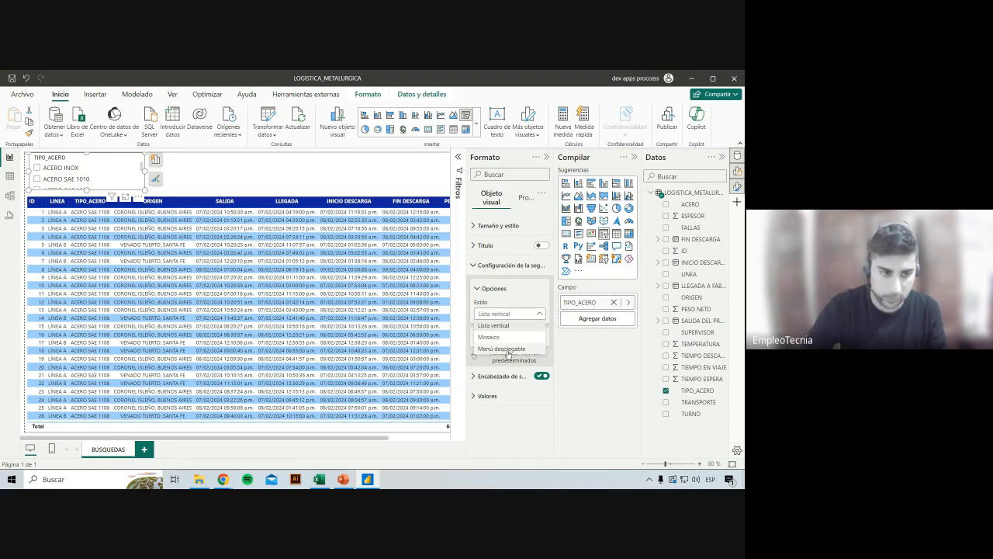
click(510, 353)
click(514, 267)
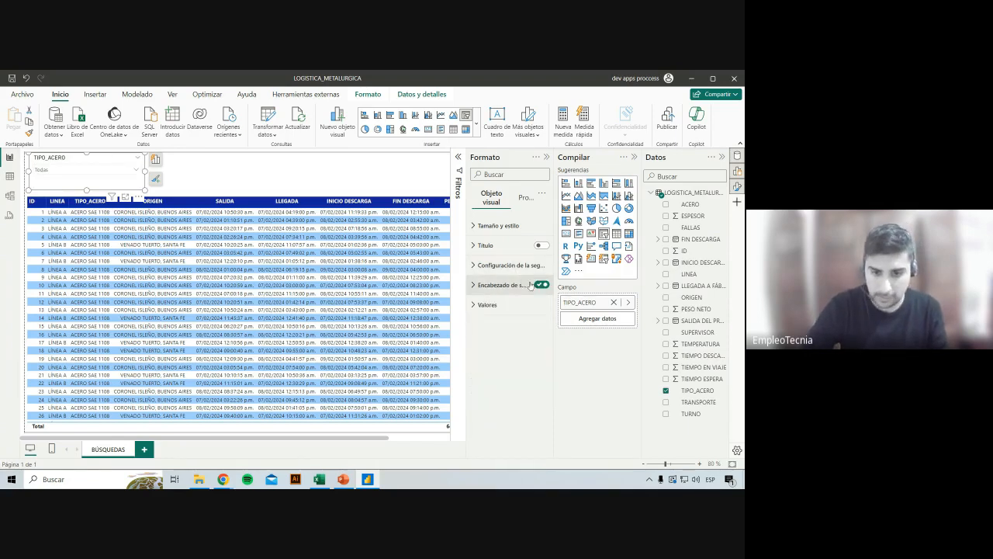
click(541, 285)
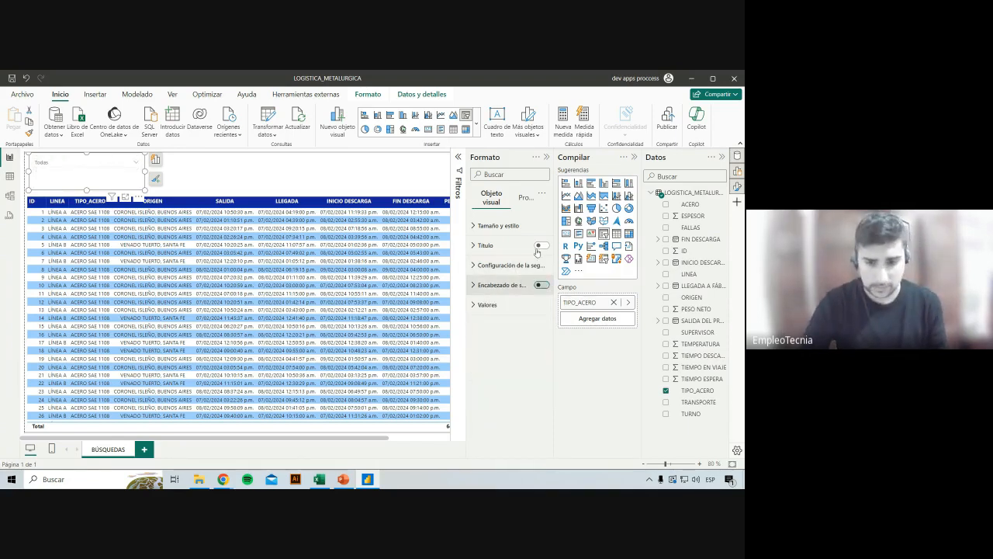
Turn on the slicer's title and set its text to TIPO ACERO.
click(541, 245)
click(520, 246)
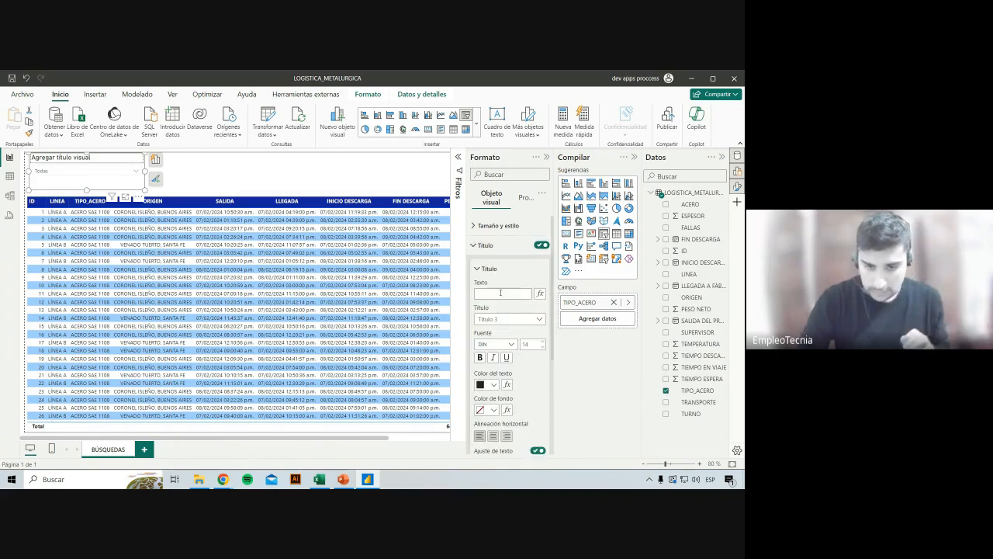
click(503, 297)
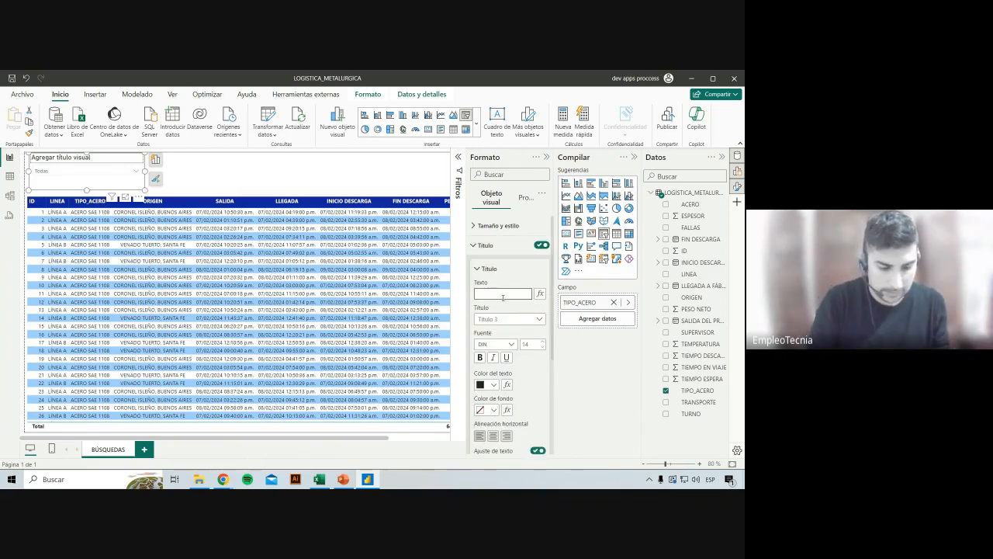
text(TIPO ACERO)
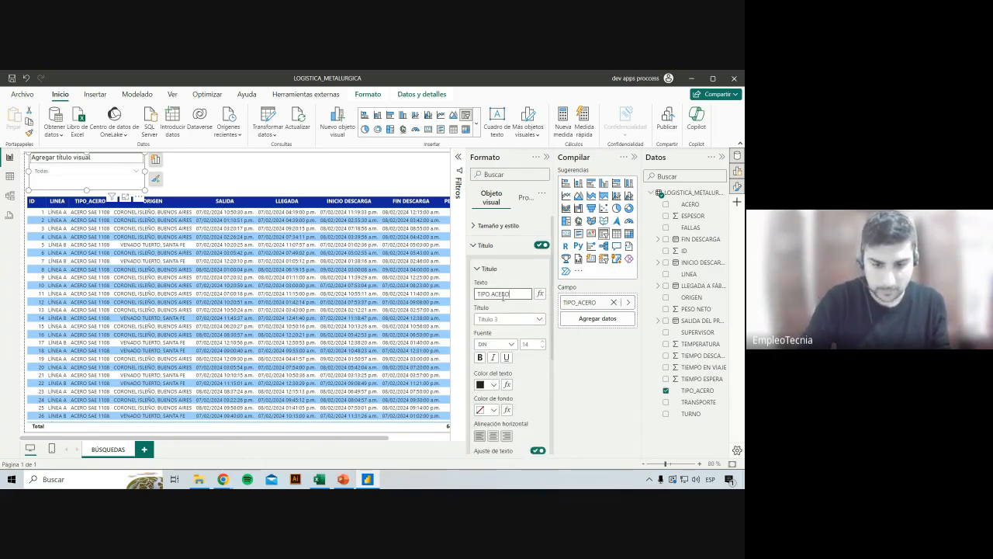
Format the slicer title with a dark blue background and bold white text.
click(489, 410)
click(528, 233)
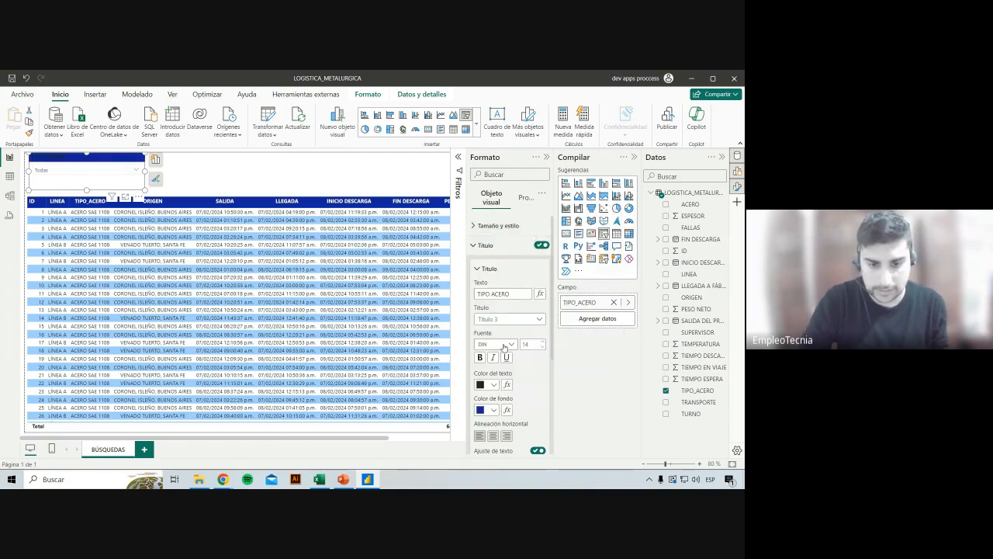
click(489, 384)
click(486, 232)
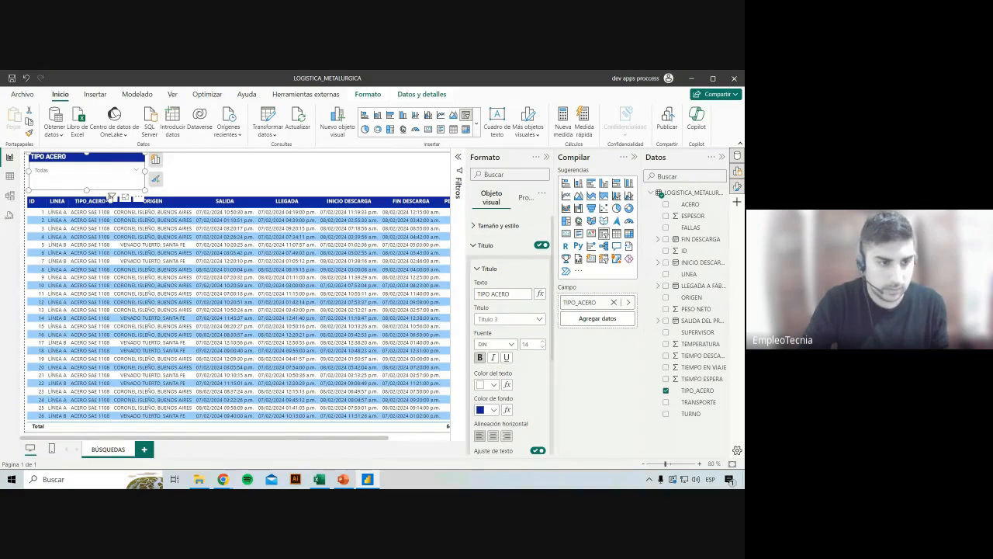
Shrink the TIPO ACERO slicer to a compact box above the table's first columns and deselect it.
drag(87, 189, 105, 169)
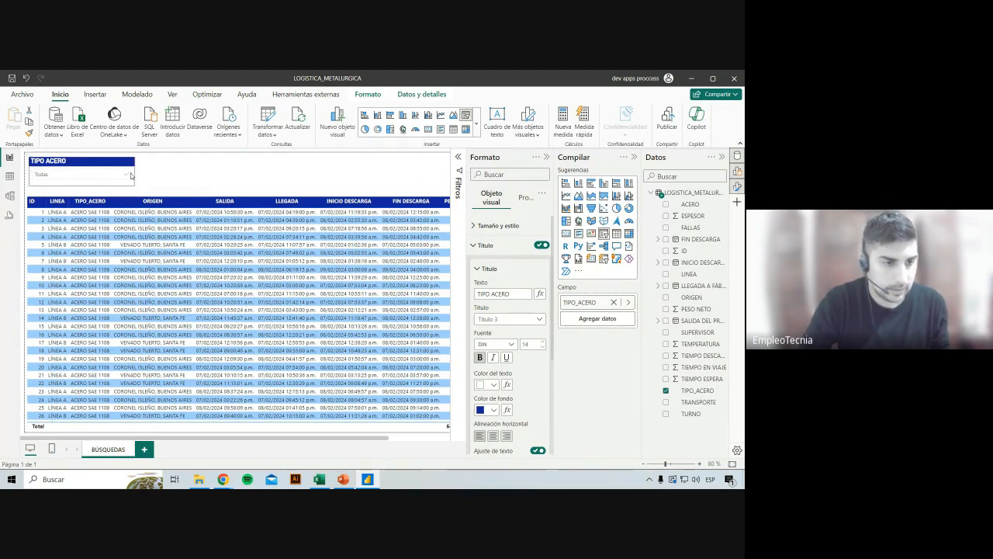
click(335, 188)
click(546, 157)
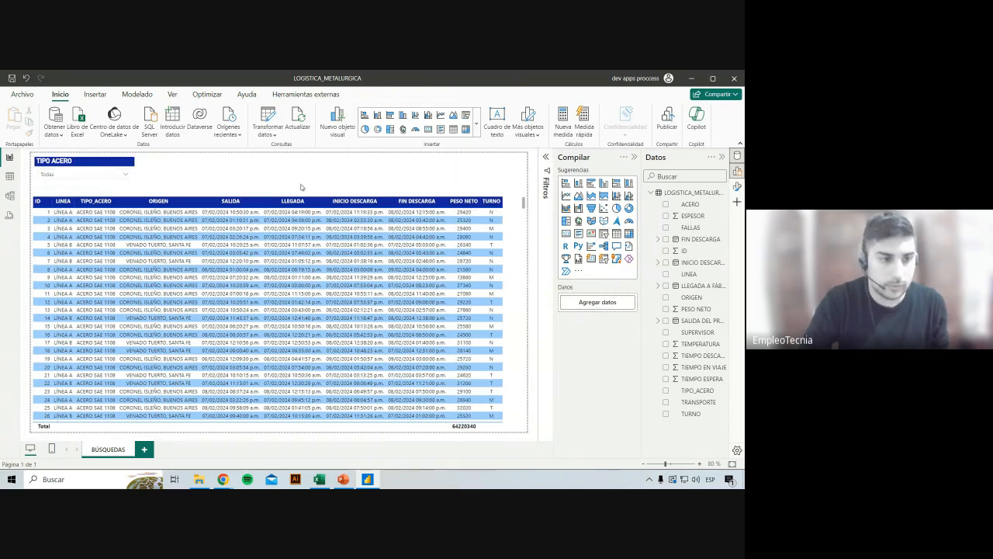
Test the TIPO ACERO slicer with ACERO SAE 1010, ACERO INOX and ACERO SAE 1040, then clear the selection.
click(126, 175)
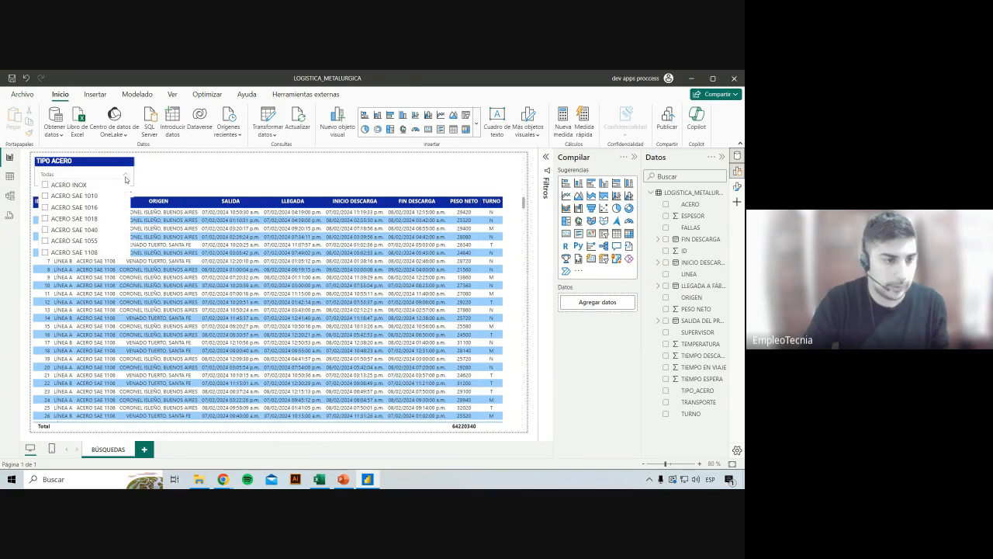
click(92, 197)
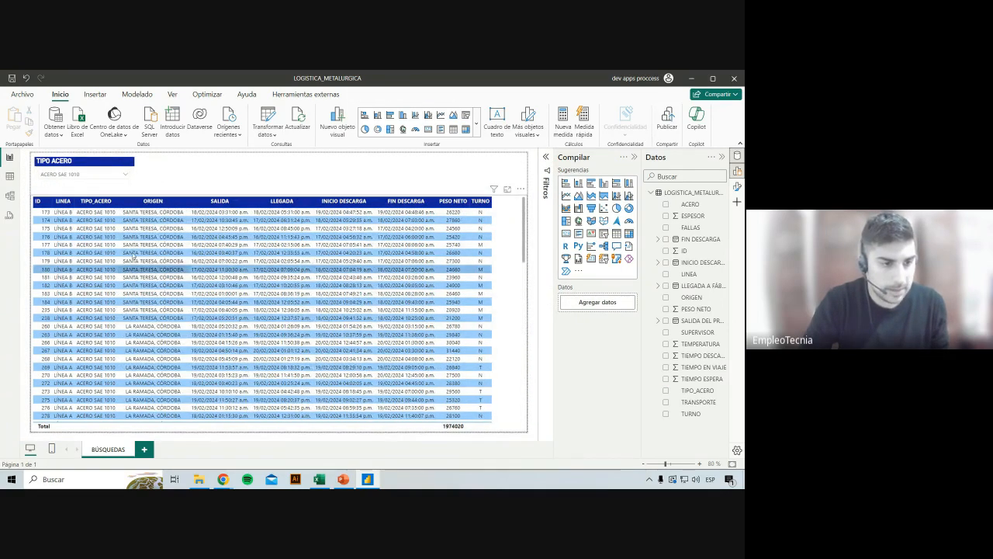
click(124, 174)
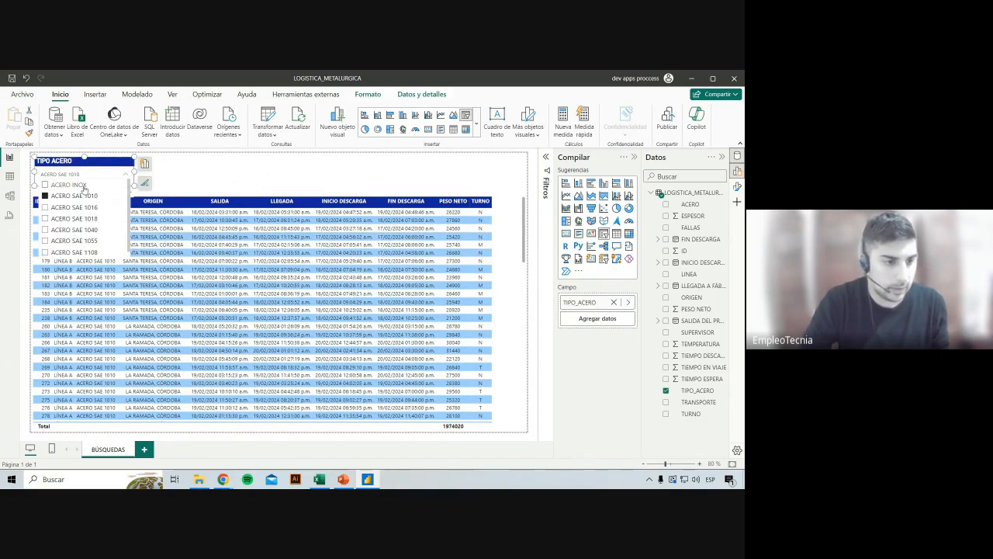
click(78, 185)
click(302, 257)
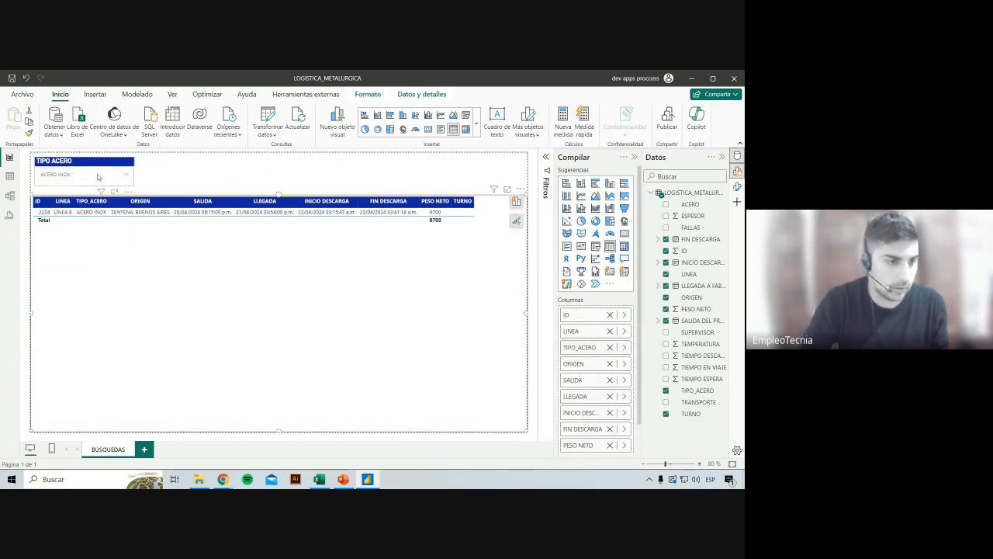
click(102, 178)
click(84, 230)
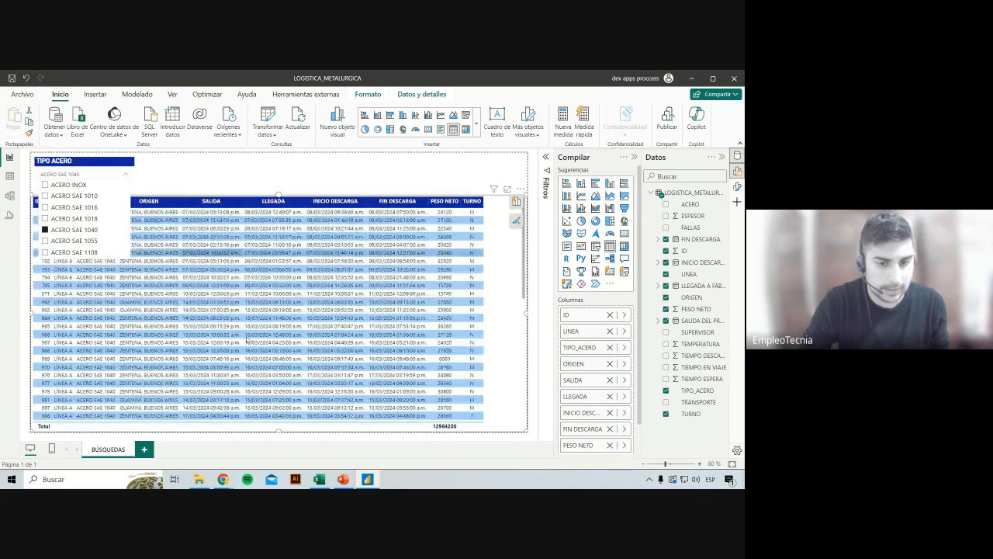
click(55, 232)
click(184, 174)
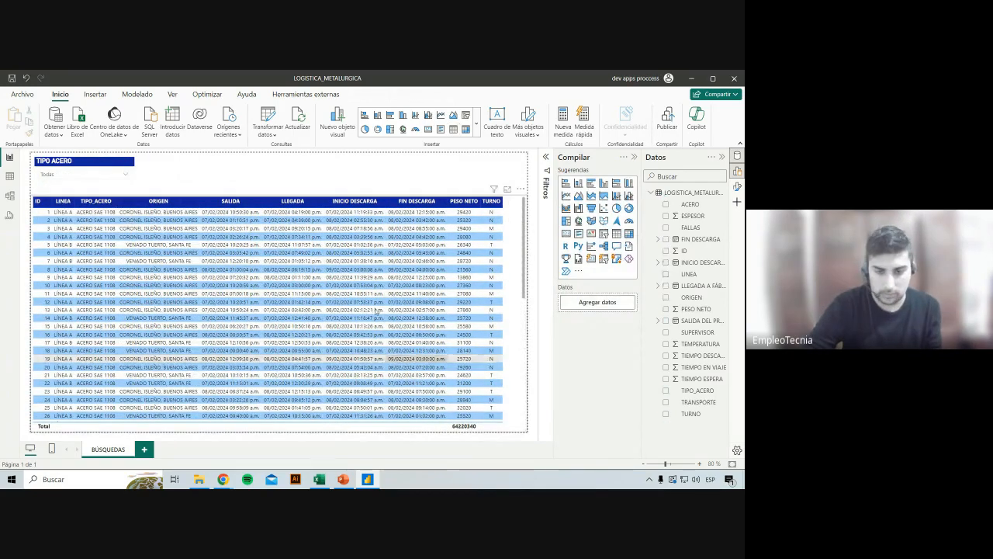
Duplicate the TIPO ACERO slicer beside the original and replace the copy's field with LINEA.
click(116, 177)
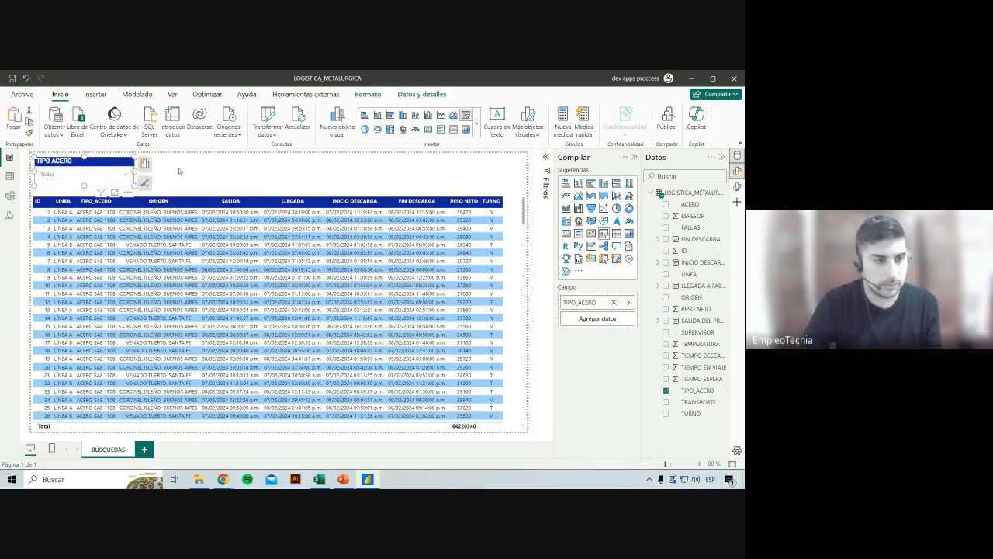
drag(123, 170, 231, 168)
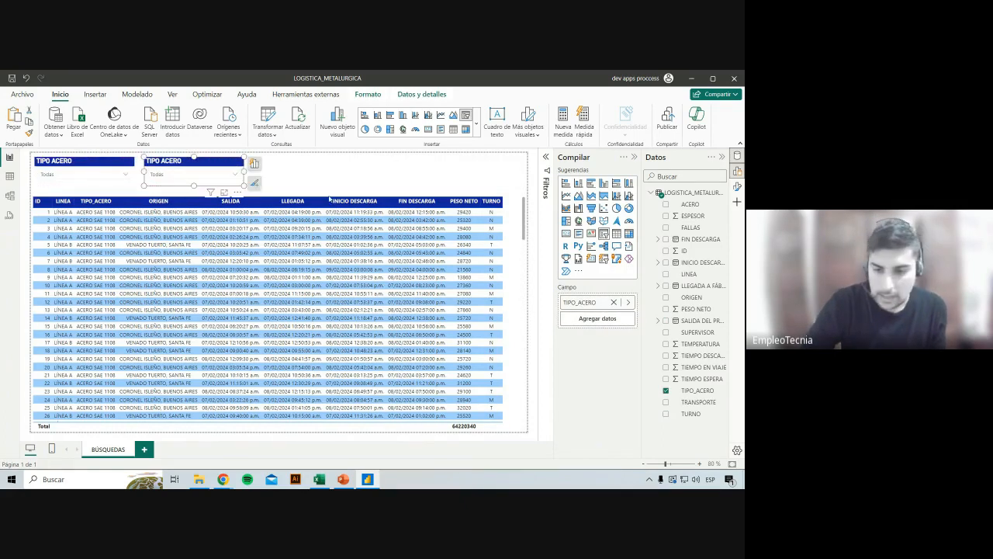
click(613, 302)
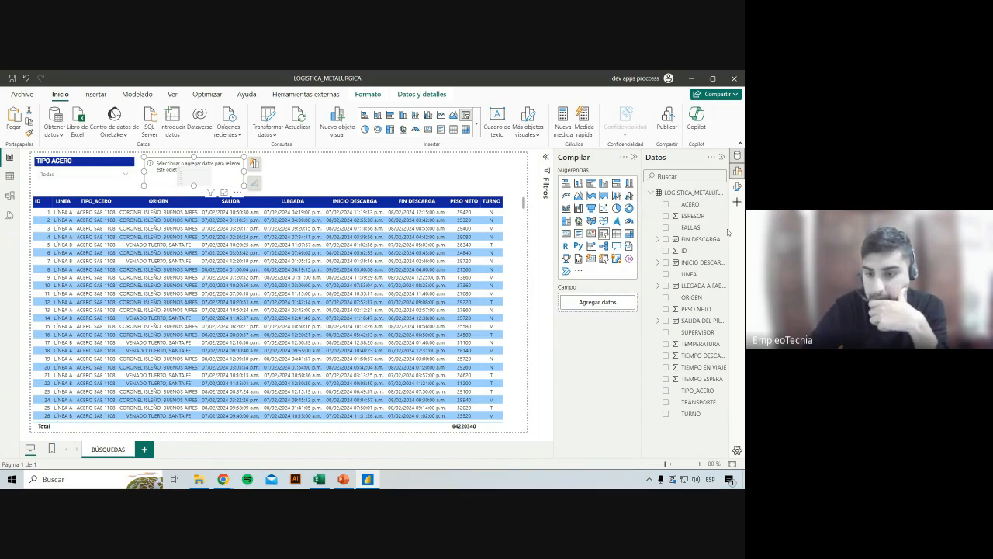
click(713, 275)
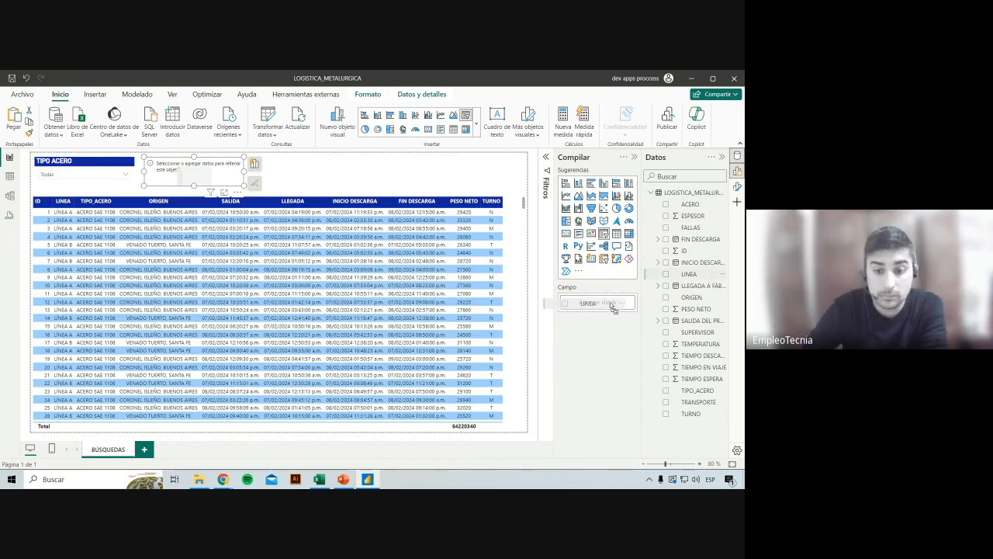
Retitle the second slicer LINEA and deselect it.
double_click(175, 165)
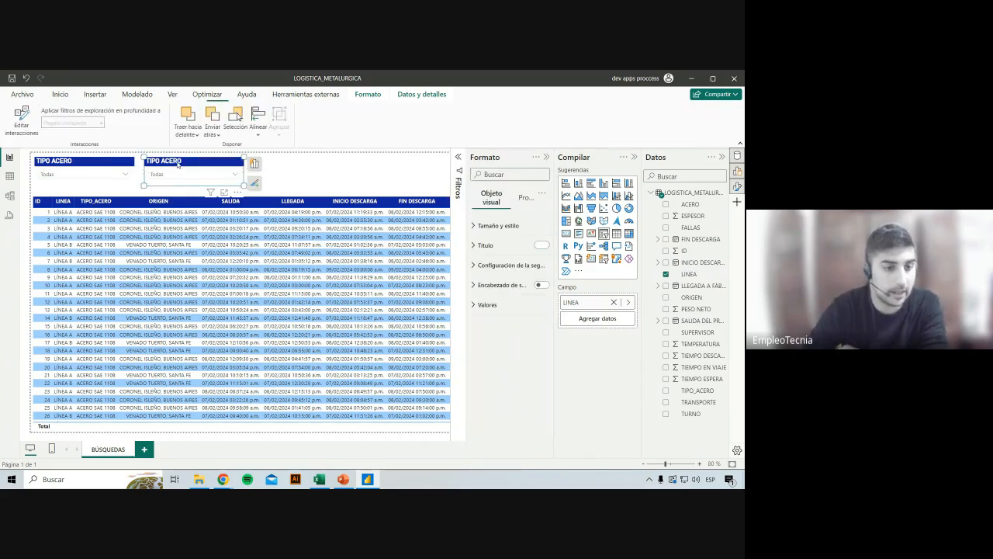
click(510, 245)
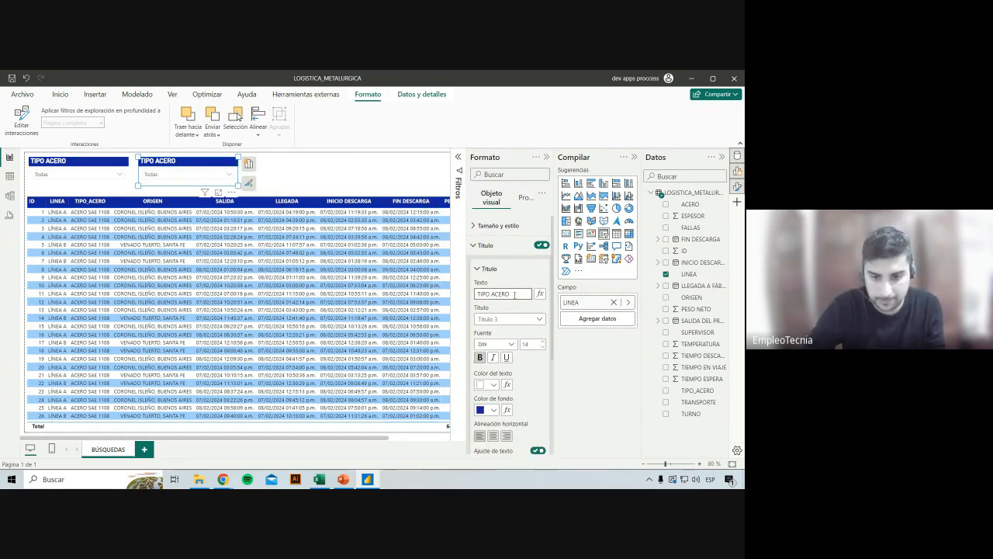
click(515, 295)
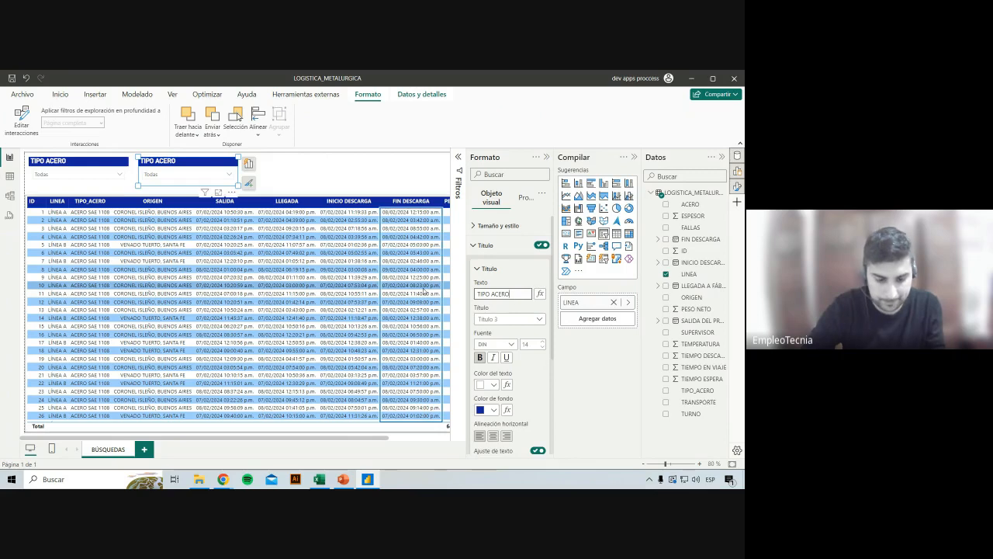
click(285, 174)
click(220, 163)
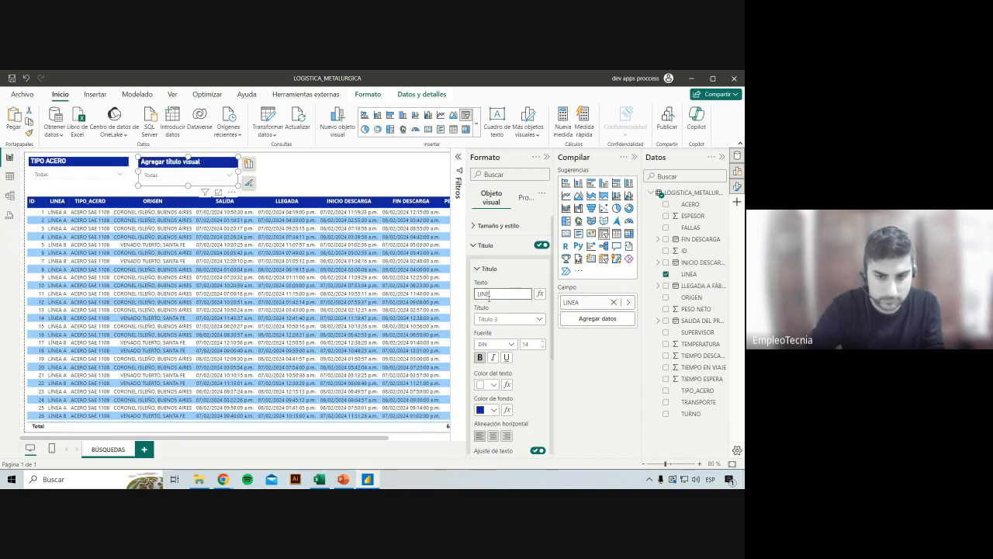
click(495, 246)
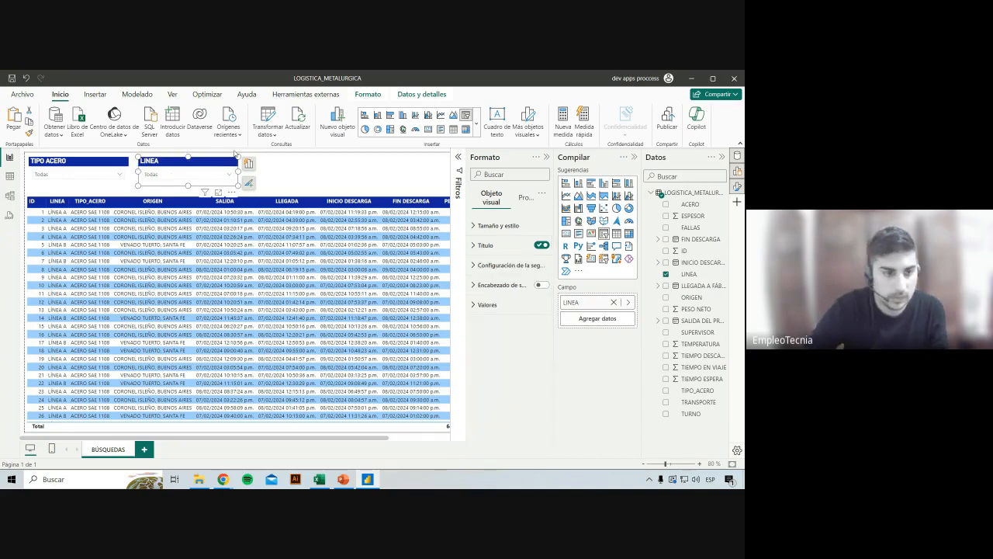
click(285, 171)
Test the slicers with LÍNEA A and ACERO SAE 1055, then clear both selections and collapse the formatting options.
click(182, 174)
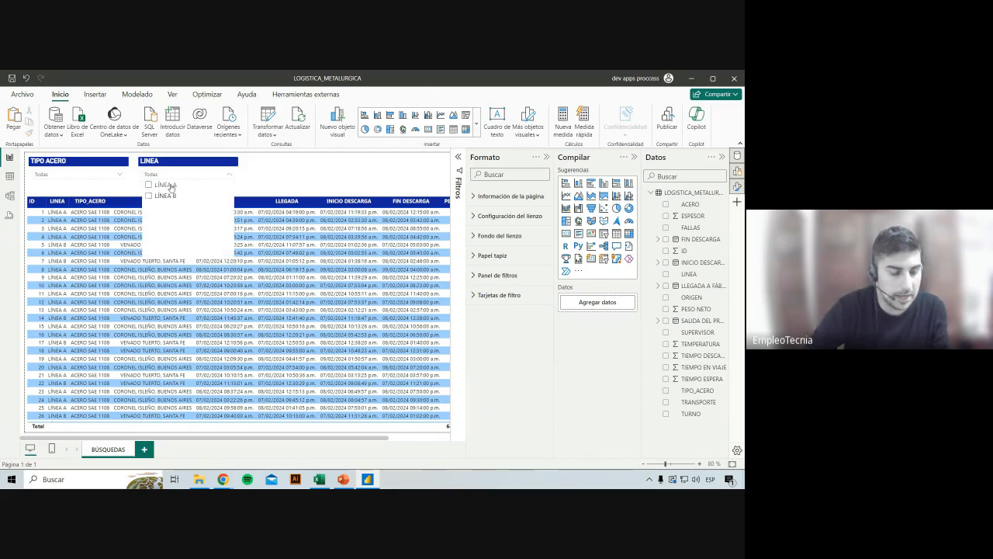
click(167, 185)
click(77, 174)
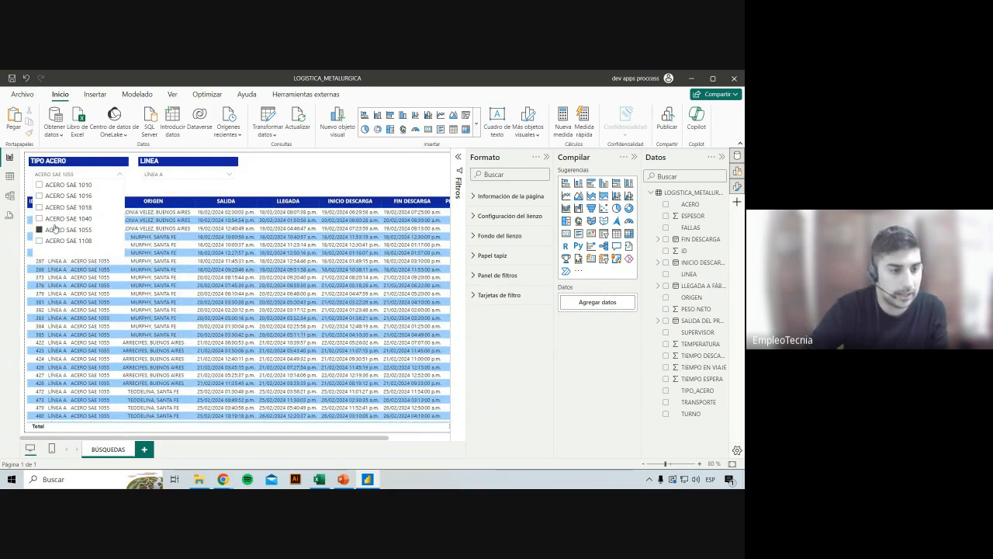
click(67, 230)
click(233, 177)
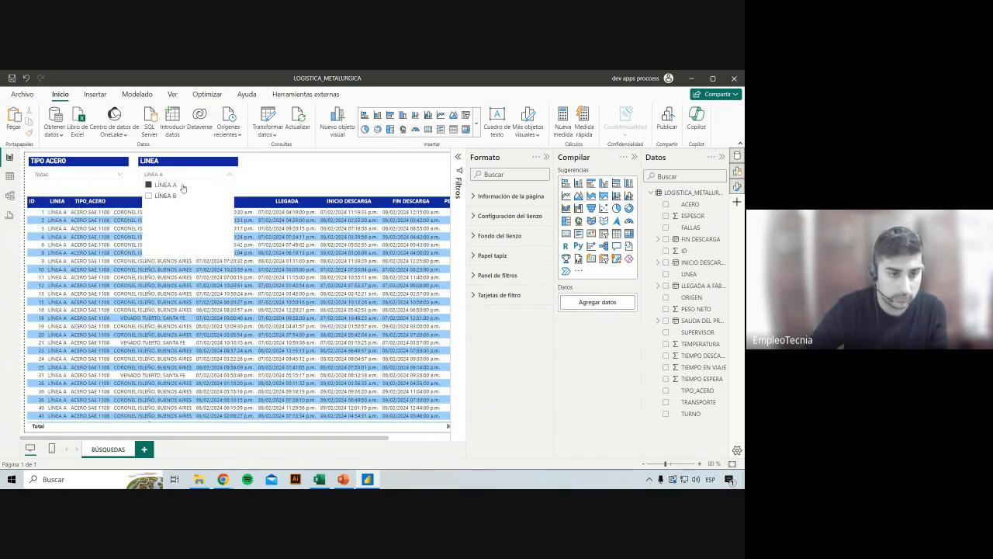
click(300, 184)
click(547, 158)
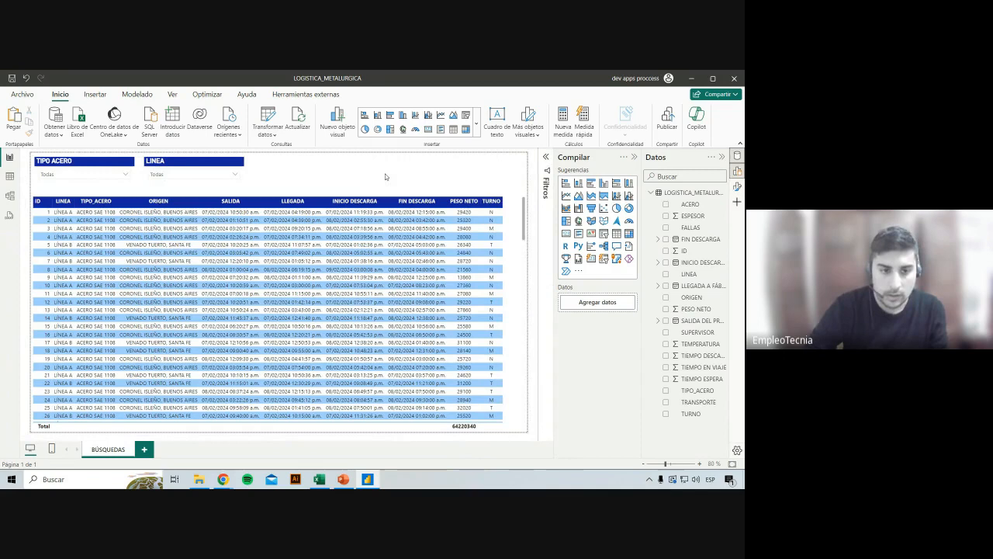
Duplicate the LINEA slicer beside the original and replace the copy's field with TRANSPORTE.
click(237, 166)
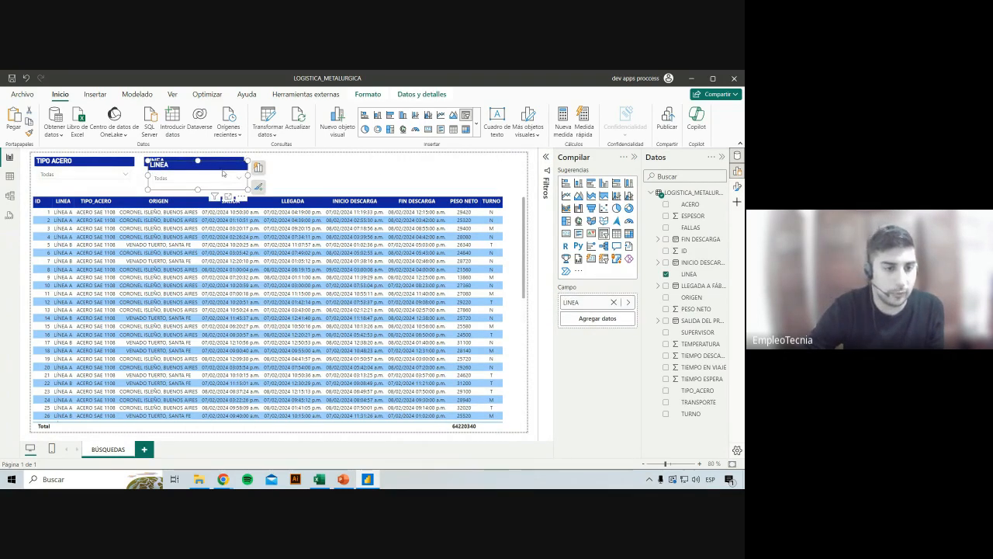
key(ctrl+v)
click(323, 169)
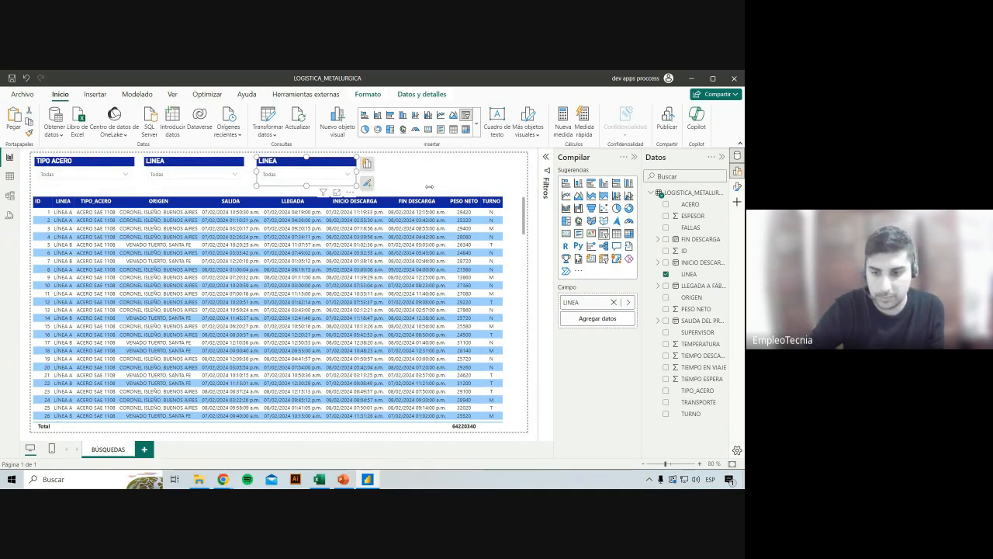
click(613, 302)
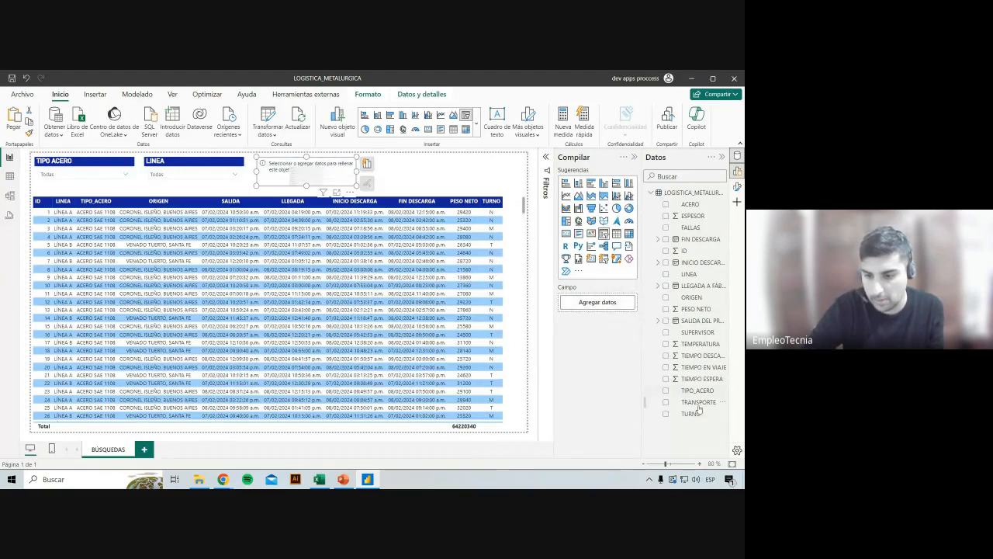
drag(703, 402, 597, 303)
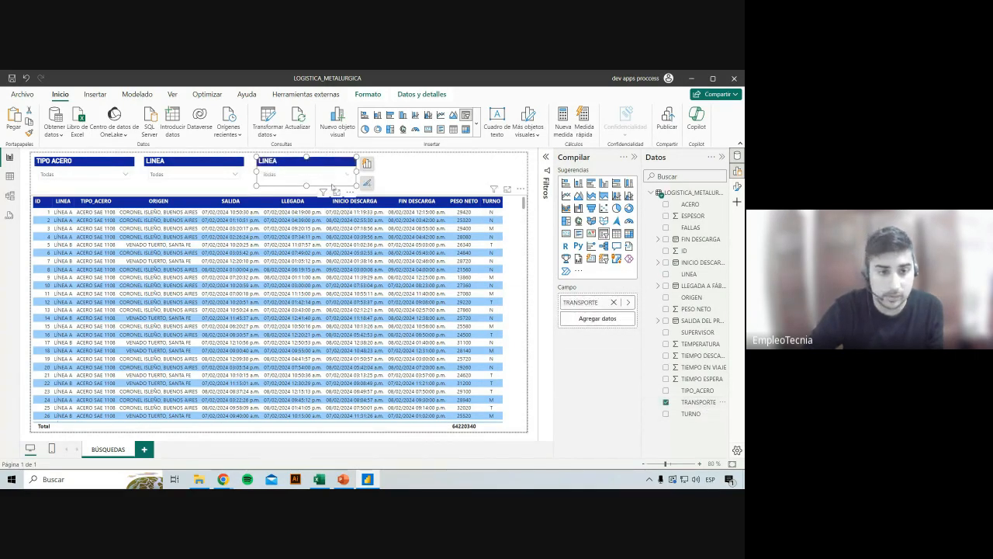
Retitle the third slicer TRANSPORTE and collapse the formatting options.
click(737, 187)
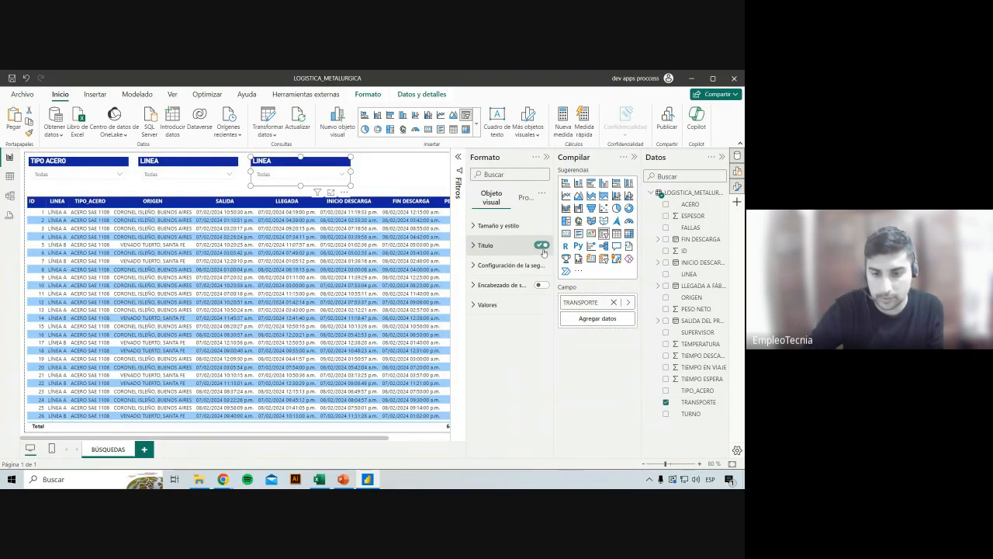
click(485, 246)
click(497, 293)
text(TR)
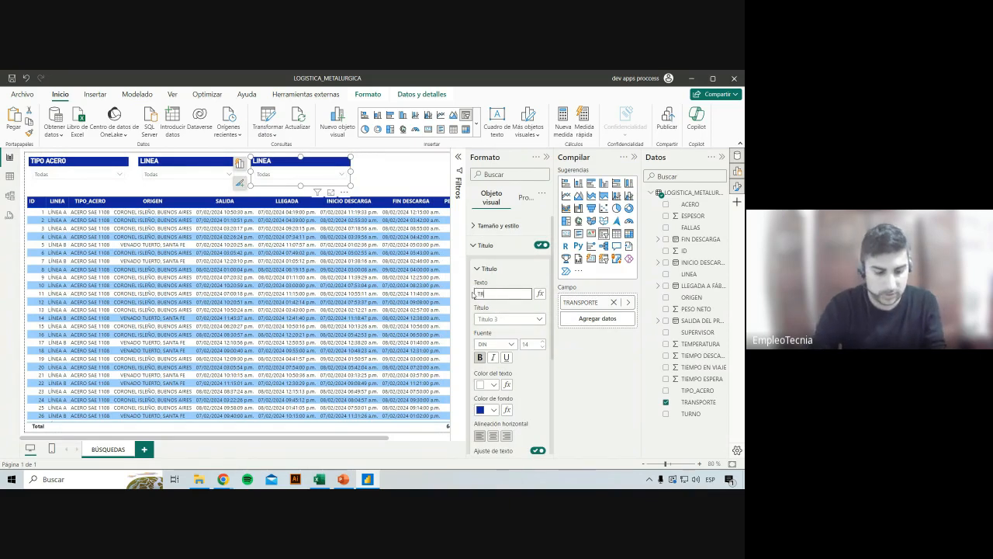
text(ANSPORTE)
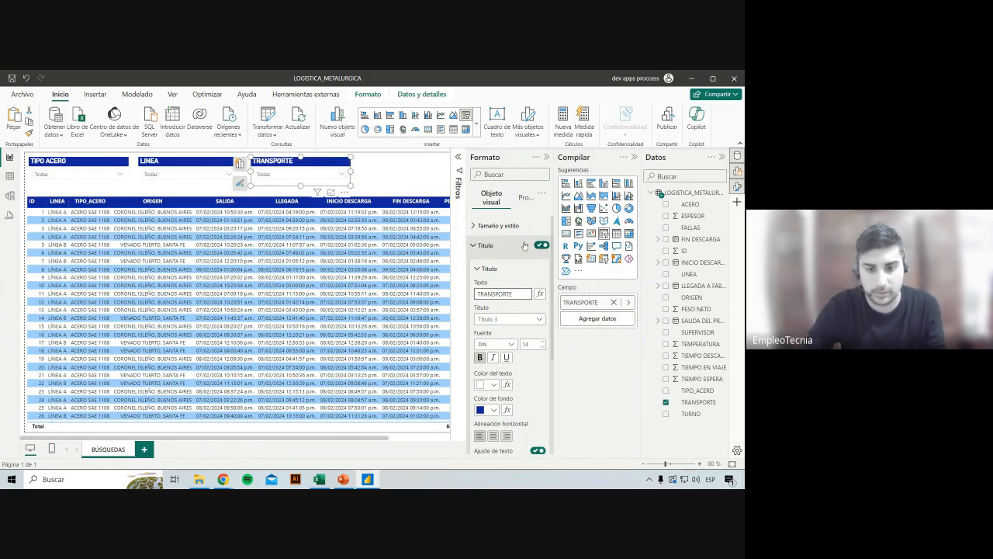
click(489, 245)
click(547, 157)
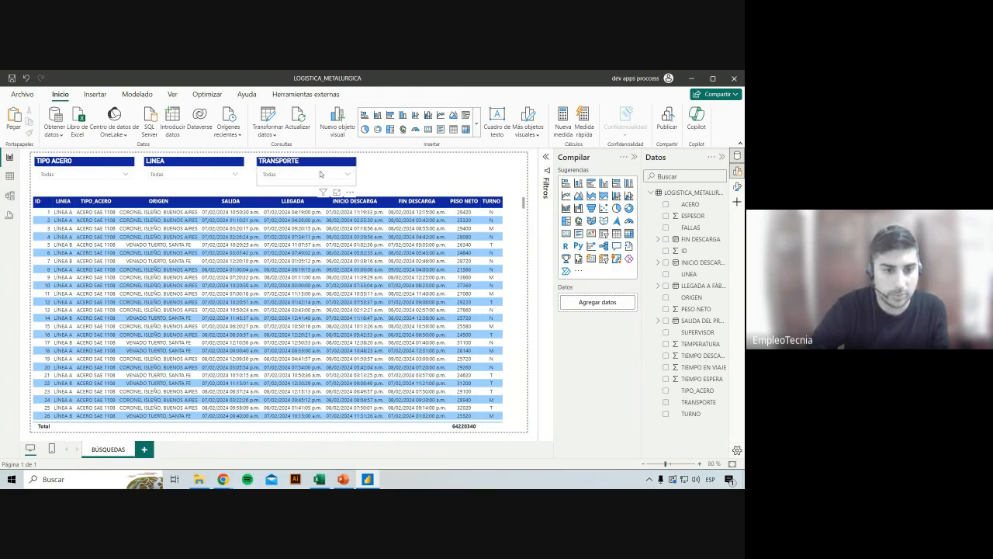
Test the three slicers together with LOGISTICA INTEGRAL SUAREZ, LÍNEA A and ACERO SAE 1055, then clear every selection.
click(347, 174)
click(299, 230)
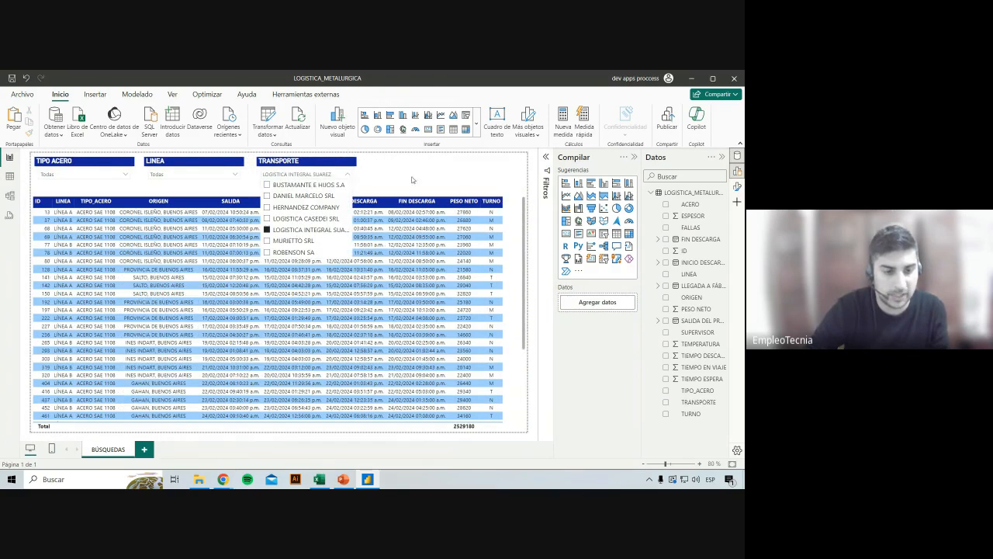
click(163, 175)
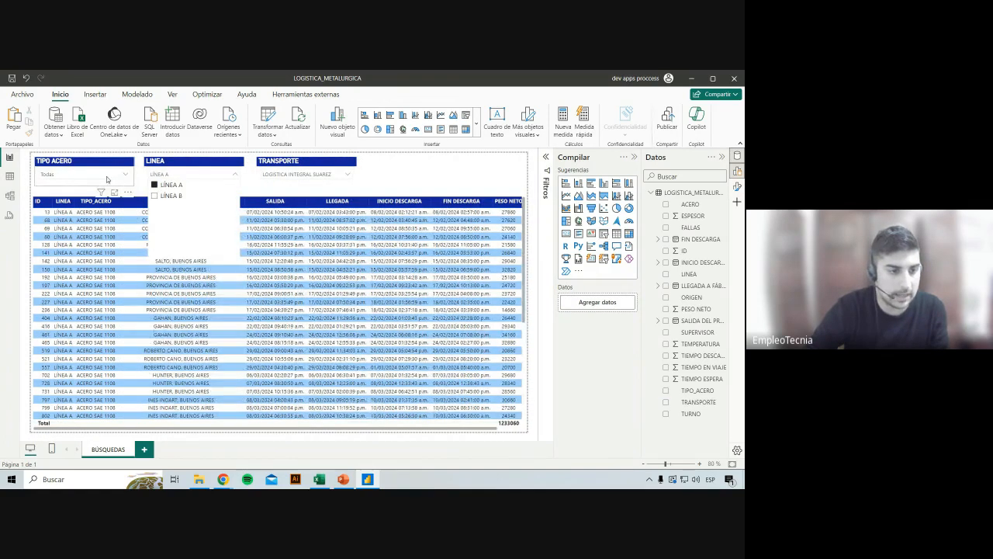
click(122, 175)
click(77, 210)
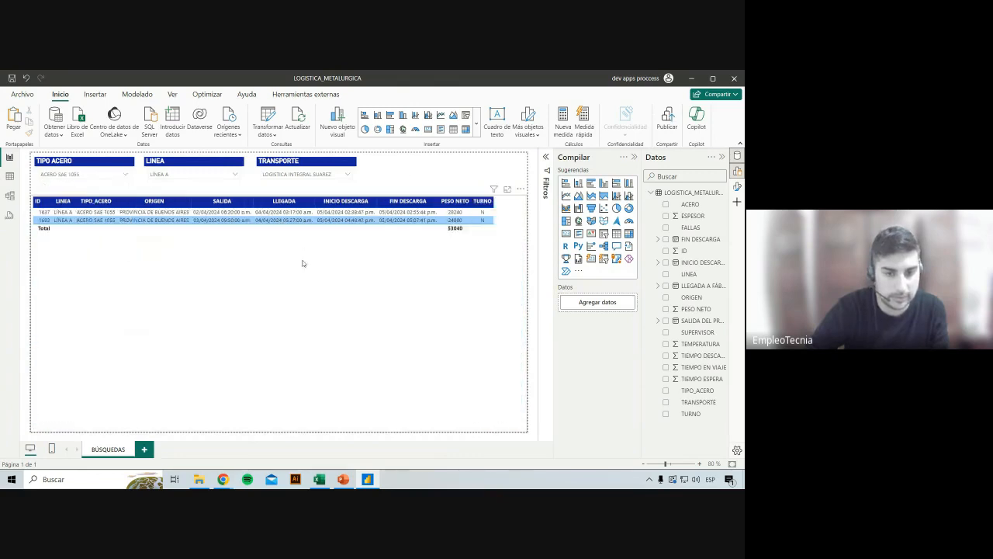
click(100, 235)
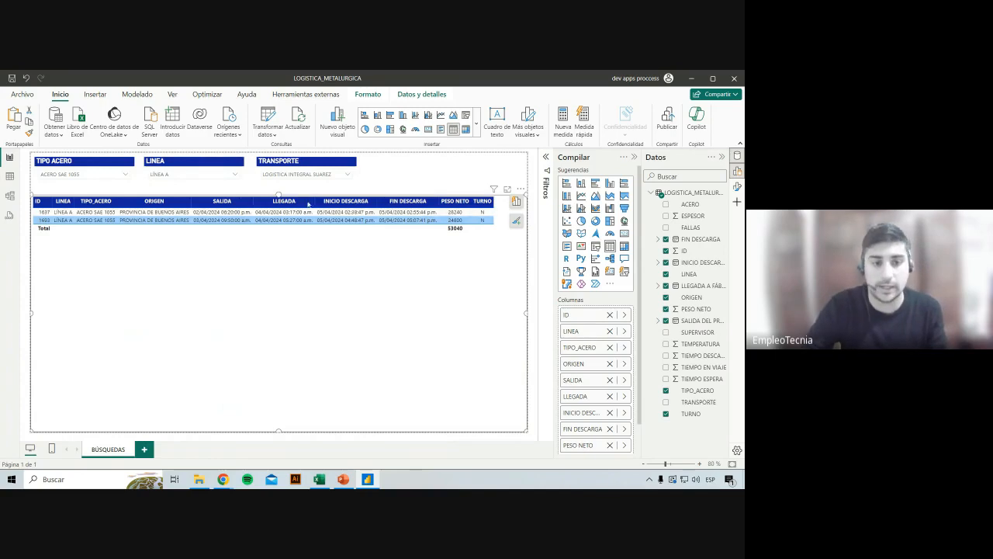
click(89, 174)
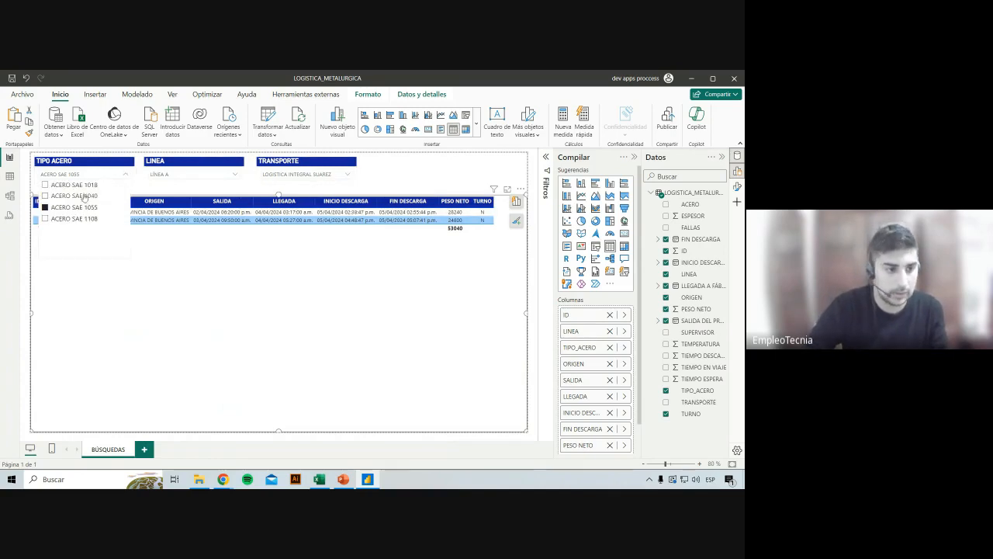
click(77, 208)
click(194, 174)
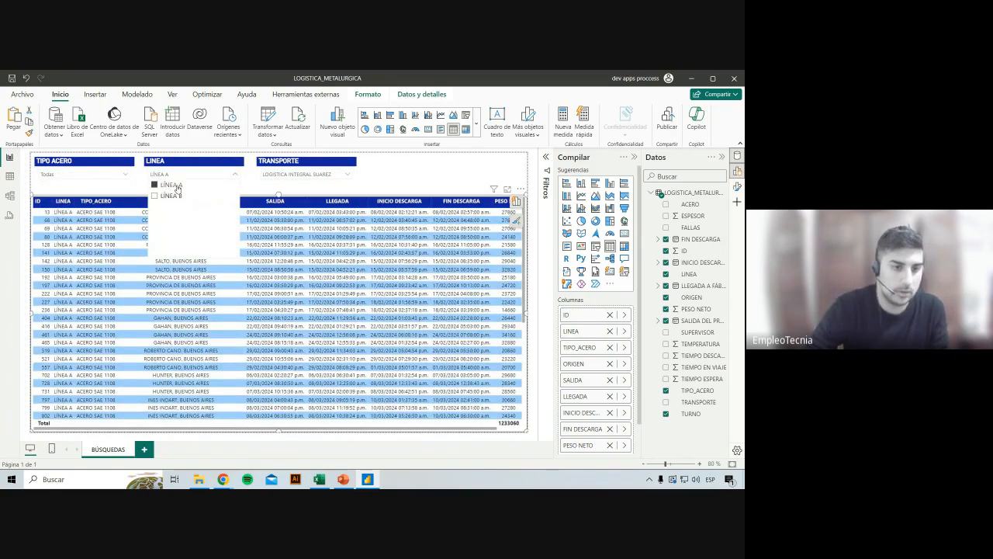
click(273, 177)
click(278, 231)
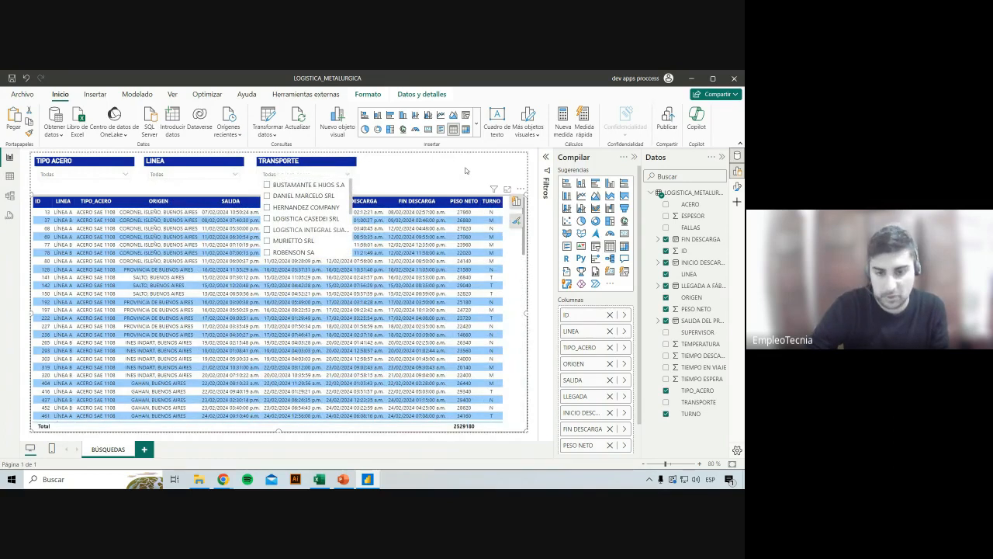
click(466, 170)
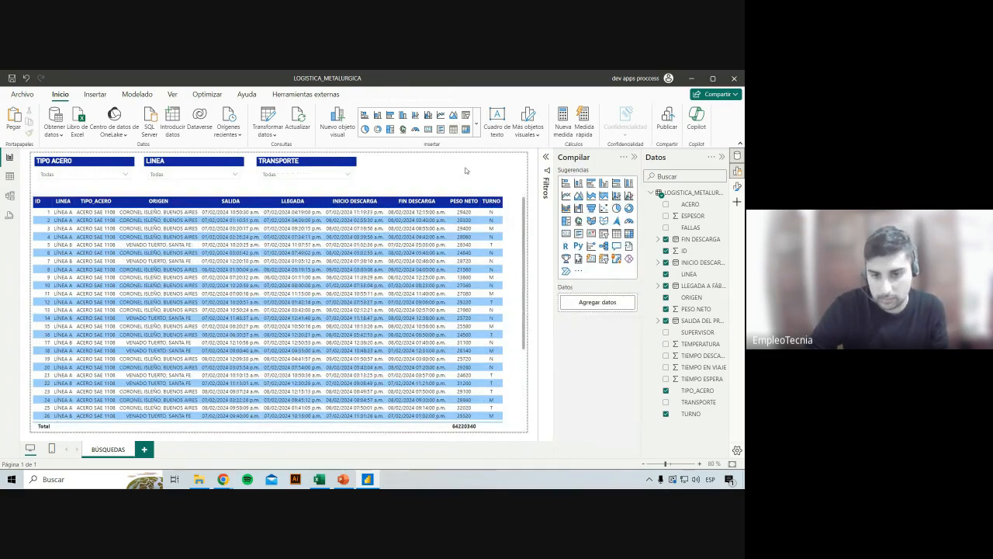
Duplicate the TRANSPORTE slicer beside the original, make the copy narrower and replace its field with TURNO.
click(344, 163)
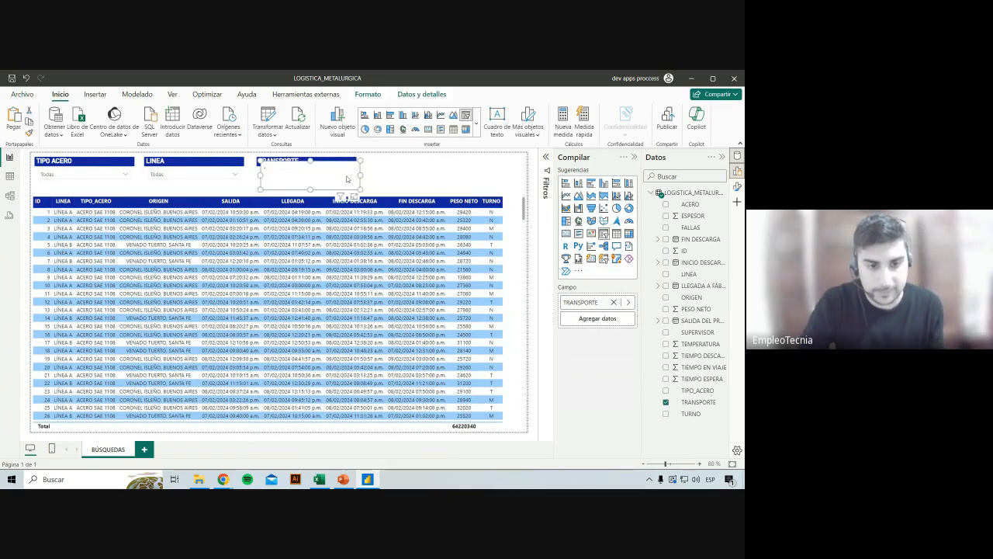
drag(328, 171, 439, 173)
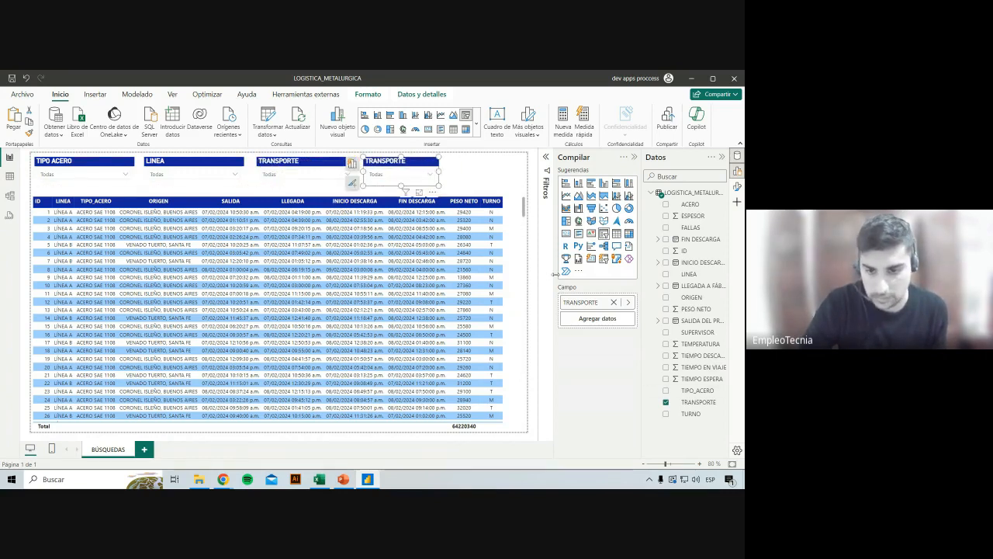
click(614, 303)
drag(687, 413, 588, 304)
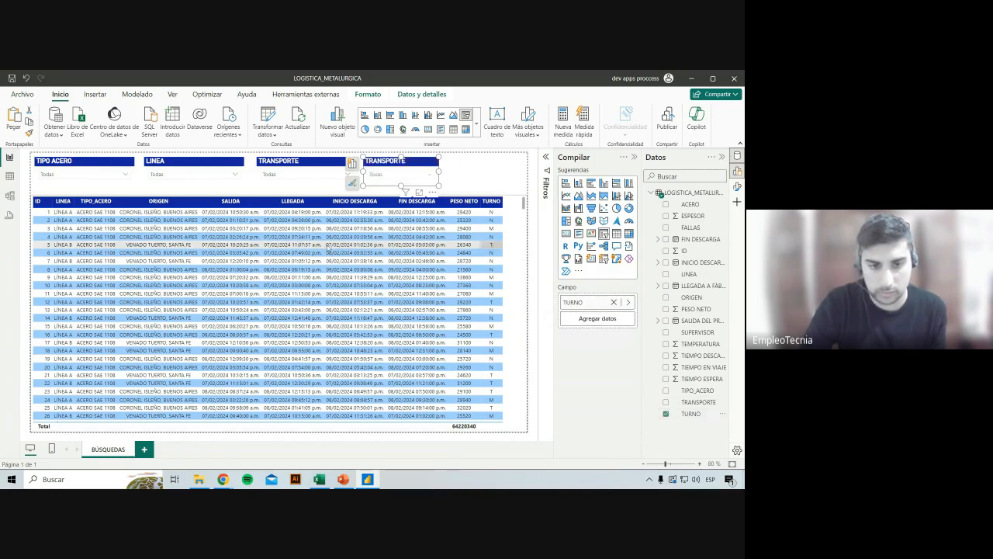
Retitle the fourth slicer TURNO, collapse the formatting options and deselect the slicer.
click(741, 189)
click(488, 245)
click(521, 294)
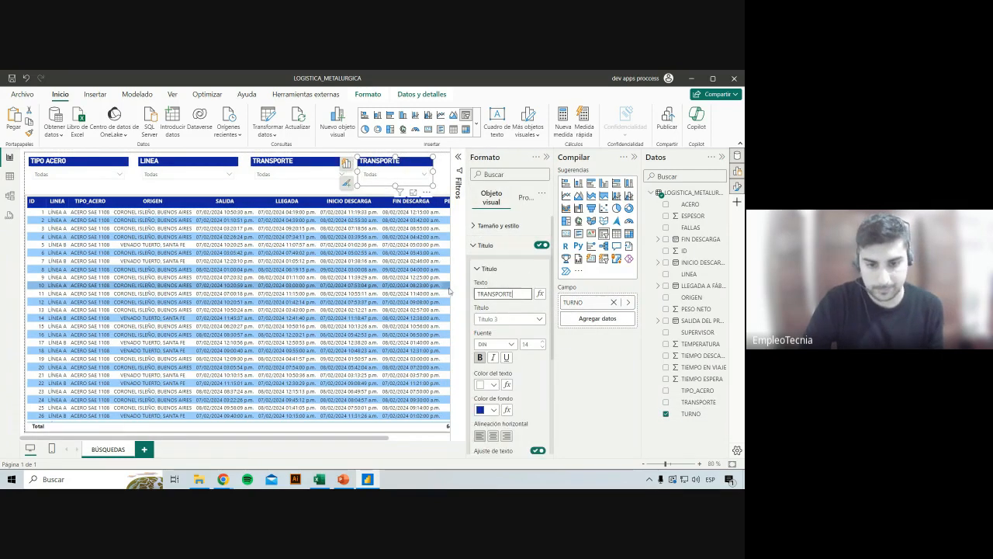
text(TURNO)
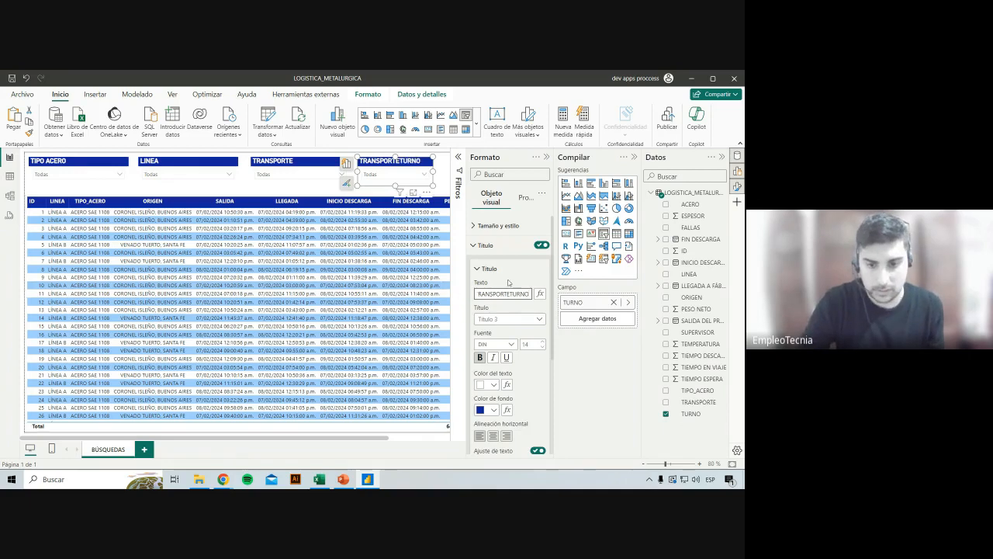
drag(510, 293, 481, 293)
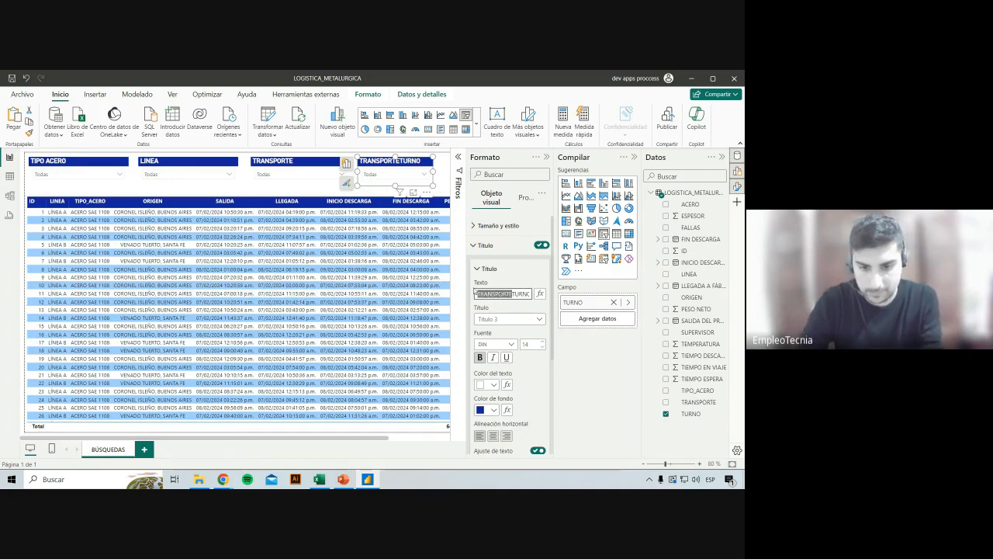
key(BackSpace)
click(548, 156)
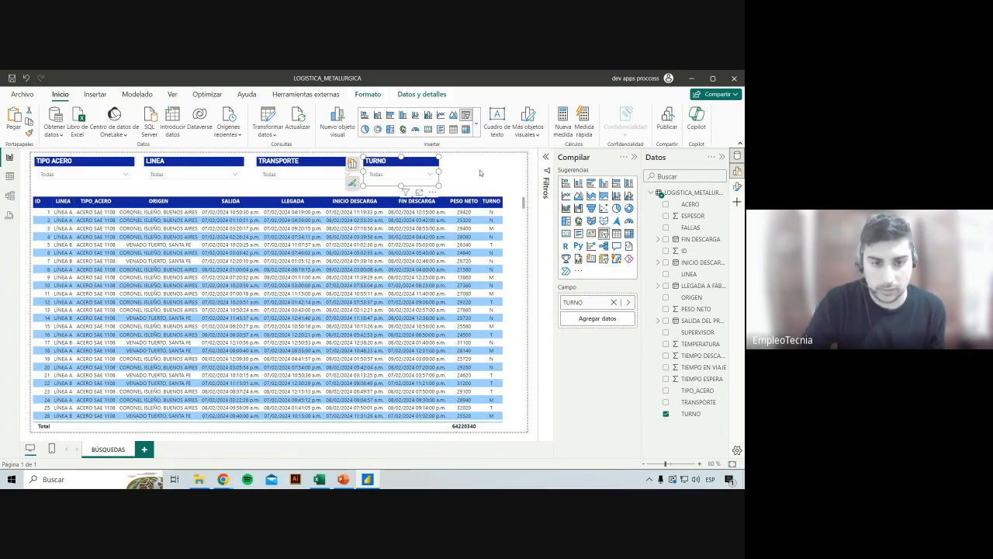
click(481, 173)
Test the TURNO slicer with shift T, then clear the selection.
click(423, 173)
click(375, 207)
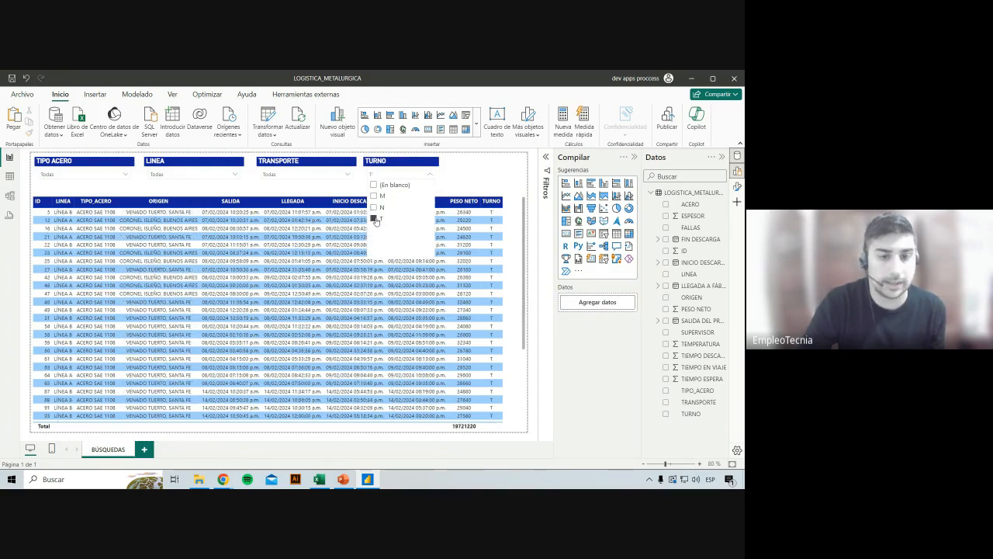
click(376, 207)
click(432, 169)
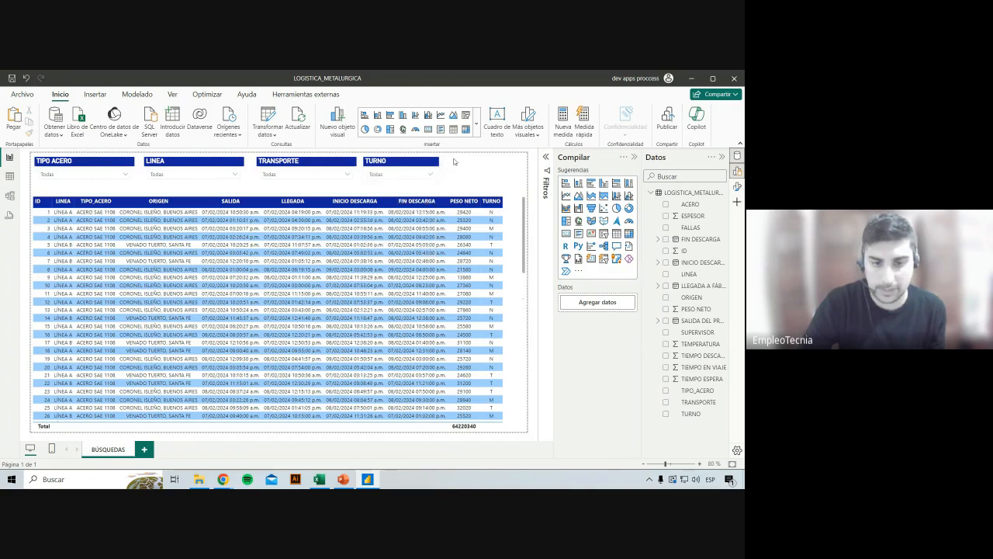
Narrow the LINEA and TRANSPORTE slicers and shift TRANSPORTE and TURNO closer to their neighbours in the slicer row.
click(242, 170)
drag(245, 171, 231, 173)
drag(311, 169, 333, 169)
click(405, 162)
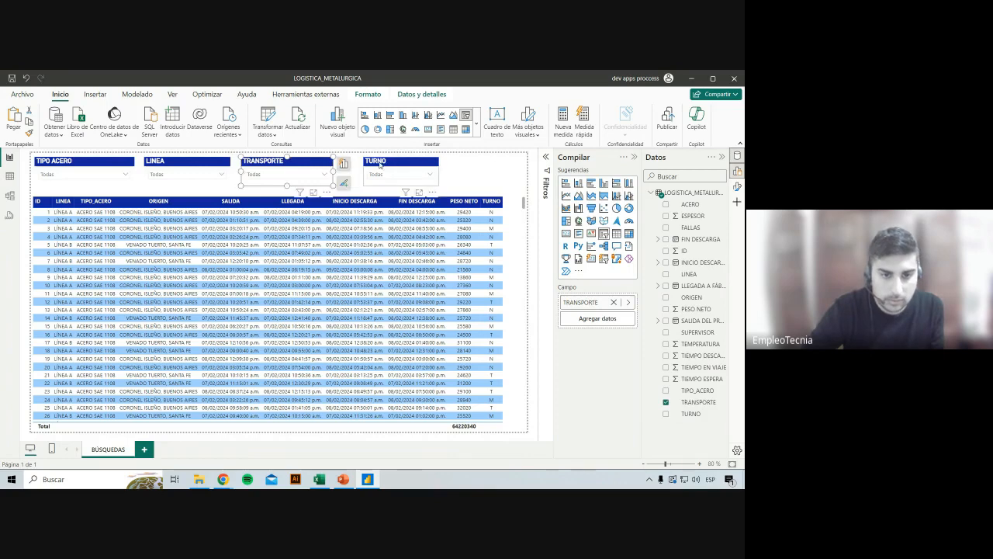
drag(405, 162, 387, 164)
click(489, 177)
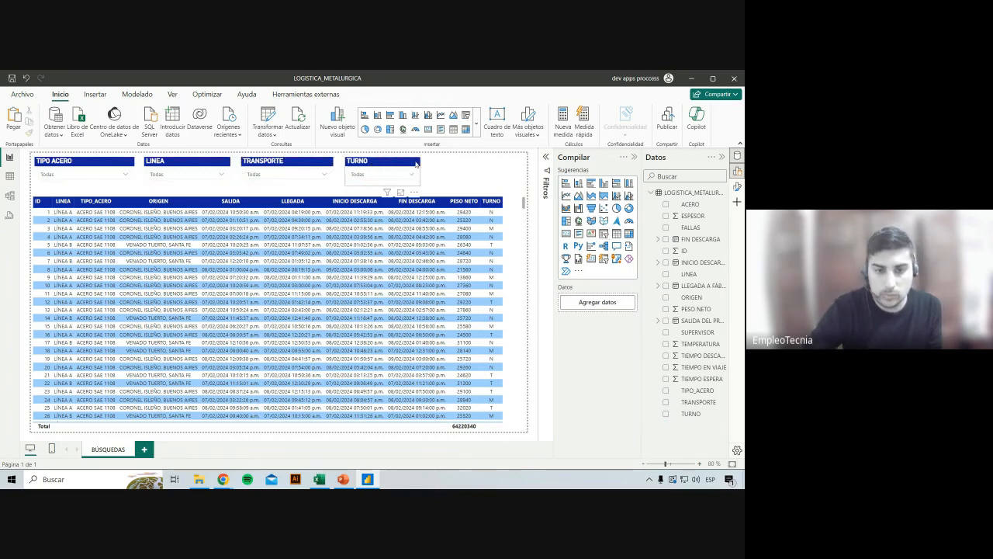
Duplicate the TURNO slicer and place the copy beside the original at the end of the slicer row.
click(415, 163)
key(ctrl+c)
key(ctrl+v)
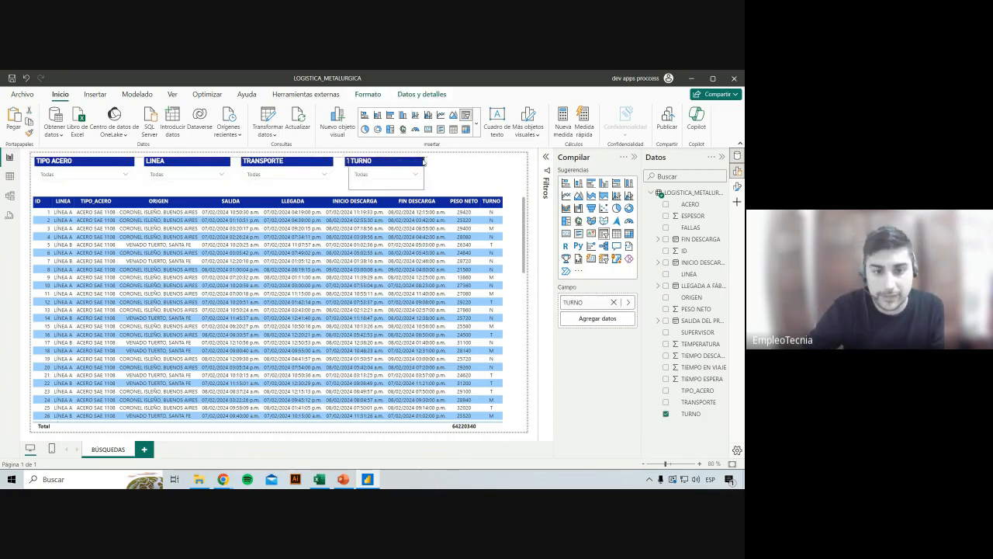
drag(403, 161, 485, 161)
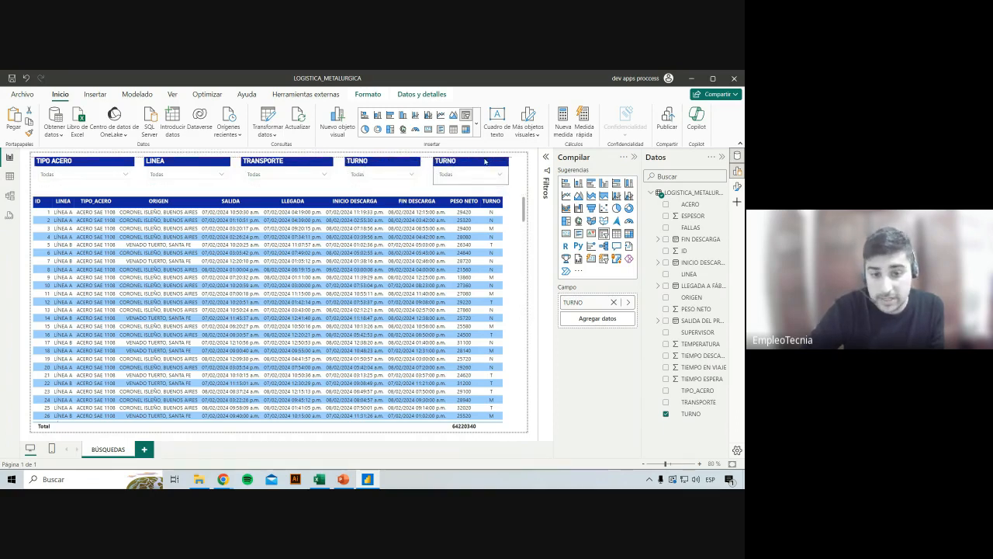
Narrow the TIPO ACERO slicer, close the gaps between the first four slicers and widen the TURNO copy to fill the remaining space.
click(135, 177)
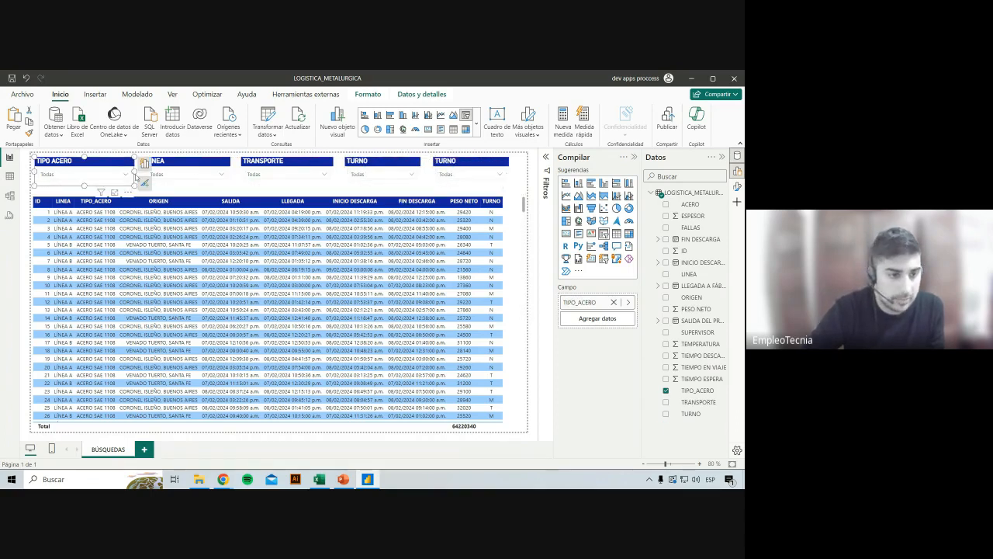
click(136, 178)
click(132, 173)
drag(135, 171, 121, 174)
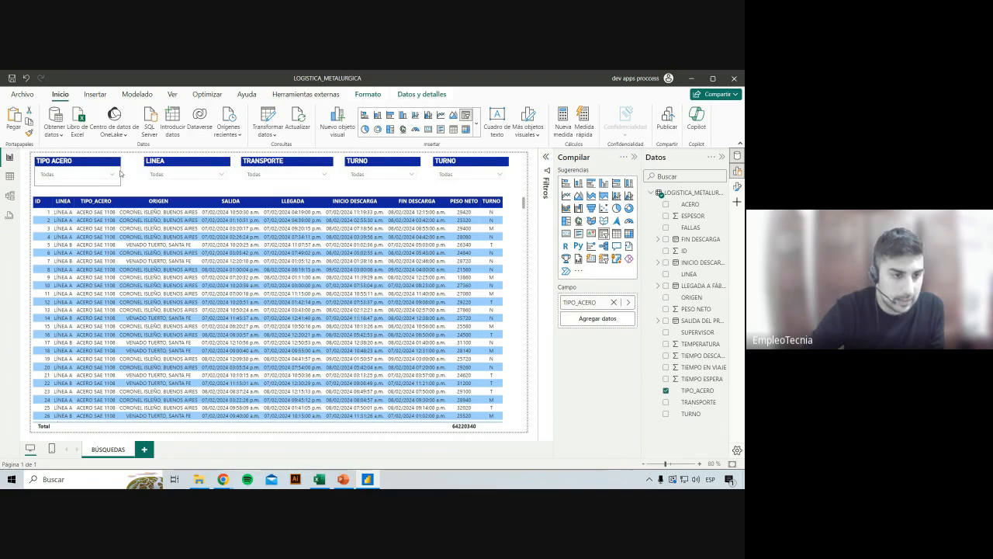
drag(180, 163, 163, 164)
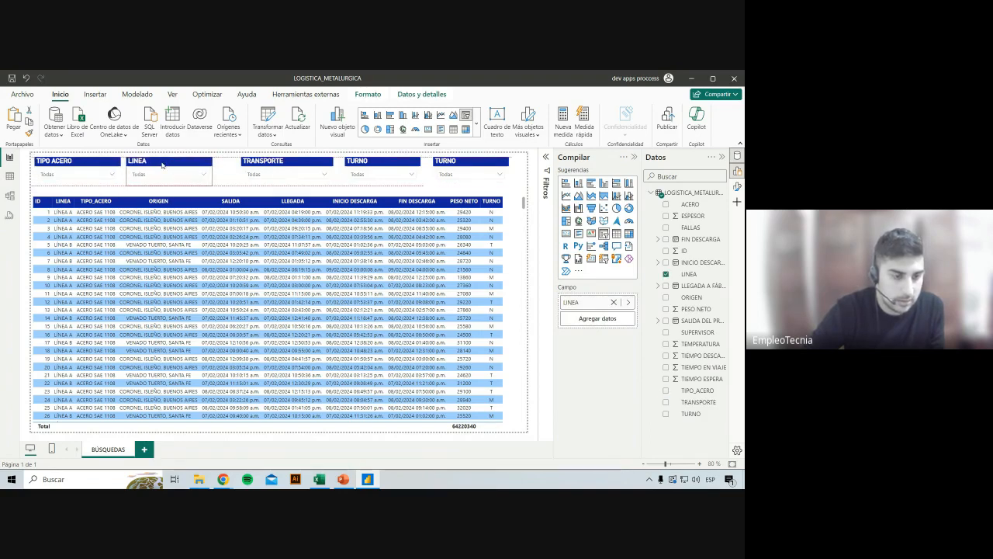
drag(293, 164, 273, 165)
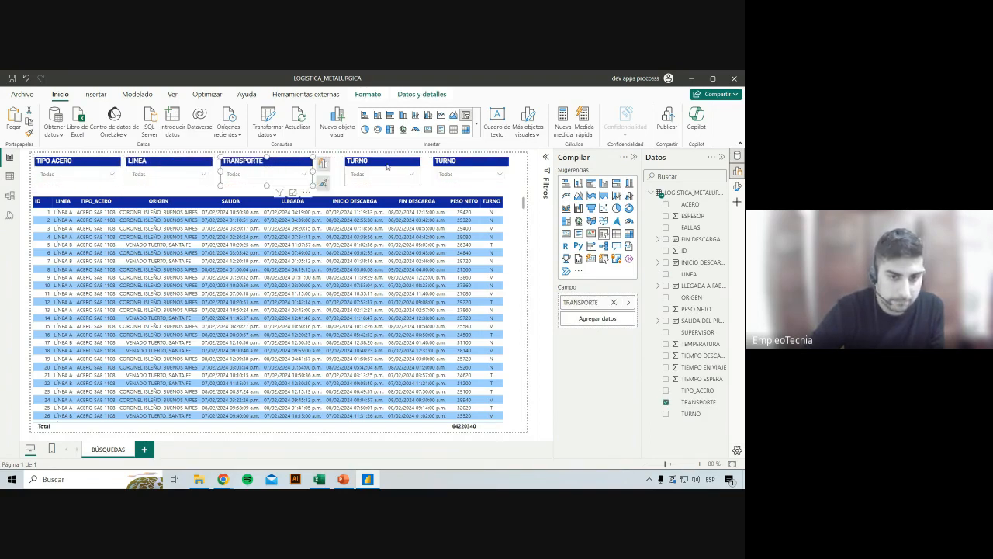
drag(379, 167, 352, 167)
drag(495, 163, 522, 169)
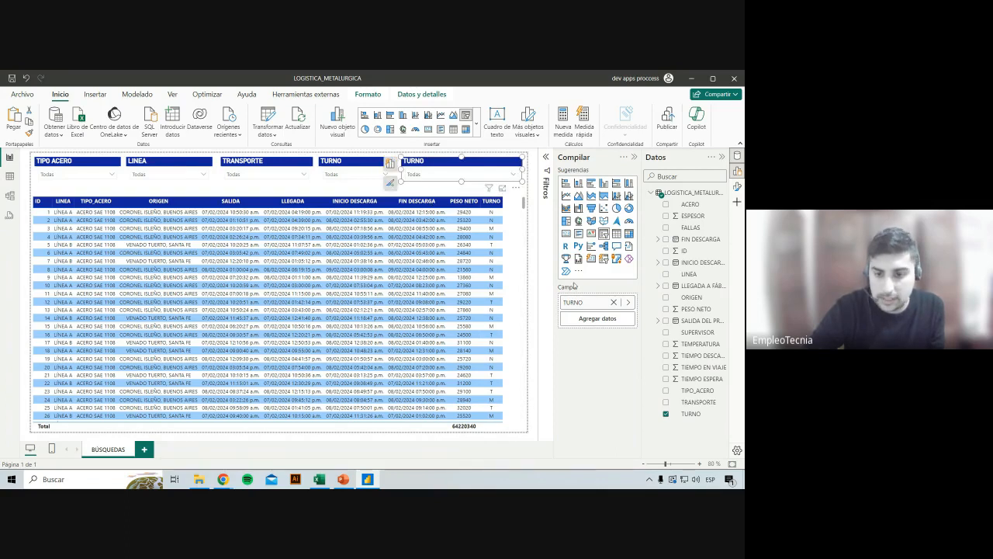
Replace the fifth slicer's field with FIN DESCARGA and retitle the slicer FIN DESCARGA.
click(612, 302)
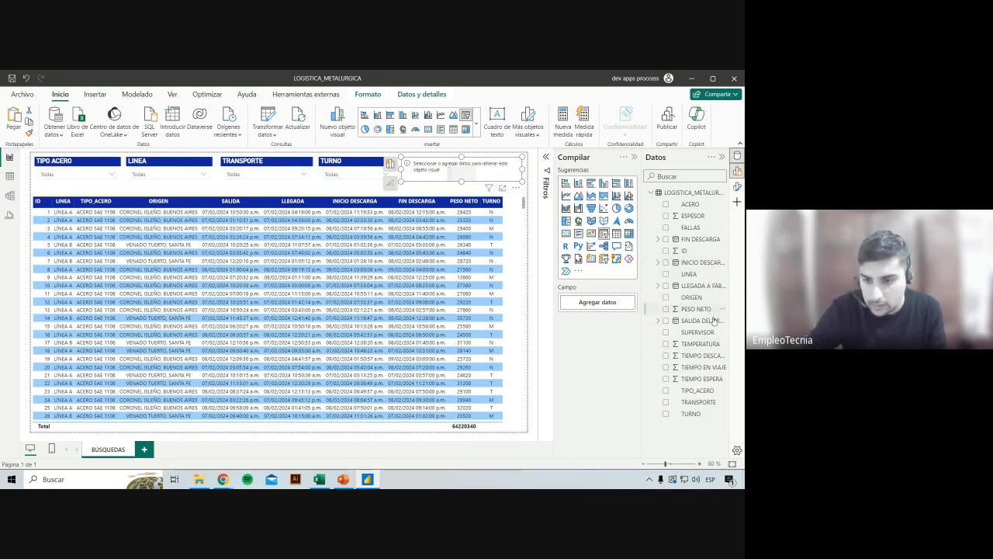
drag(691, 239, 589, 304)
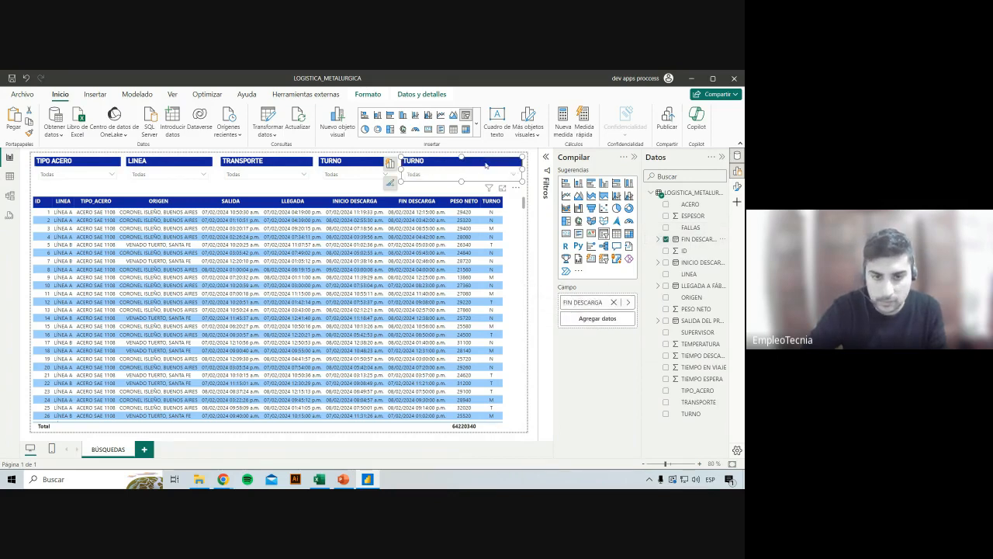
click(738, 187)
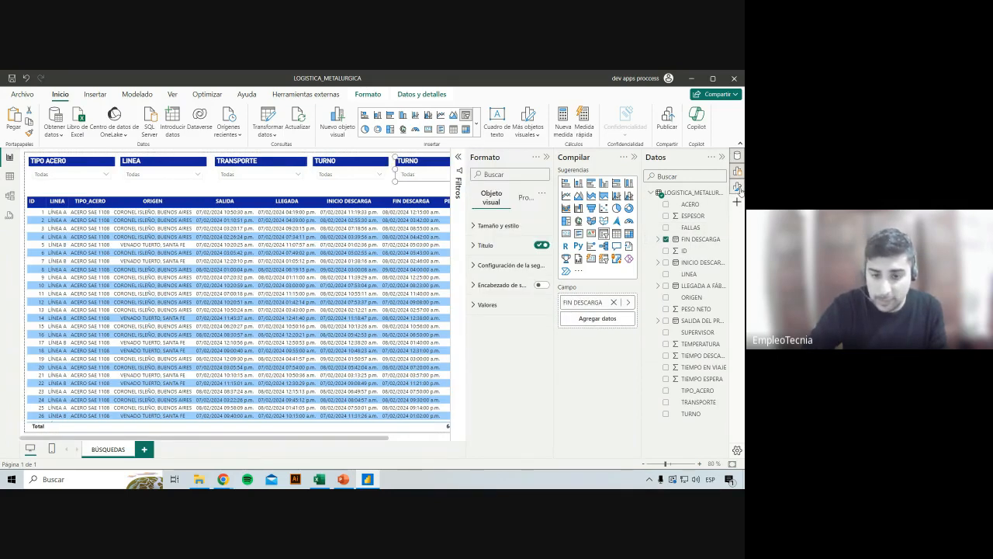
click(503, 246)
double_click(505, 289)
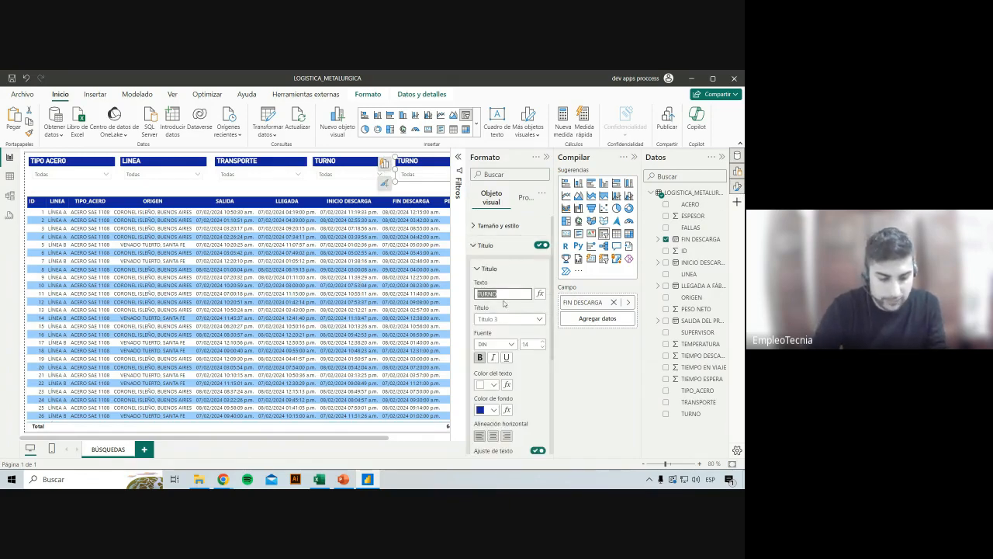
text(FIN DESCARGA)
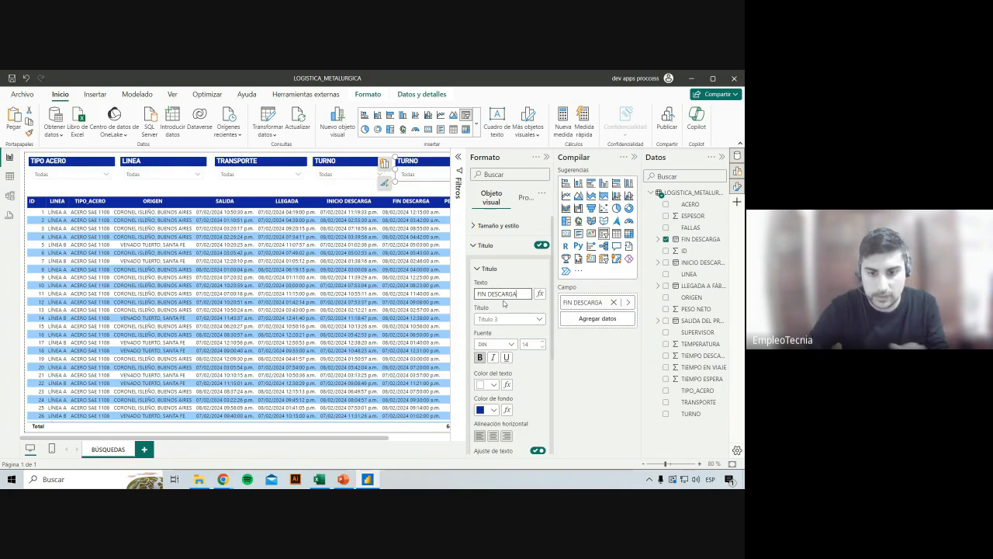
click(503, 247)
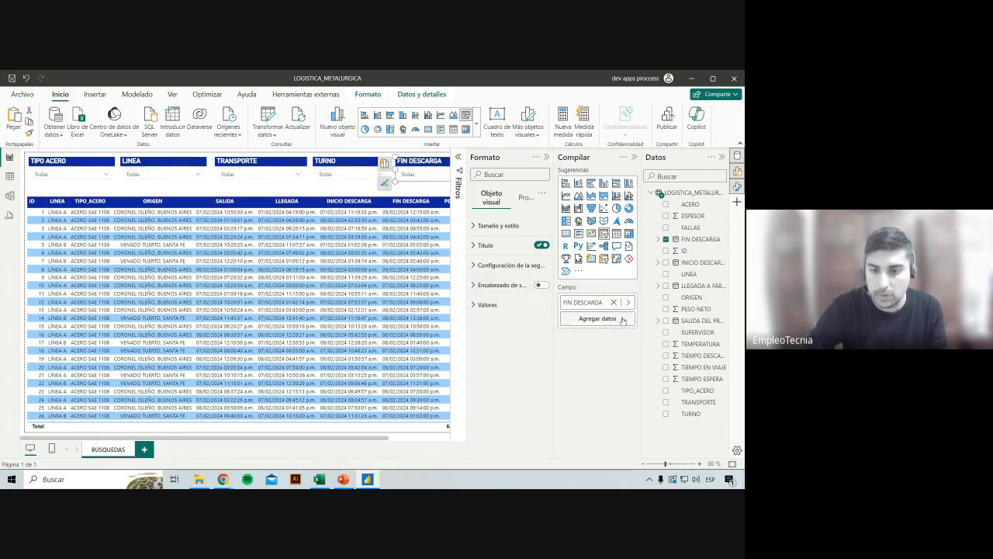
Change the FIN DESCARGA slicer's style to Entre and close the formatting options.
click(520, 284)
click(521, 268)
click(525, 313)
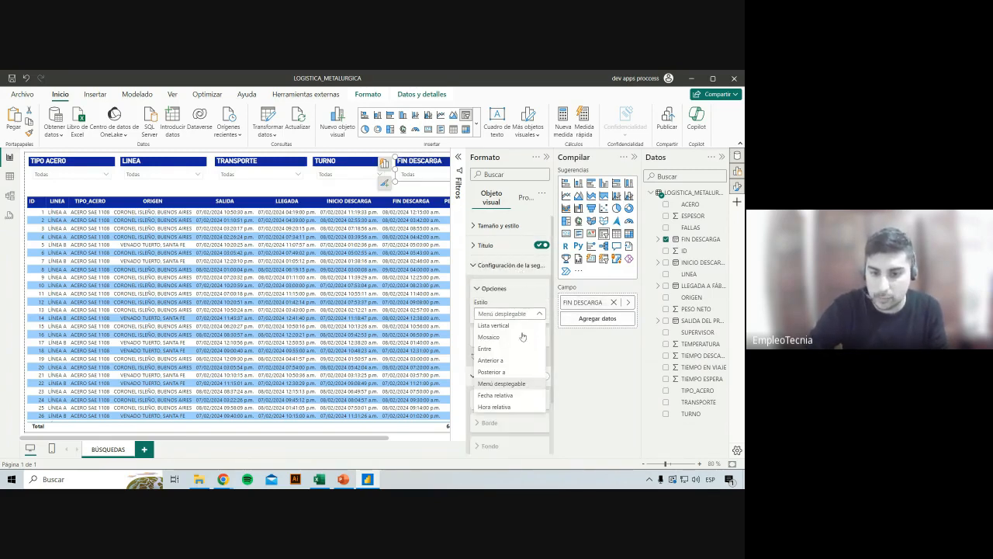
click(498, 350)
click(546, 157)
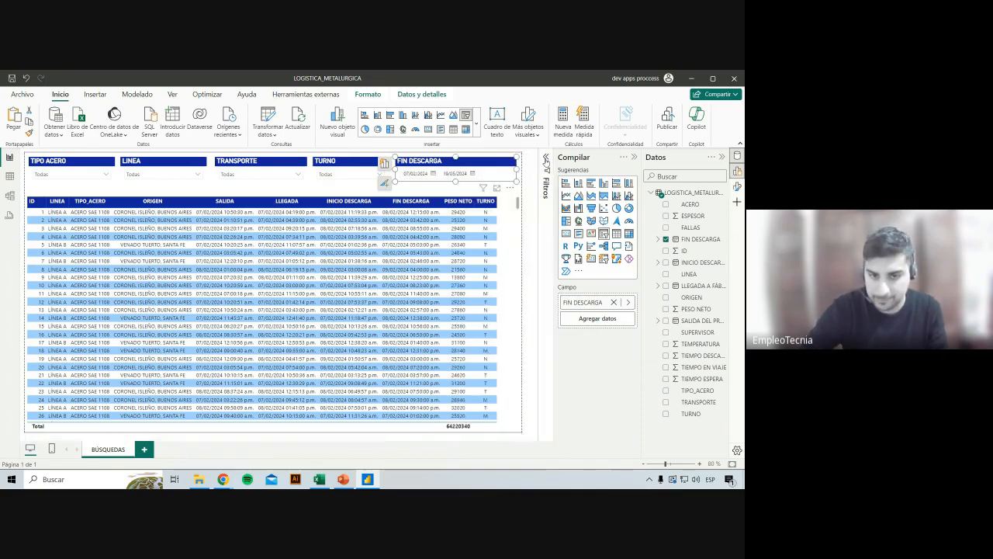
Make the FIN DESCARGA slicer taller to fit its date range slider and extend the four dropdown slicers to the same height.
drag(462, 183, 462, 195)
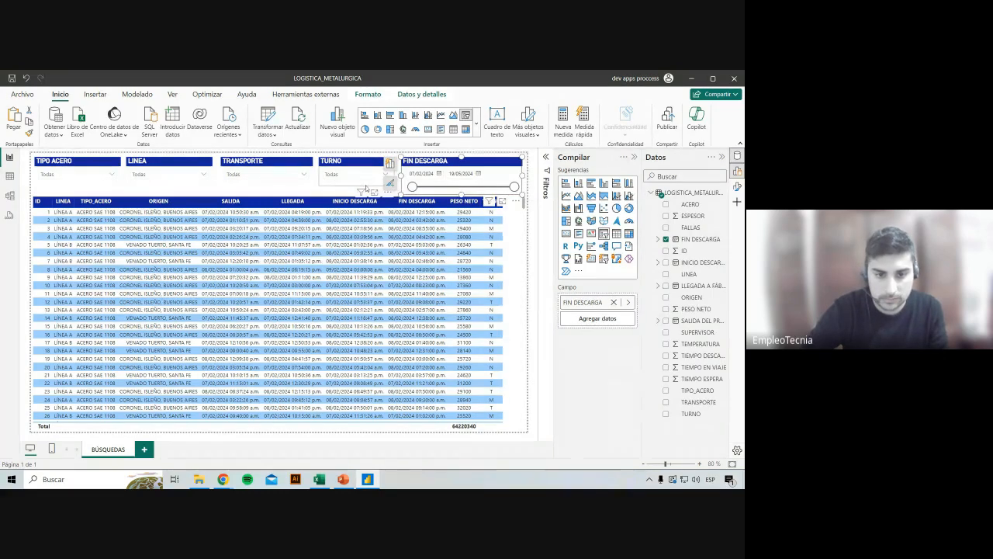
click(266, 185)
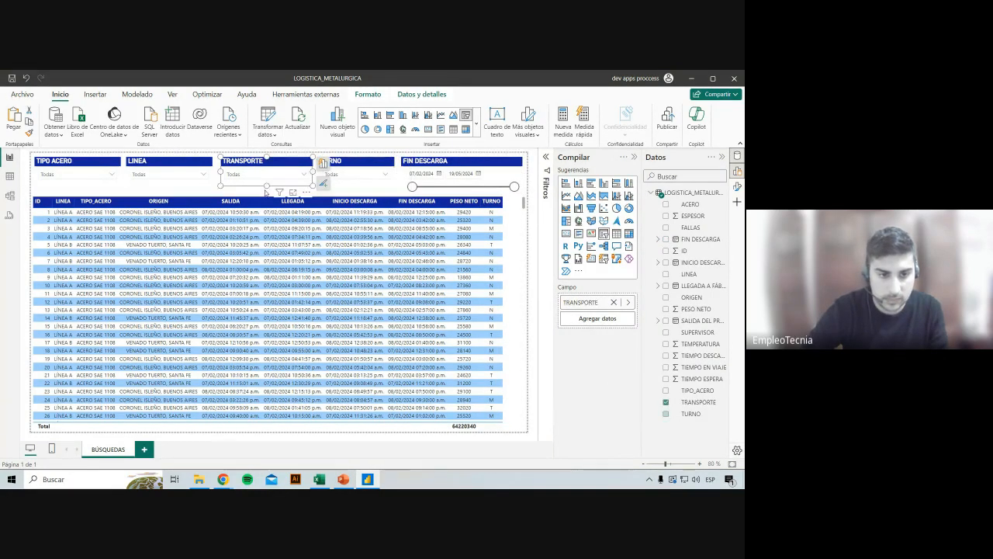
click(165, 187)
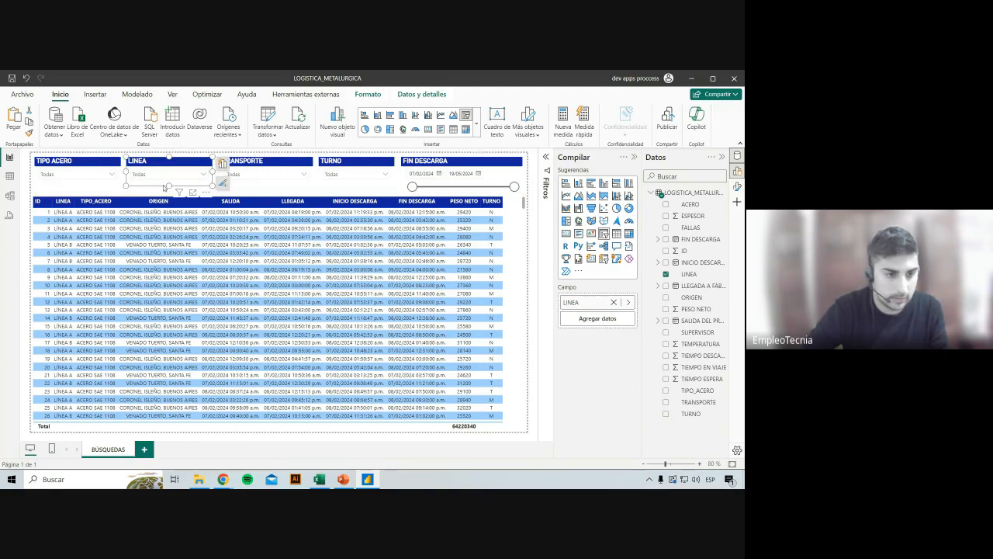
click(76, 191)
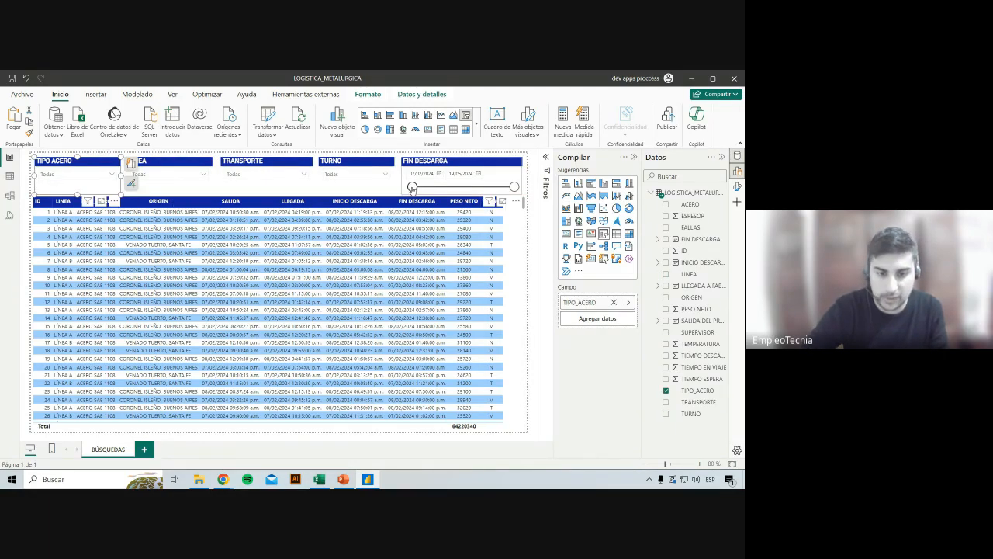
Test the FIN DESCARGA slider with a start date of 26/04/2024, then restore the full date range and deselect the slicer.
drag(426, 189, 476, 189)
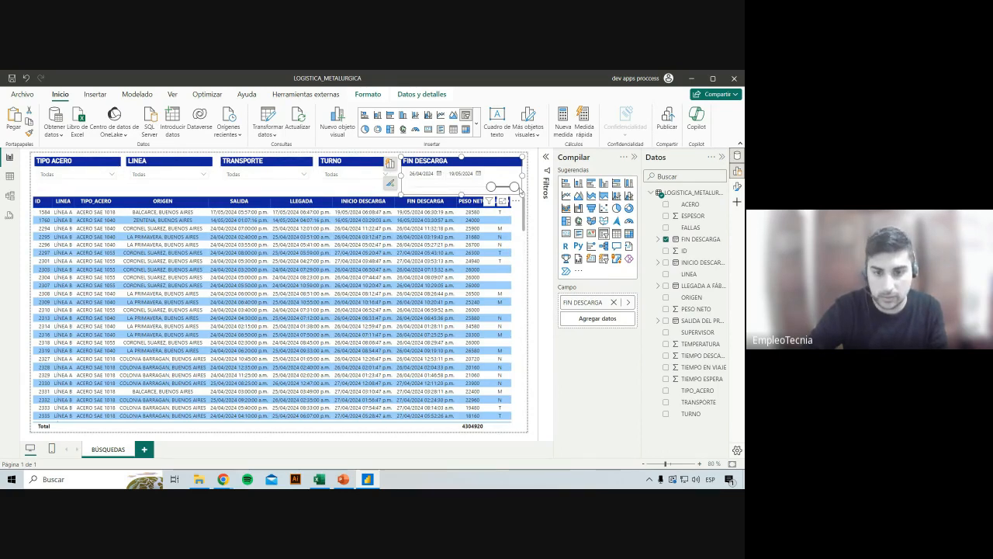
drag(491, 188, 412, 187)
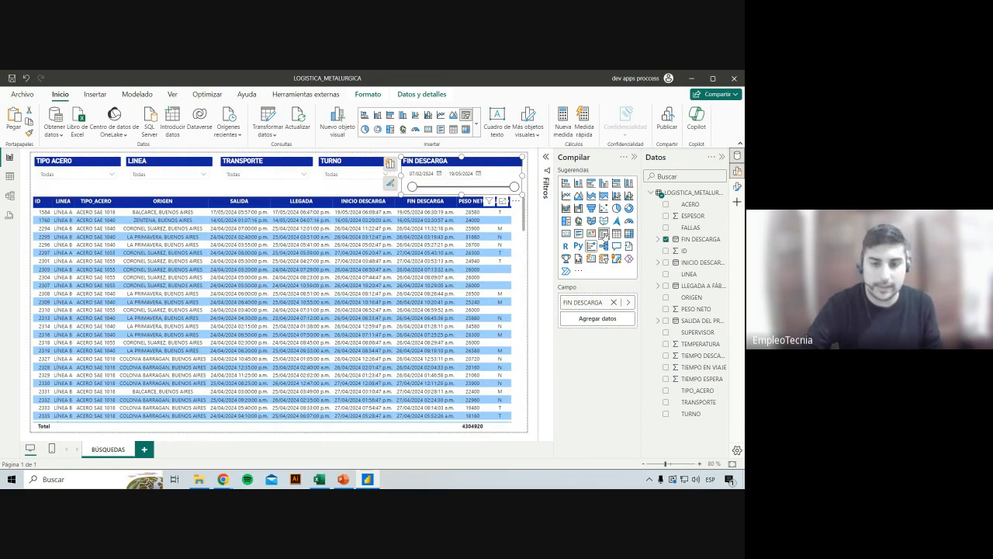
click(534, 217)
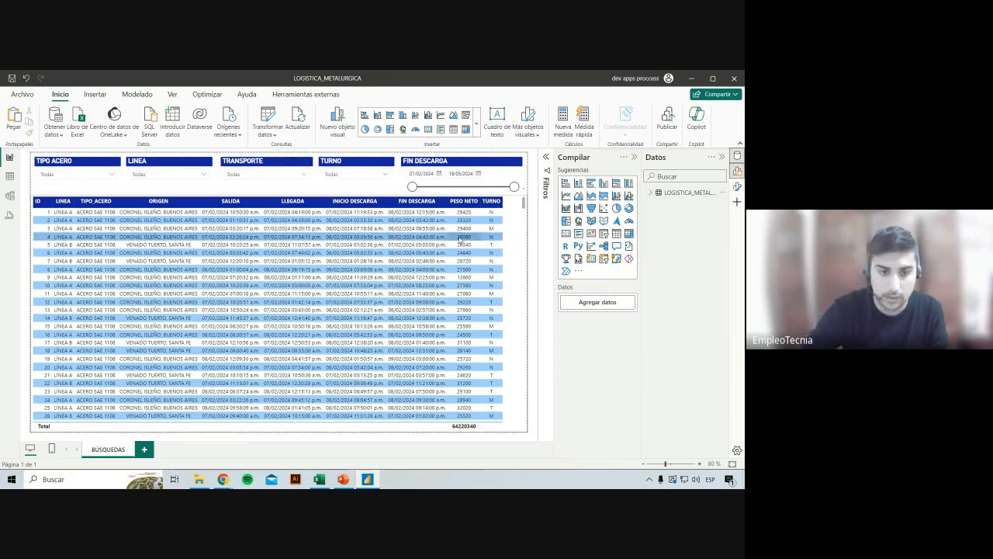
Filter the table by shift T, HERNANDEZ COMPANY, LÍNEA B and ACERO SAE 1040 to test the four dropdown slicers together.
click(365, 175)
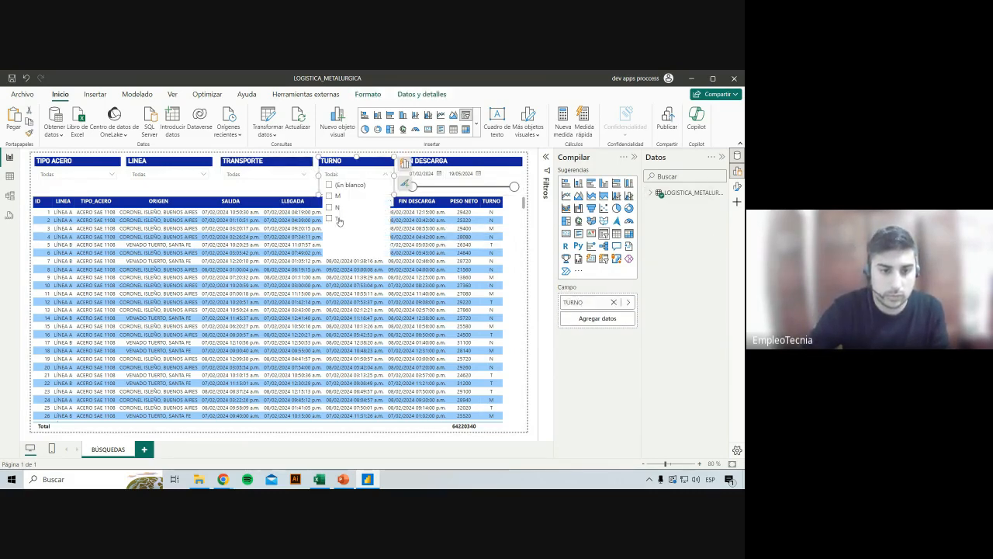
click(329, 219)
click(256, 174)
click(253, 207)
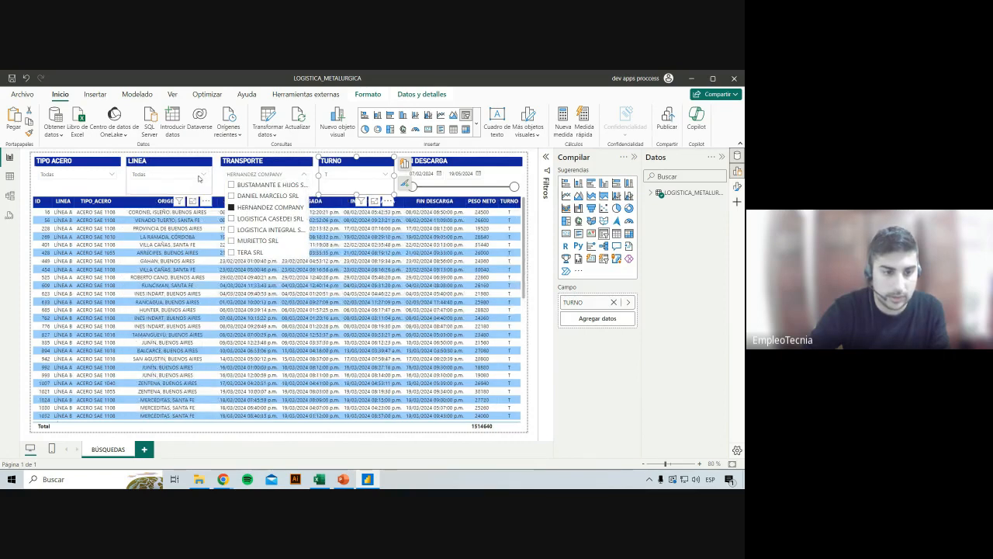
click(155, 174)
click(154, 195)
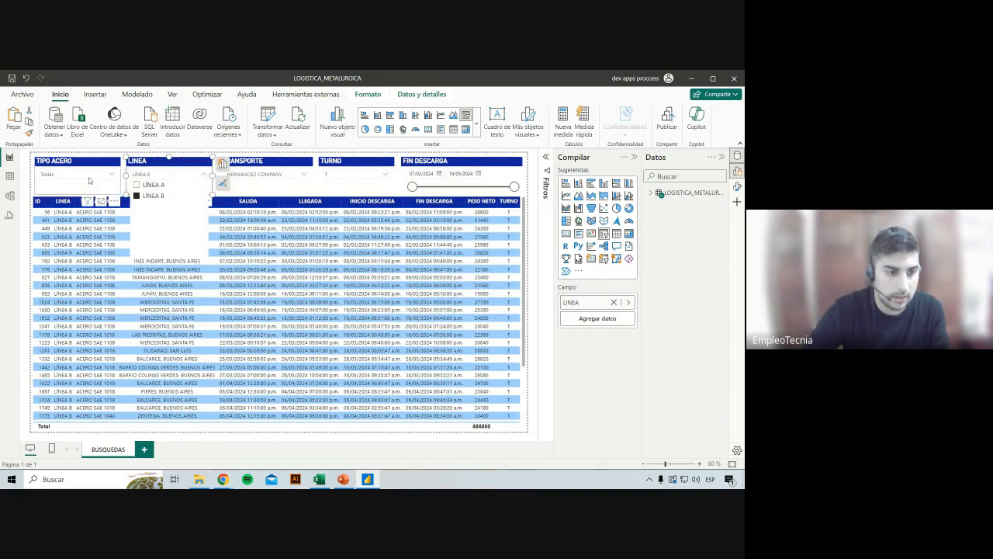
click(78, 174)
click(77, 207)
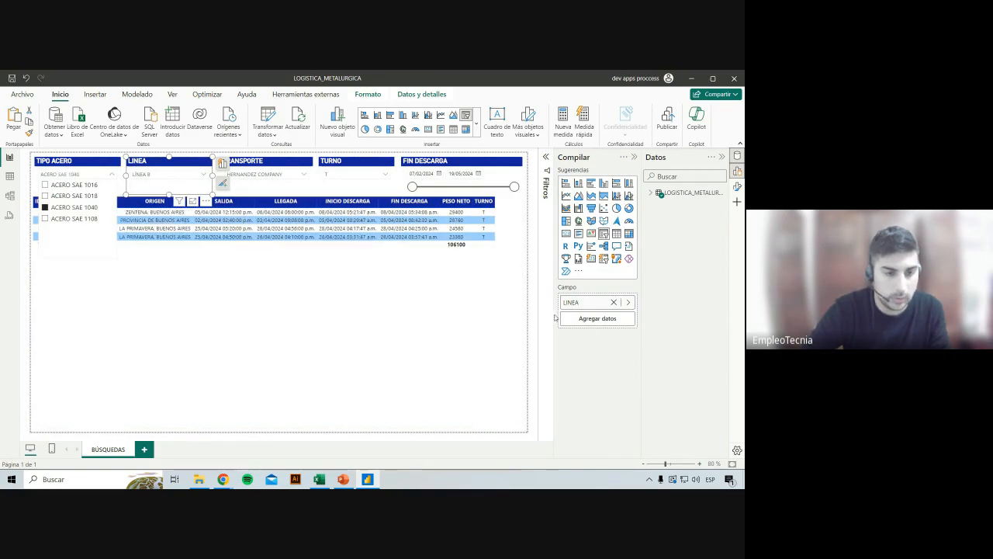
click(525, 326)
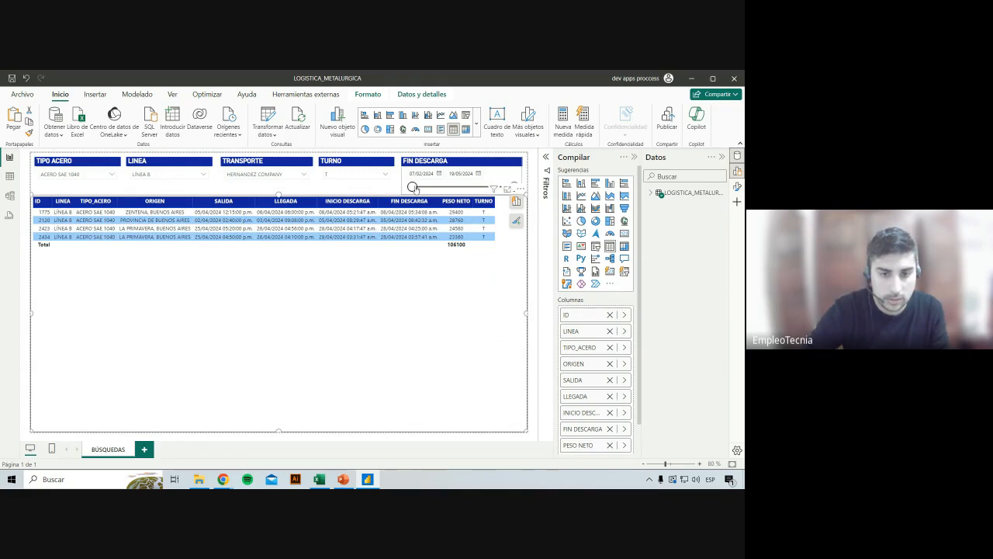
Test the filtered table with FIN DESCARGA start dates of 10/05/2024 and 28/04/2024, then restore the full date range.
click(431, 189)
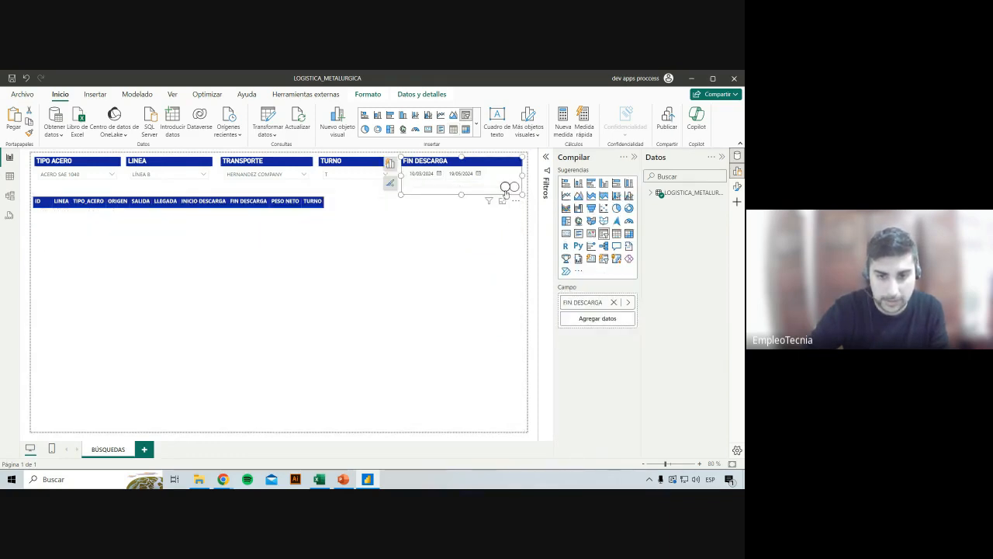
drag(494, 190, 491, 191)
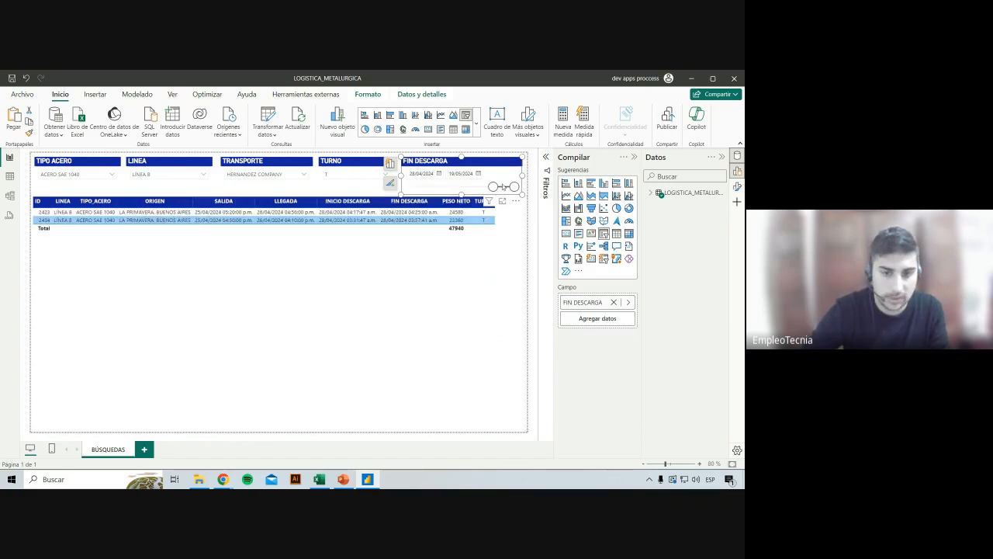
drag(493, 186, 412, 187)
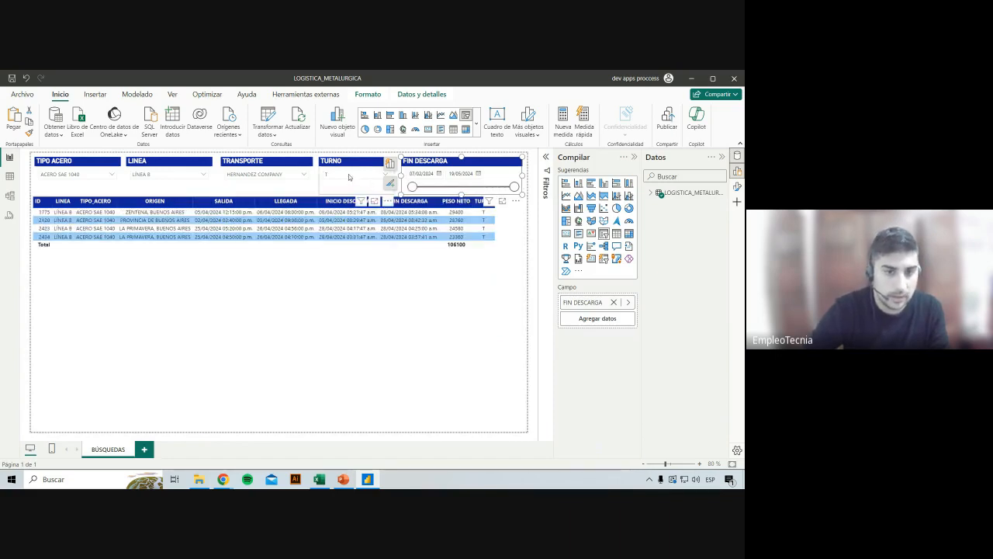
Clear the selections in the TURNO, TRANSPORTE, LINEA and TIPO ACERO slicers.
click(351, 176)
click(274, 176)
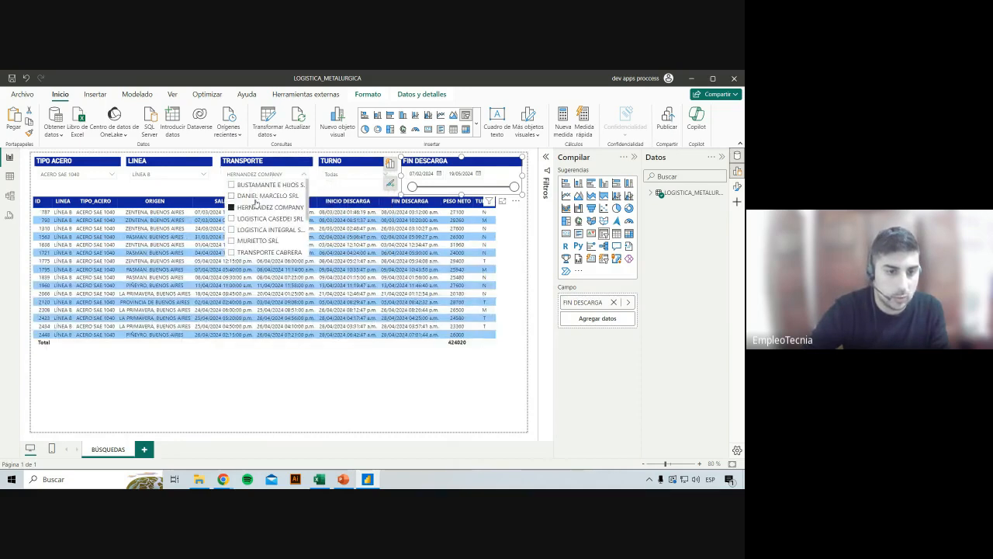
click(256, 210)
click(188, 177)
click(146, 196)
click(91, 177)
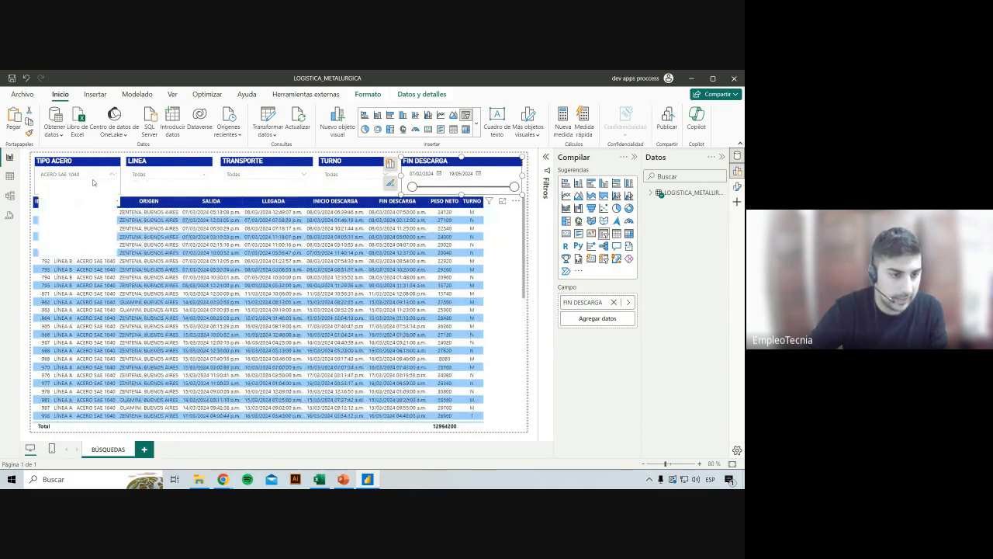
click(67, 230)
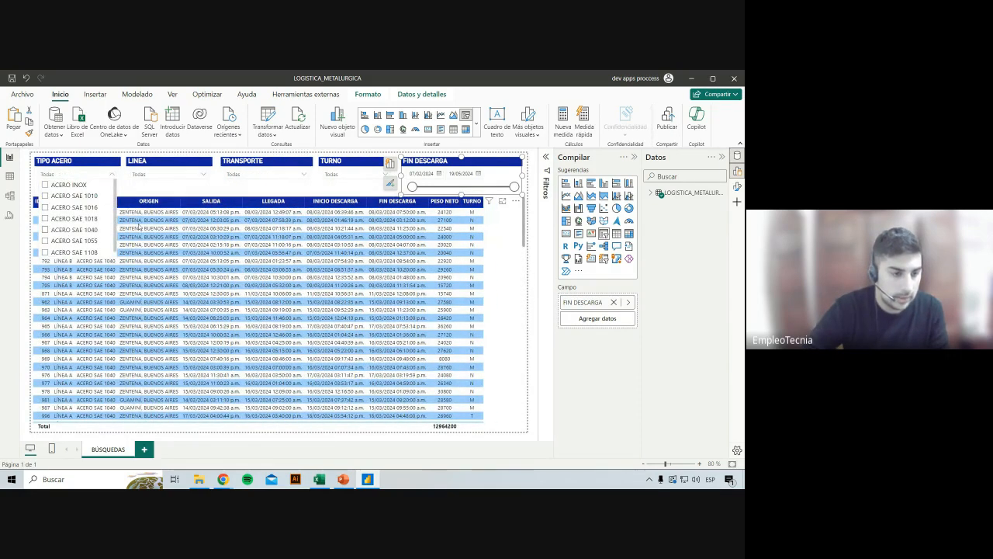
Close the open TIPO ACERO slicer list and add a new blank report page after BÚSQUEDAS.
click(538, 211)
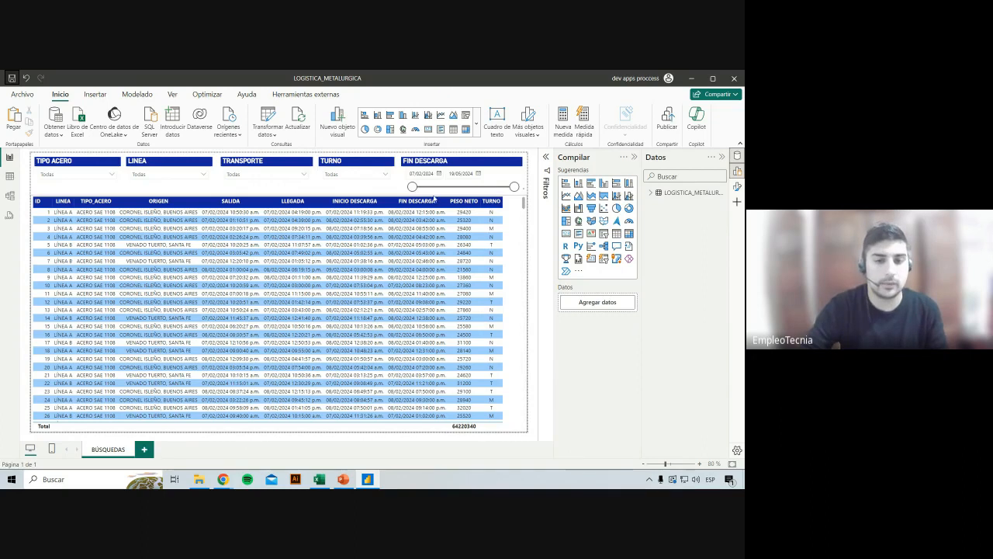
click(145, 449)
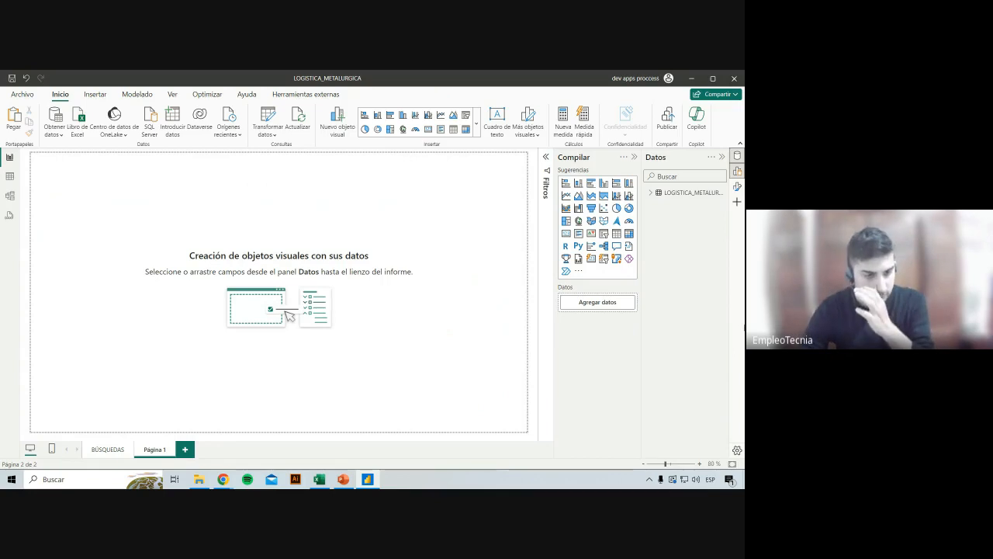
click(651, 193)
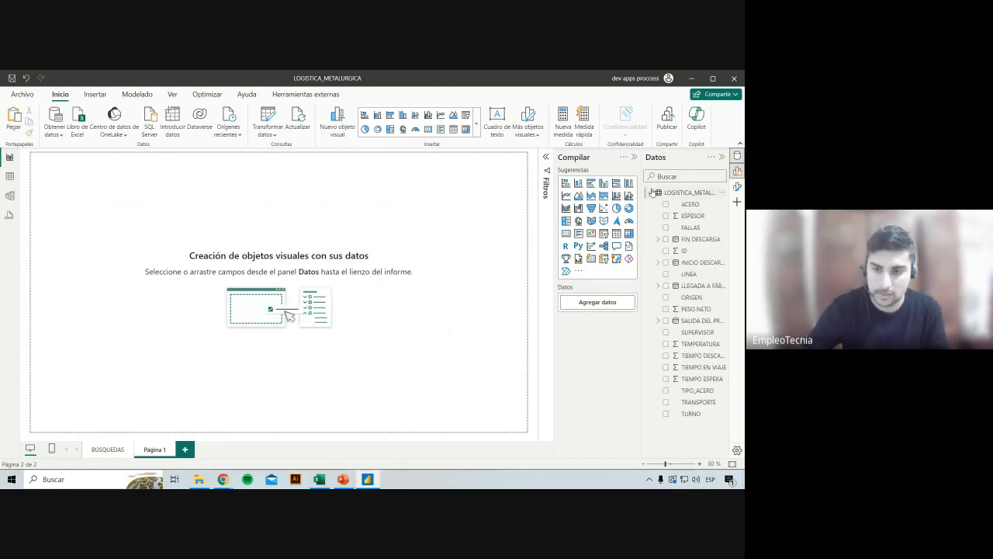
click(653, 192)
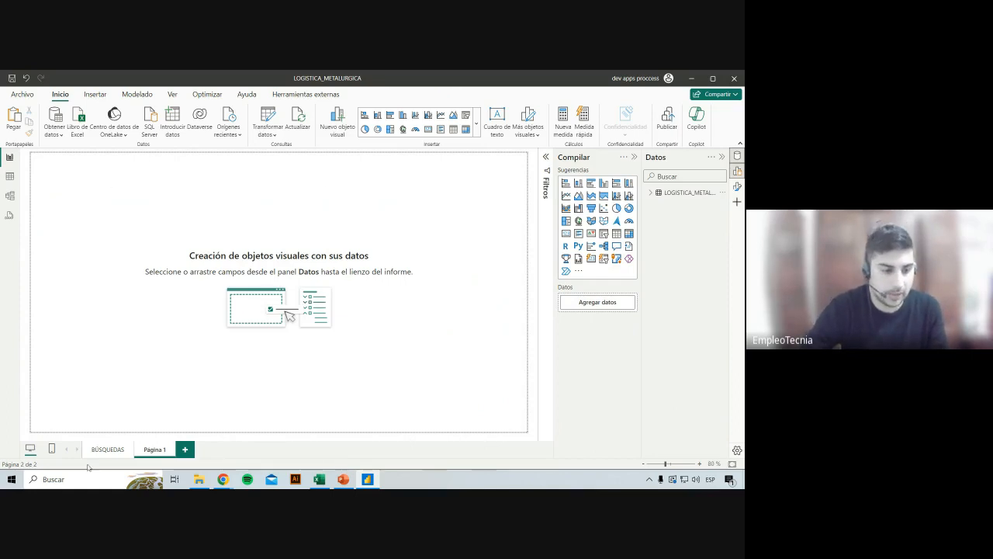
click(109, 451)
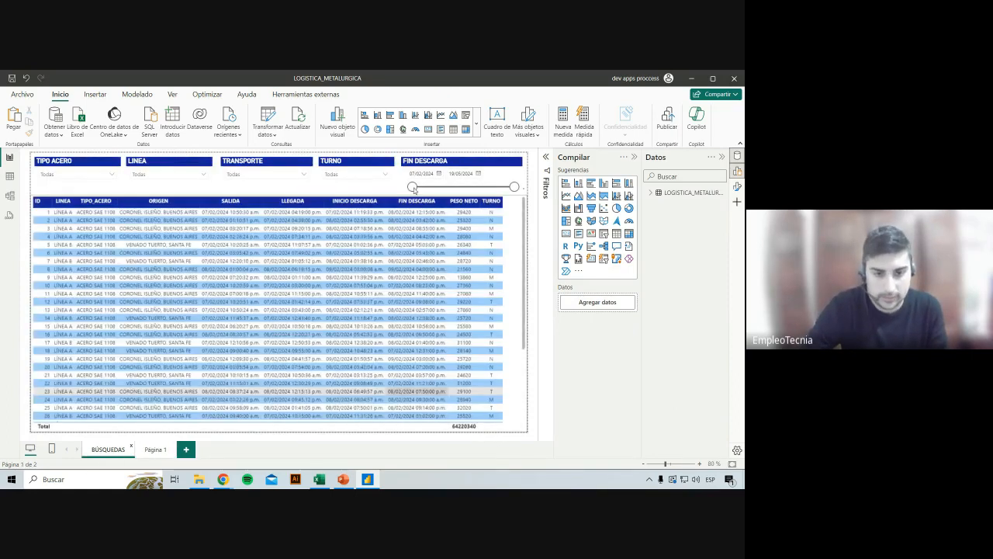
click(154, 451)
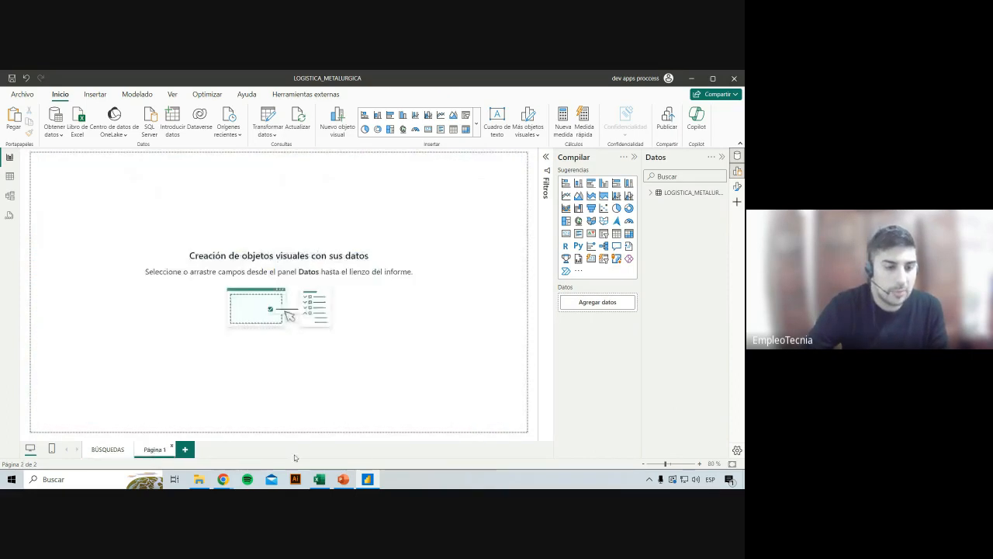
Switch to the POWER BI - BÁSICO presentation in PowerPoint and present the "Modelado de Datos en Power BI" and "LENGUAJE DAX" slides.
click(343, 479)
scroll(58, 271, down, 3)
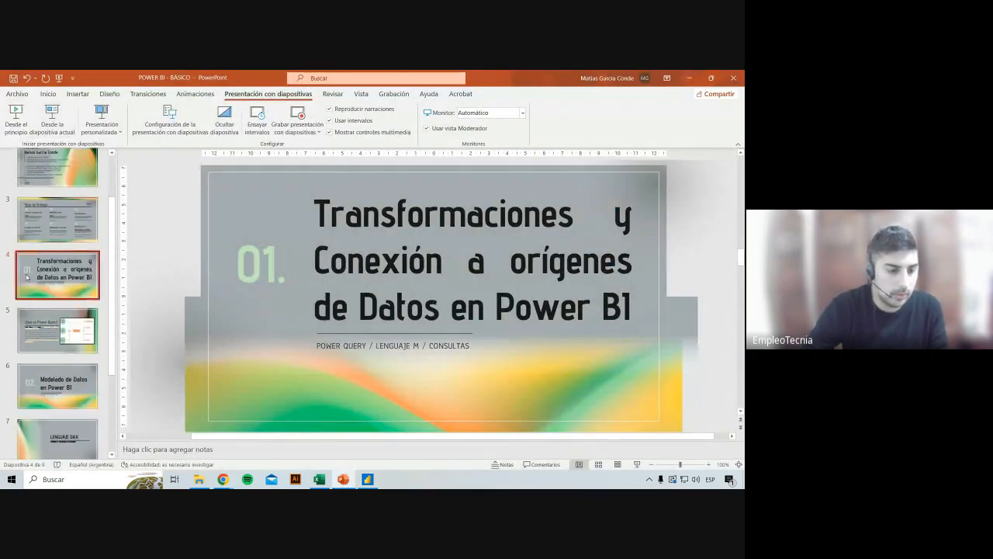
click(72, 233)
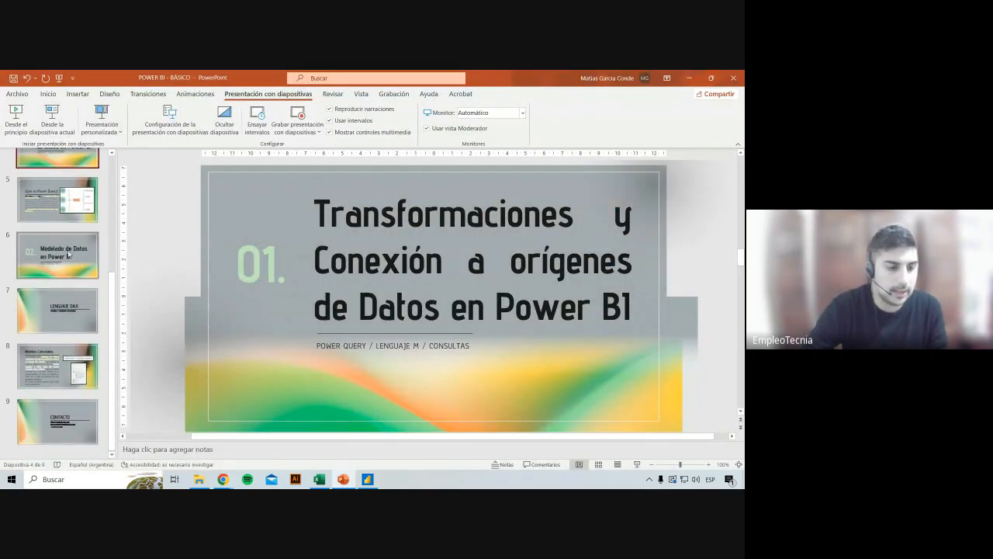
click(52, 122)
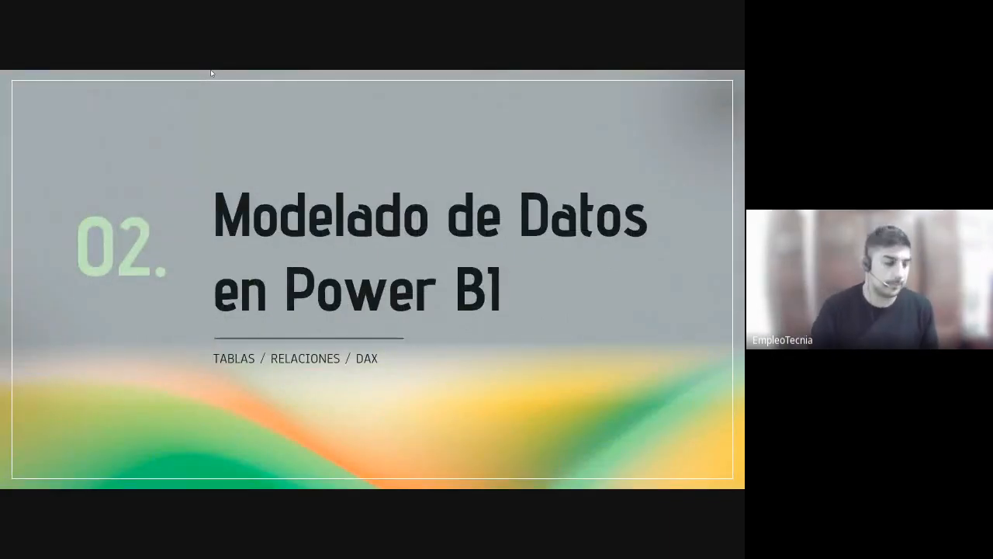
key(Right)
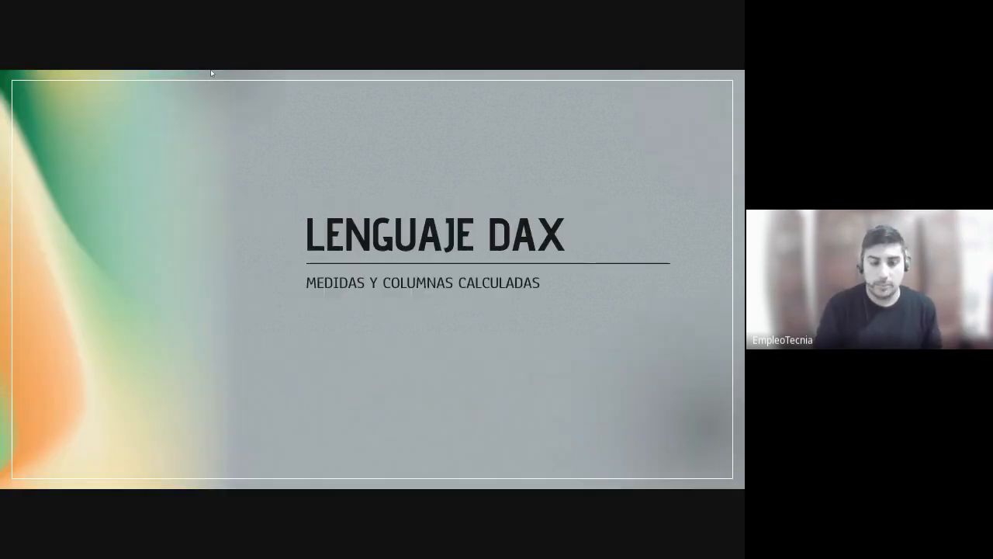
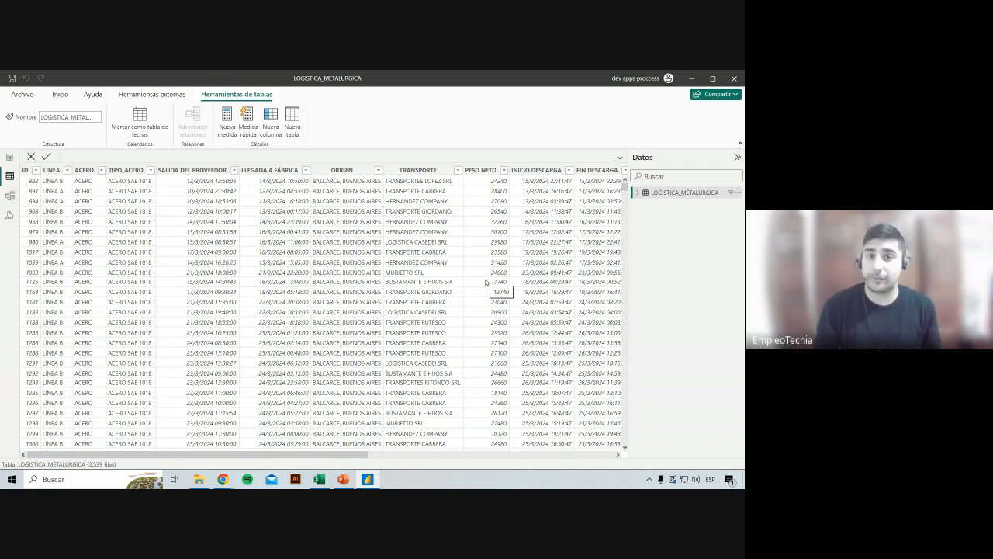
Create a new measure in the LOGISTICA_METALURGICA table and name it CANT. TOTAL DE CAMIONES.
click(691, 193)
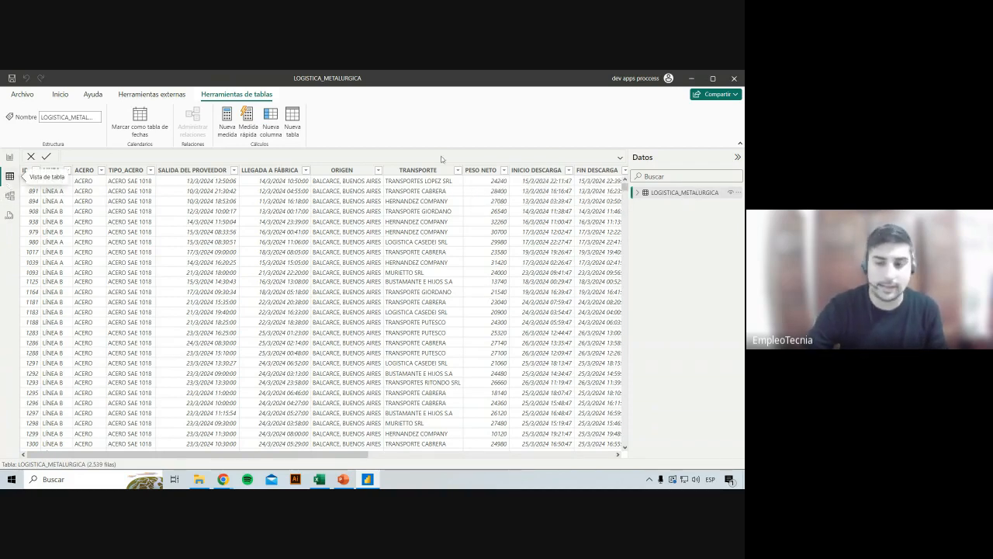
mouse_move(665, 192)
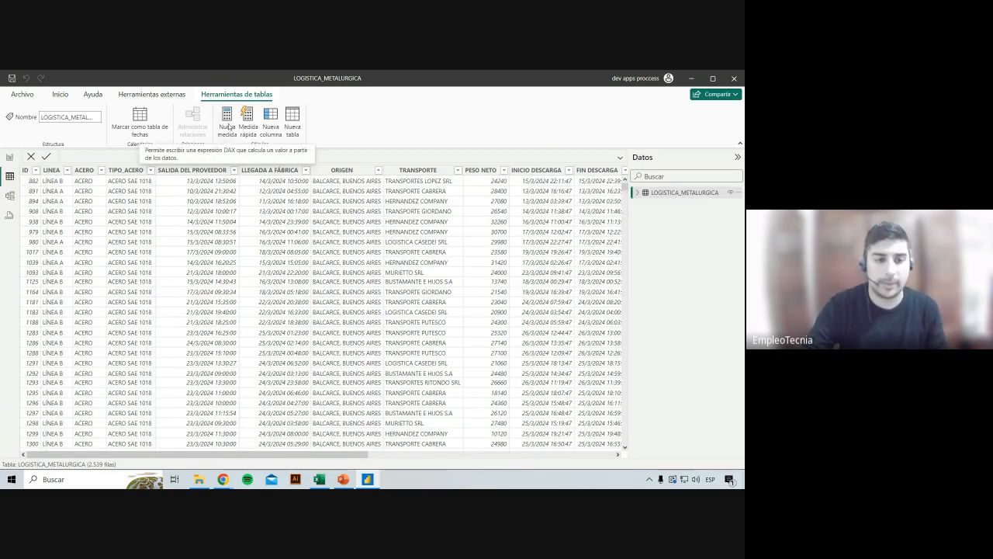
click(226, 118)
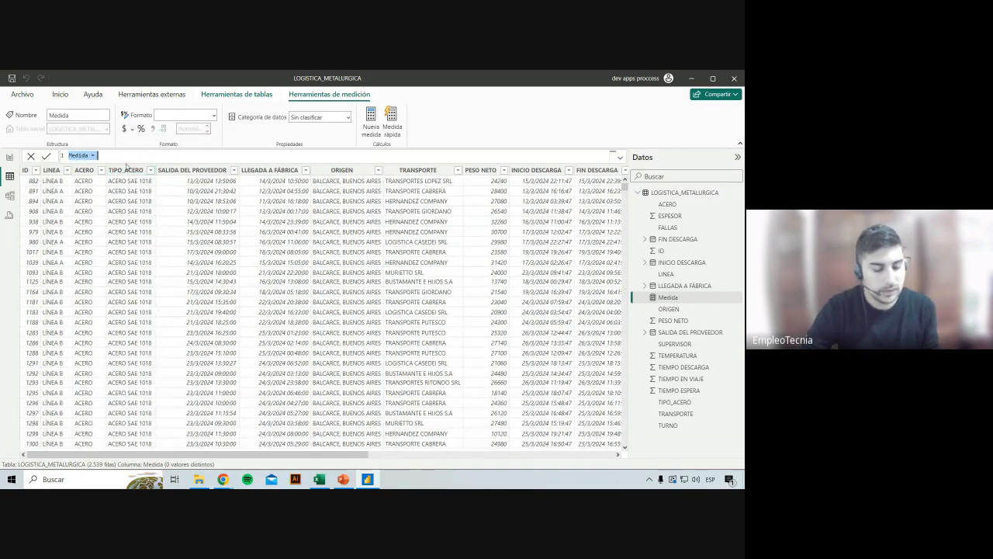
scroll(102, 160, up, 5)
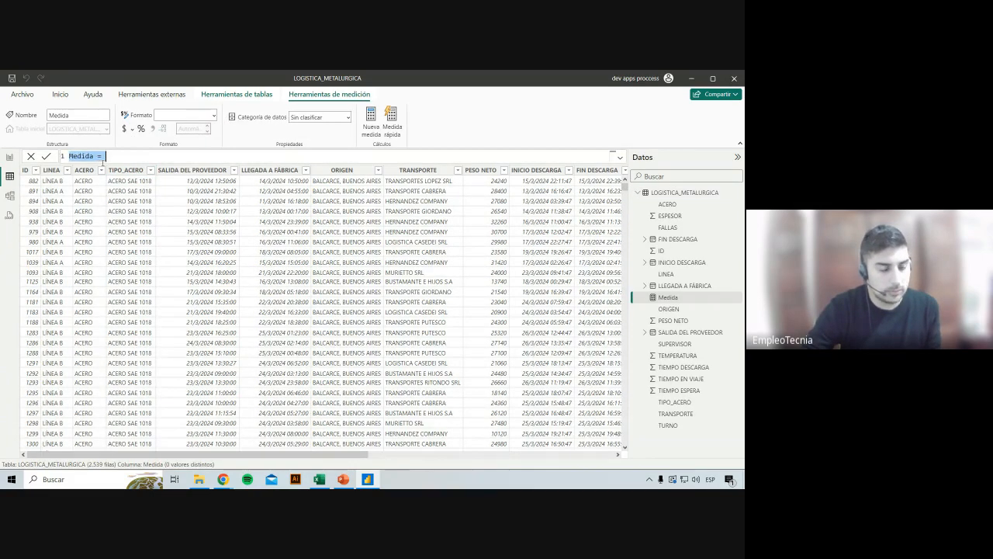
scroll(103, 162, up, 3)
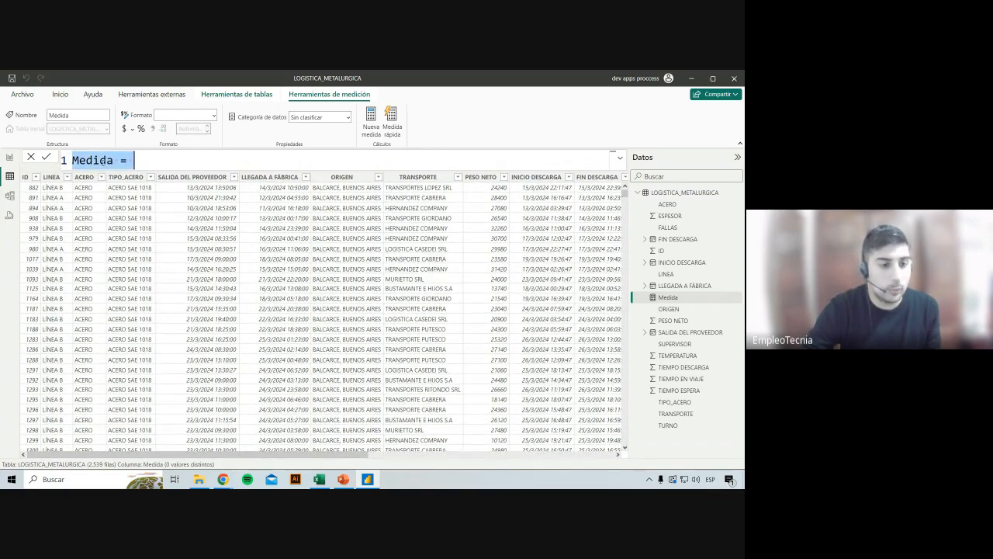
scroll(131, 160, up, 3)
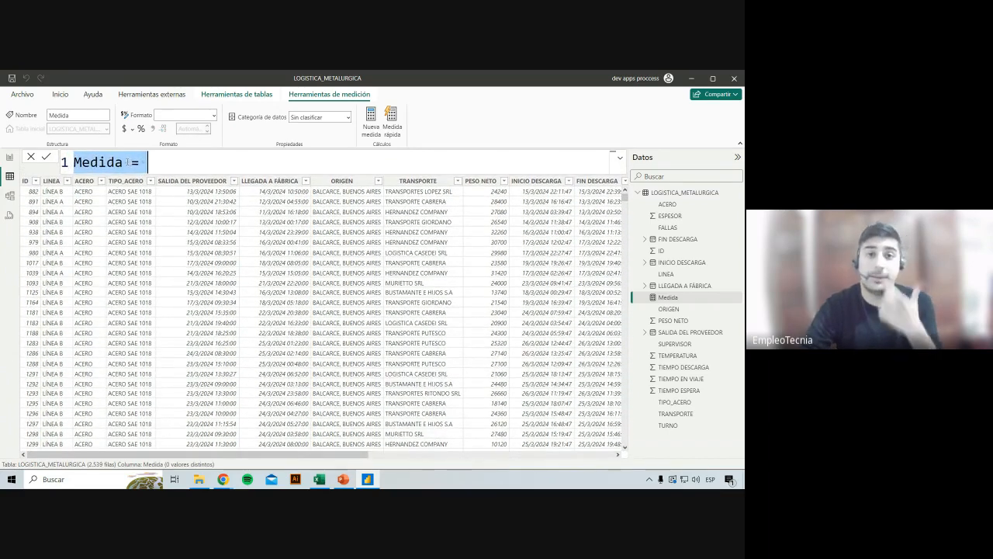
click(123, 162)
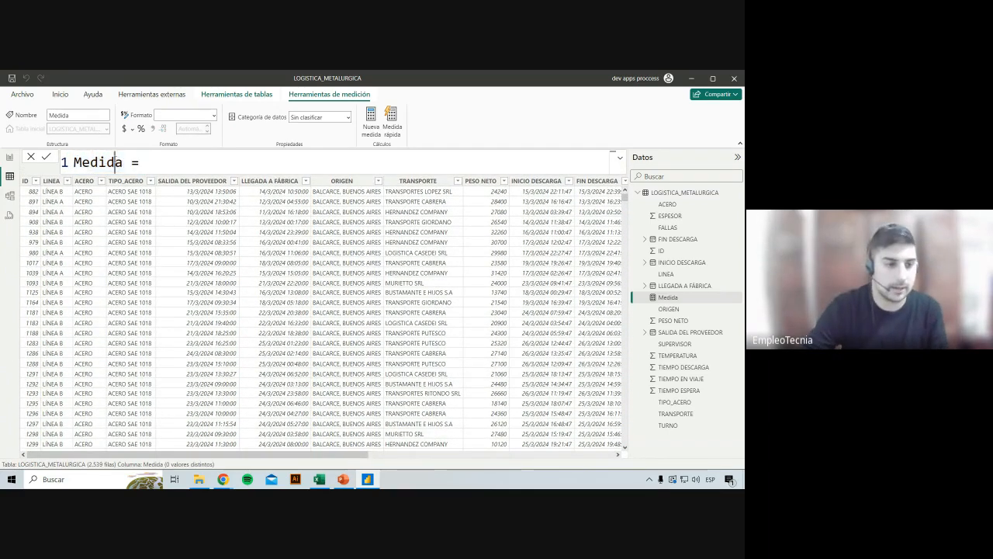
drag(122, 162, 78, 153)
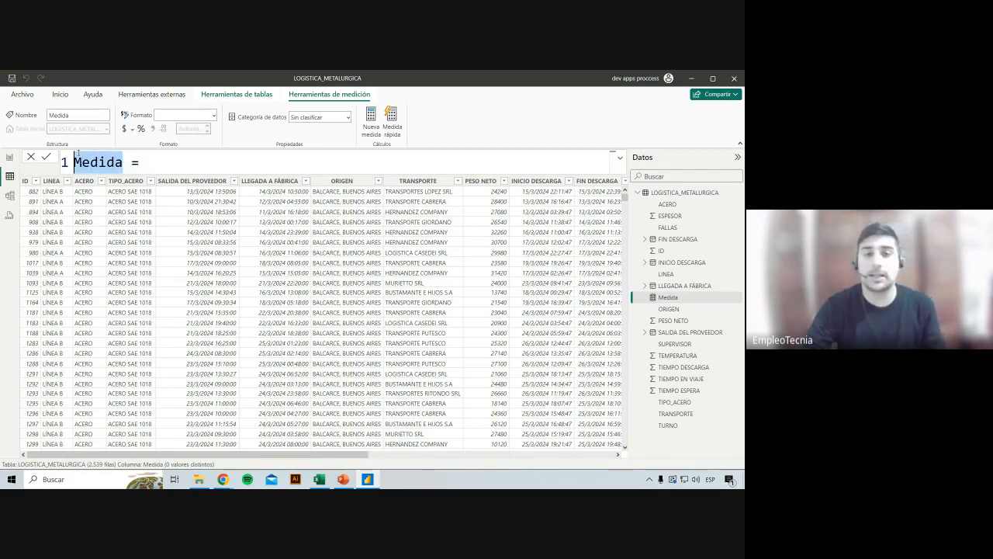
text(CANT. TOTAL D)
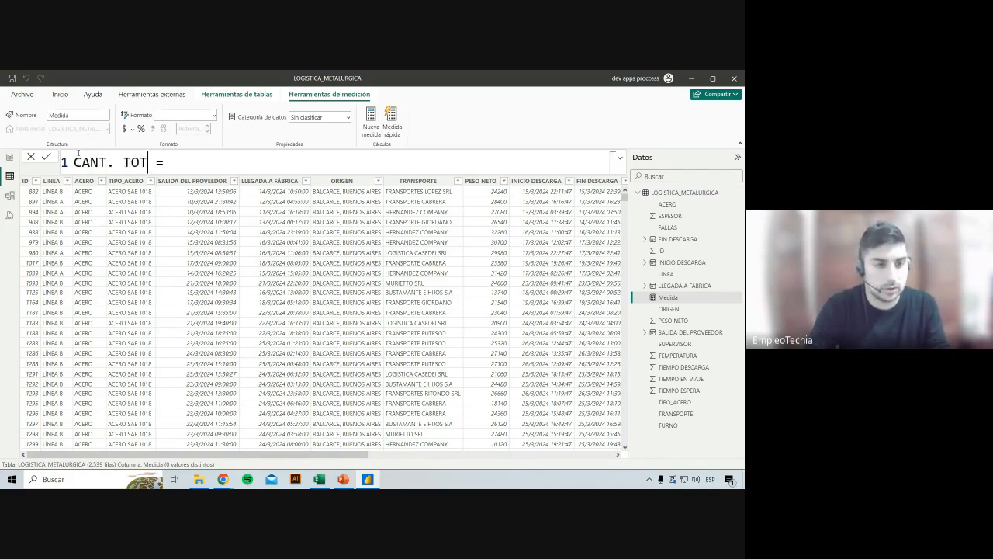
text(E CAMIONES)
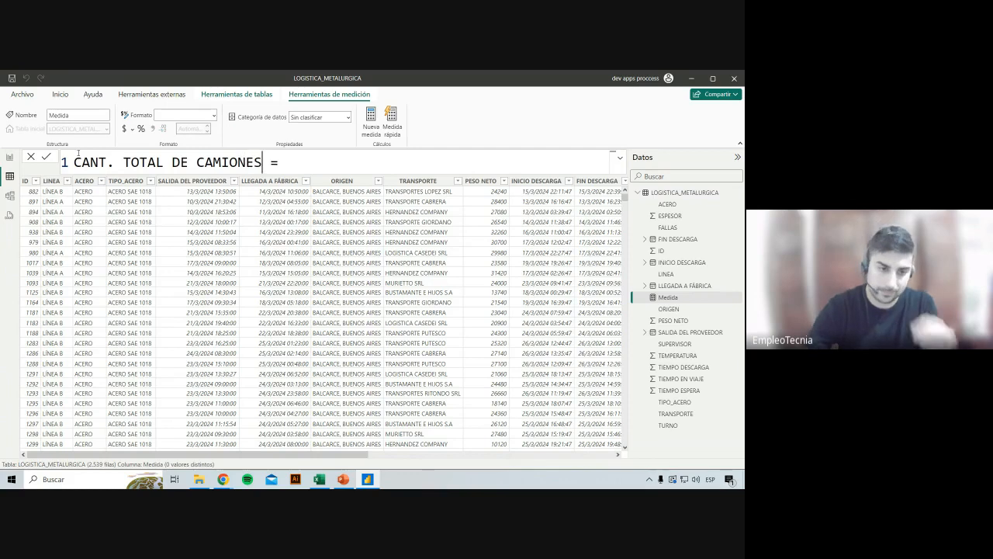
Begin the CANT. TOTAL DE CAMIONES formula with the COUNTROWS function from the suggested functions.
click(290, 156)
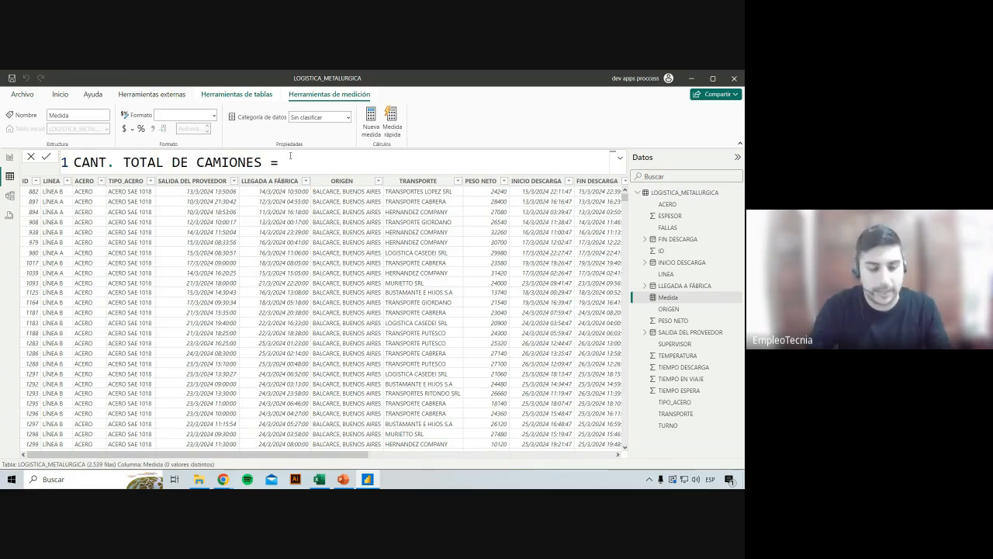
text(COUN)
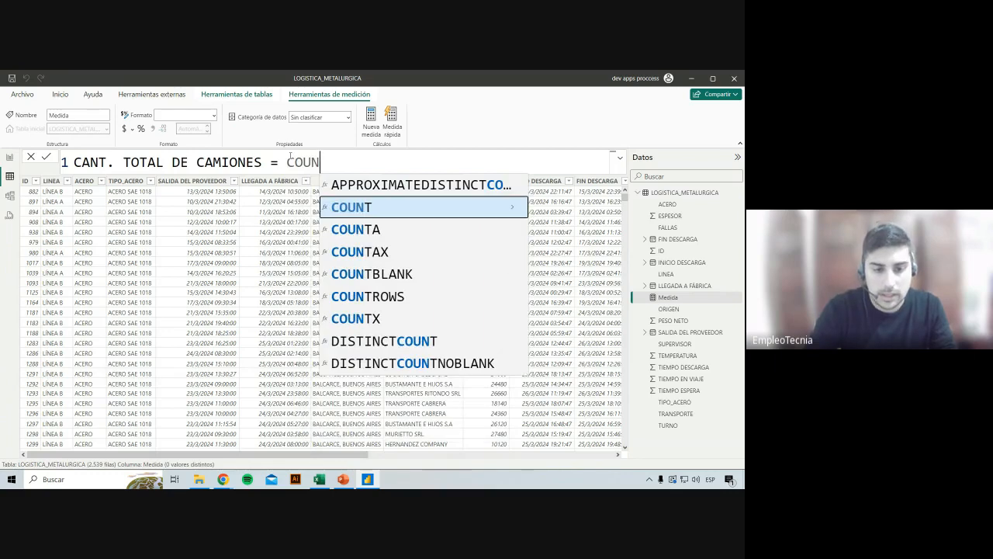
key(Down)
key(Down)
key(Down)
key(Down)
key(Down)
key(Down)
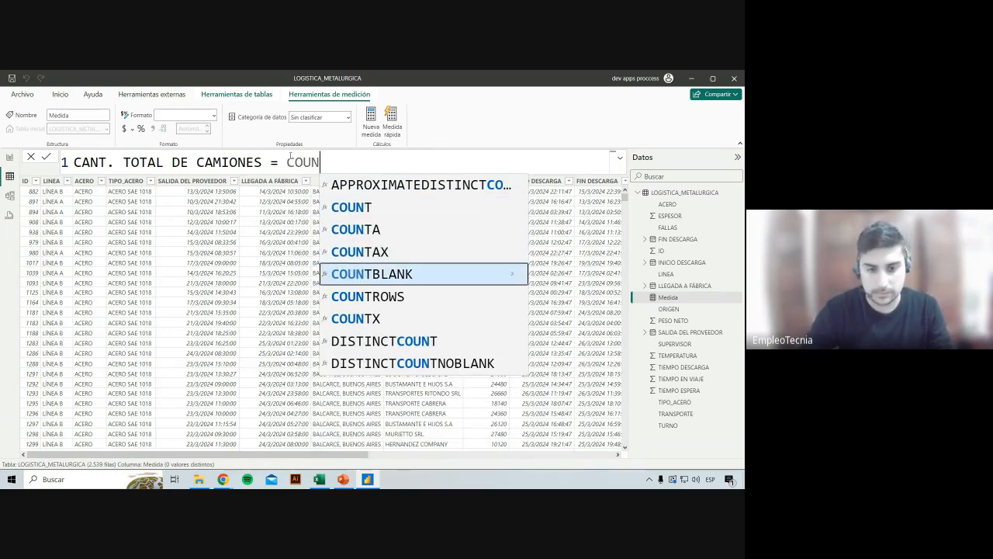
key(Up)
key(Up)
key(Up)
key(Up)
key(Up)
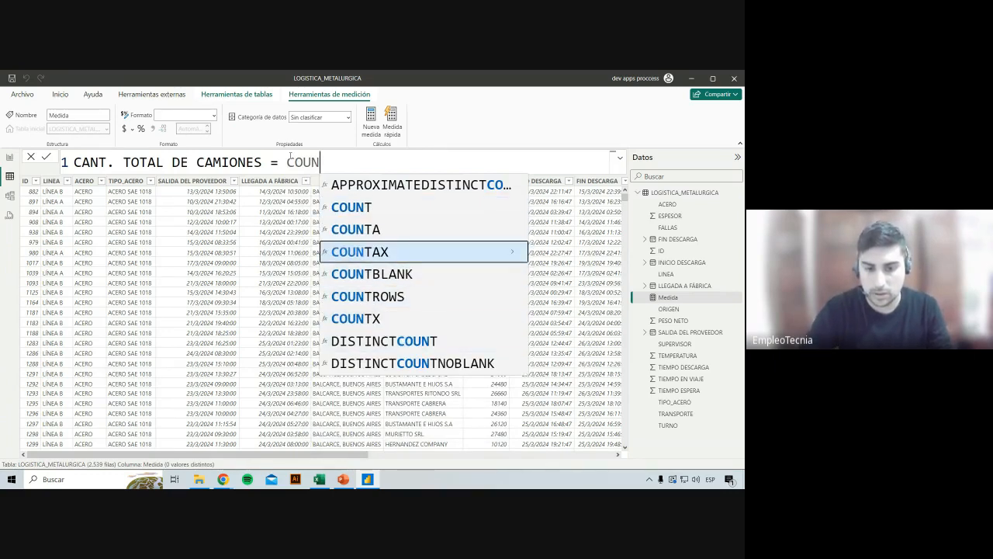
key(Down)
key(Down)
key(Down)
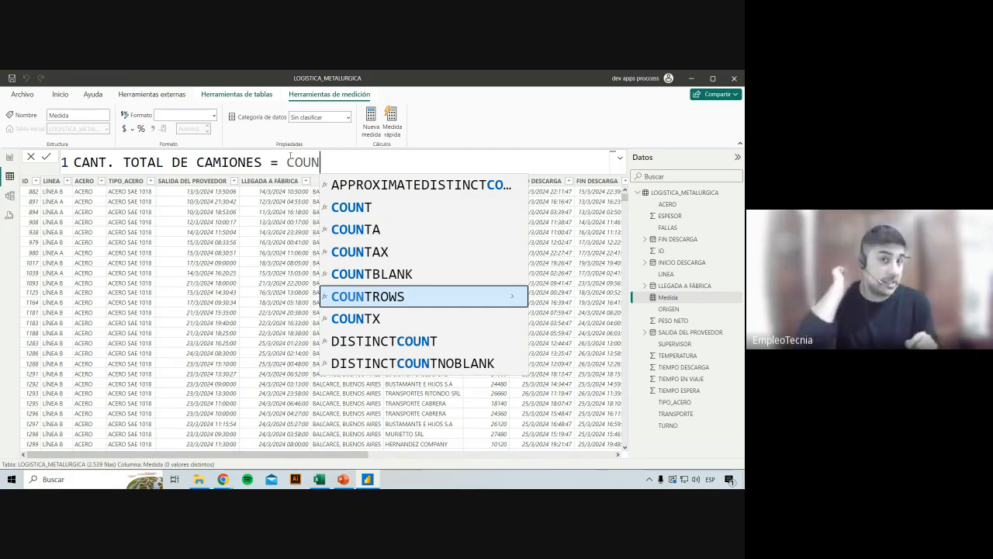
key(Up)
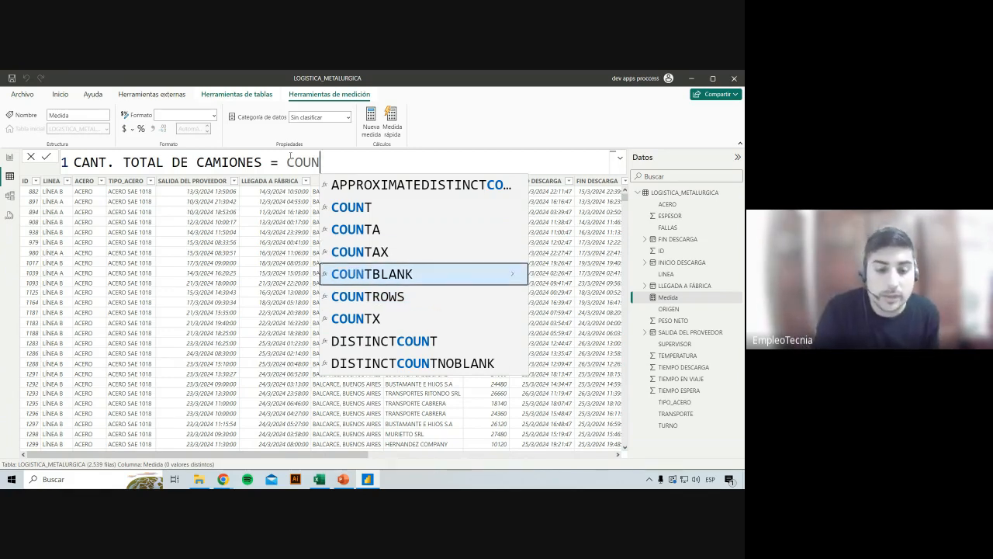
key(Down)
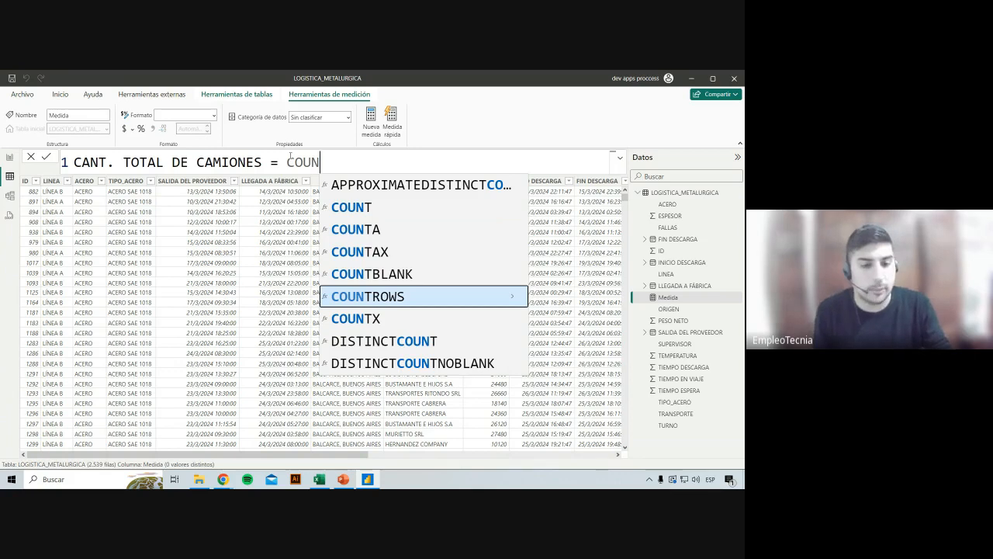
key(Tab)
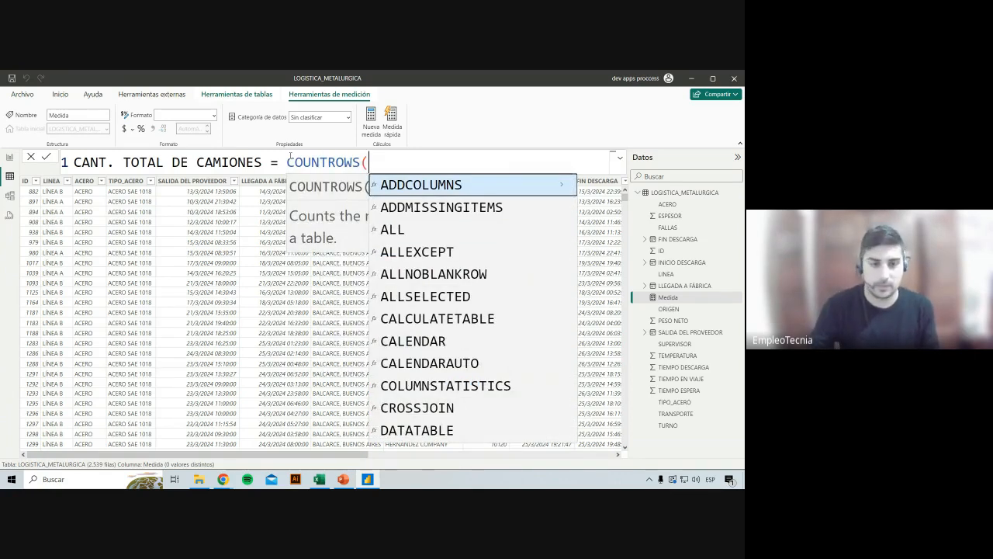
Complete the measure as COUNTROWS(LOGISTICA_METALURGICA), commit it and reduce the formula text size.
key(Escape)
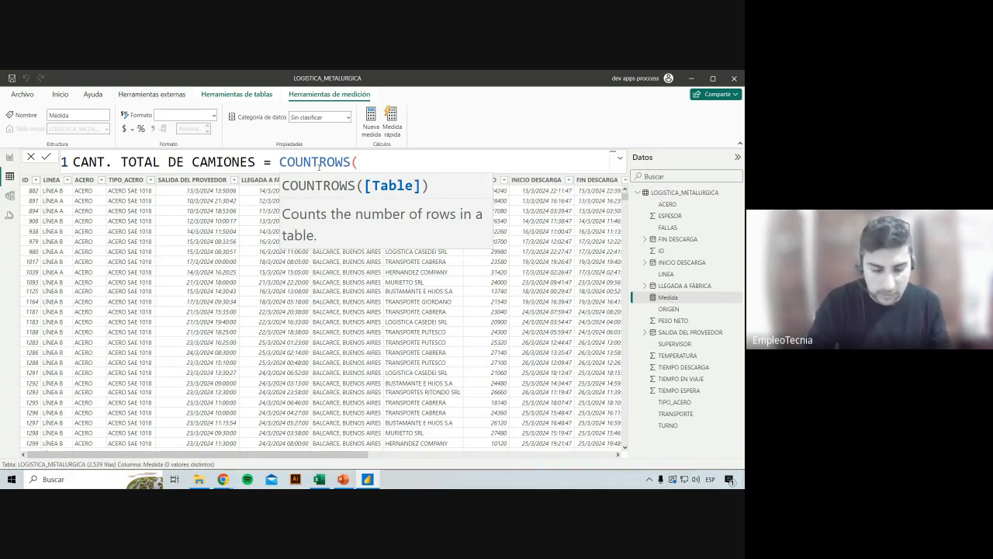
text(LOG)
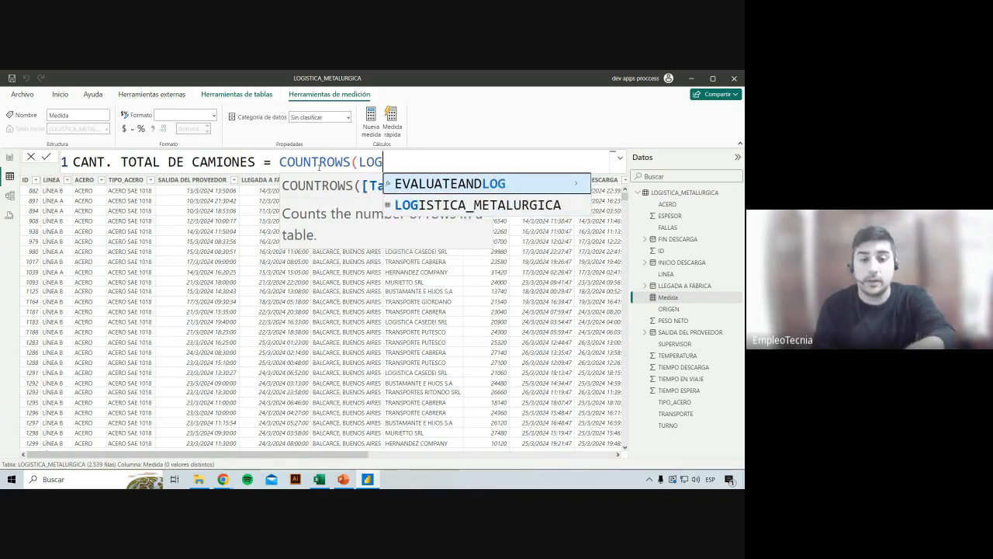
key(Down)
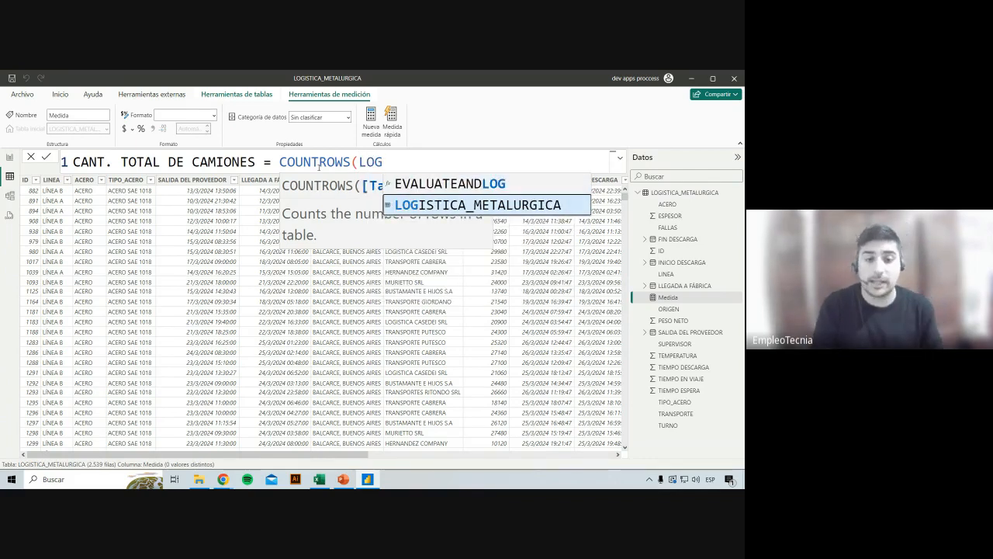
click(396, 210)
text())
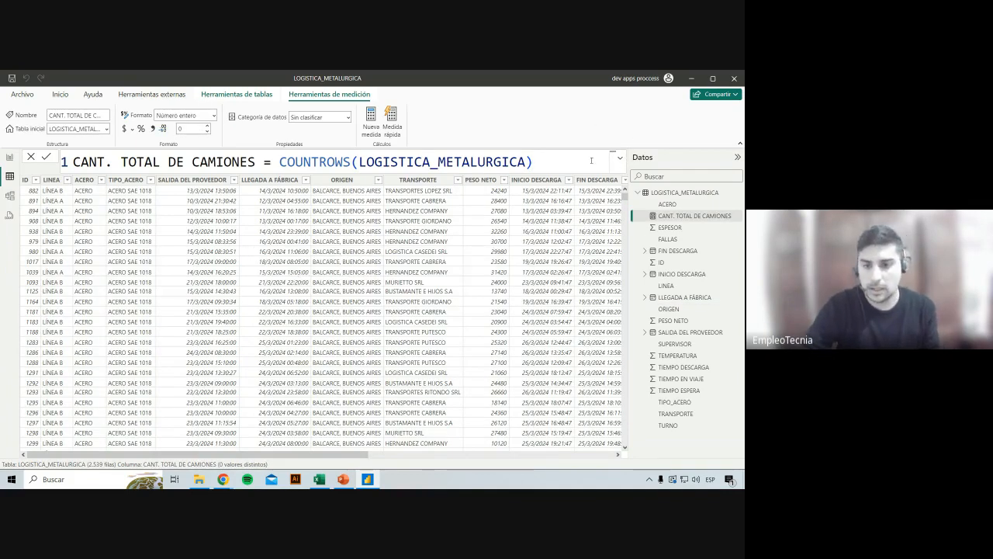
scroll(592, 161, down, 4)
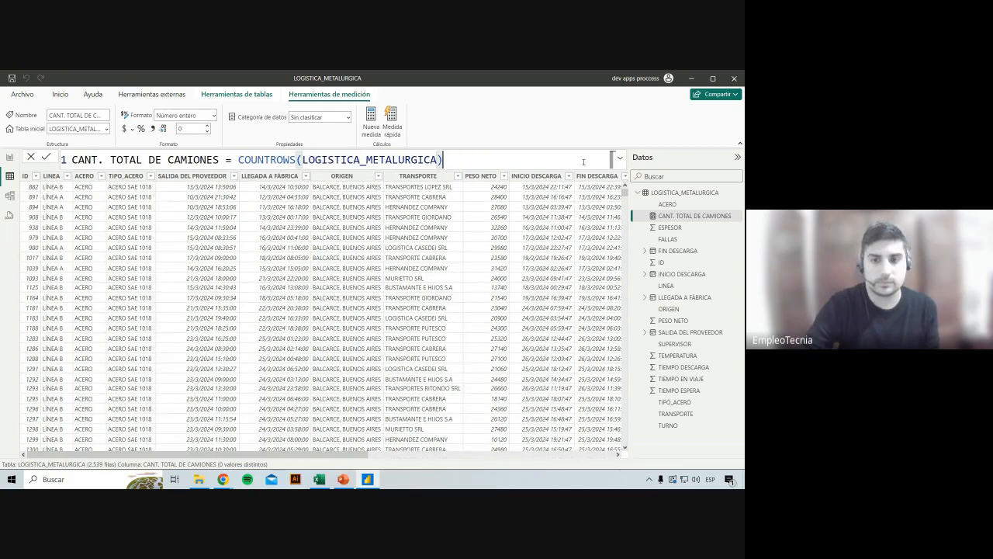
scroll(590, 160, down, 4)
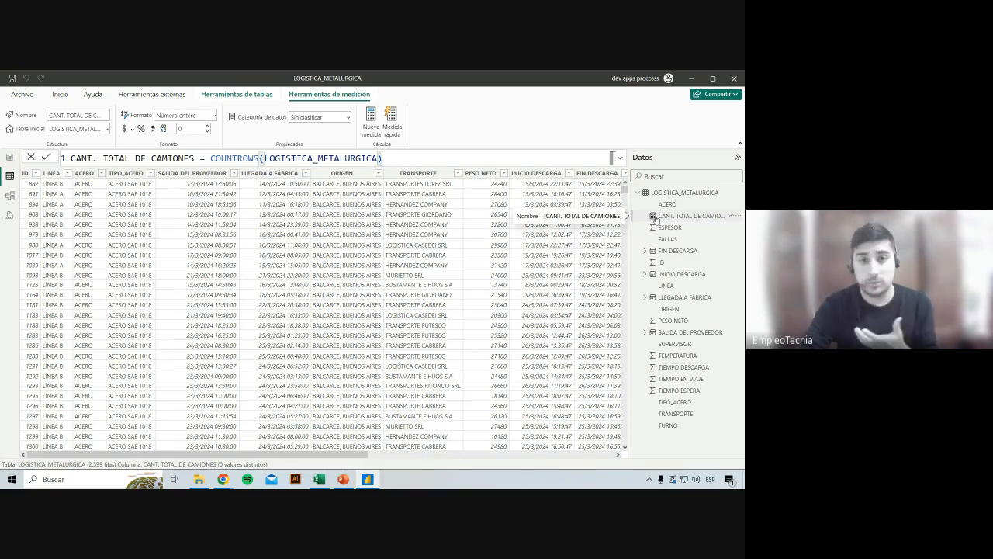
Add a card visual to the blank second report page and reshape it into a short, wide box in the upper-left corner.
click(10, 158)
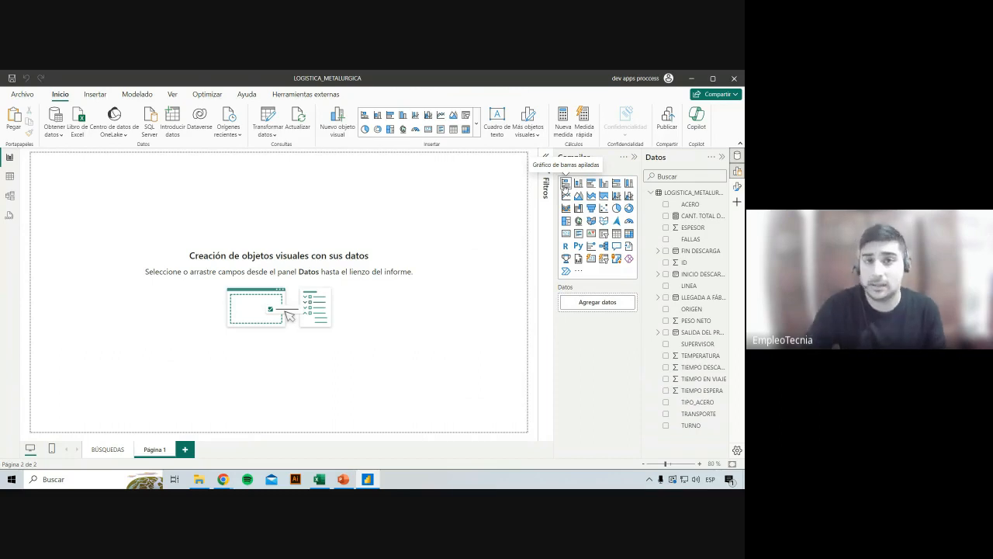
click(567, 235)
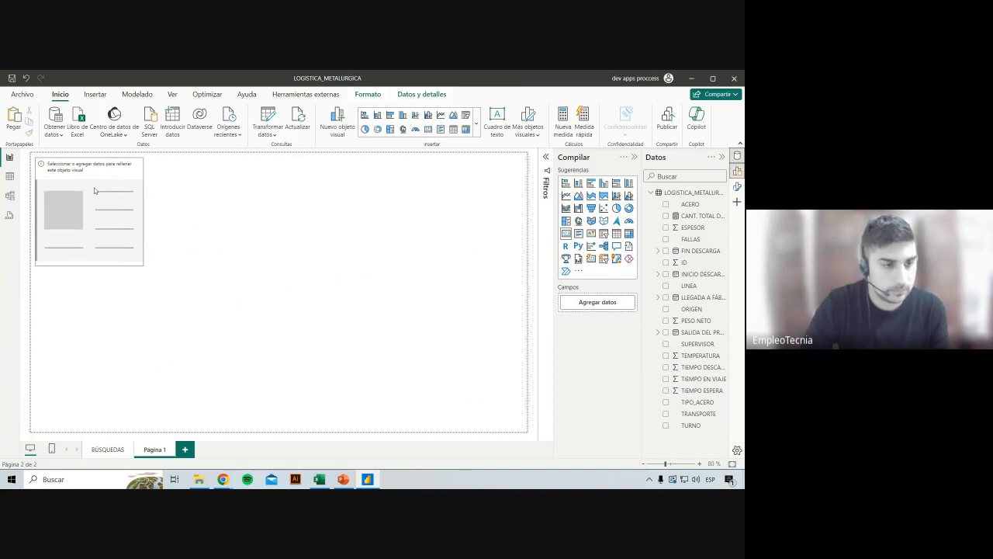
drag(88, 265, 90, 206)
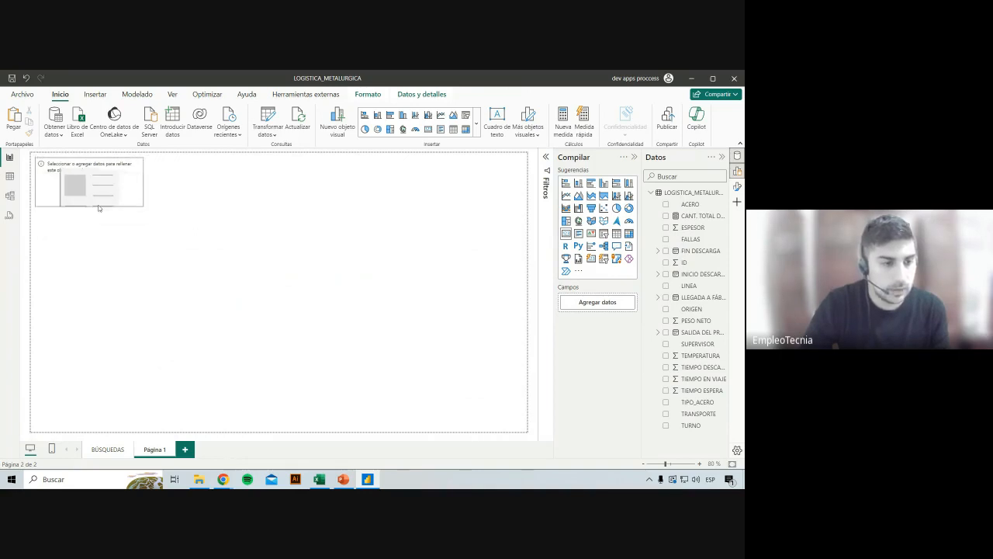
drag(145, 182, 190, 181)
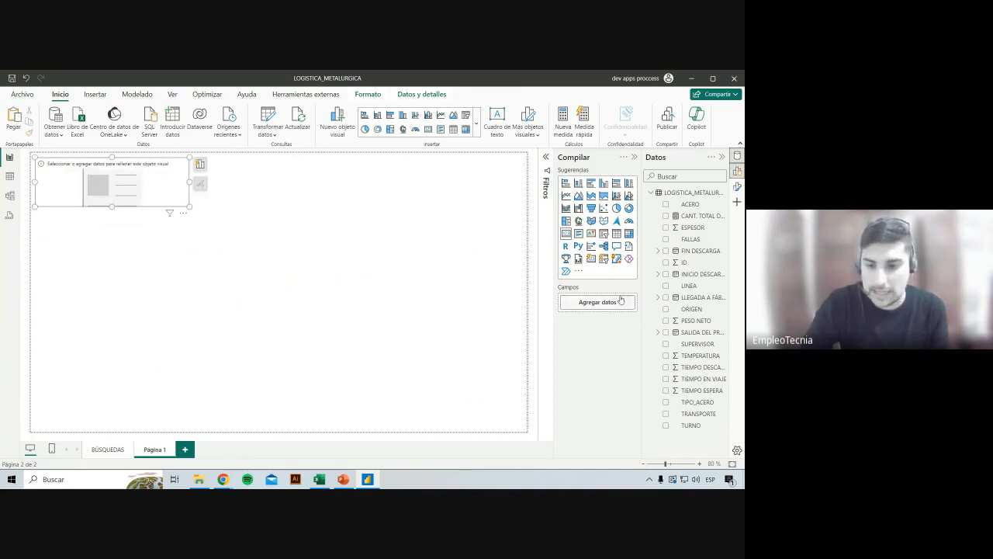
Assign the CANT. TOTAL DE CAMIONES measure to the card and make the card narrower.
drag(698, 216, 602, 304)
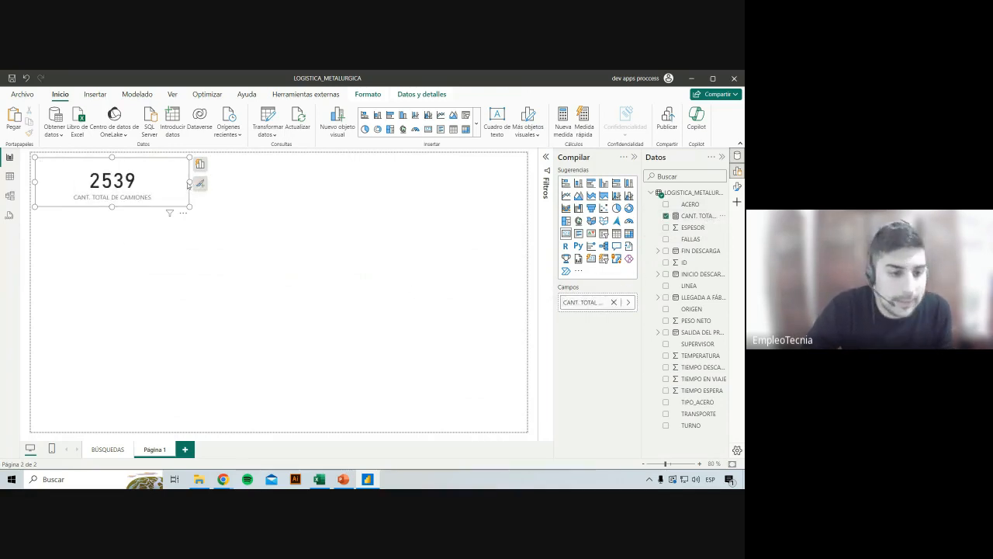
click(190, 185)
click(176, 189)
drag(190, 182, 162, 182)
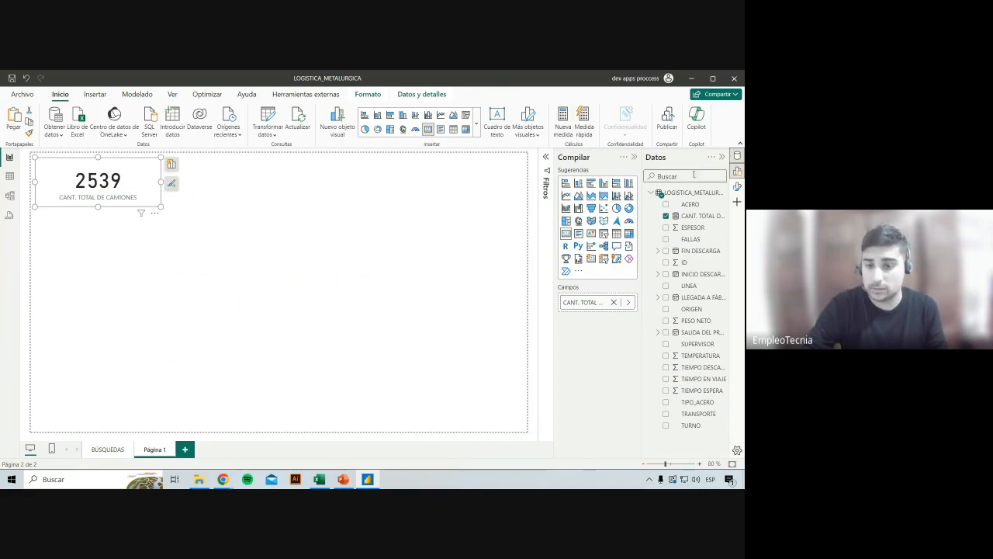
Turn off the card's category label and enable a title reading CANT. TOTAL DE CAMIONES.
click(737, 187)
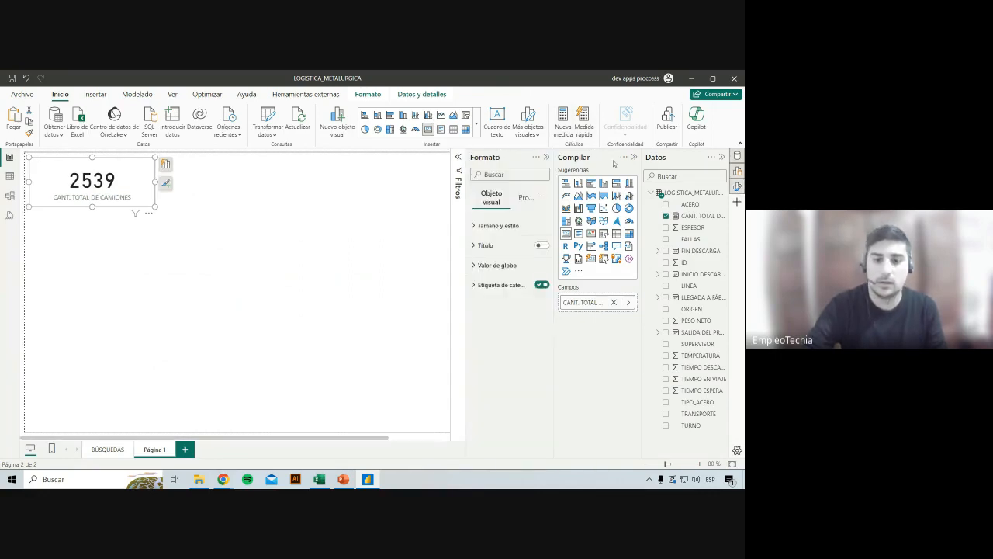
click(541, 286)
click(501, 245)
click(501, 245)
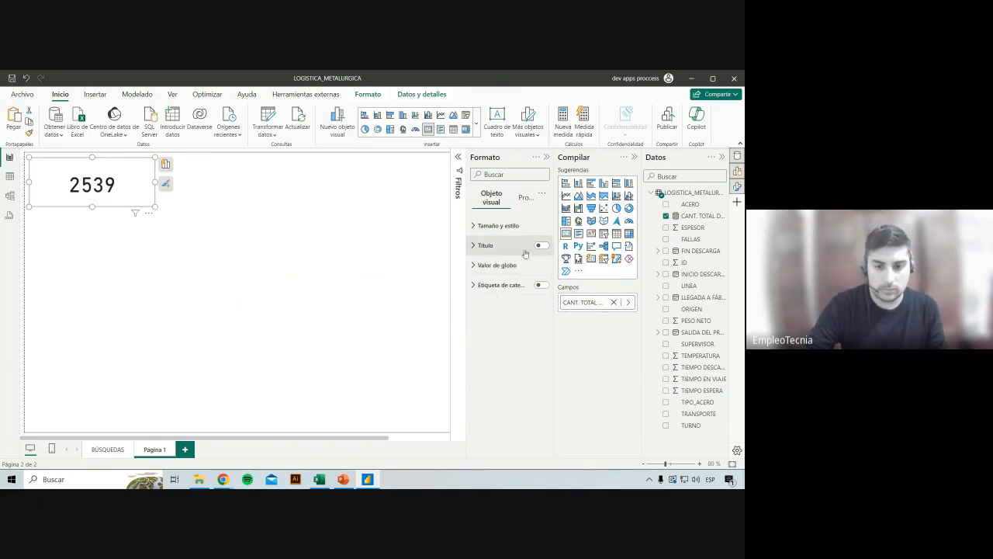
click(540, 245)
click(506, 248)
click(495, 295)
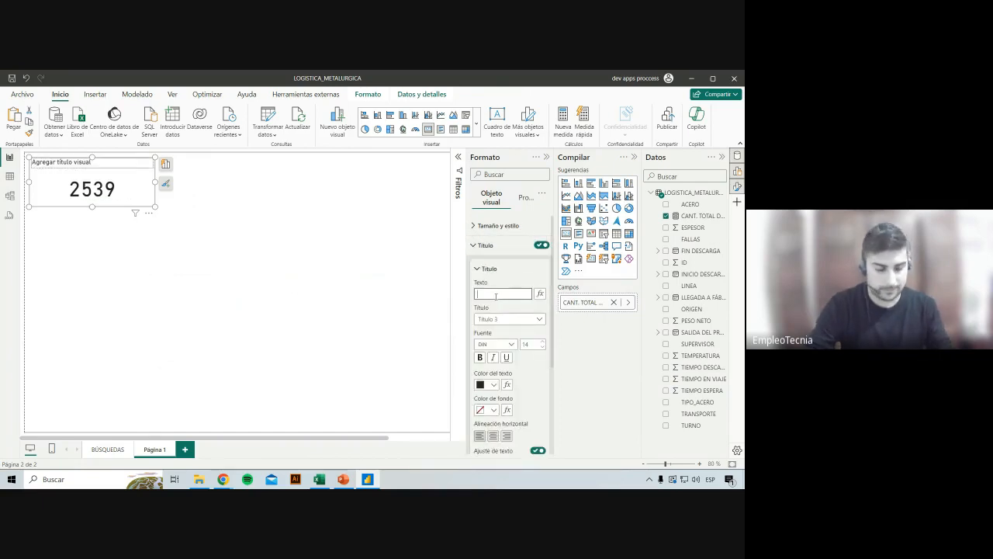
text(CANT. TOTAL D)
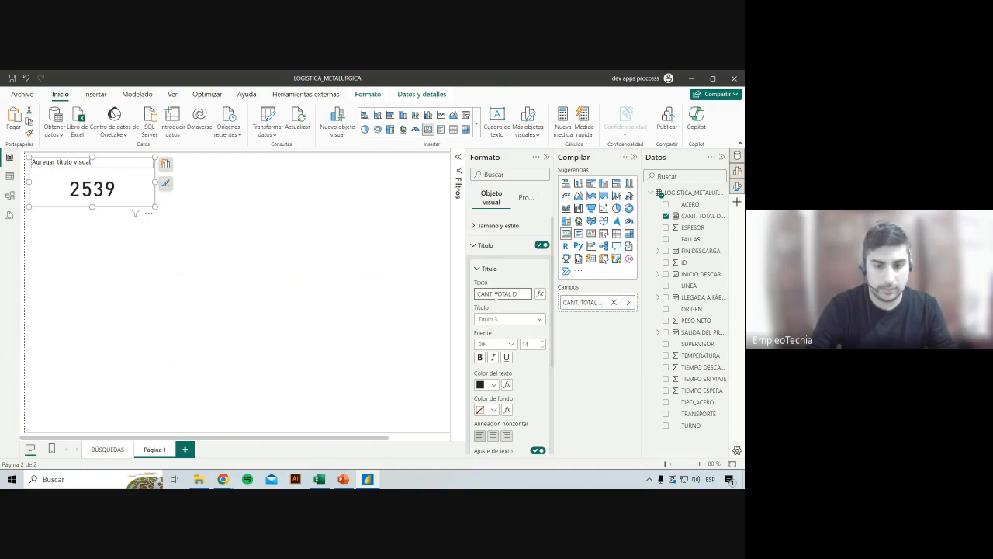
text(E CAMIONES)
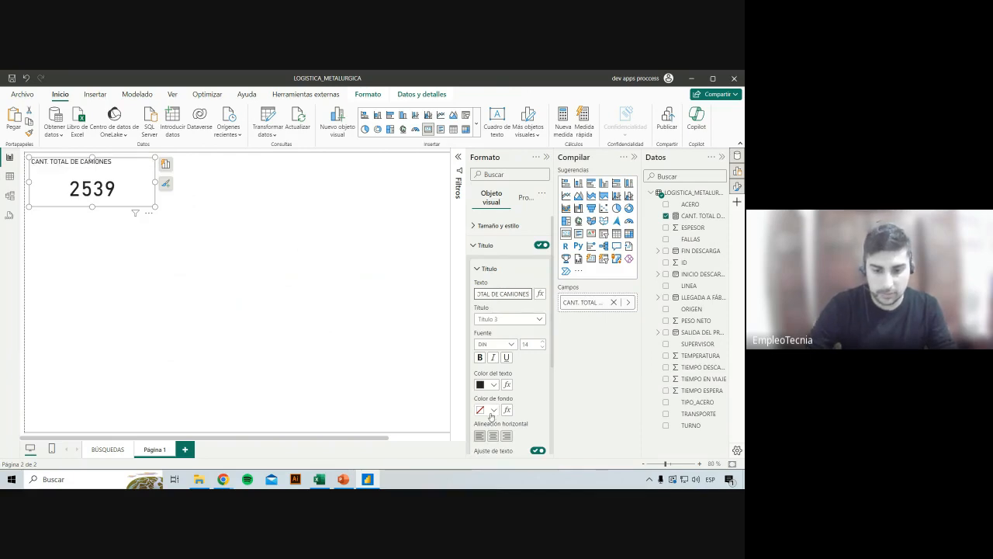
Format the card title with a dark blue background and white, bold, centred text.
click(492, 409)
click(531, 233)
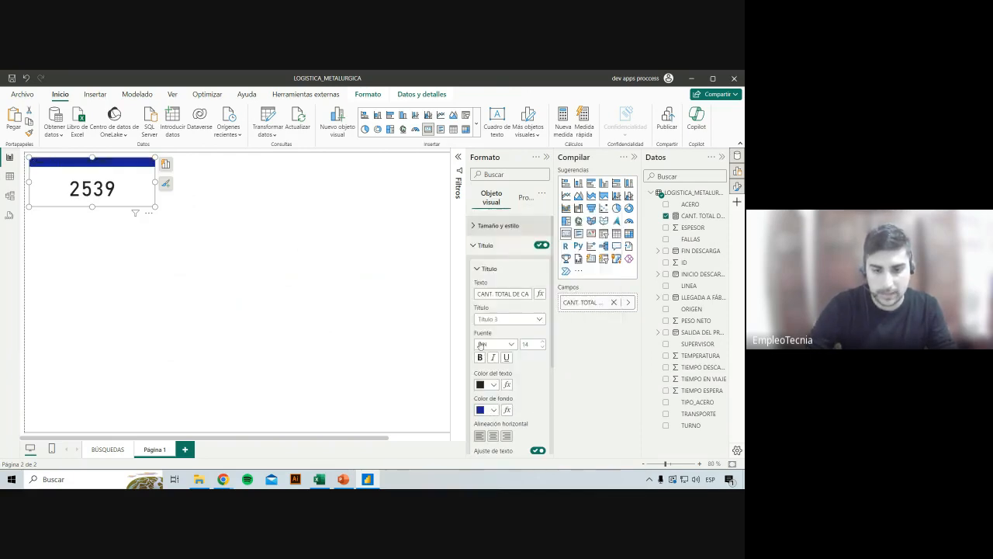
click(489, 384)
click(485, 233)
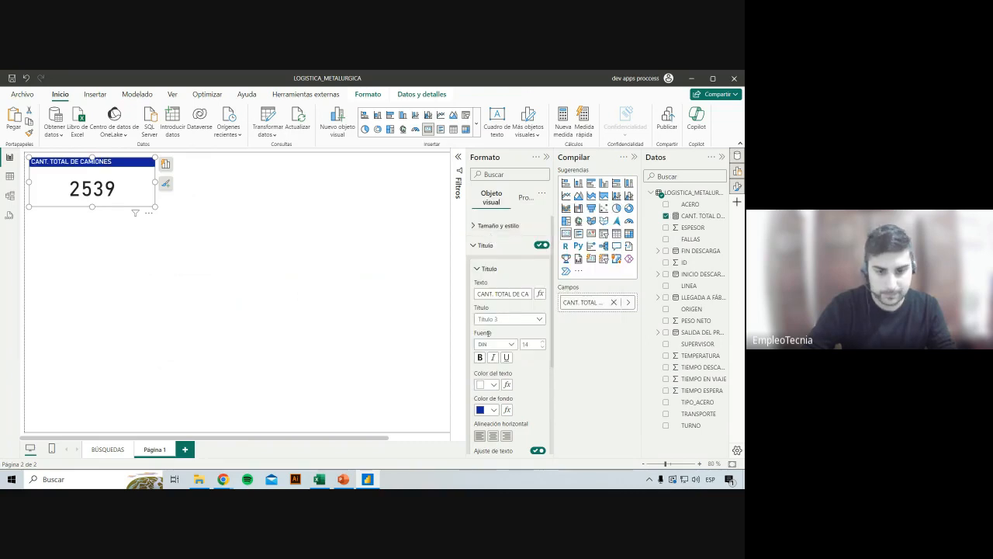
click(480, 357)
click(493, 436)
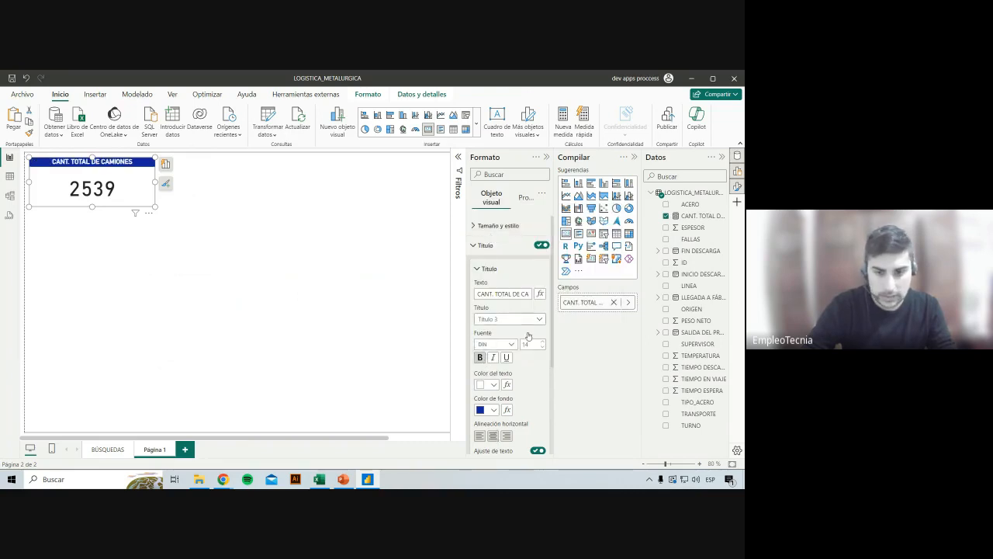
click(504, 246)
Set the card's callout value font size to 25 and shrink the card closely around its title and value.
click(500, 265)
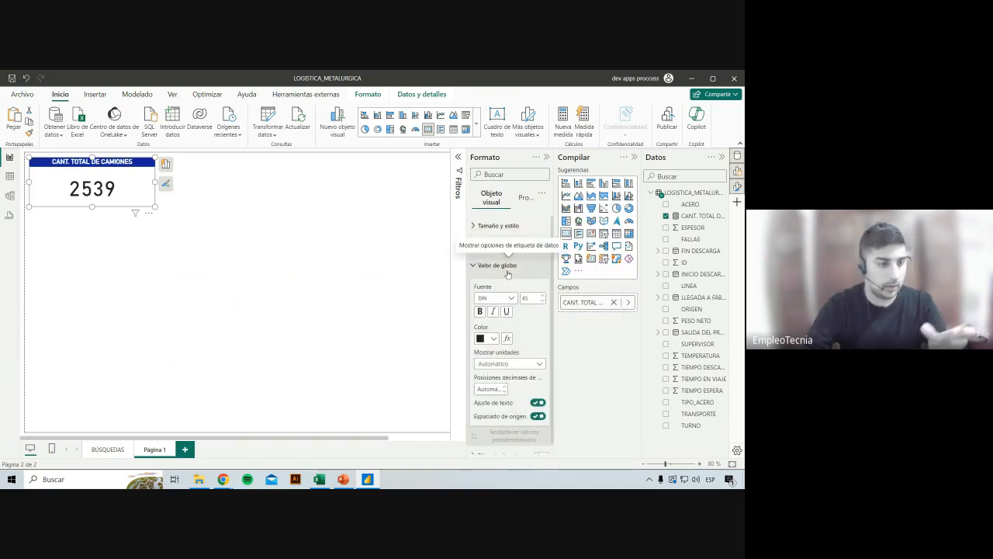
double_click(526, 298)
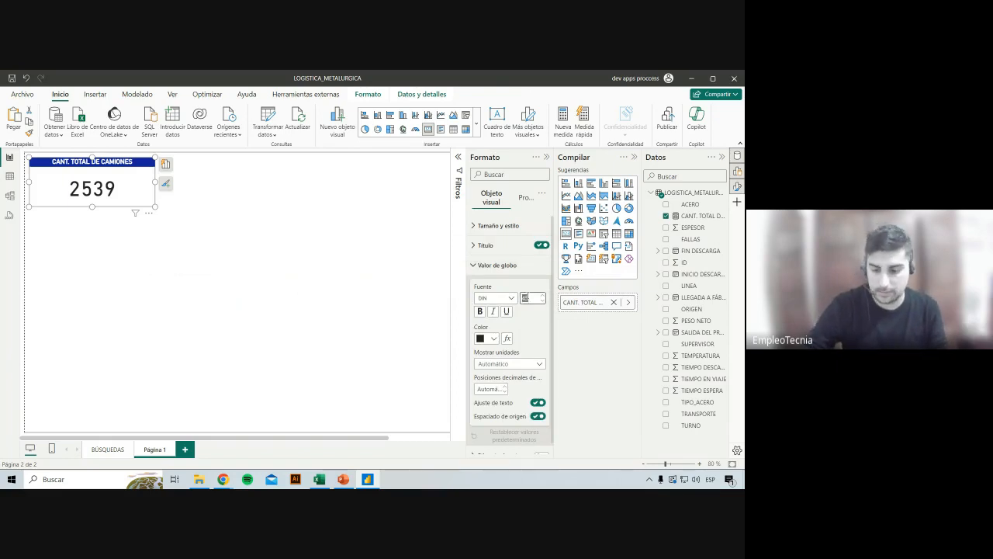
text(25)
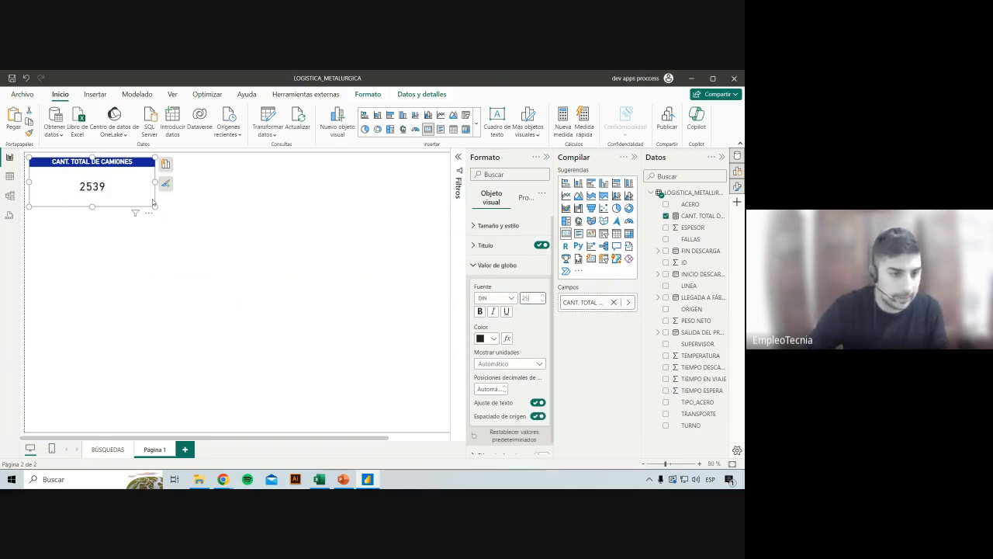
drag(154, 205, 120, 185)
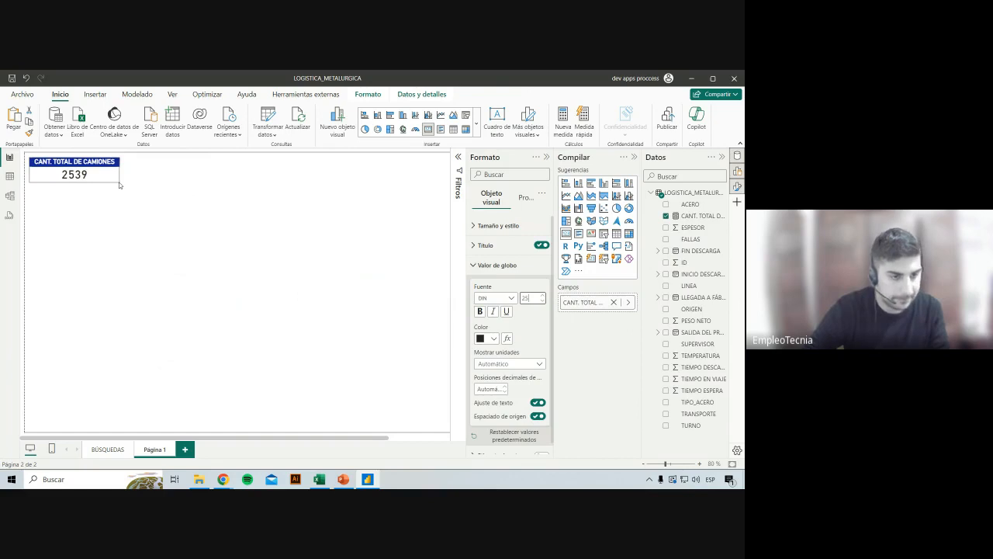
click(474, 265)
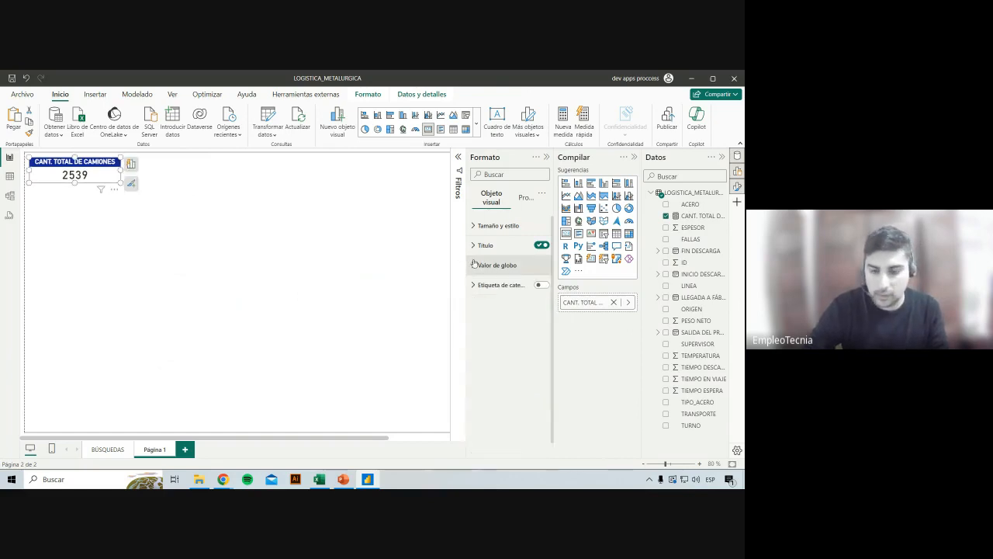
Turn on the visual border and shadow for the CANT. TOTAL DE CAMIONES card and close its formatting options.
click(483, 226)
click(489, 225)
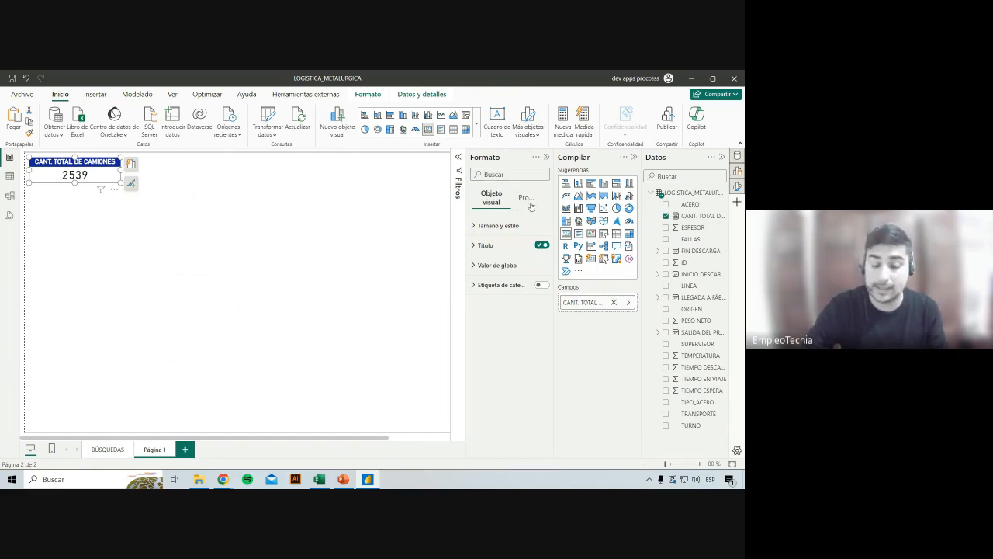
click(492, 225)
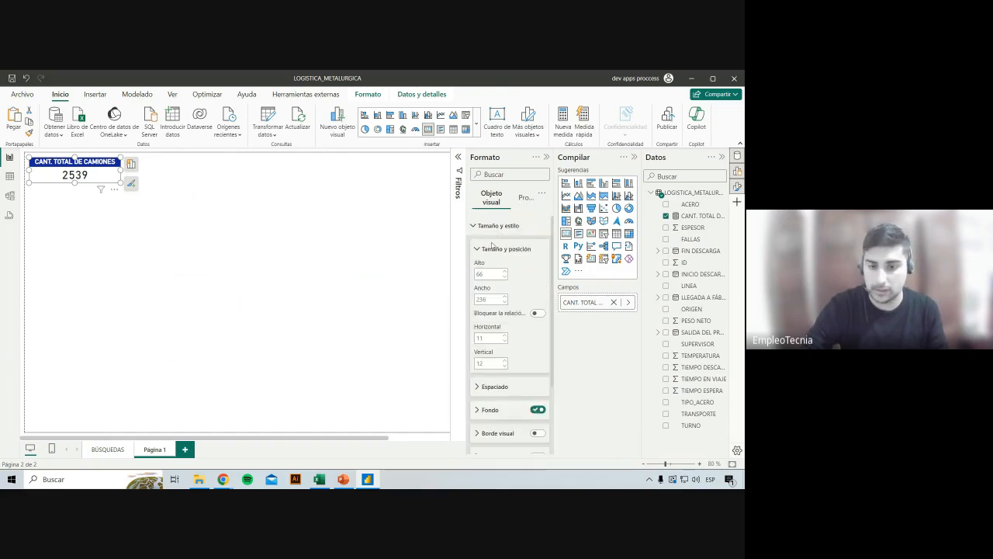
click(492, 247)
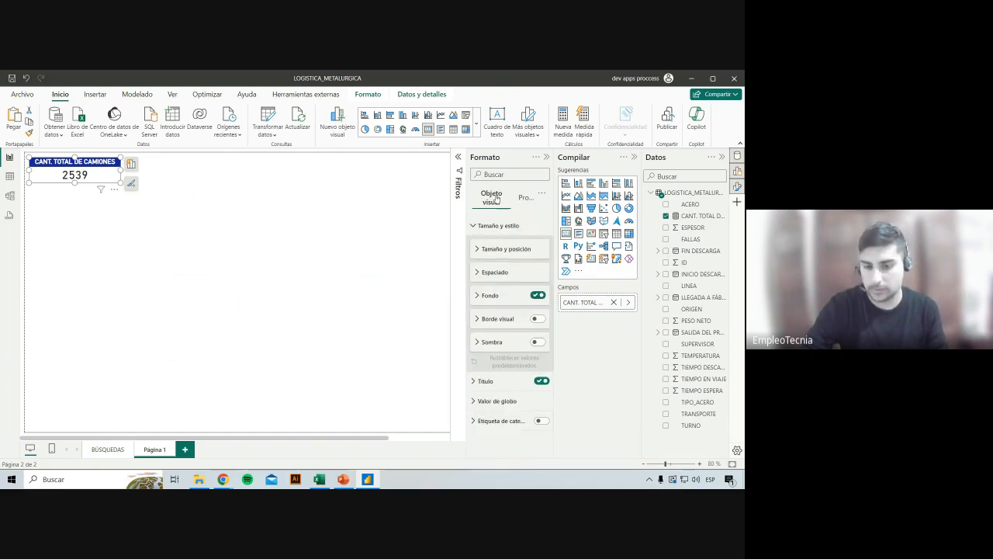
click(535, 319)
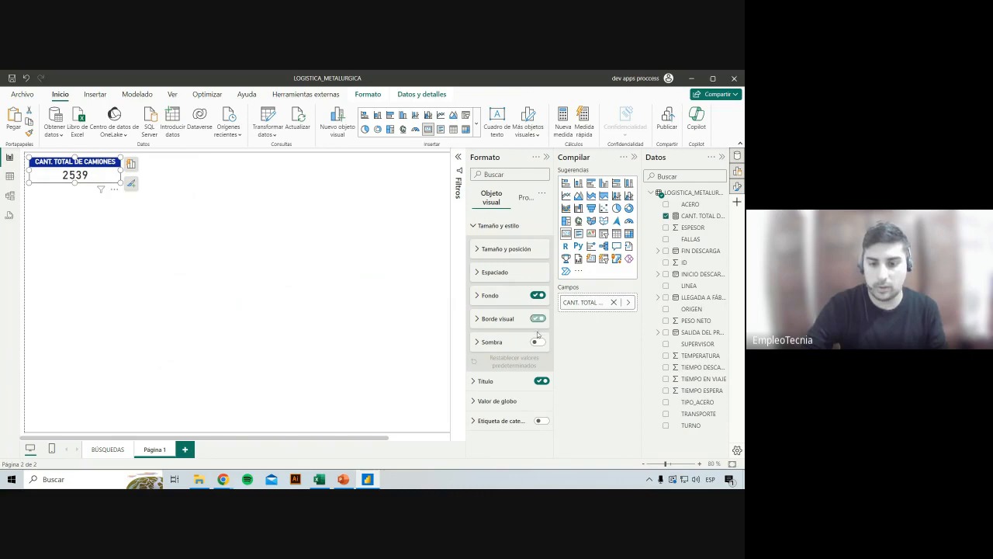
click(493, 225)
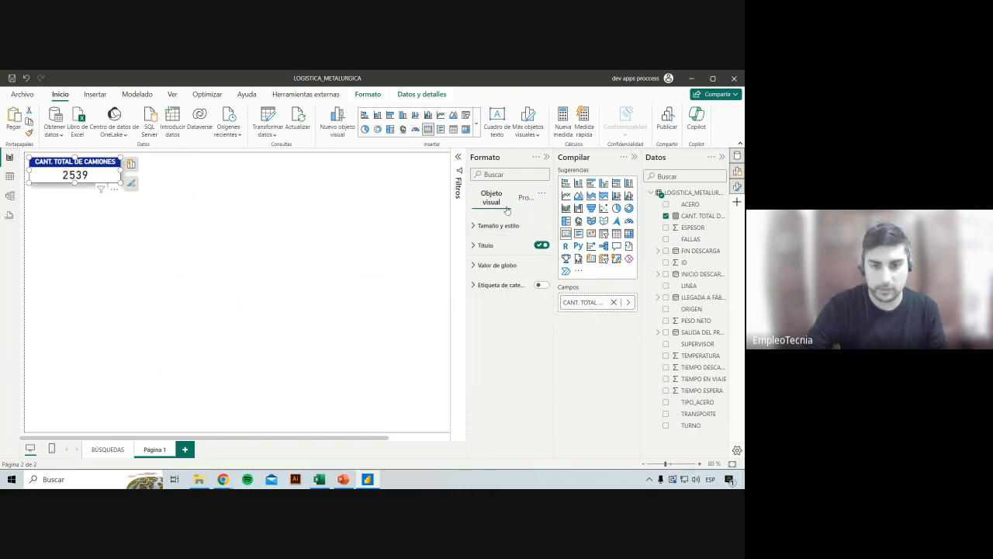
click(546, 156)
click(162, 210)
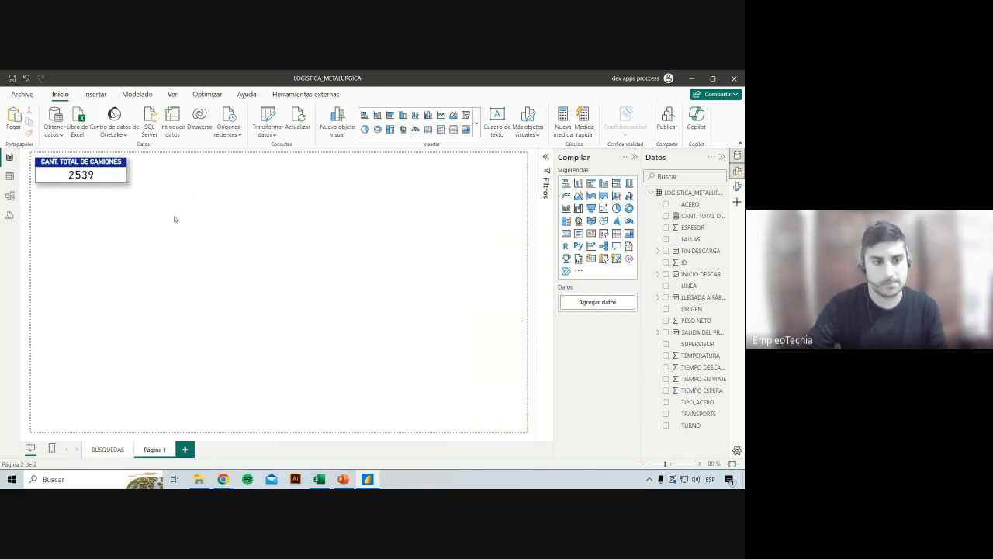
click(122, 179)
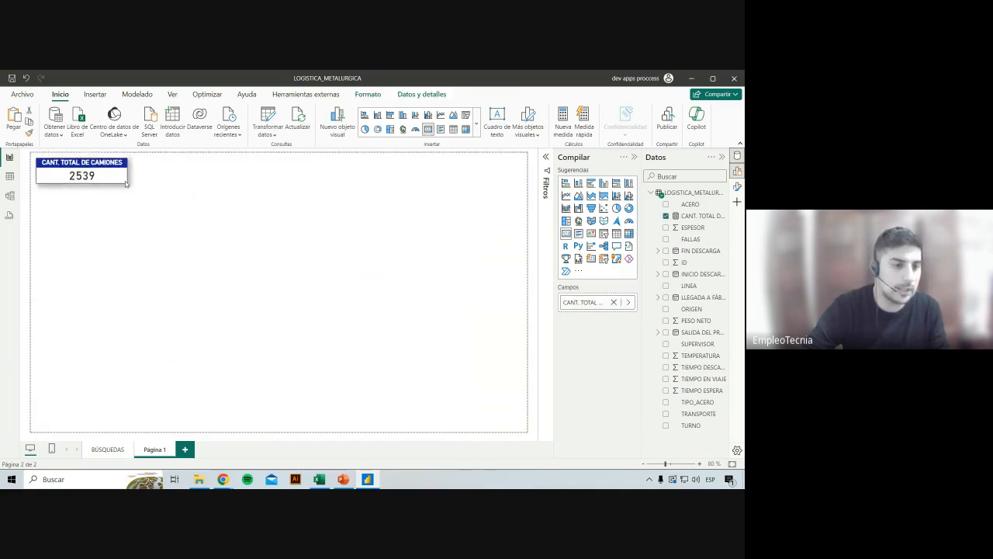
click(251, 235)
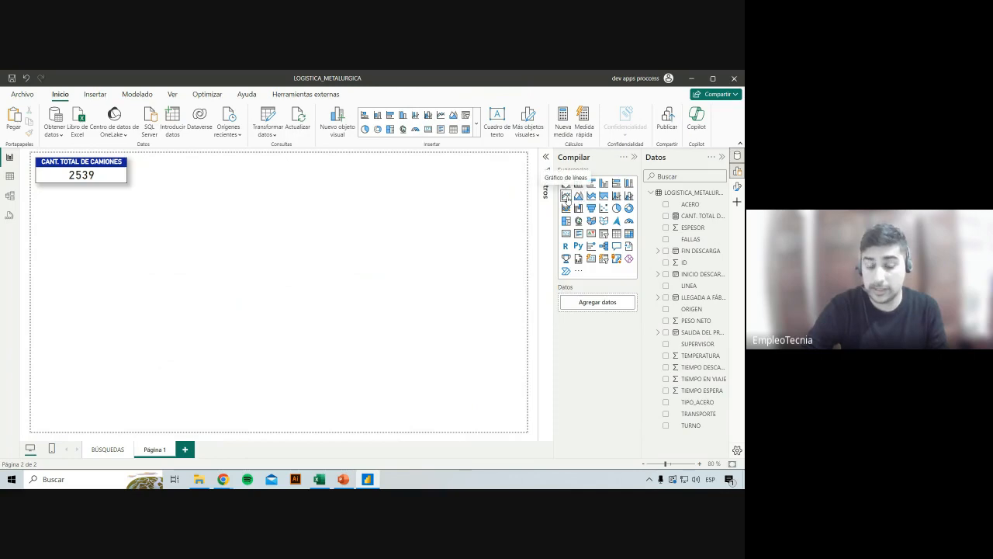
Add a line chart and place it as a wide, short visual immediately beside the card, along the page's upper edge.
click(564, 198)
drag(75, 258, 388, 187)
drag(263, 216, 263, 225)
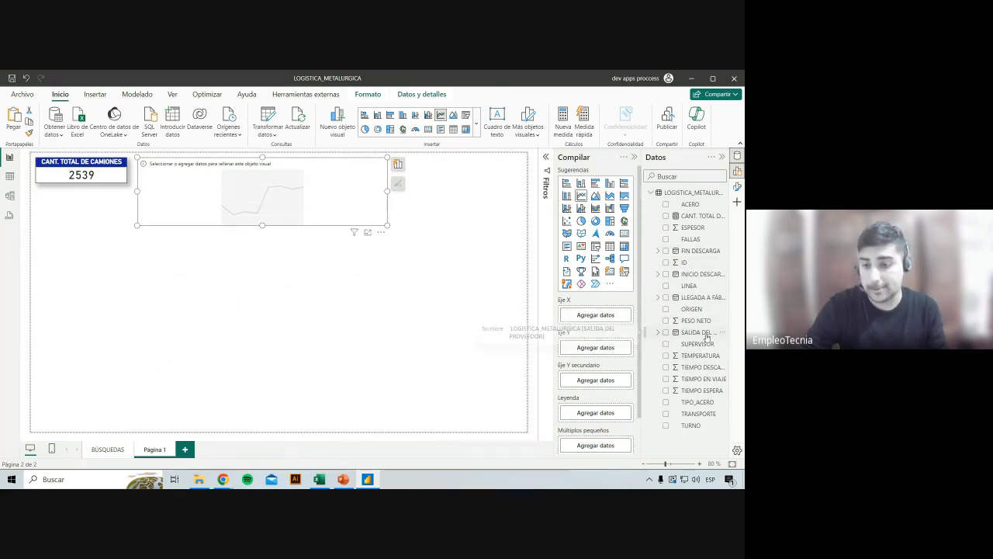
Plot CANT. TOTAL DE CAMIONES on the line chart's Y axis against FIN DESCARGA on the X axis, removing the Año and Trimestre levels.
drag(697, 251, 596, 318)
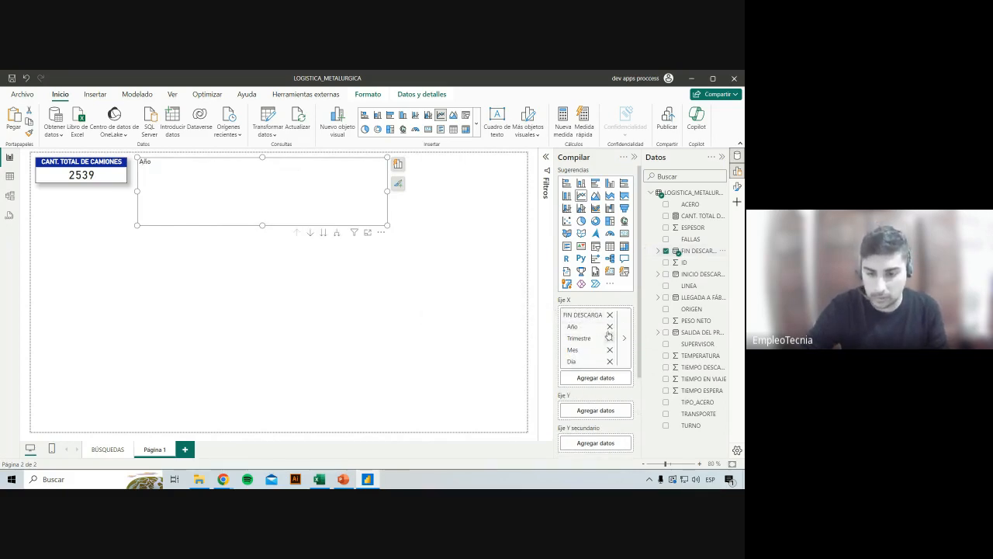
click(610, 327)
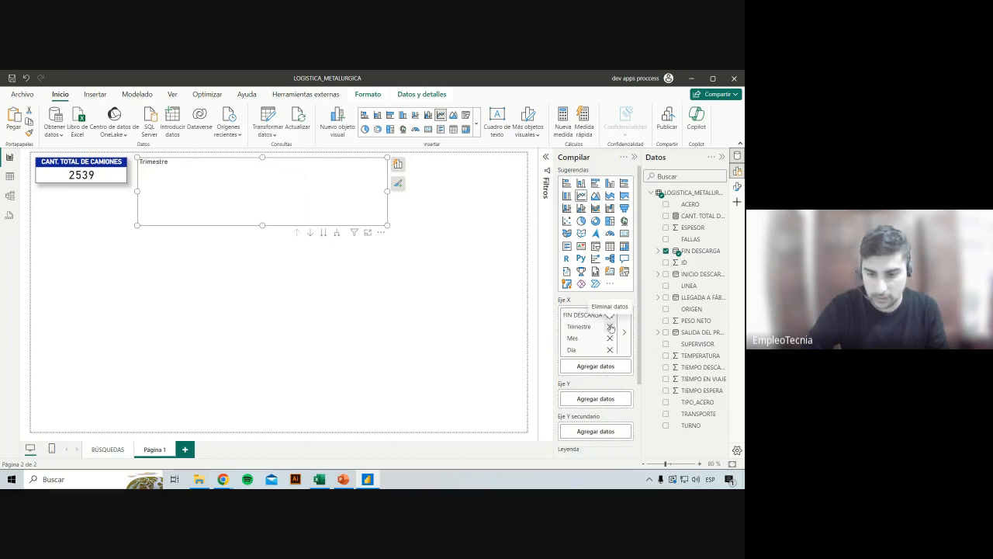
click(610, 327)
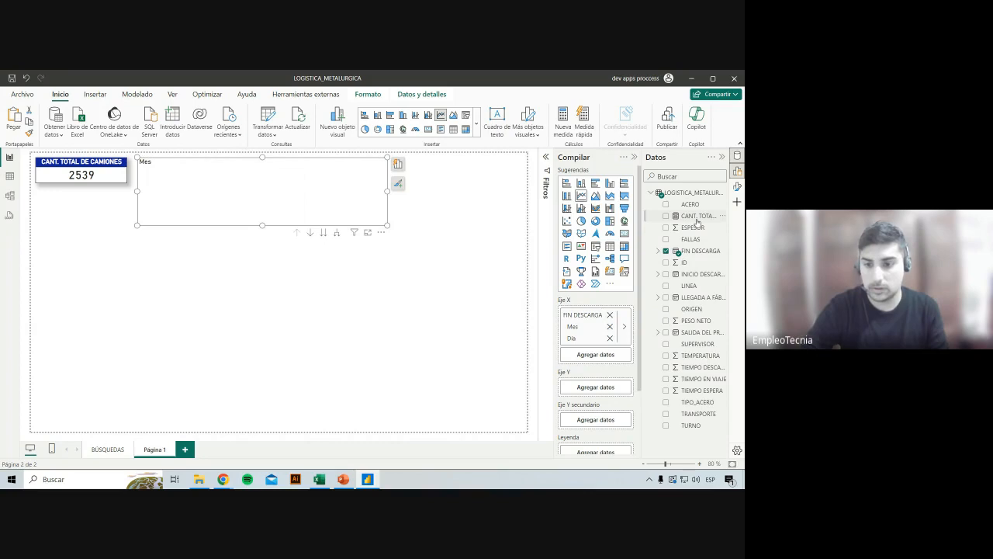
drag(696, 223, 595, 387)
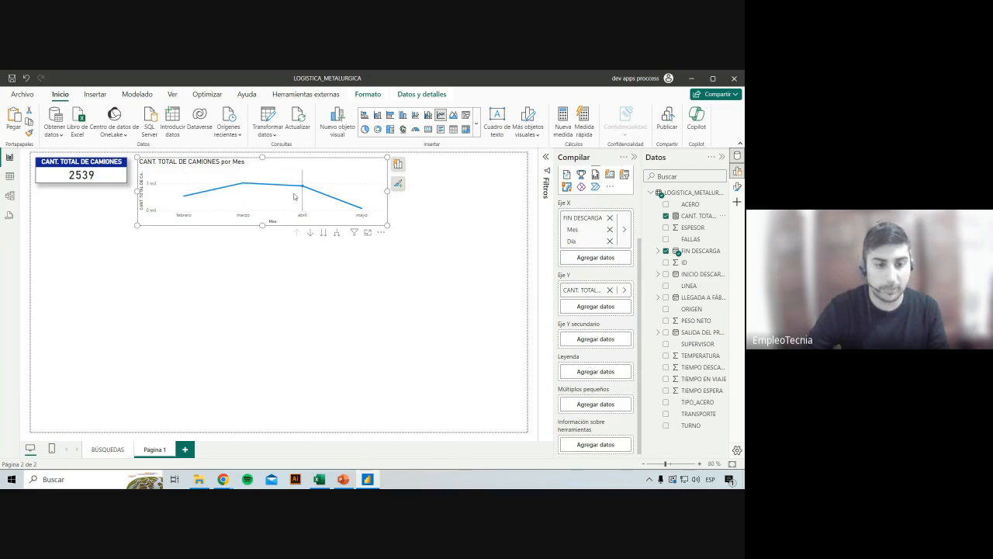
mouse_move(304, 202)
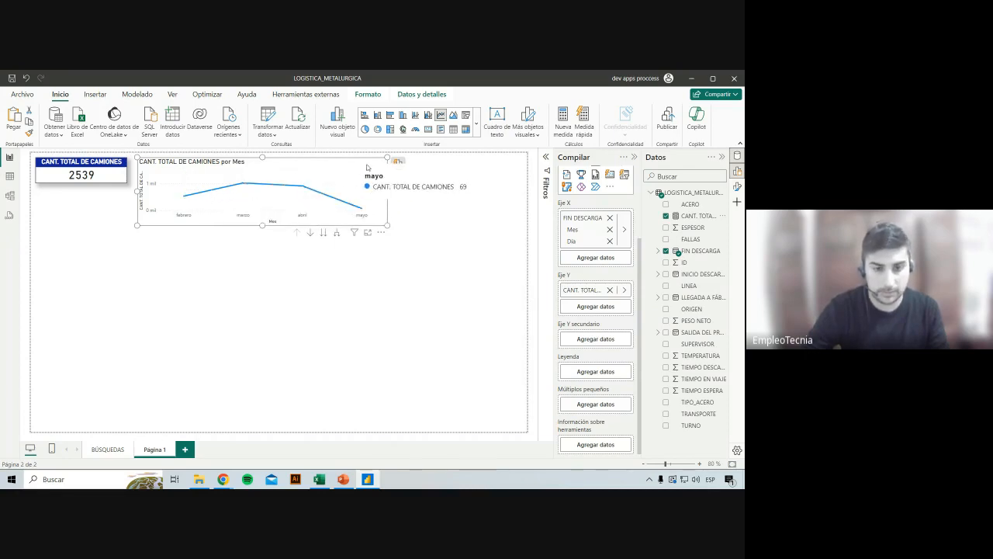
click(610, 229)
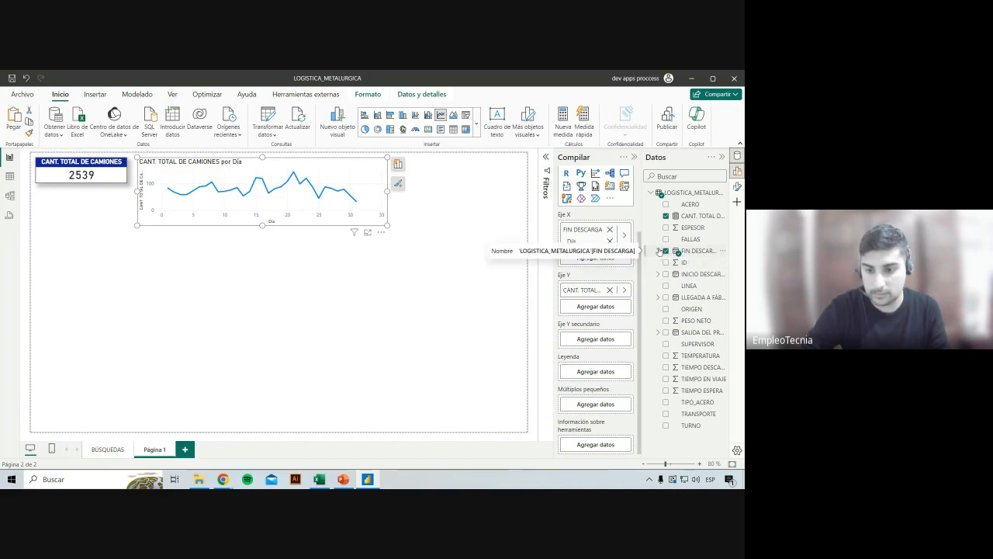
click(658, 251)
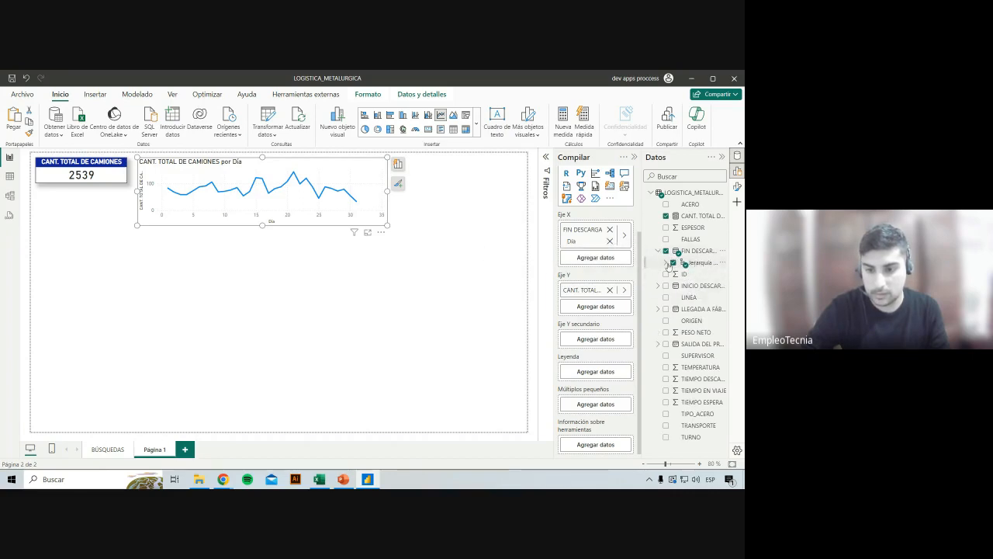
click(669, 265)
drag(701, 297, 602, 248)
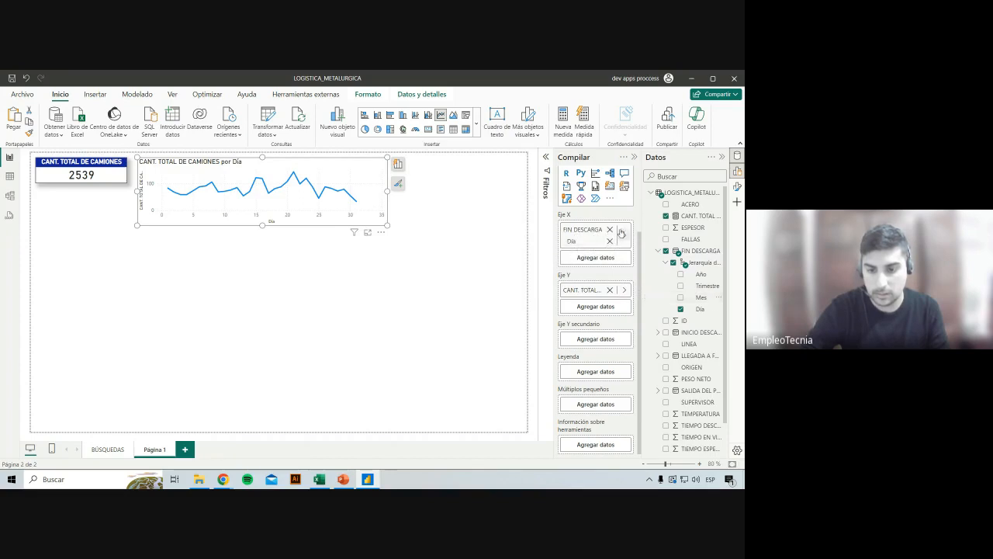
Replace the line chart's X-axis field with the complete FIN DESCARGA date hierarchy: Año, Trimestre, Mes and Día.
click(610, 230)
drag(703, 251, 604, 262)
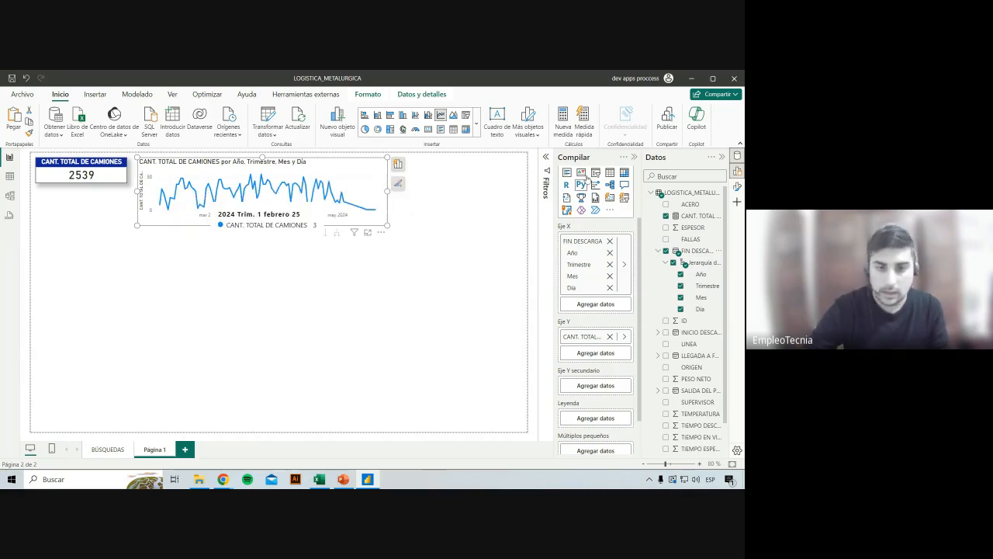
Format the line chart's title with white text on a dark blue background to match the card's title.
click(737, 186)
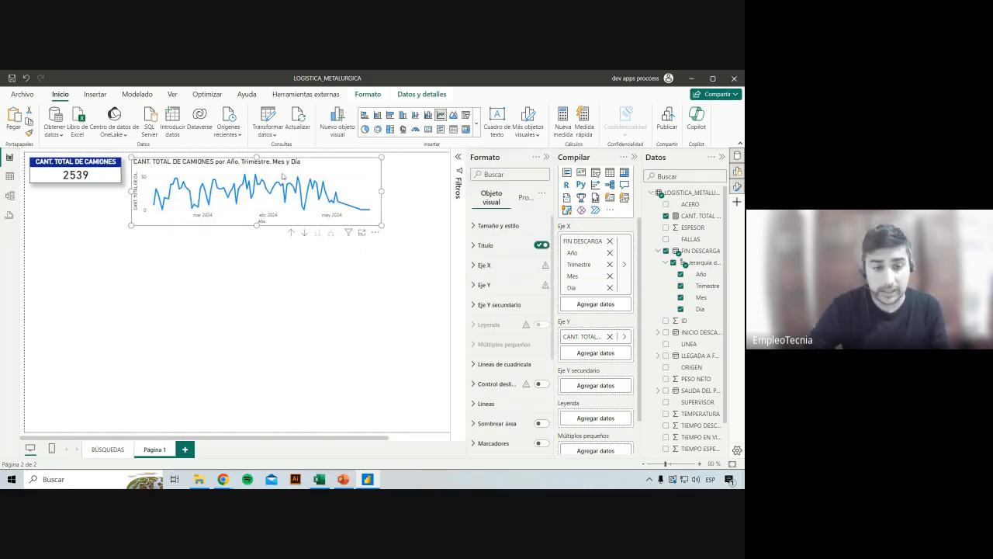
click(484, 265)
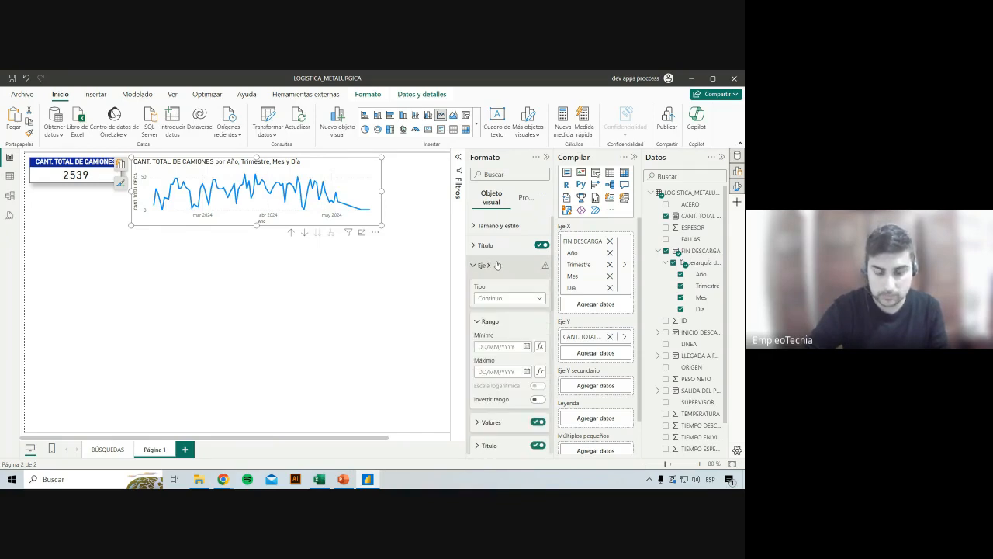
click(497, 265)
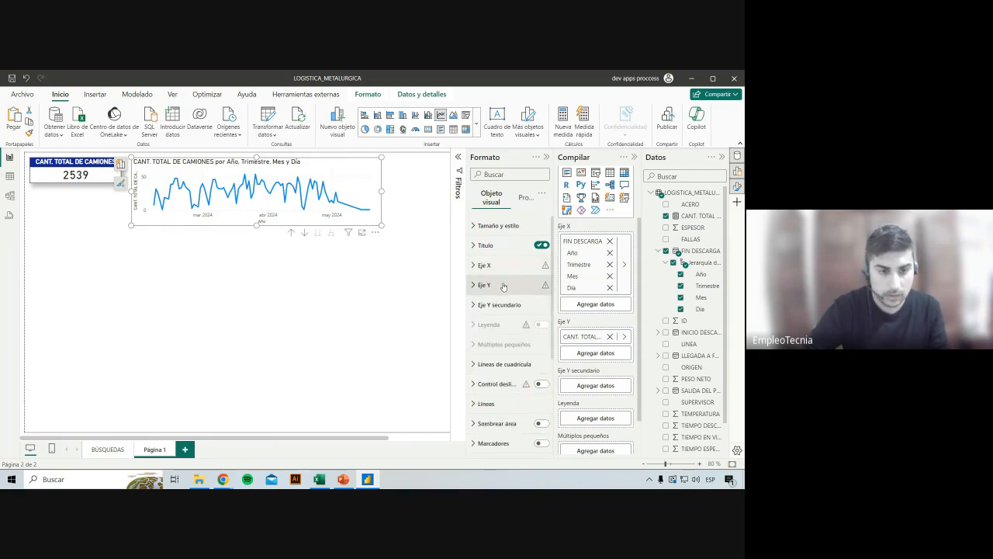
click(504, 285)
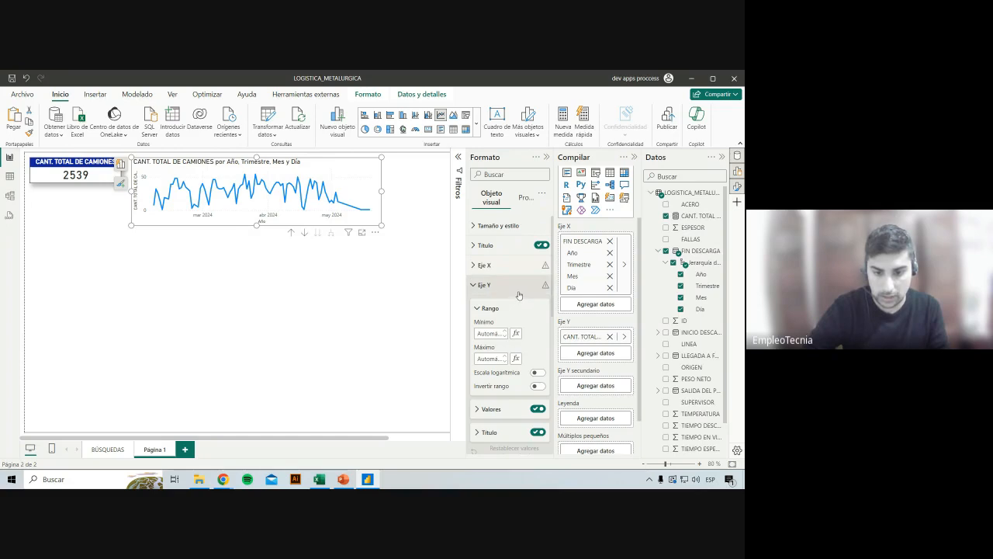
click(519, 294)
click(520, 397)
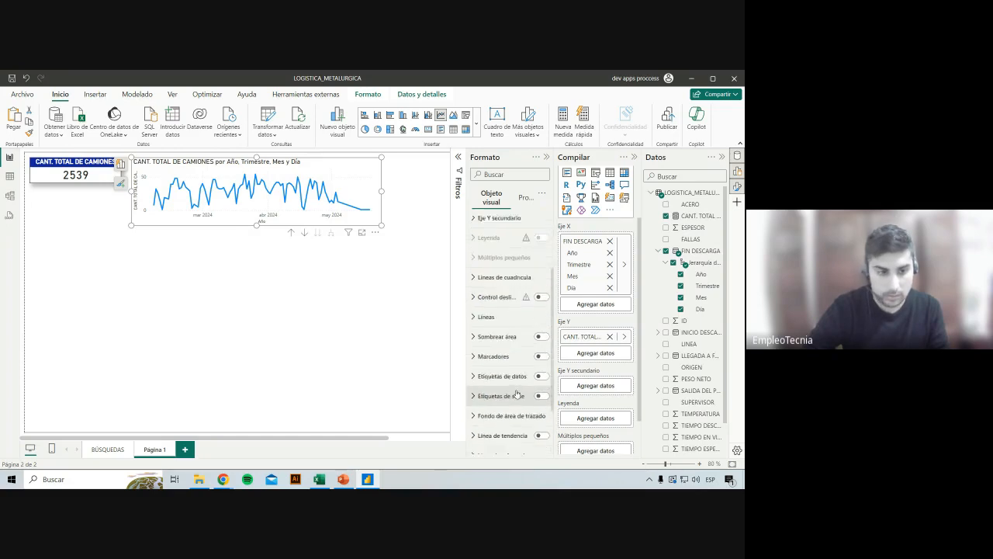
click(520, 335)
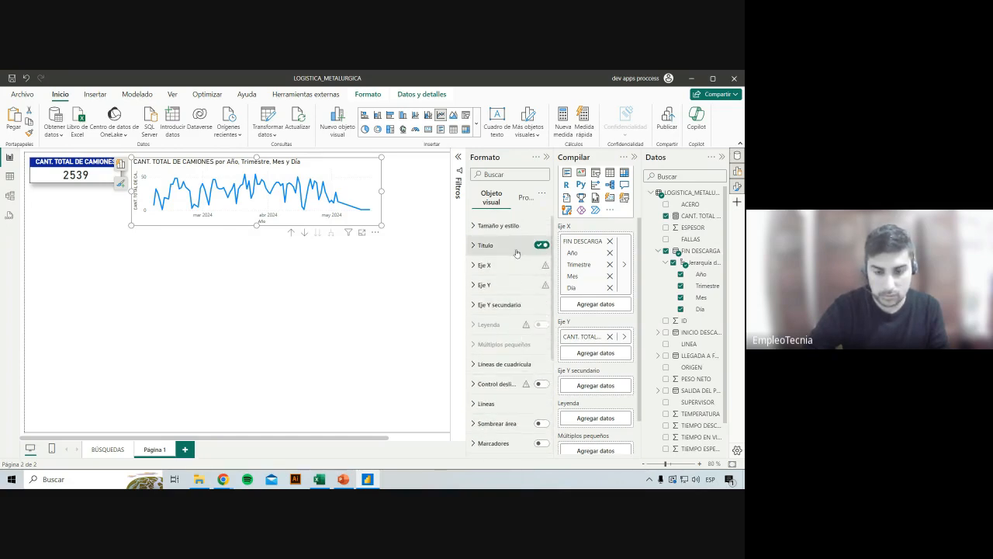
click(520, 265)
click(491, 410)
click(527, 233)
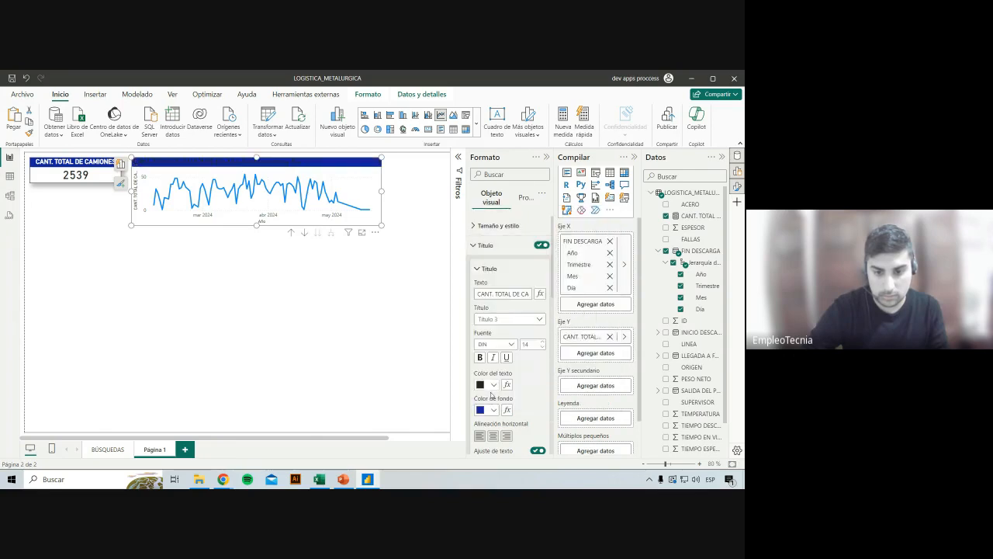
click(493, 384)
click(487, 232)
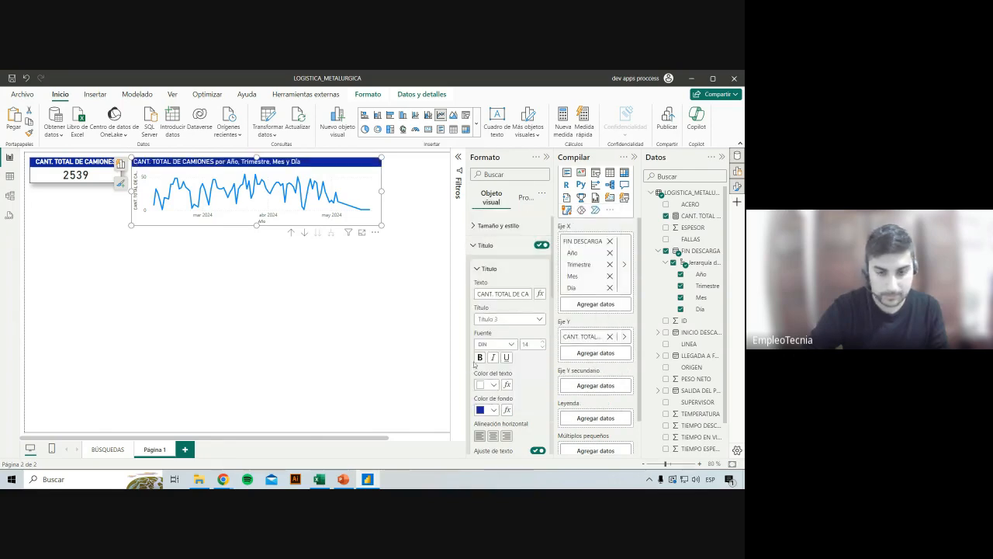
Change the line chart's title text to CANT. TOTAL DE CAMIONES POR DIA.
triple_click(506, 294)
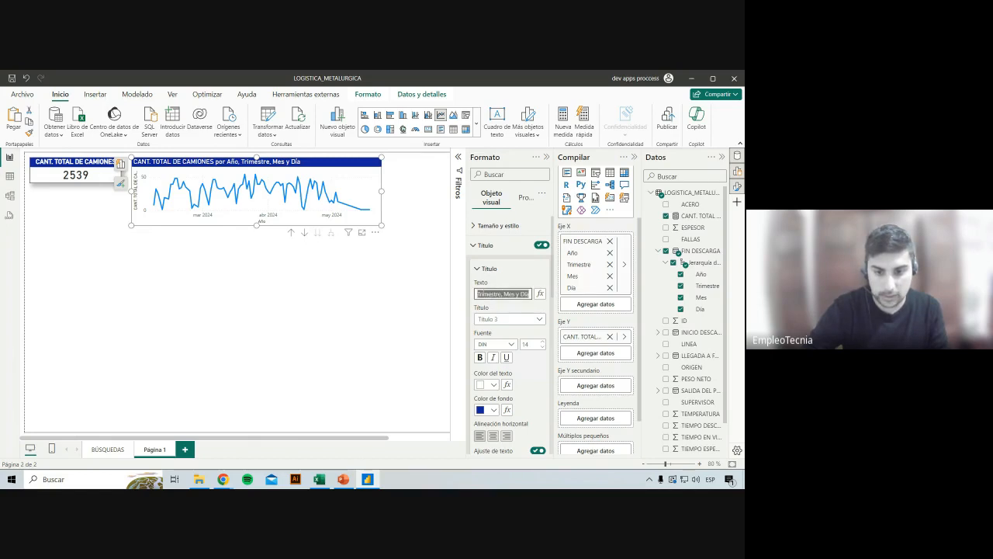
click(506, 293)
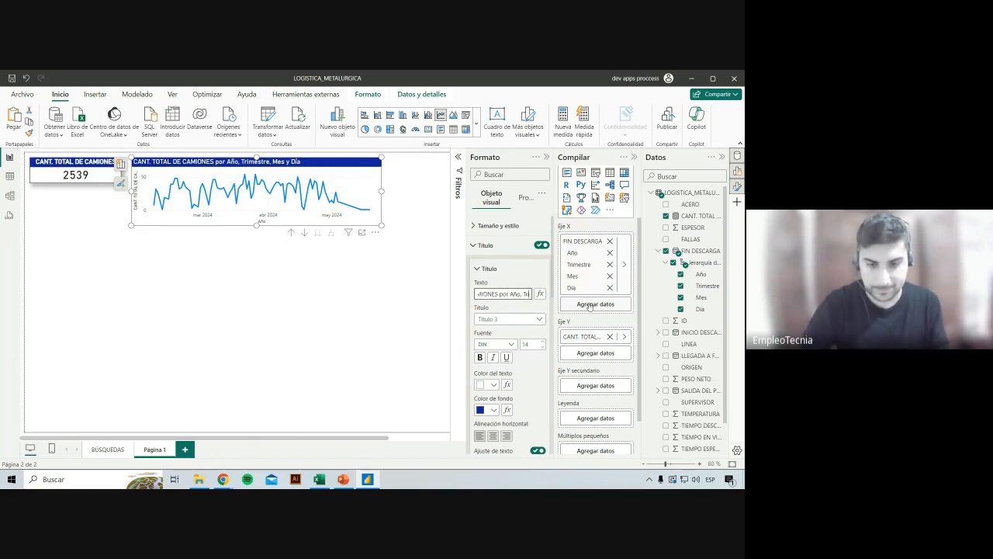
key(BackSpace)
key(BackSpace)
key(BackSpace)
key(BackSpace)
key(BackSpace)
key(BackSpace)
key(BackSpace)
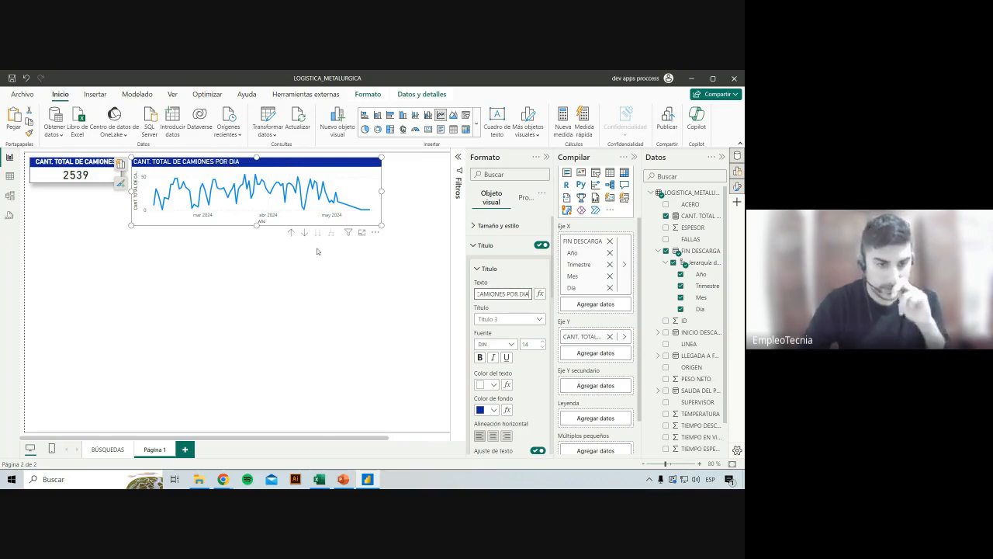
click(486, 245)
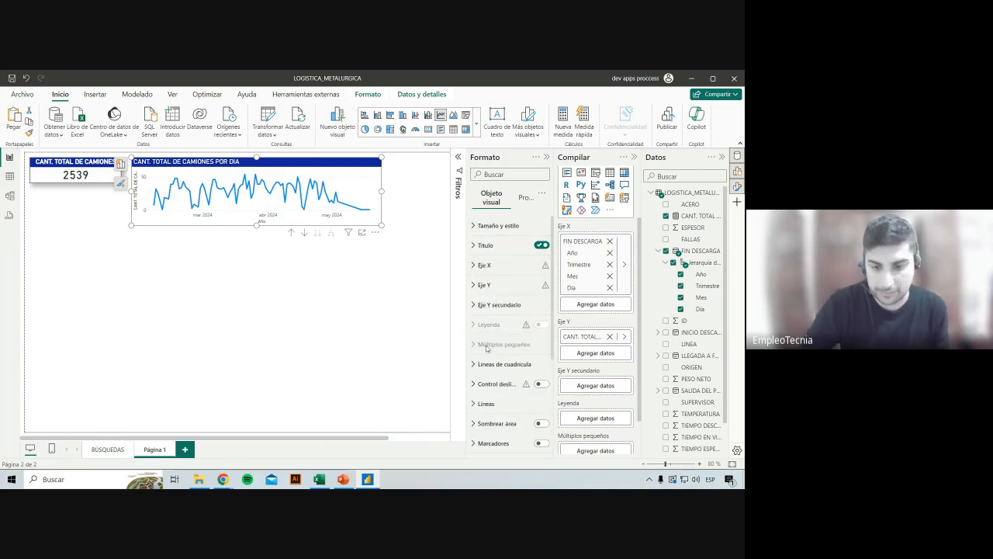
Set the line style of the CANT. TOTAL DE CAMIONES POR DIA chart to Guiones.
scroll(486, 349, down, 3)
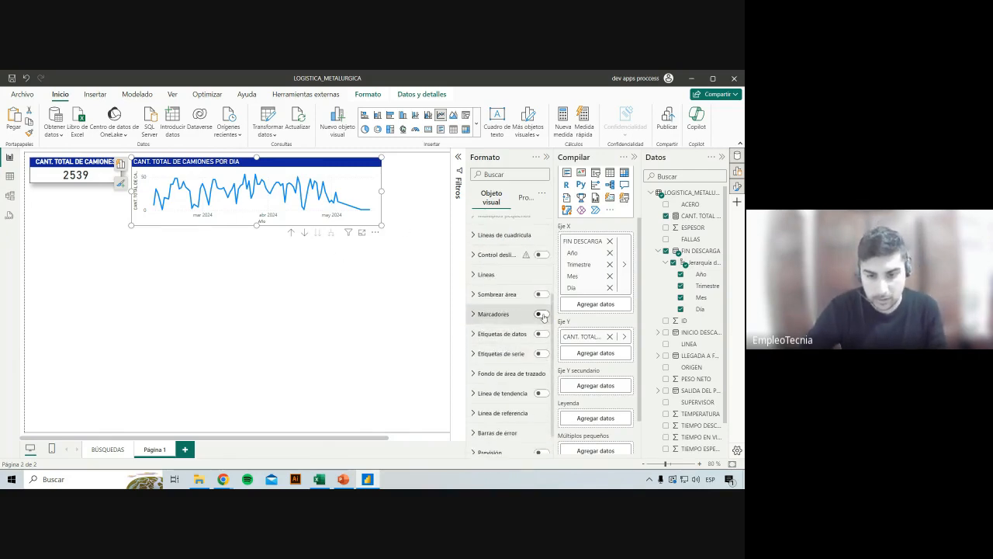
click(512, 277)
scroll(519, 363, down, 1)
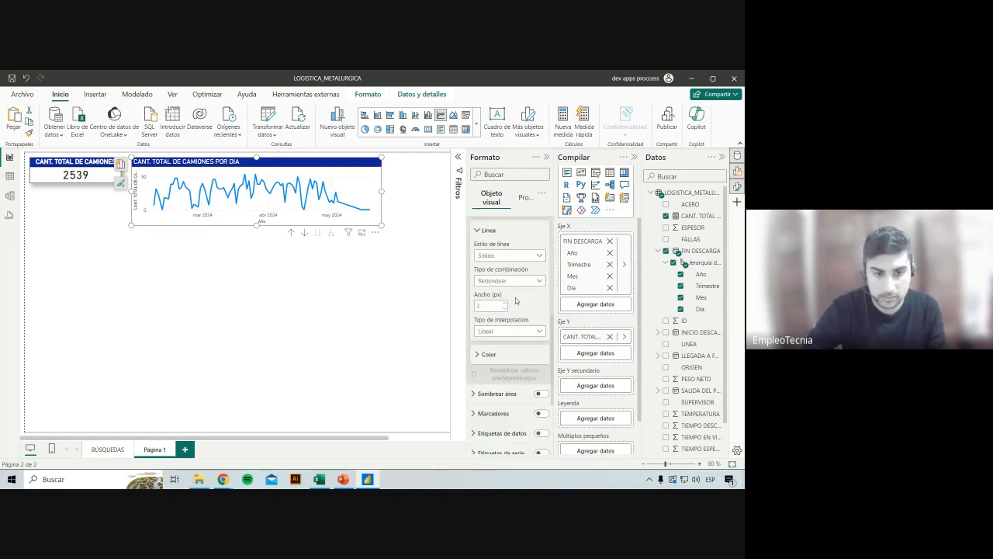
click(517, 256)
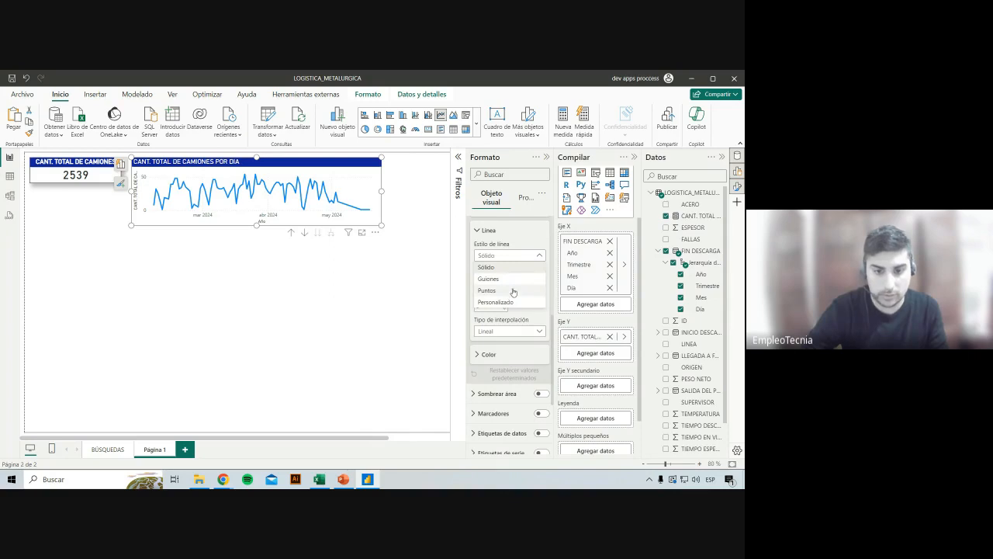
click(516, 281)
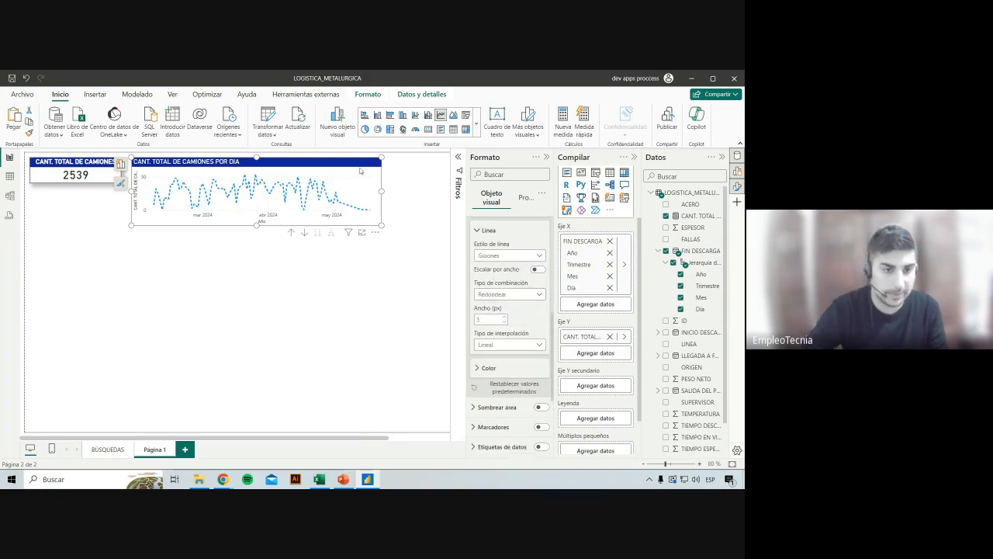
Change the chart's line color to the same dark blue as its title background and close the line formatting options.
click(505, 365)
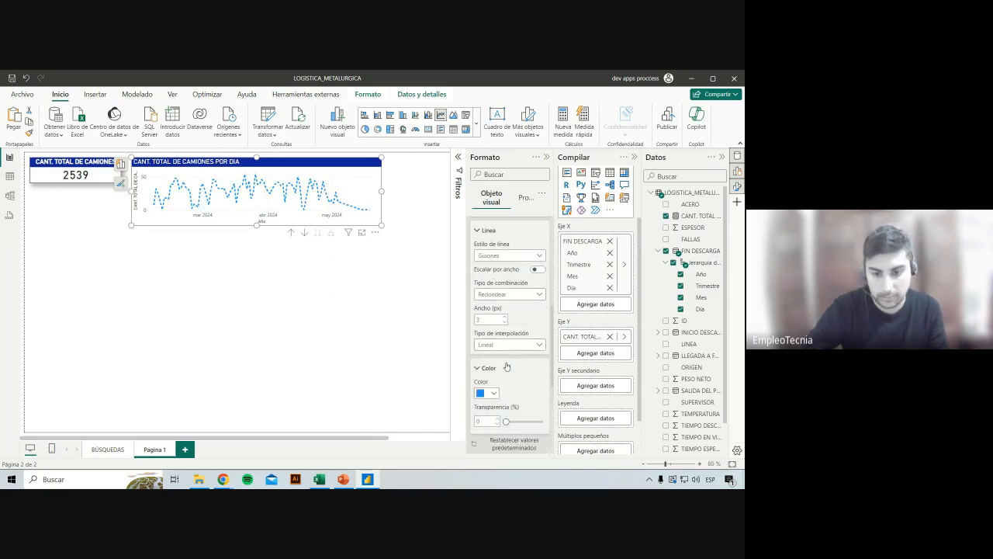
scroll(505, 357, down, 2)
click(489, 264)
click(528, 297)
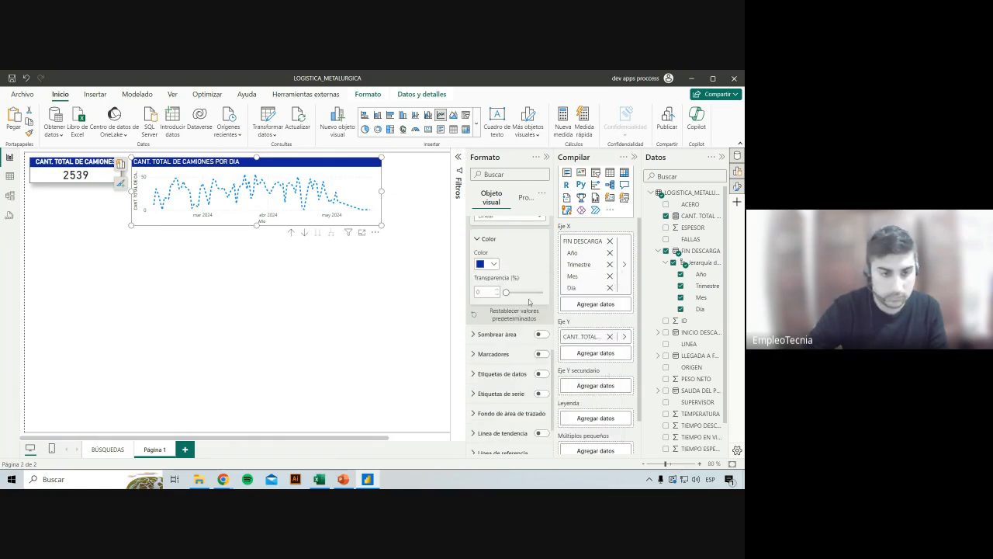
scroll(509, 284, up, 3)
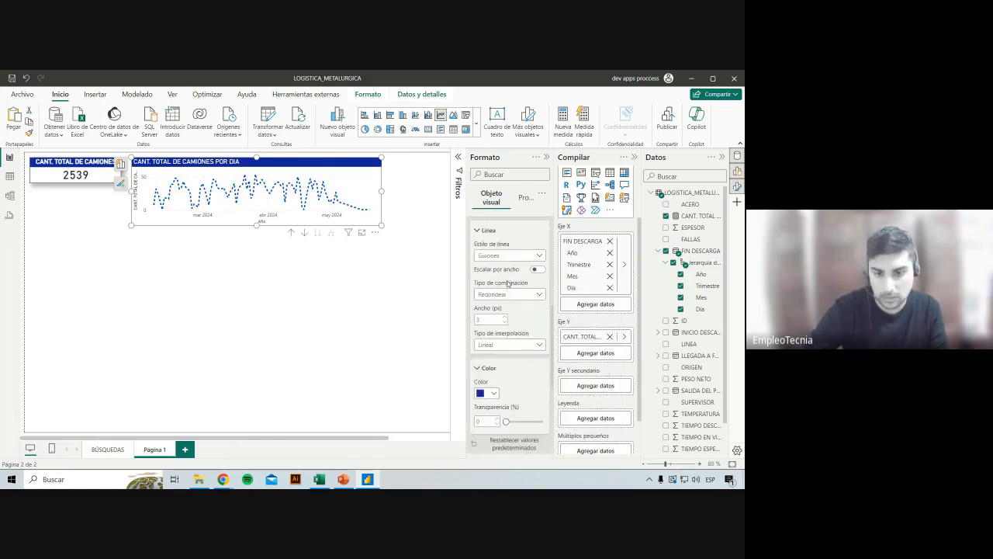
scroll(499, 271, up, 2)
click(499, 279)
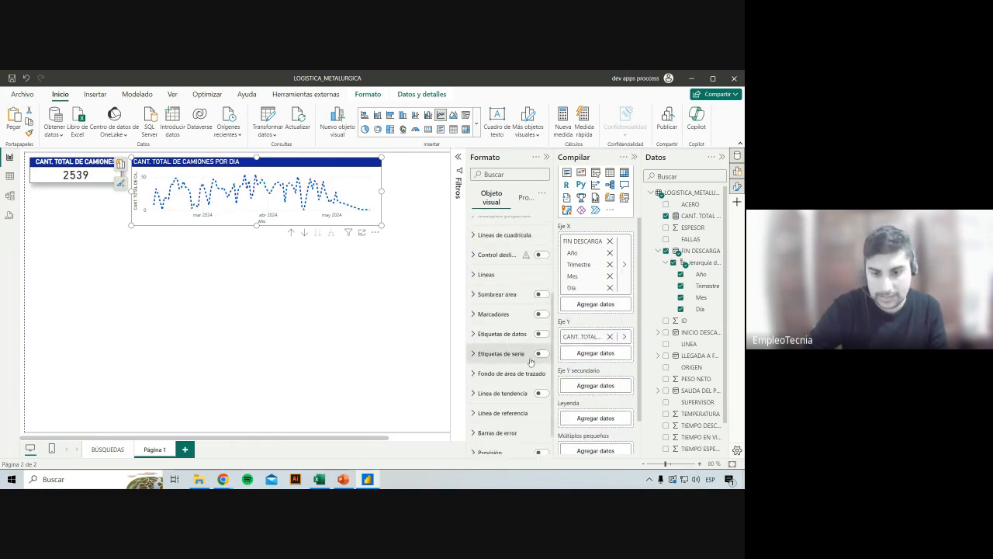
Resize the line chart into a slightly shorter, wide band beside the CANT. TOTAL DE CAMIONES card.
click(541, 334)
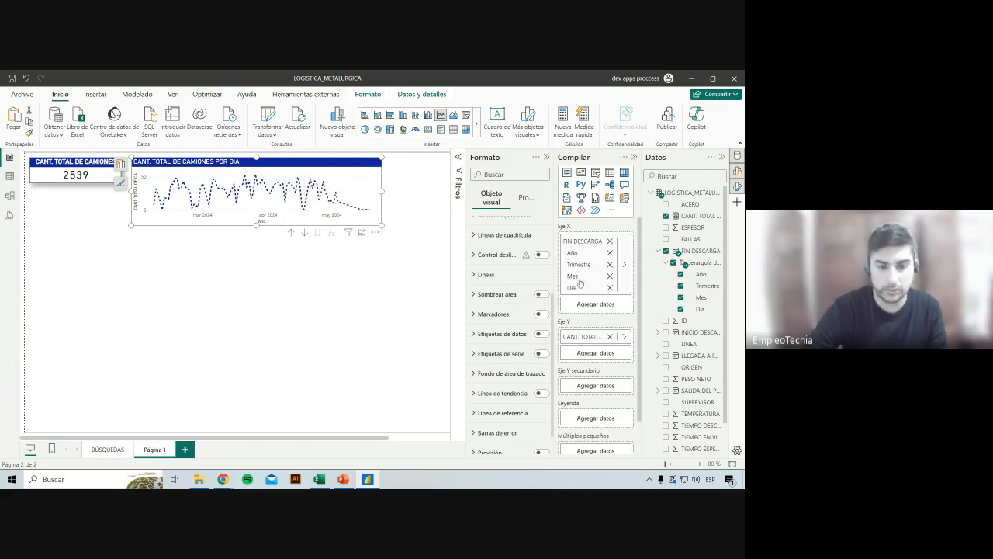
click(358, 259)
click(362, 191)
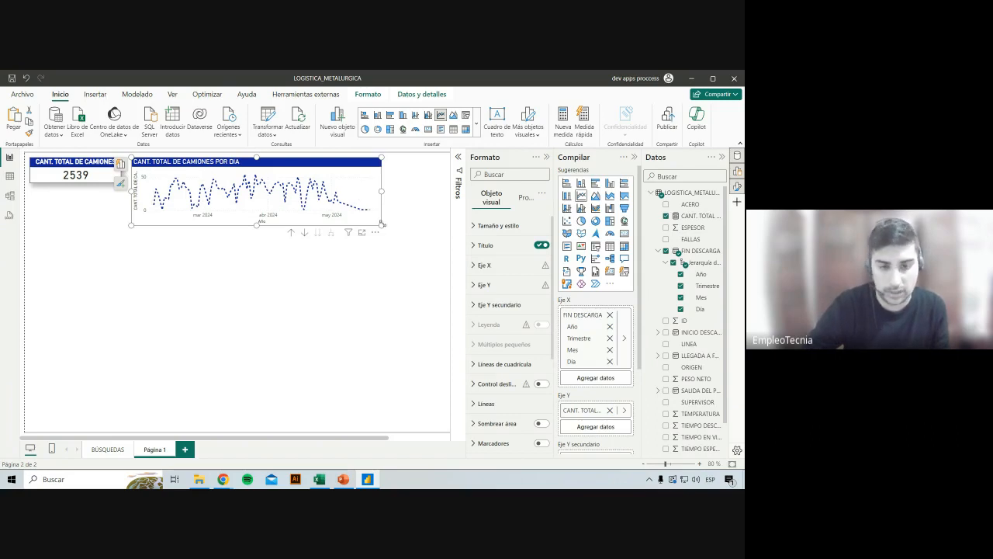
drag(375, 229, 361, 216)
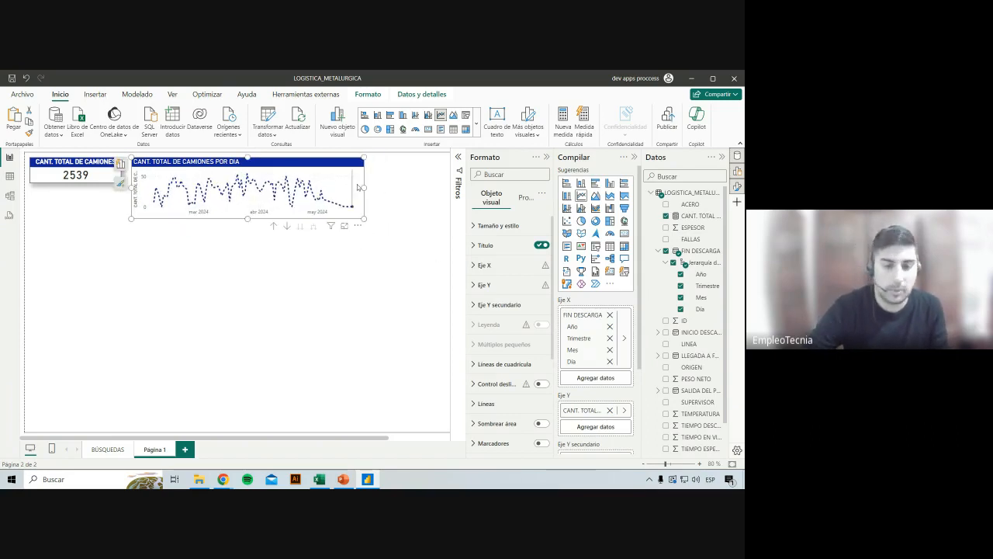
click(390, 193)
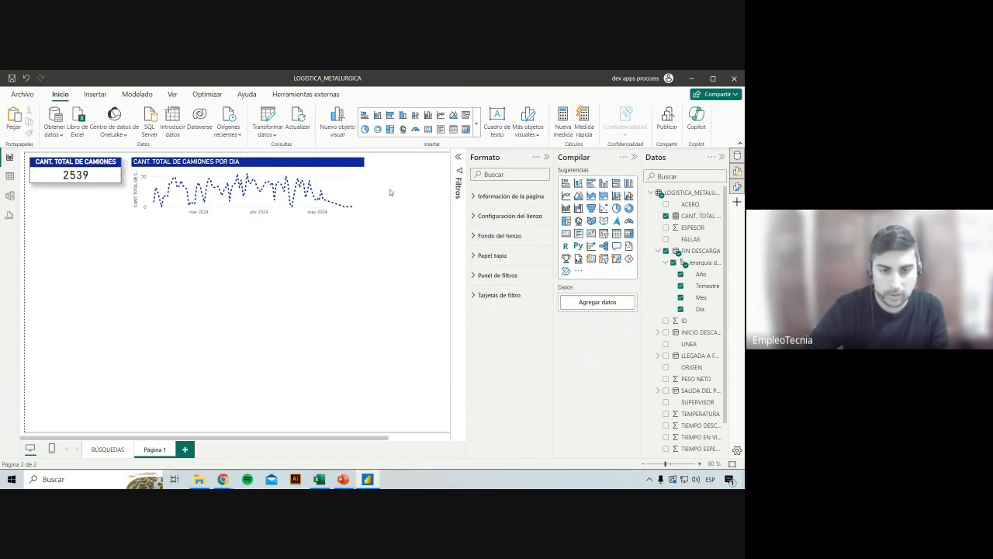
click(634, 157)
drag(374, 188, 391, 188)
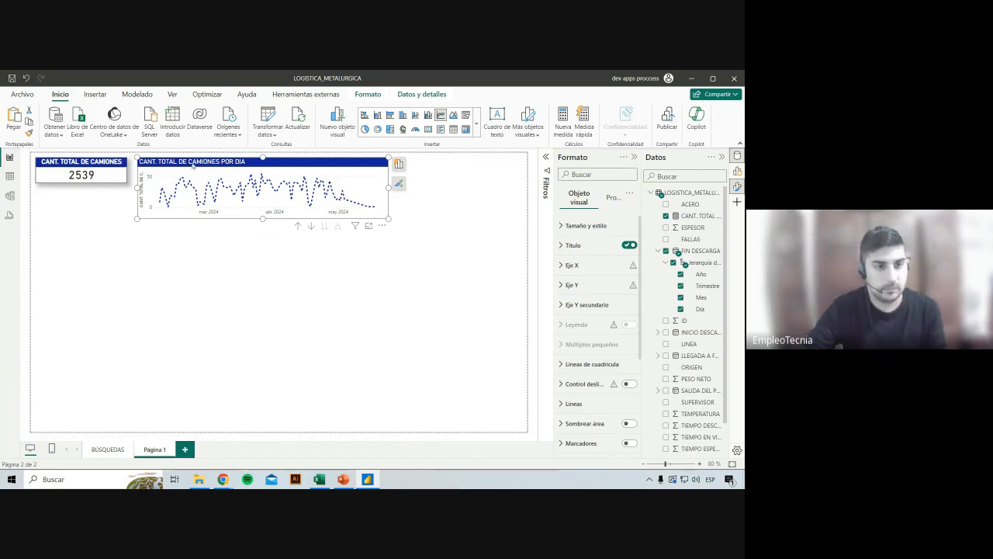
click(467, 186)
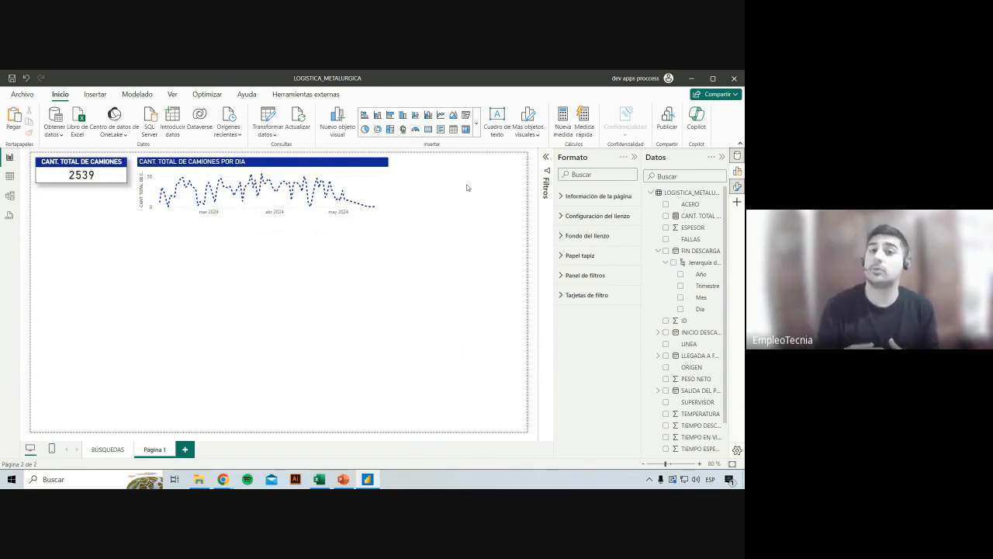
Create a measure in the LOGISTICA_METALURGICA table defined as CANT. TOTAL PREVISTO CAMIONES = 5900.
click(657, 252)
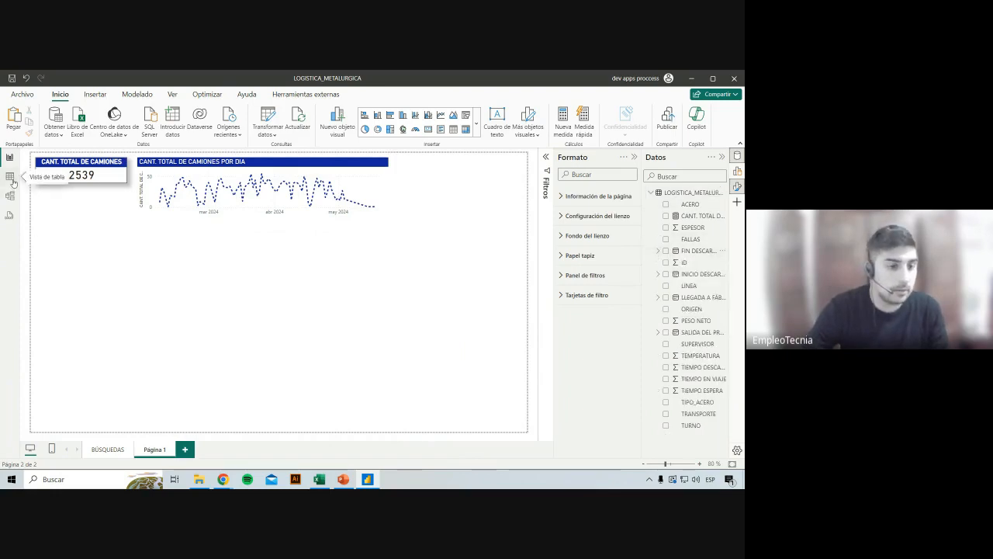
click(12, 182)
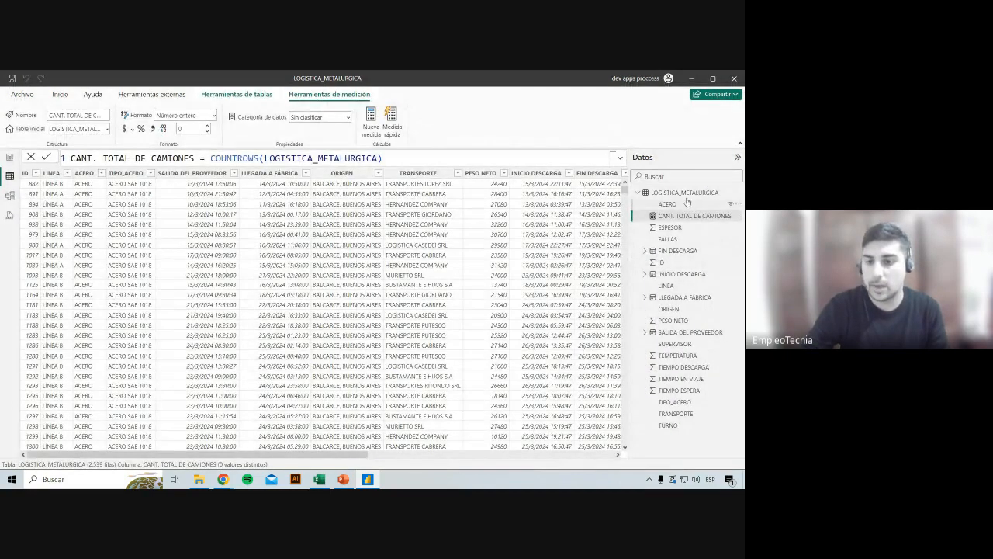
click(687, 195)
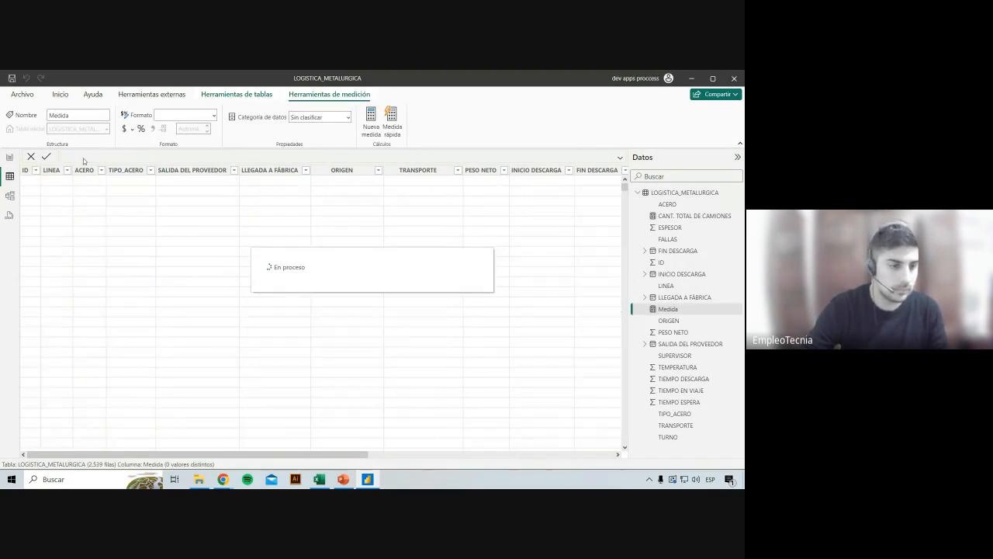
drag(105, 158, 6, 153)
text(CANT. TOT)
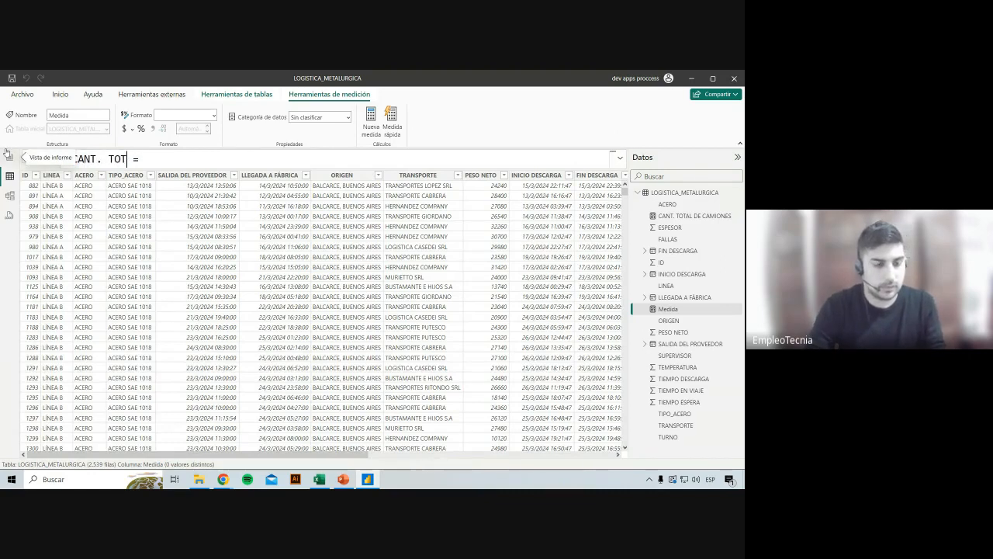
text(AL DE C)
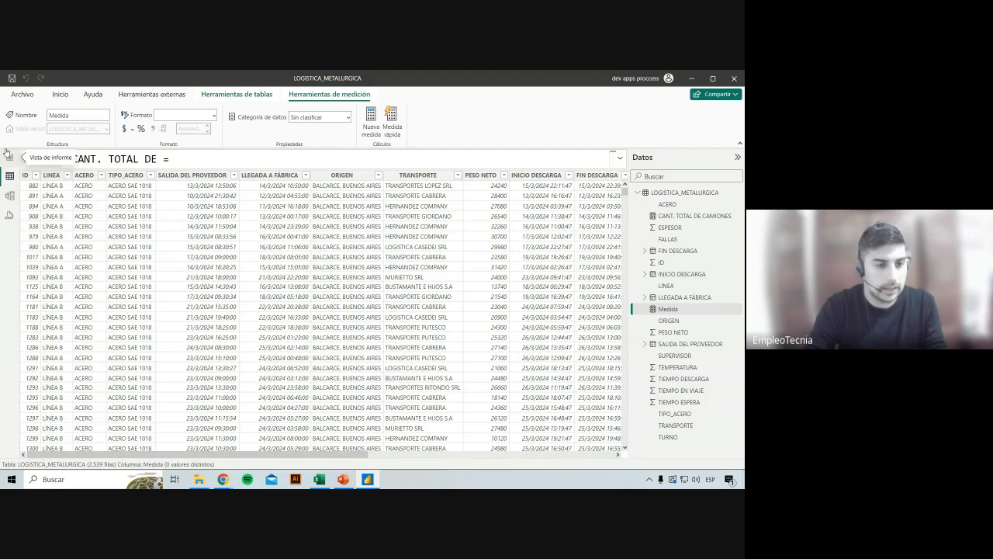
key(BackSpace)
key(BackSpace)
text(PREVISTO)
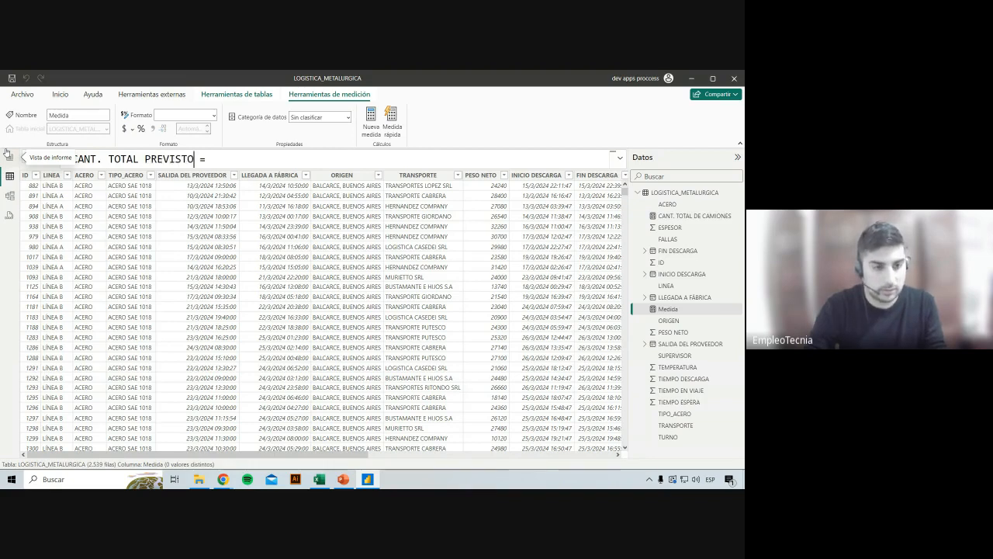
text( CAMIONES = )
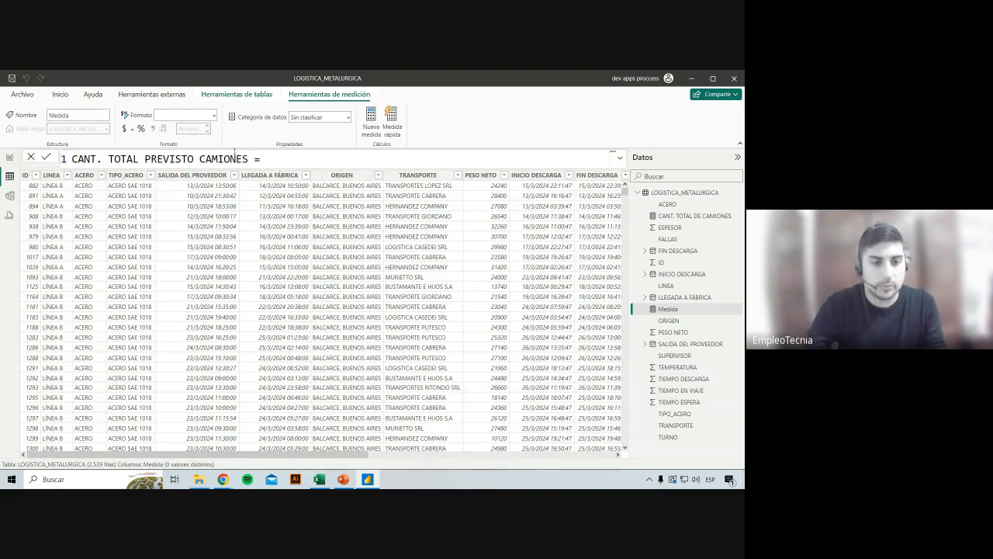
text(5900)
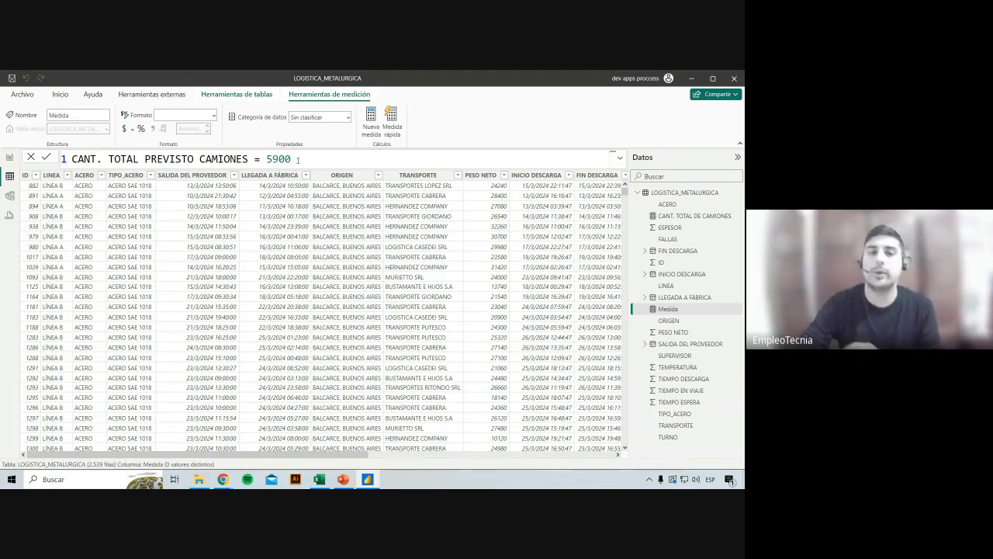
key(Return)
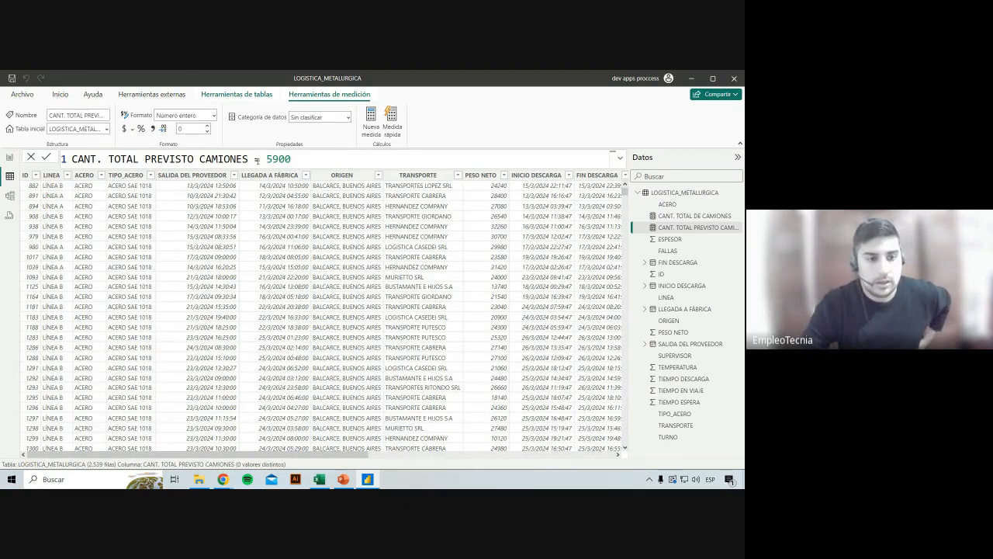
Add a gauge beside the line chart on Página 1, with CANT. TOTAL DE CAMIONES as value and CANT. TOTAL PREVISTO CAMIONES as maximum.
click(10, 157)
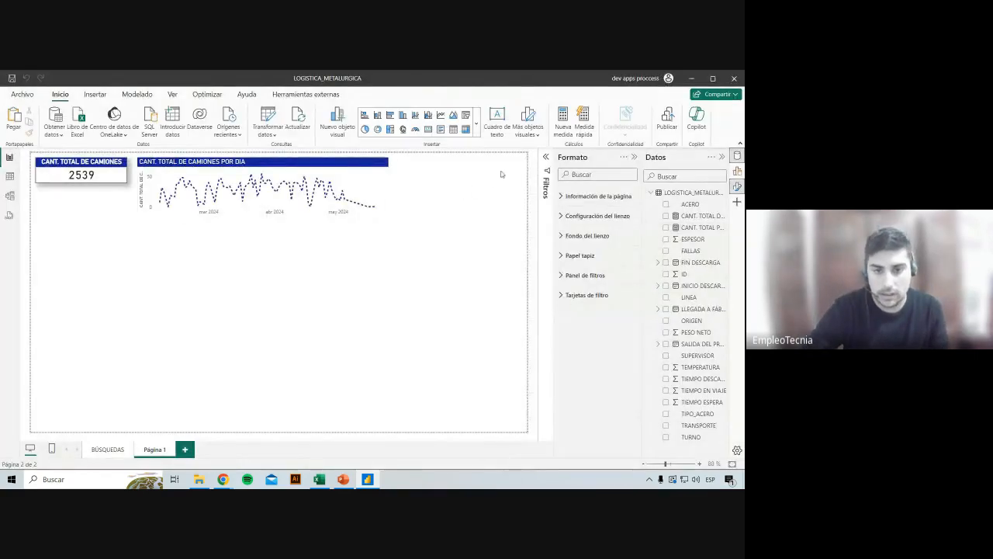
click(738, 174)
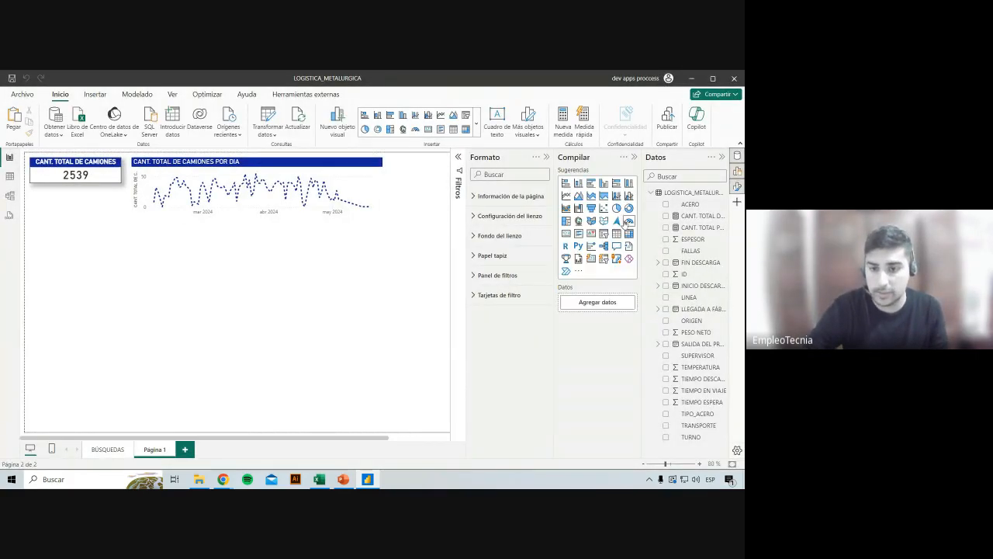
click(547, 157)
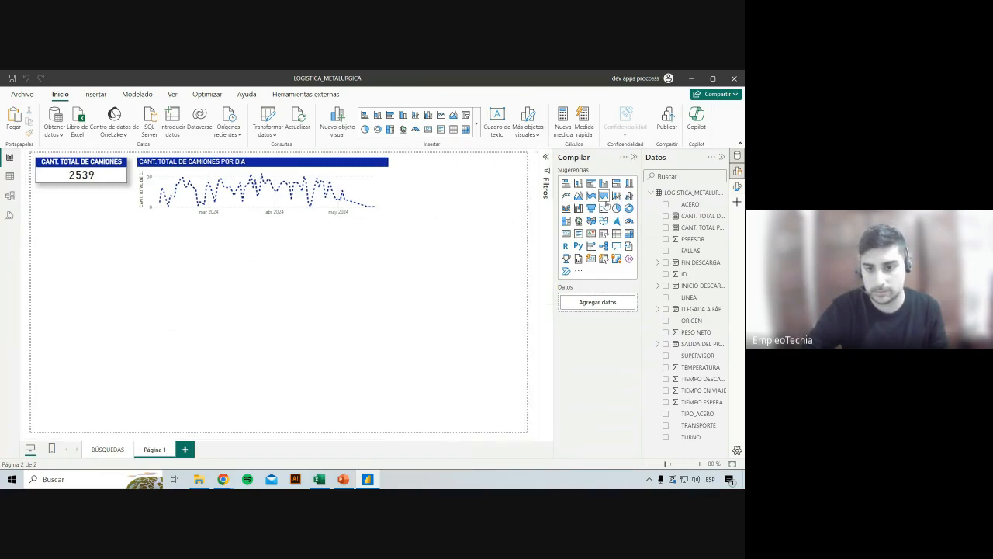
click(628, 220)
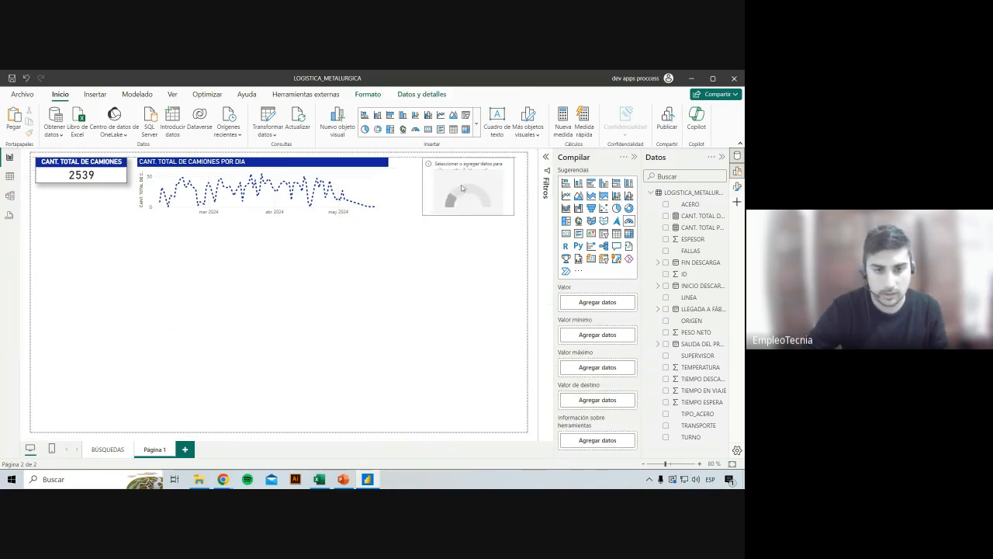
drag(492, 183, 521, 183)
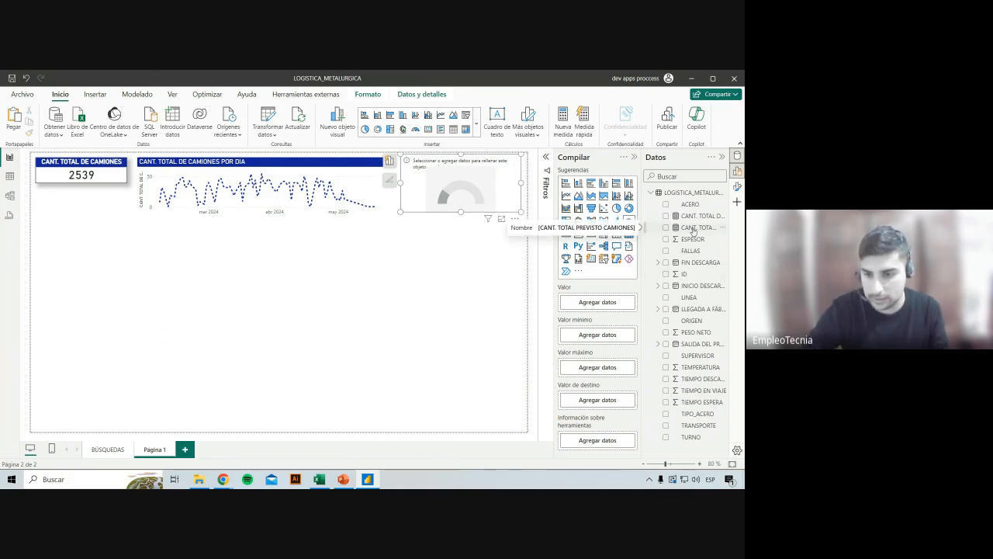
drag(696, 229, 610, 369)
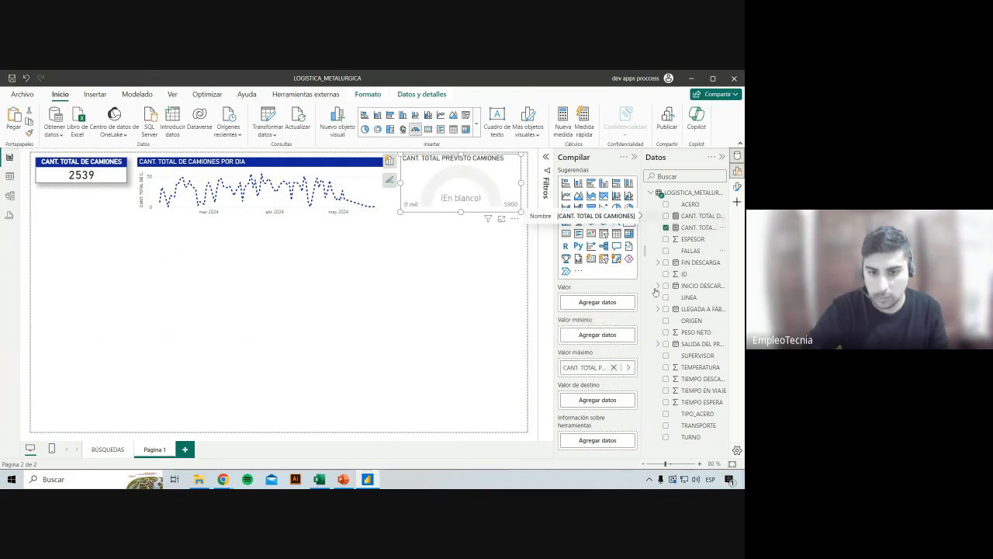
drag(708, 218, 596, 303)
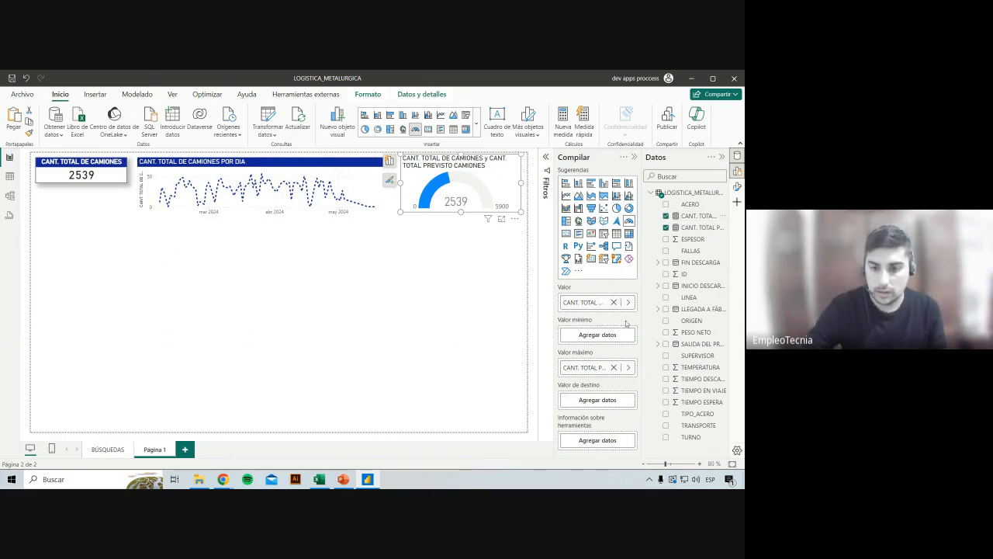
Change the gauge's title text to AVANCE DE CAMION.
click(737, 187)
click(485, 246)
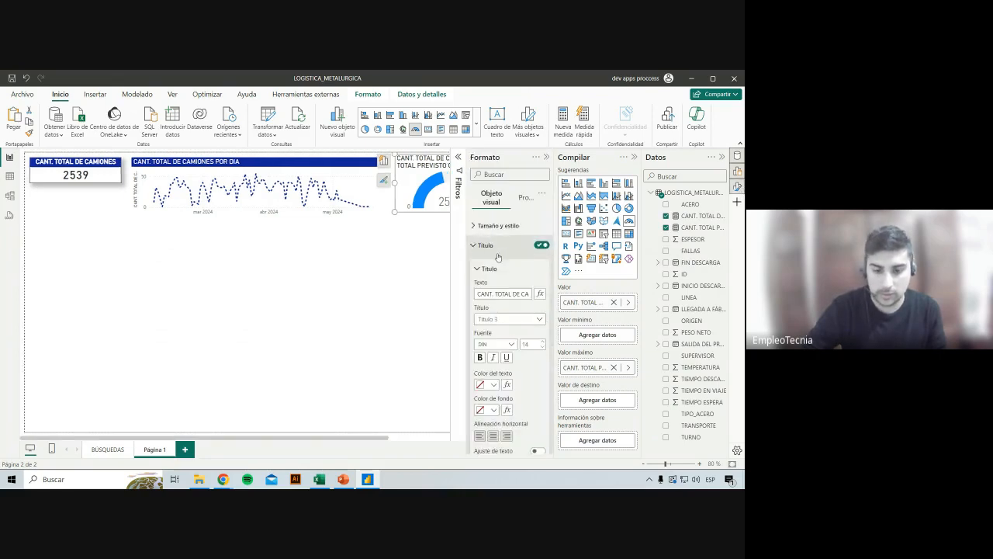
triple_click(479, 295)
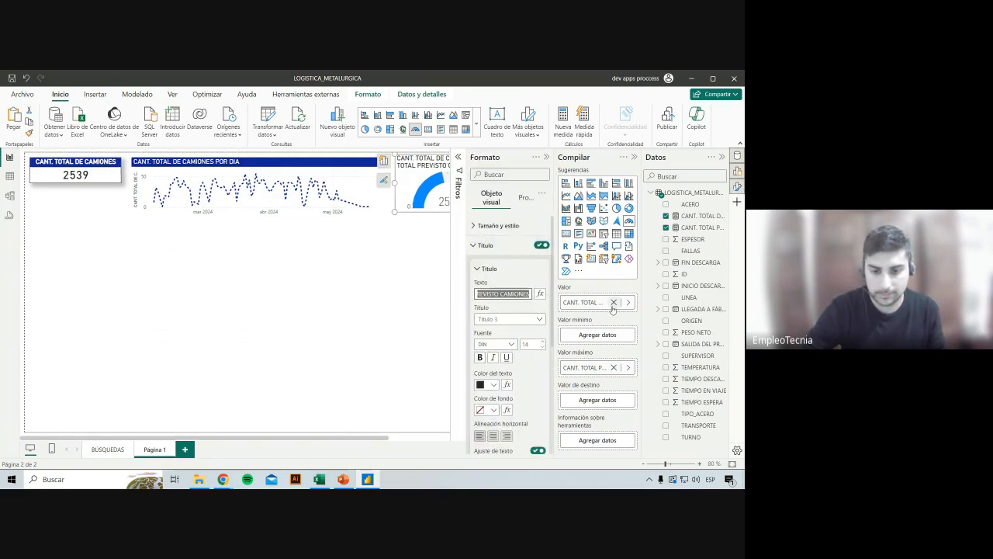
text(AVANCE)
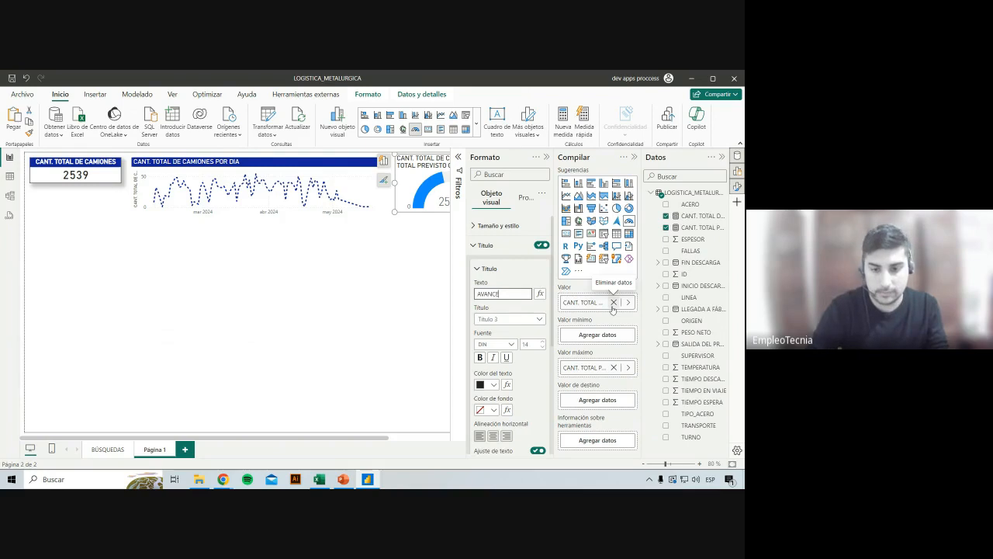
text( D)
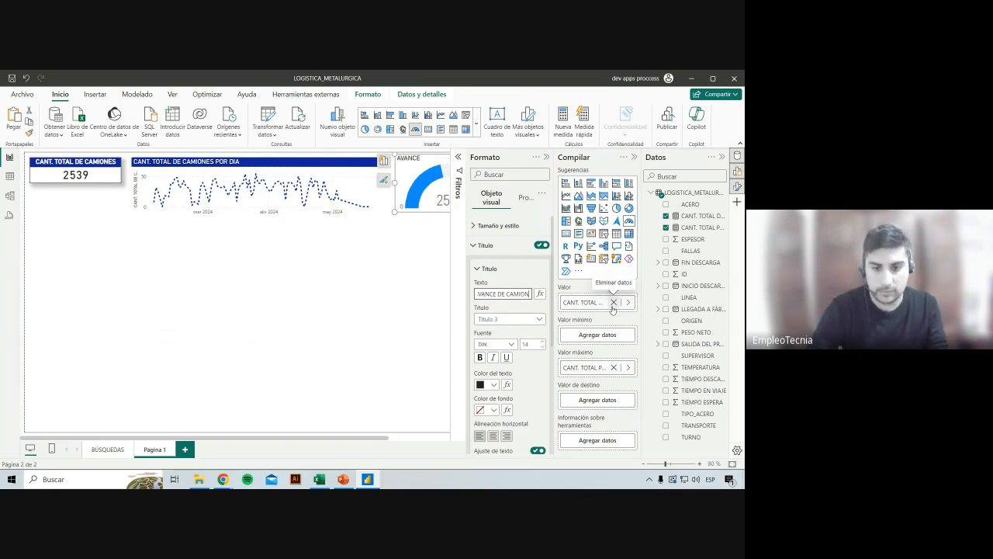
text(E CAMION)
Give the gauge's title a dark blue background with white text and close the title options.
click(494, 409)
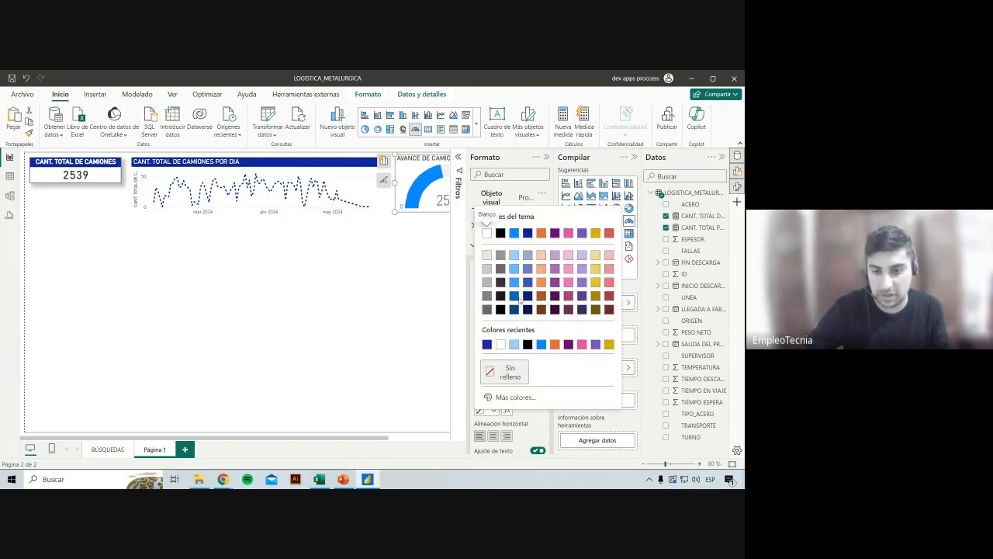
click(528, 233)
click(493, 384)
click(487, 233)
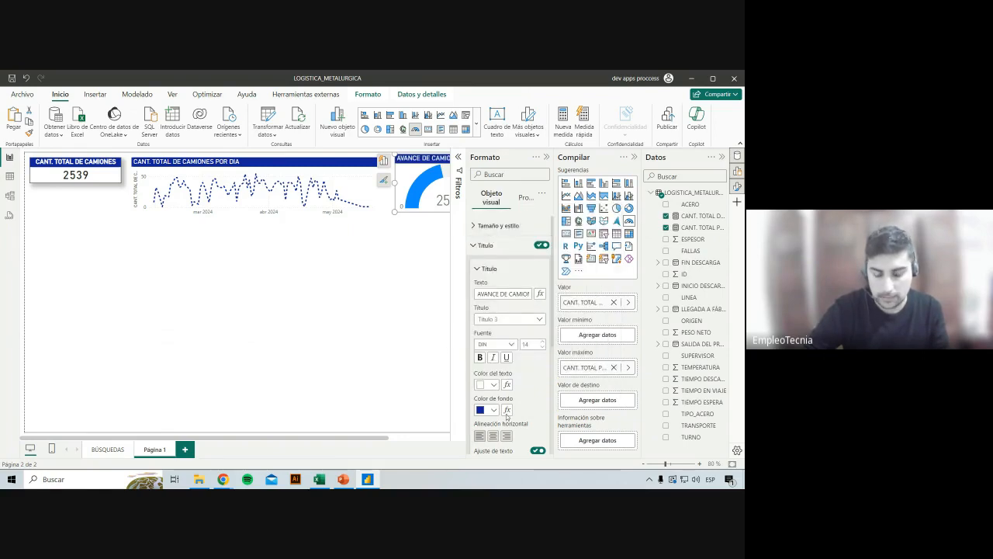
click(518, 245)
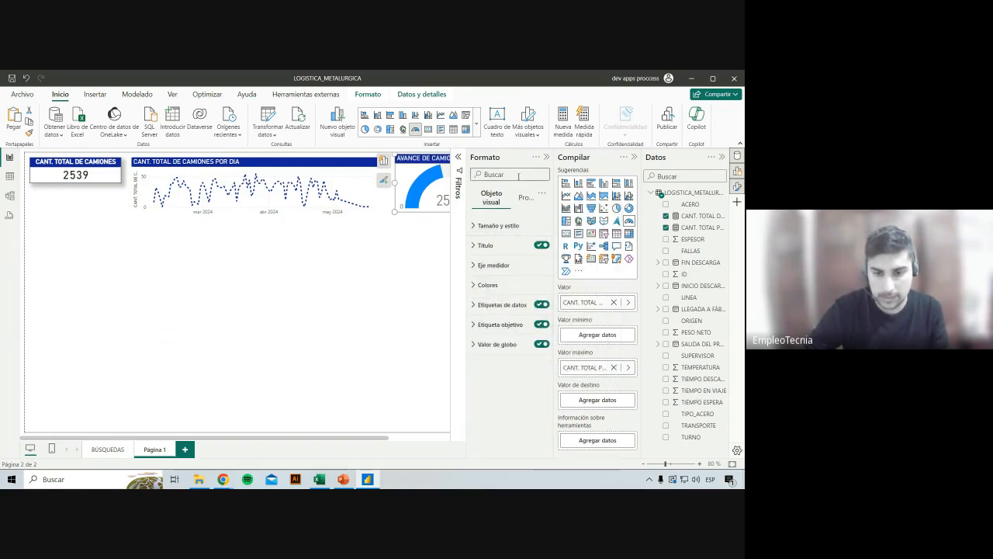
Make the gauge's callout value (Valor de globo) bold and dark blue.
click(502, 305)
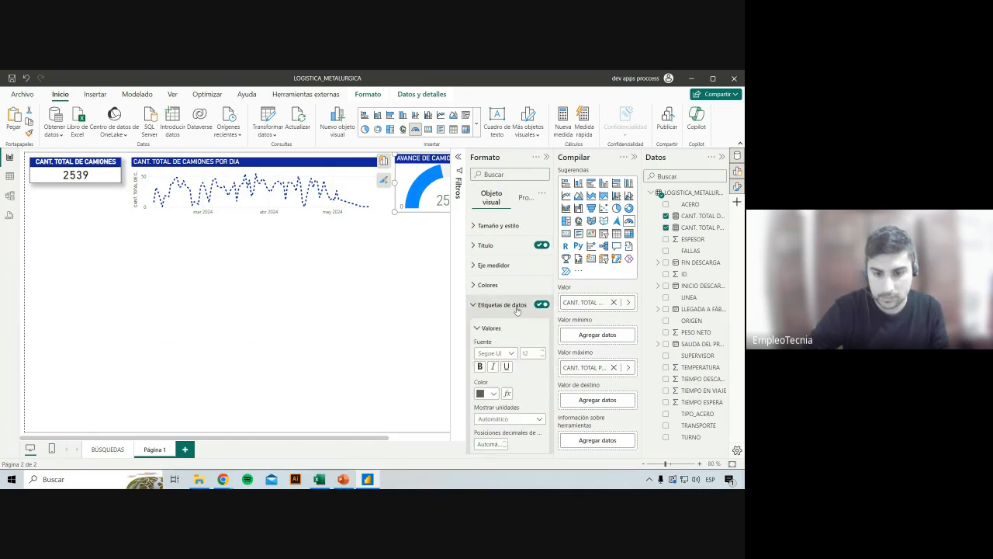
click(502, 305)
click(506, 344)
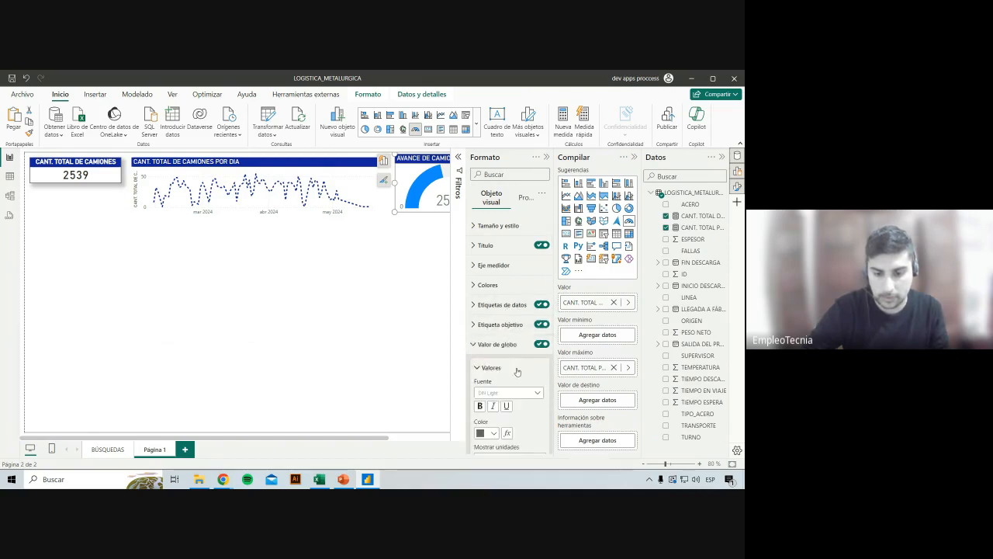
scroll(517, 372, down, 3)
click(489, 327)
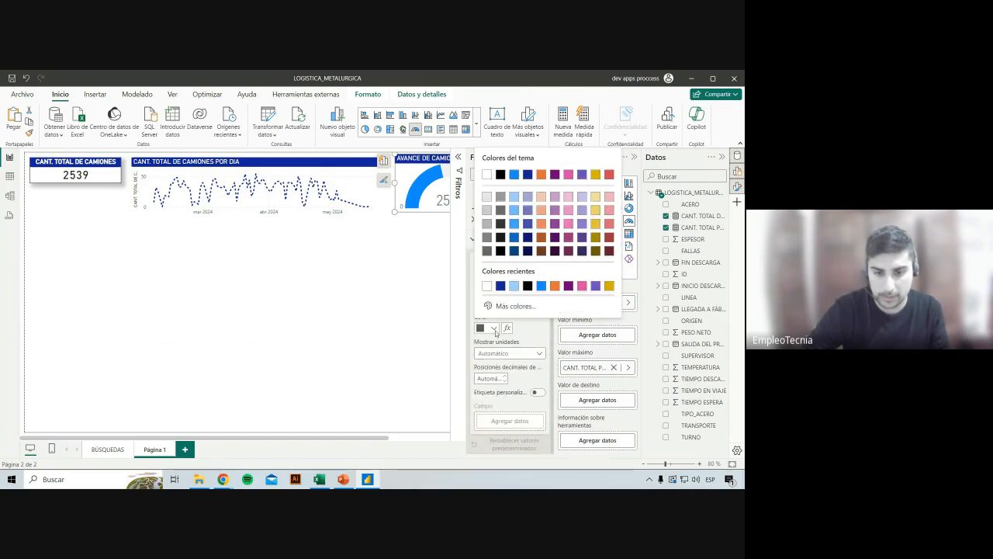
click(528, 175)
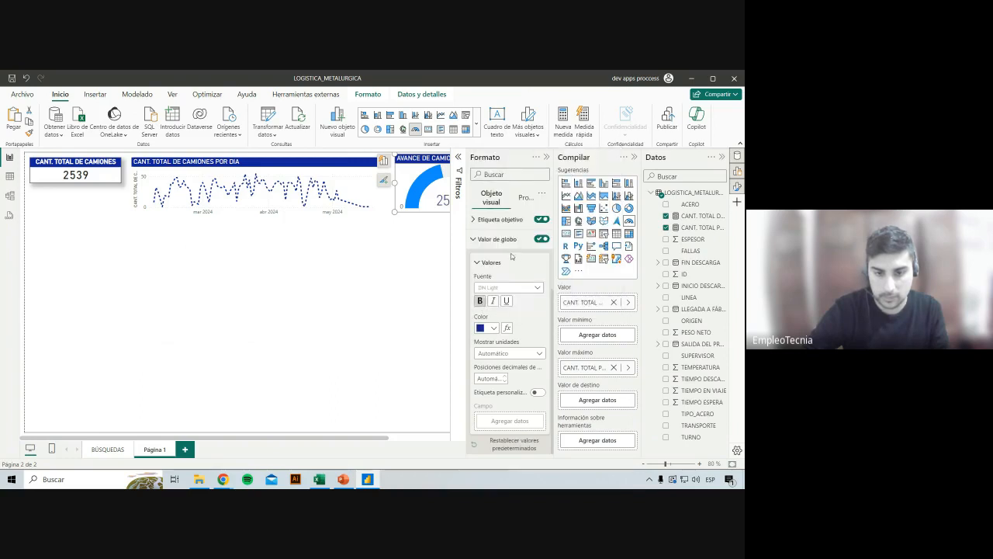
click(506, 240)
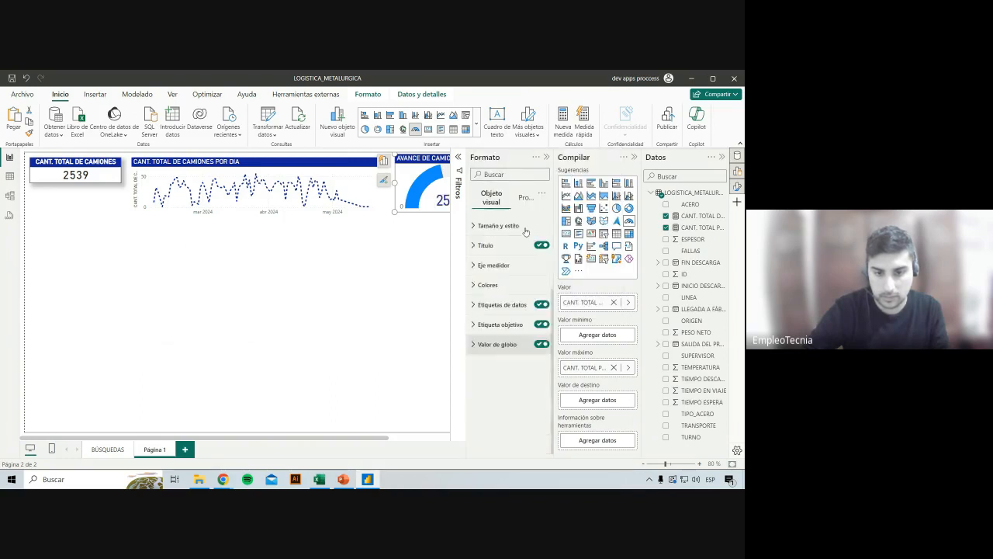
Make the gauge's data labels (Etiquetas de datos) bold and a lighter shade of blue.
click(511, 311)
click(488, 393)
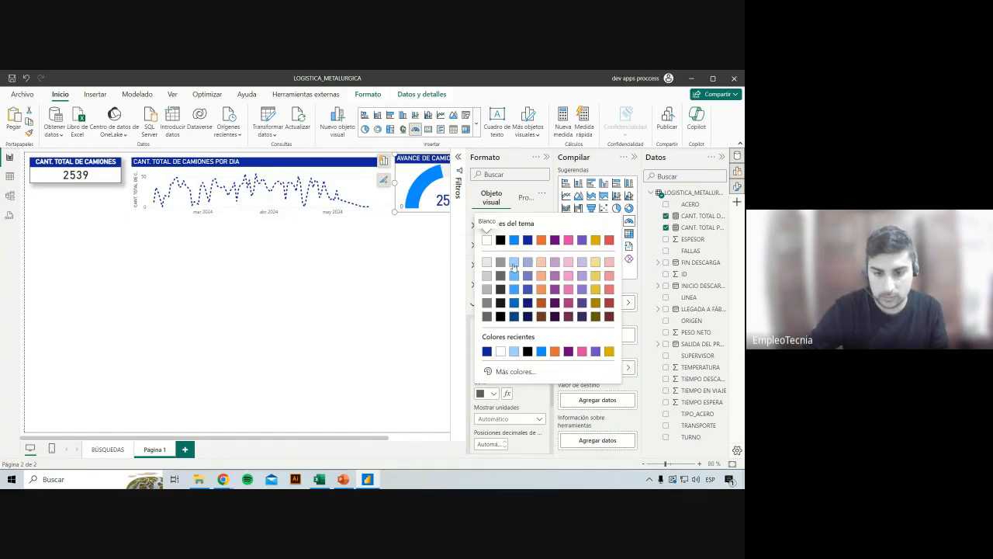
click(514, 276)
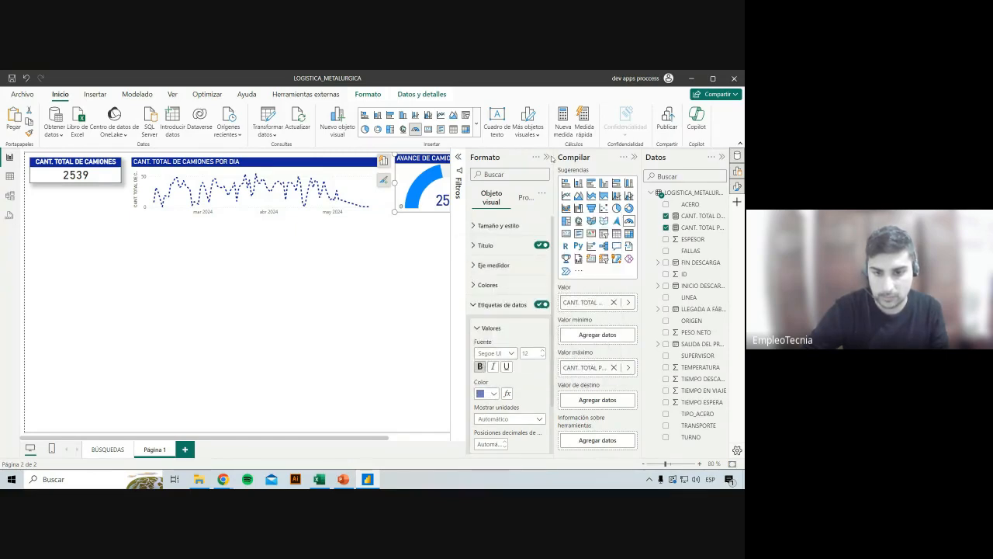
Hide the formatting options and shift the AVANCE DE CAMIONES gauge slightly downward beside the daily line chart.
click(547, 157)
click(481, 260)
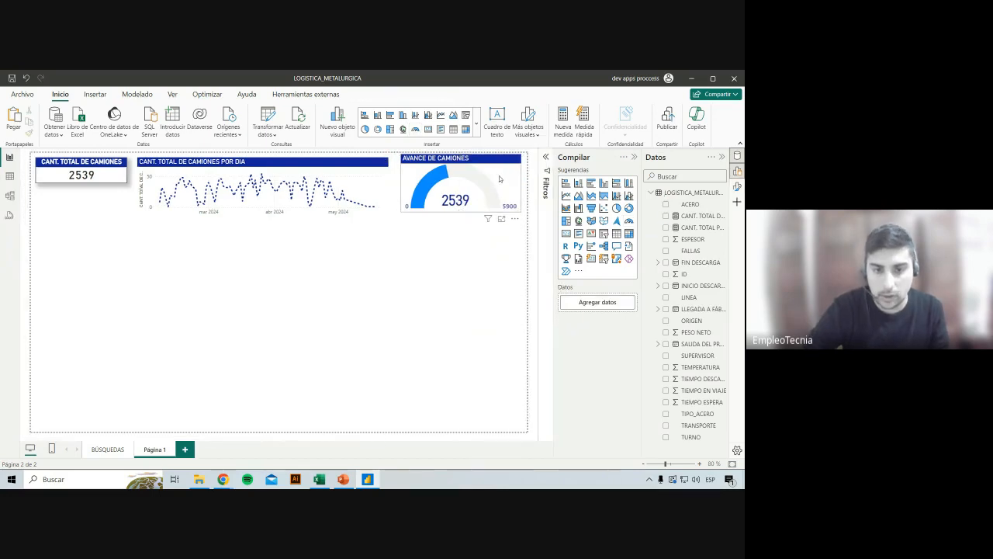
click(500, 181)
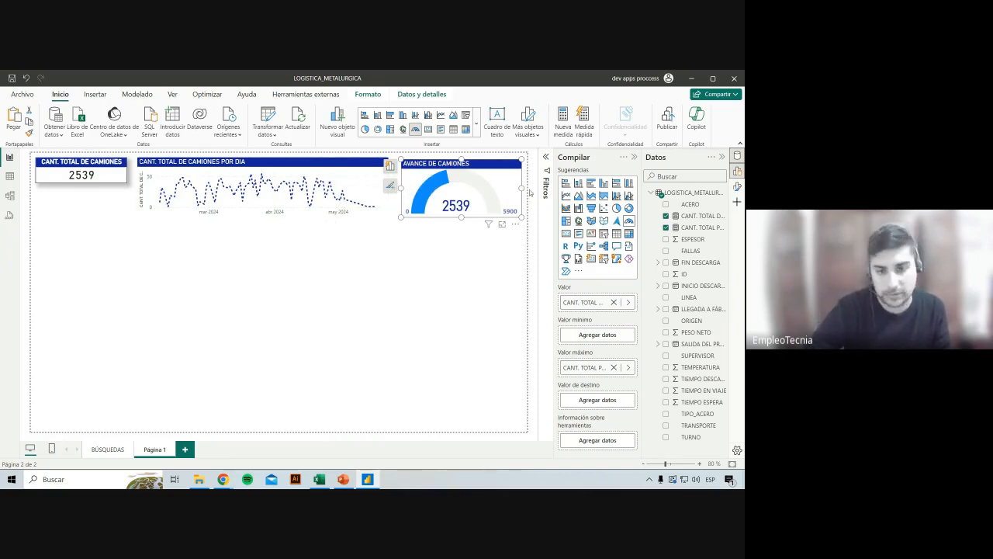
click(378, 317)
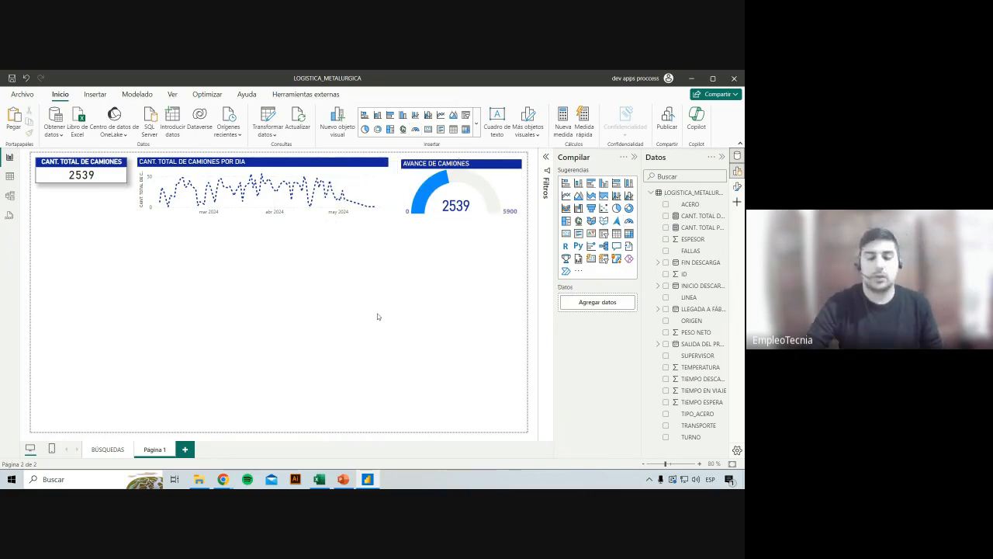
Set the fill colour of the AVANCE DE CAMIONES gauge to the lightest tint of the dark blue theme colour.
click(402, 208)
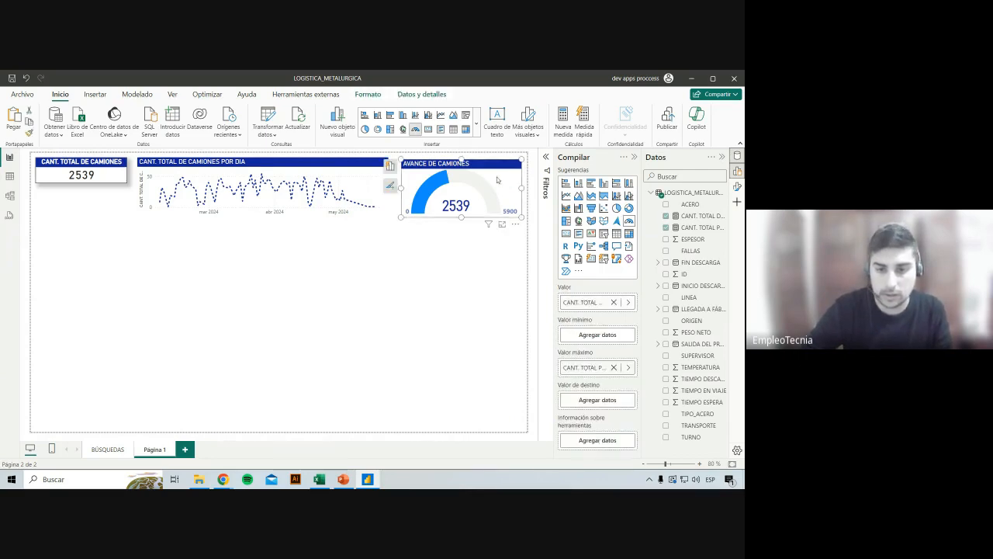
click(737, 187)
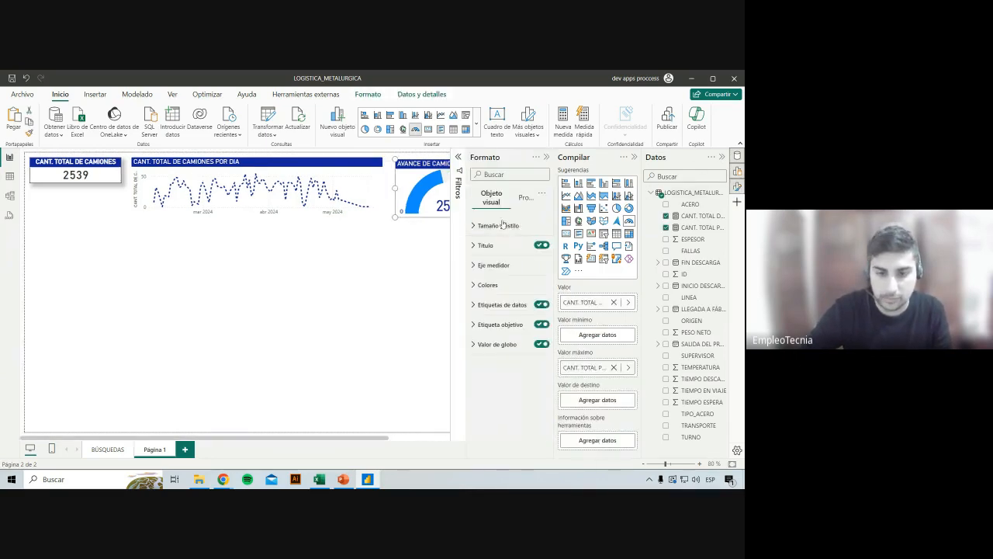
click(498, 268)
click(501, 265)
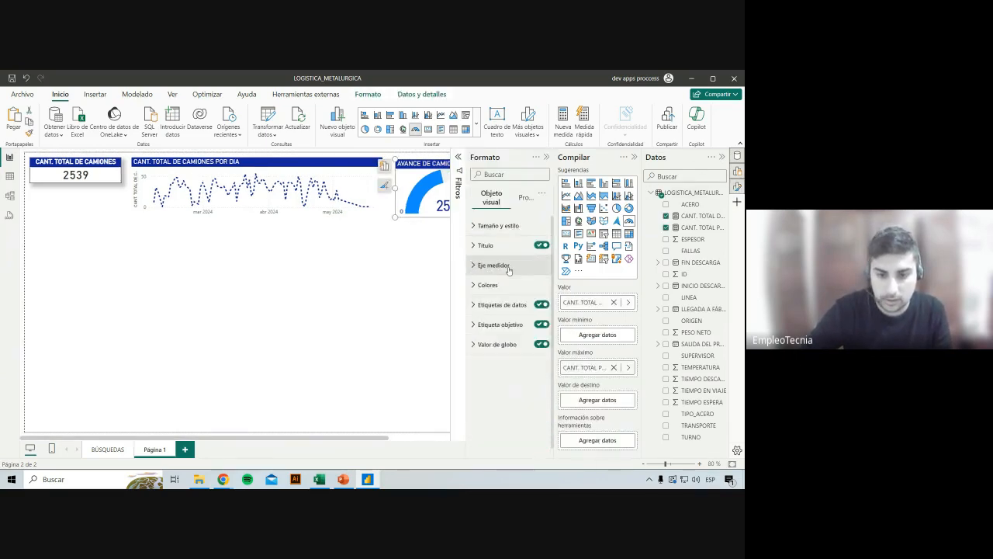
click(503, 285)
click(494, 317)
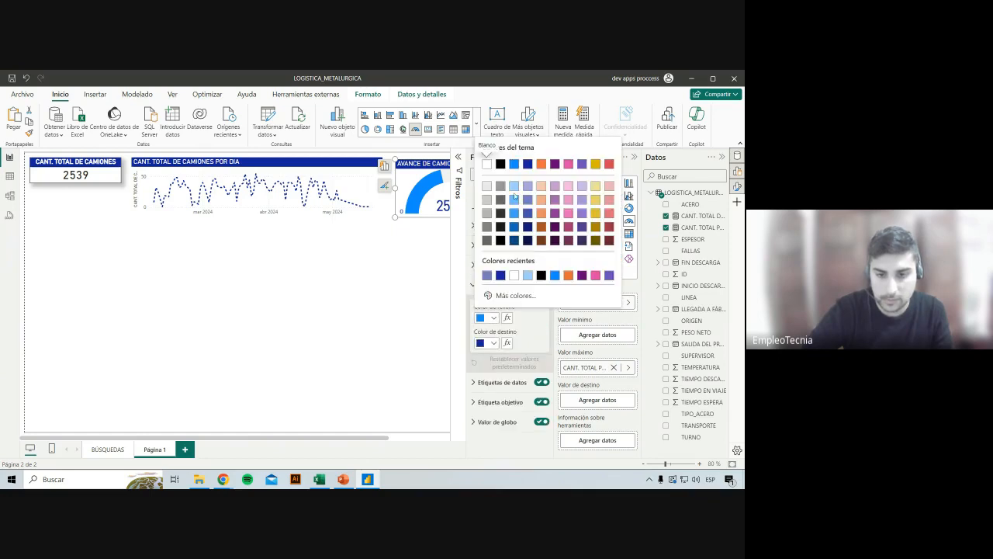
click(528, 187)
click(411, 290)
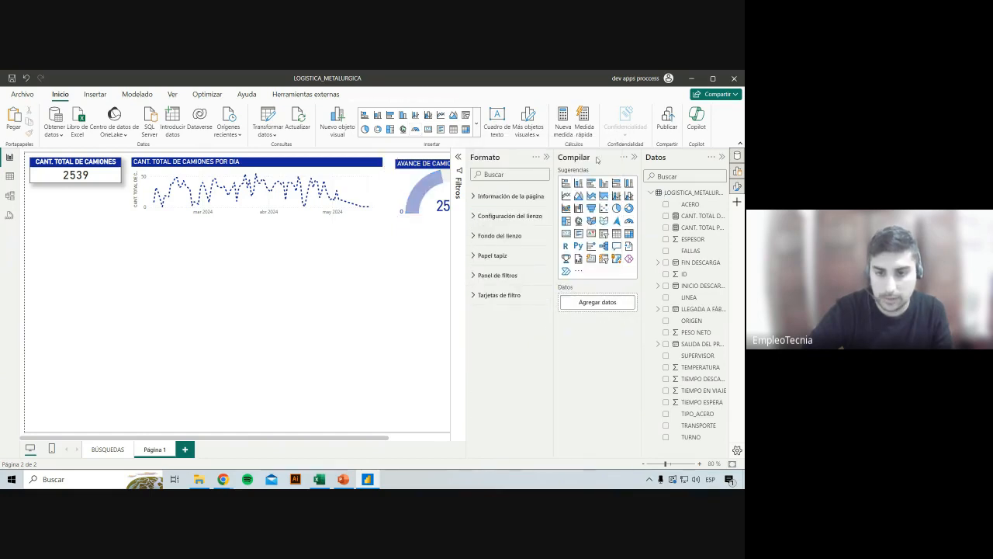
Free up the canvas area and align the AVANCE DE CAMIONES gauge's title bar with that of the line chart.
click(635, 158)
click(634, 158)
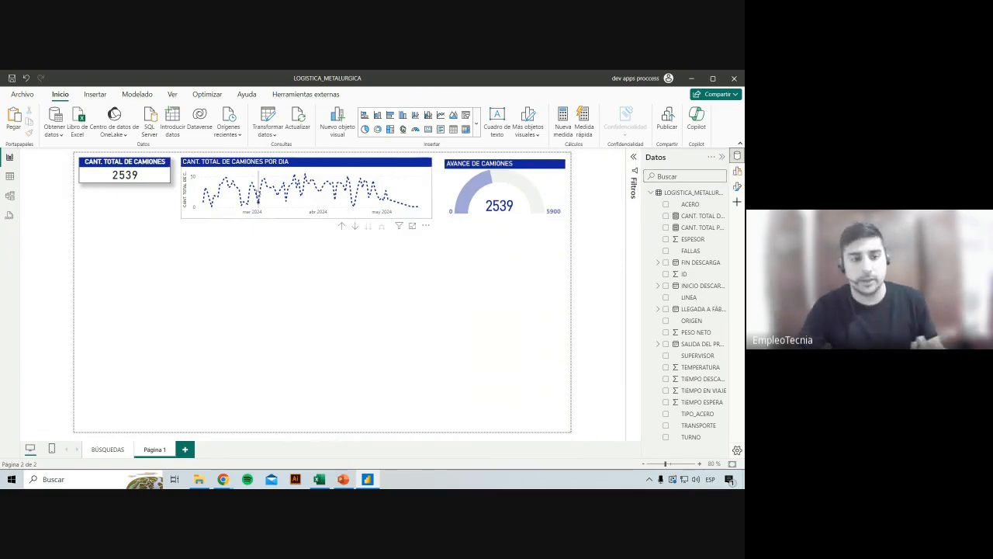
click(490, 179)
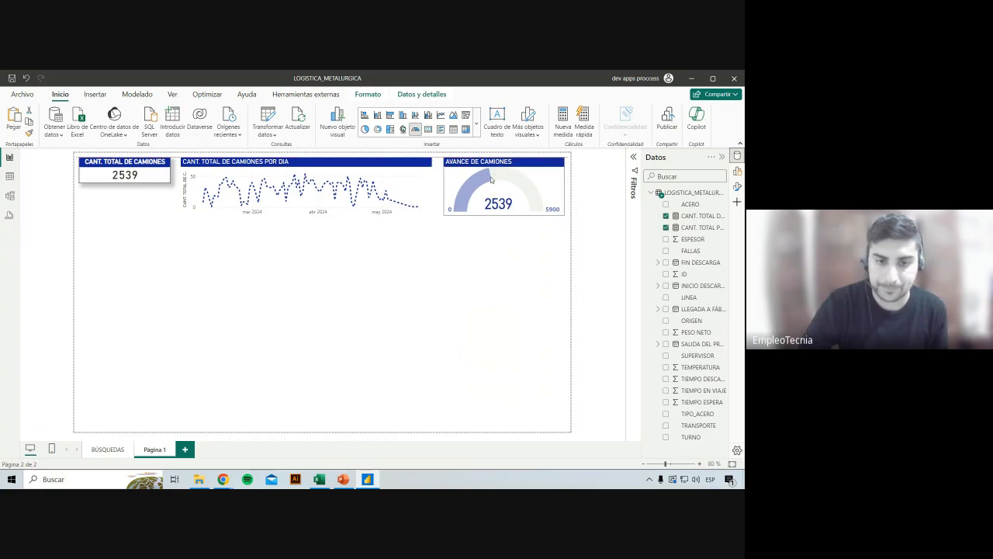
click(215, 294)
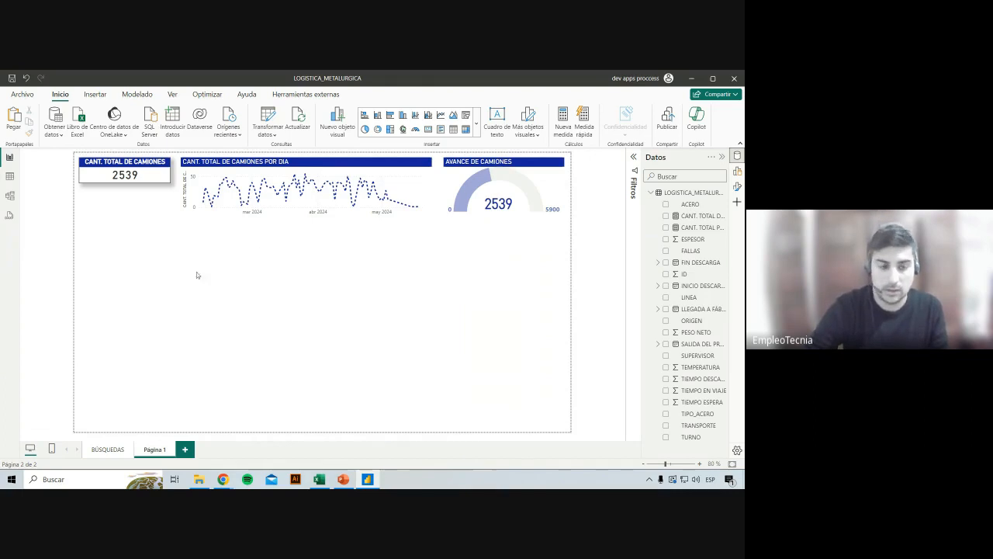
In the table view, create a new measure named CANT. FALLAS in the LOGISTICA_METALURGICA table.
click(10, 176)
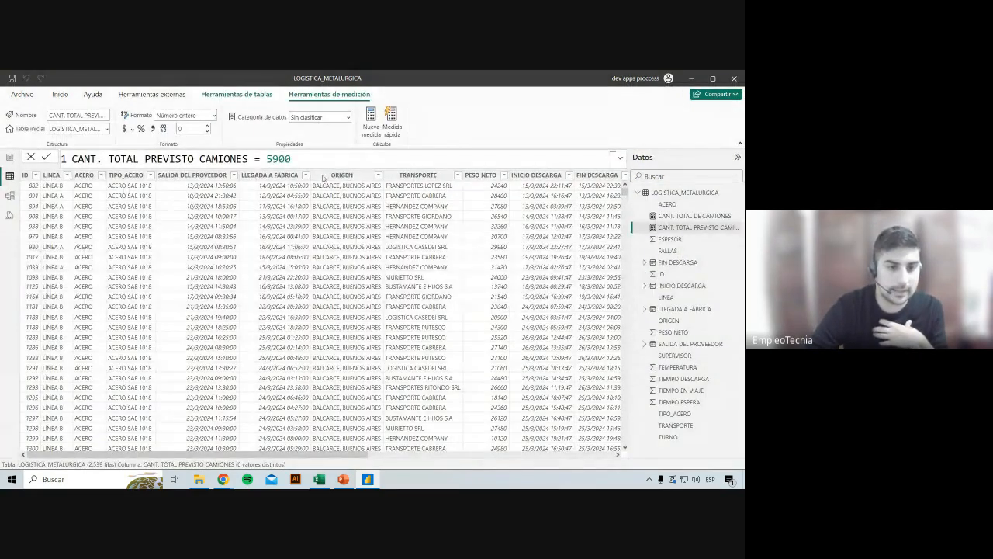
click(661, 192)
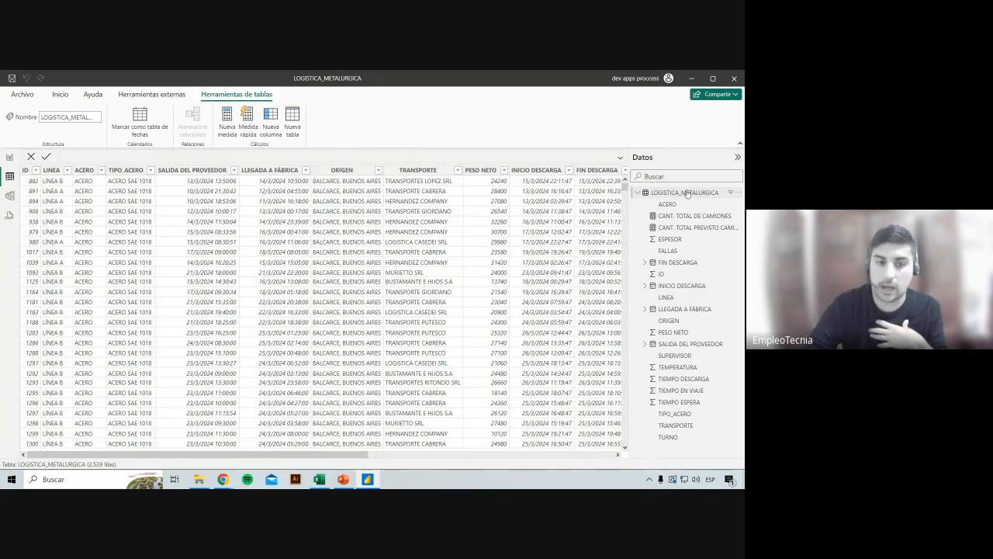
click(224, 124)
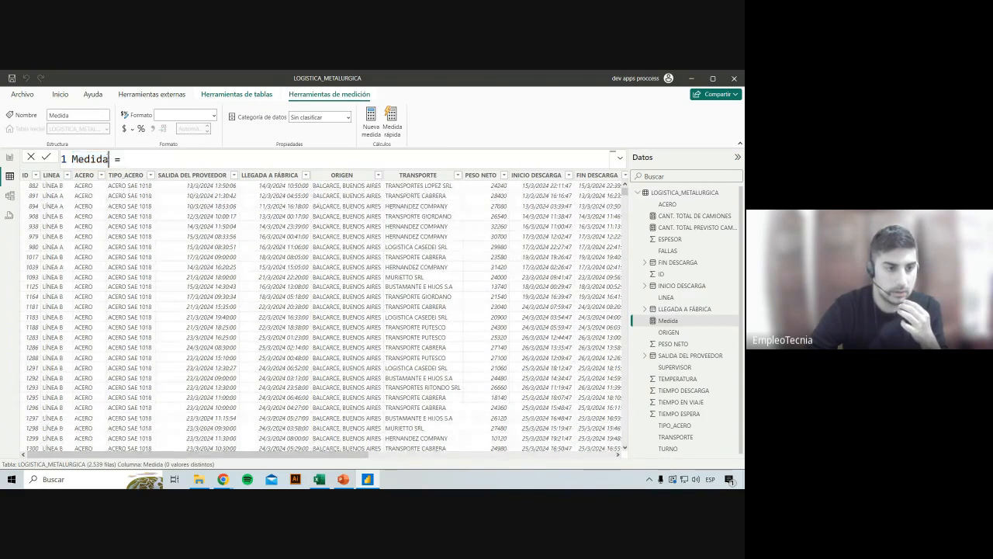
text(CANT)
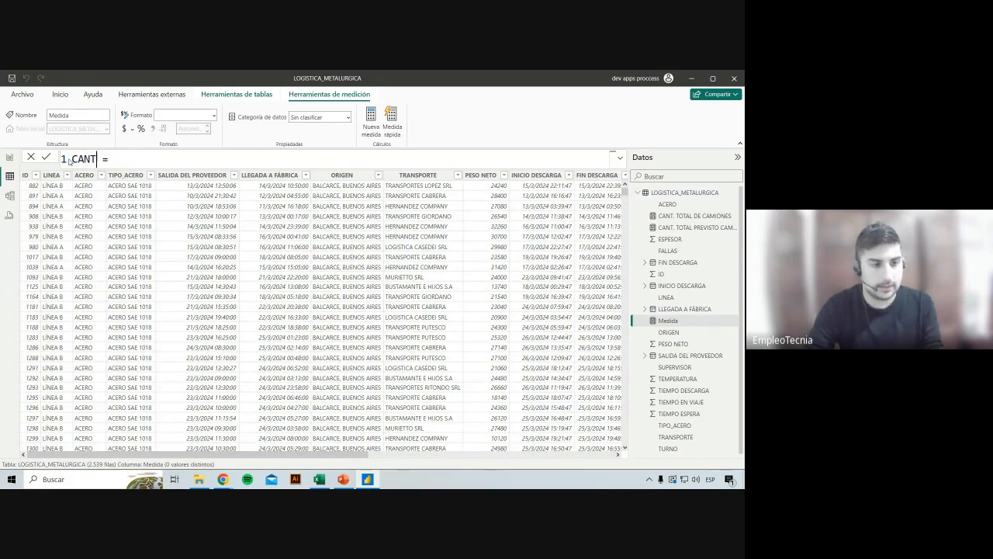
text(. FALLAS)
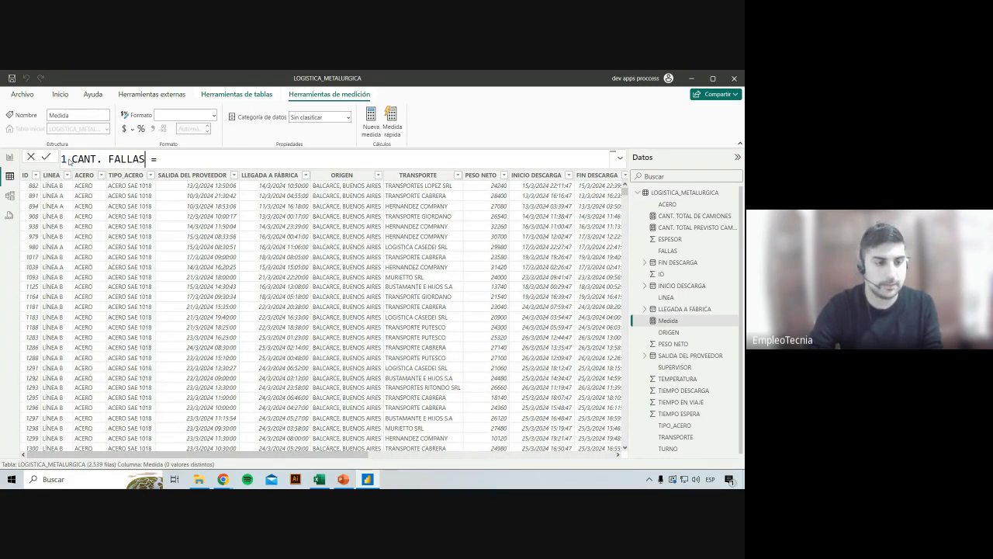
Check the FALLAS column's data and begin the CANT. FALLAS formula with [CANT. TOTAL DE CAMIONES] followed by a minus sign.
drag(349, 454, 576, 460)
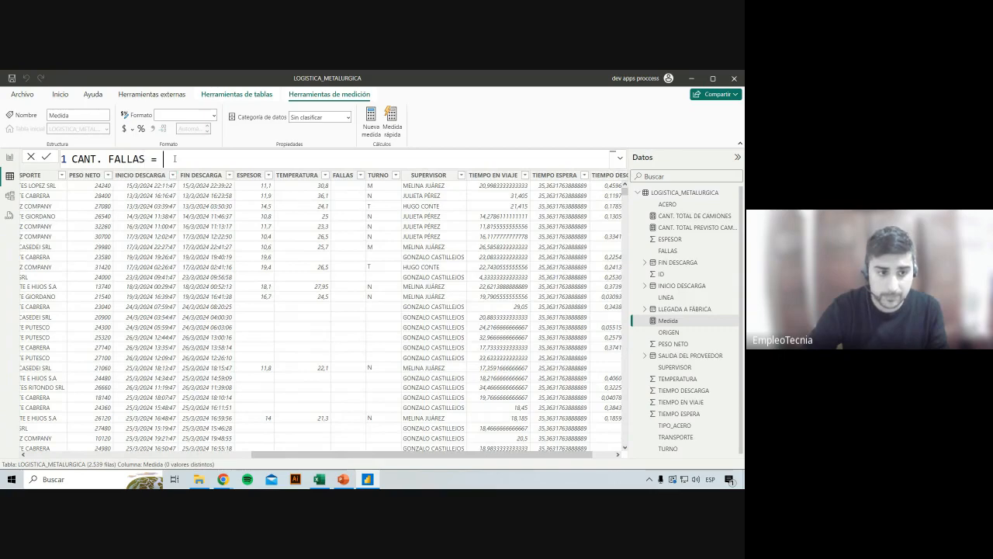
scroll(239, 230, down, 20)
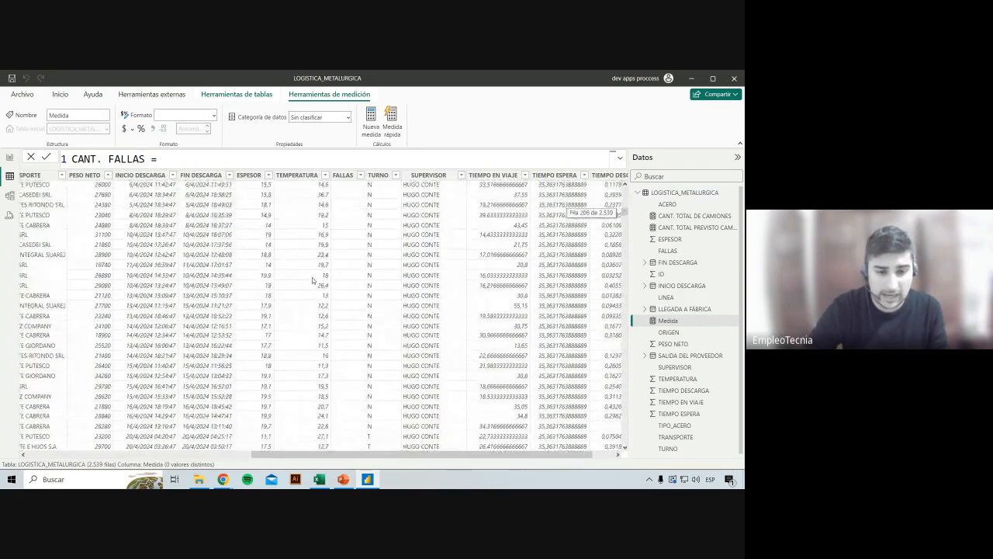
scroll(318, 280, down, 20)
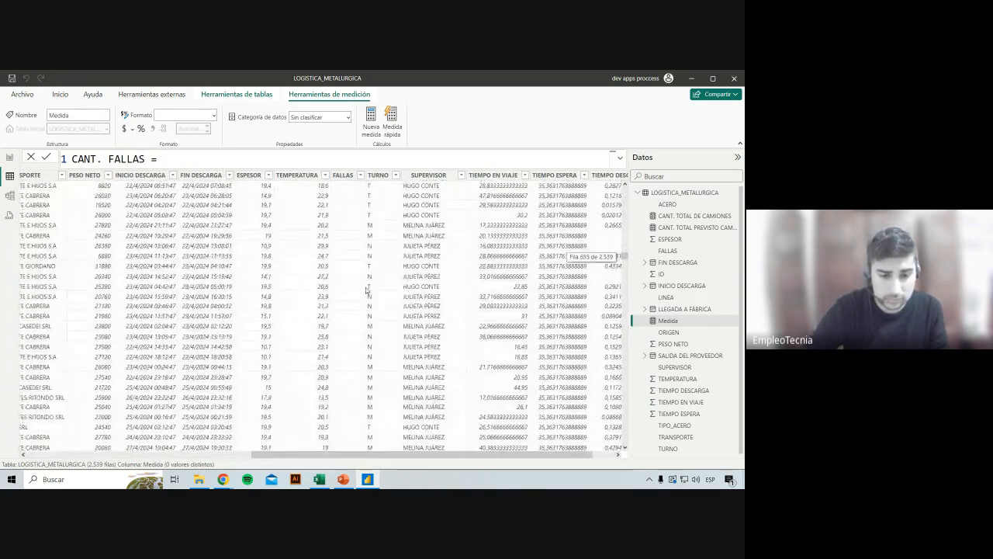
scroll(367, 290, down, 10)
drag(625, 279, 630, 184)
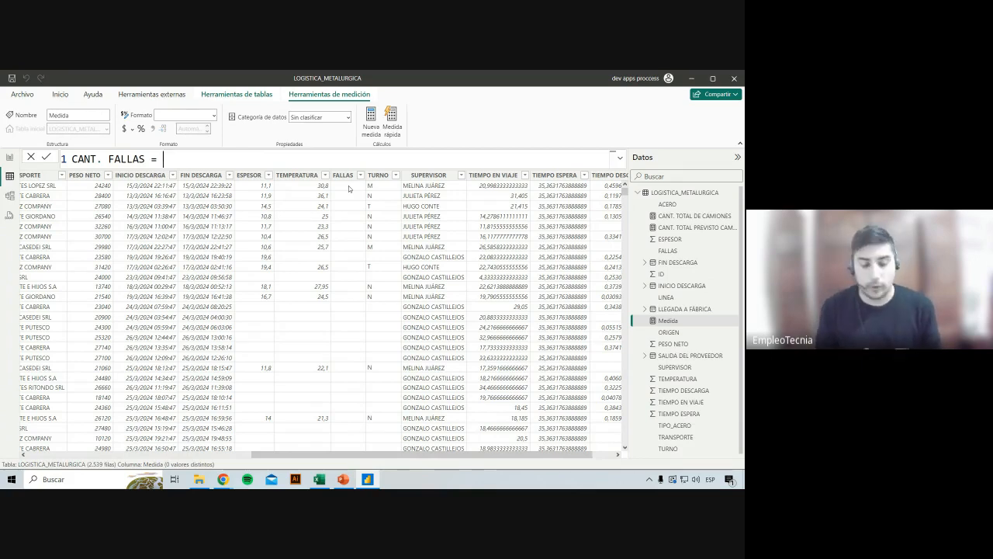
text(CAN)
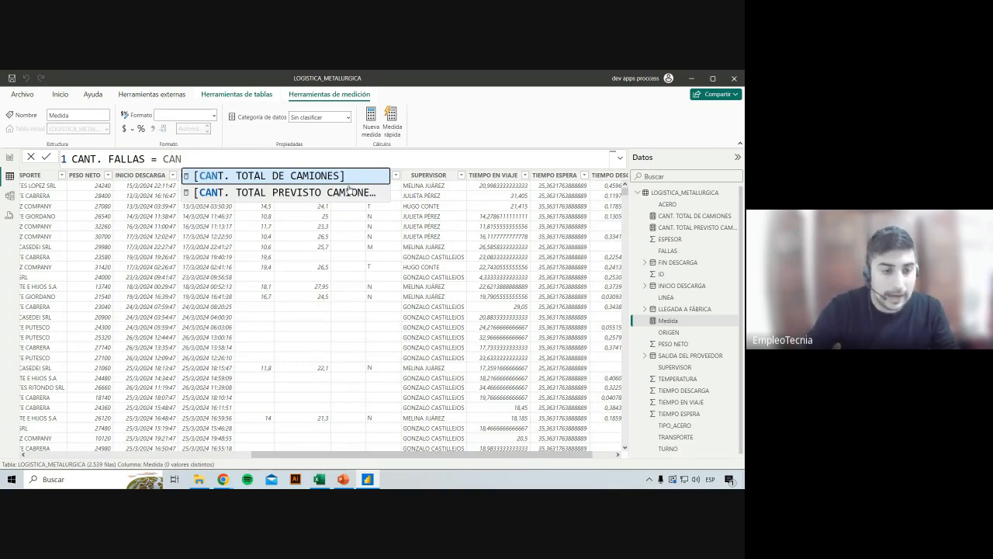
click(230, 177)
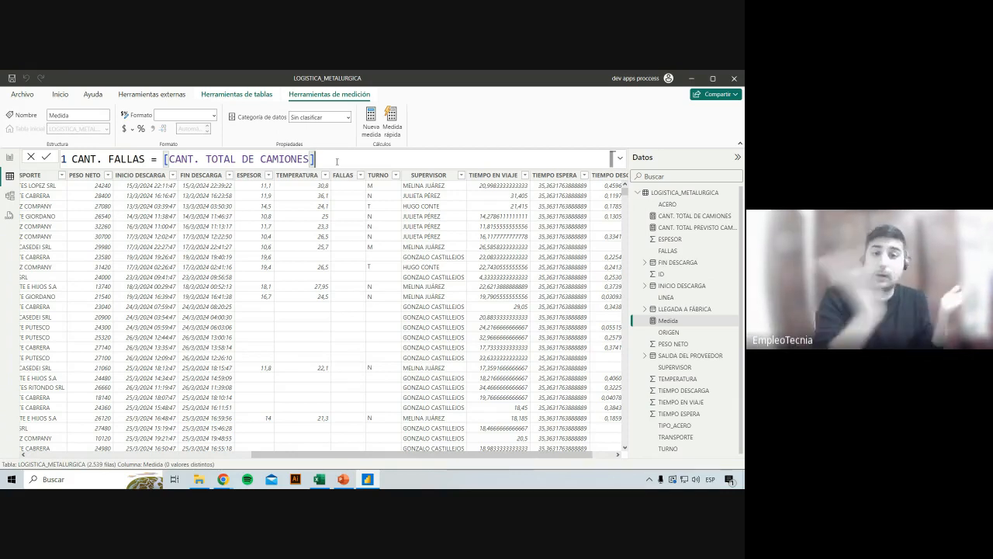
text(-)
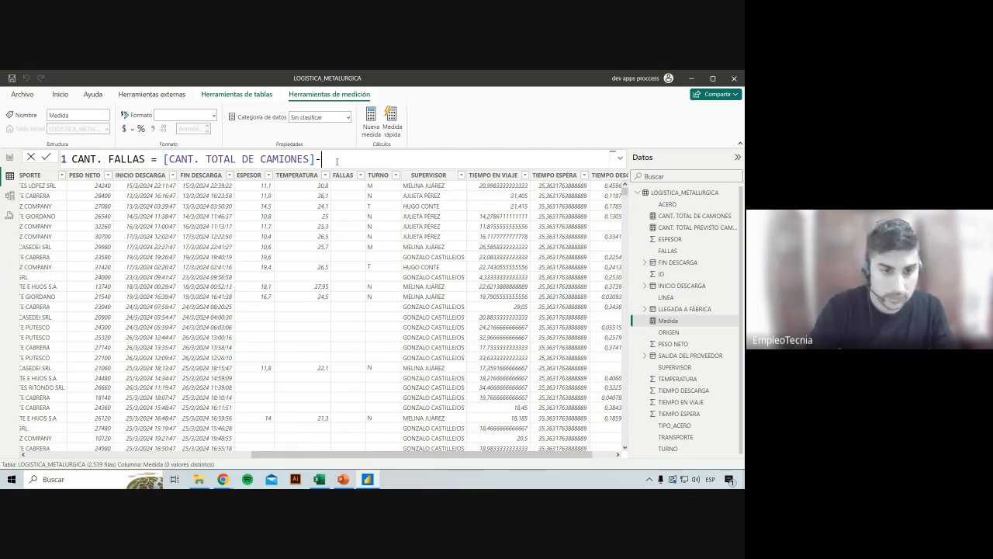
Complete the CANT. FALLAS formula with COUNTBLANK(LOGISTICA_METALURGICA[FALLAS]) and commit the measure.
text(COUN)
key(Down)
key(Down)
key(Down)
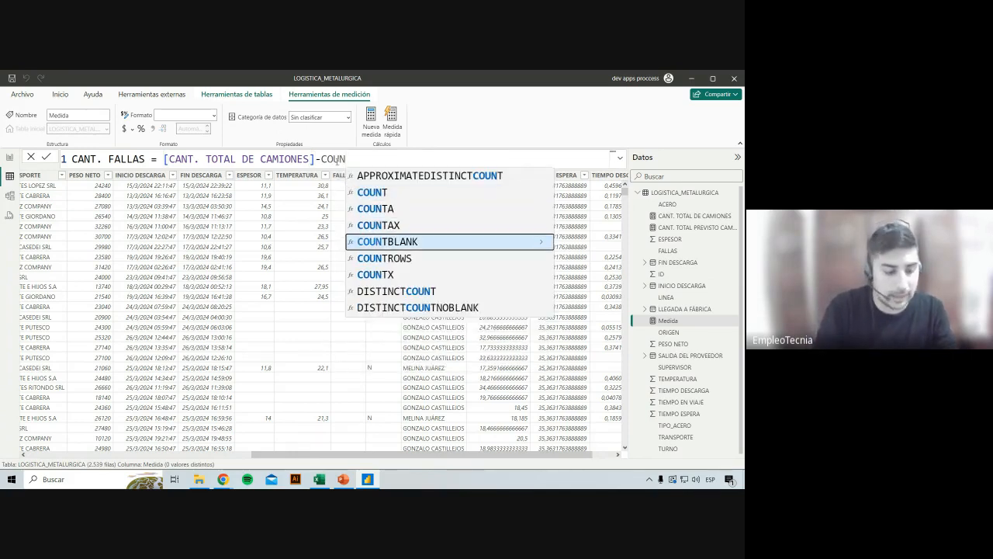
key(Tab)
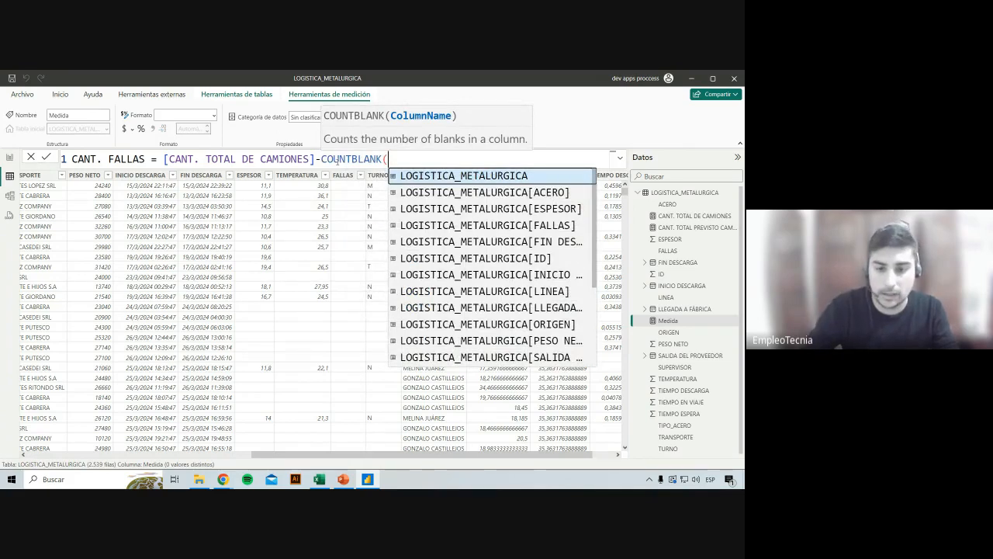
click(524, 224)
text())
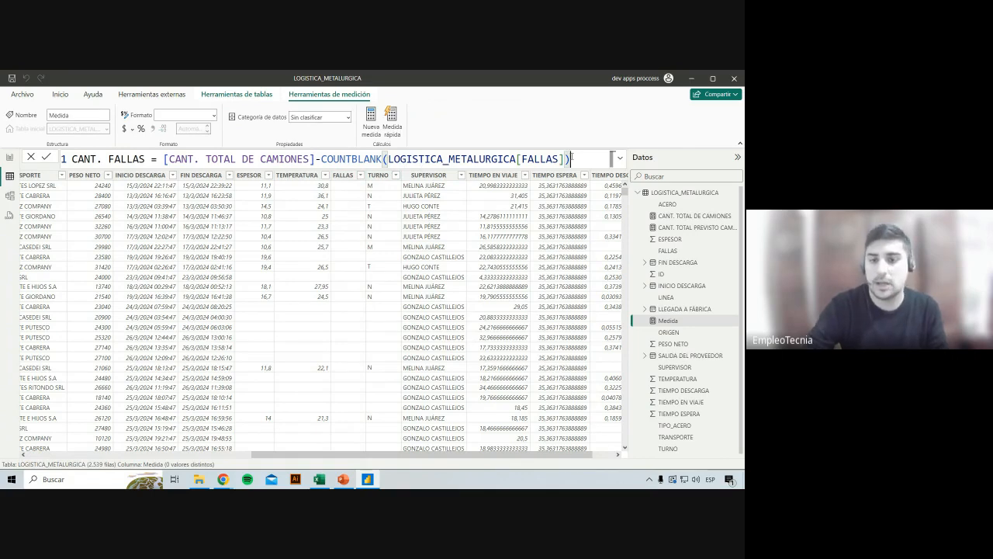
key(Return)
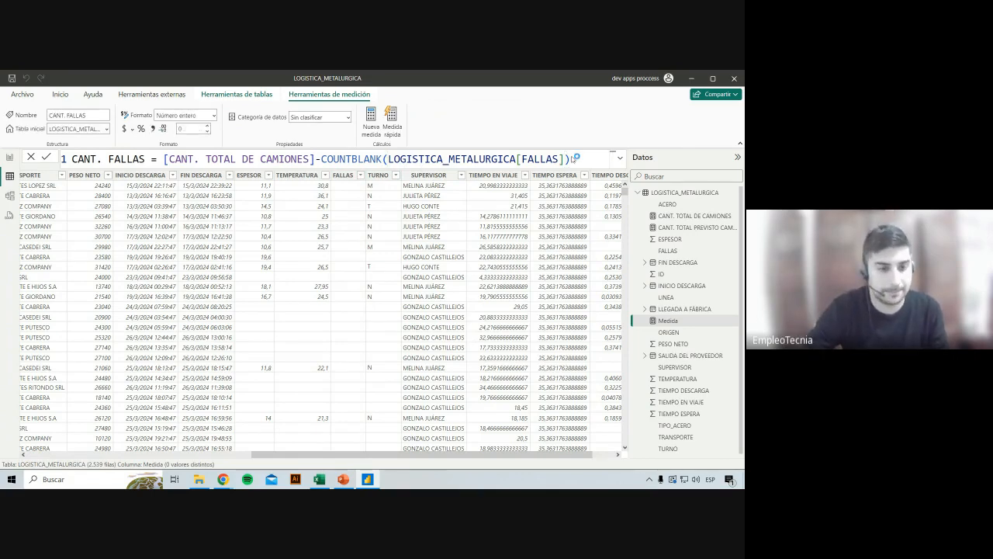
Return to the report page, paste the copied TURNO slicer and dismiss the visual synchronisation dialog.
click(10, 157)
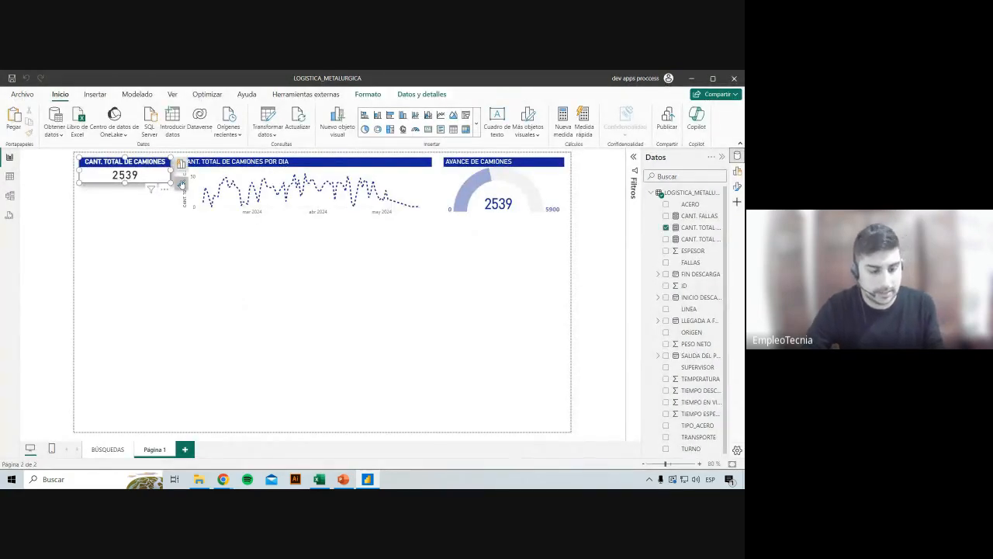
key(ctrl+v)
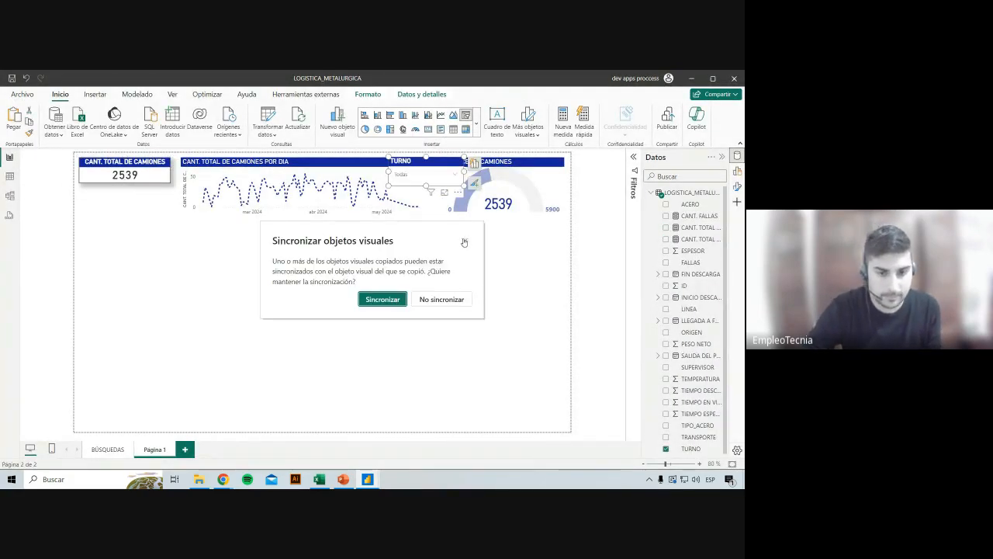
click(464, 243)
click(151, 260)
Duplicate the CANT. TOTAL DE CAMIONES card and place the copy below the original.
click(156, 187)
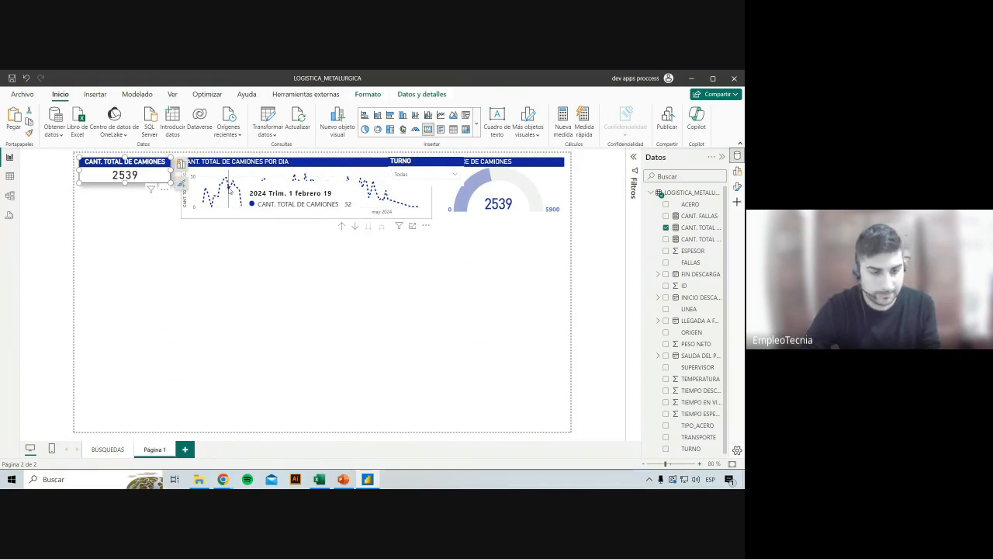
key(ctrl+v)
drag(163, 175, 156, 241)
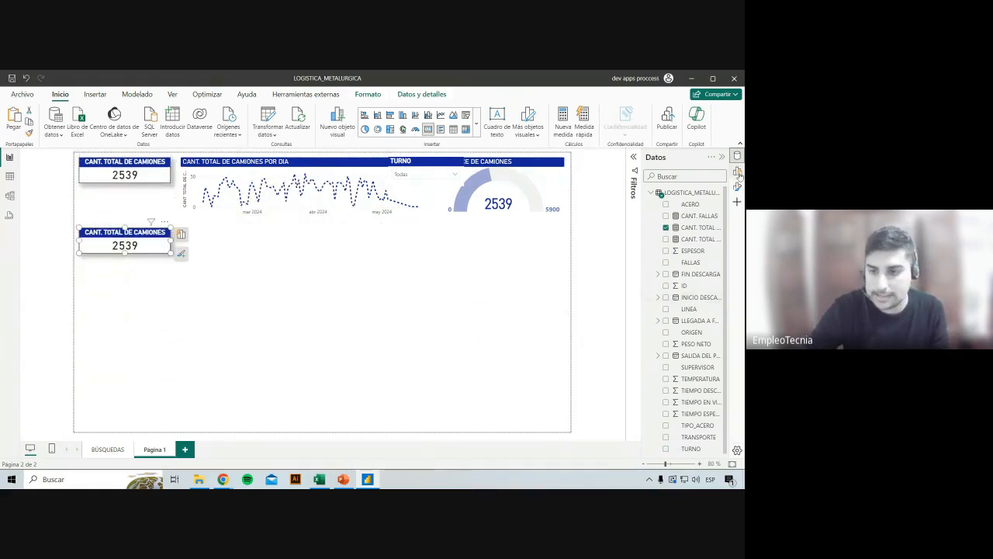
Replace the duplicated card's field with the CANT. FALLAS measure.
click(738, 173)
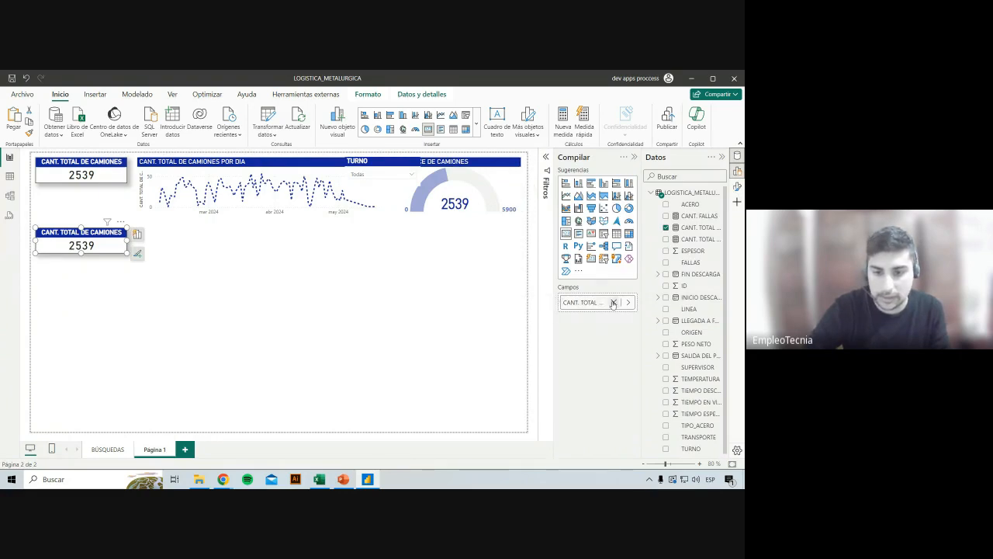
click(613, 302)
drag(698, 216, 629, 292)
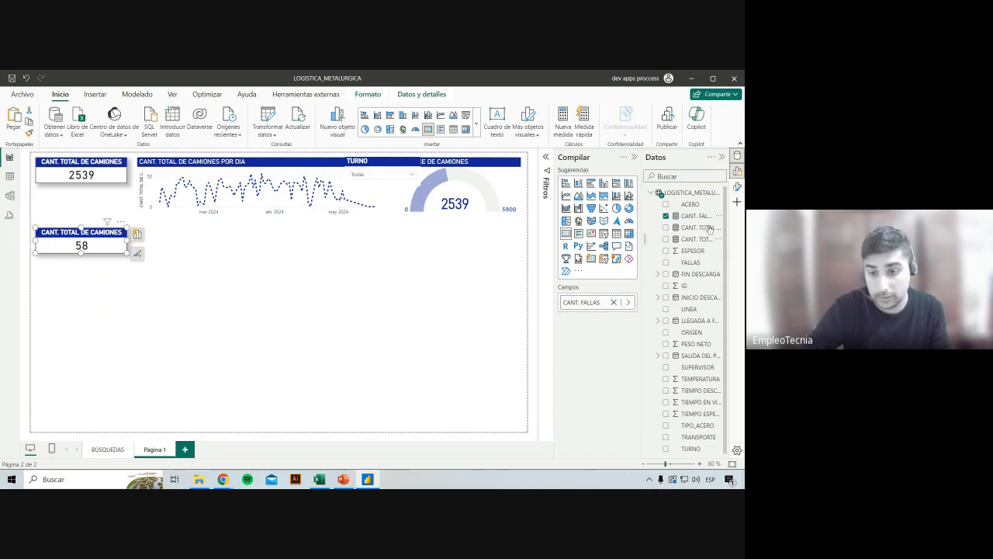
Change the duplicated card's title text to CANT. TOTAL FALLAS.
click(737, 186)
click(504, 247)
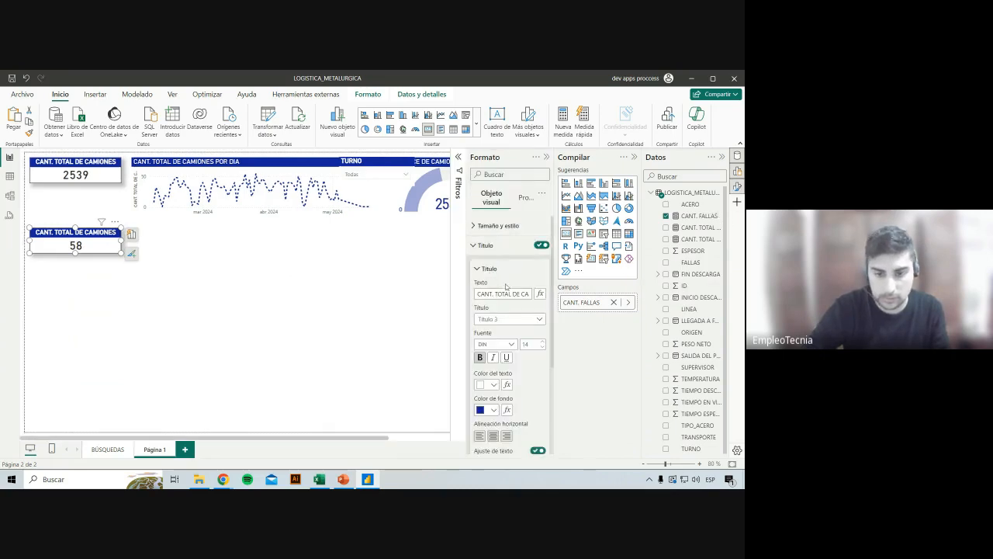
drag(477, 294, 587, 306)
text(CANT. T)
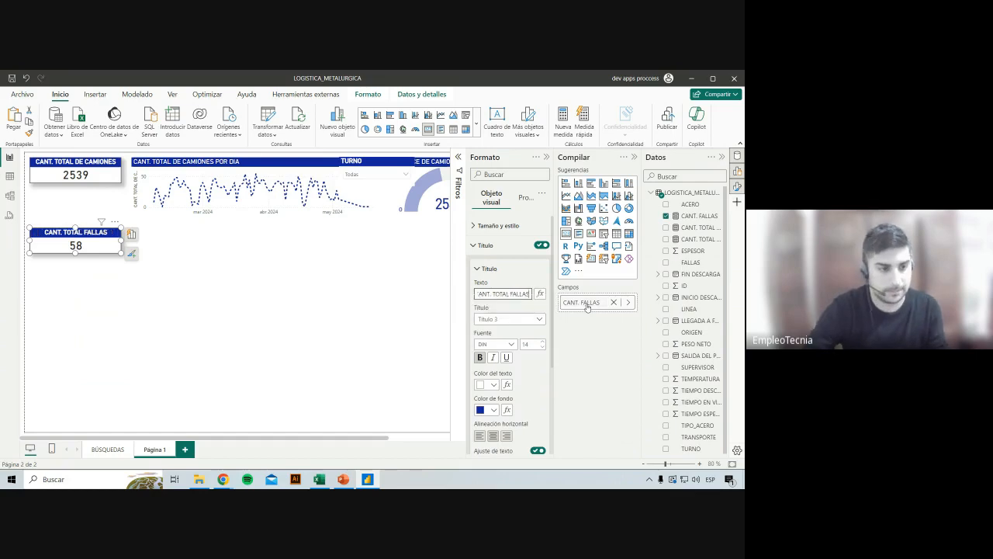
Delete the TURNO slicer that overlaps the daily trend chart and the gauge.
click(547, 157)
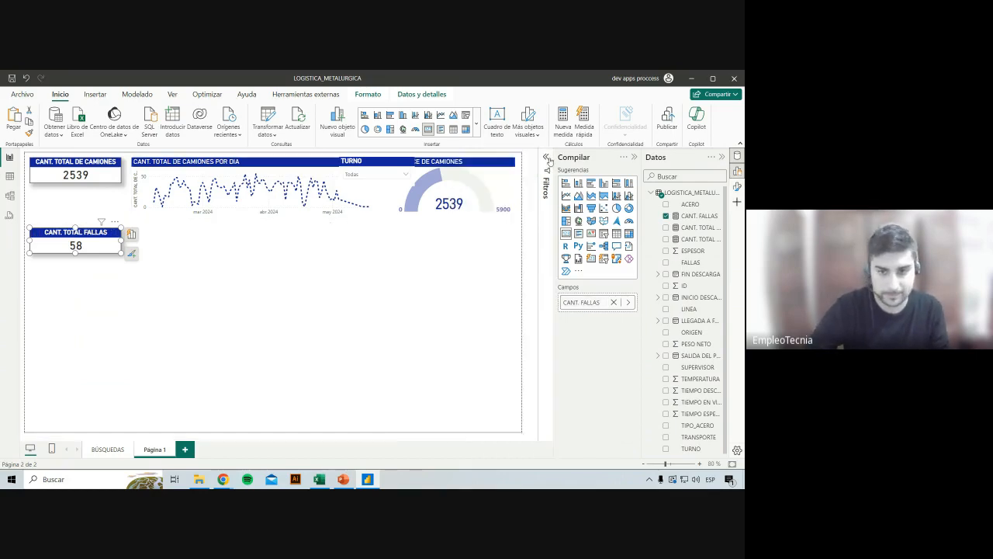
click(379, 304)
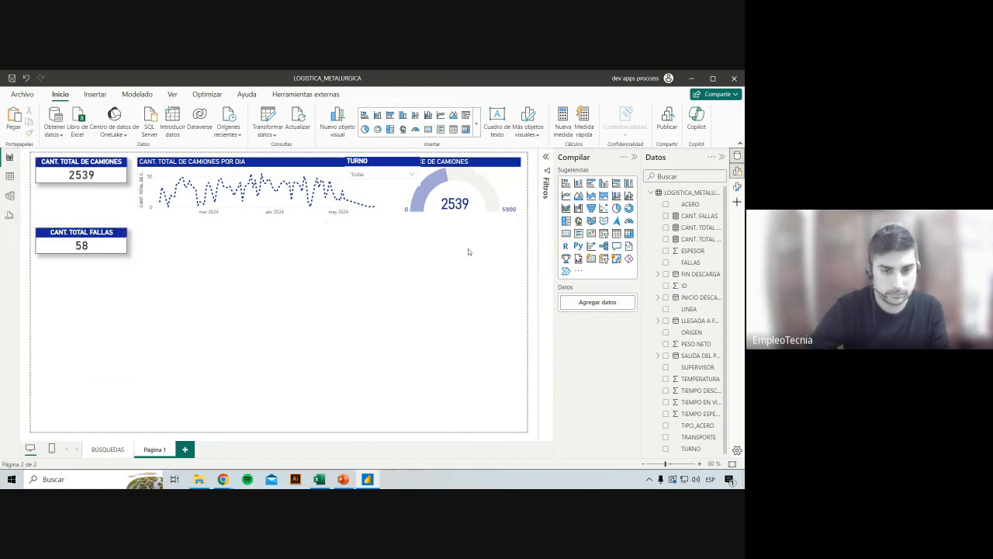
drag(388, 169, 354, 265)
key(Delete)
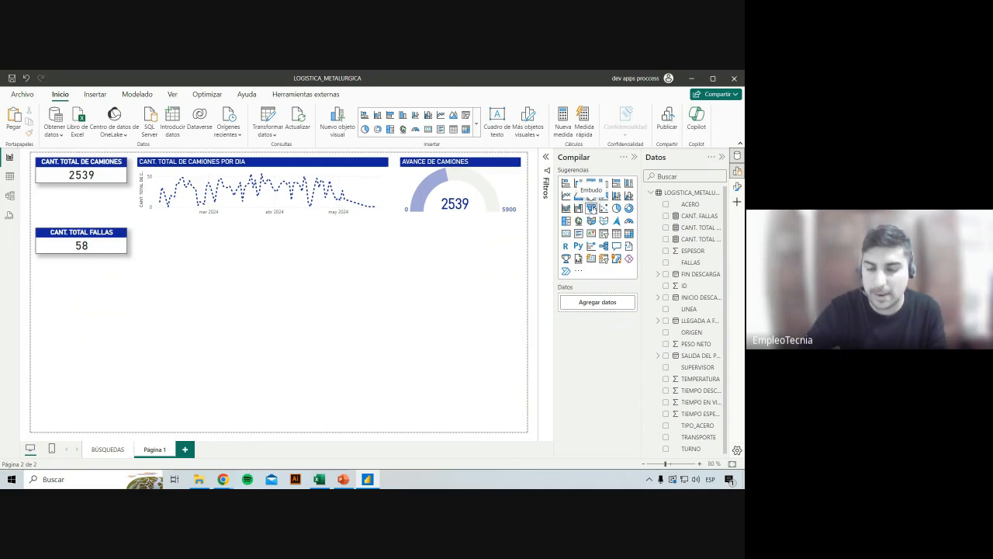
Add a funnel chart beside the CANT. TOTAL FALLAS card with FALLAS as category and CANT. FALLAS as values.
click(591, 210)
drag(84, 311, 388, 259)
drag(269, 286, 269, 330)
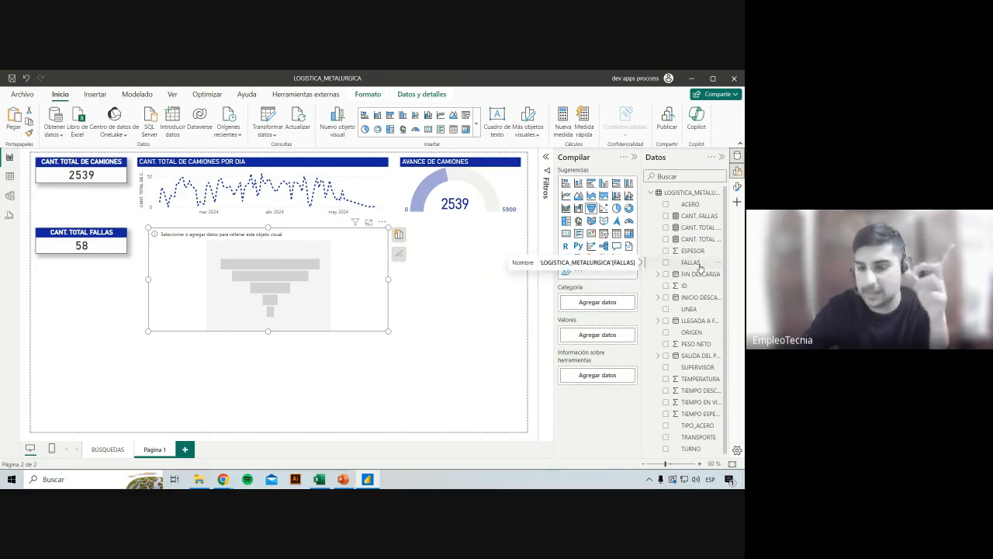
drag(701, 264, 601, 305)
drag(701, 216, 594, 351)
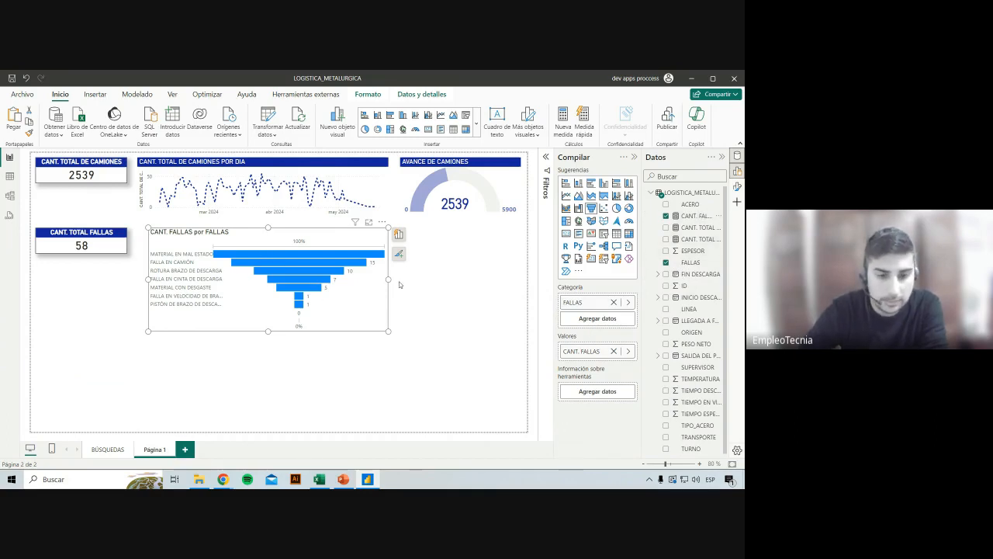
Resize the funnel chart and align its left edge with the daily trend chart above.
drag(389, 281, 398, 285)
drag(404, 284, 424, 283)
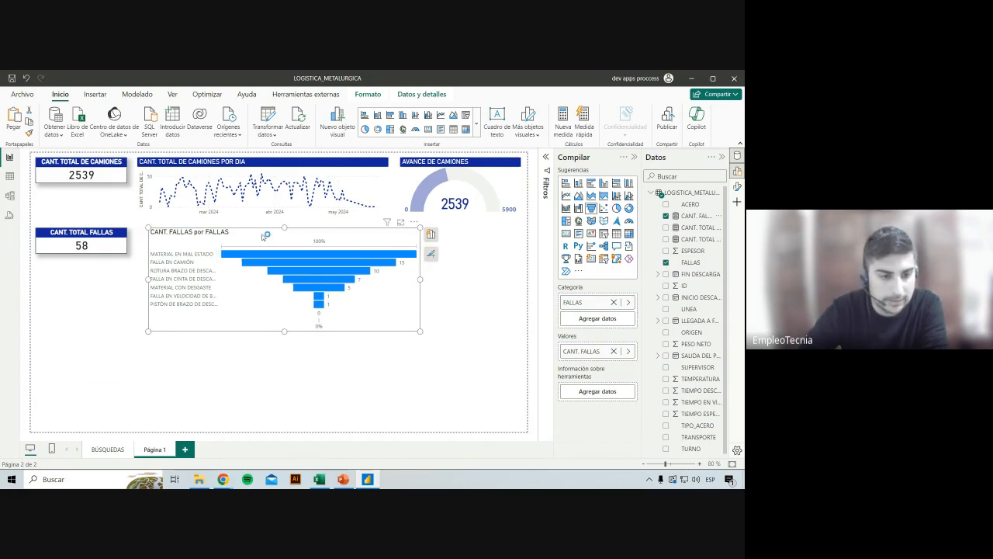
drag(263, 235, 252, 235)
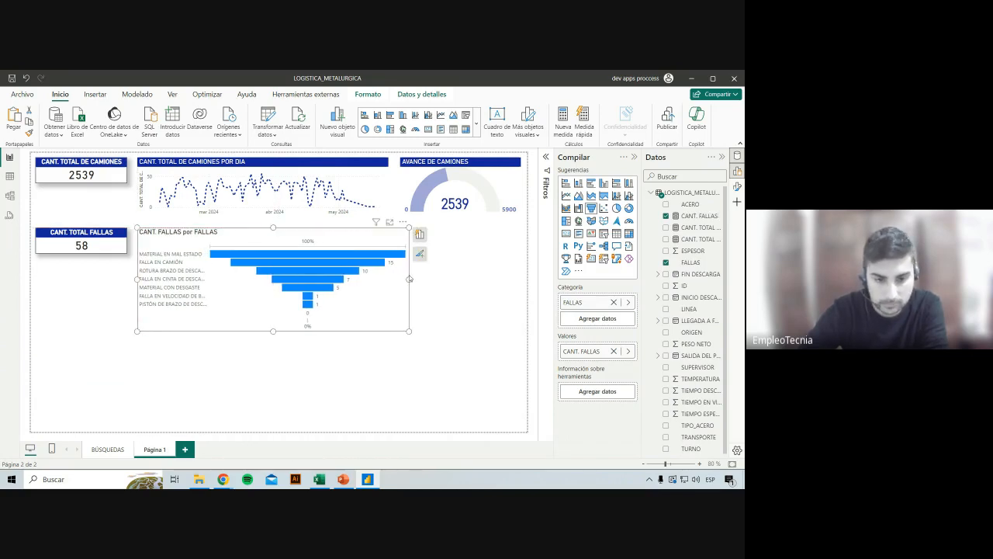
drag(407, 279, 399, 279)
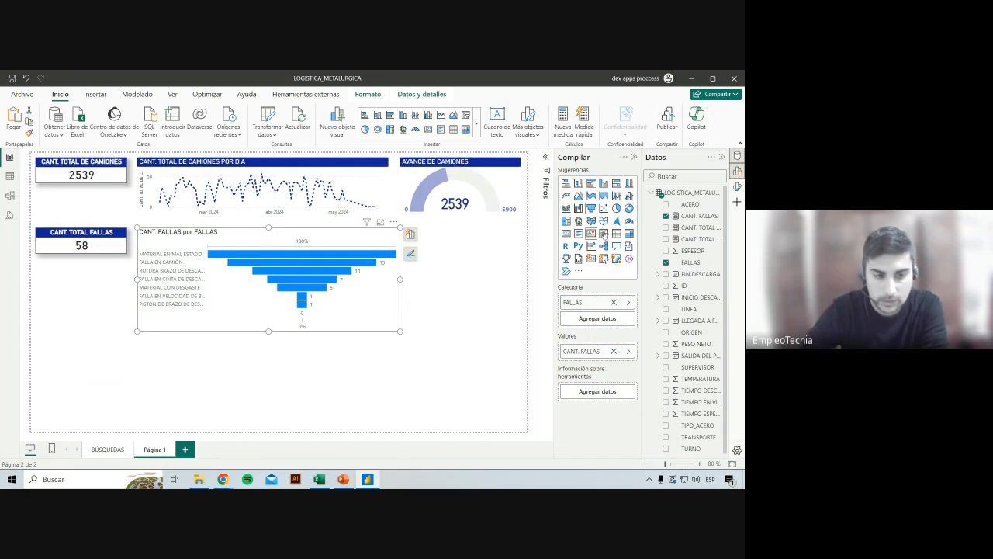
Set the funnel bars' default colour to the medium tint of the dark blue theme colour.
click(737, 186)
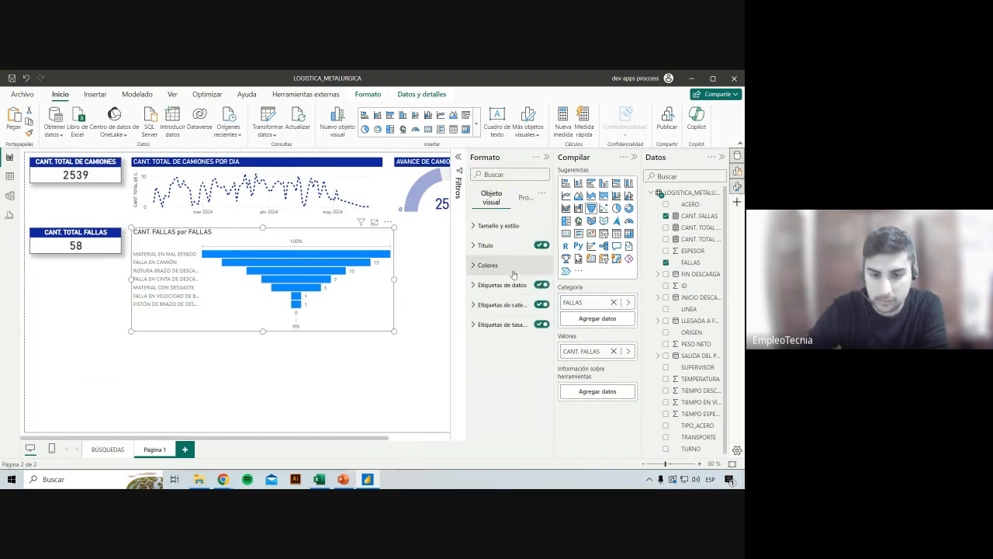
click(504, 264)
click(490, 300)
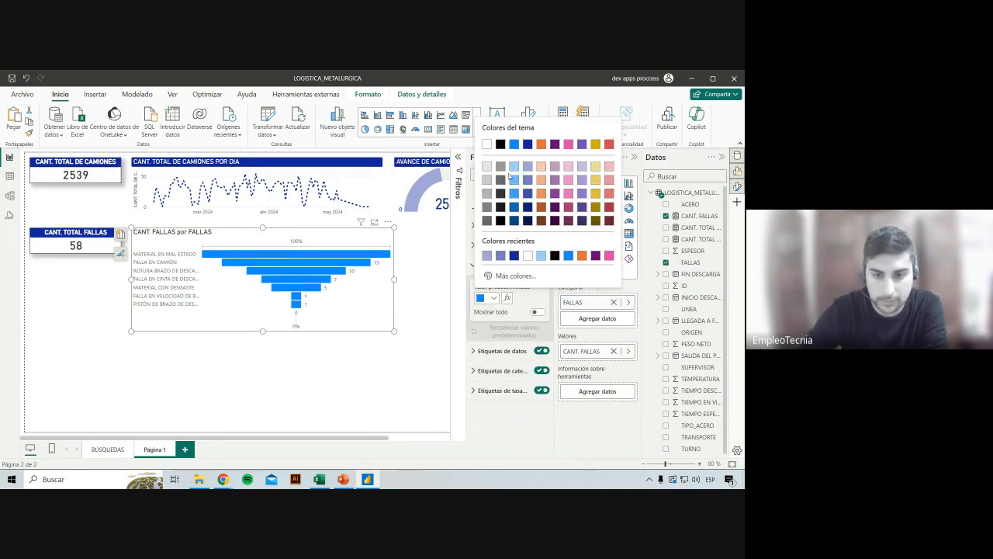
click(532, 183)
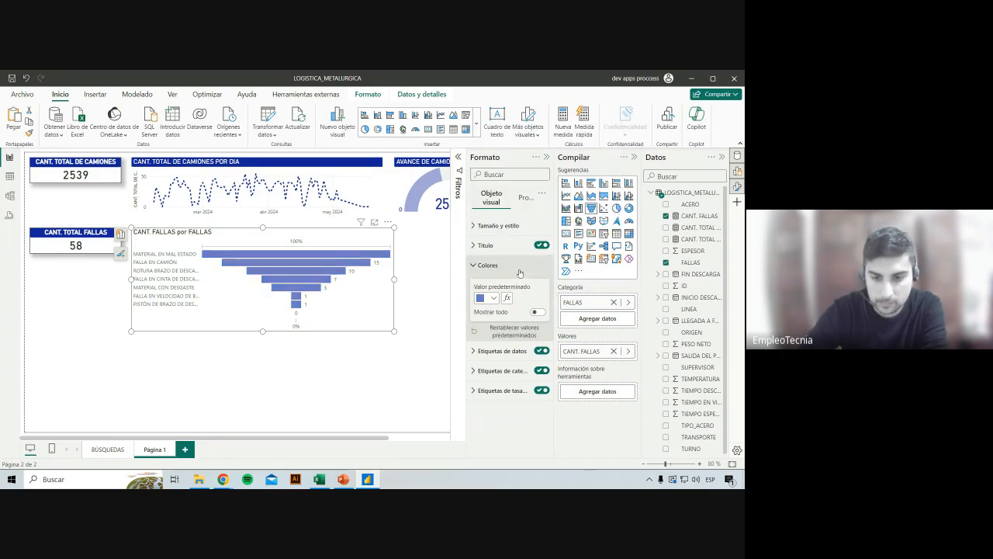
click(532, 264)
Try the Extremo exterior position for the funnel's data labels and restore Centro interior.
click(503, 285)
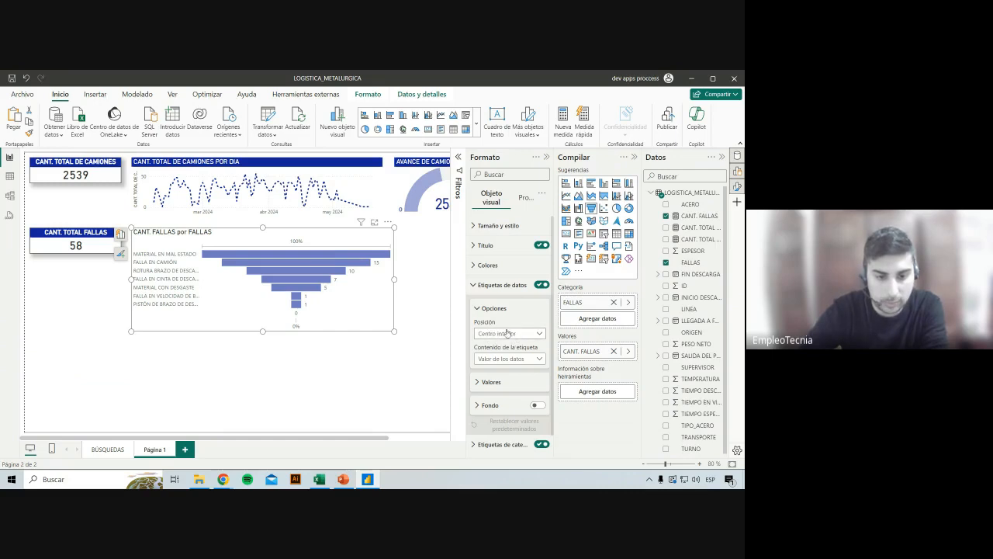
click(504, 334)
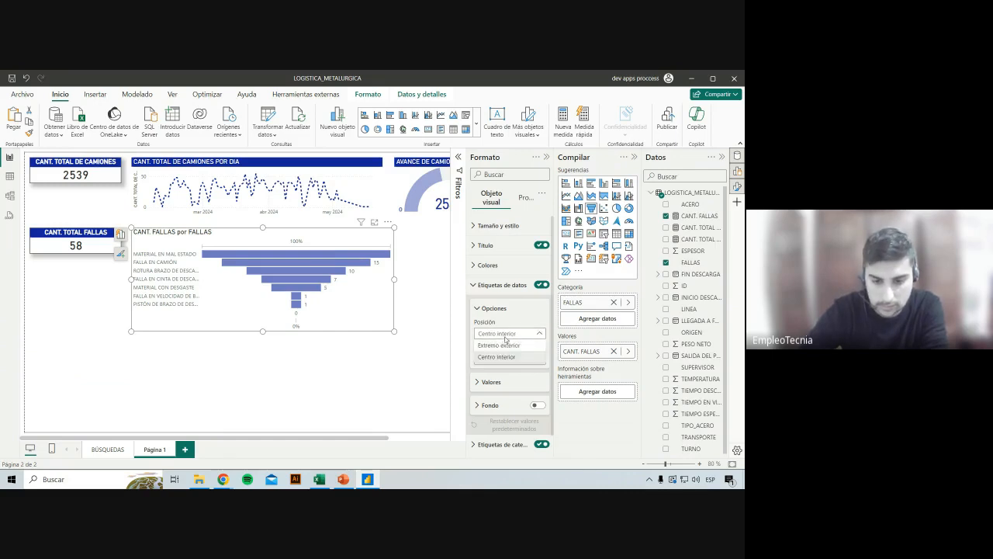
click(508, 346)
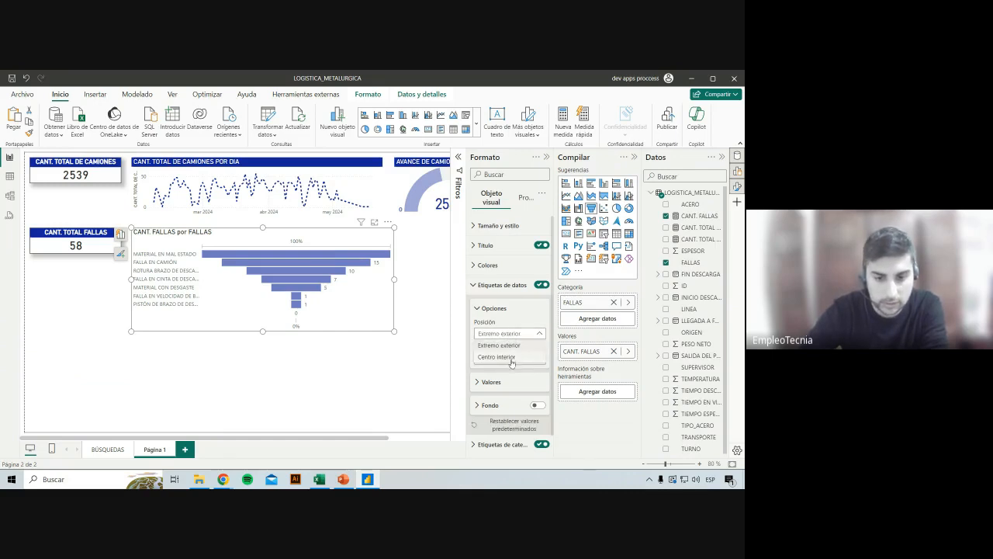
click(519, 362)
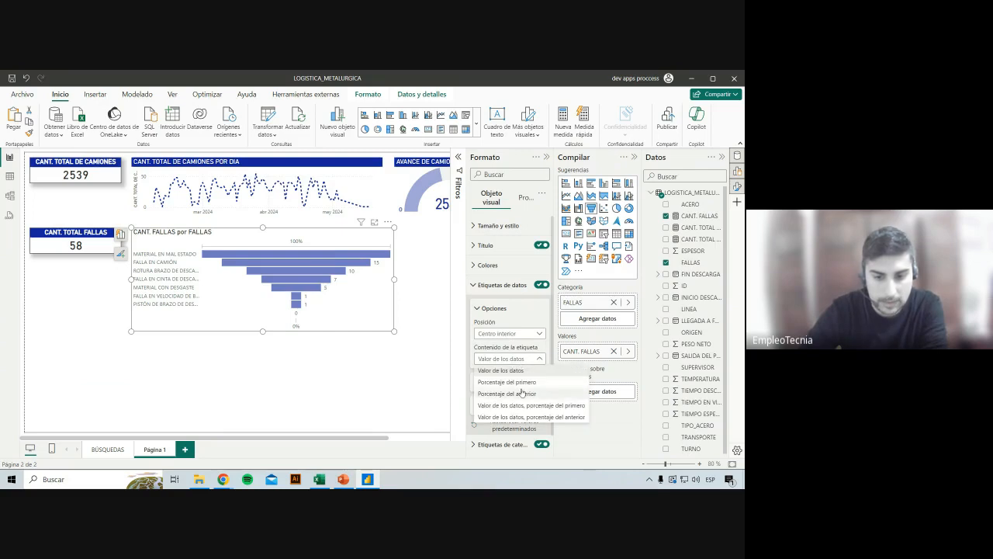
click(534, 358)
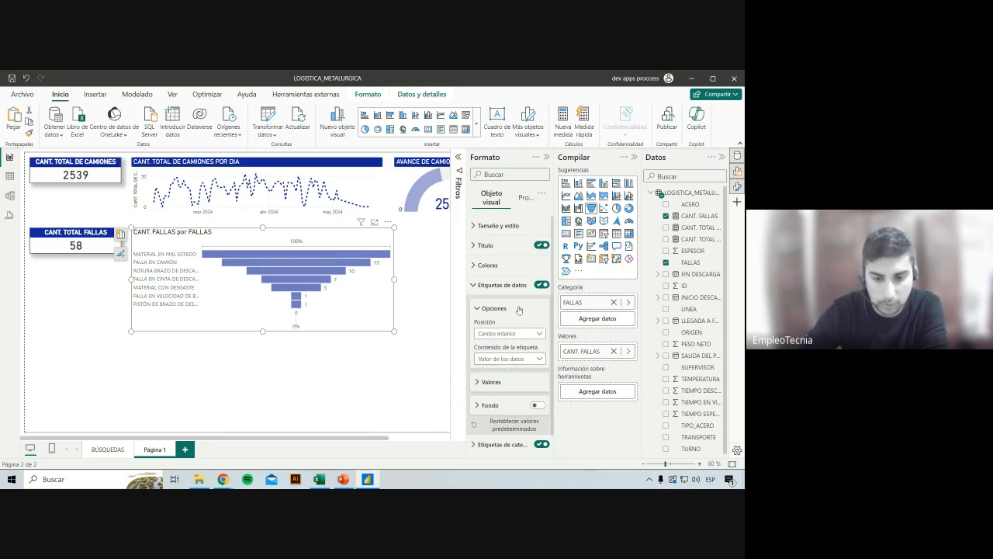
Enable the background of the funnel's data labels in dark blue with 30% transparency.
click(541, 406)
click(492, 407)
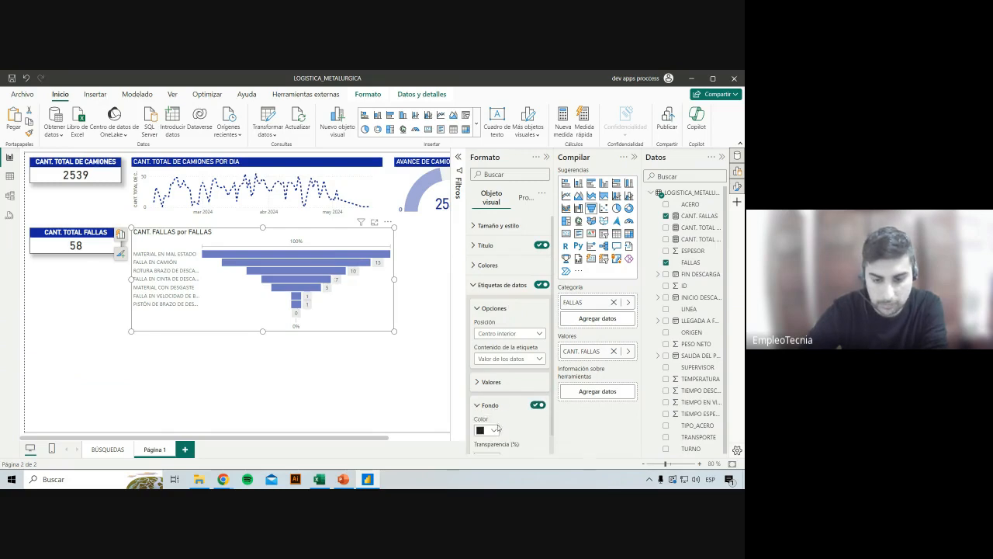
click(488, 430)
click(487, 276)
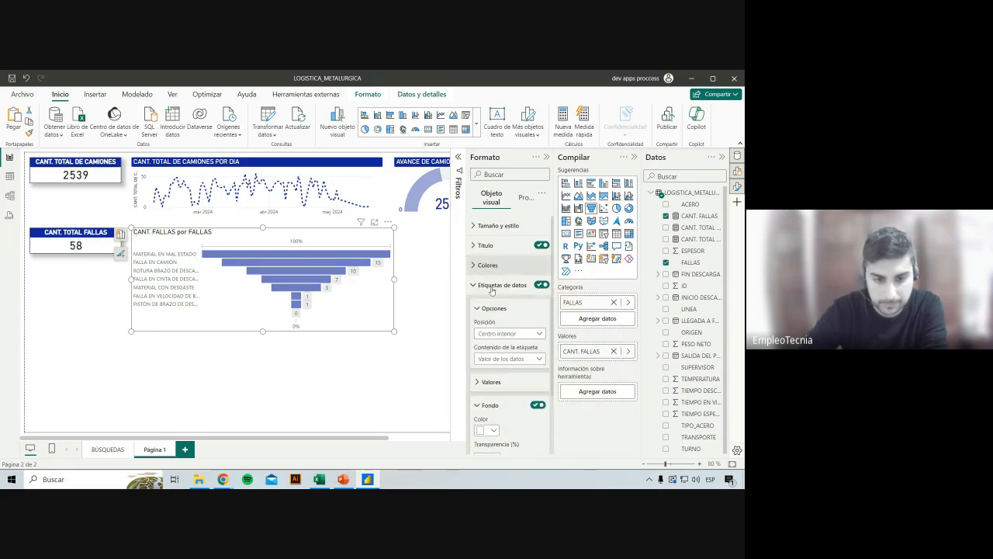
scroll(493, 349, down, 2)
click(491, 354)
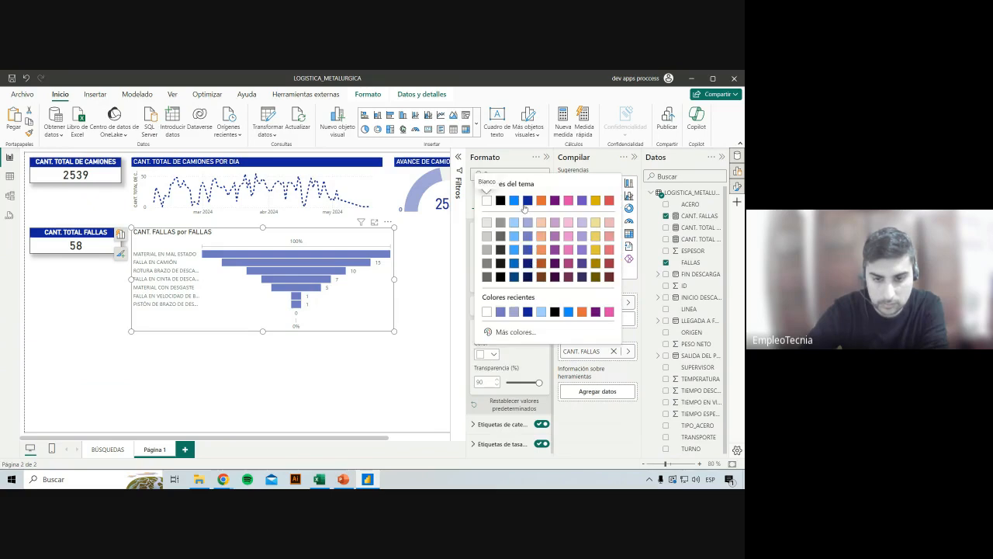
click(525, 209)
drag(539, 382, 517, 382)
Set the text colour of the funnel's data label values to white.
scroll(504, 326, up, 2)
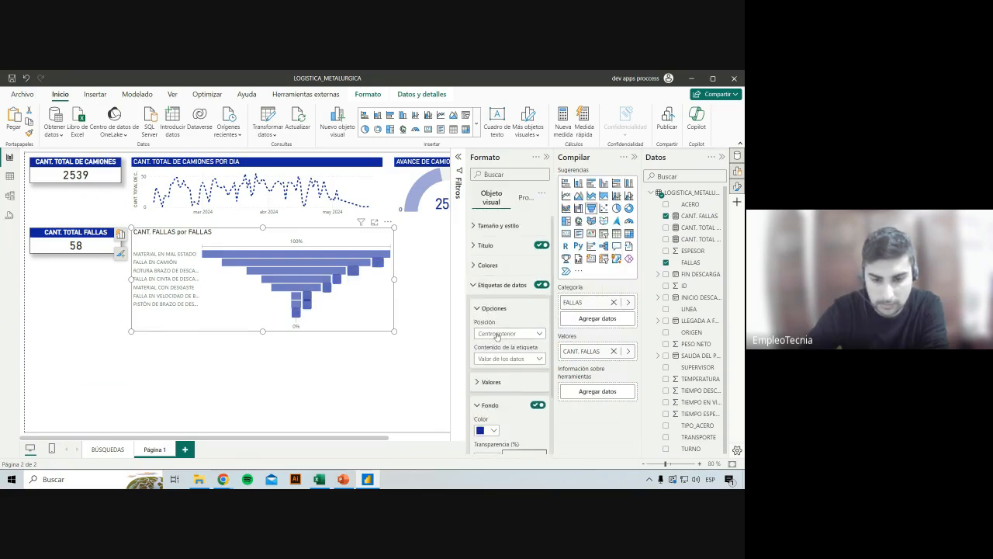
click(491, 382)
click(495, 447)
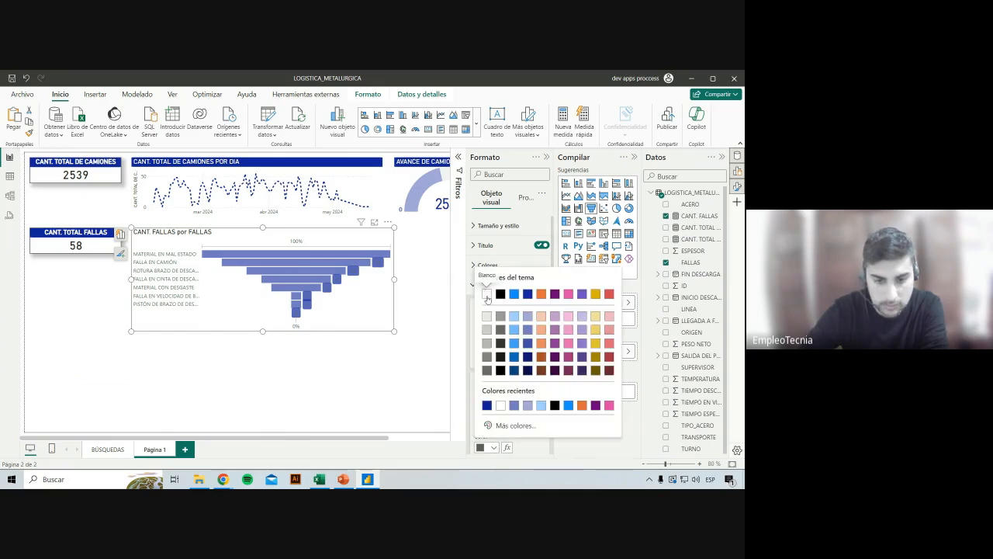
click(487, 294)
Change the data labels' background colour to the bright blue theme colour.
scroll(504, 404, down, 5)
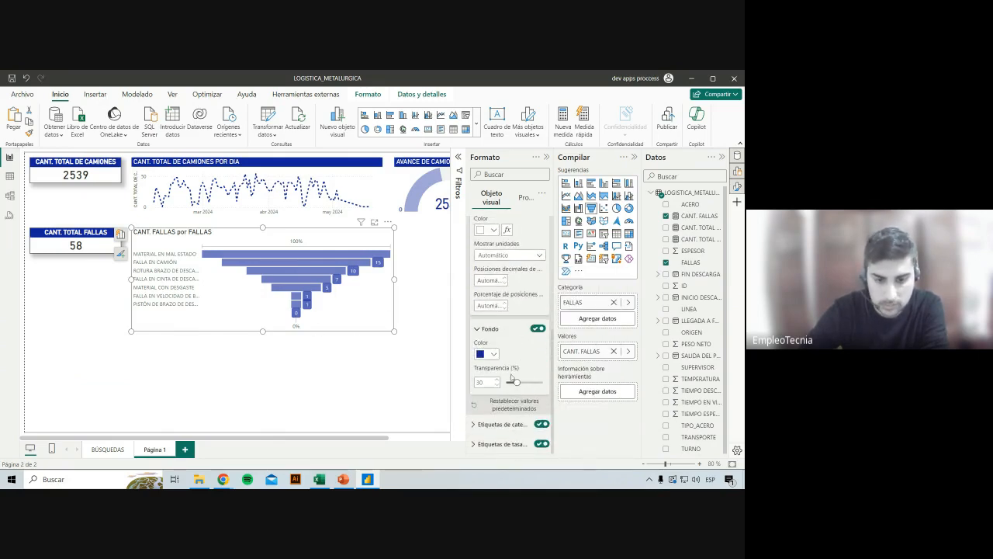
click(488, 354)
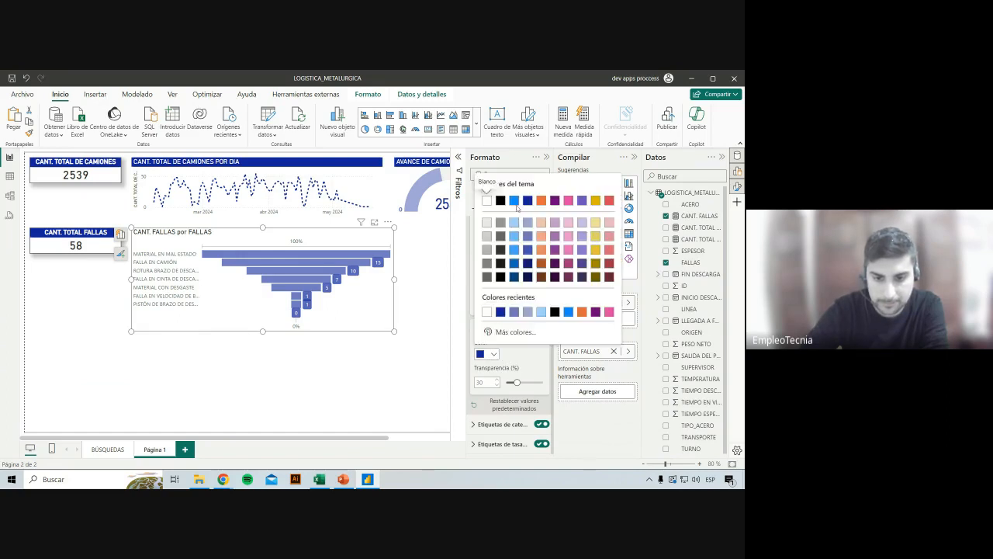
click(517, 209)
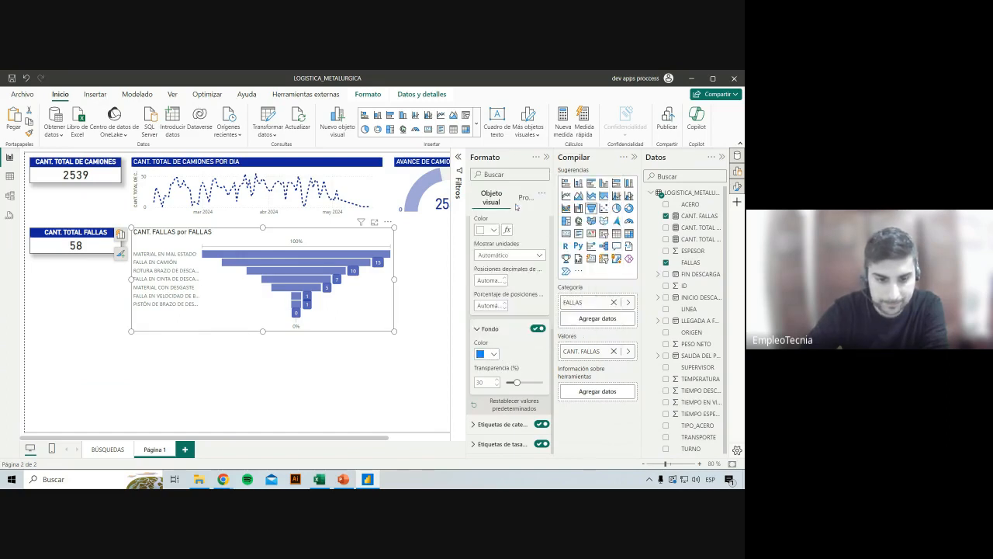
click(412, 307)
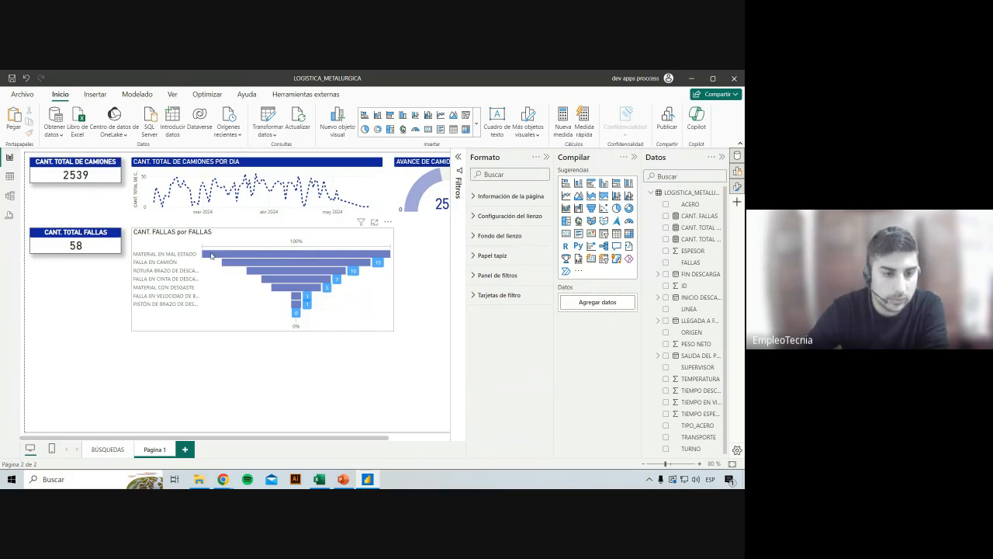
Colour the funnel's category labels dark blue, trying bold text and switching it off again.
click(345, 318)
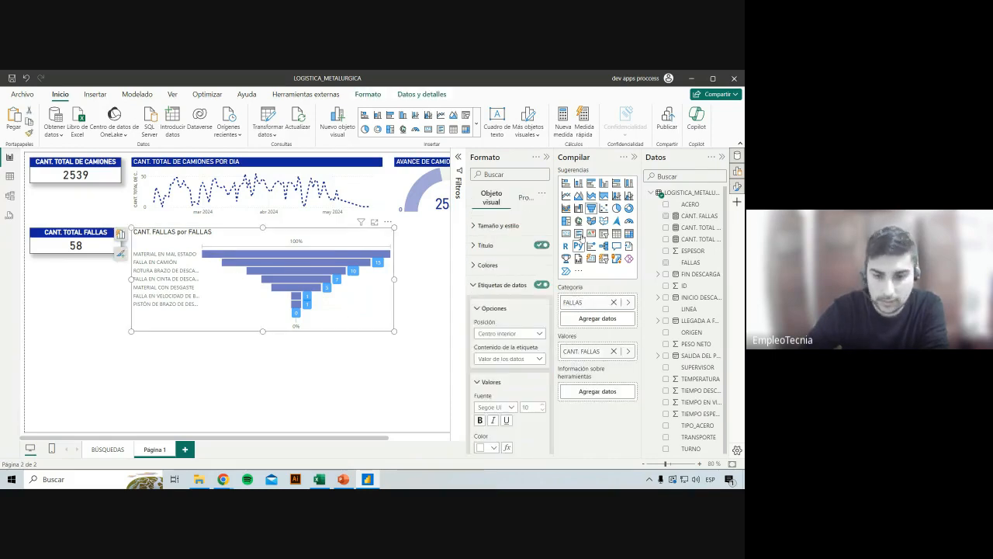
click(497, 285)
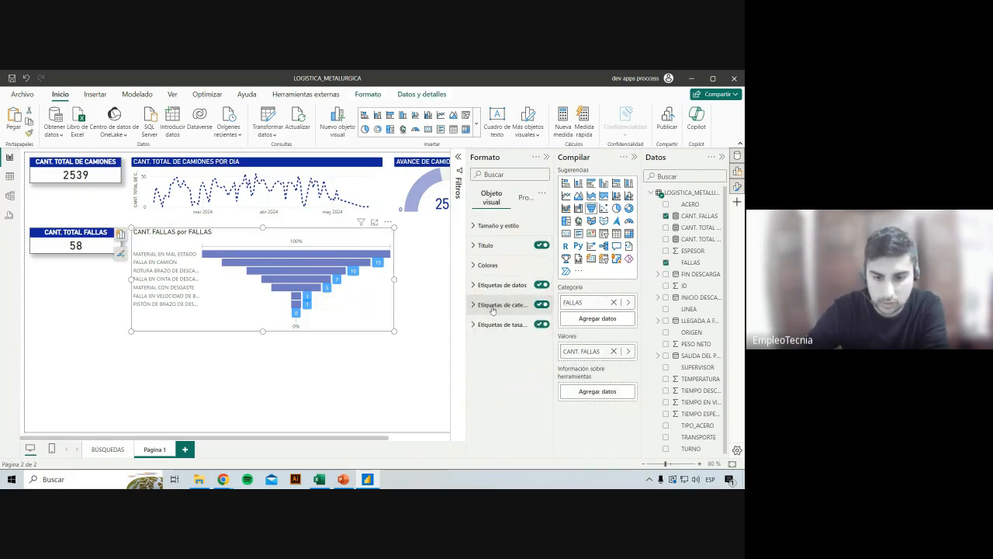
click(501, 304)
click(480, 367)
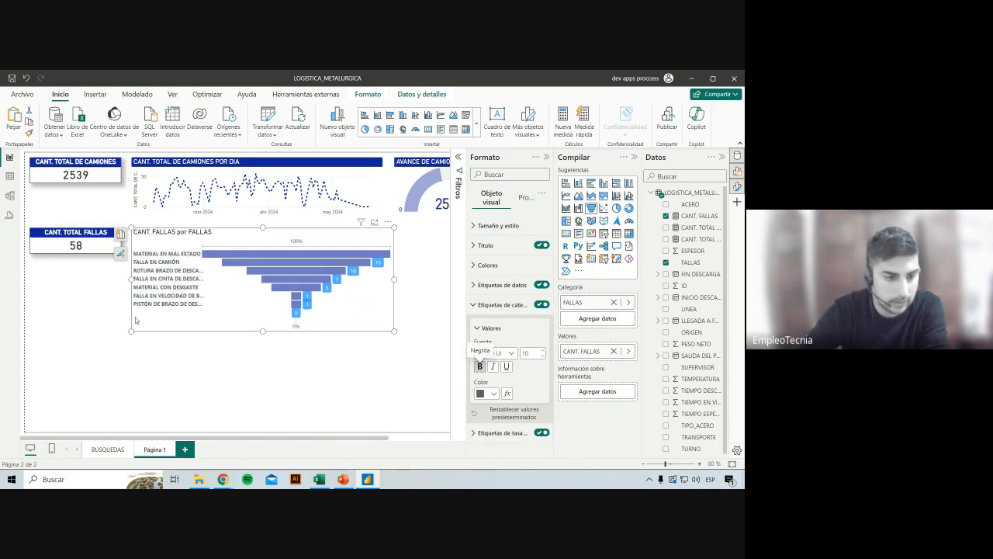
click(493, 393)
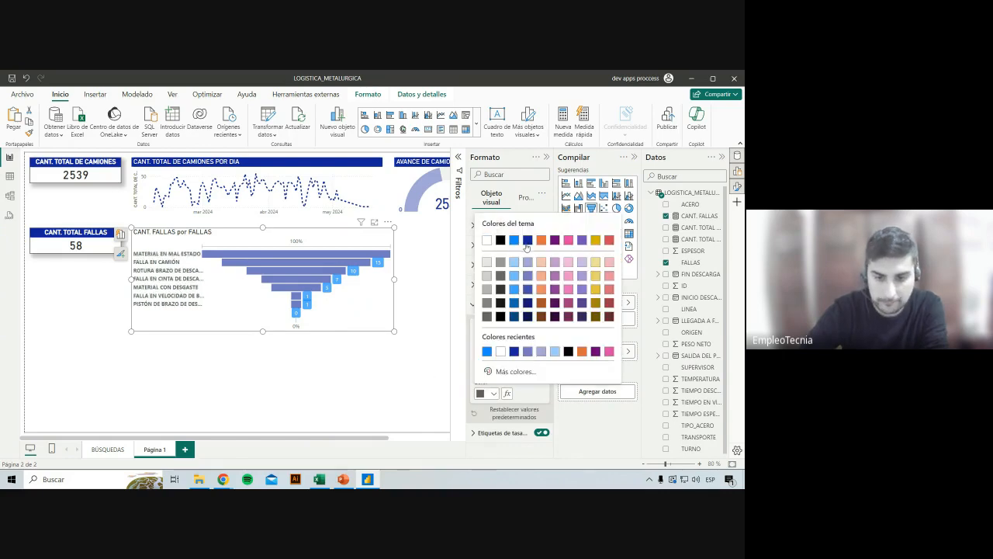
click(528, 241)
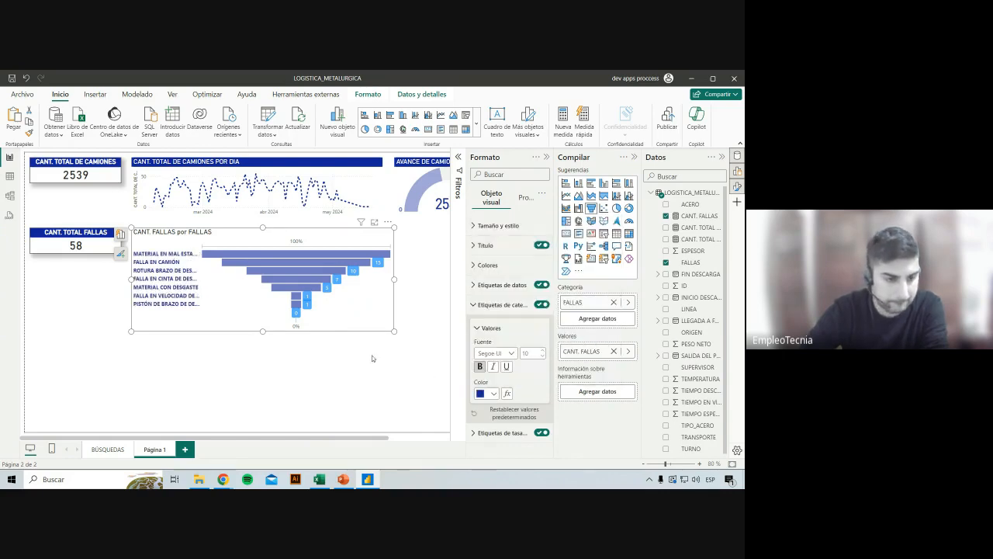
click(479, 366)
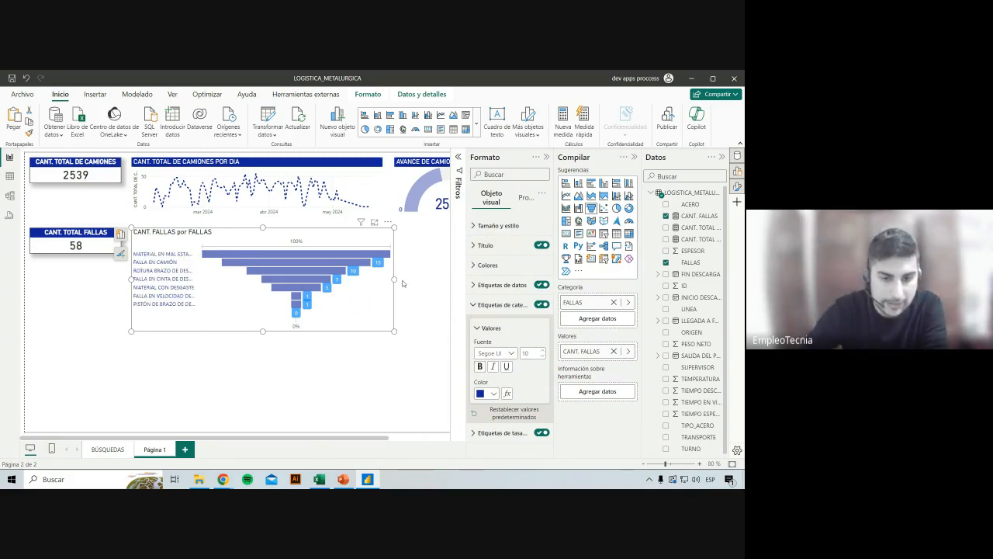
Try a wider frame for the CANT. FALLAS funnel chart, then narrow it again to leave room below the gauge.
drag(402, 283, 438, 284)
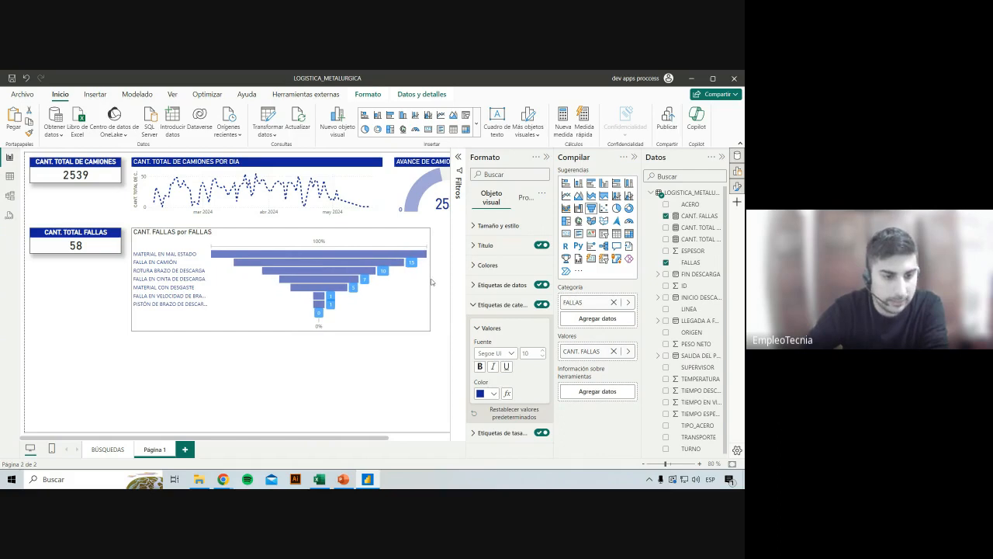
mouse_move(225, 258)
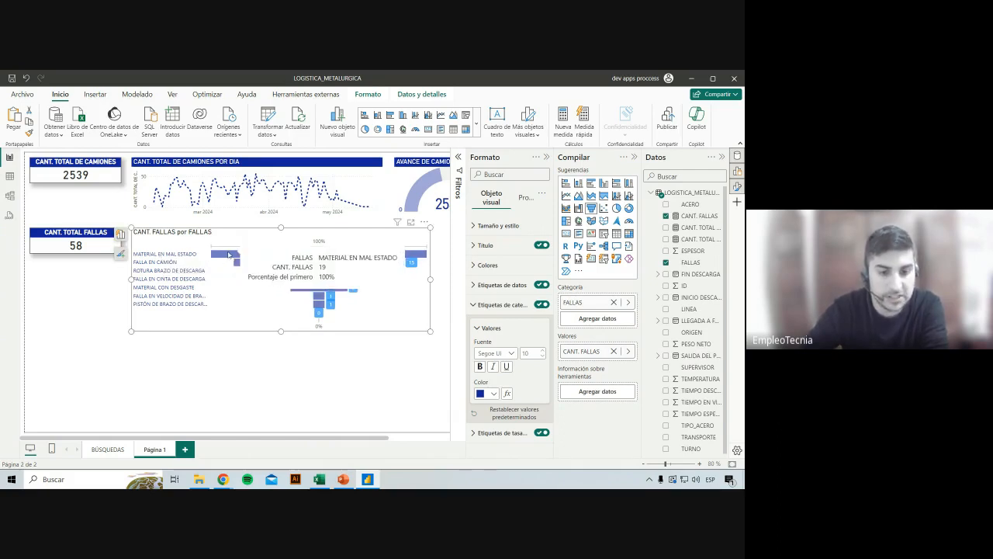
drag(376, 438, 396, 439)
drag(408, 278, 444, 277)
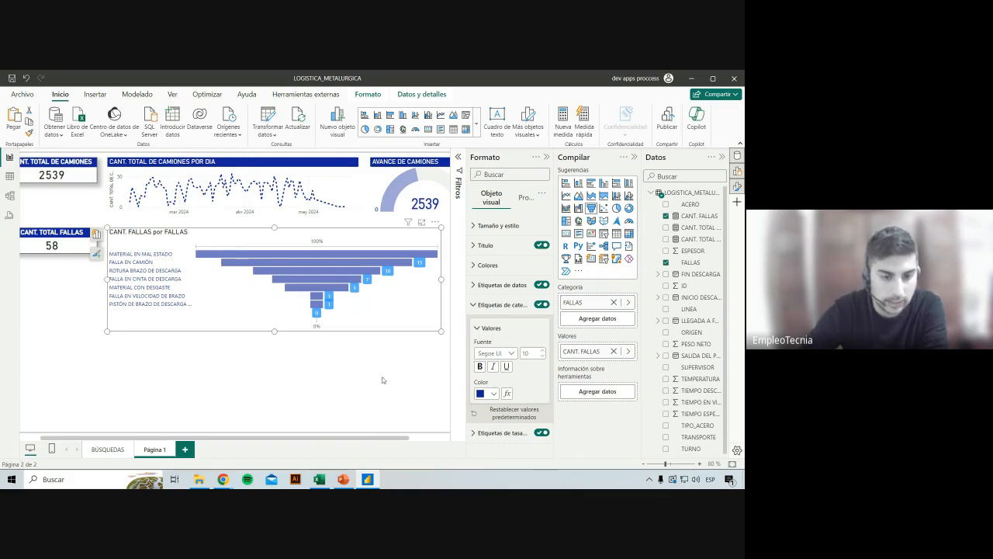
drag(378, 437, 422, 437)
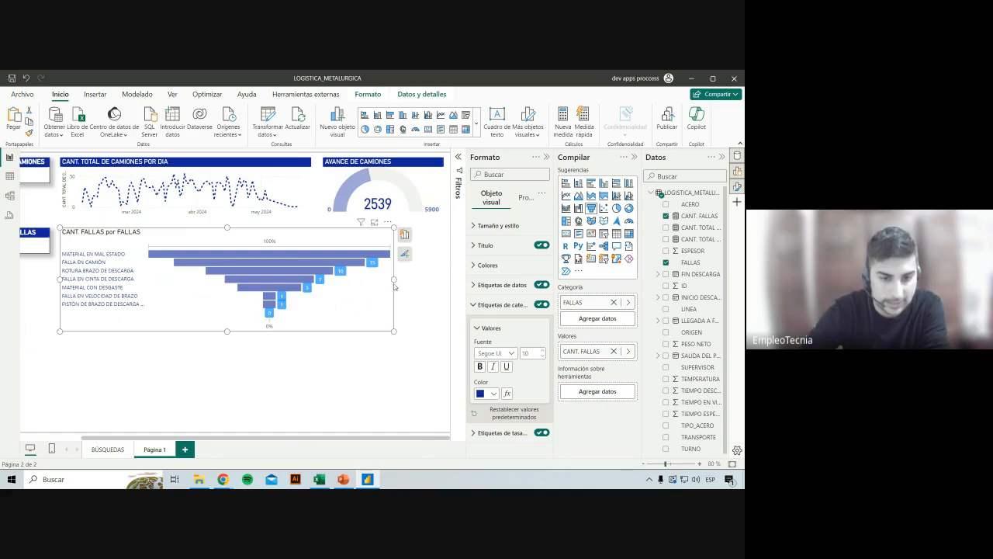
drag(395, 286, 326, 286)
click(352, 291)
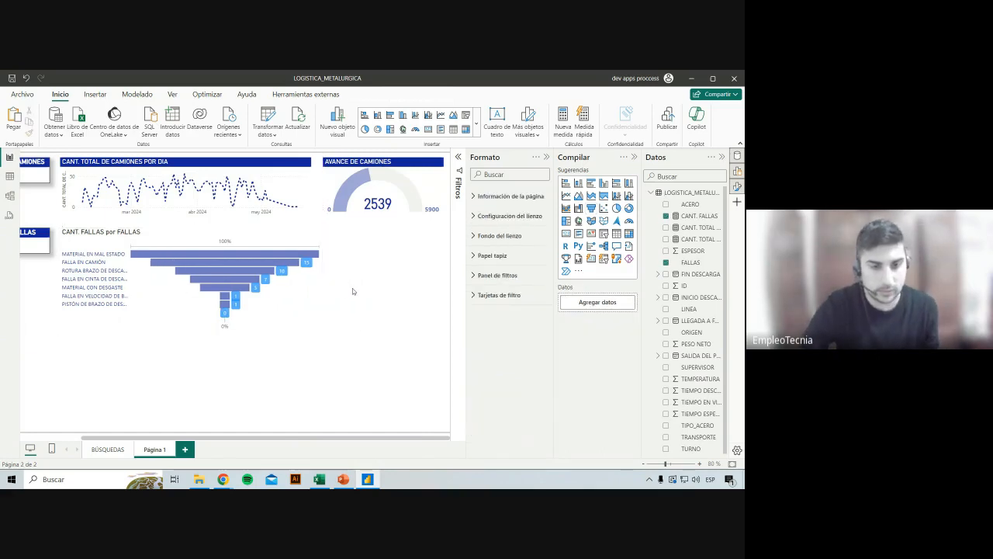
Give the funnel chart's title a dark blue background and white text.
scroll(352, 291, down, 1)
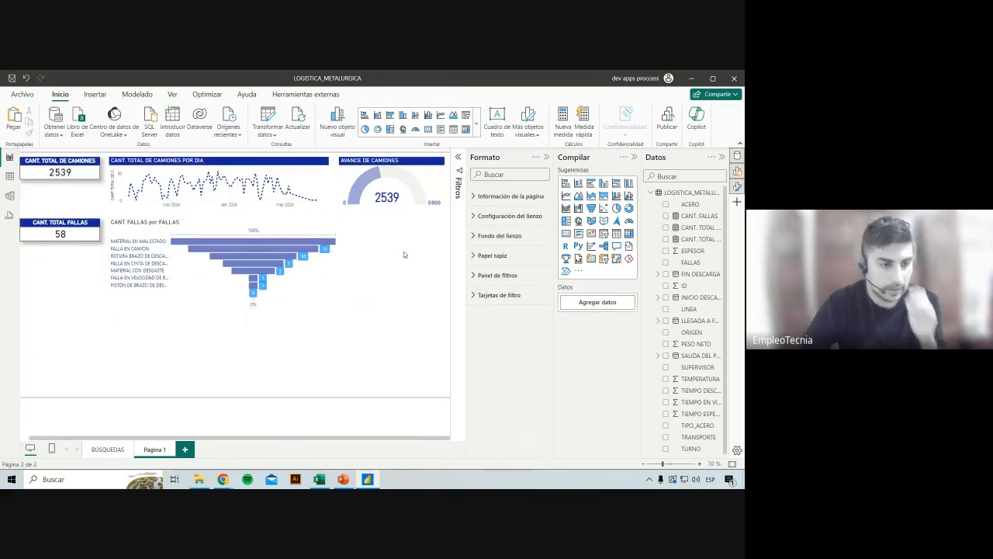
click(190, 227)
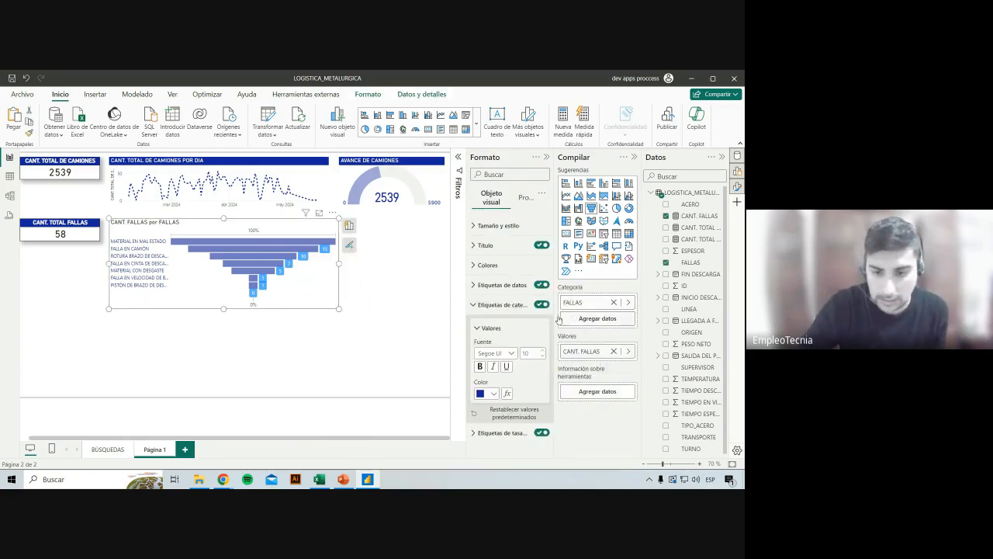
click(487, 246)
click(493, 410)
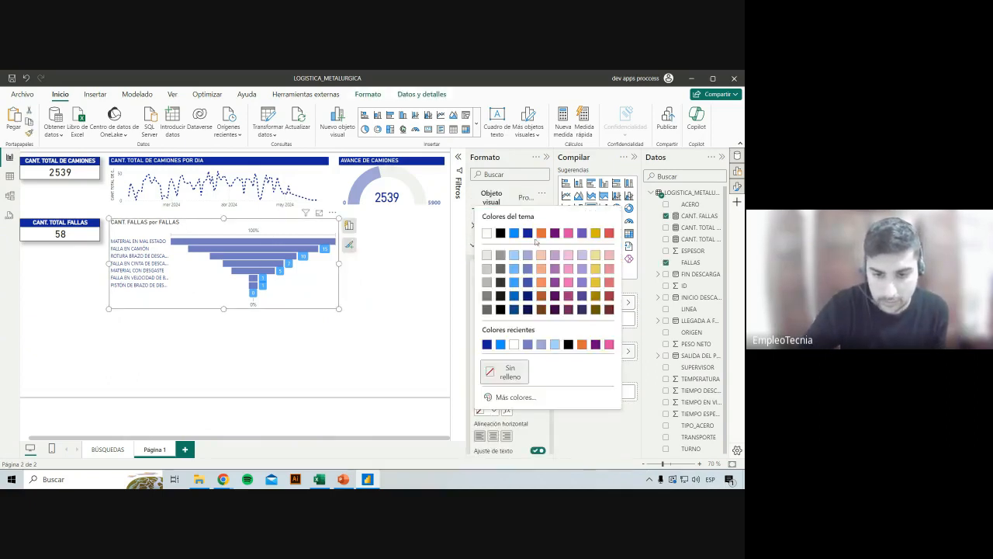
click(528, 232)
click(487, 384)
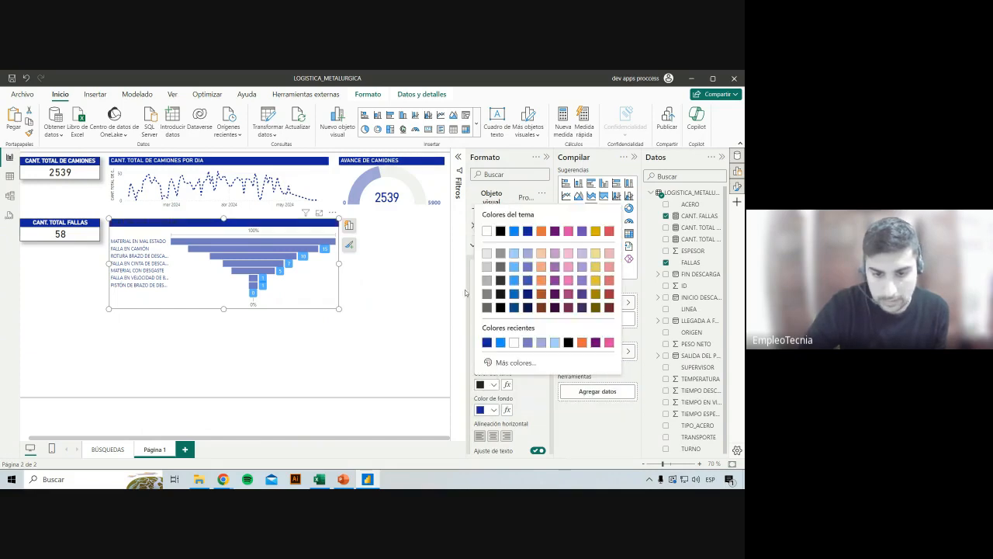
click(487, 231)
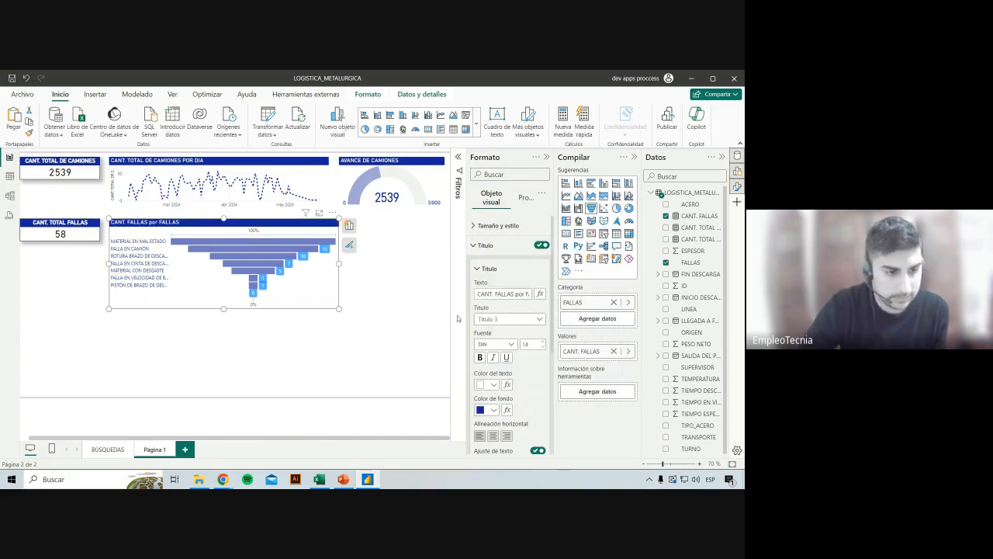
click(364, 273)
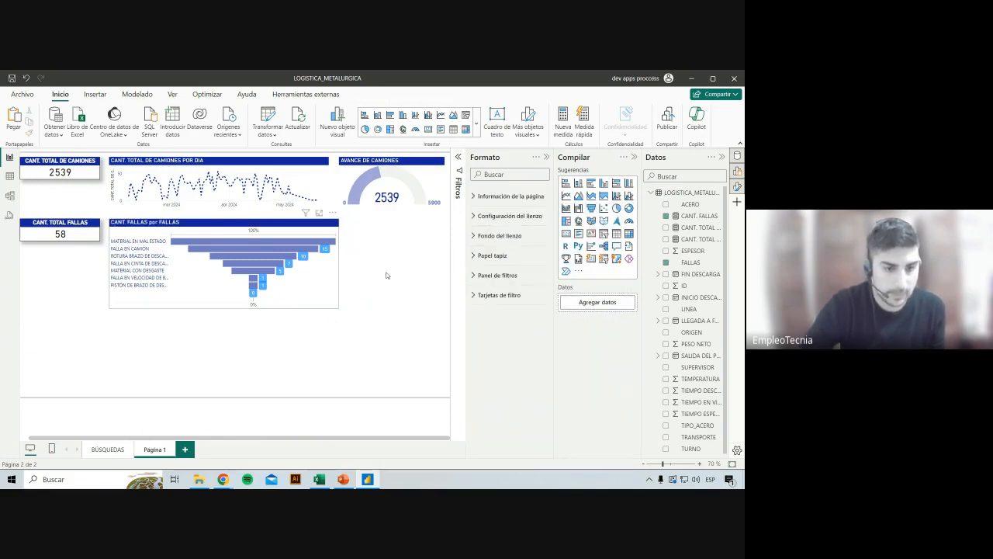
Add a treemap below the gauge, as tall as the funnel chart, with TIPO_ACERO as category and CANT. FALLAS as values.
click(548, 158)
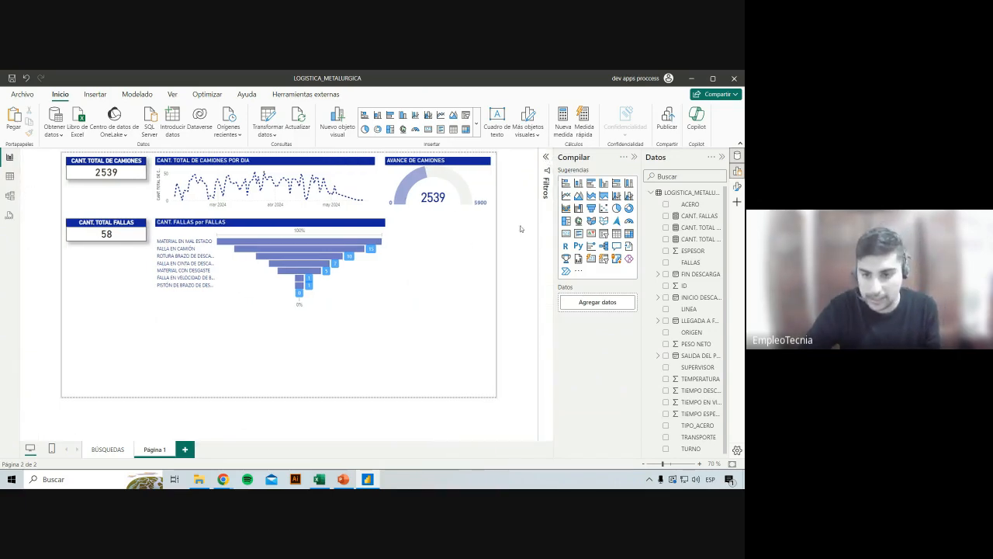
click(567, 222)
drag(107, 365, 490, 249)
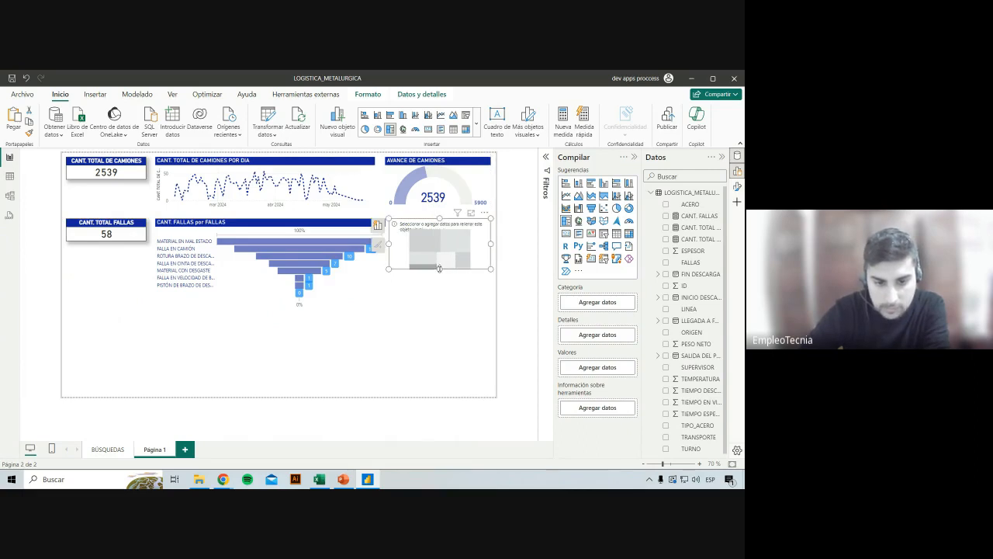
drag(439, 268, 441, 309)
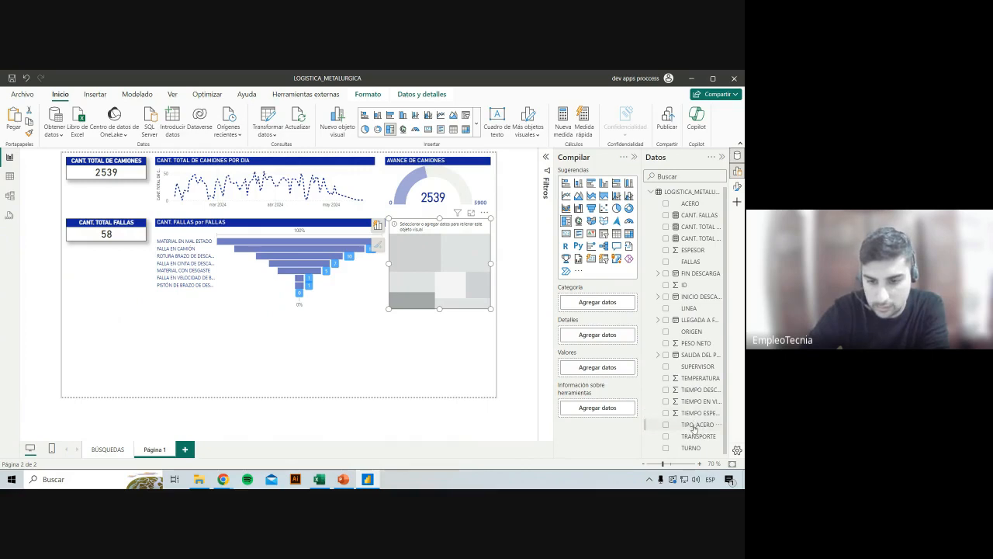
drag(696, 427, 612, 306)
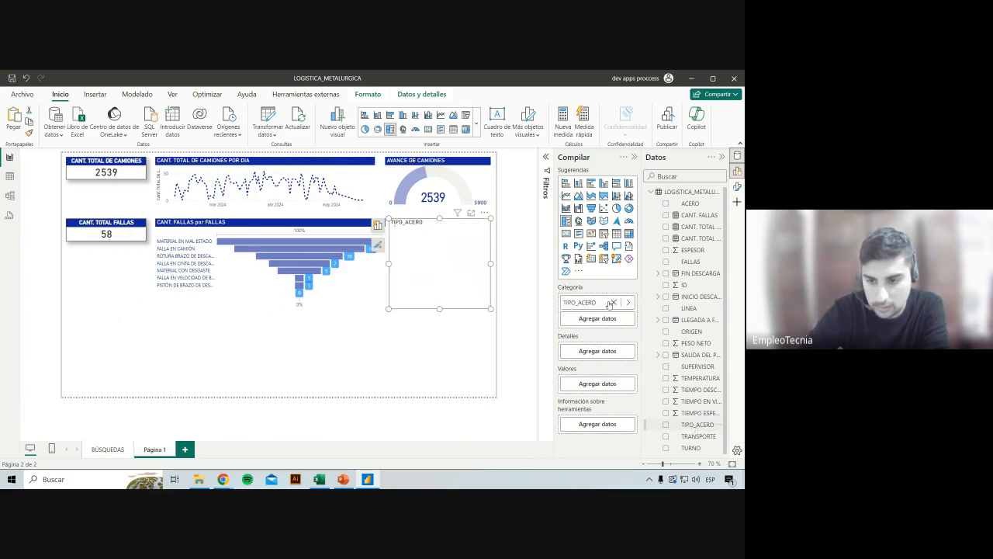
drag(696, 216, 596, 385)
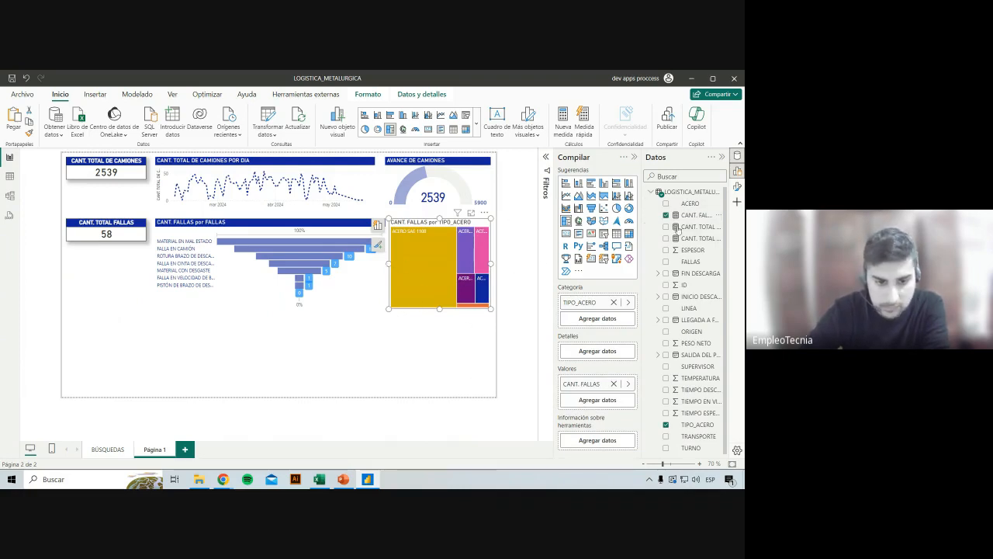
Narrow the funnel chart and extend the treemap sideways into the freed space.
click(381, 272)
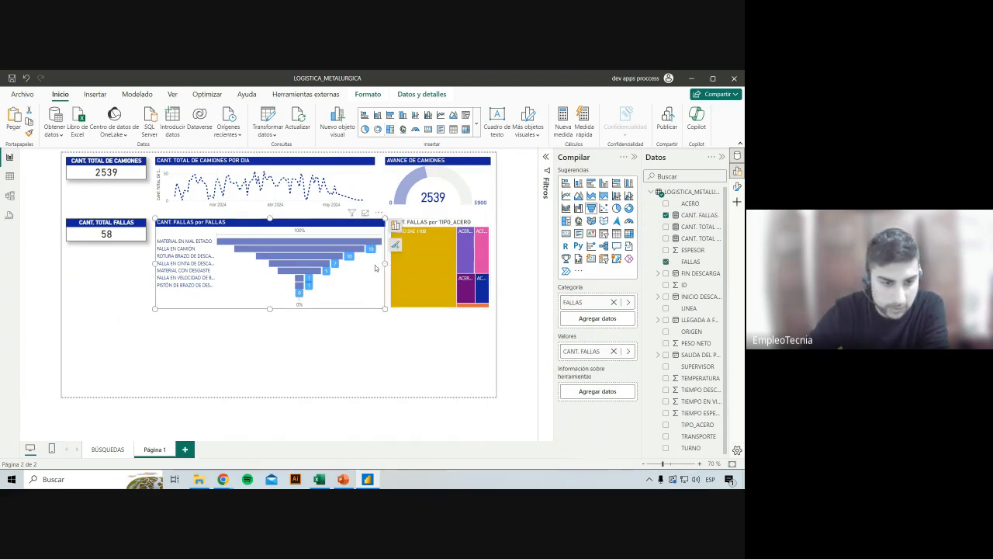
drag(385, 267, 357, 266)
click(393, 256)
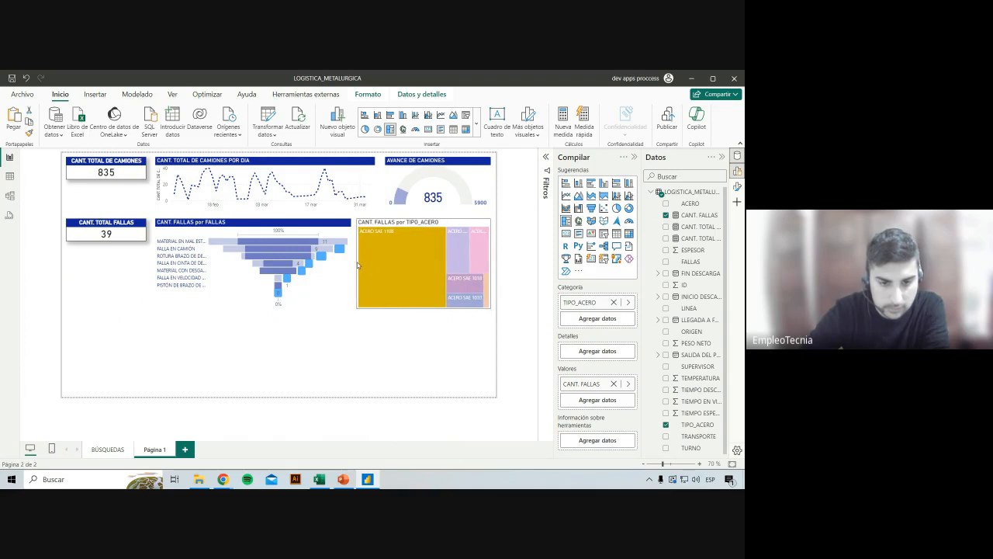
click(392, 259)
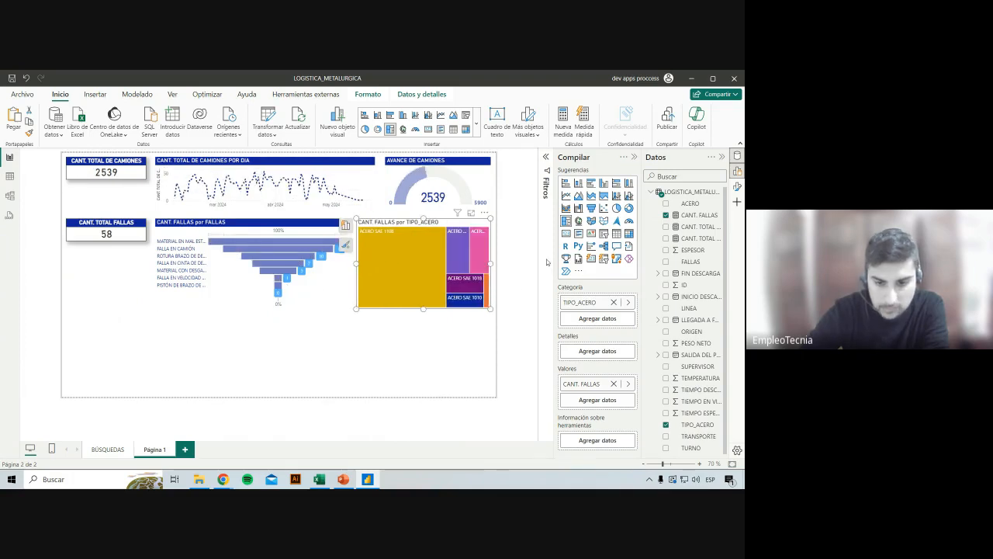
Colour the treemap's ACERO SAE 1108 category dark blue and ACERO SAE 1055 in the 60% lighter shade of that theme colour.
click(737, 187)
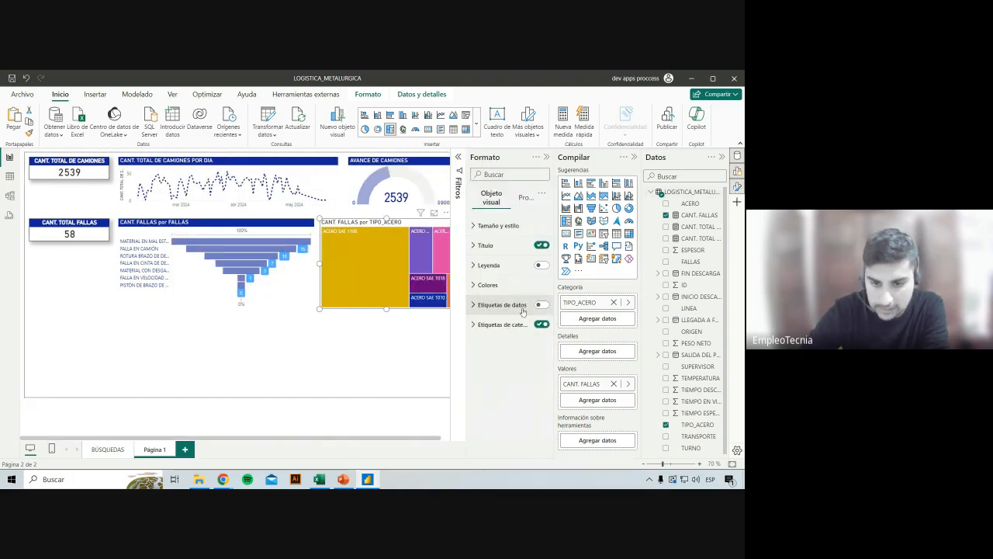
click(508, 287)
click(508, 286)
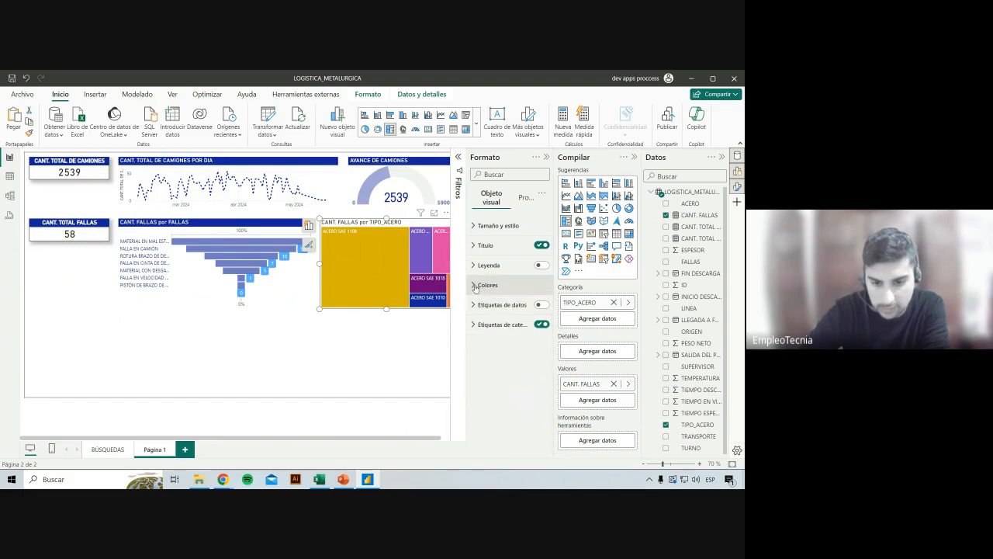
click(476, 286)
click(488, 342)
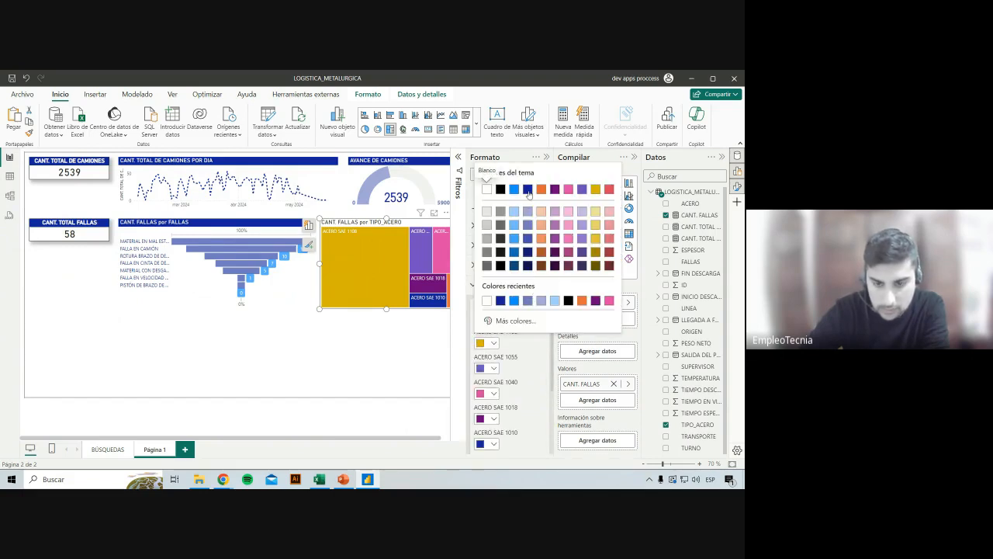
click(528, 191)
click(487, 368)
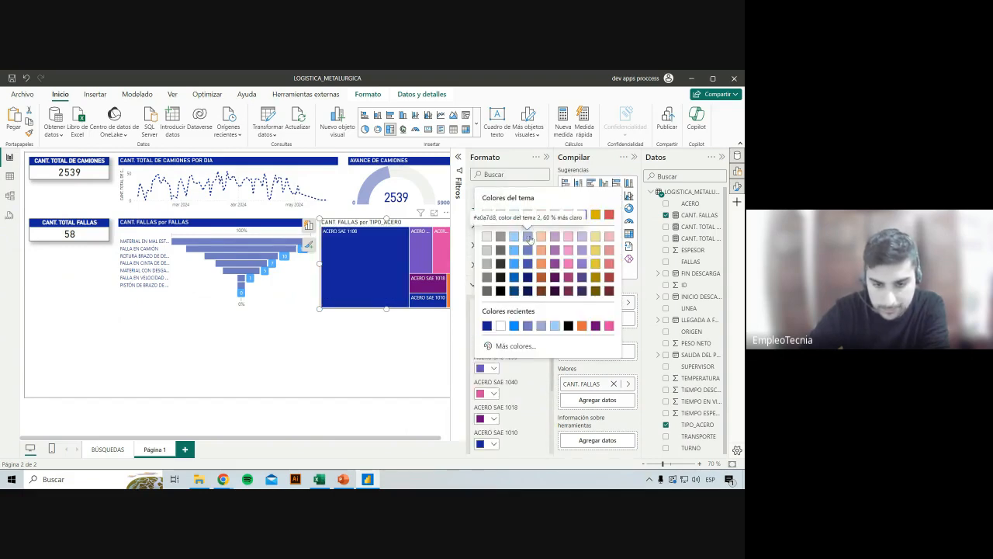
click(527, 236)
click(493, 371)
click(493, 370)
Colour the treemap's ACERO SAE 1040 category light blue and ACERO SAE 1018 in a darker shade of the bright blue theme colour.
click(493, 394)
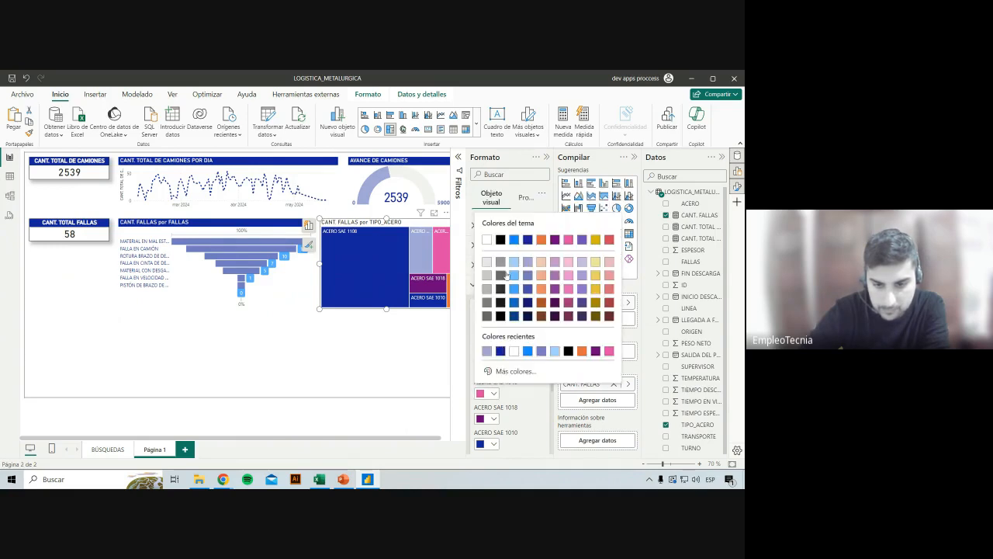
click(514, 278)
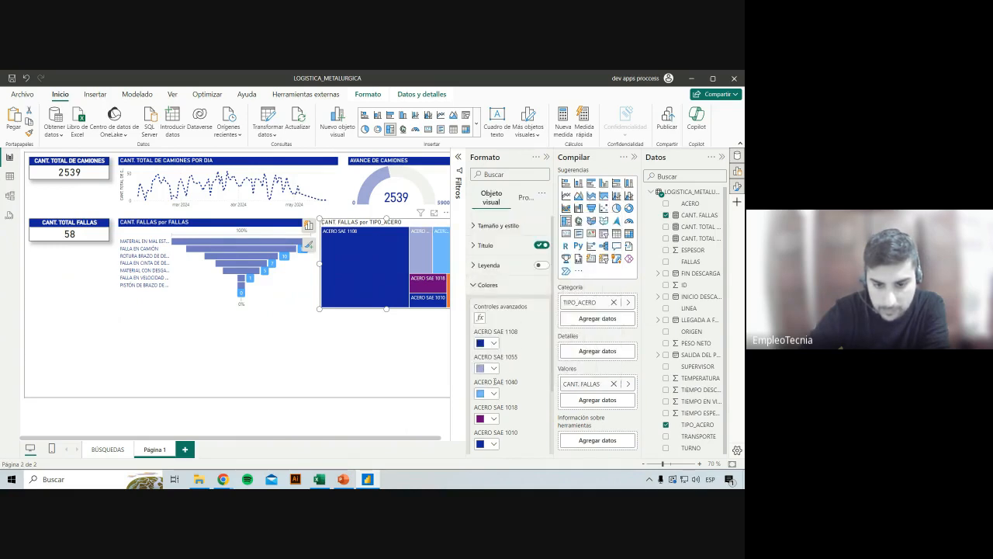
click(493, 419)
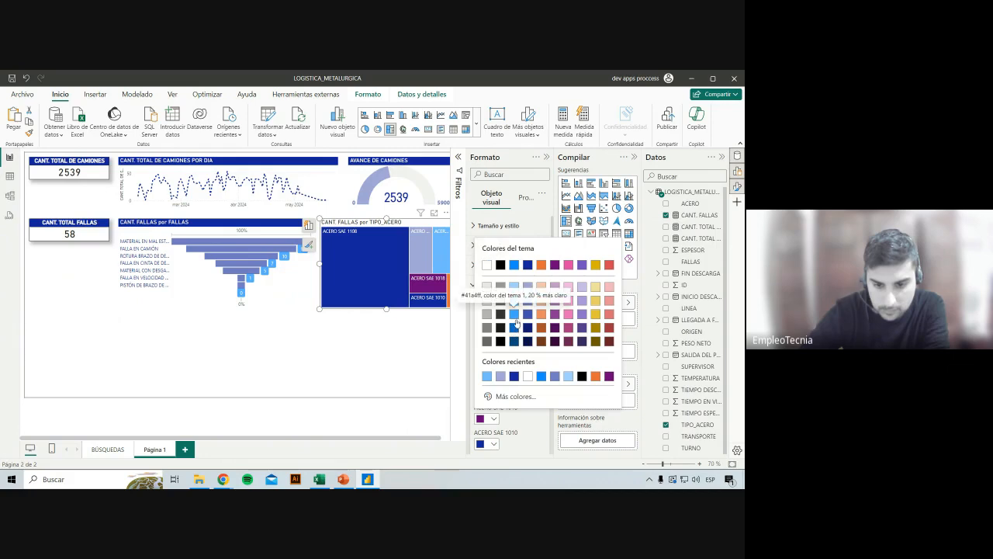
click(515, 327)
Colour the treemap's ACERO SAE 1010 category very dark navy, after trying a medium blue, and ACERO SAE 1016 pale blue.
click(492, 442)
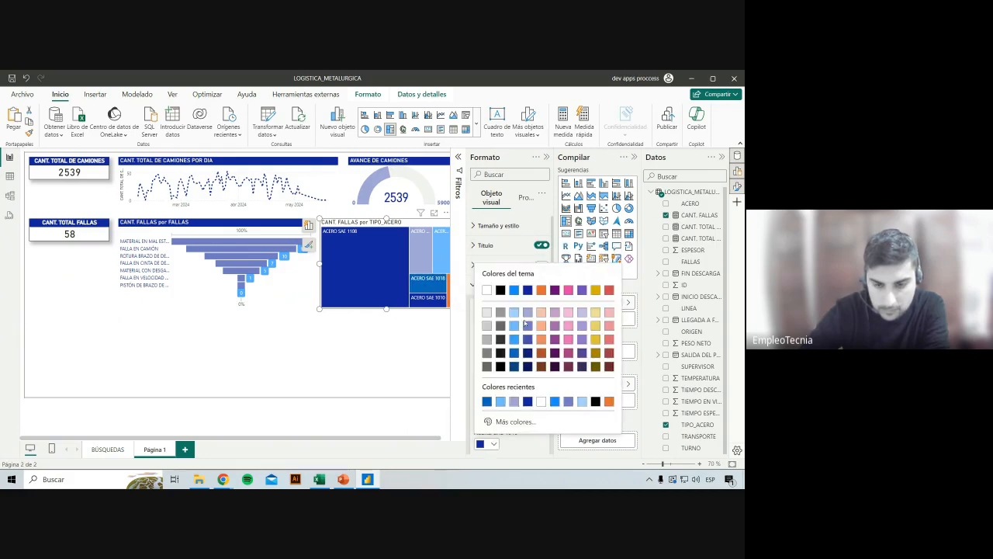
click(487, 272)
scroll(507, 381, down, 2)
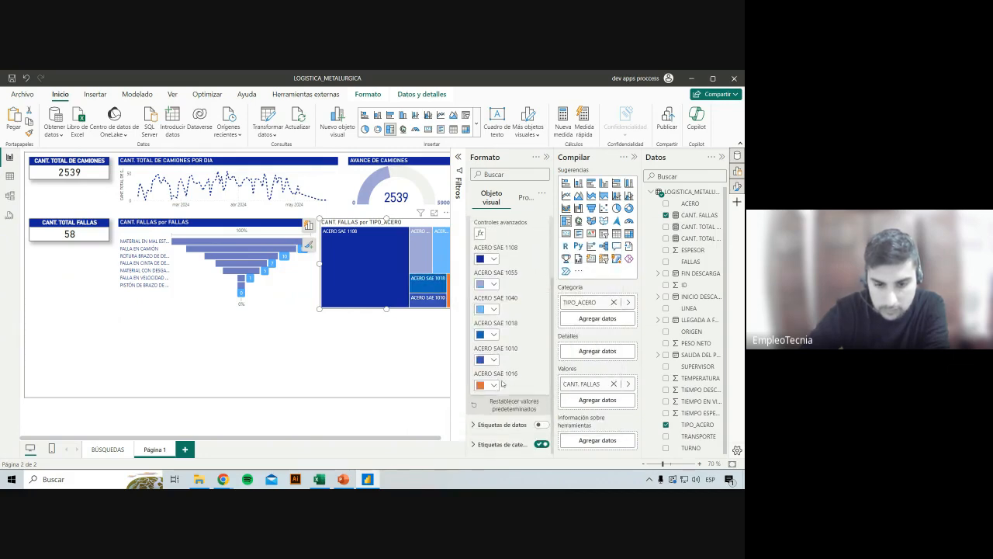
click(491, 360)
click(531, 287)
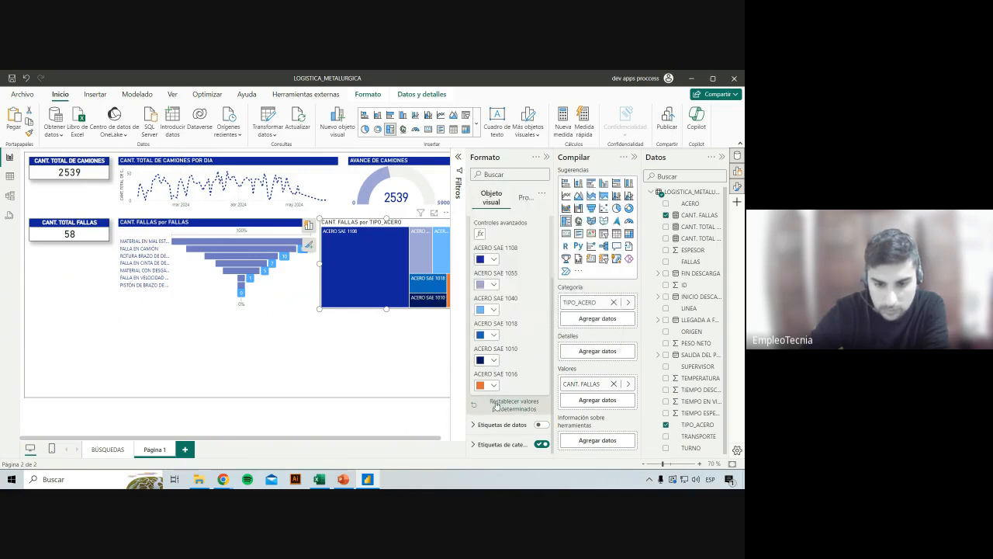
click(488, 385)
click(512, 259)
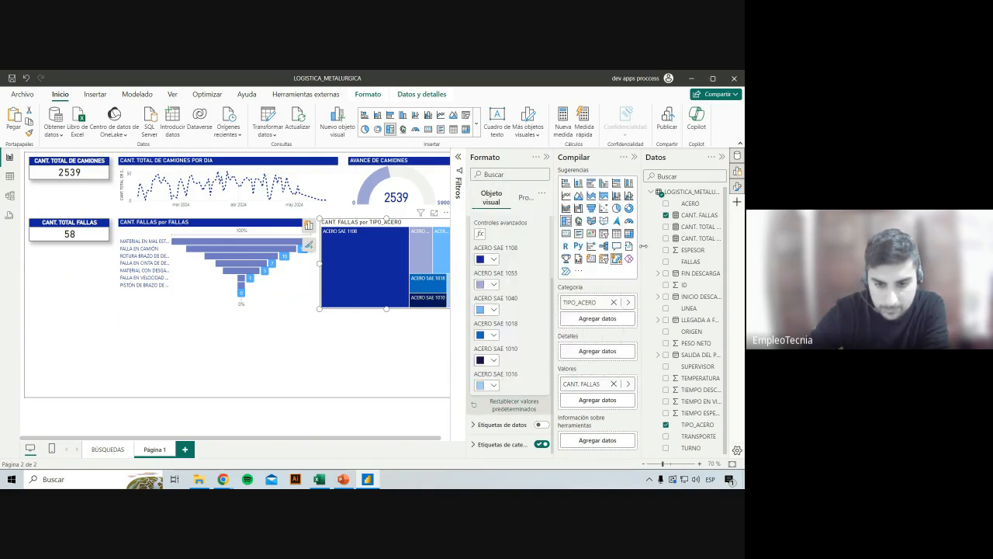
scroll(529, 282, up, 3)
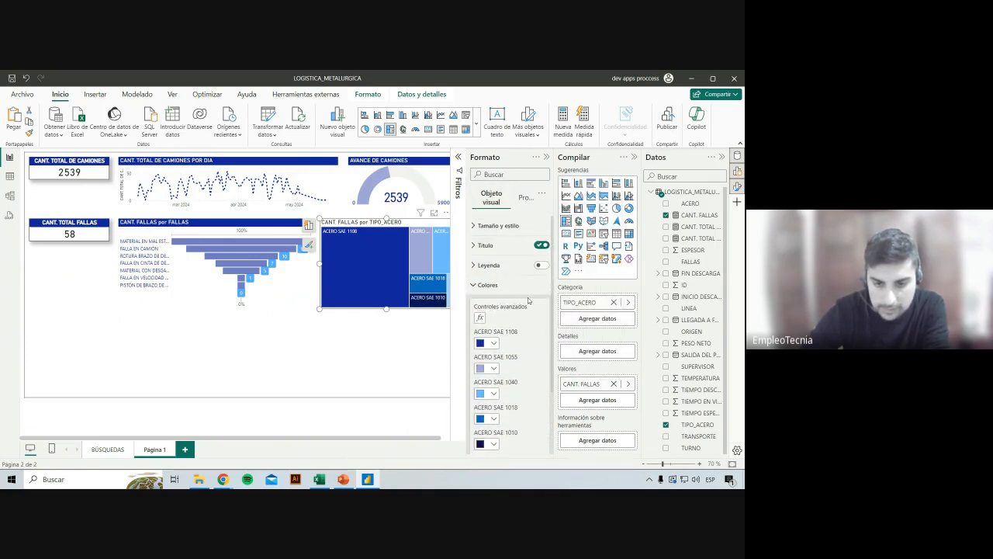
click(520, 287)
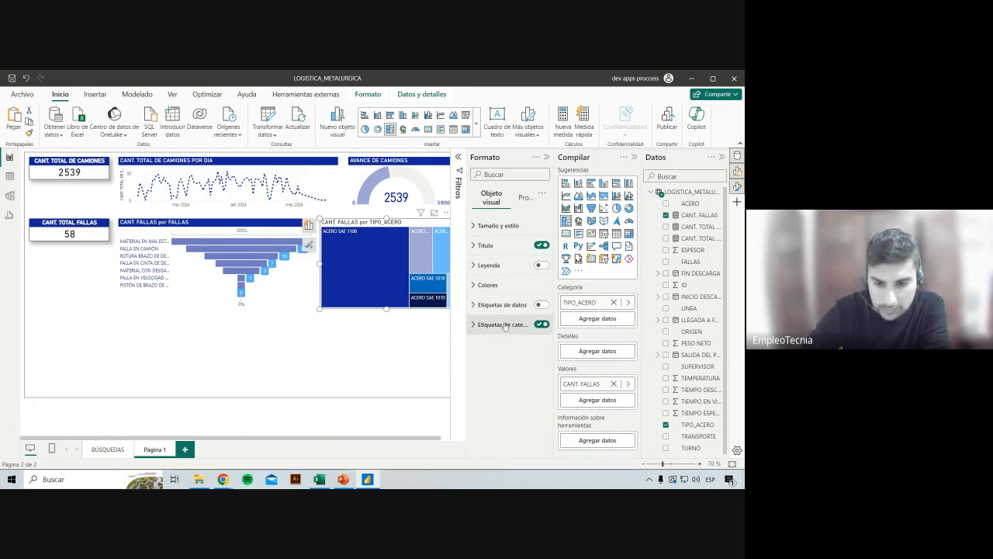
Reduce the font size of the treemap's category labels to 8.
click(502, 324)
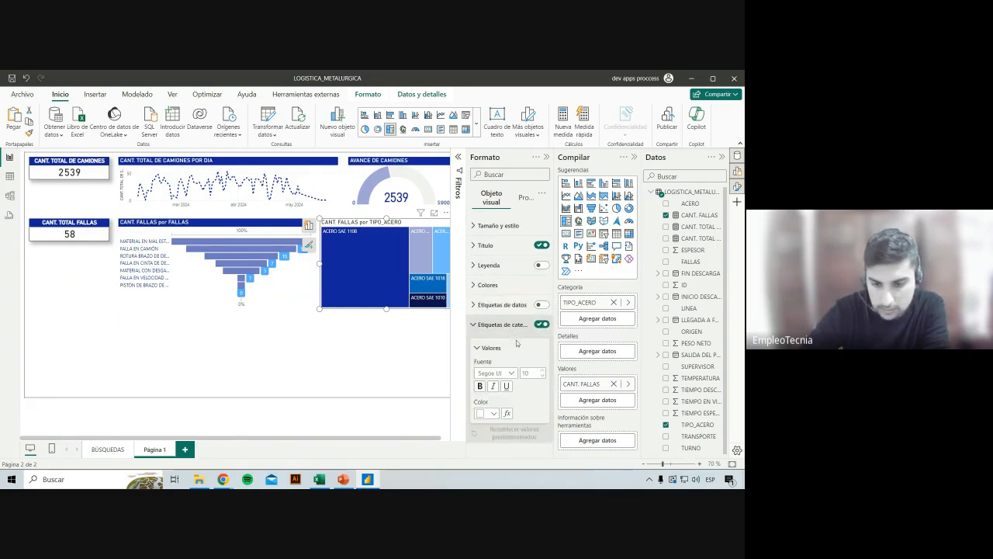
click(543, 377)
click(542, 377)
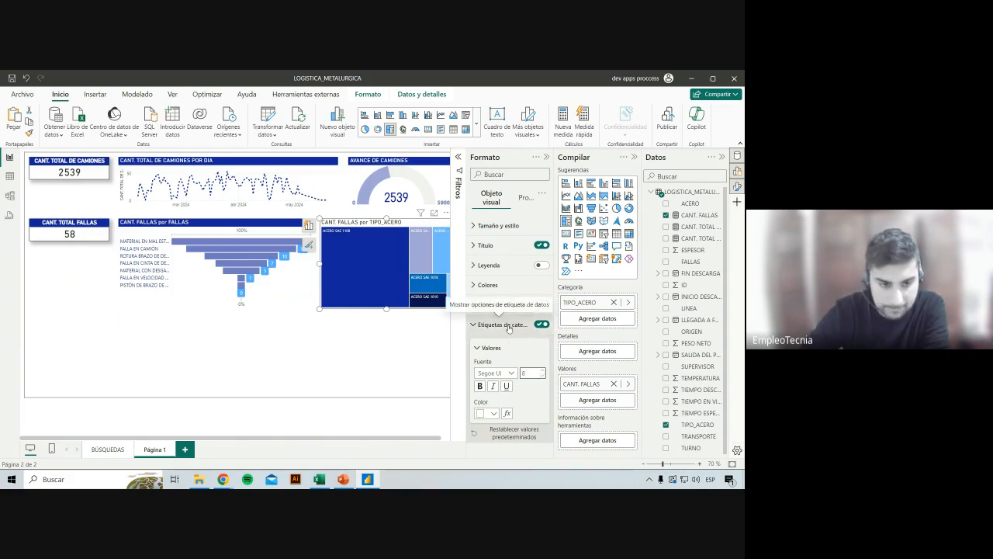
click(308, 292)
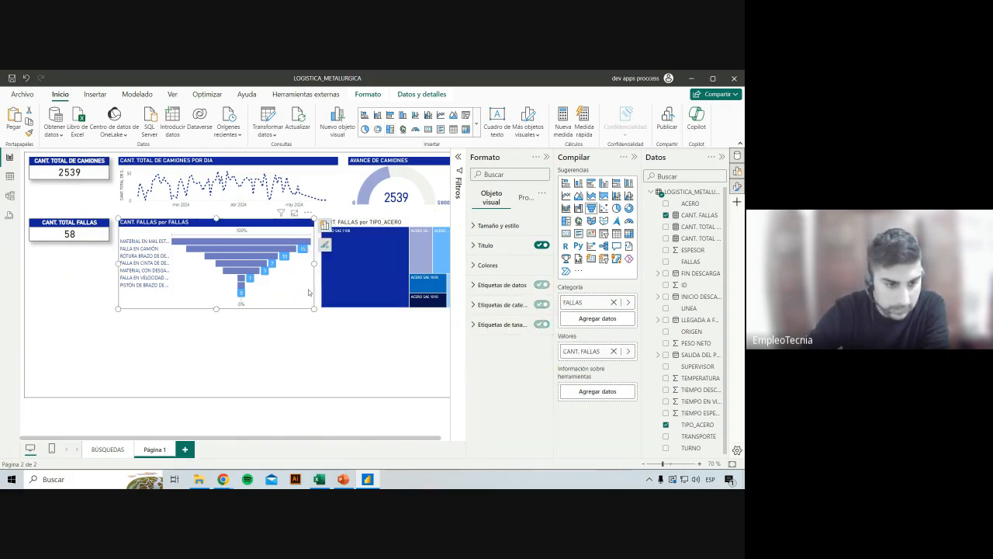
Reduce the font size of the faults funnel's category labels and extend the funnel's left edge slightly outward.
click(503, 305)
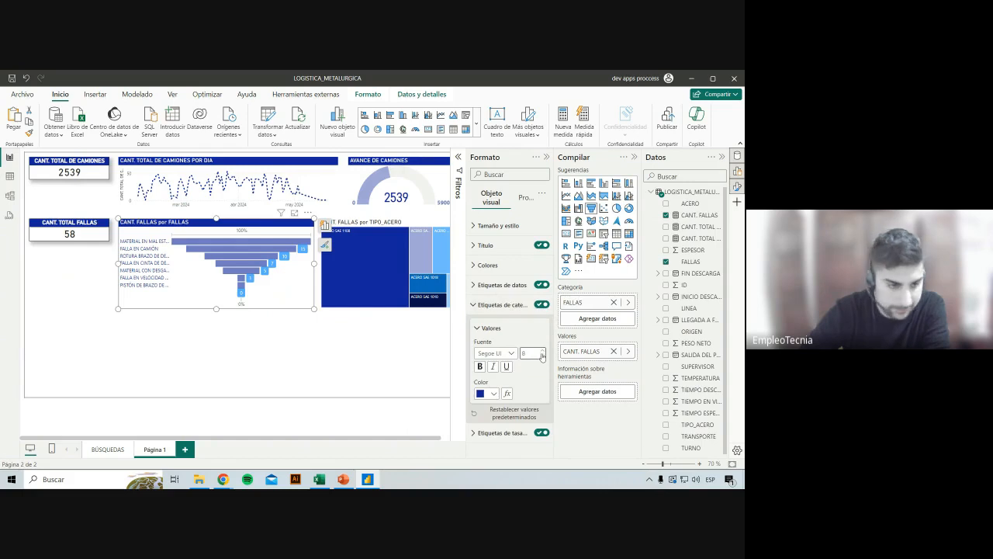
click(541, 354)
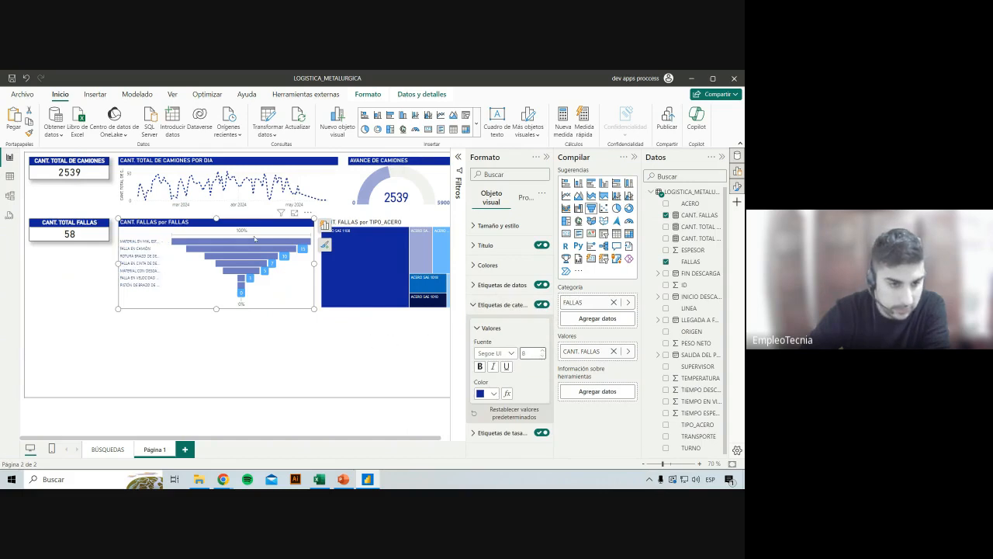
drag(117, 264, 114, 264)
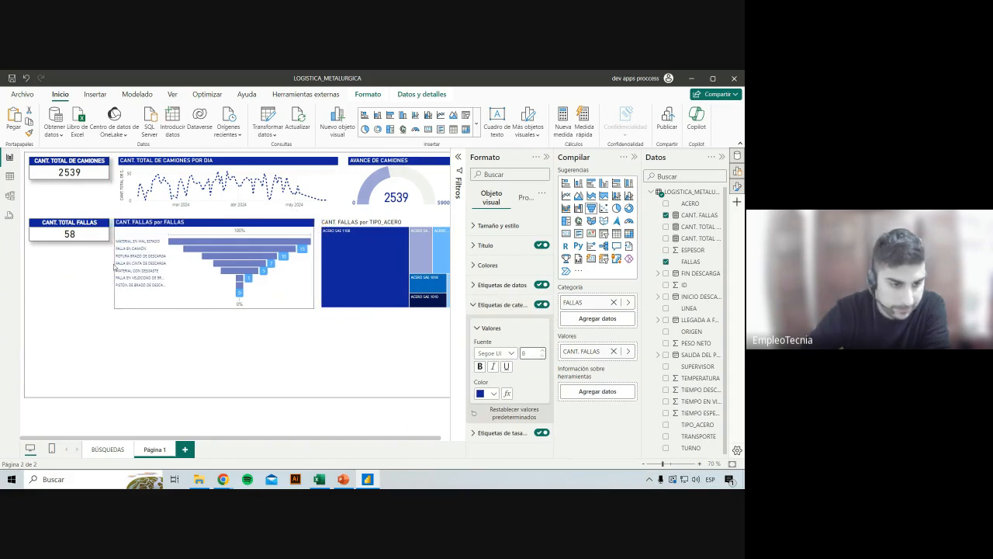
click(163, 339)
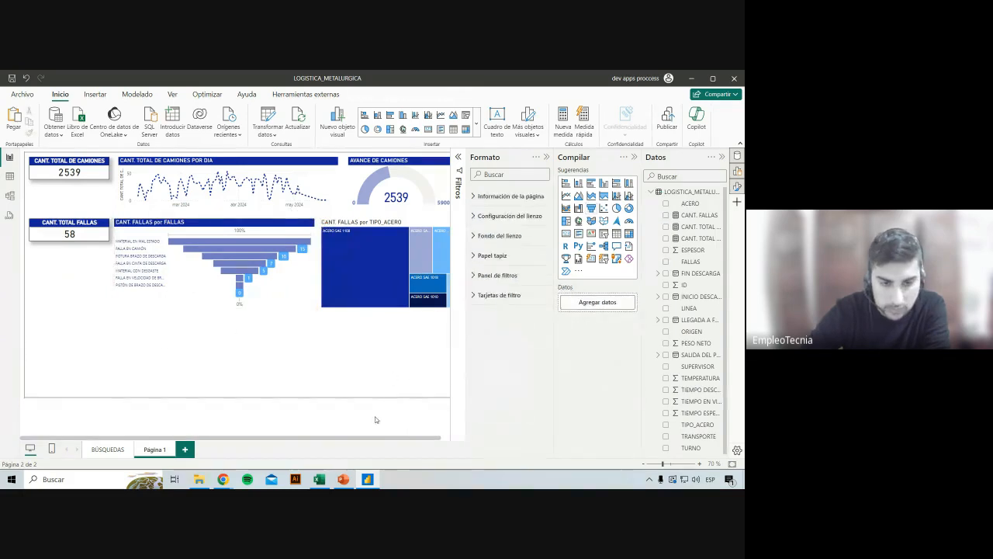
Give the treemap's title a dark blue background and white text to match the other visuals.
drag(349, 439, 413, 439)
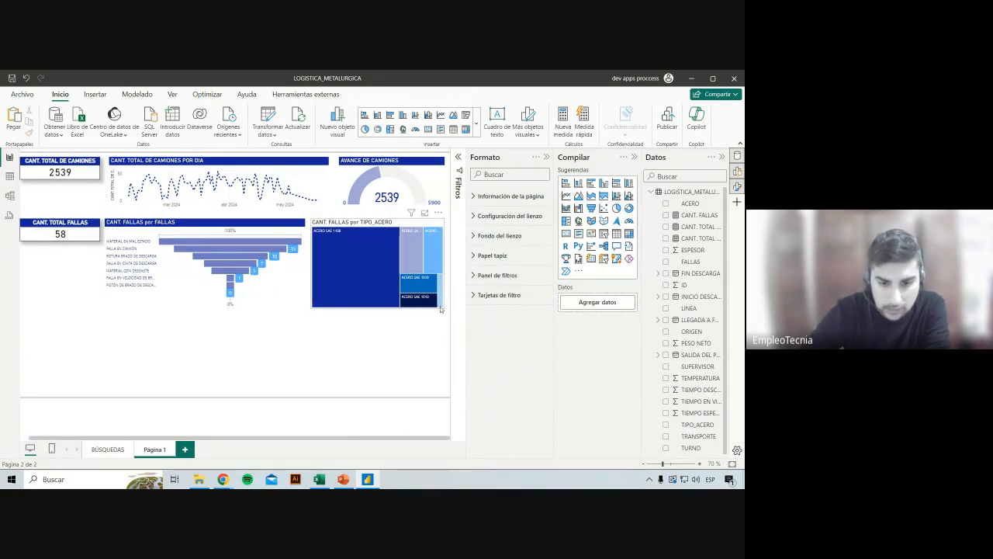
mouse_move(385, 261)
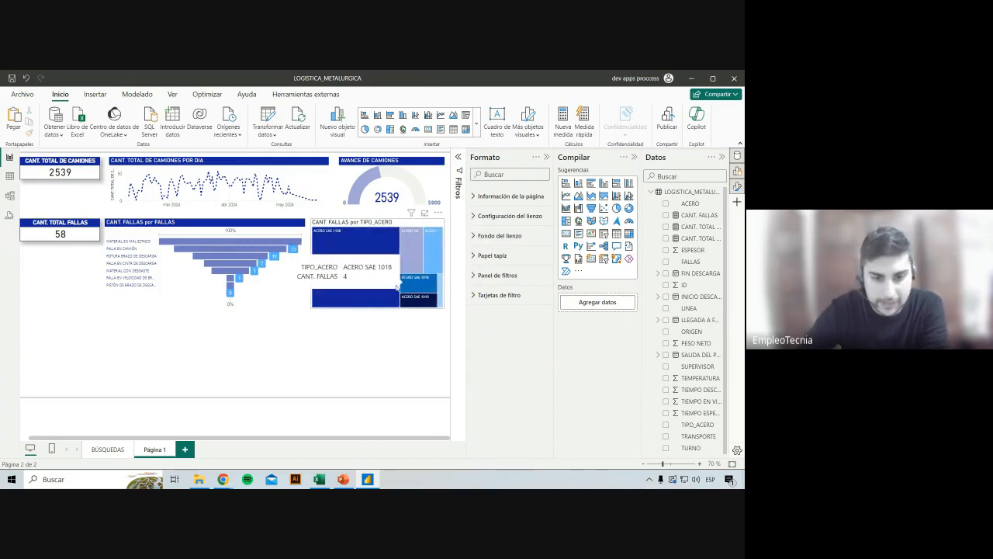
click(379, 226)
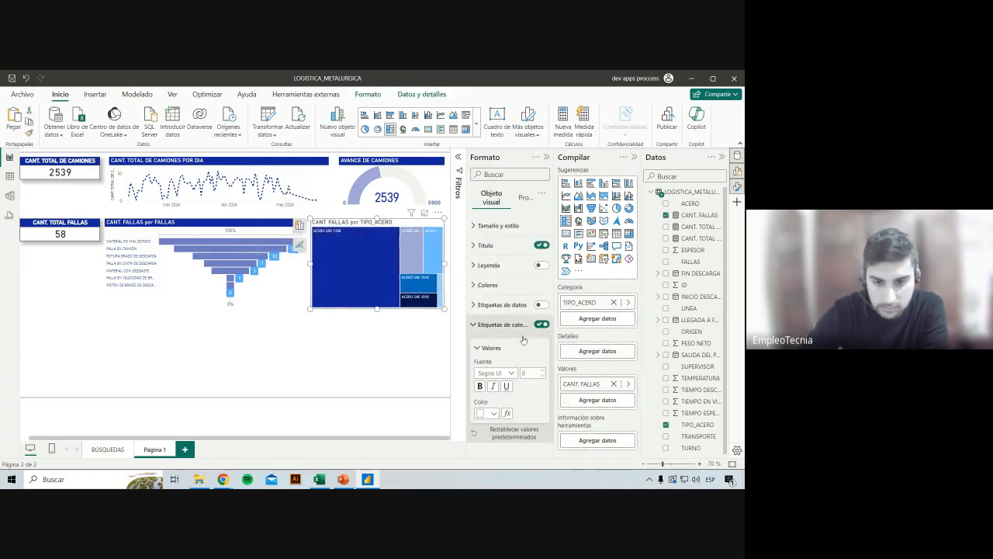
click(479, 411)
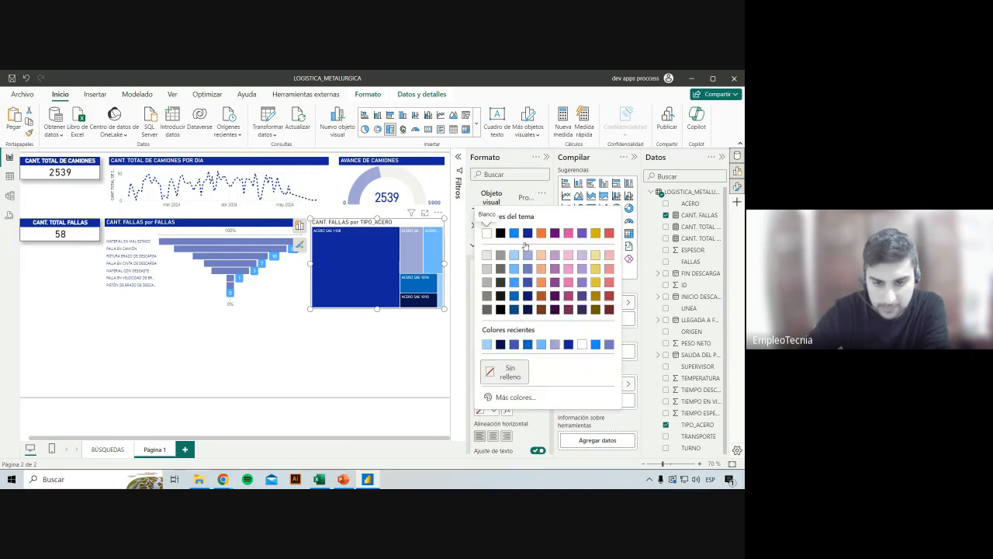
click(491, 357)
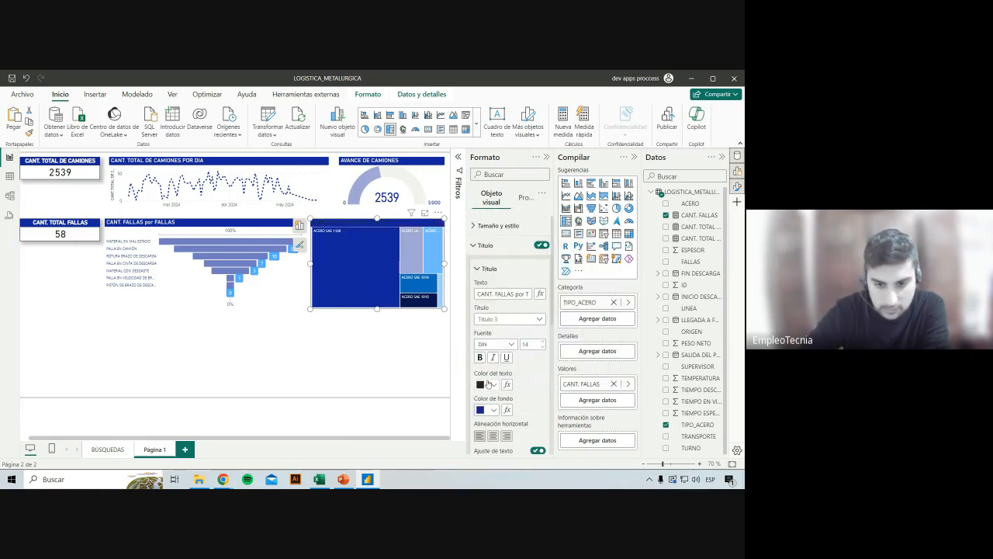
click(488, 383)
click(482, 231)
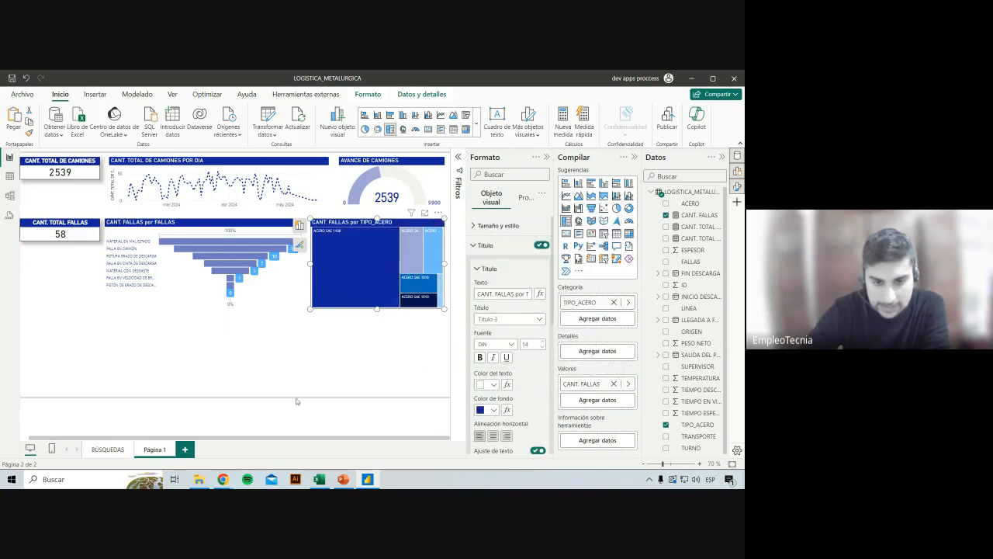
click(373, 368)
Examine the treemap's fault counts by steel type in focus mode and return to the report page.
mouse_move(344, 236)
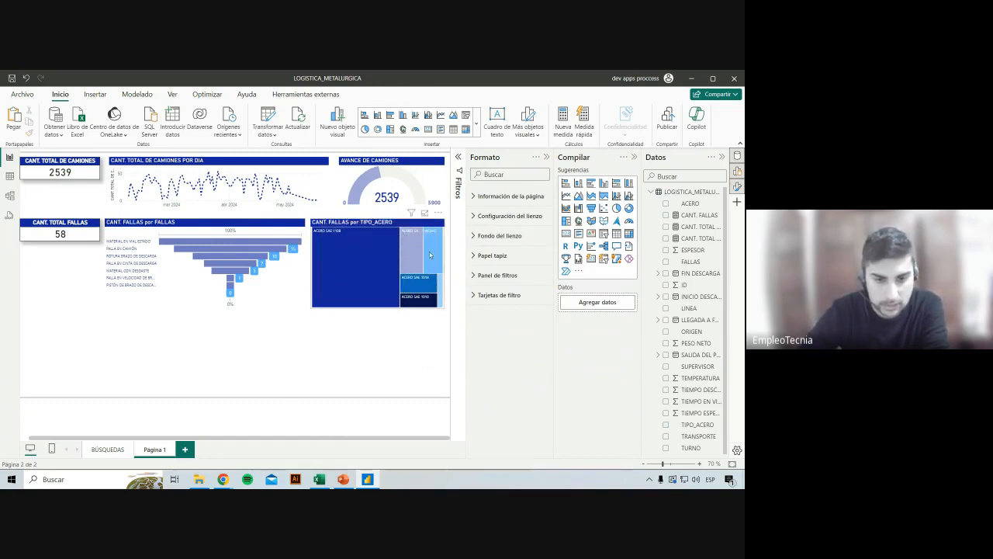
mouse_move(419, 254)
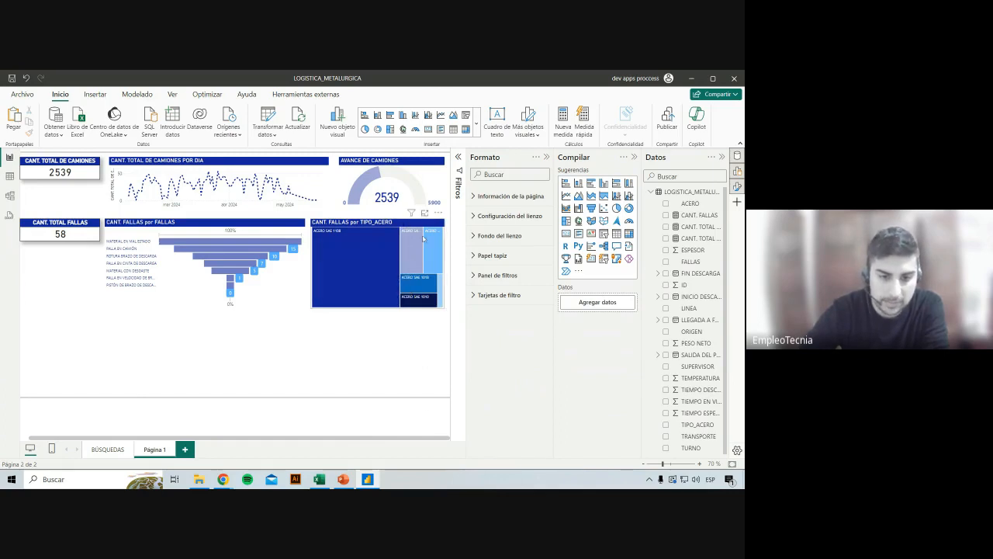
click(441, 300)
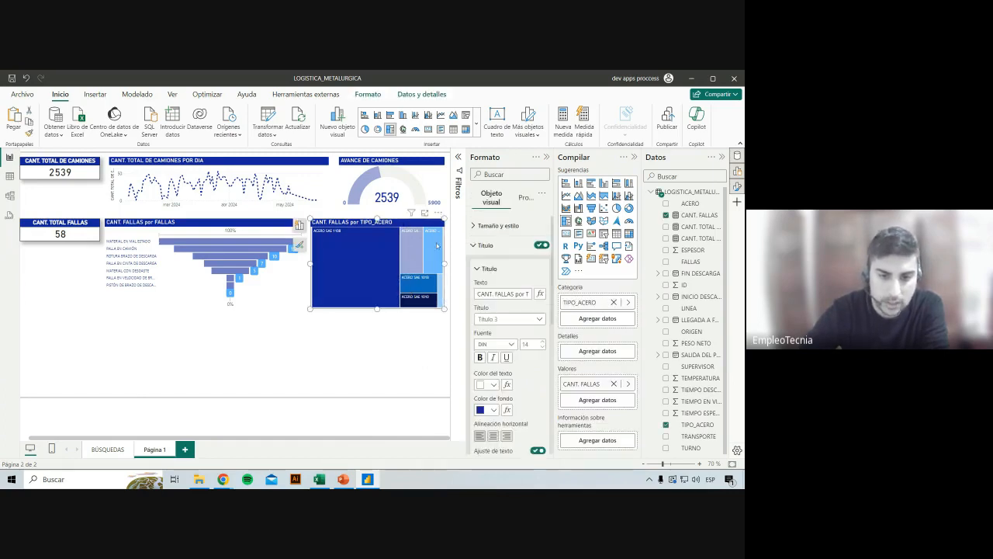
click(425, 214)
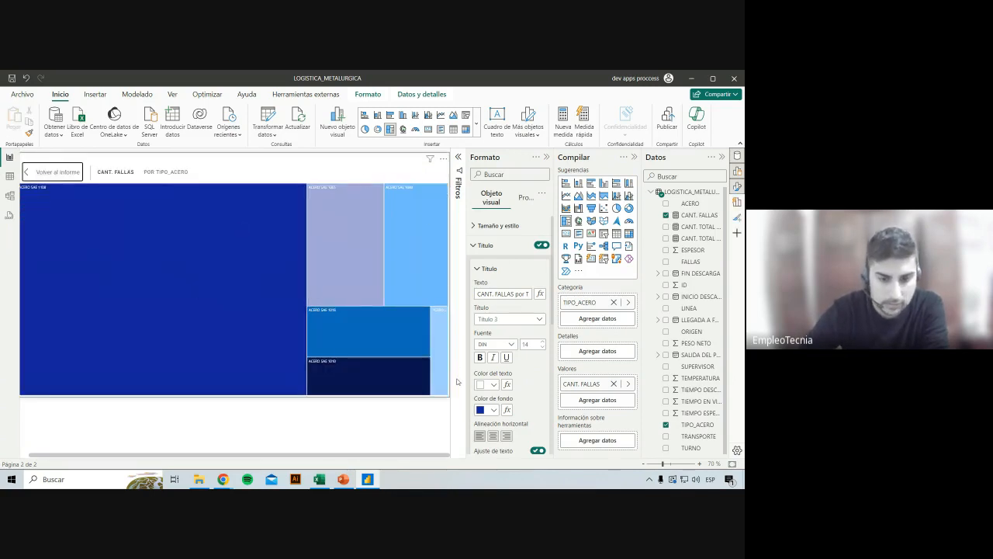
mouse_move(240, 225)
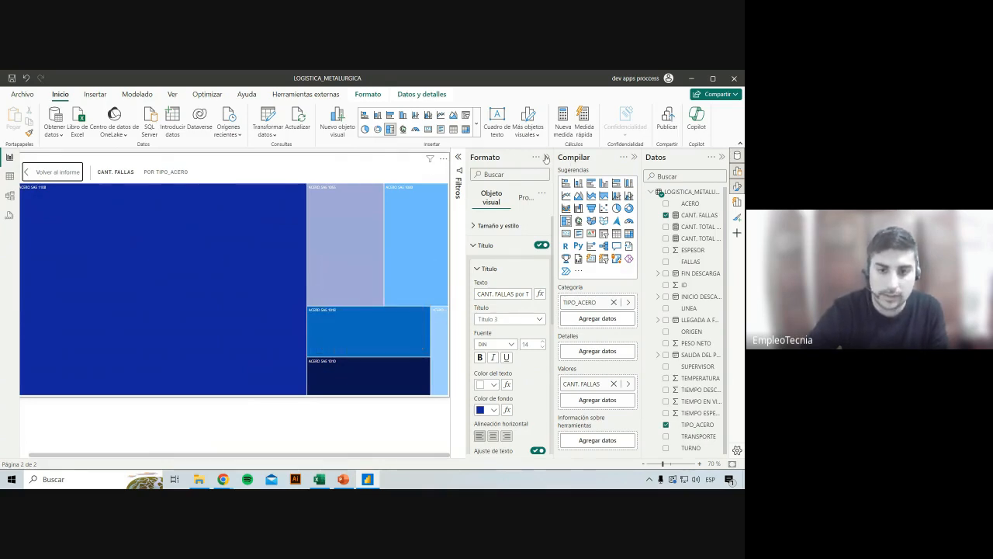
click(547, 158)
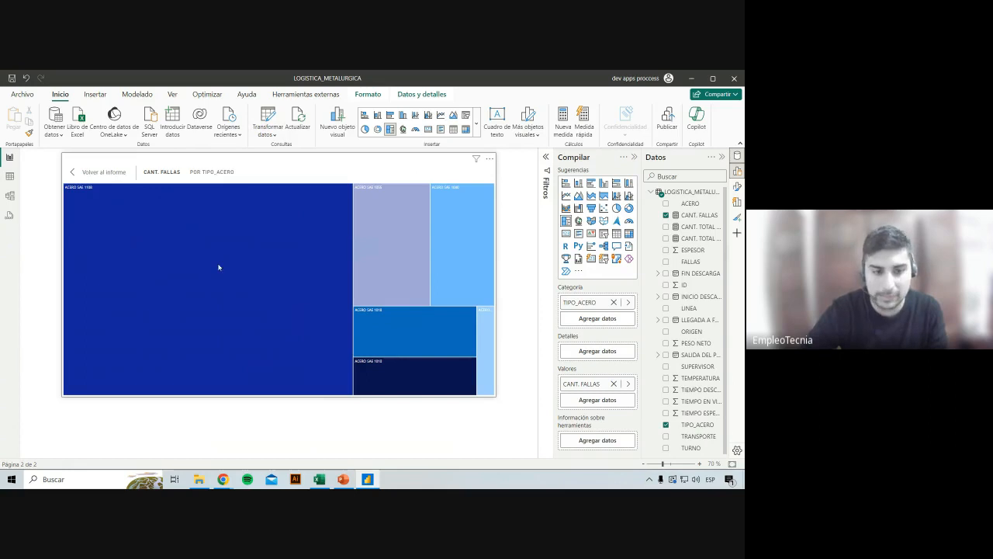
mouse_move(216, 268)
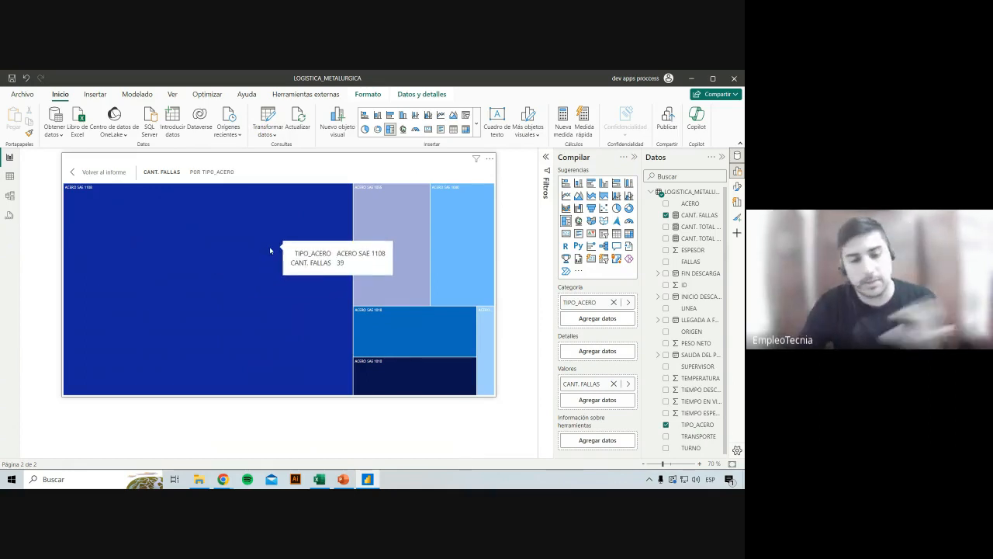
click(75, 172)
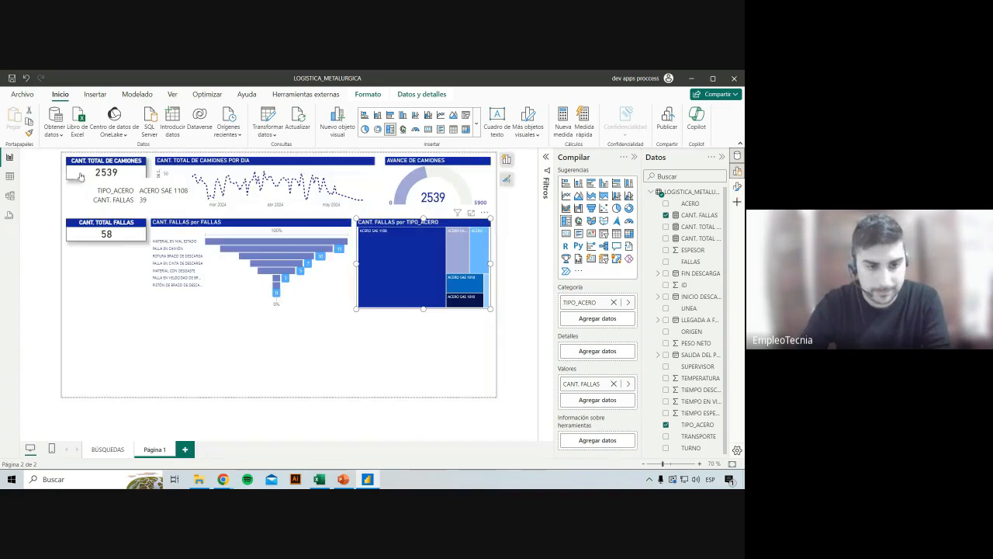
Duplicate the CANT. TOTAL FALLAS card and place the copy beneath the original, just below the funnel's row.
click(380, 364)
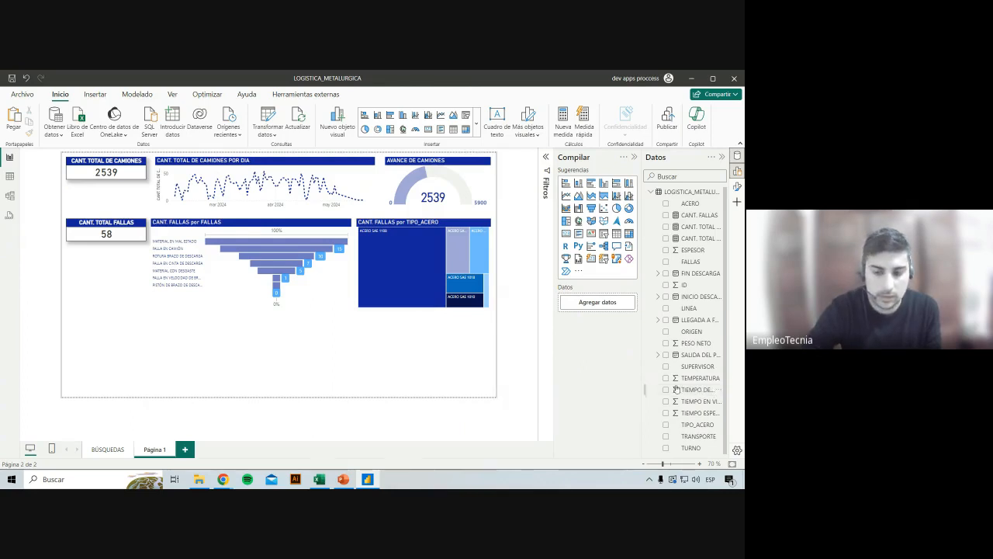
click(140, 223)
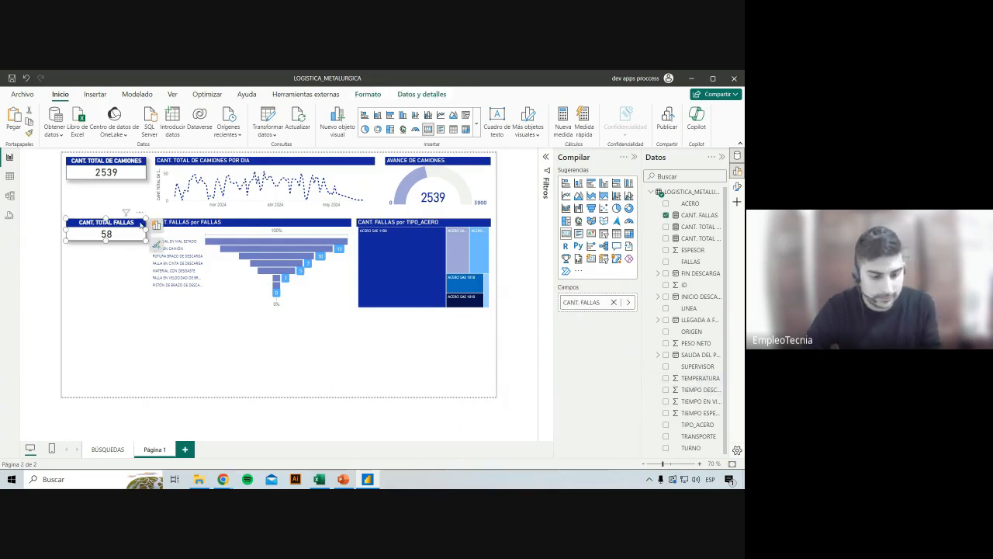
key(ctrl+c)
key(ctrl+v)
drag(123, 264, 128, 314)
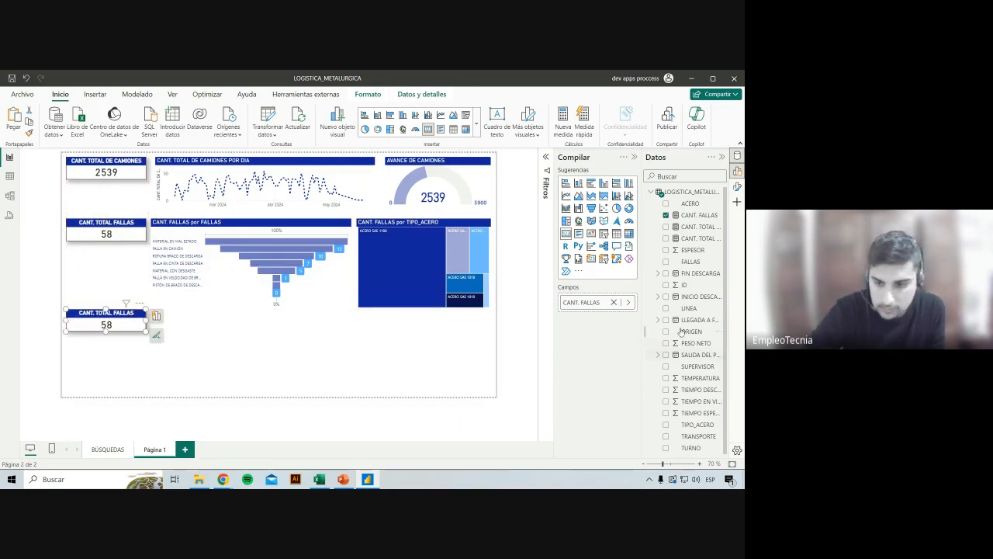
Replace the copied card's field with TIEMPO EN VIAJE aggregated as an average, and show the card's formatting options.
click(614, 302)
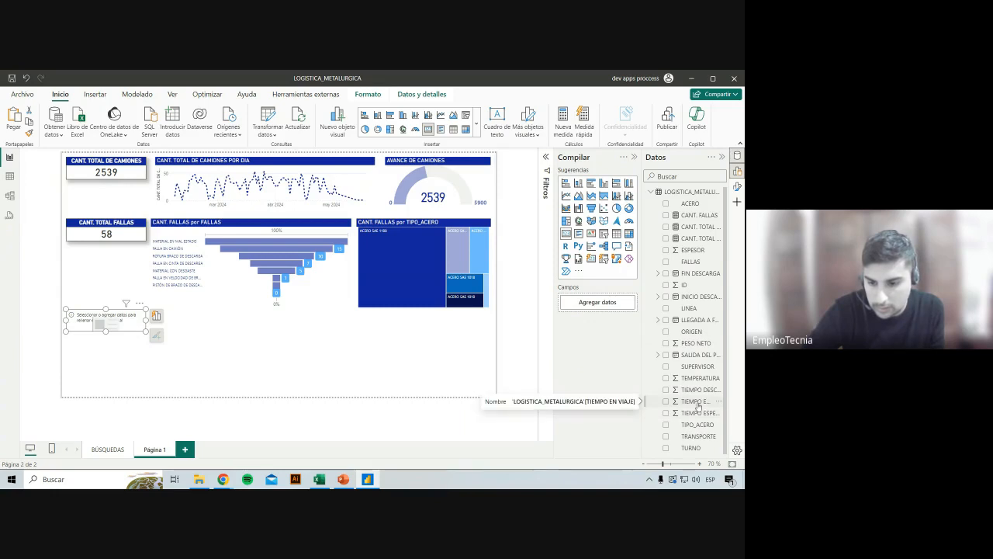
drag(698, 404, 594, 302)
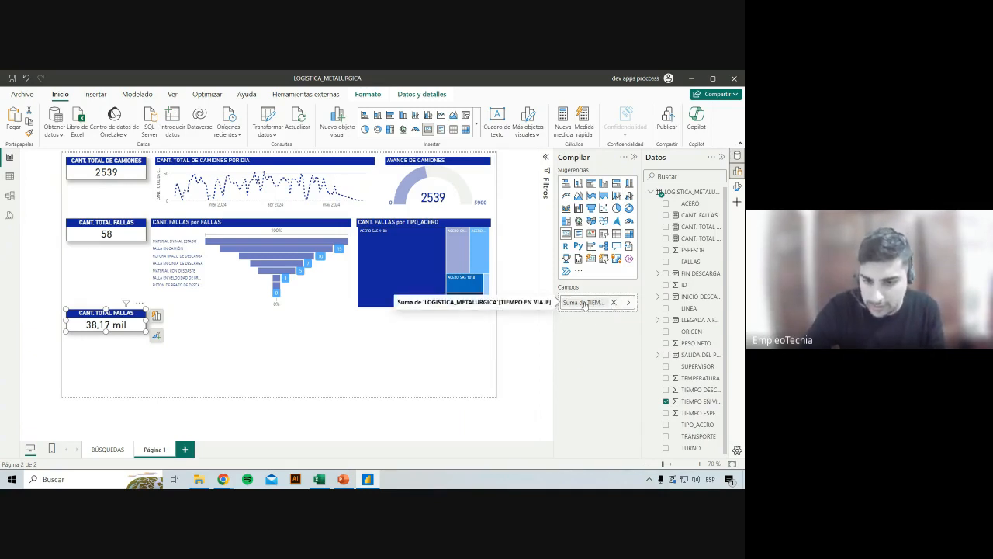
right_click(585, 303)
click(634, 339)
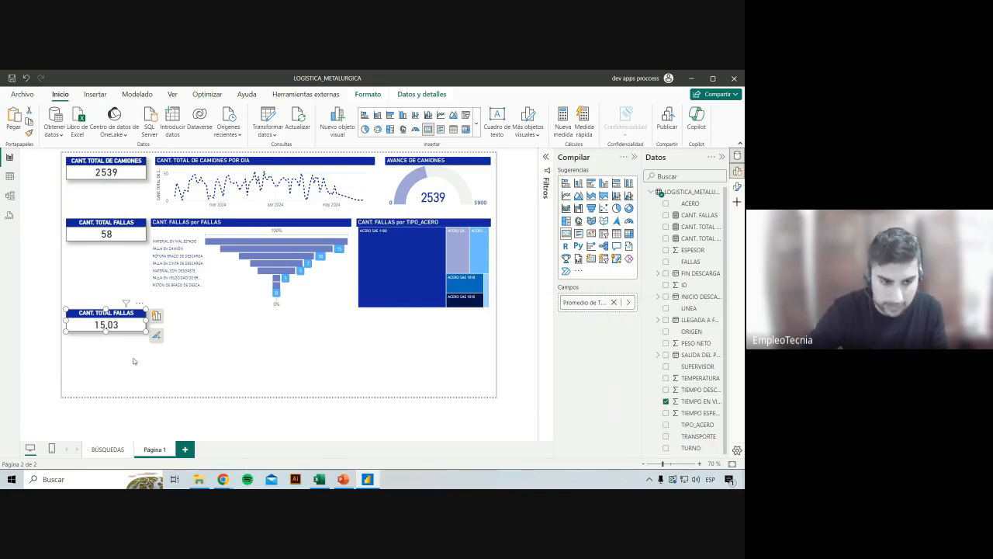
click(737, 194)
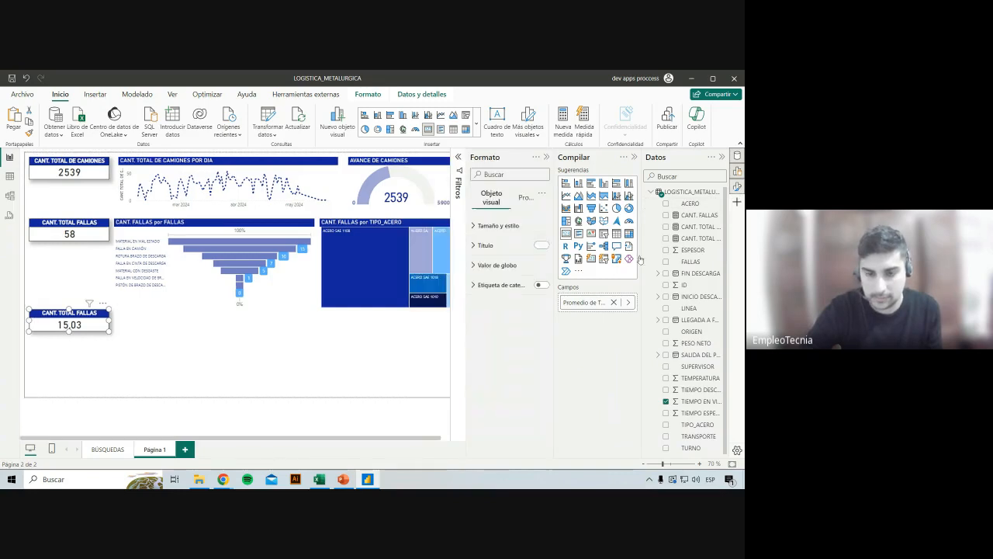
Switch to the Google Meet window, choose to remain in the call, and return to Power BI.
click(163, 446)
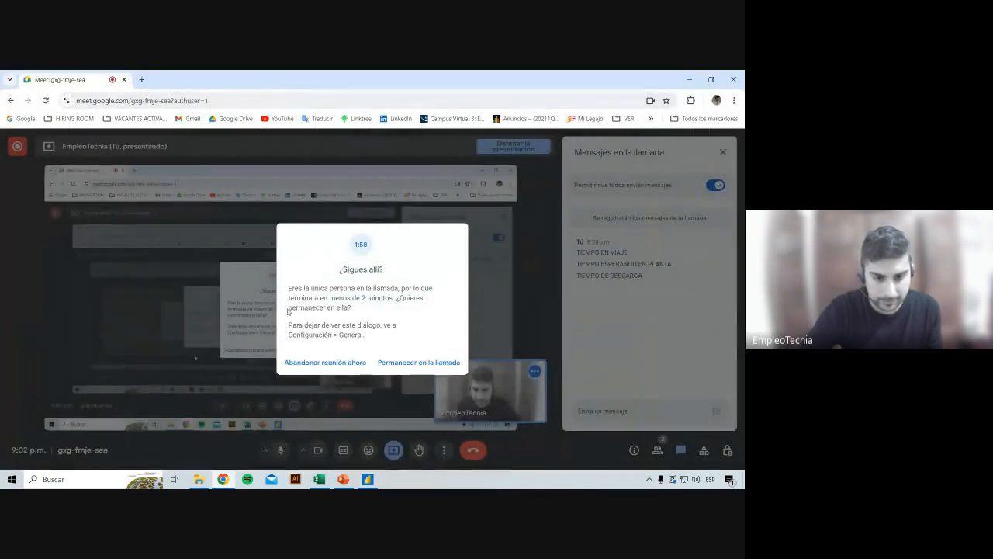
click(412, 363)
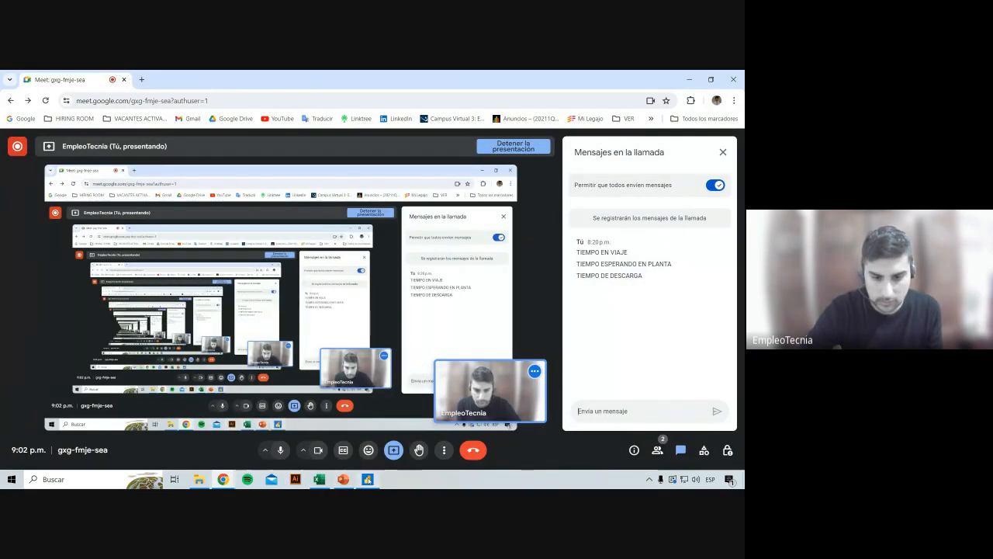
key(alt+Tab)
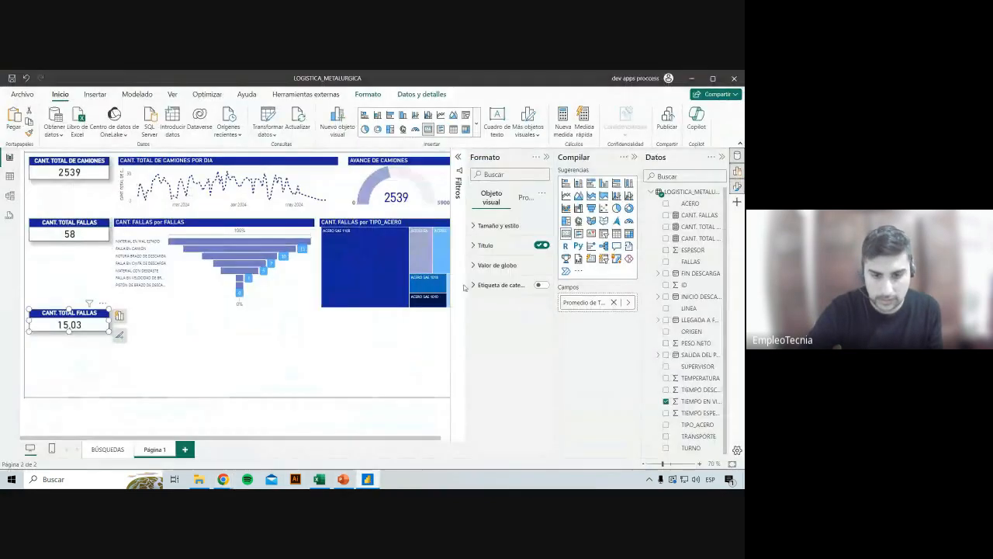
click(508, 225)
click(508, 226)
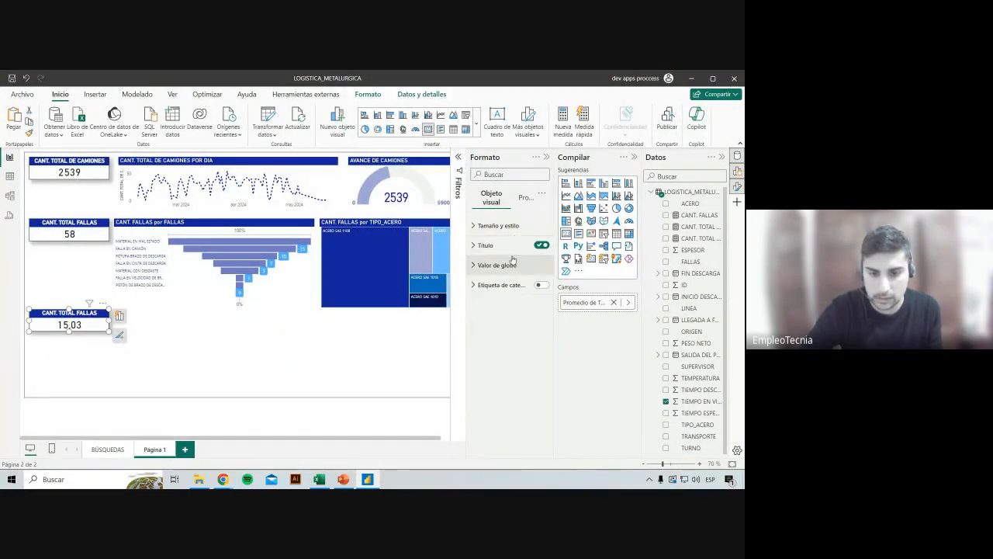
click(506, 248)
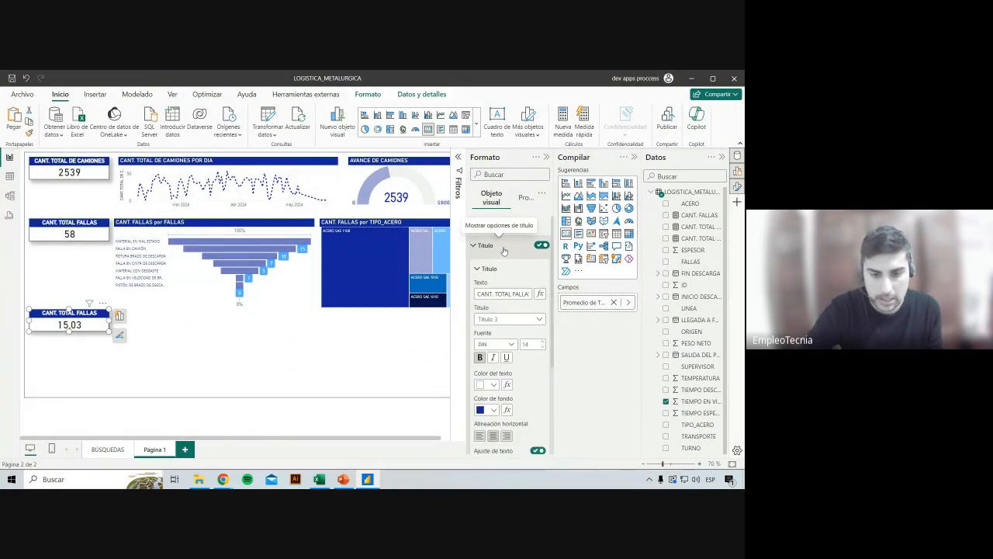
click(504, 248)
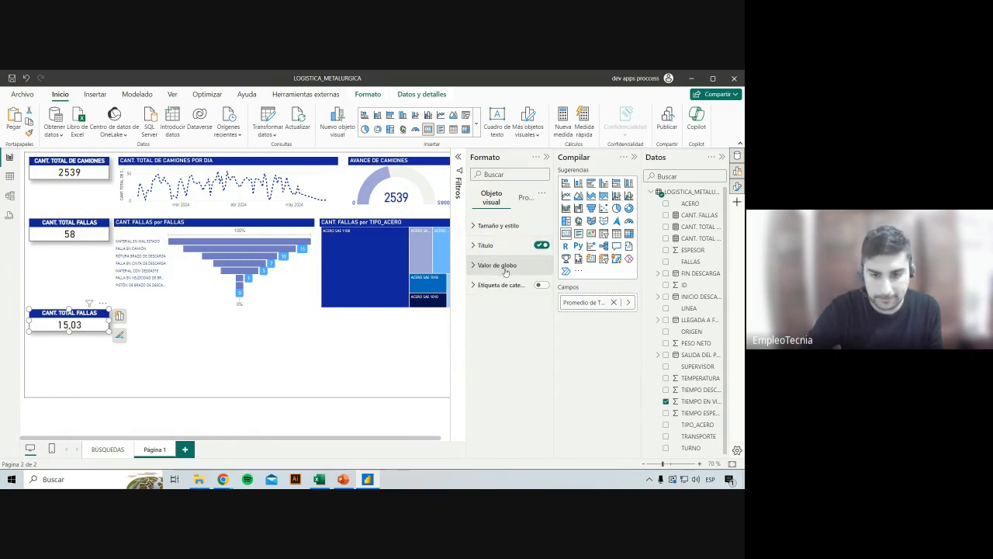
click(503, 265)
click(505, 265)
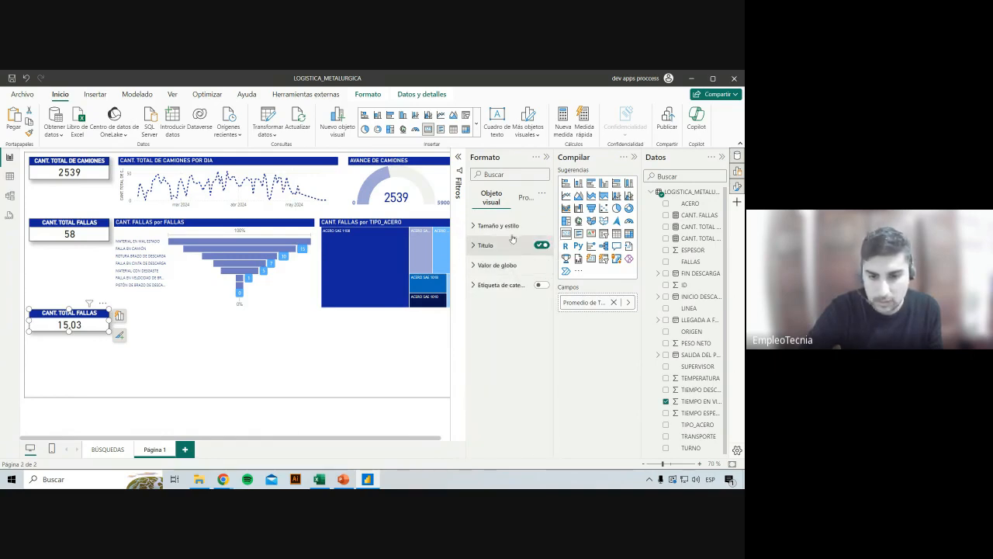
click(500, 226)
click(499, 225)
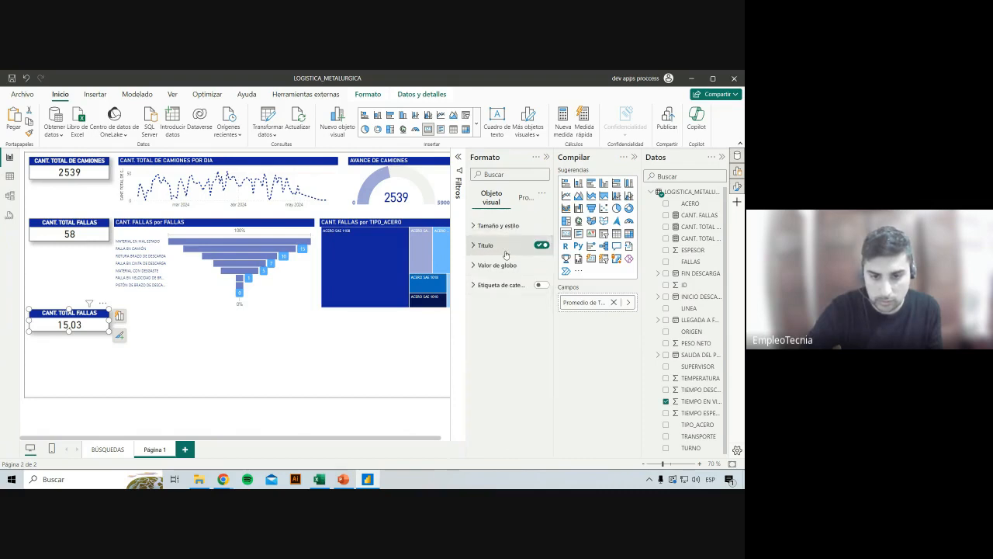
Change the title text of the average travel time card to PROM. TIEMPO VIAJE.
click(486, 246)
triple_click(479, 292)
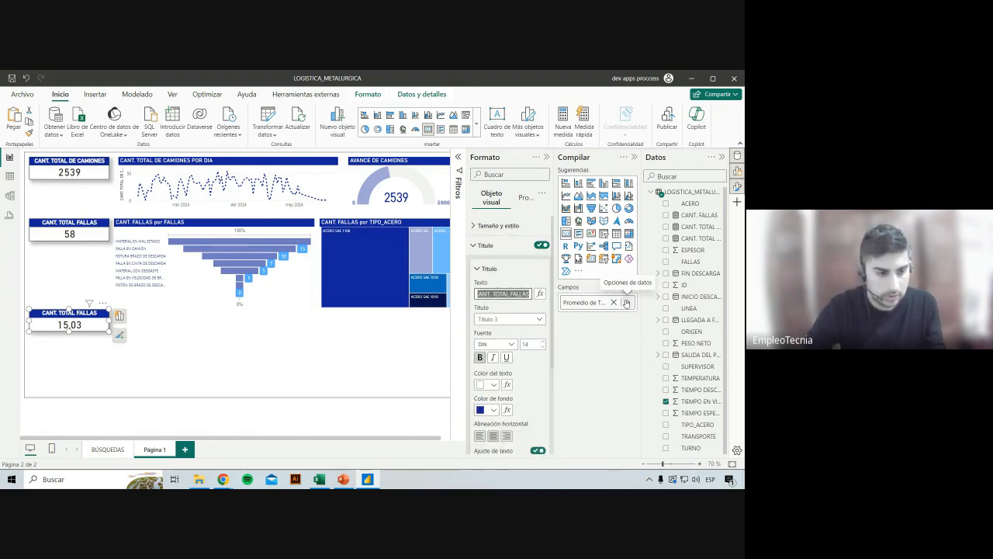
text(F)
text(RIM.)
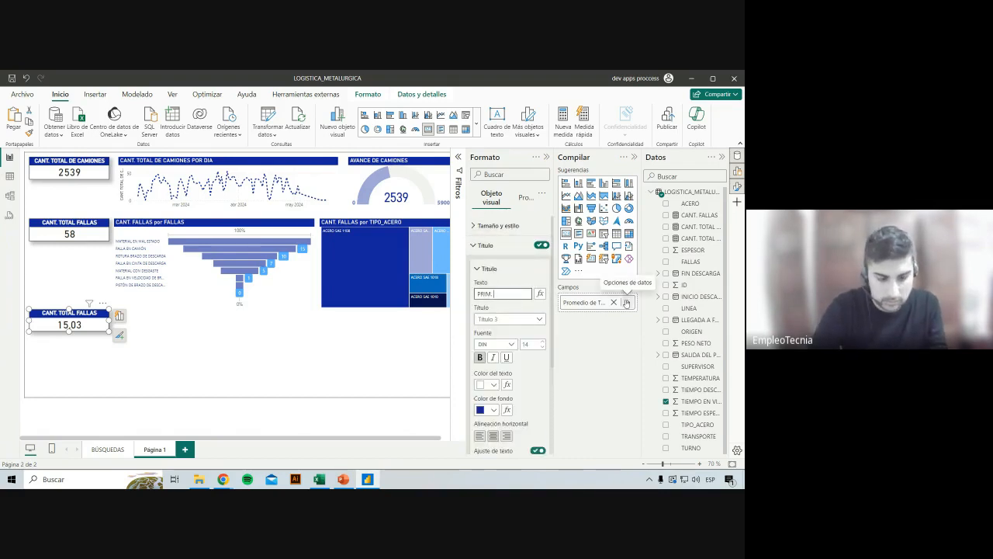
key(BackSpace)
key(BackSpace)
key(BackSpace)
key(BackSpace)
text(OM. )
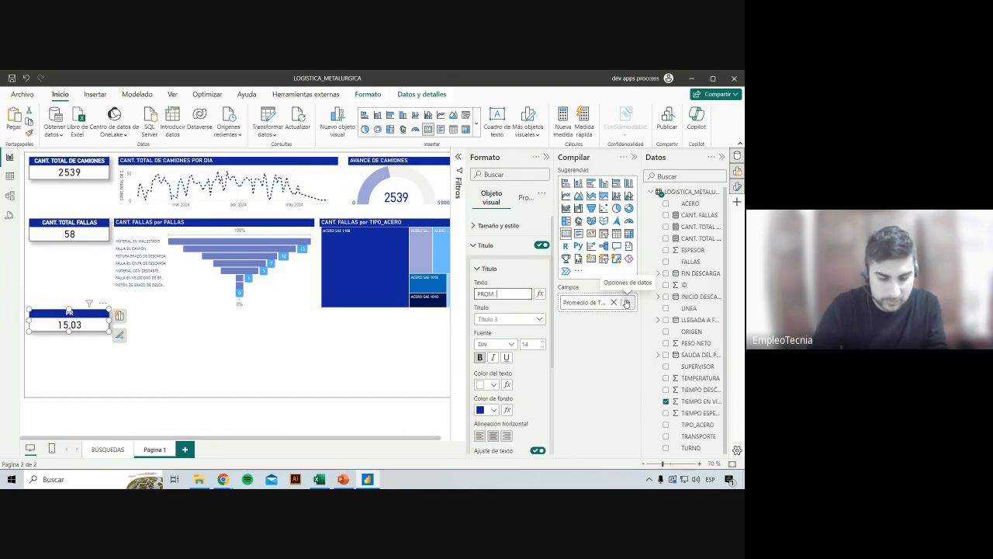
text(TIEMPO VIAJE)
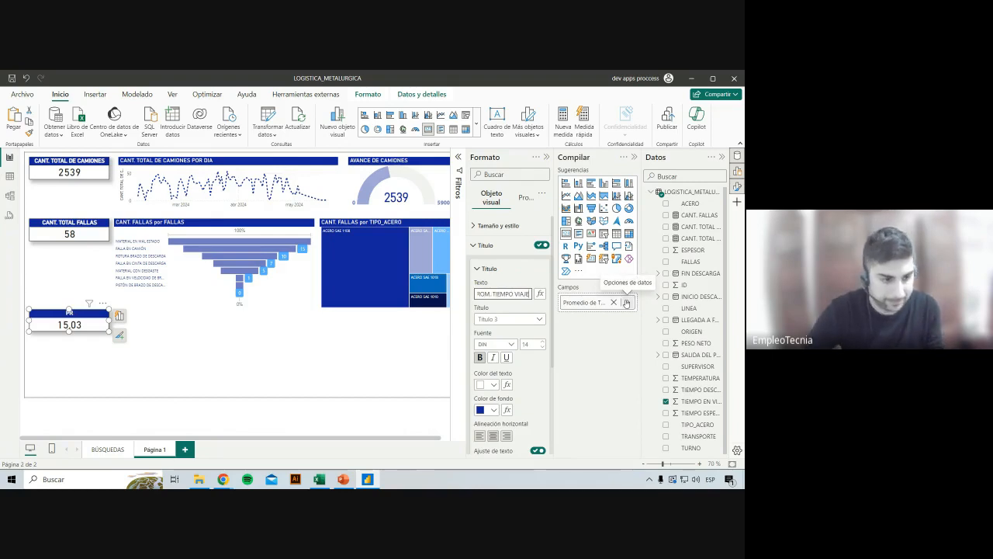
click(277, 337)
Duplicate the PROM. TIEMPO VIAJE card directly beneath itself and replace the copy's field with TIEMPO ESPERA aggregated as an average.
click(97, 322)
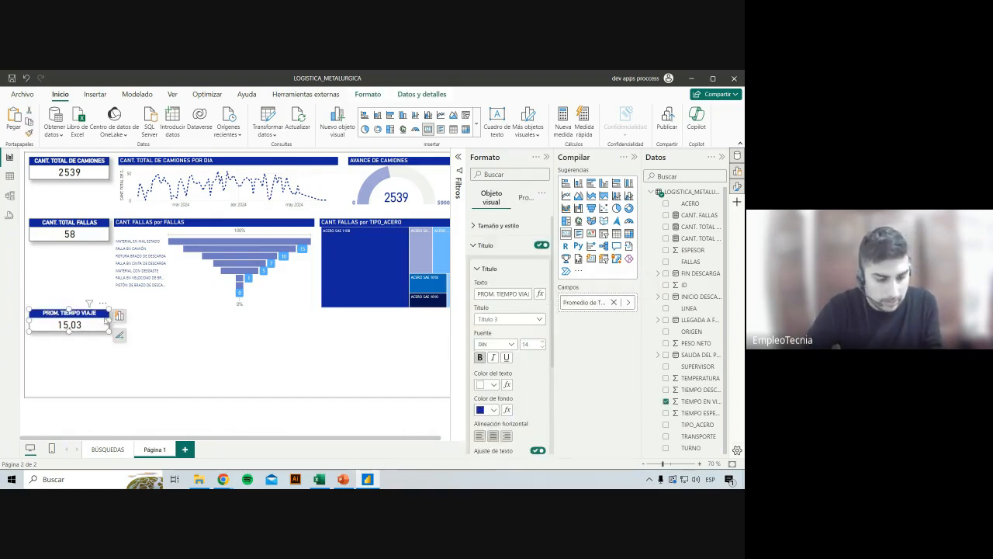
drag(105, 318, 104, 346)
click(666, 401)
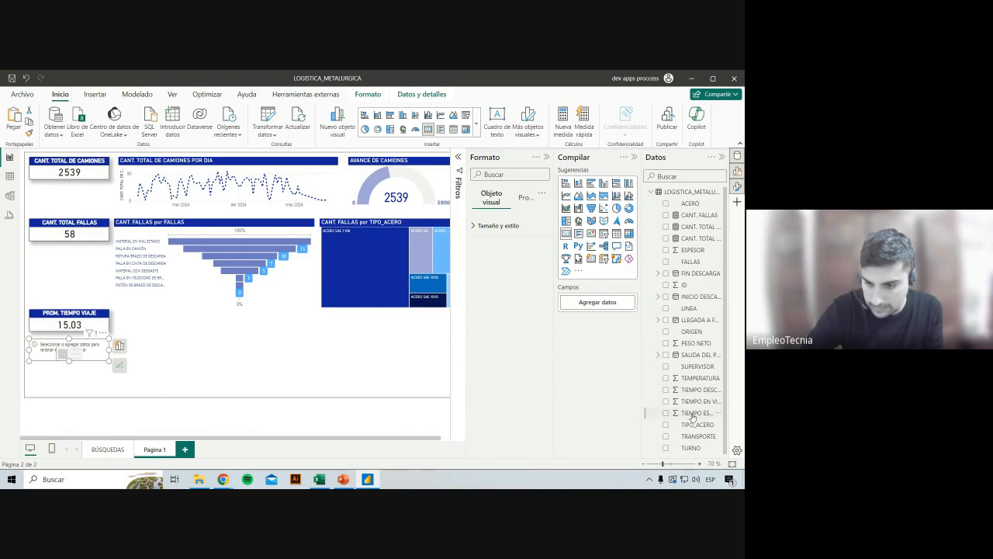
drag(695, 413, 596, 310)
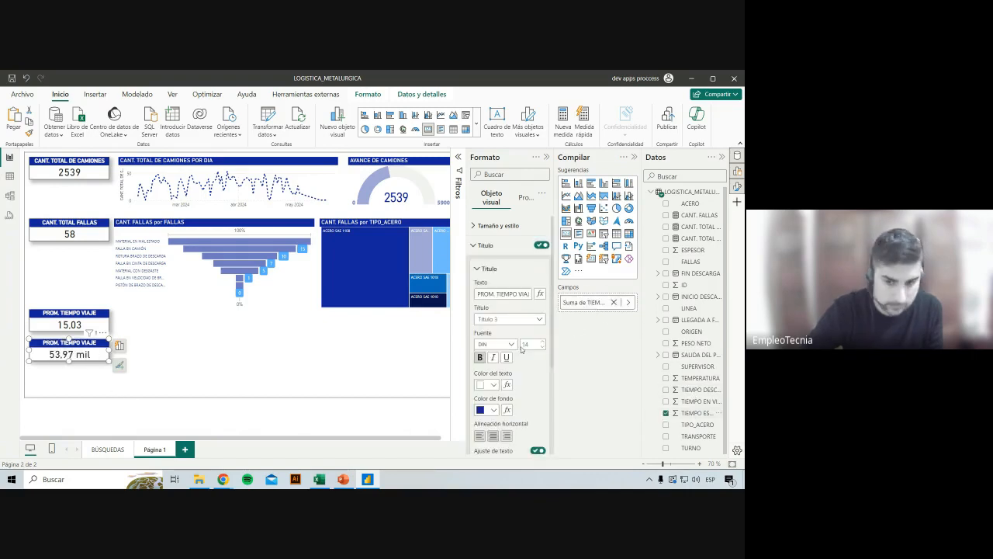
right_click(588, 308)
click(634, 340)
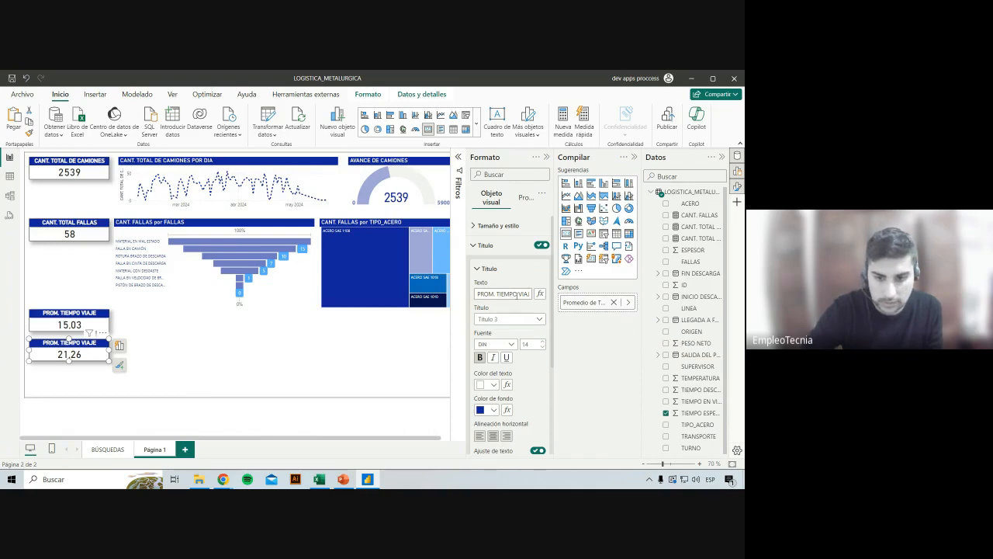
Change the title of the average waiting time card to PROM. TIEMPO ESPERA.
drag(521, 294, 563, 298)
text(ESPERA)
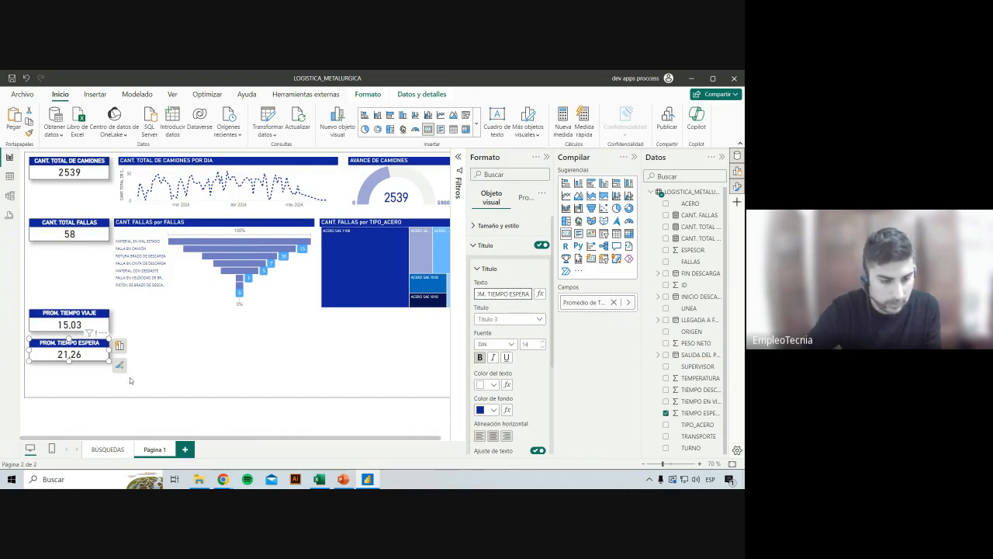
click(221, 330)
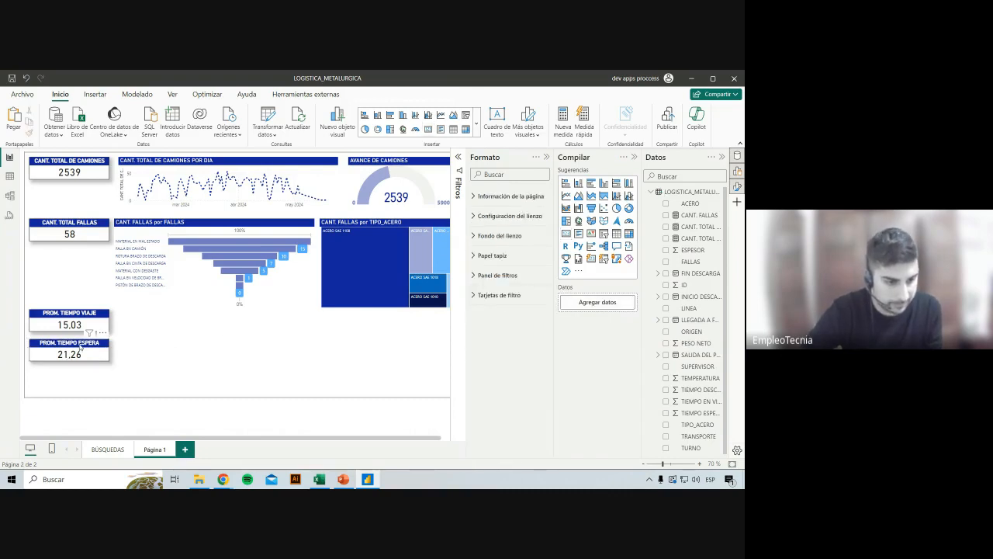
Duplicate the PROM. TIEMPO ESPERA card and place the copy directly beneath it at the foot of the page.
click(80, 348)
key(ctrl+c)
key(ctrl+v)
drag(81, 354, 84, 379)
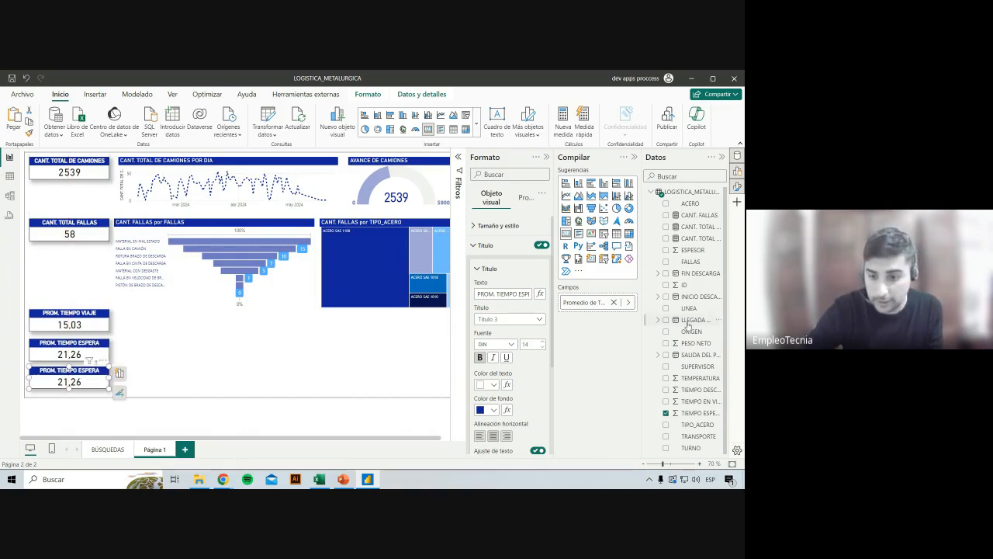
Replace the lowest card's field with TIEMPO DESCARGA and aggregate it as an average.
click(614, 302)
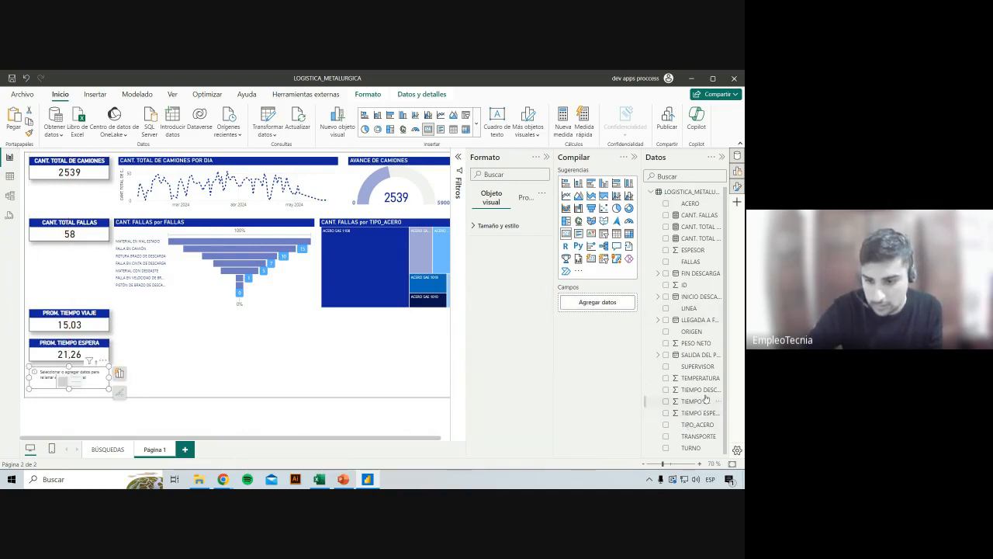
drag(697, 390, 604, 306)
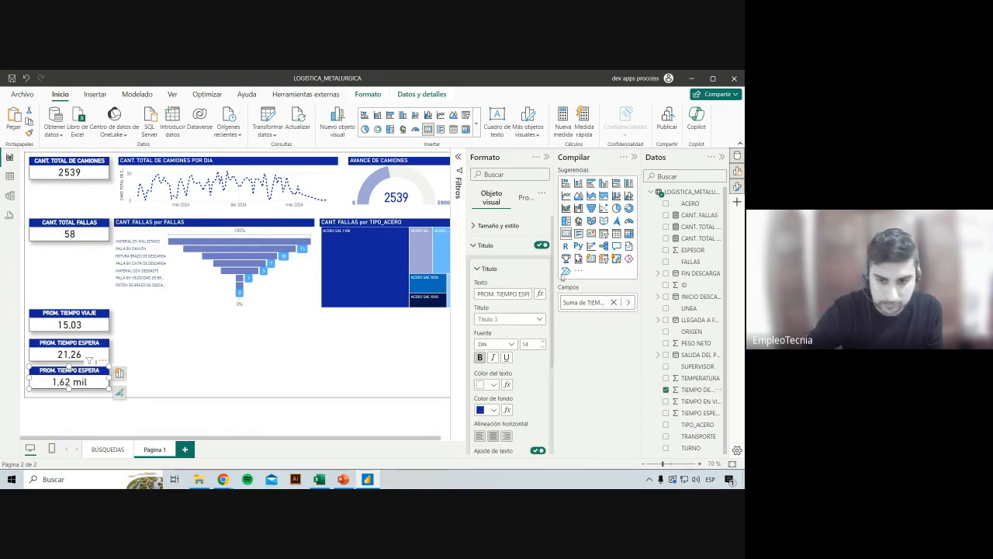
click(590, 301)
click(628, 350)
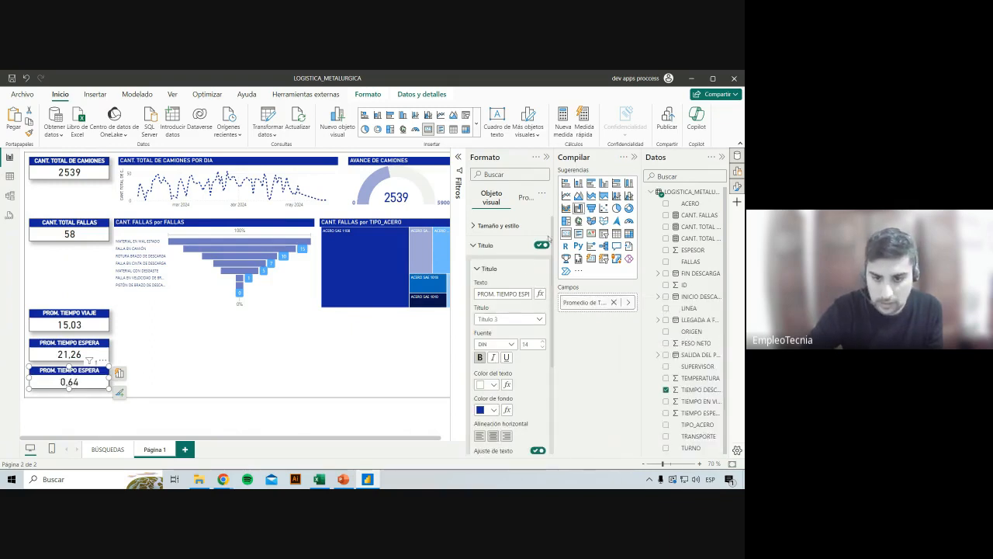
Change the title of the average unloading time card to PROM. TIEMPO DESCARGA.
double_click(523, 293)
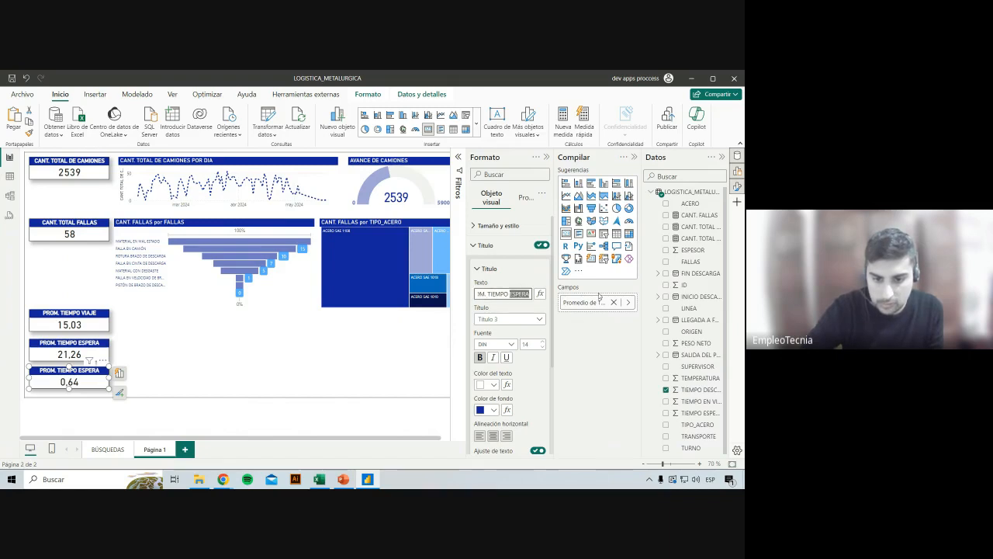
text(DESCARGA)
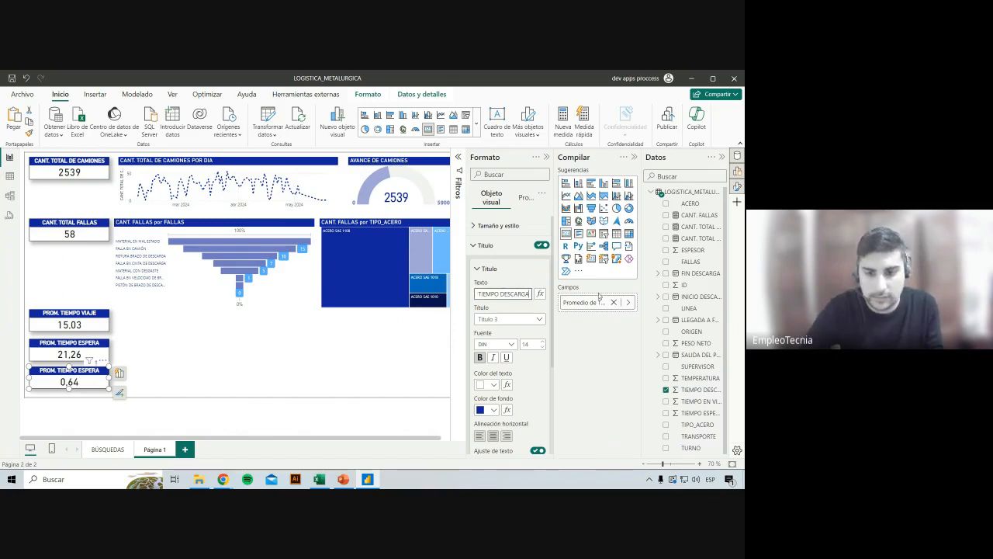
click(526, 248)
click(426, 350)
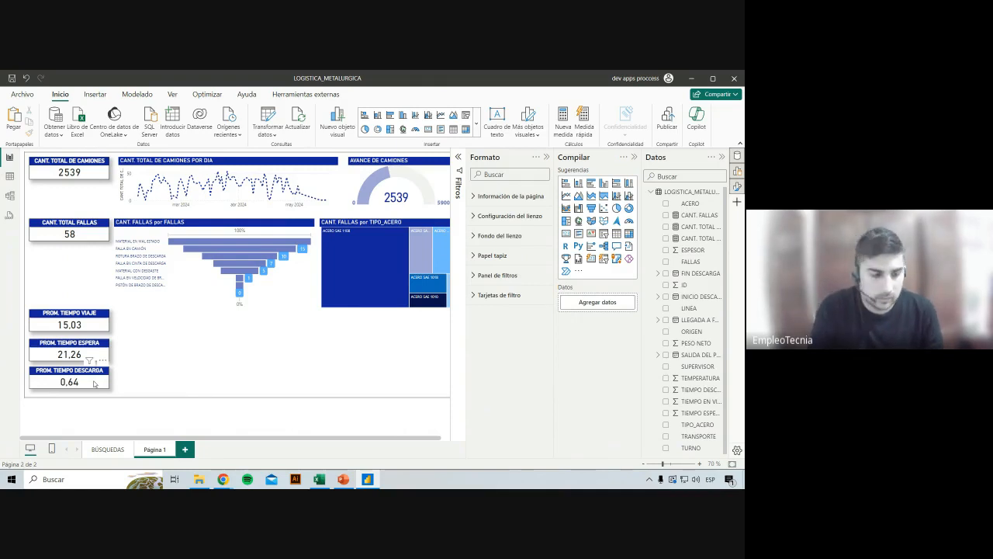
Hide the formatting options so the whole report page fits in view.
click(107, 329)
click(172, 353)
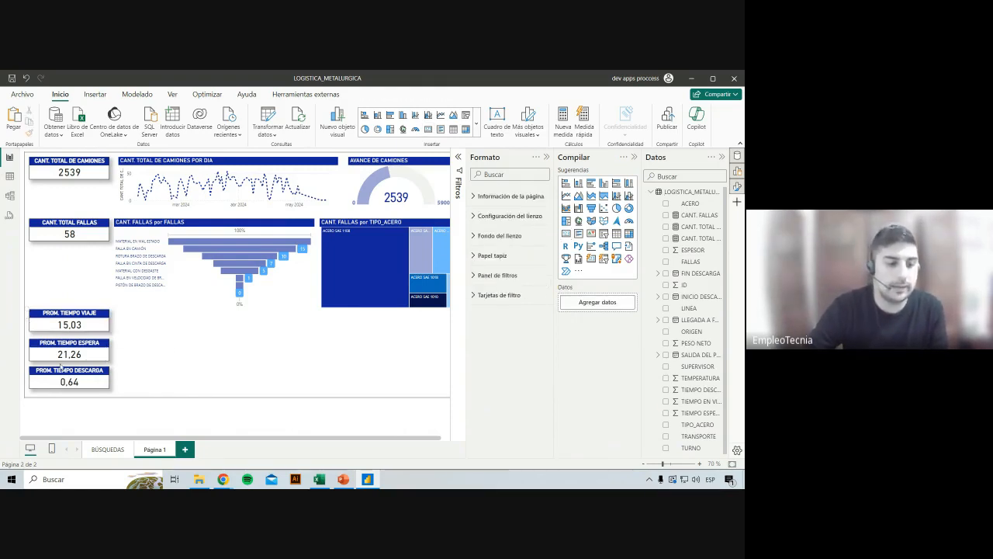
click(85, 354)
click(279, 368)
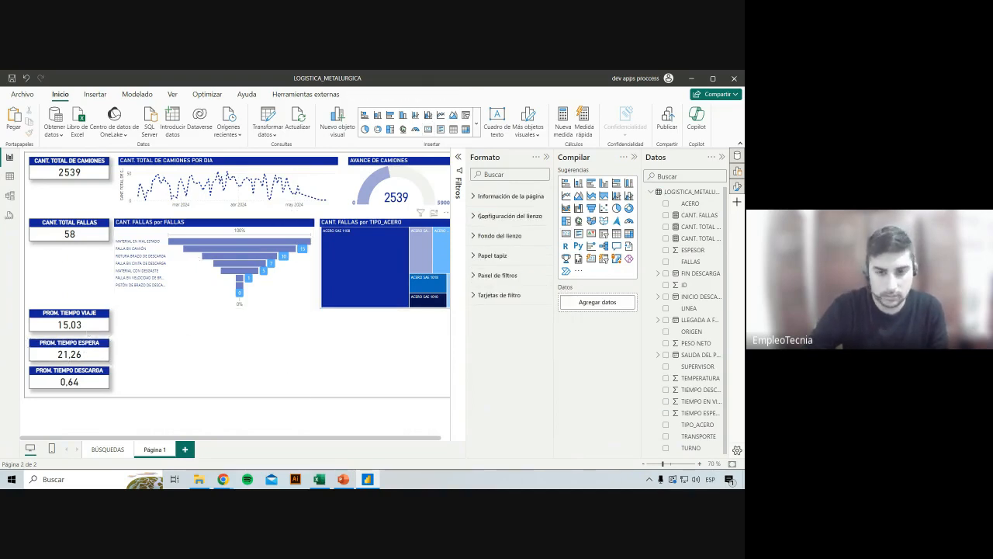
click(546, 158)
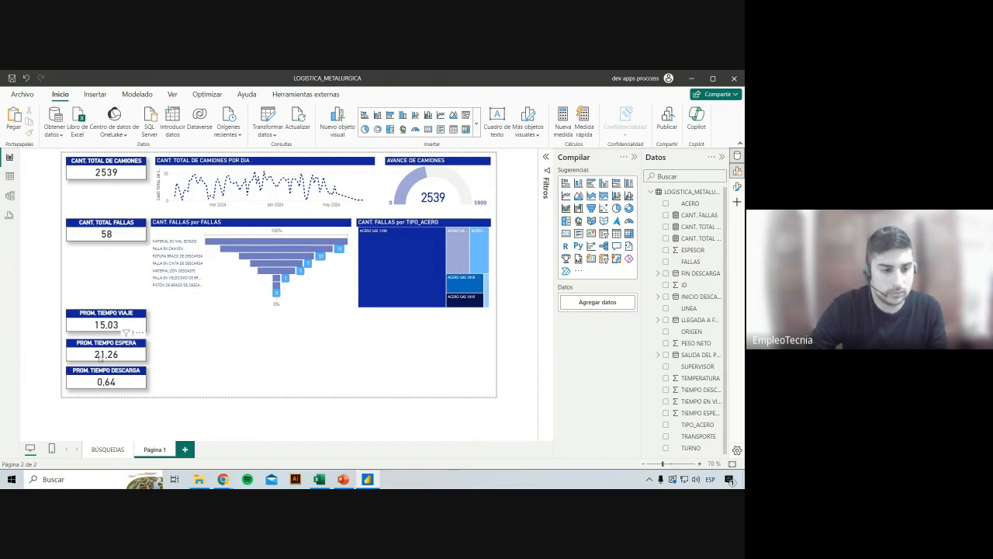
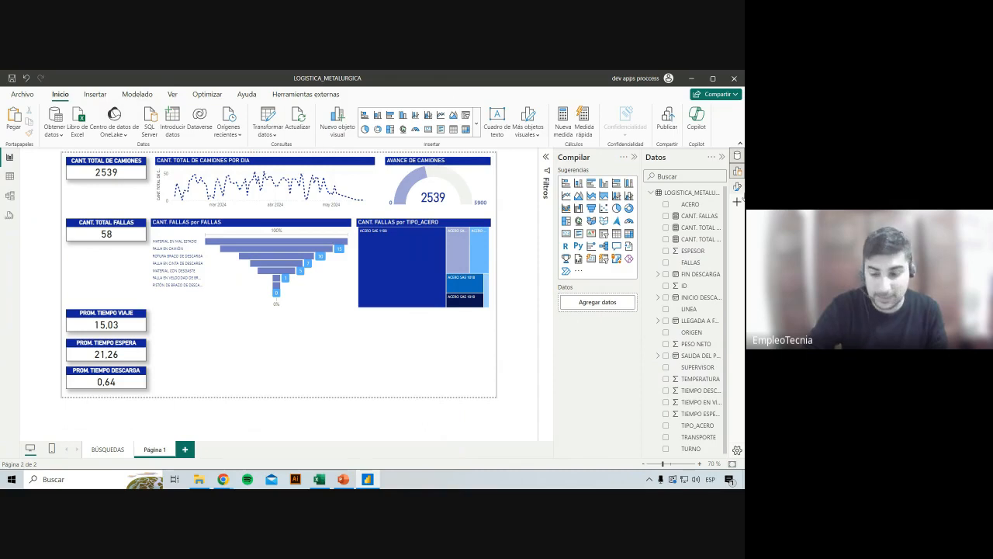
Place two copies of the PROM. TIEMPO VIAJE card beneath CANT. TOTAL DE CAMIONES, moving the CANT. TOTAL FALLAS card below both.
click(109, 319)
key(ctrl+c)
key(ctrl+v)
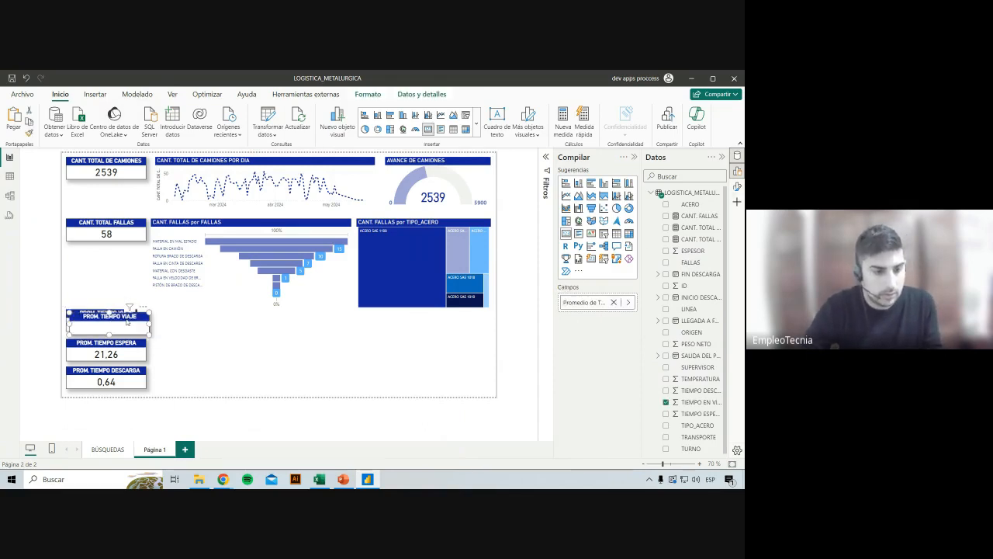
drag(122, 319, 123, 250)
key(ctrl+v)
drag(116, 289, 108, 261)
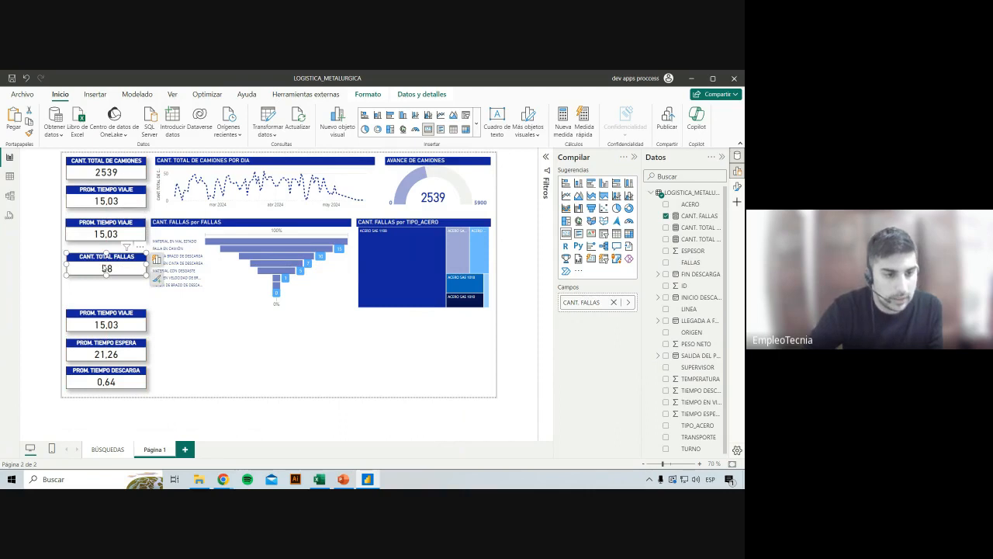
Replace the field of the card directly below CANT. TOTAL DE CAMIONES with TEMPERATURA aggregated as an average.
click(108, 204)
click(614, 303)
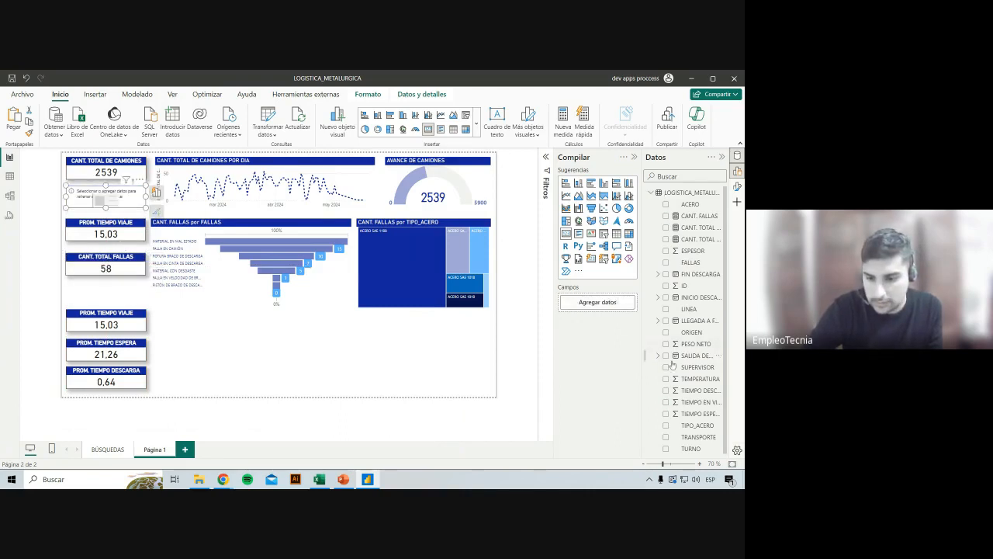
drag(701, 380, 601, 309)
right_click(601, 308)
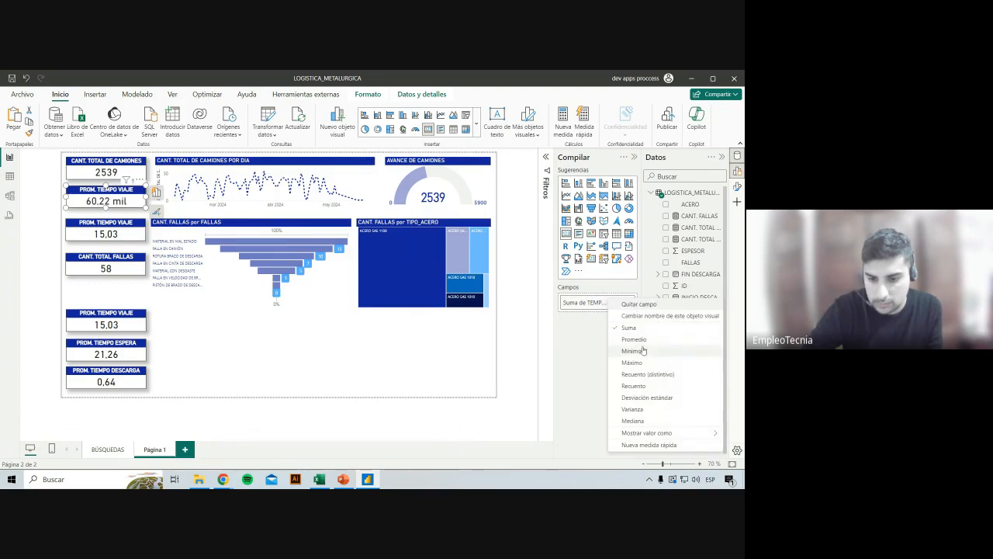
click(634, 339)
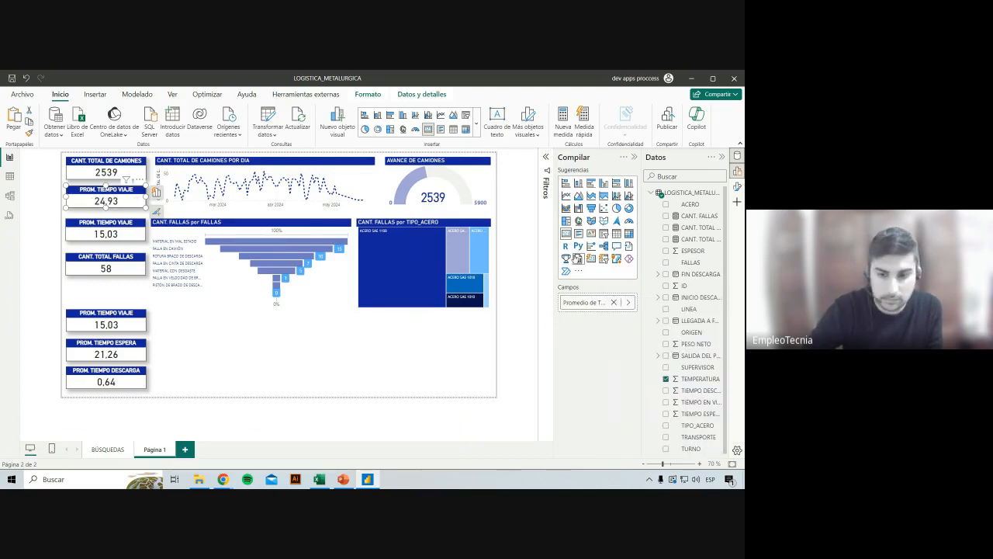
Show the formatting options and change the average temperature card's title to PROM. TEMPERATURA.
click(737, 186)
click(485, 245)
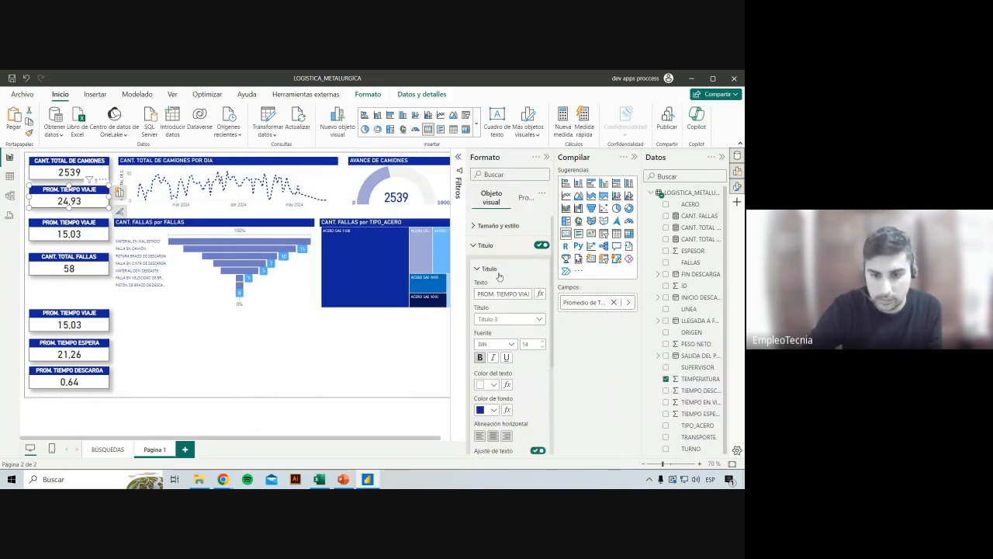
drag(506, 294, 640, 316)
text(TEM)
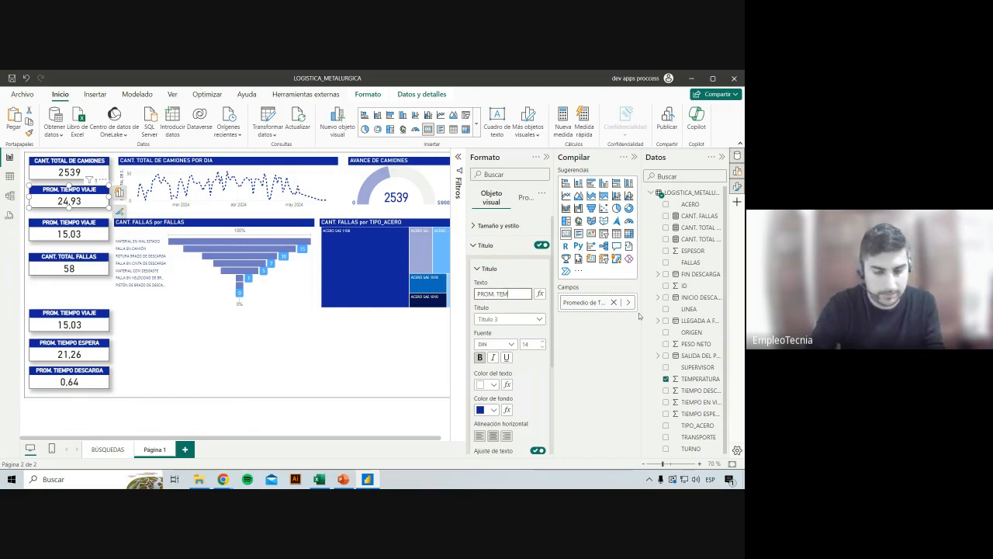
text(PERATURA)
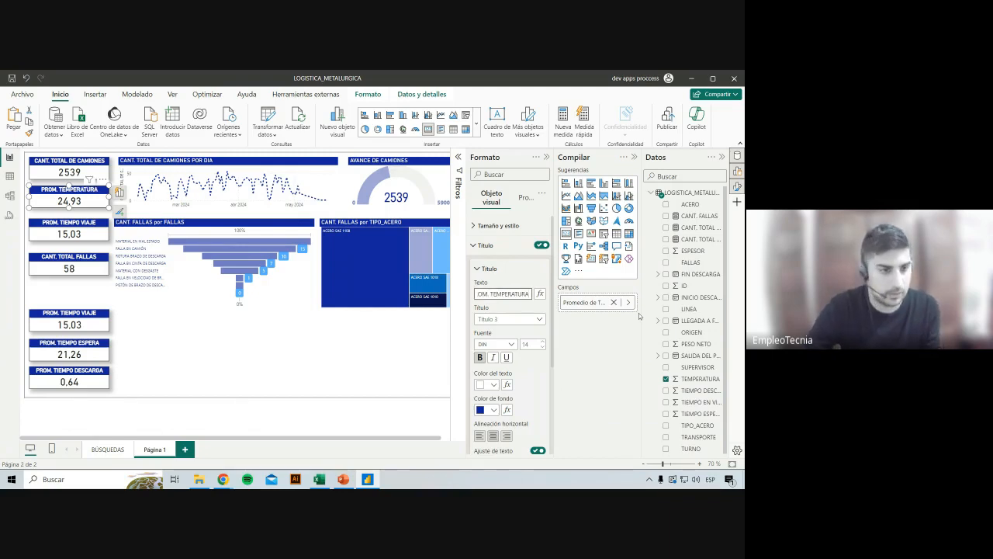
Set the card directly above CANT. TOTAL FALLAS to the average of ESPESOR and change its title to PROM. ESPESOR.
click(91, 231)
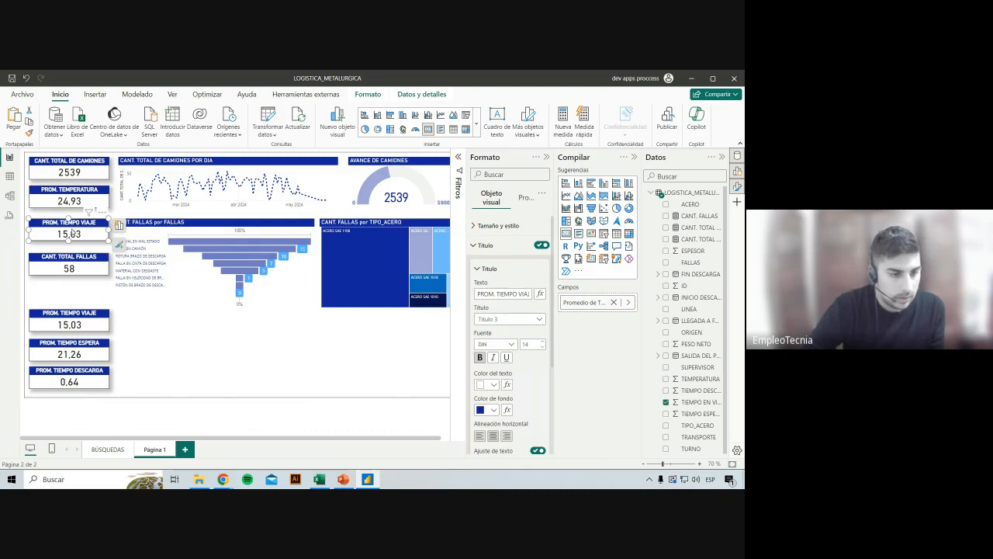
click(613, 303)
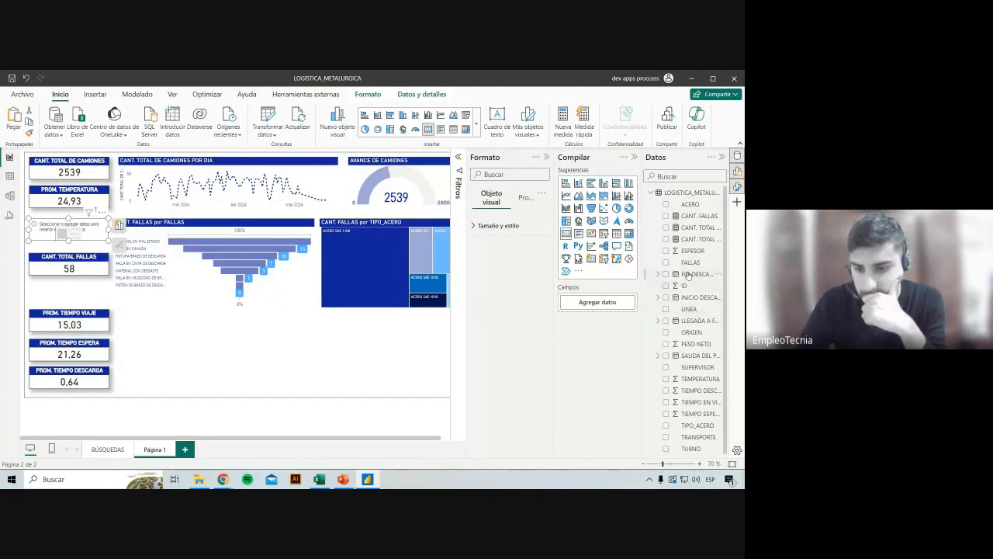
drag(693, 251, 613, 304)
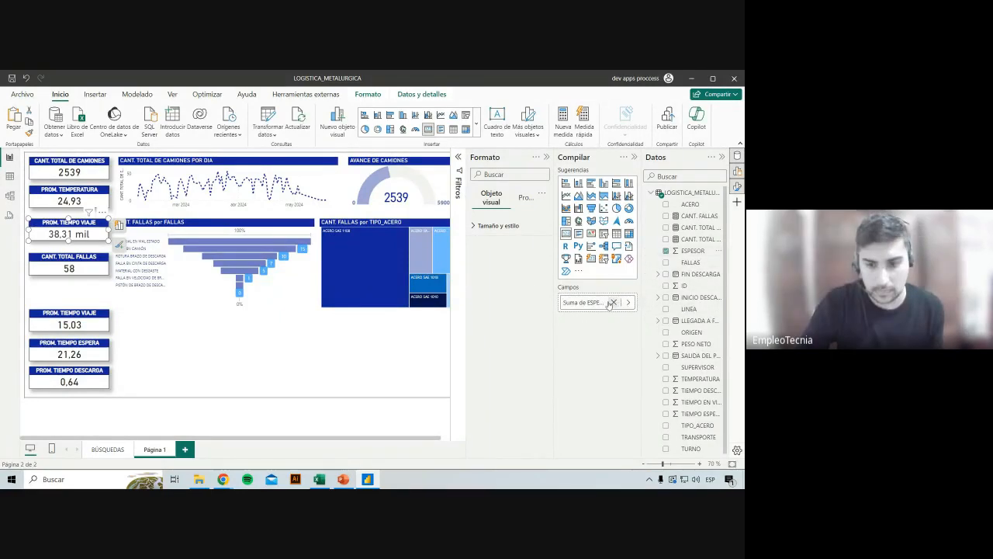
right_click(602, 305)
click(633, 339)
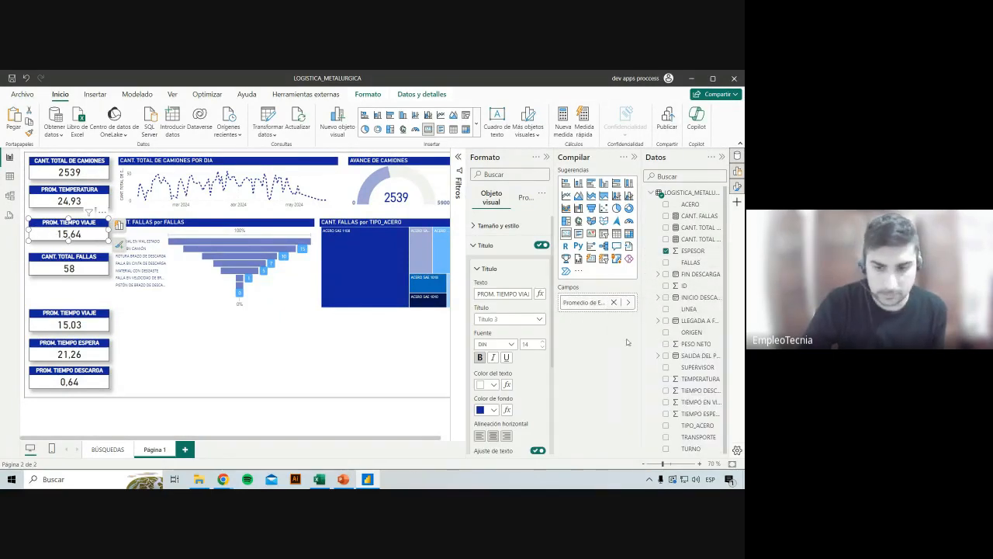
drag(498, 293, 540, 295)
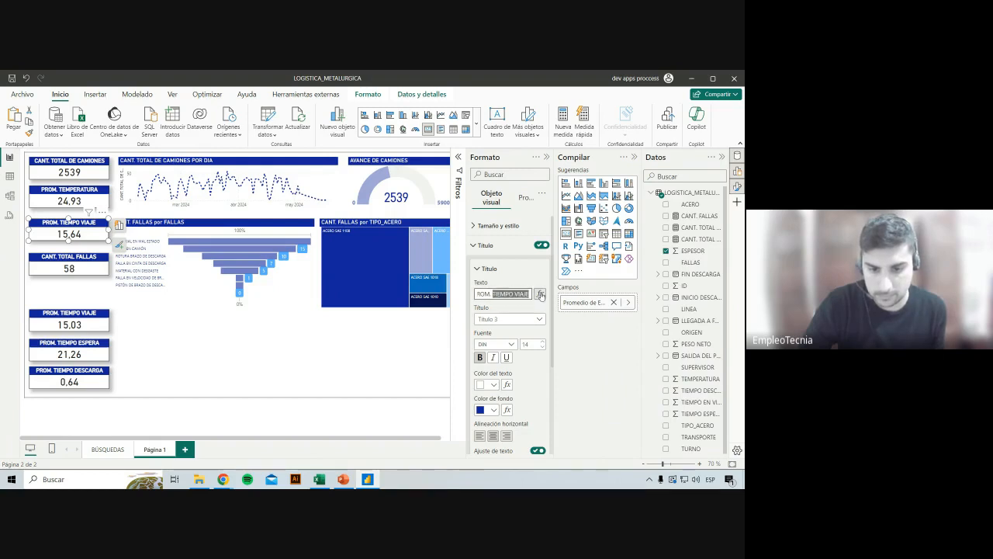
text(ESPESOR)
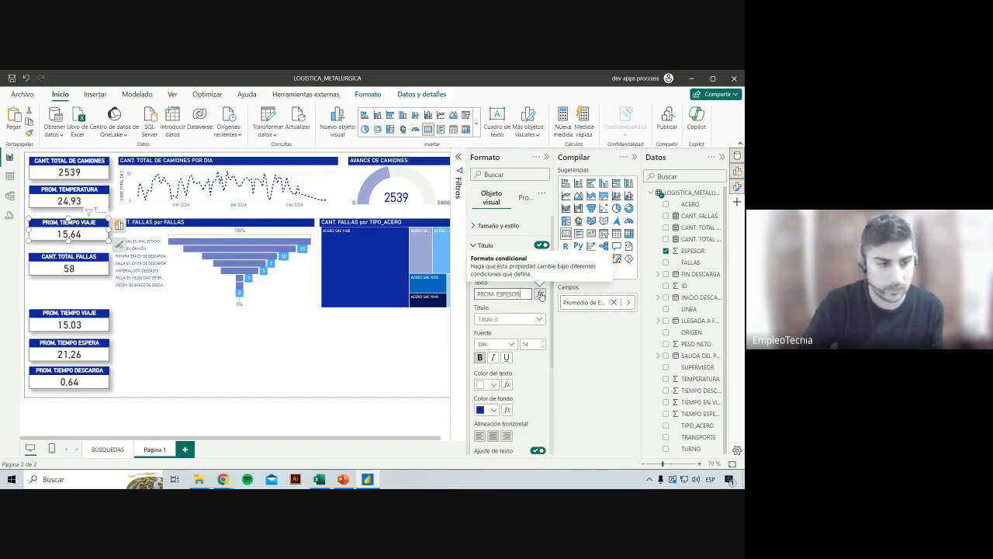
Shift the PROM. TEMPERATURA, PROM. ESPESOR and CANT. TOTAL FALLAS cards downward to open a gap beneath CANT. TOTAL DE CAMIONES.
click(200, 349)
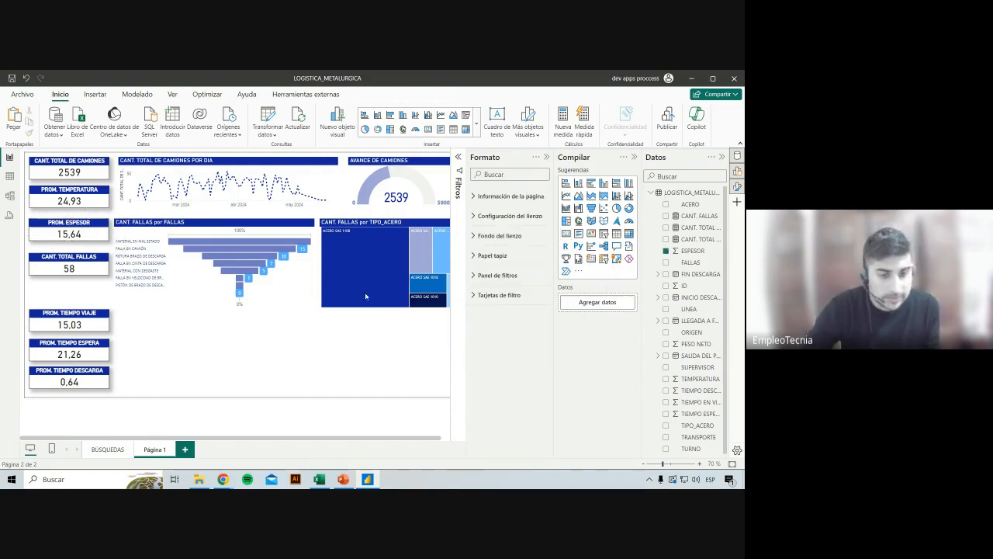
click(635, 157)
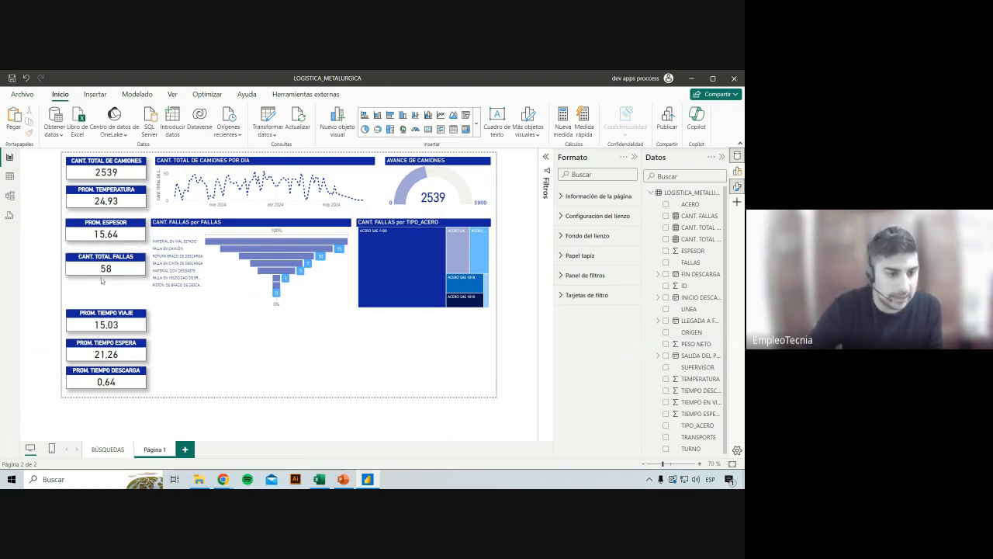
drag(130, 276, 129, 291)
drag(134, 230, 134, 248)
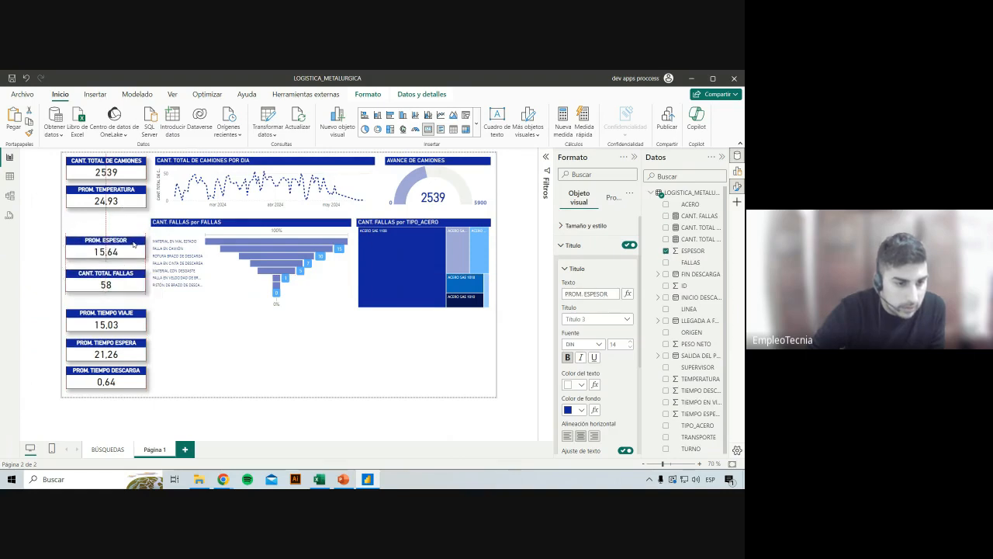
drag(135, 191, 135, 213)
drag(133, 281, 132, 288)
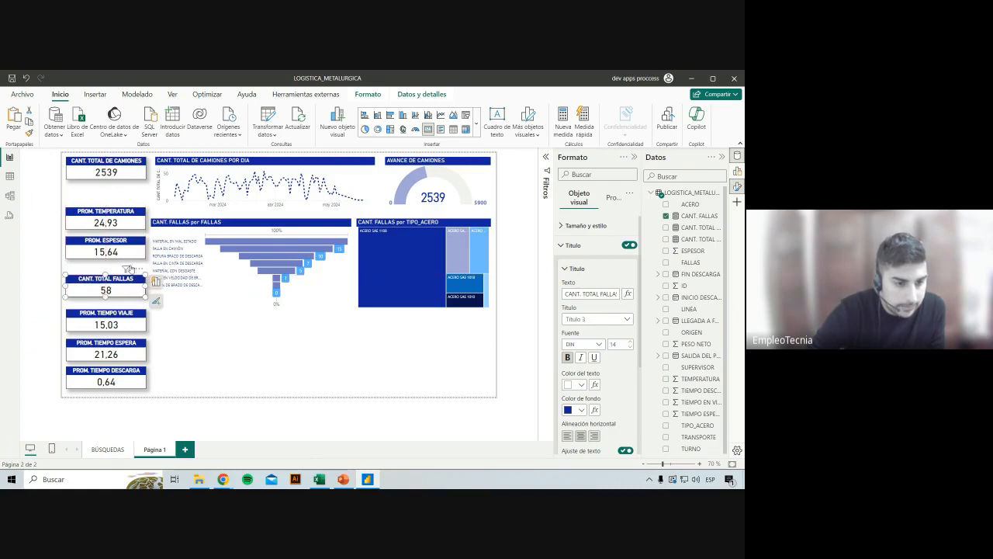
drag(133, 247, 134, 253)
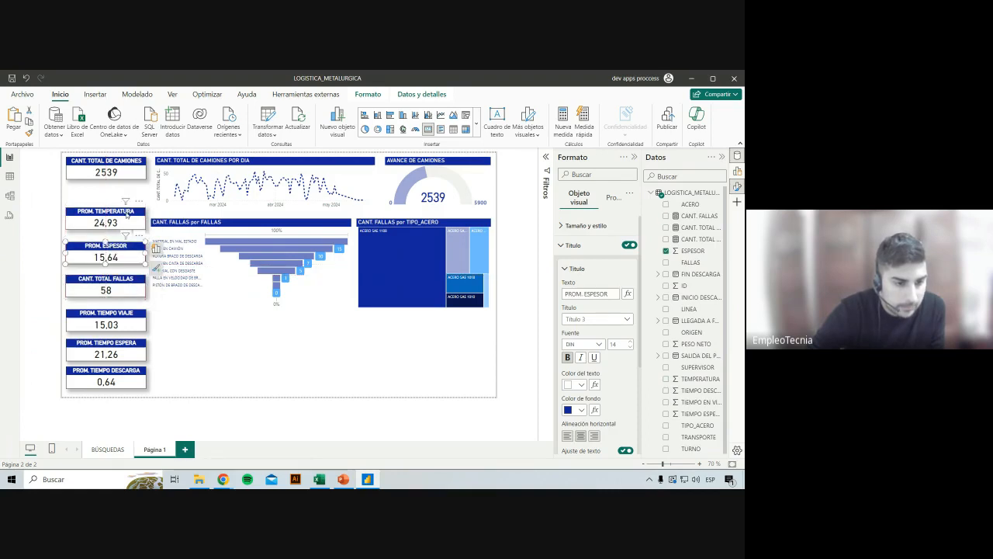
Start a new measure in the LOGISTICA_METALURGICA table named CANT. TOTAL PESOS with the formula SUM(LOGISTICA_METALURGICA[PESO NETO]).
click(10, 176)
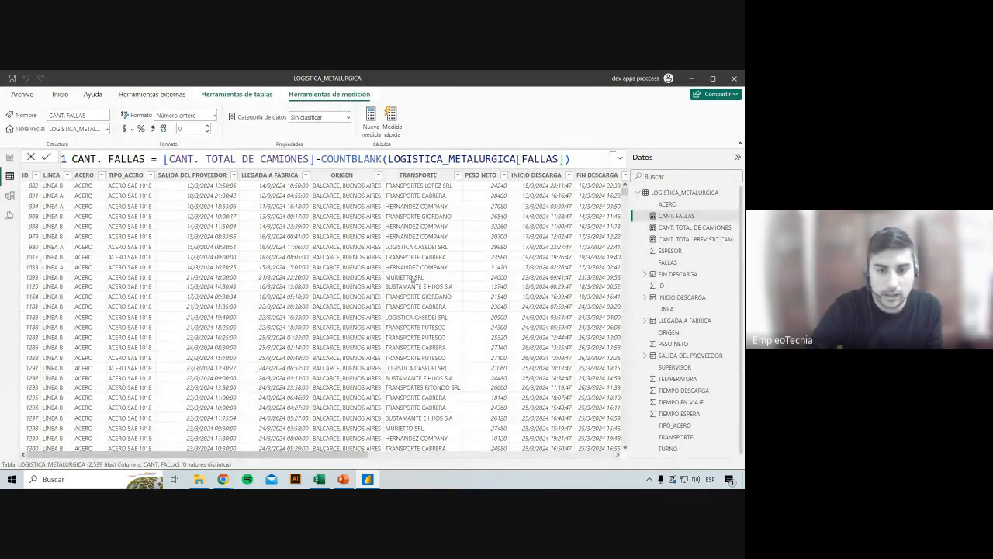
click(669, 192)
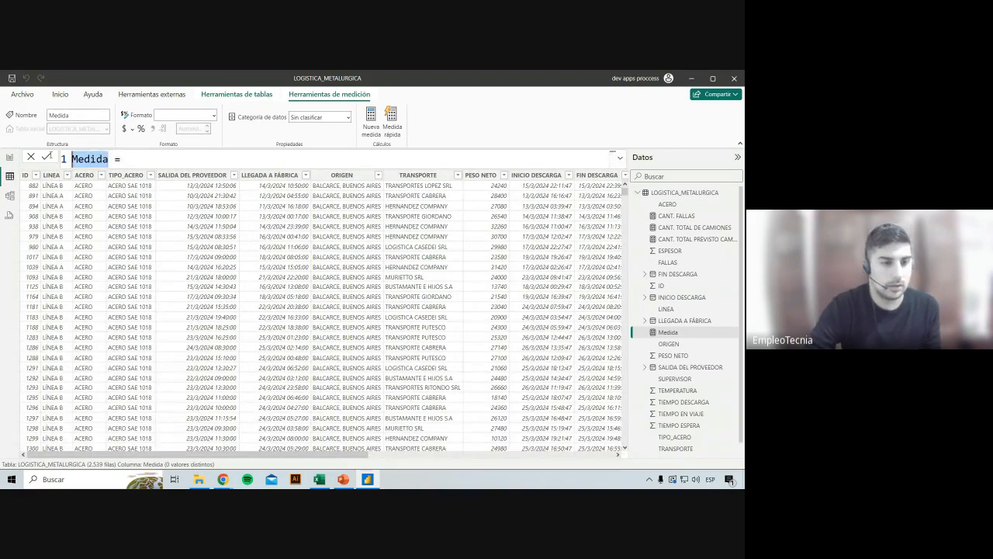
text(CANT. TOTAL PESOS)
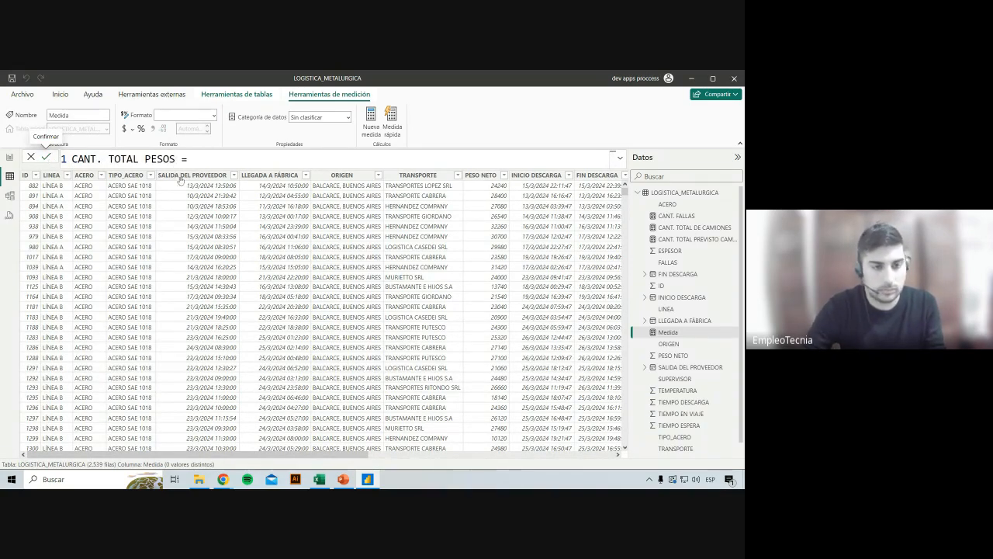
click(281, 153)
text(SUM)
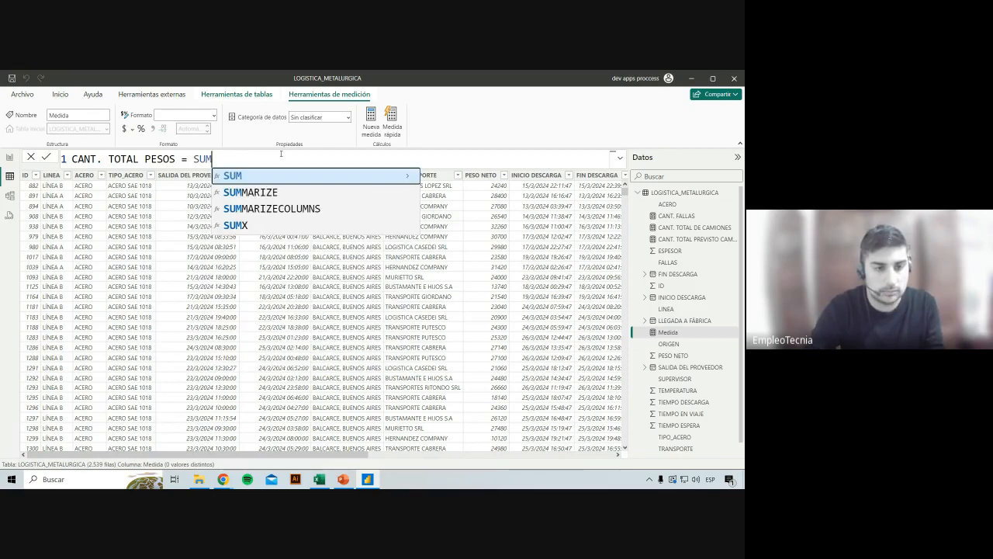
text(()
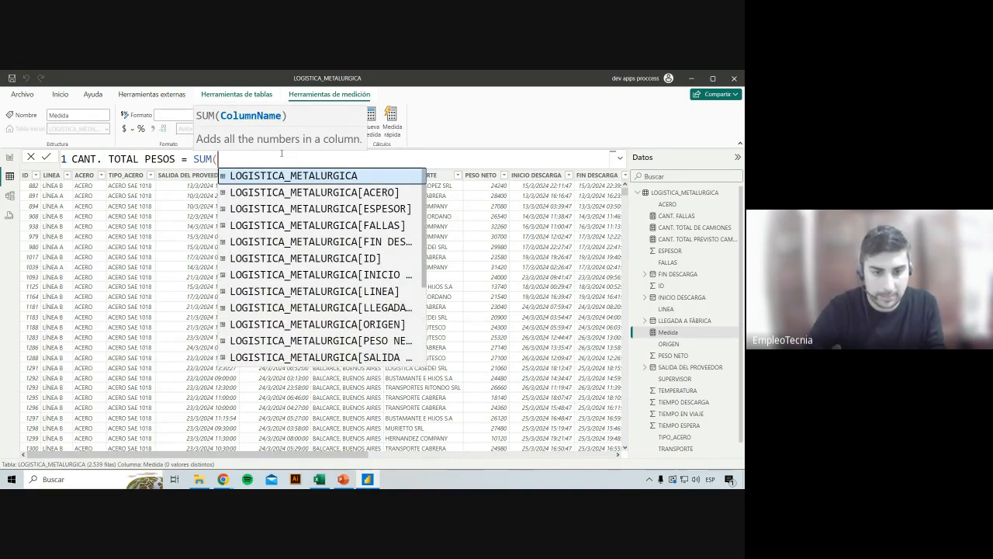
click(405, 344)
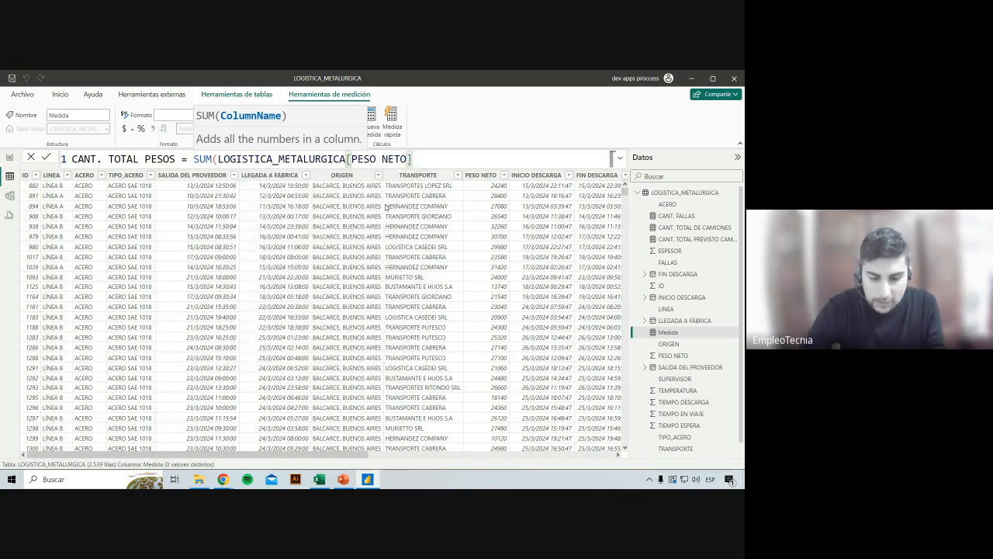
text())
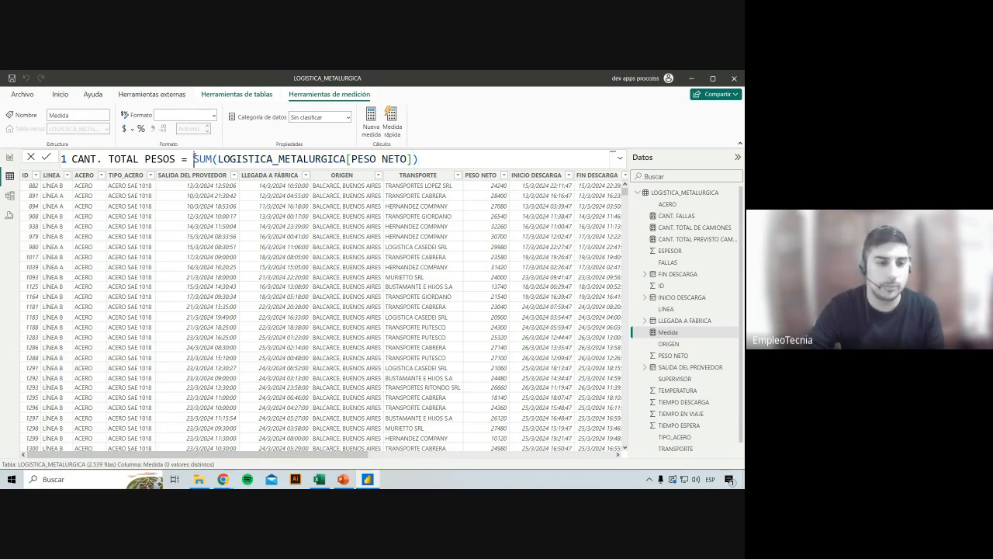
Wrap the sum in an IF that returns 0 when SUM(LOGISTICA_METALURGICA[PESO NETO]) equals BLANK() and the same sum otherwise.
double_click(202, 158)
text(IF()
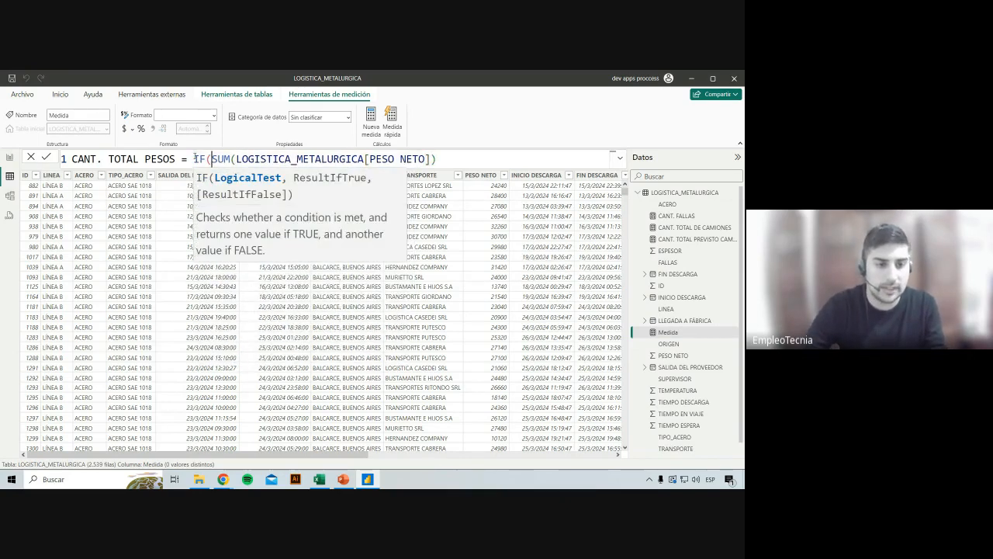
click(452, 160)
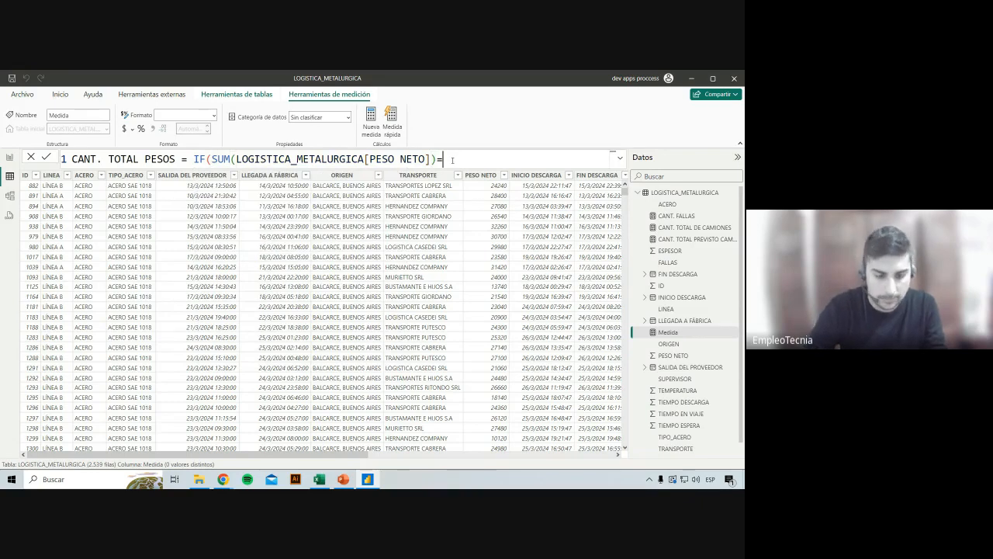
text(=BLANK())
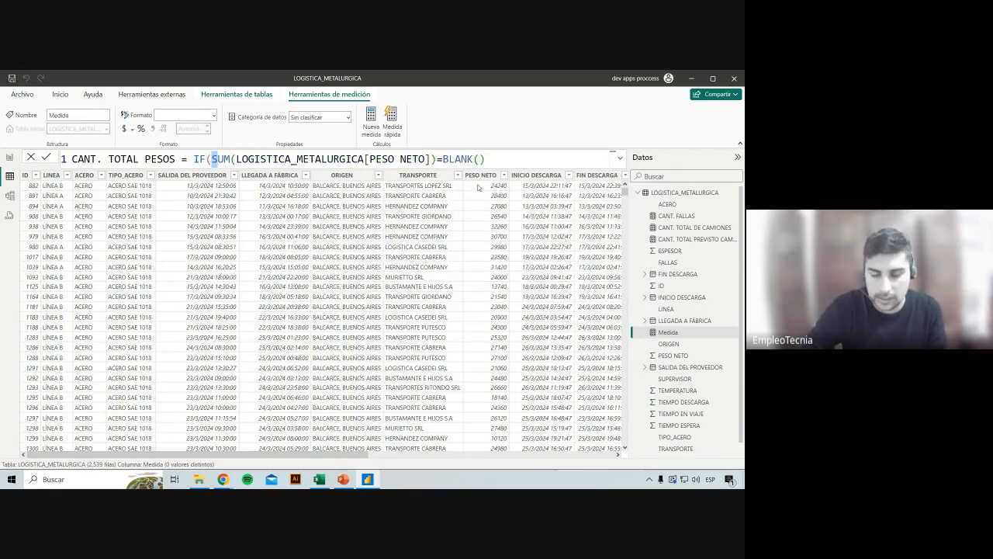
text(,)
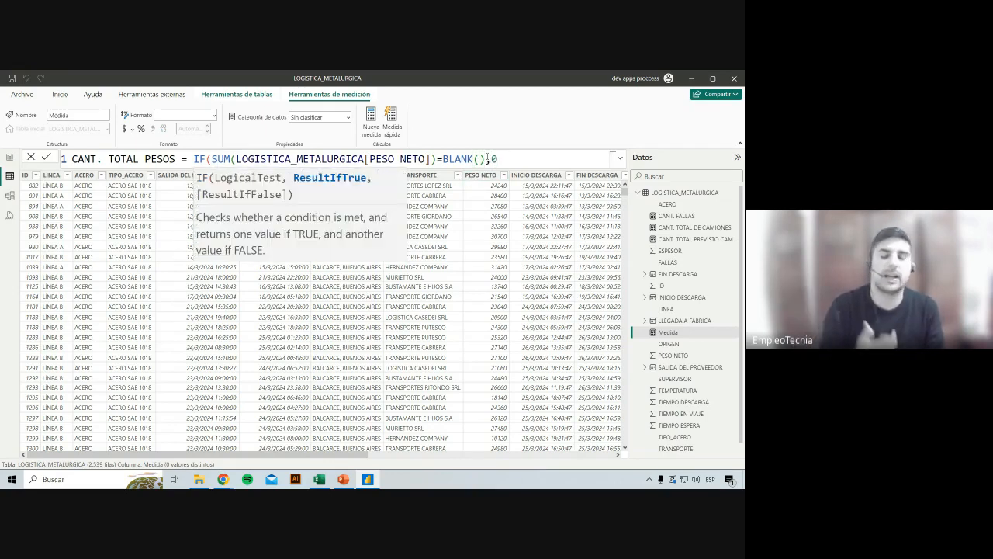
text(0,)
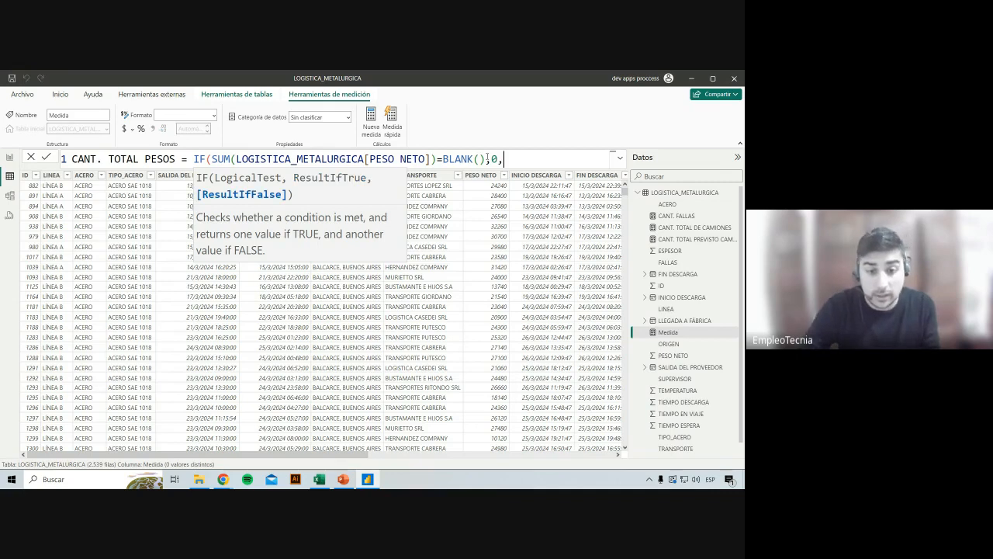
drag(436, 159, 216, 159)
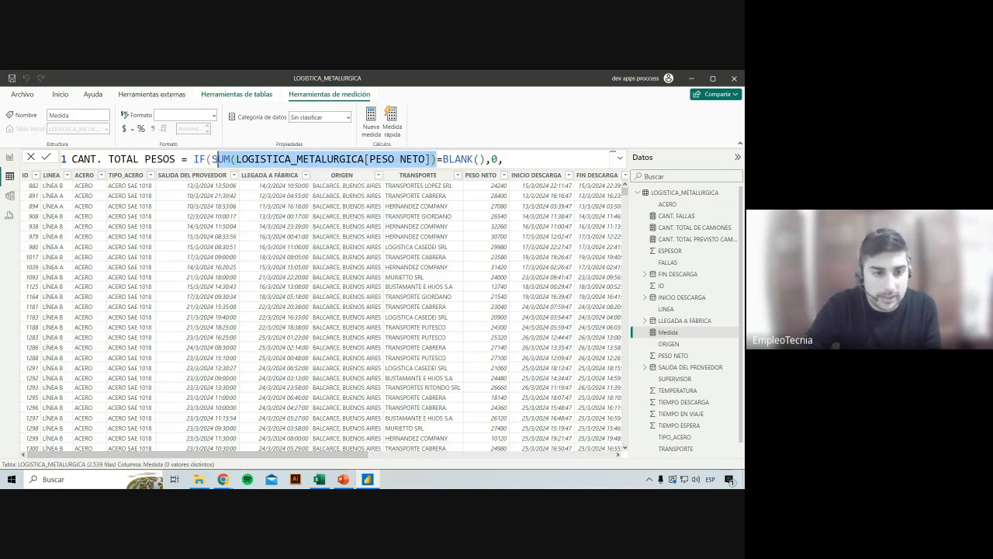
key(ctrl+c)
click(551, 163)
key(ctrl+v)
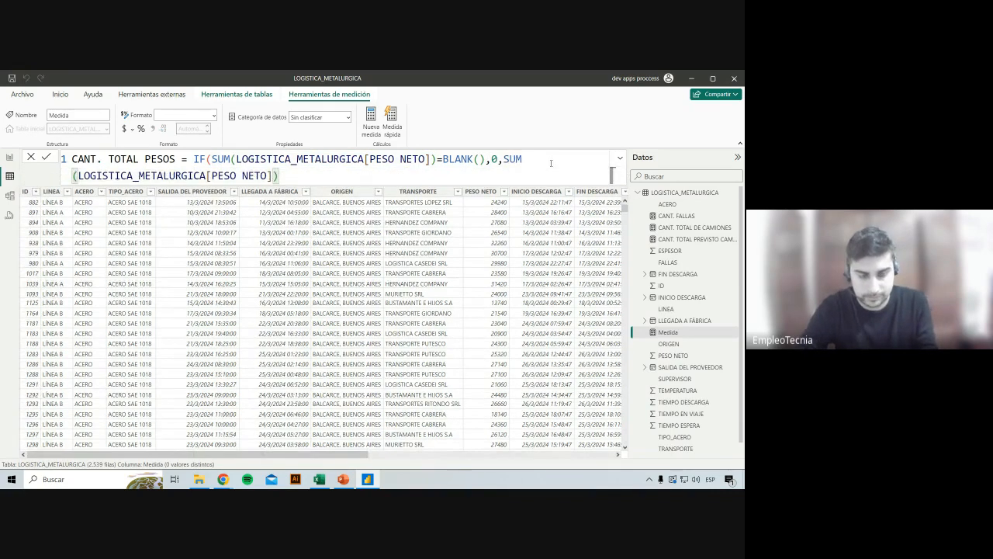
text())
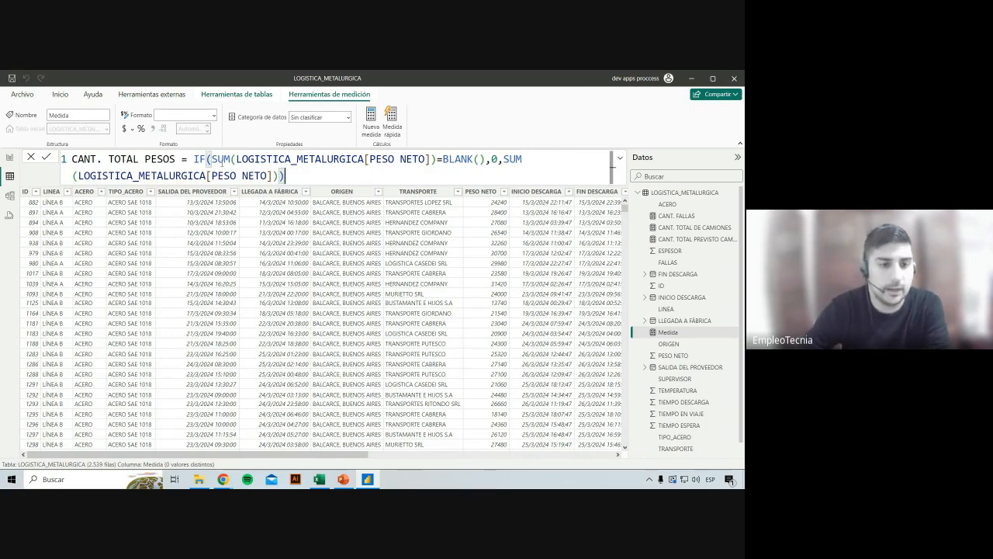
Review the formula's blank condition, zero result and sum result, and commit the CANT. TOTAL PESOS measure.
drag(210, 159, 437, 159)
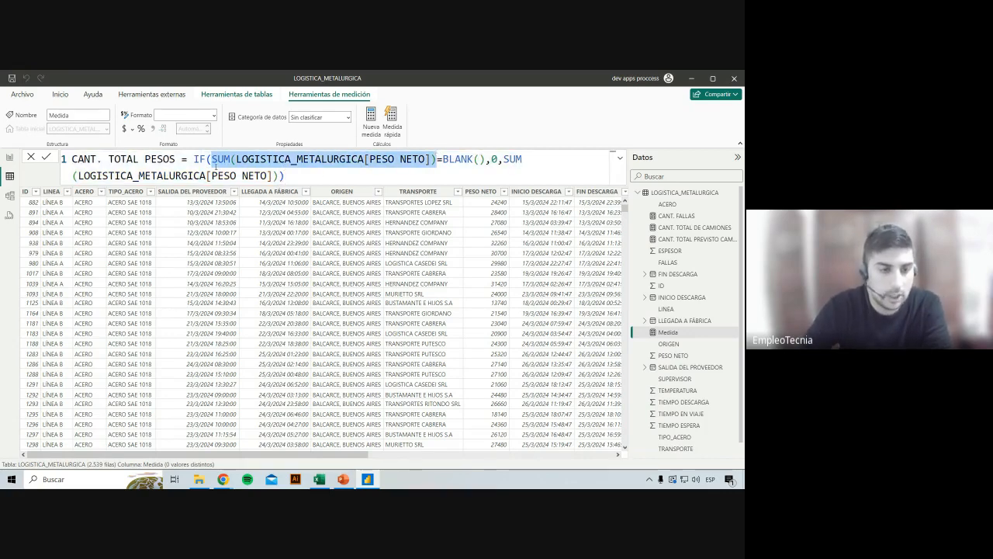
click(207, 159)
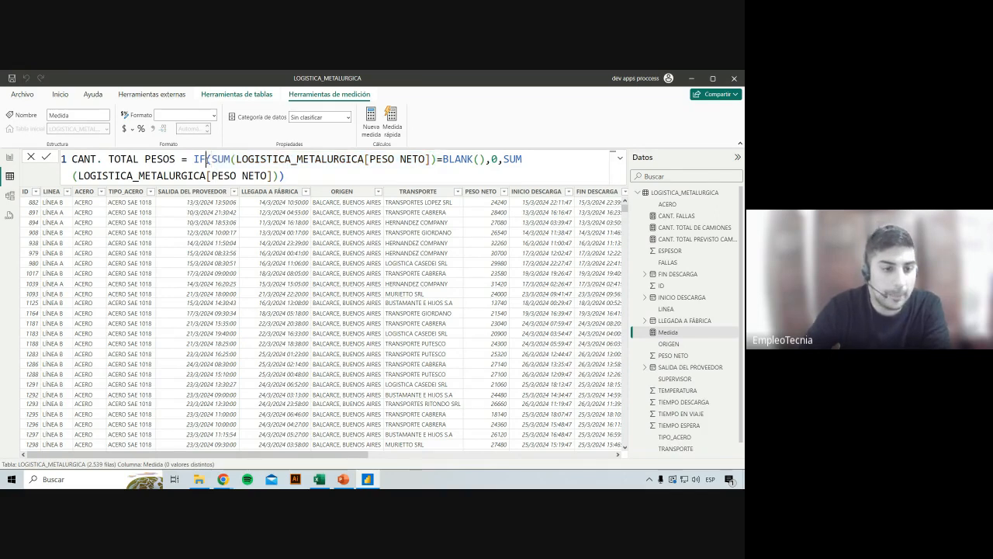
click(236, 159)
drag(207, 159, 436, 160)
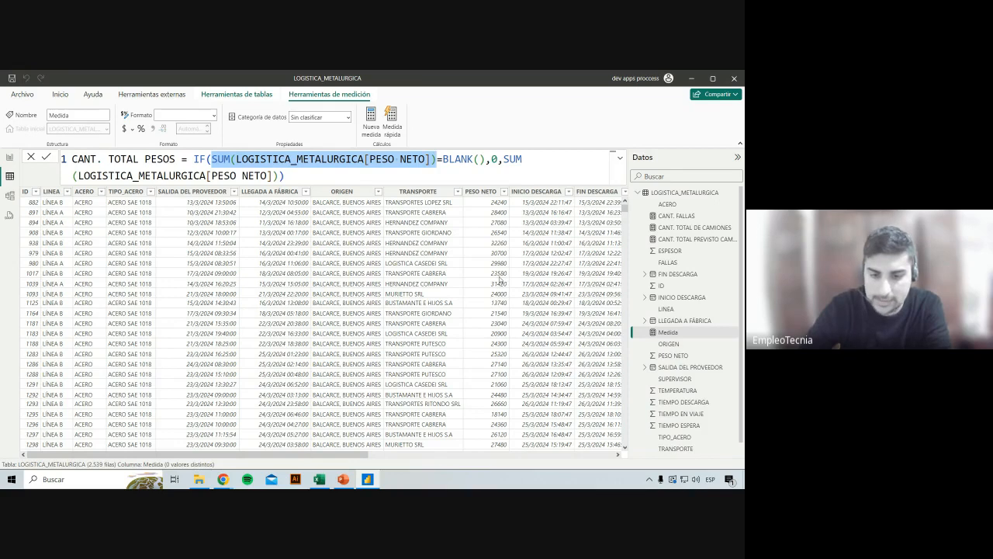
click(449, 159)
click(494, 159)
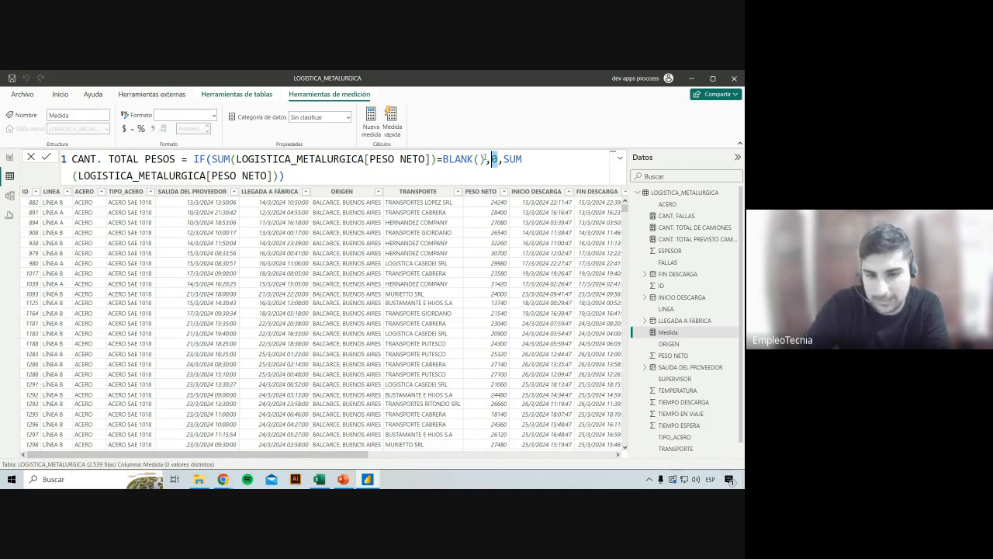
drag(504, 159, 521, 159)
click(286, 175)
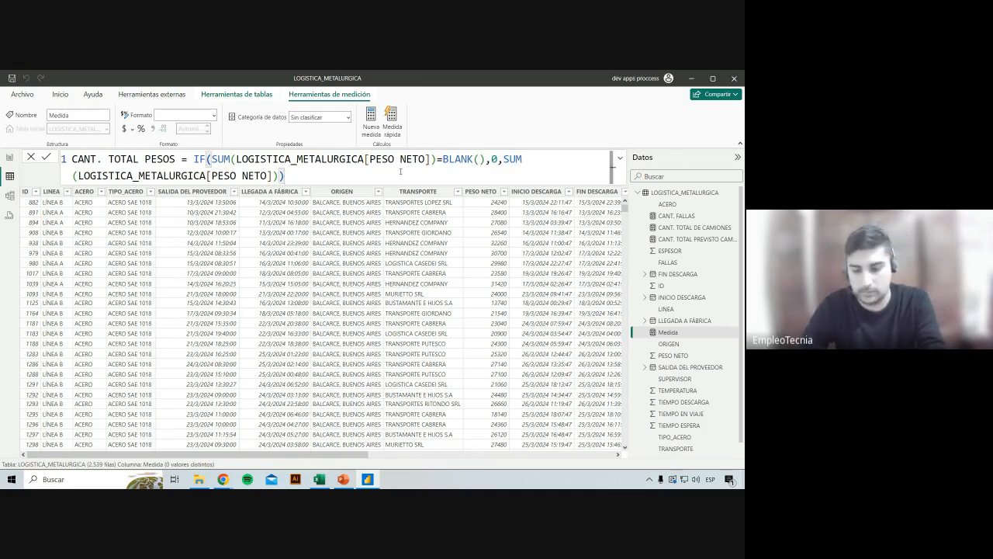
key(Return)
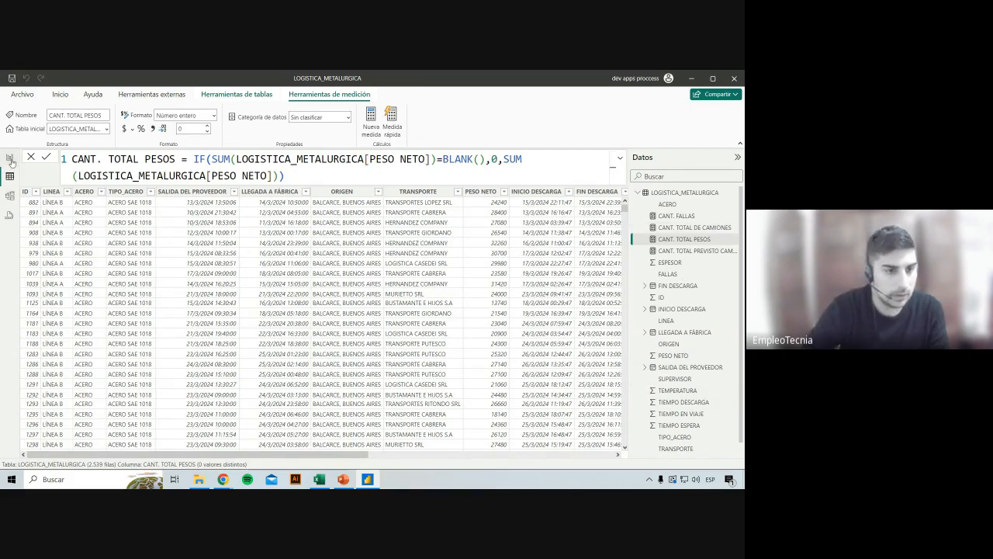
Return to the report page and place a copy of the PROM. TEMPERATURA card directly below CANT. TOTAL DE CAMIONES.
click(10, 159)
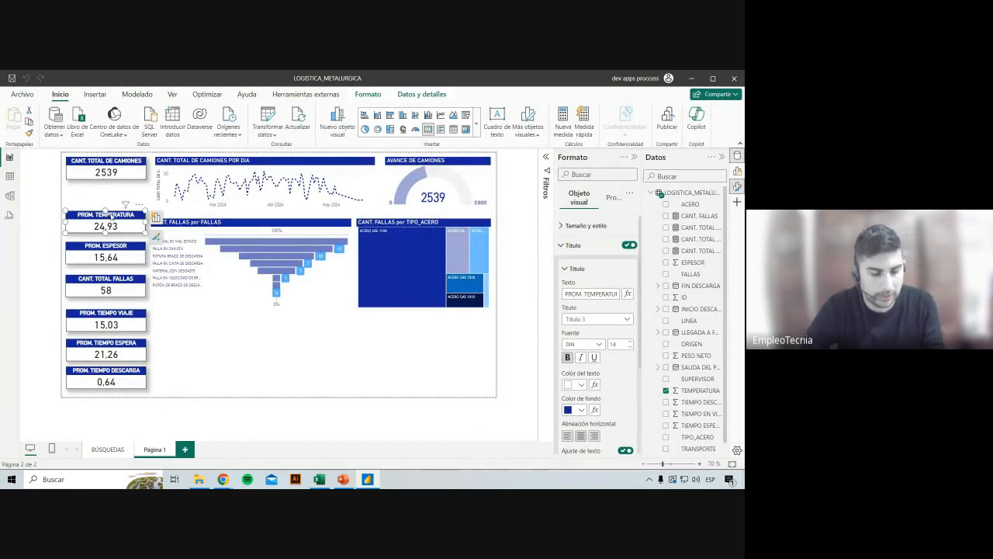
key(ctrl+c)
key(ctrl+v)
drag(129, 223, 125, 191)
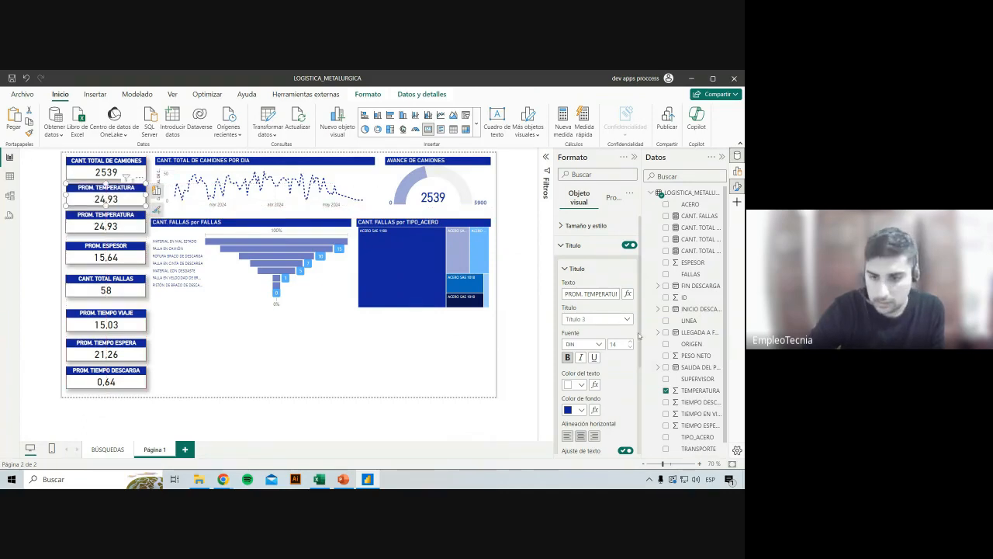
Replace the copied card's average temperature field with the CANT. TOTAL PESOS measure.
click(738, 171)
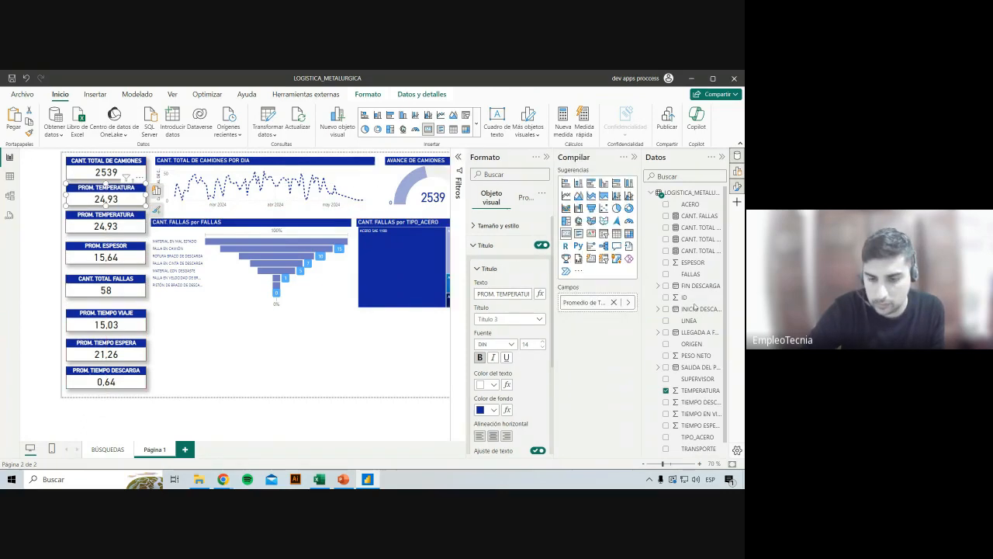
click(612, 303)
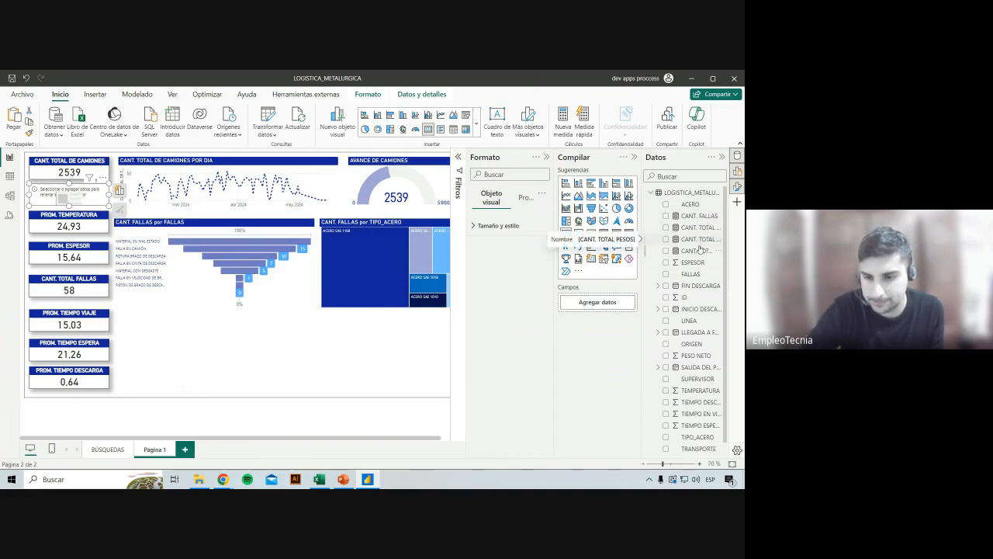
drag(704, 241, 595, 312)
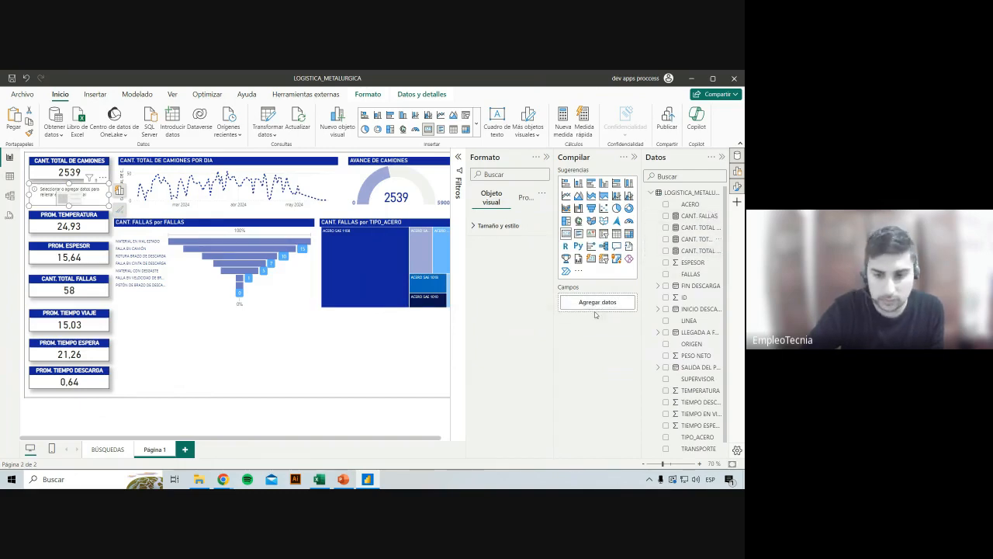
drag(705, 239, 608, 303)
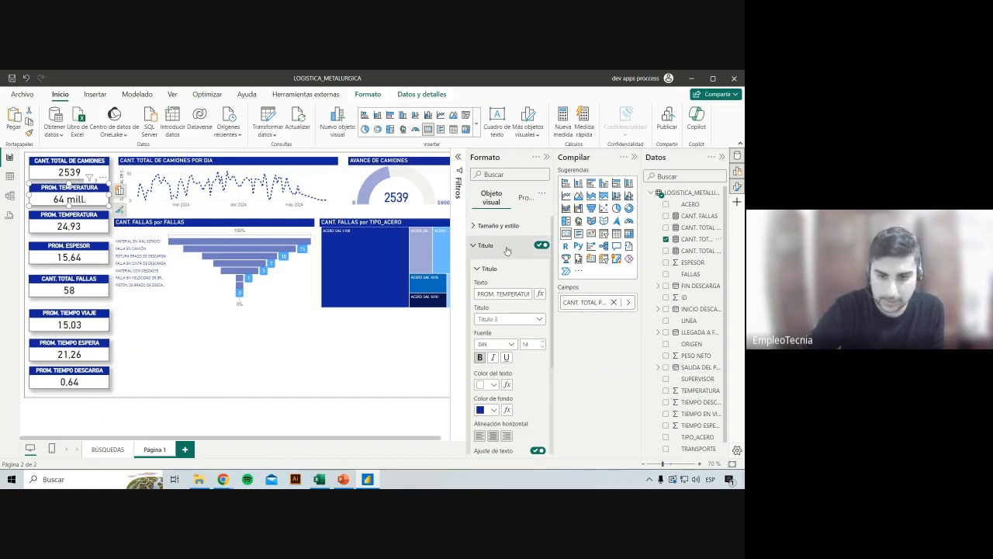
Change the title of the total weight card to TOTAL PESO.
drag(497, 293, 468, 293)
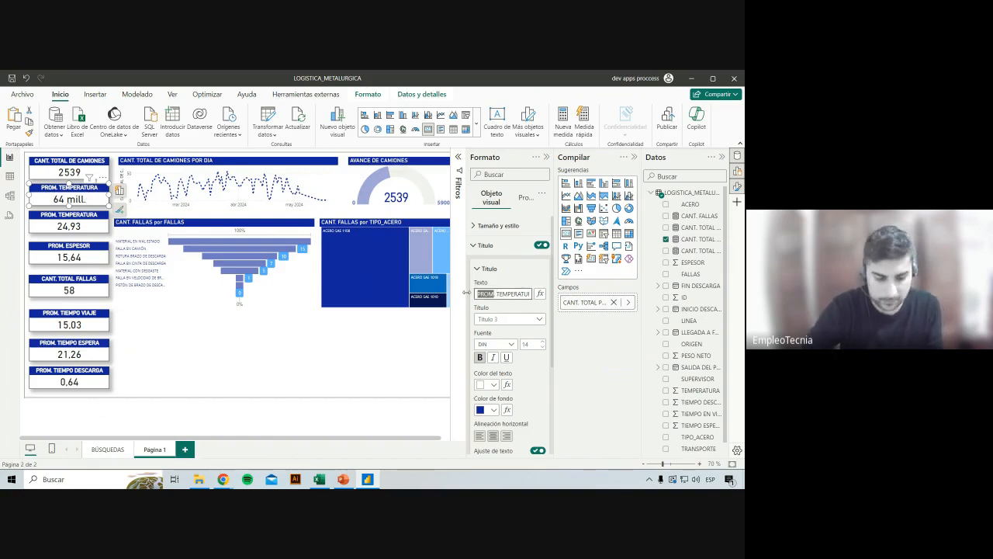
text(TOTAL)
key(Delete)
key(Delete)
key(Delete)
key(Delete)
key(Delete)
key(Delete)
key(Delete)
key(Delete)
key(Delete)
key(Delete)
key(Delete)
key(Delete)
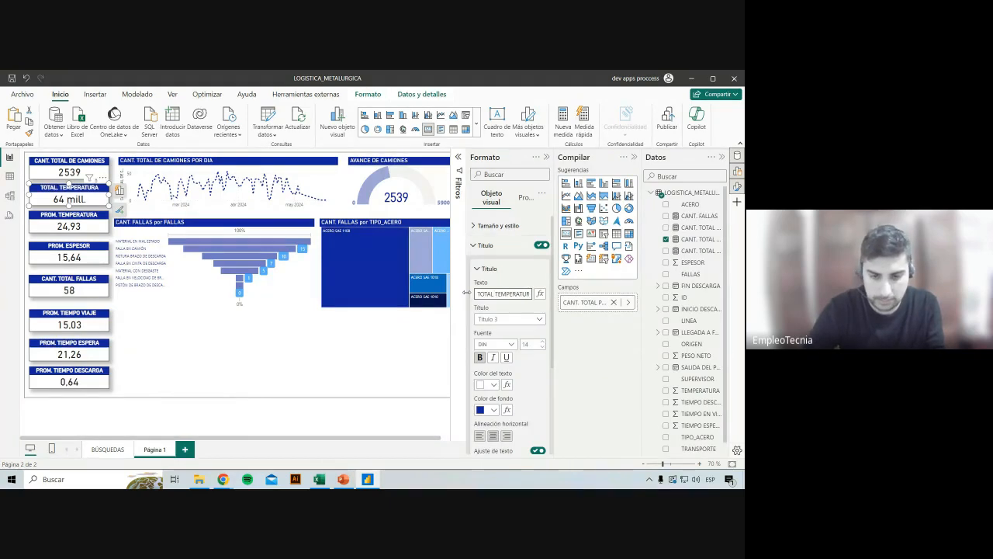
text(PESO)
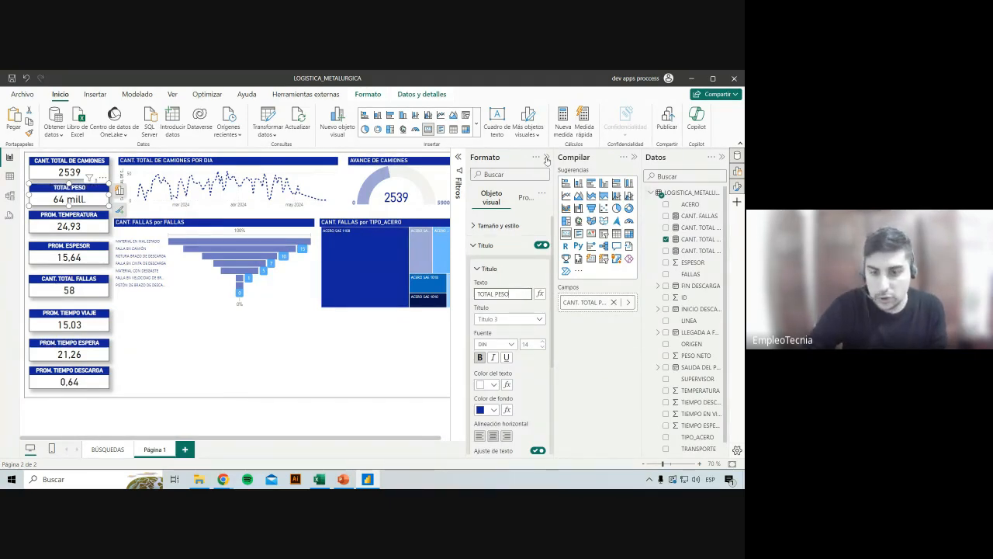
Set the display units of the TOTAL PESO card's value to Ninguno.
click(546, 158)
click(737, 187)
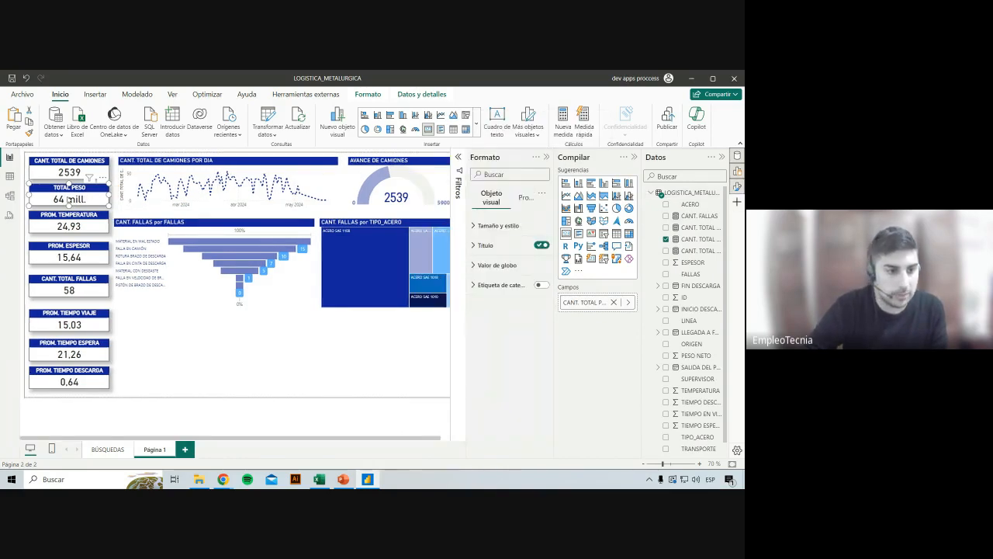
click(521, 265)
click(495, 364)
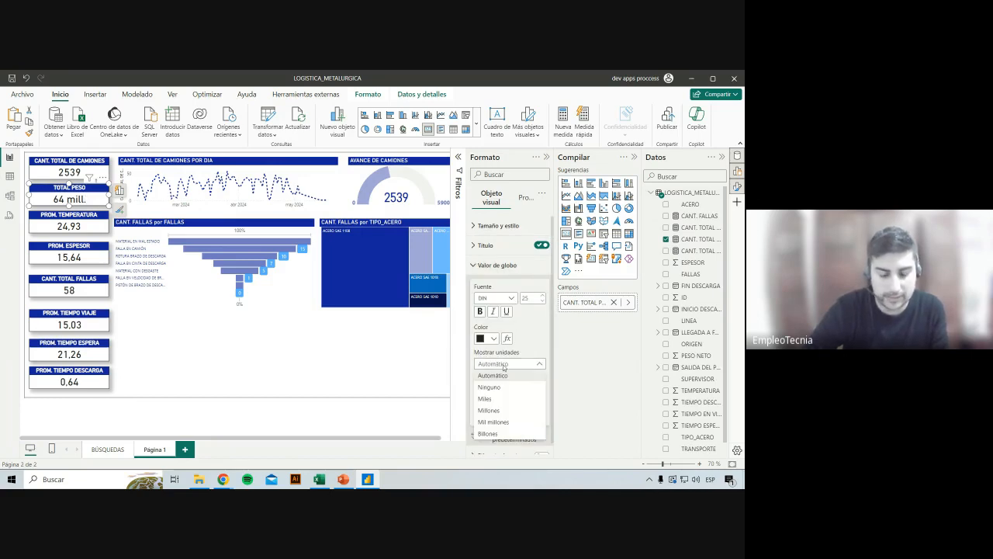
click(489, 387)
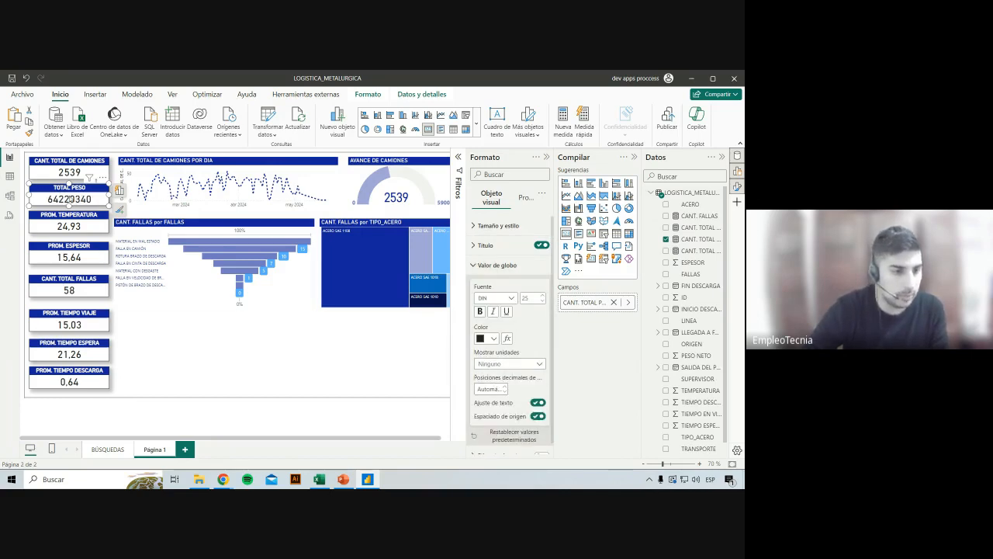
click(233, 370)
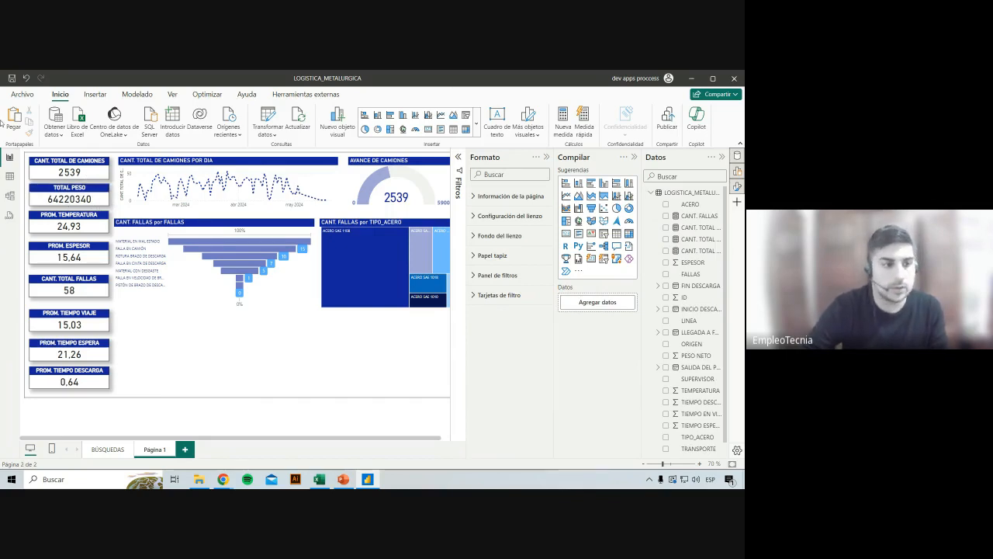
Apply the thousands separator to the CANT. TOTAL PESOS measure in the table view and return to the report page.
click(9, 177)
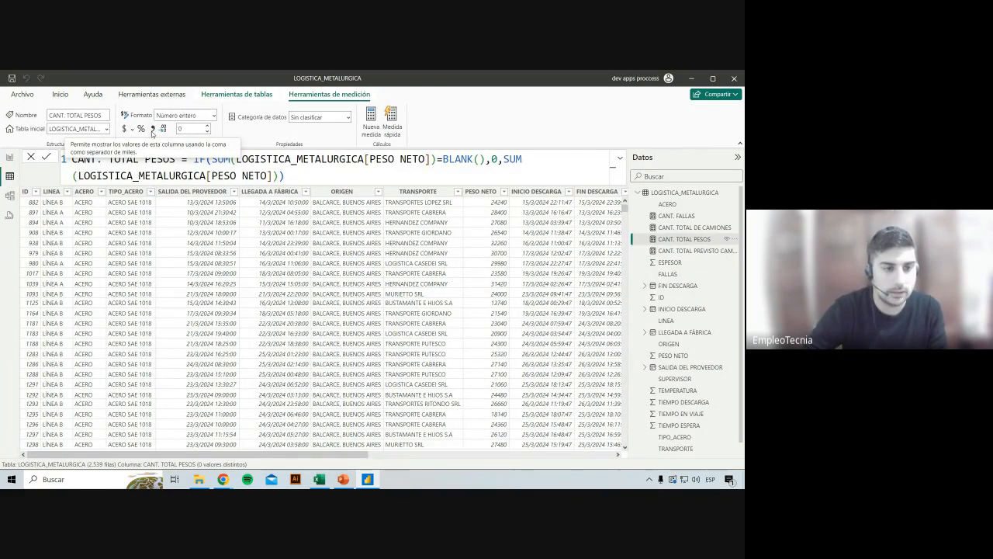
click(701, 242)
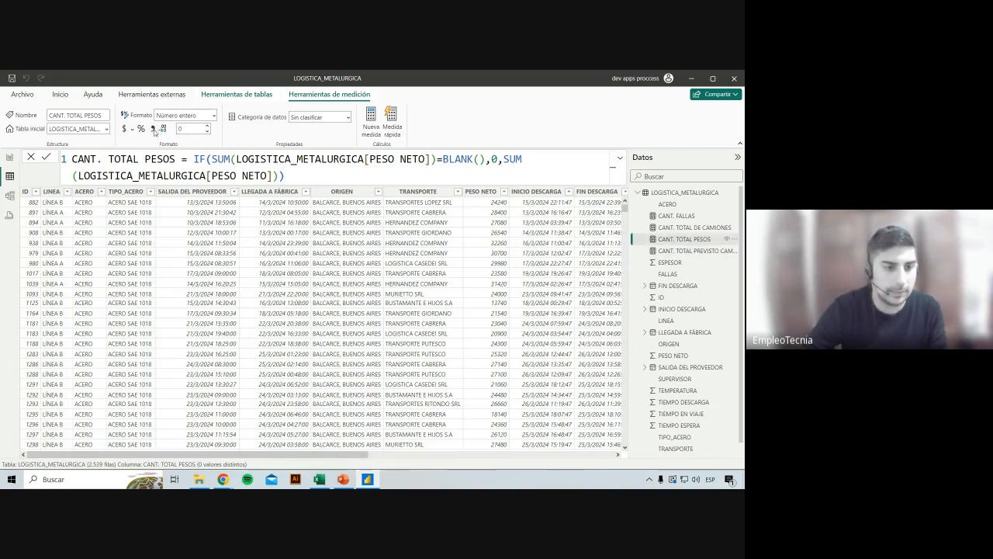
click(155, 128)
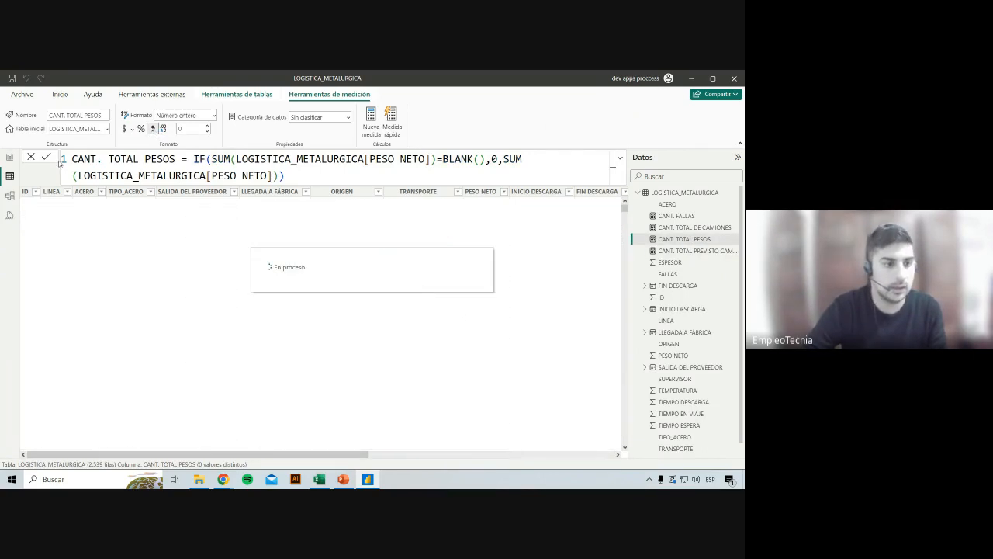
click(10, 157)
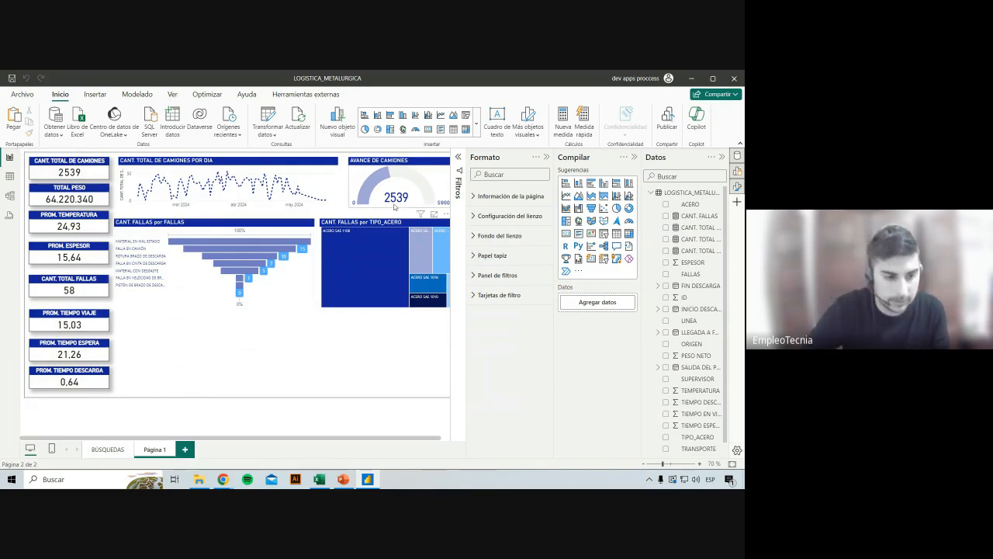
Add a donut chart below the faults funnel, with TURNO as legend and CANT. TOTAL DE CAMIONES as values, and lower its top edge slightly.
click(547, 157)
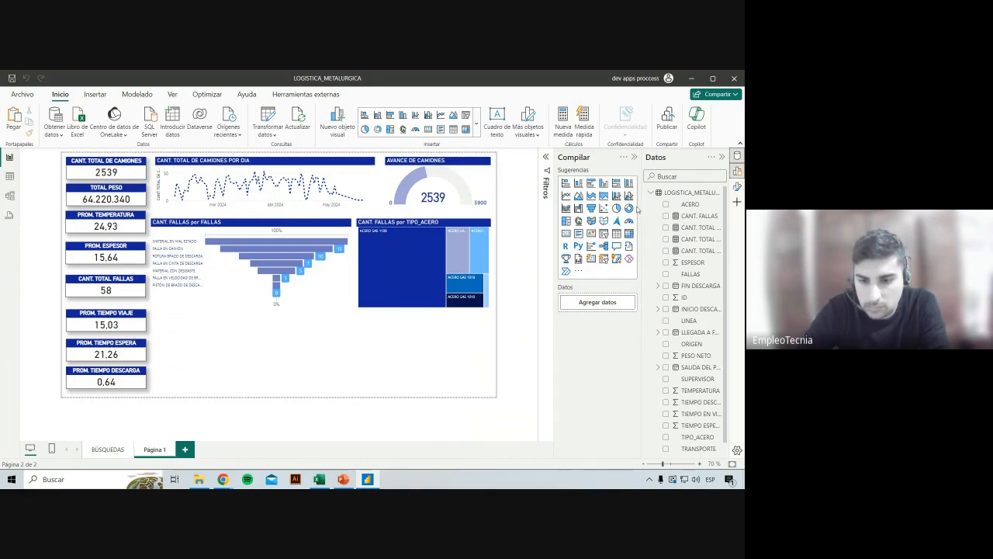
drag(217, 353, 250, 311)
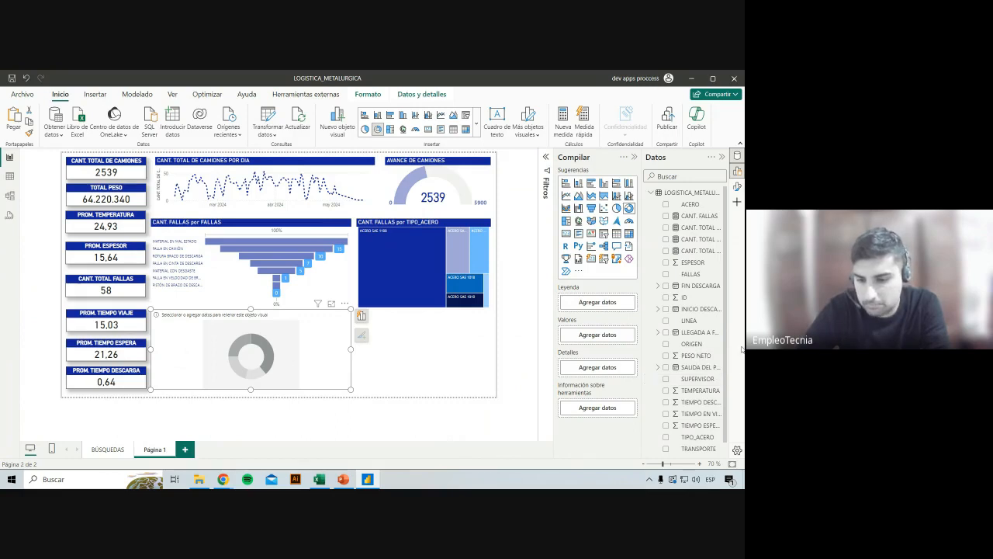
scroll(717, 360, down, 1)
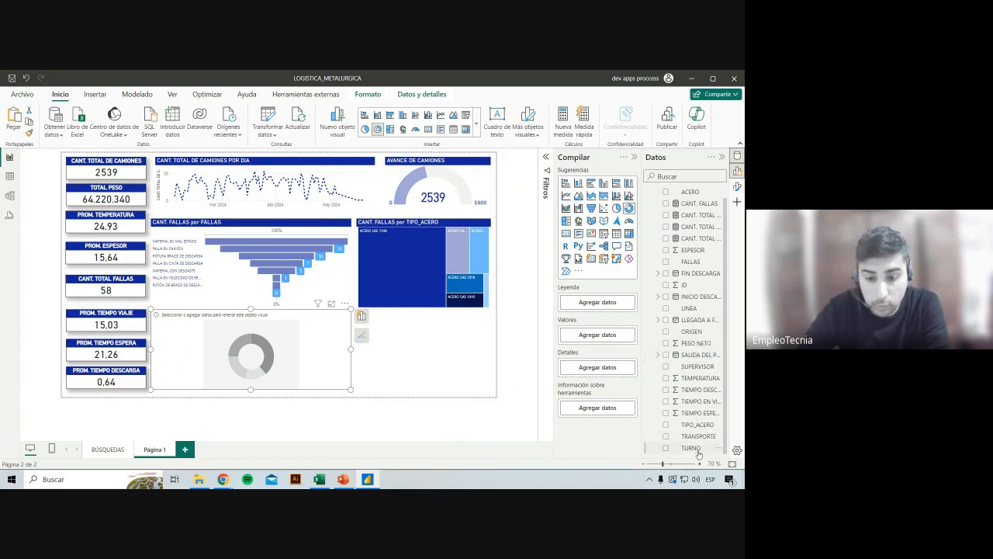
drag(699, 454, 602, 302)
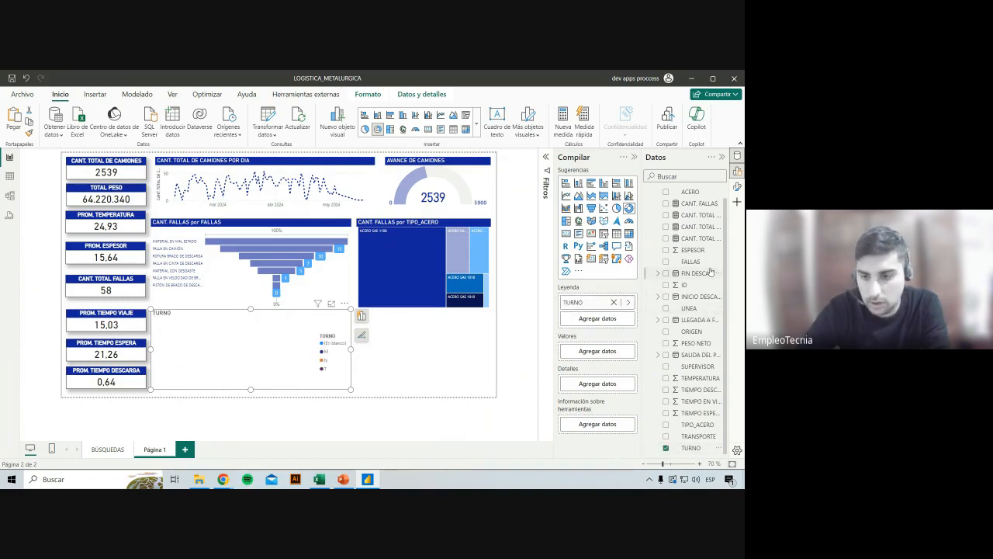
scroll(714, 276, up, 1)
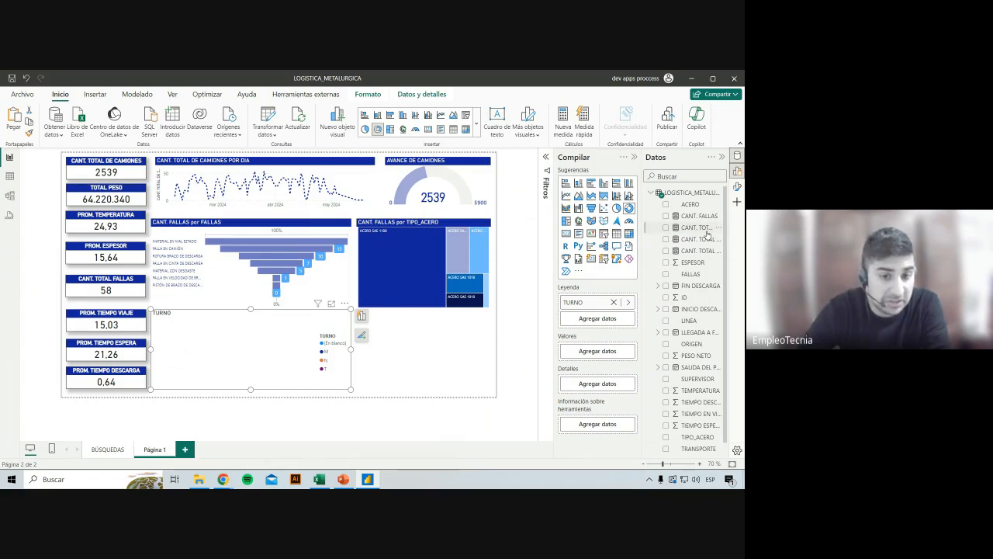
drag(702, 231, 598, 351)
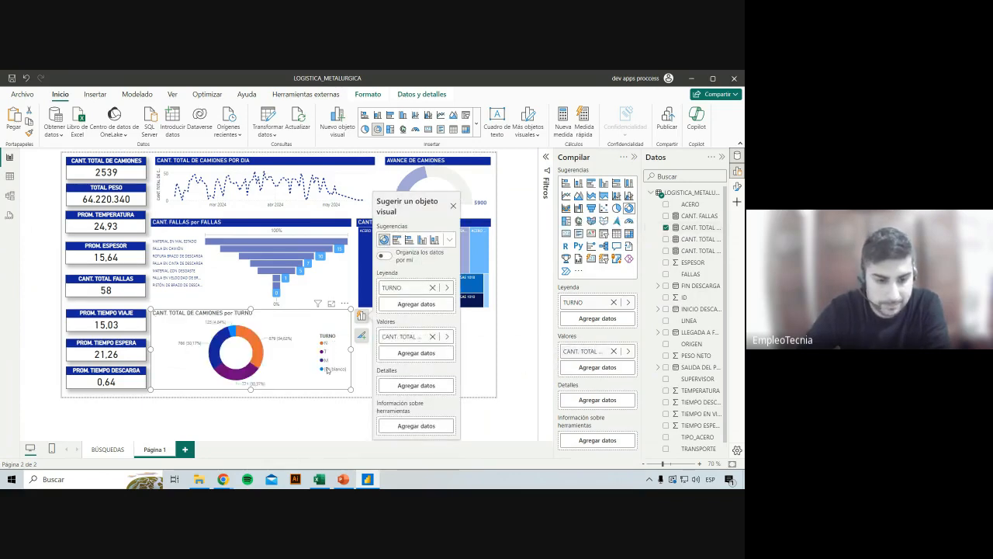
drag(251, 309, 251, 314)
Recolour the donut segments: N in theme dark blue #12239E, T in a medium tint and M in a lighter tint of that blue.
click(737, 187)
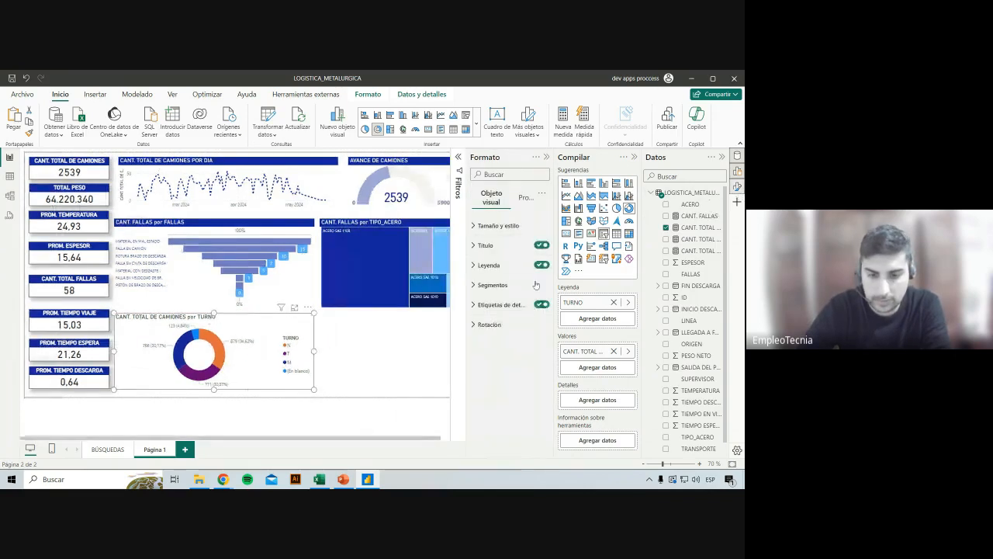
click(494, 286)
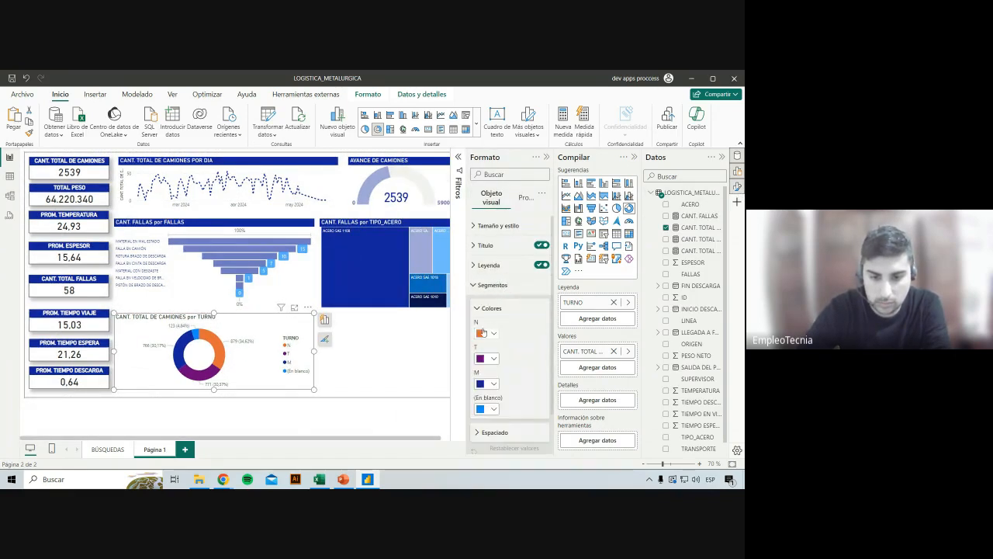
click(489, 333)
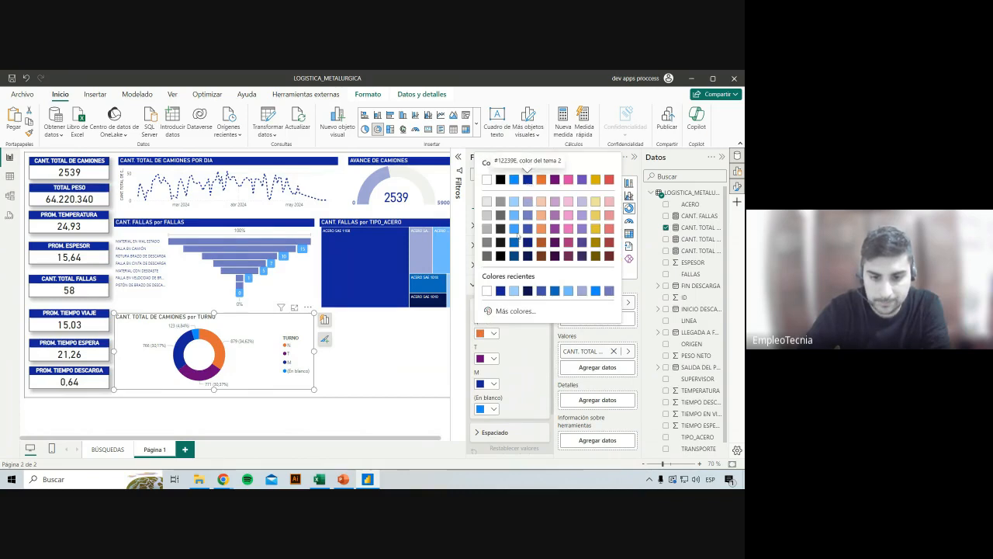
click(527, 180)
click(489, 358)
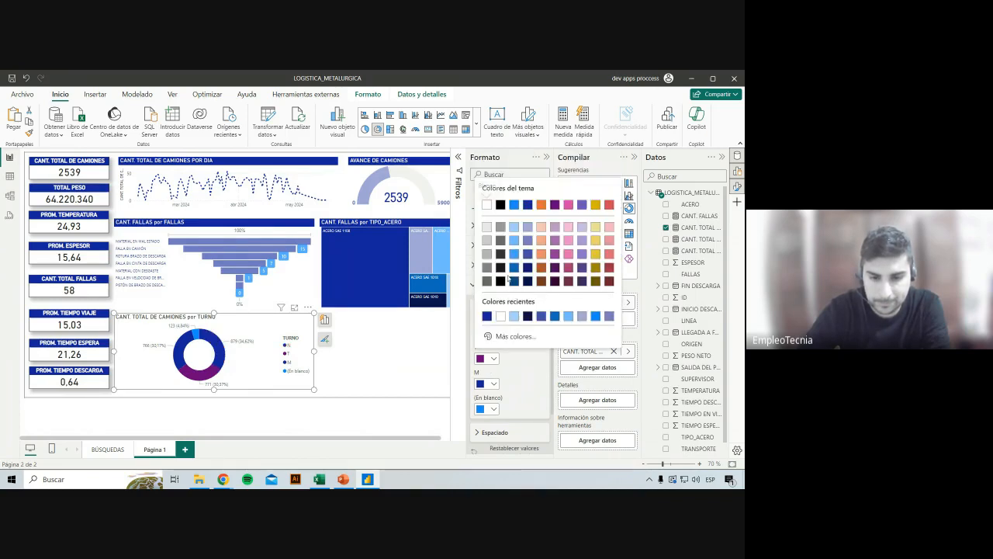
click(528, 240)
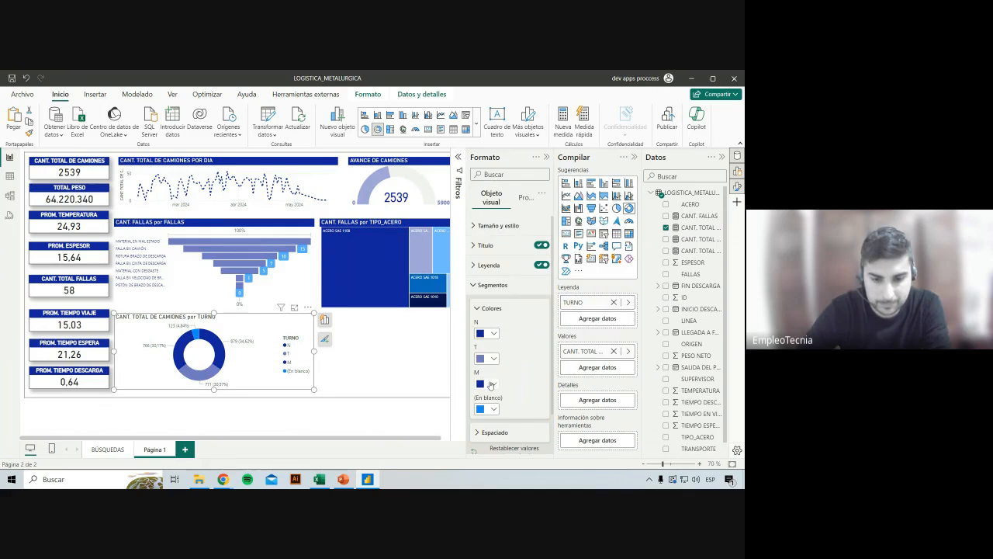
click(489, 384)
click(526, 254)
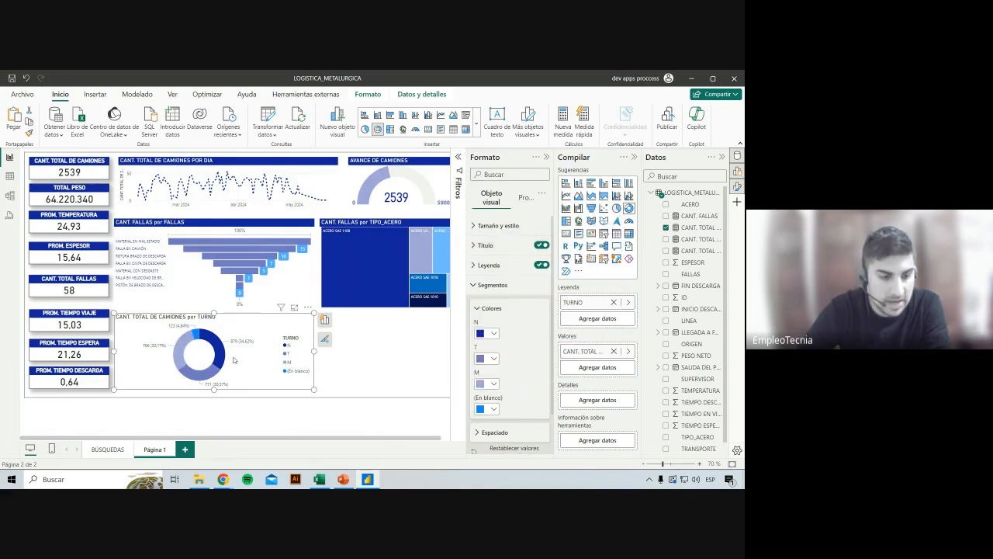
mouse_move(197, 334)
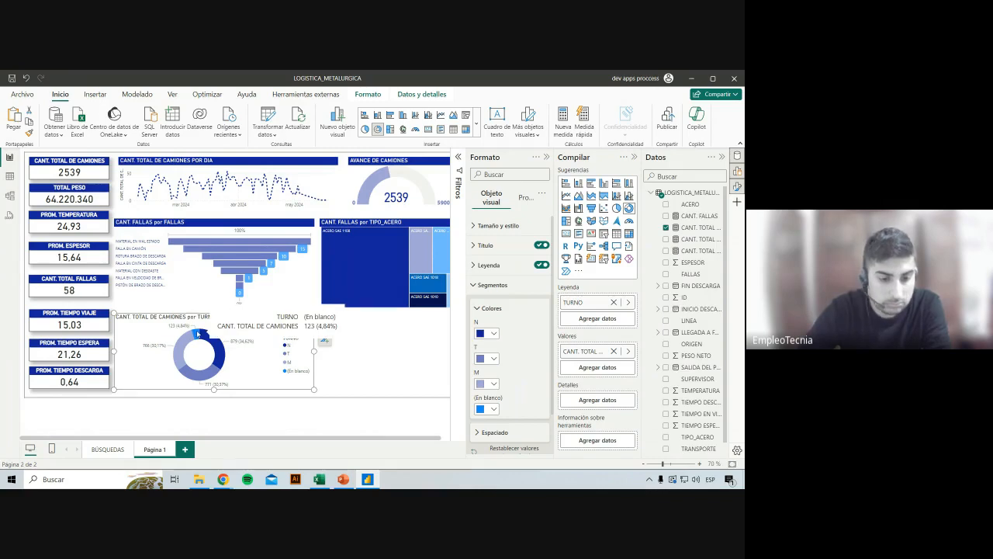
click(375, 358)
click(262, 381)
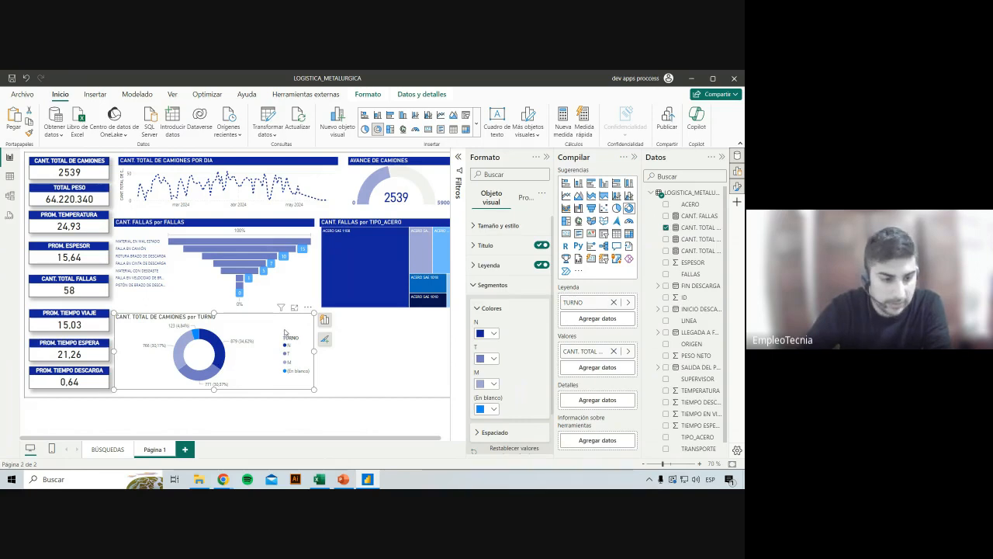
Hide the donut chart's legend and set its detail label content to Todas las etiquetas de detalles.
click(503, 285)
click(541, 266)
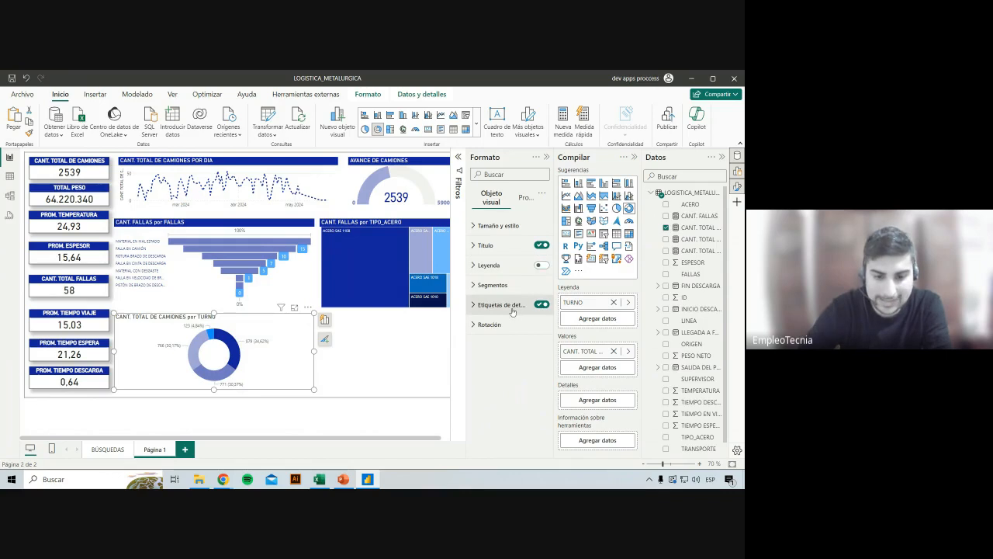
click(503, 304)
click(508, 393)
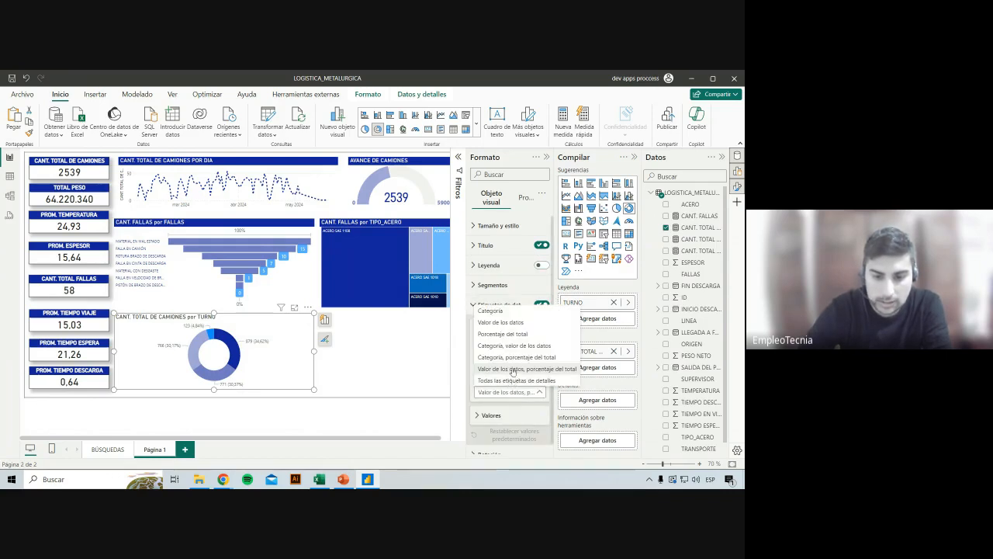
click(527, 346)
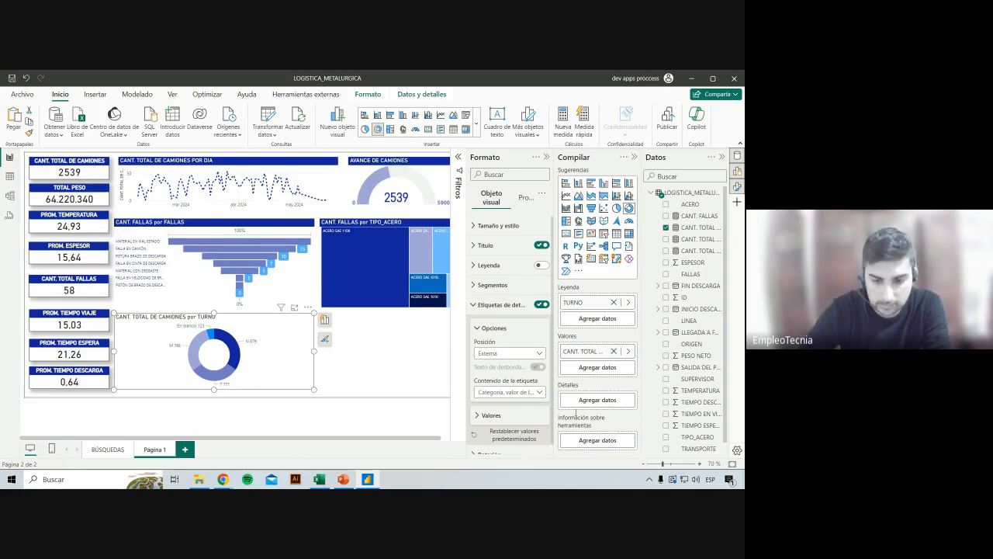
click(534, 393)
click(534, 380)
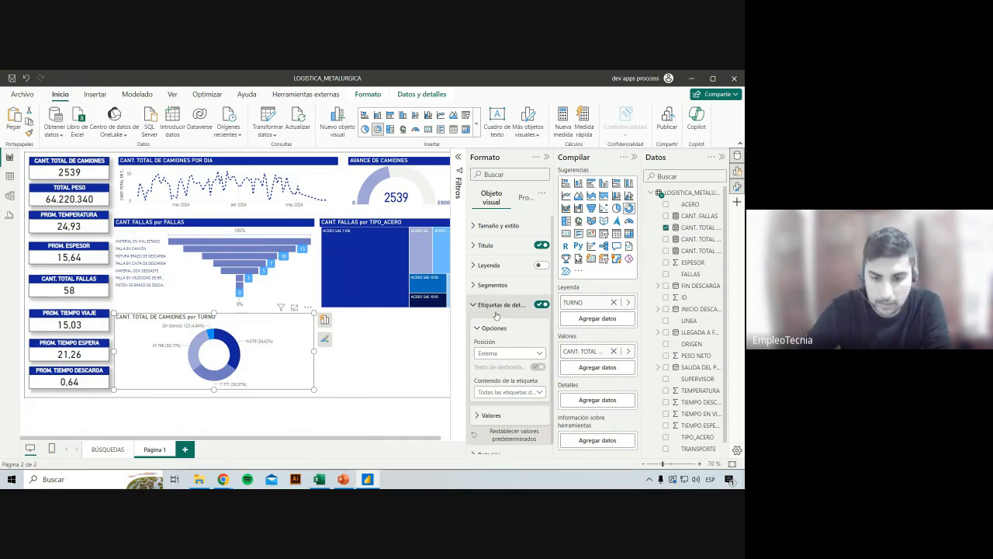
Make the donut chart's detail label values bold and dark blue.
click(491, 416)
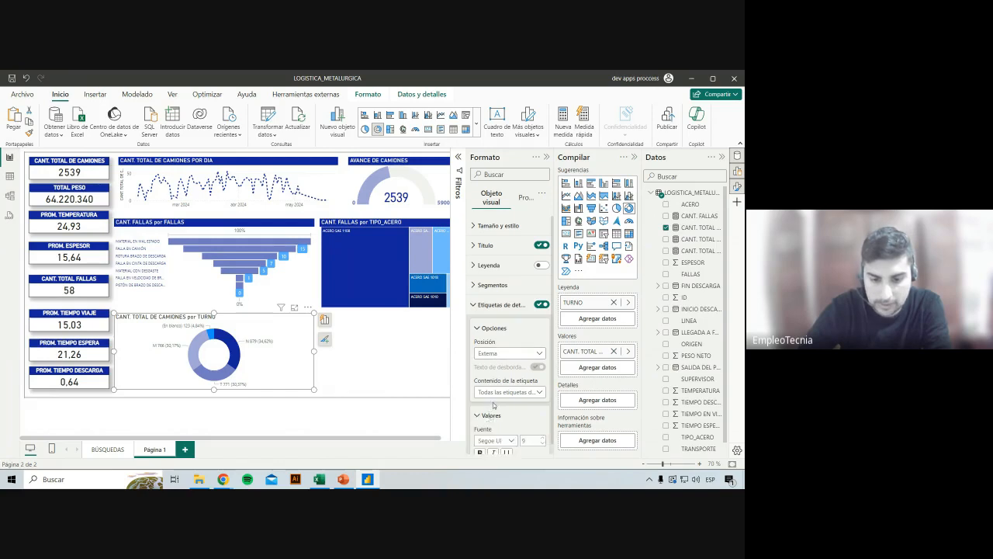
scroll(497, 388, down, 2)
click(492, 350)
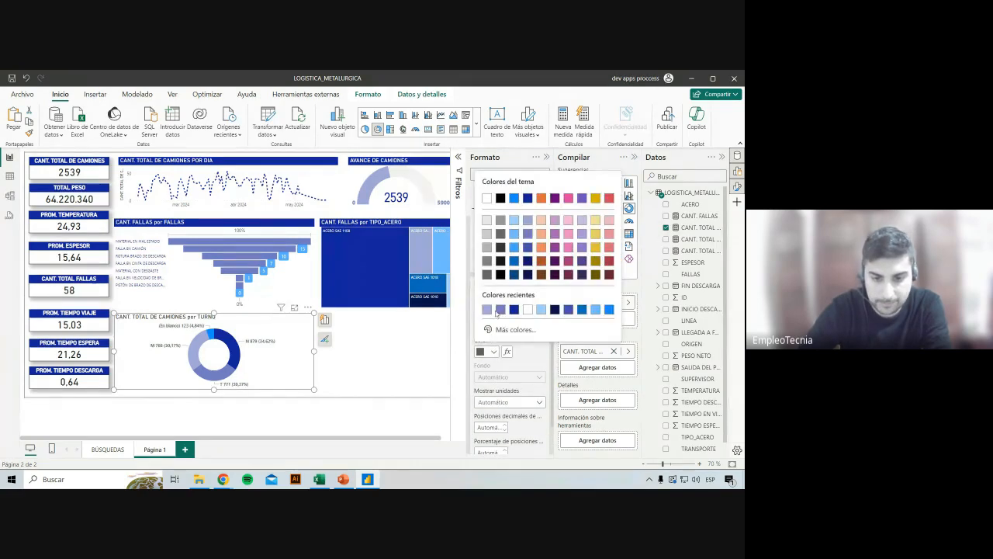
click(529, 204)
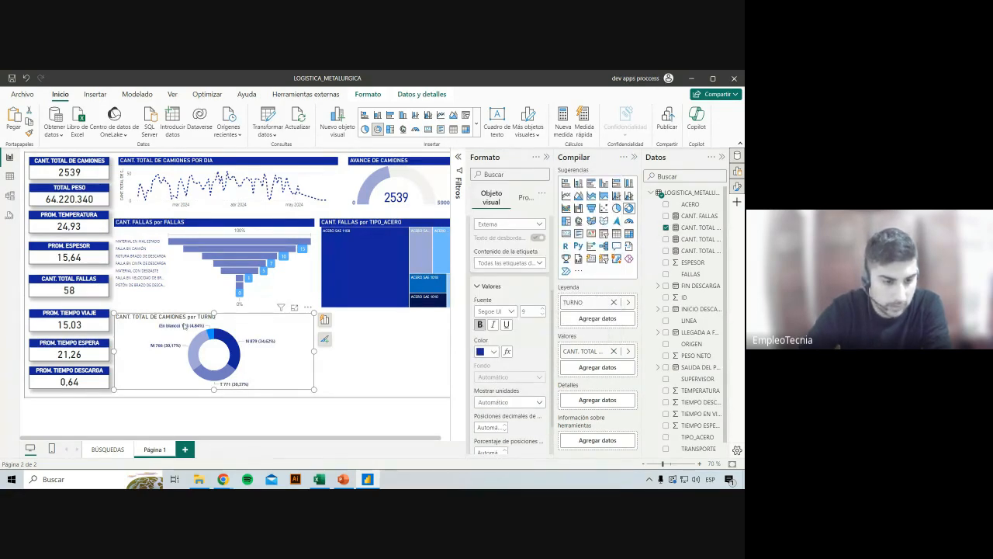
Give the donut chart's title a dark blue background and white text.
scroll(503, 286, up, 3)
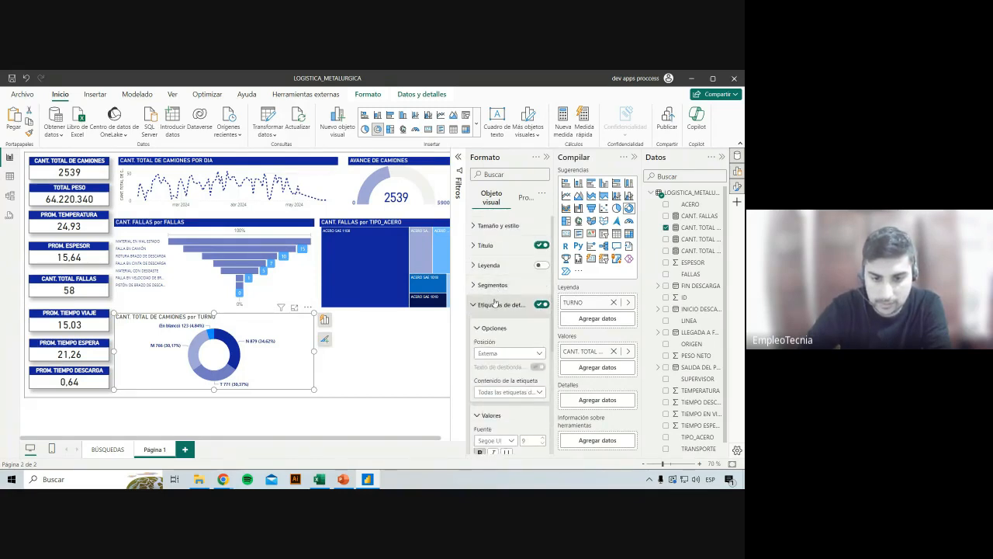
click(497, 245)
click(494, 410)
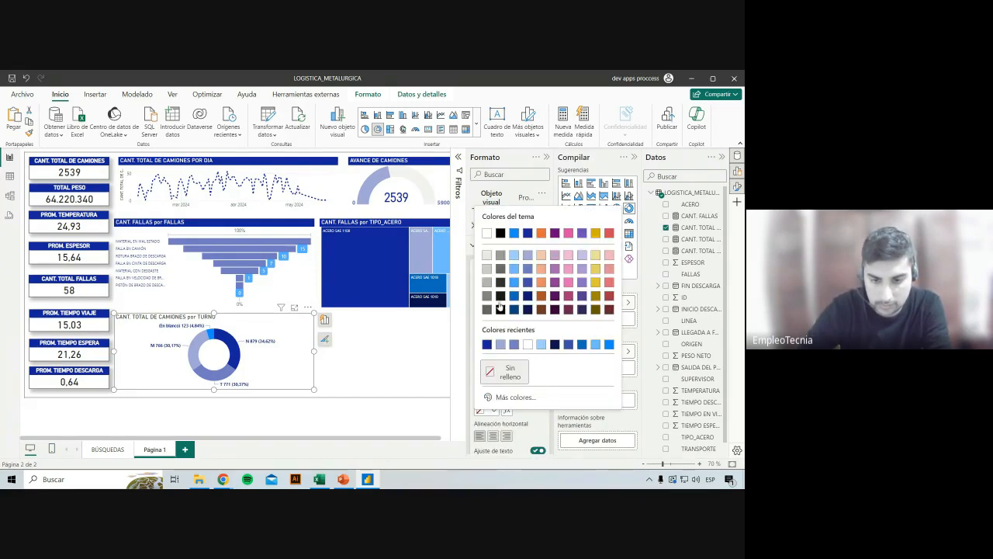
click(529, 237)
click(493, 386)
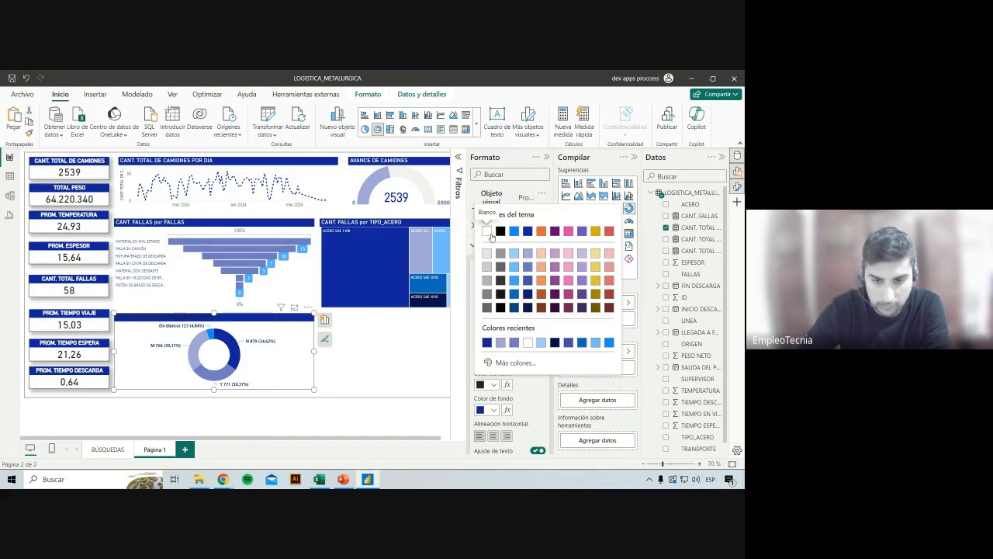
click(482, 219)
click(404, 382)
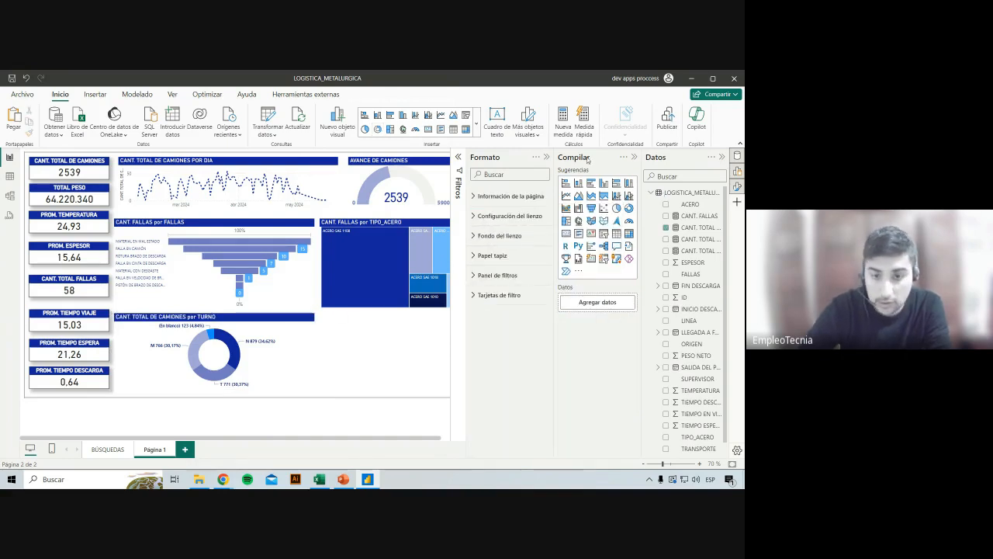
Turn on the visual border and shadow for the trucks-per-day line chart and the AVANCE DE CAMIONES gauge.
click(549, 159)
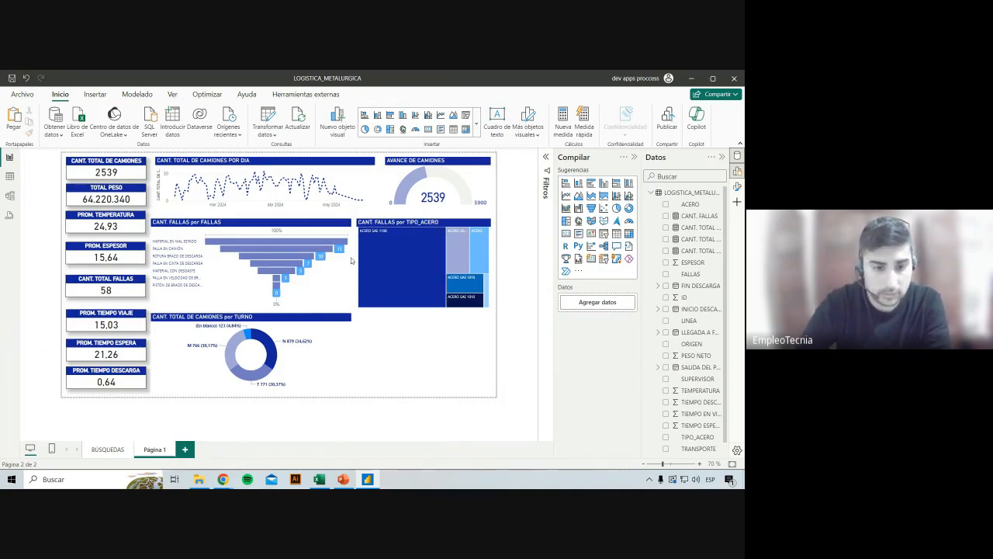
click(359, 186)
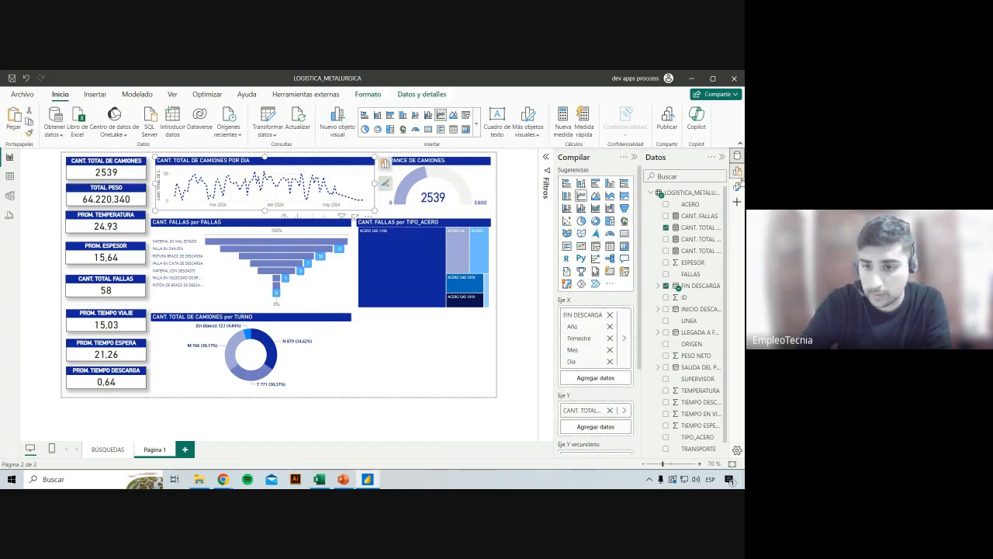
click(738, 185)
scroll(528, 326, down, 3)
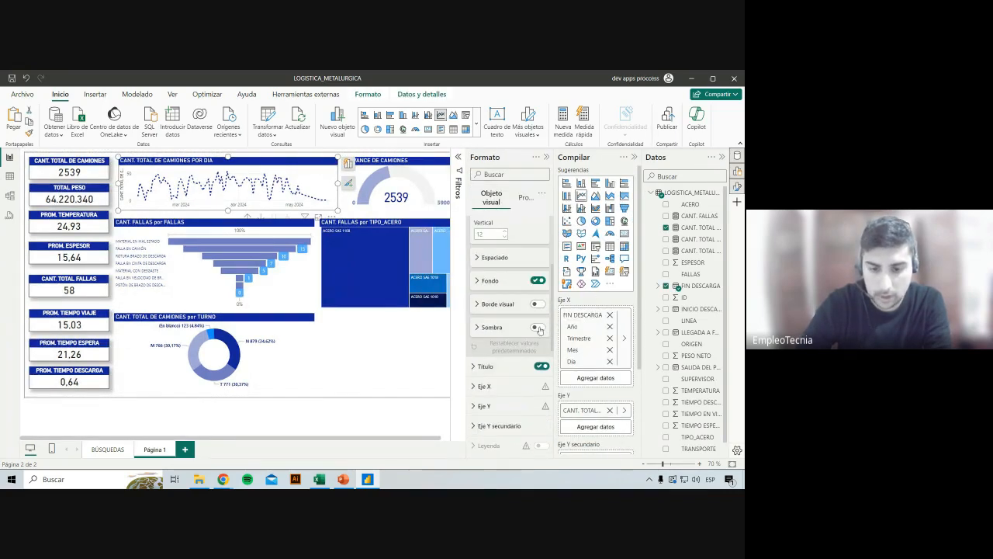
click(536, 327)
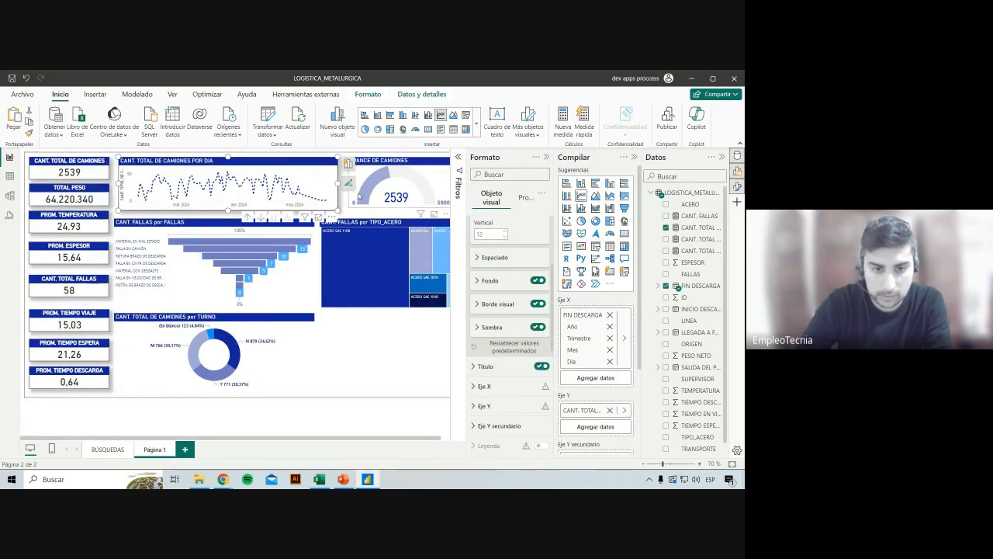
click(358, 200)
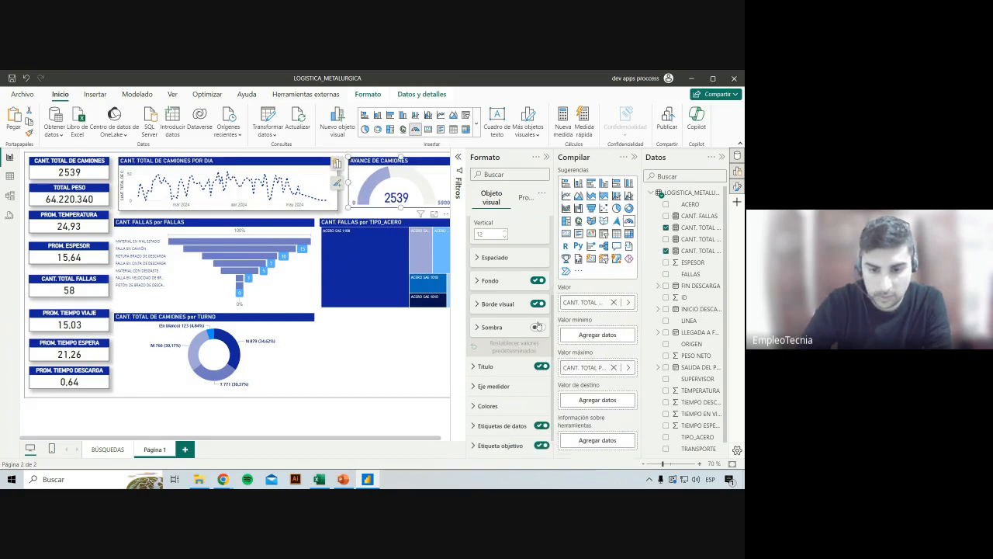
Turn on the visual border and shadow for the faults funnel, the TIPO_ACERO treemap and the TURNO donut chart.
click(295, 263)
click(536, 304)
click(536, 327)
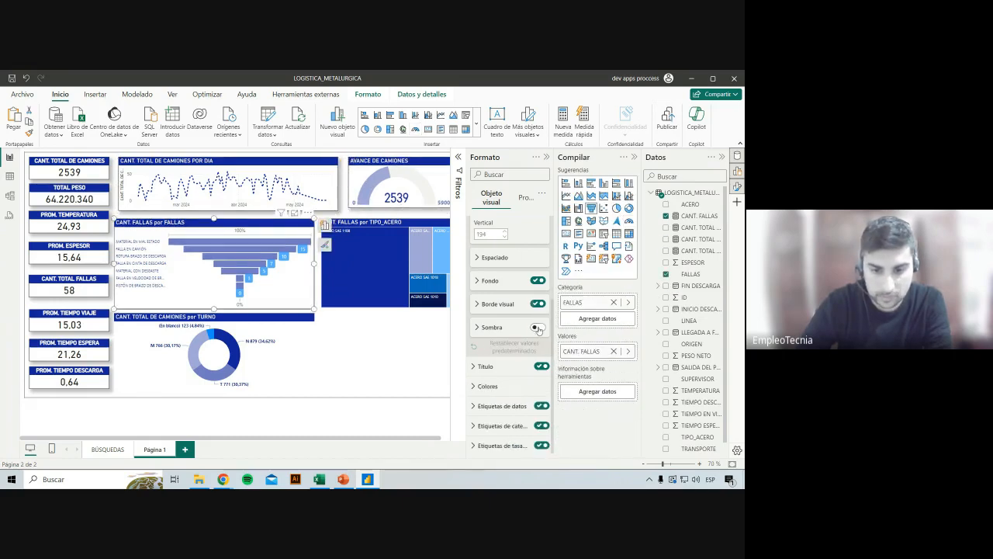
click(335, 303)
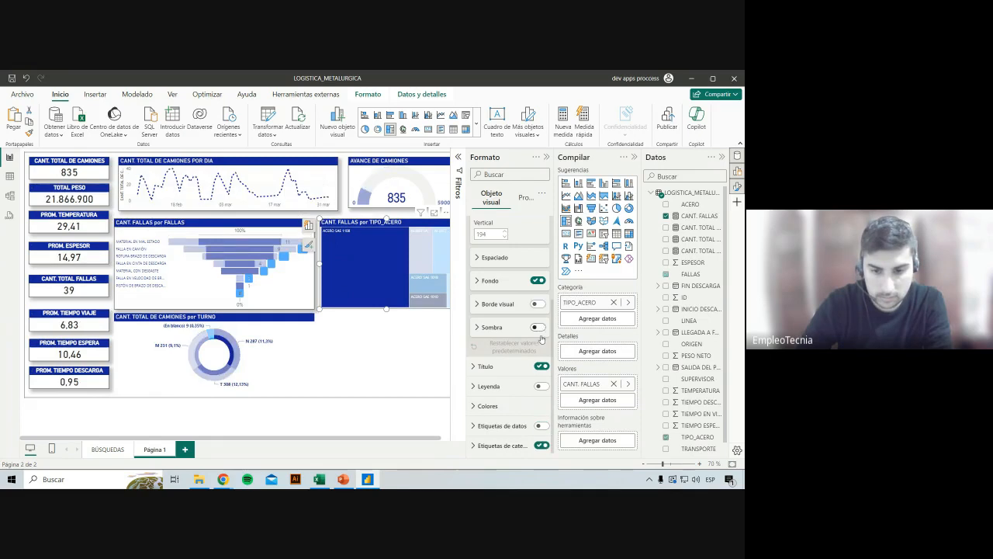
click(311, 357)
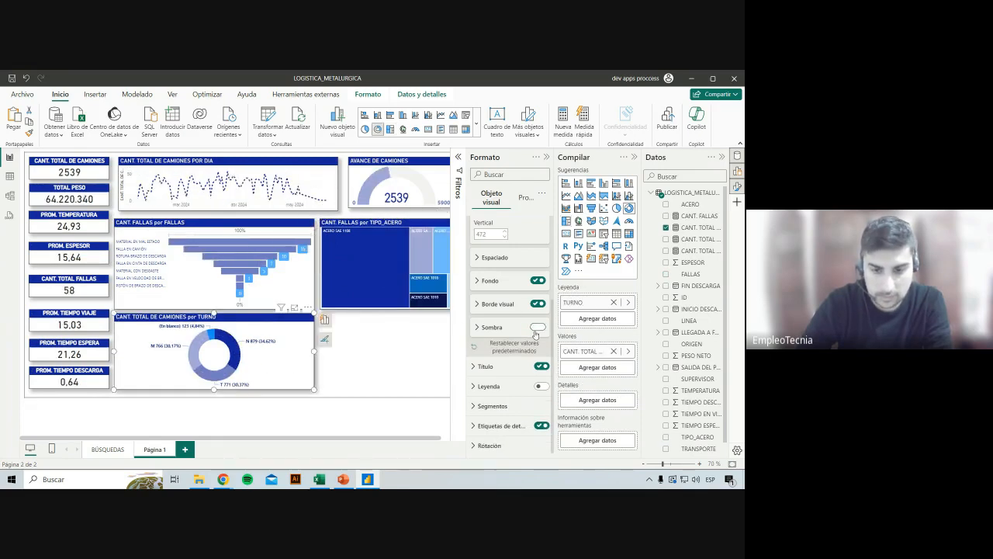
click(377, 350)
Insert a slicer below the treemap, shrink it to about 75 high, and assign it the TRANSPORTE field.
click(722, 157)
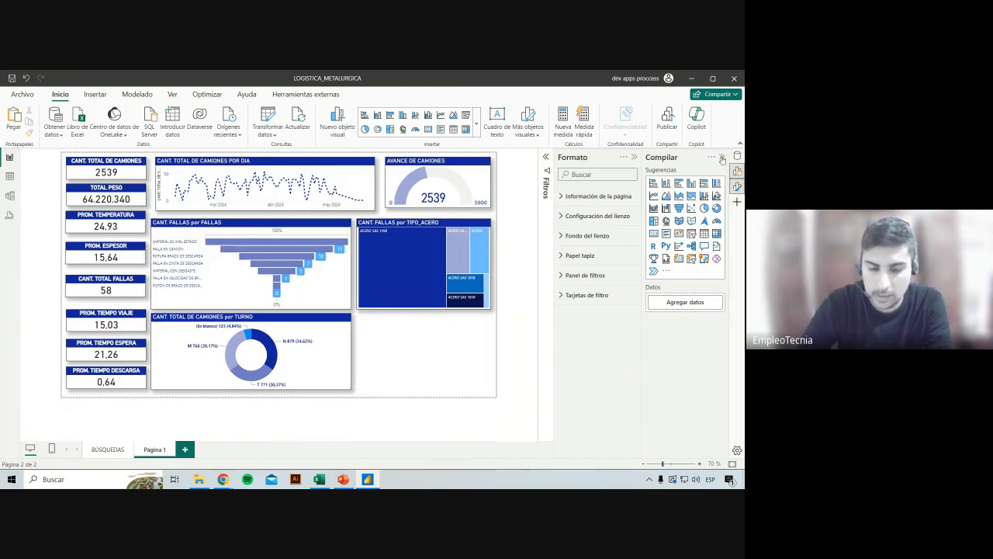
click(693, 234)
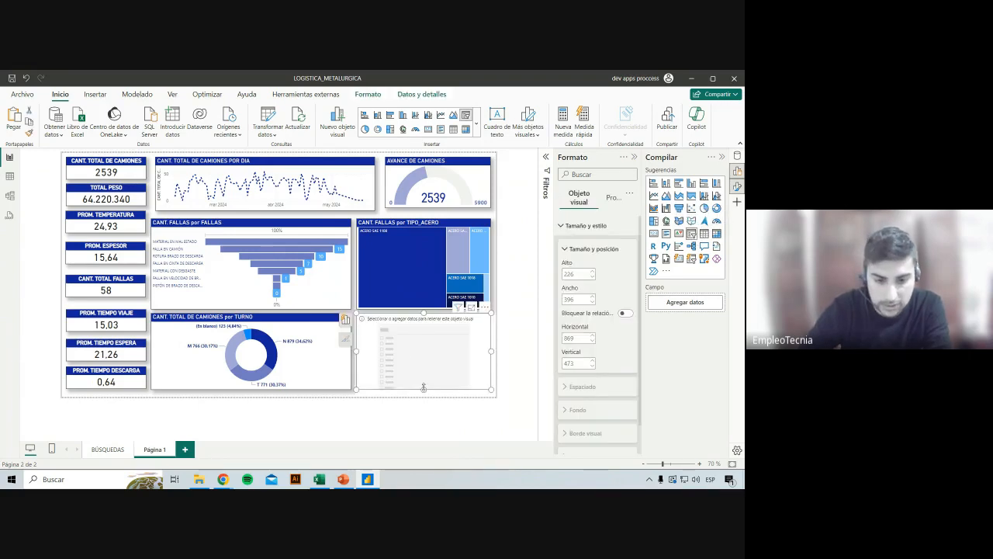
drag(424, 386, 424, 339)
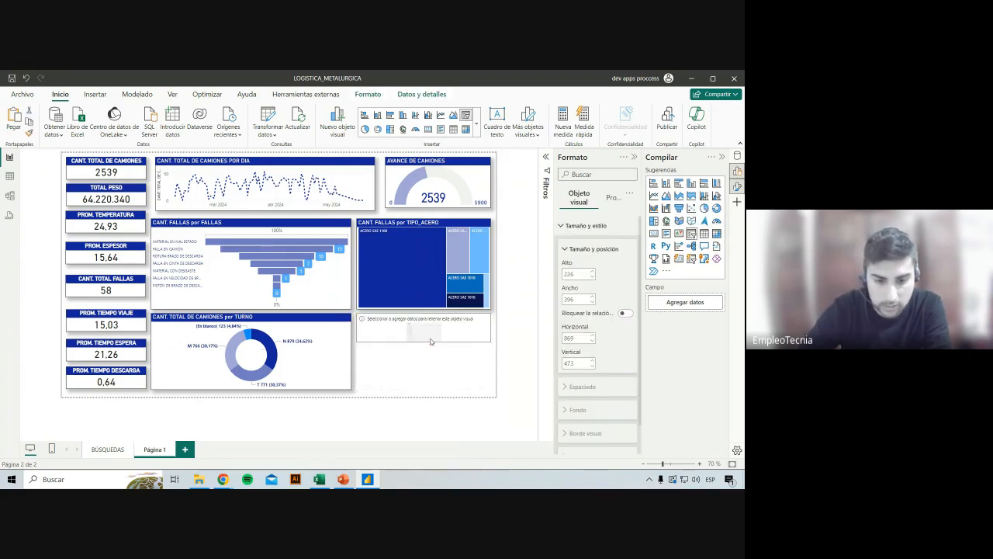
click(738, 157)
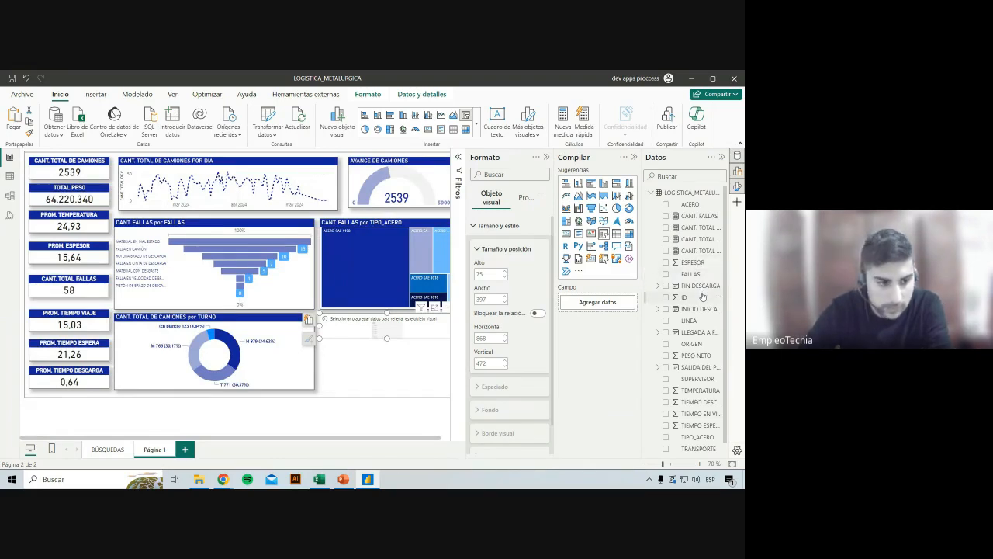
scroll(717, 360, down, 1)
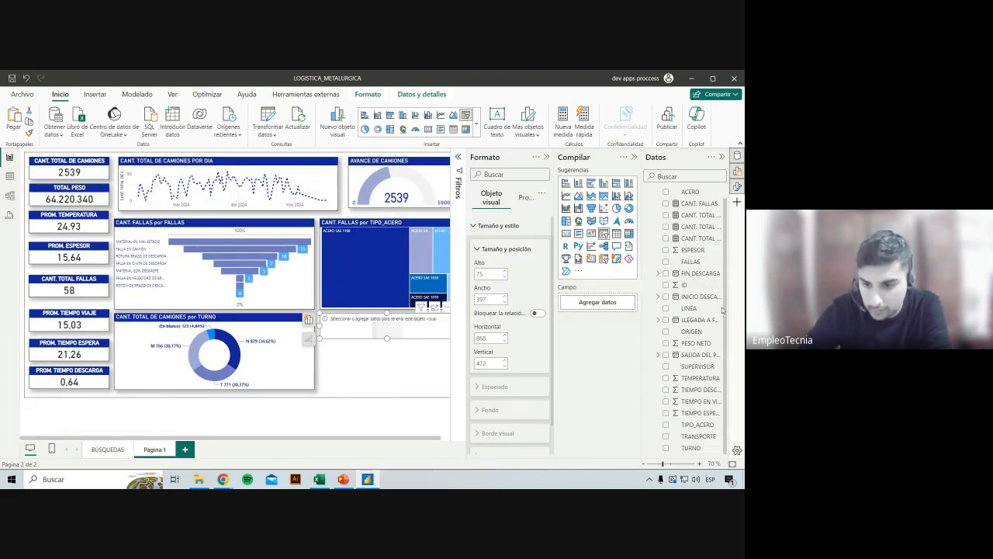
drag(703, 437, 394, 326)
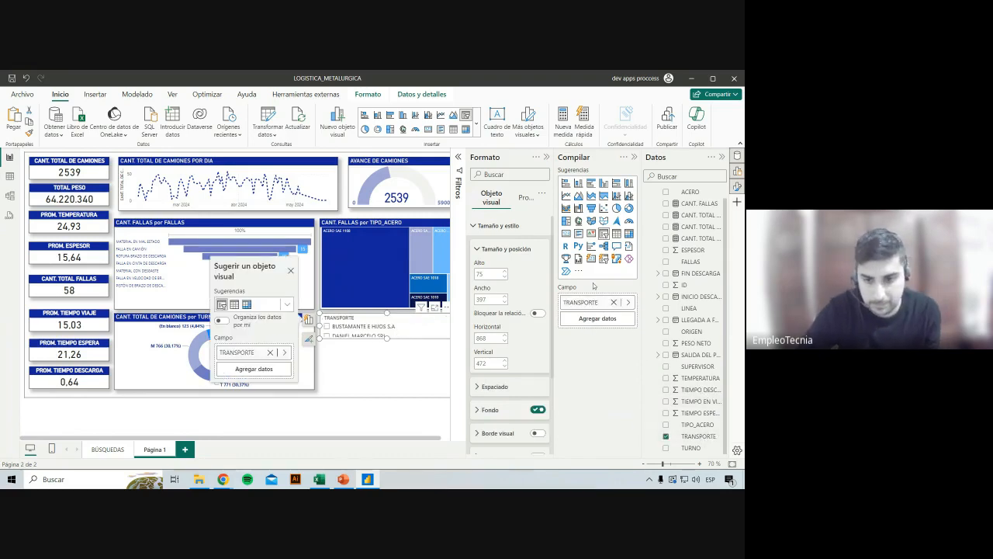
Set the TRANSPORTE slicer's style to Menú desplegable.
click(490, 249)
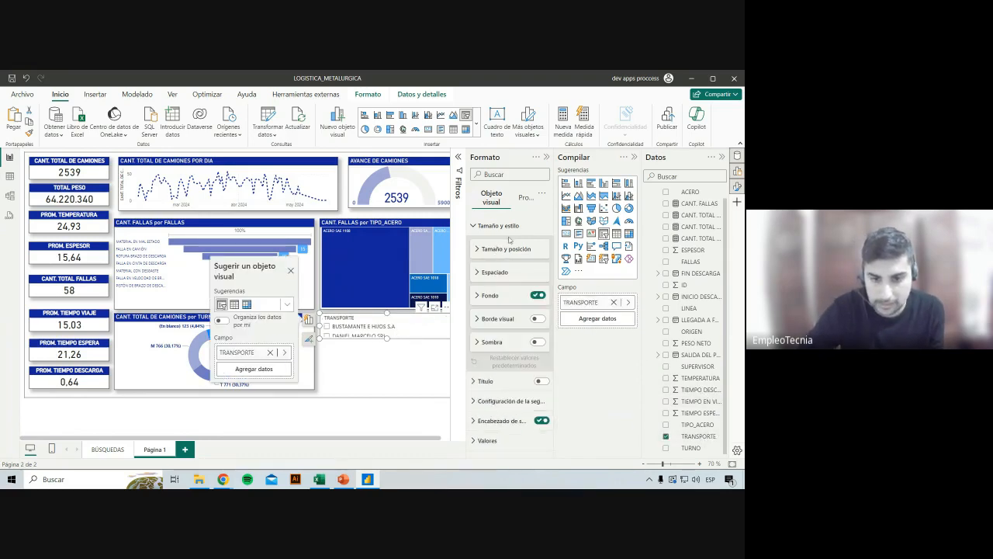
click(504, 401)
click(512, 449)
click(516, 439)
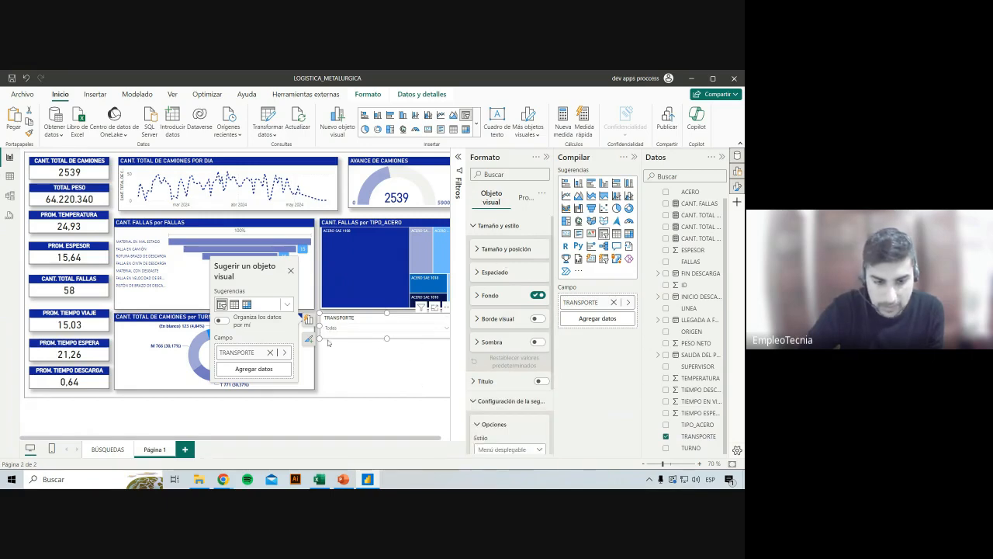
click(501, 319)
click(501, 320)
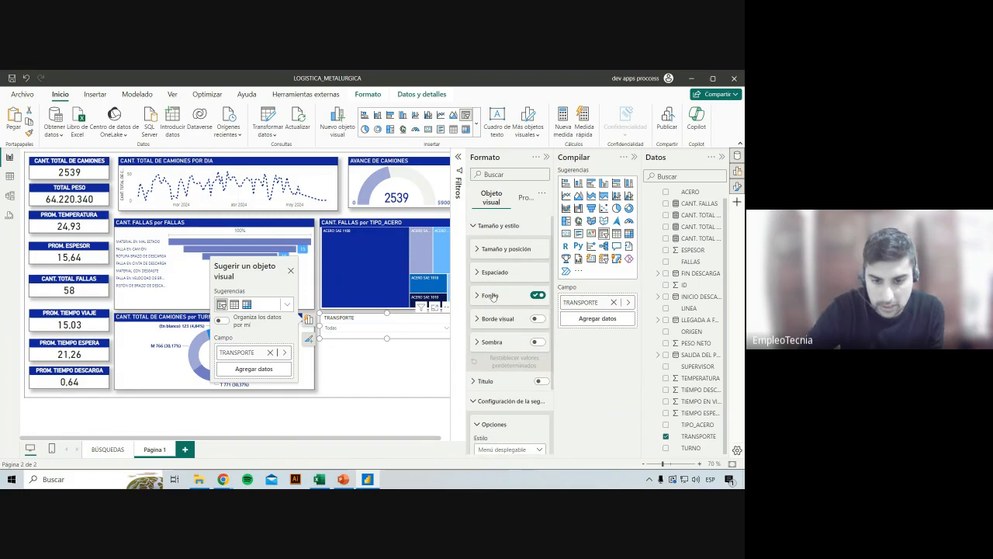
click(508, 226)
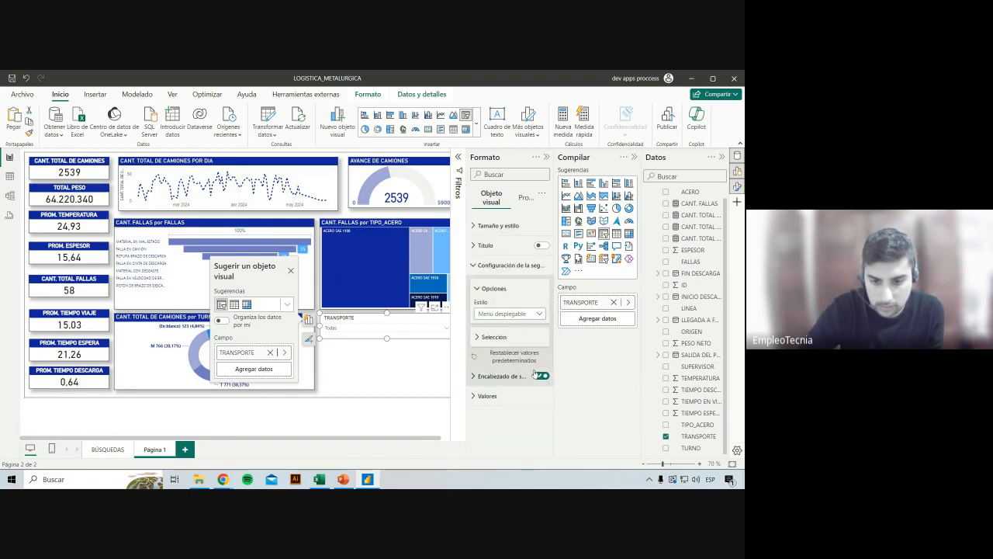
Enable the slicer's title with the text TRANSPORTE, a theme dark blue background and white text.
click(486, 245)
click(541, 245)
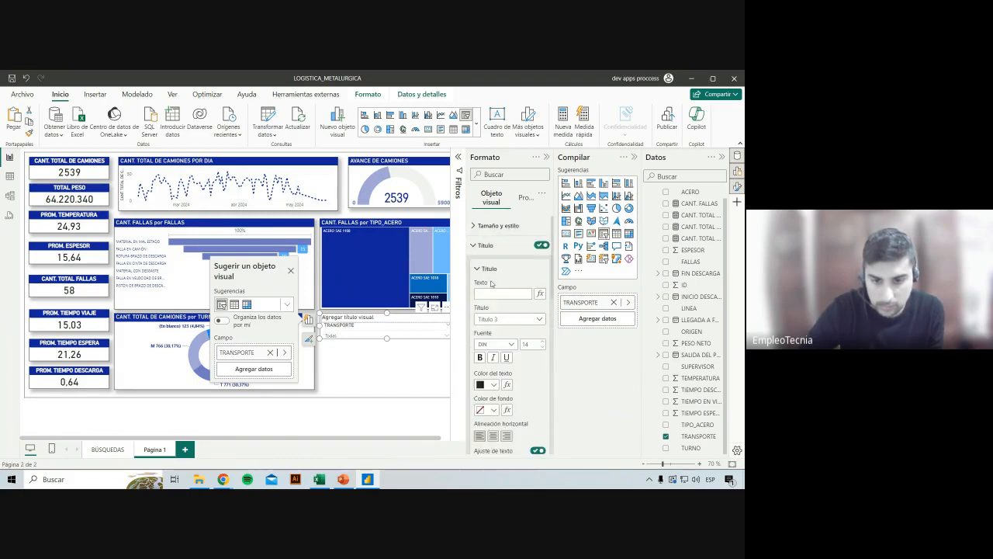
click(494, 293)
text(TRANSPORTE)
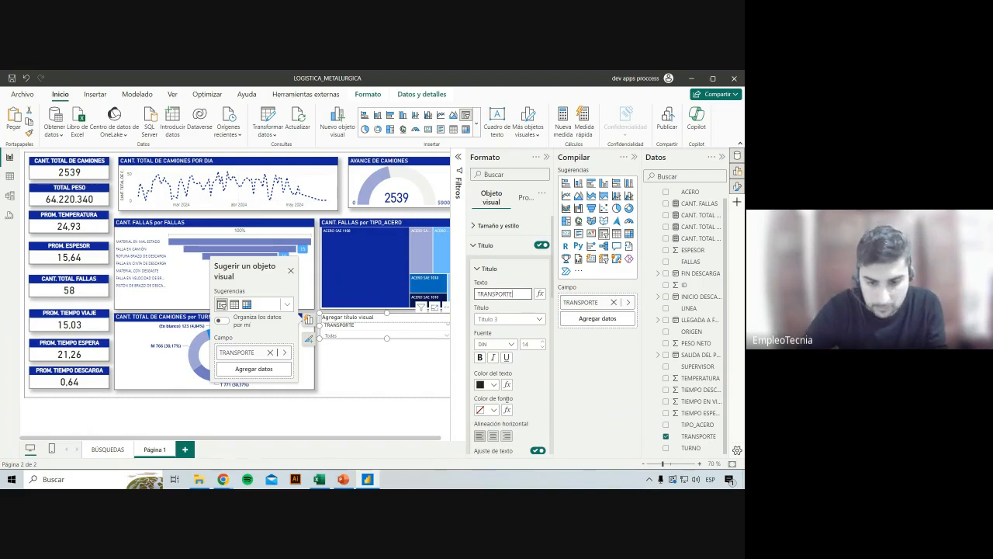
click(487, 410)
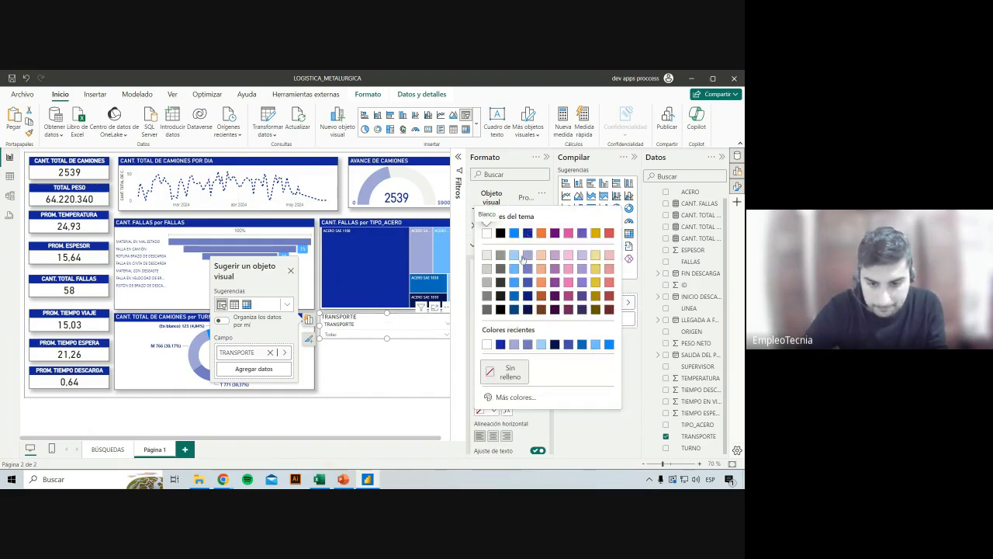
click(528, 234)
click(487, 386)
click(487, 233)
Turn off the TRANSPORTE slicer's own header so only the visual title remains.
scroll(499, 273, up, 5)
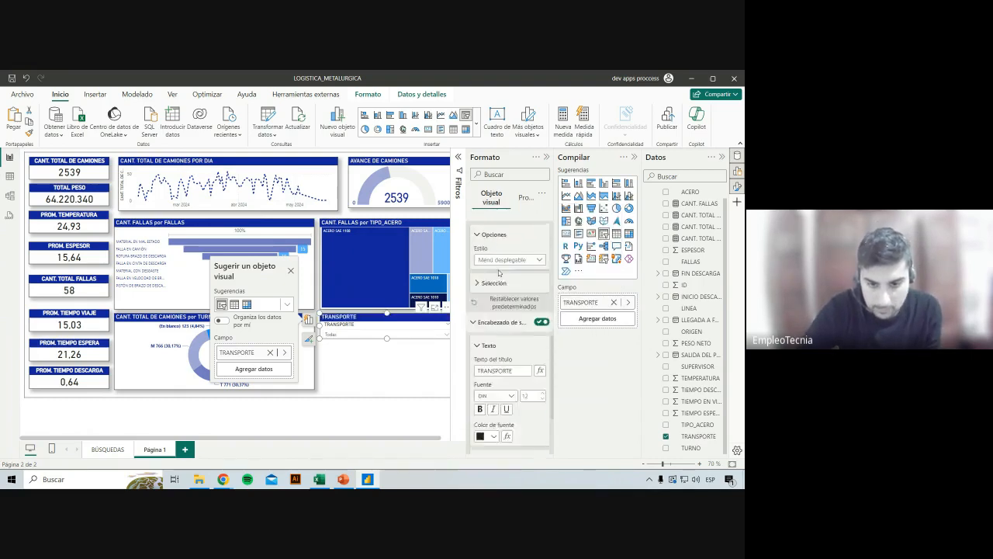
scroll(497, 280, up, 4)
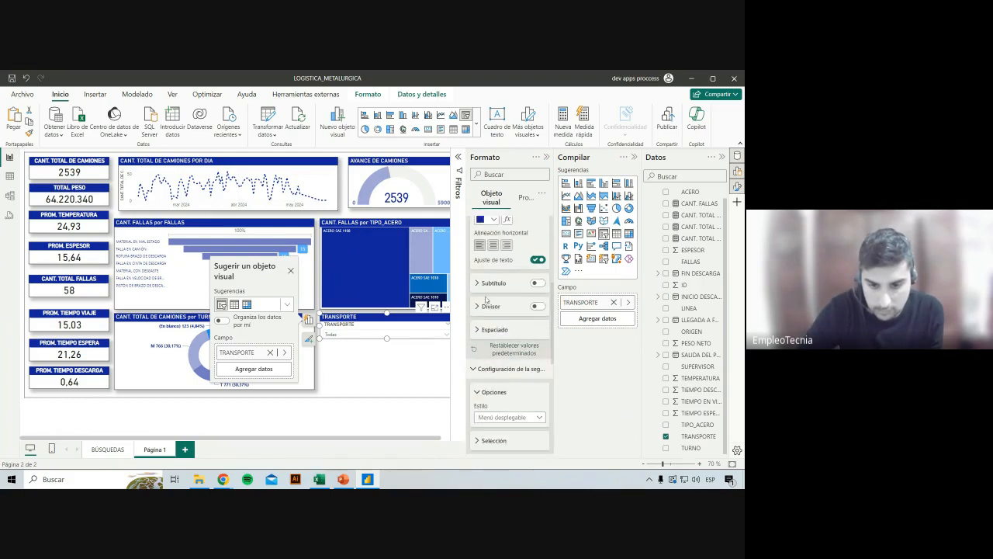
scroll(487, 299, up, 5)
click(491, 248)
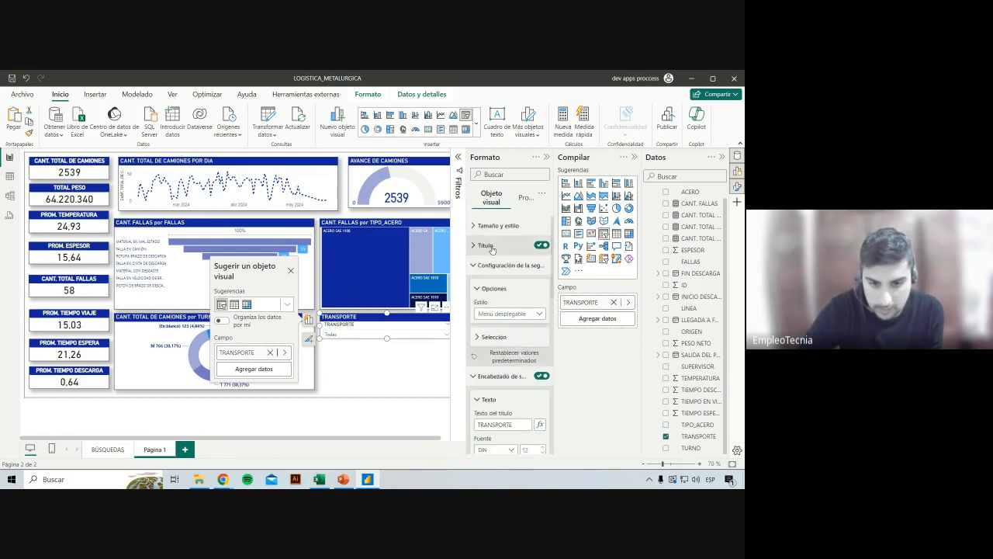
click(496, 265)
click(499, 285)
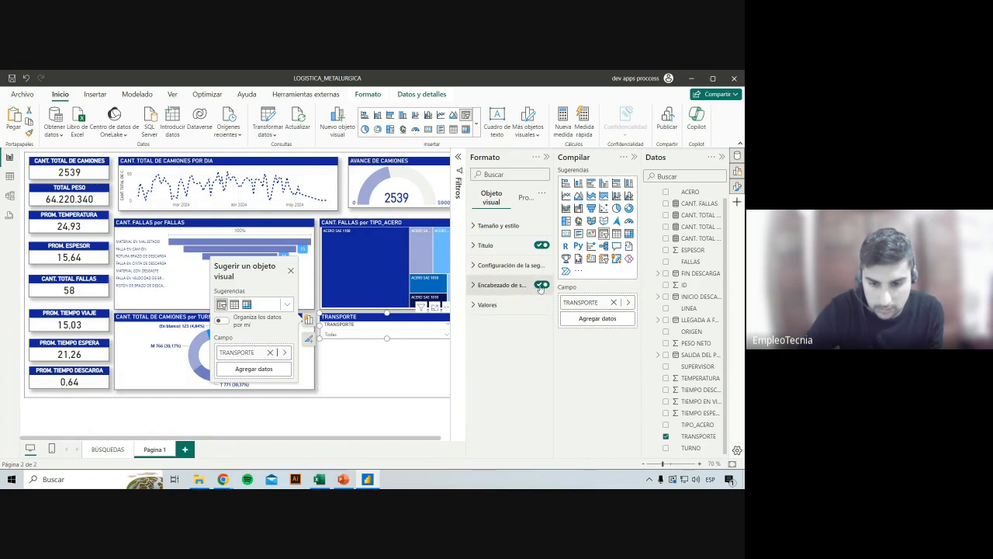
click(541, 285)
click(416, 358)
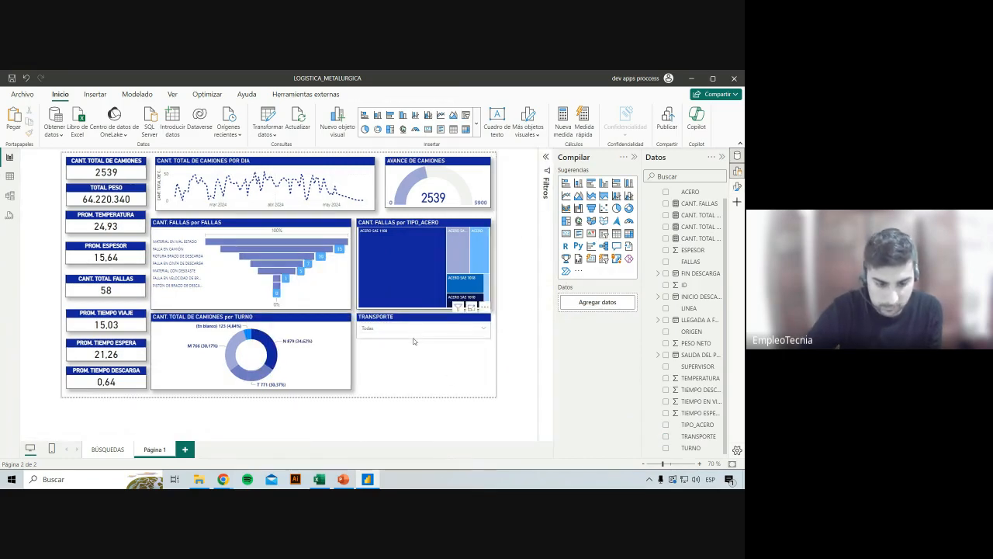
Duplicate the TRANSPORTE slicer directly below the original and replace the copy's field with SUPERVISOR.
click(413, 341)
key(ctrl+c)
key(ctrl+v)
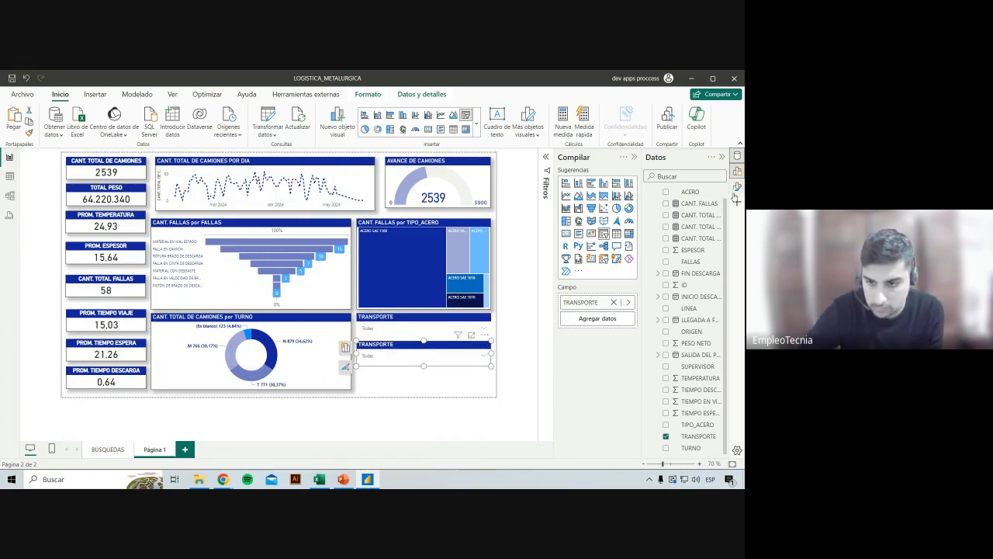
click(628, 302)
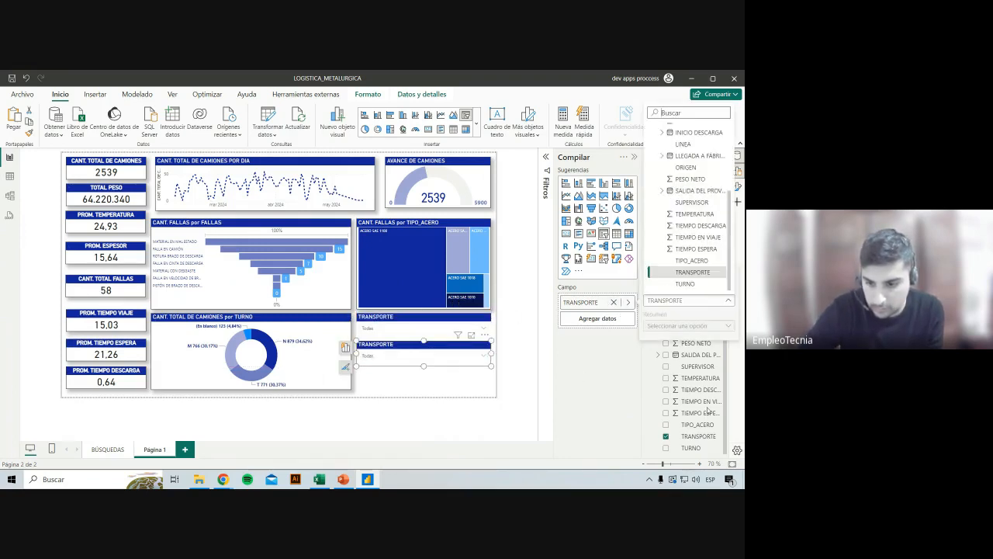
click(622, 417)
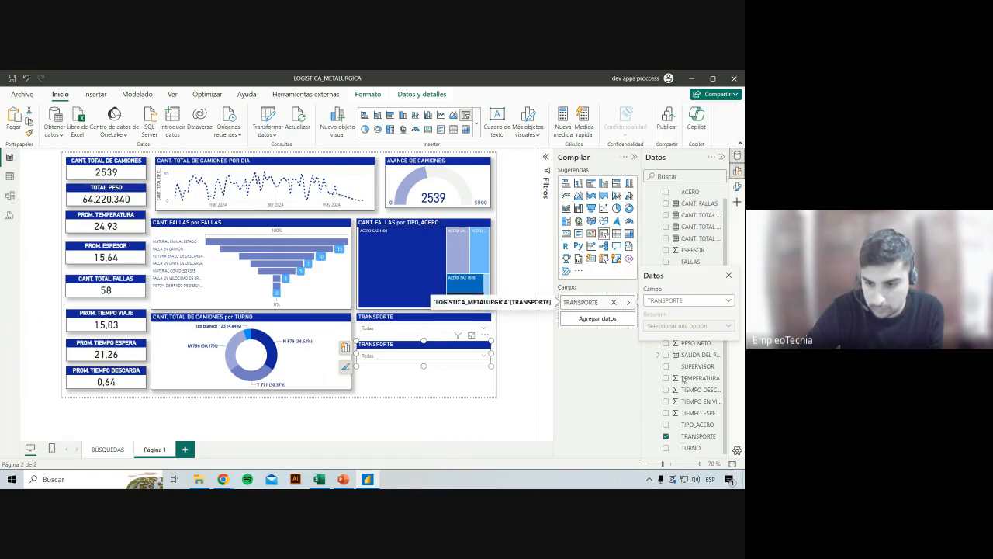
click(613, 303)
drag(706, 372, 599, 307)
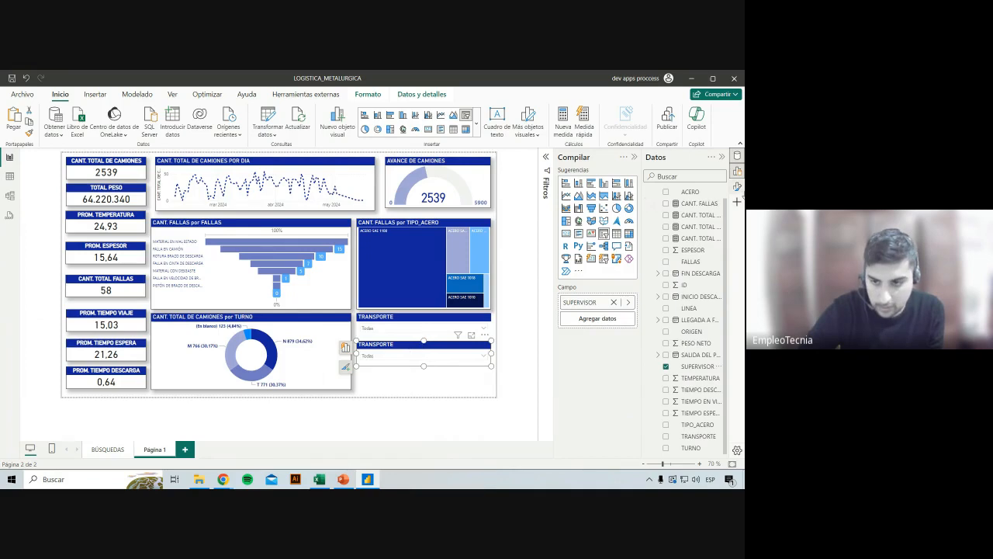
Change the copied slicer's title text to SUPERVISOR.
click(738, 186)
click(486, 246)
click(501, 293)
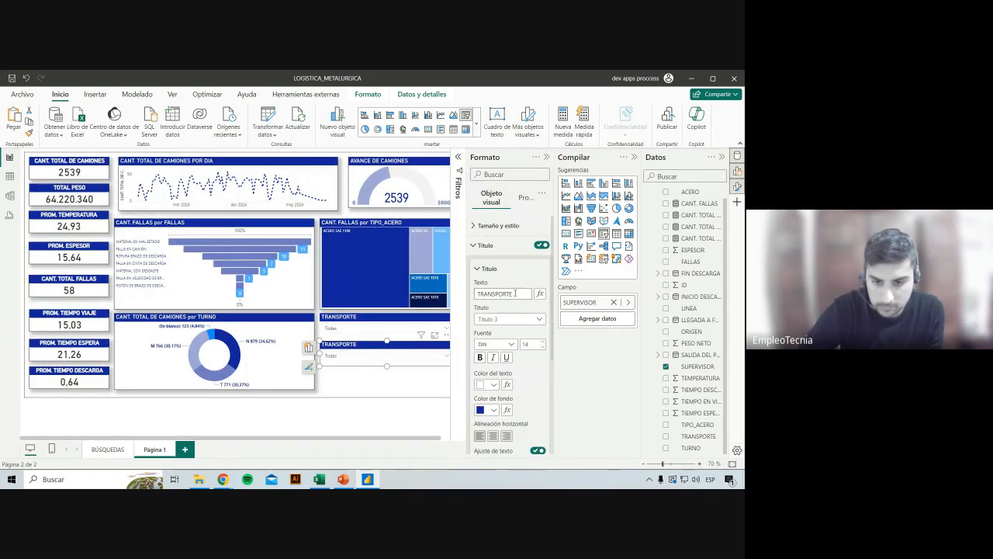
key(ctrl+a)
text(SUPERV)
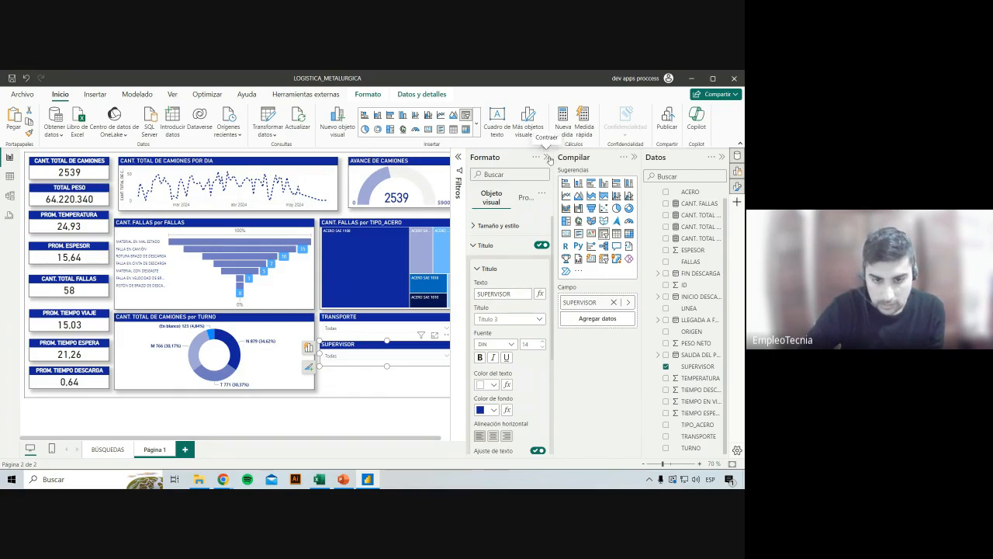
click(547, 158)
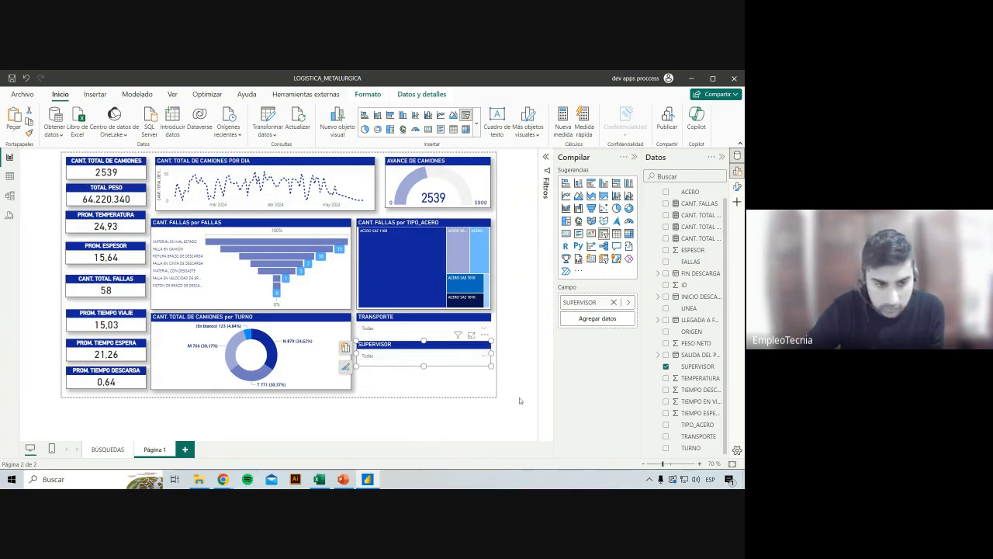
Duplicate the SUPERVISOR slicer and place the copy directly below it, aligned with the other slicers.
key(ctrl+c)
key(ctrl+v)
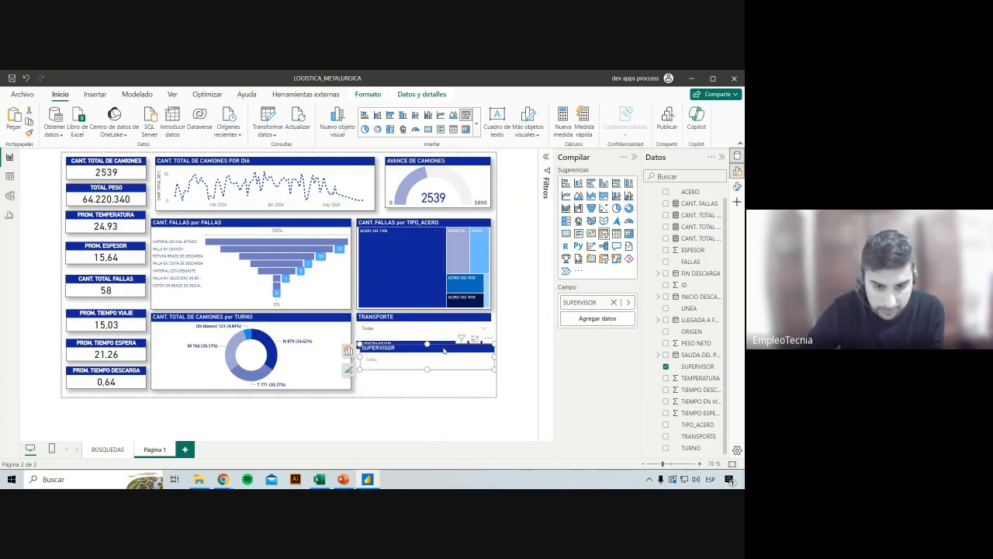
drag(441, 349, 441, 374)
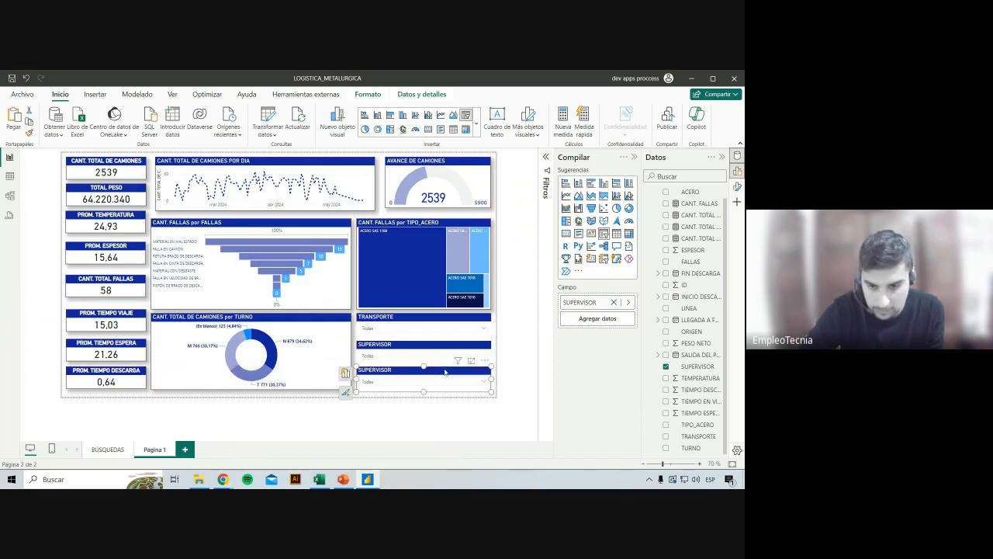
Replace the third slicer's field with TIPO_ACERO and change its title text to TIPO ACERO.
click(613, 302)
drag(695, 424, 601, 308)
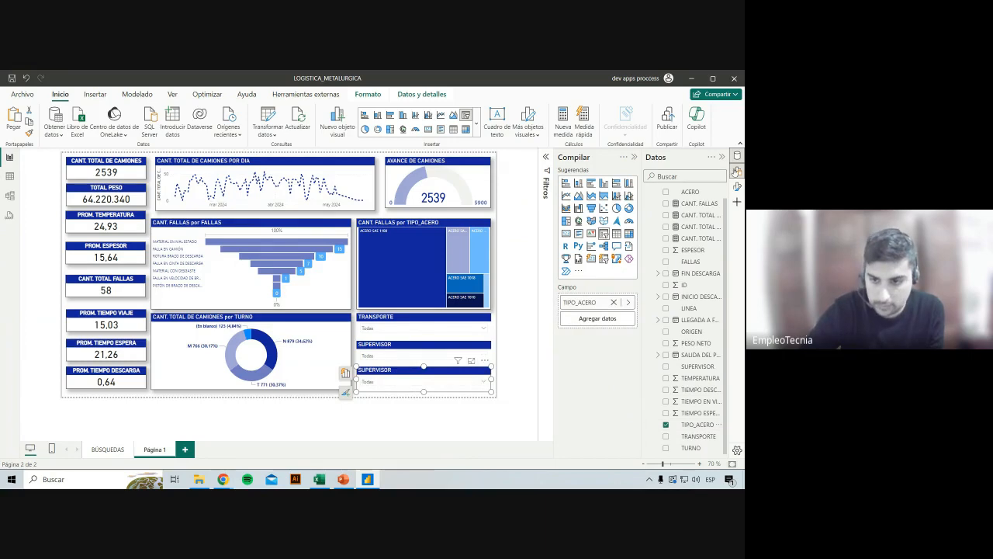
click(737, 171)
click(488, 246)
click(500, 294)
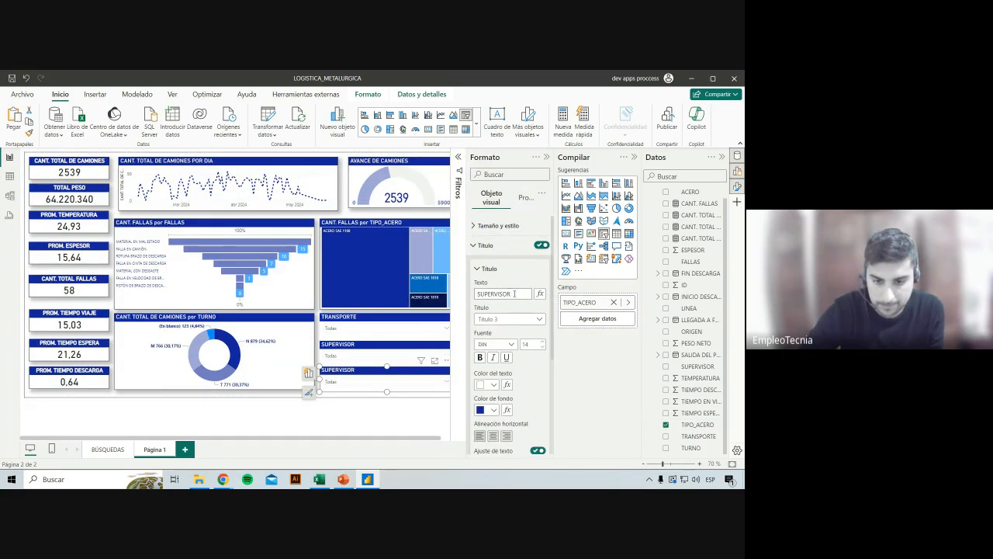
text(TIPO ACER)
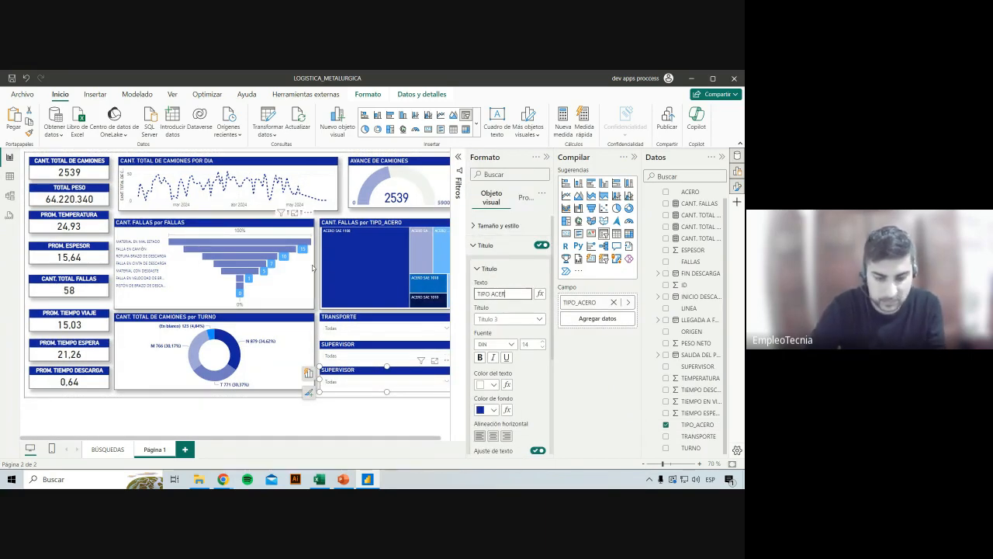
text(O)
key(Return)
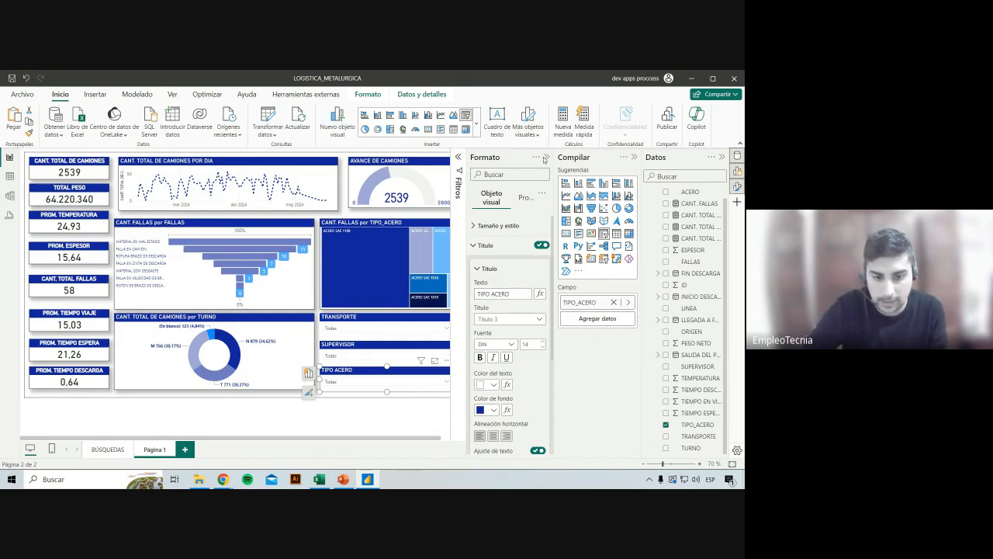
click(546, 158)
click(492, 326)
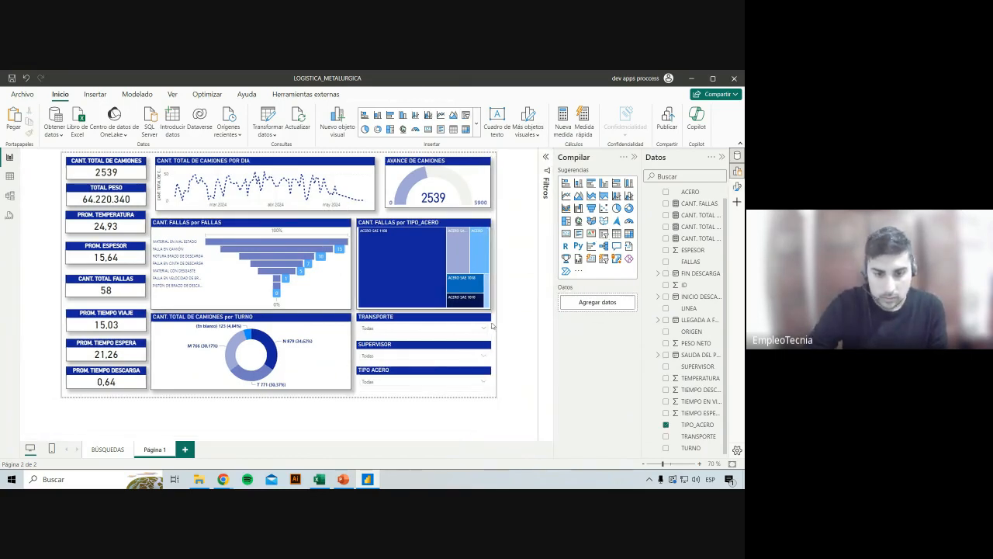
Test the slicers by viewing the TRANSPORTE options and filtering the page by two supervisors one at a time, clearing the supervisor filter at the end.
click(440, 335)
click(464, 330)
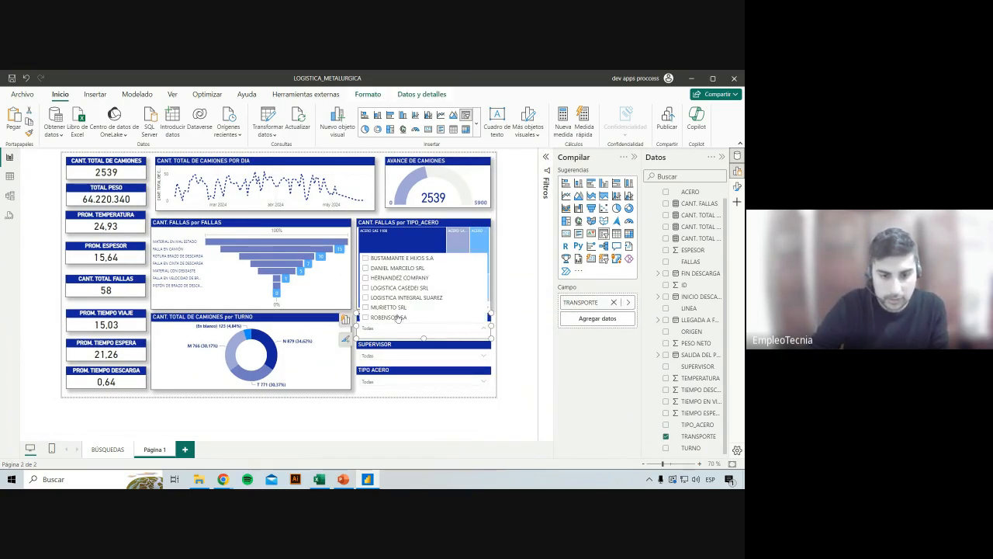
click(397, 356)
click(398, 296)
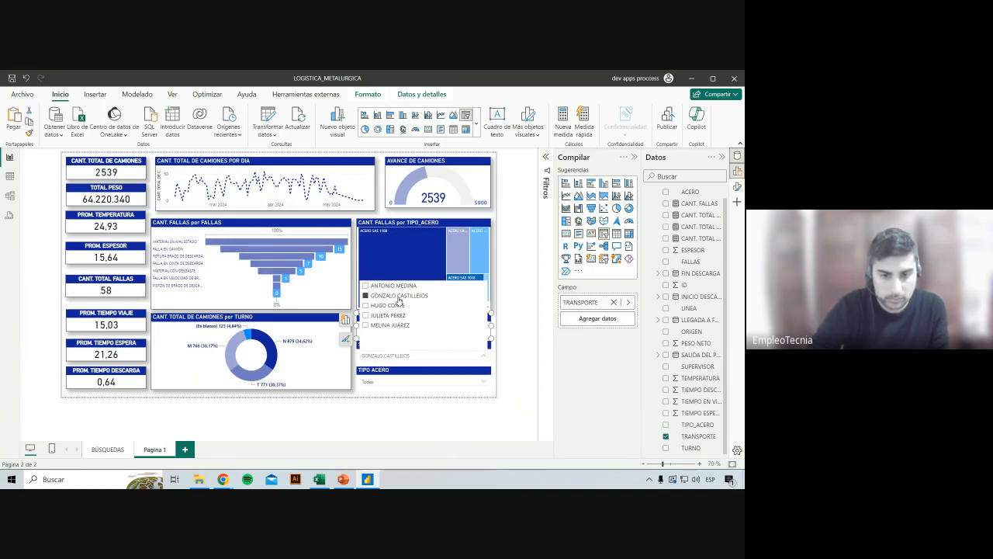
click(520, 258)
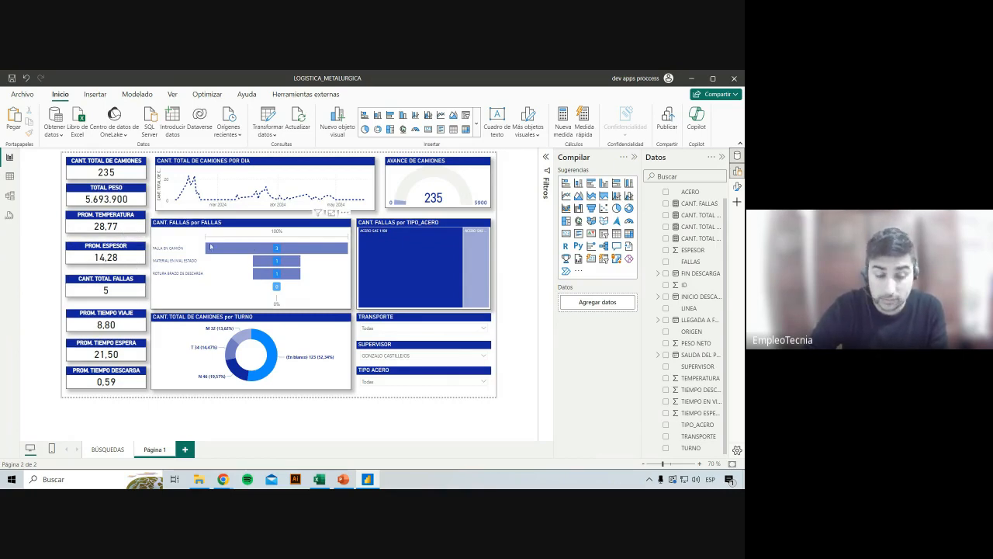
click(383, 356)
click(387, 315)
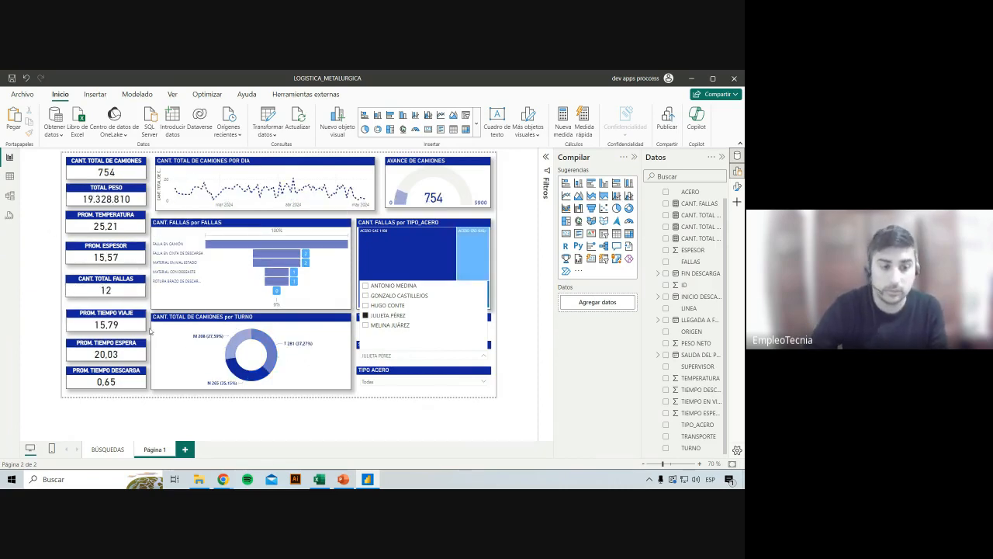
click(395, 317)
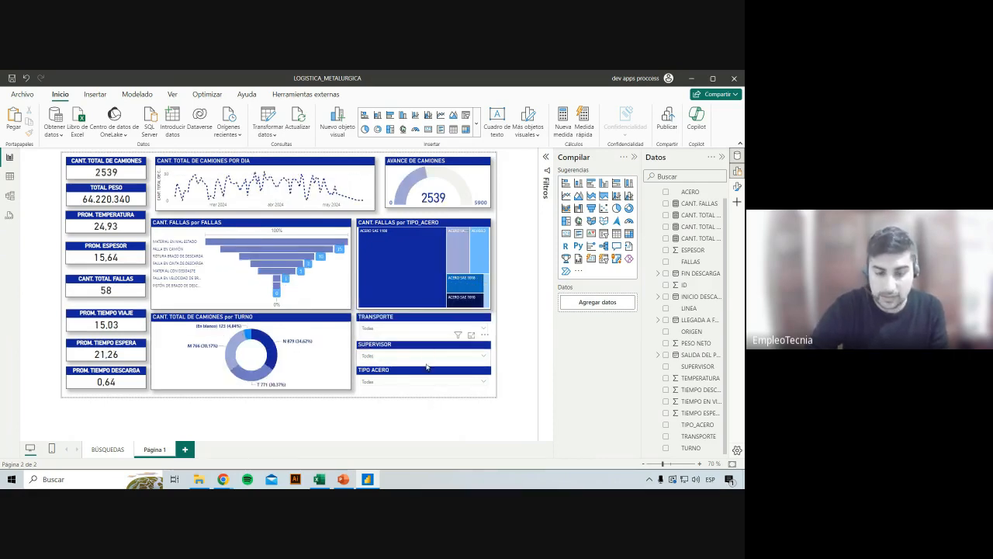
Cross-filter the page from the trucks-by-TURNO donut using shift N and shift M in turn, clearing each selection.
mouse_move(379, 256)
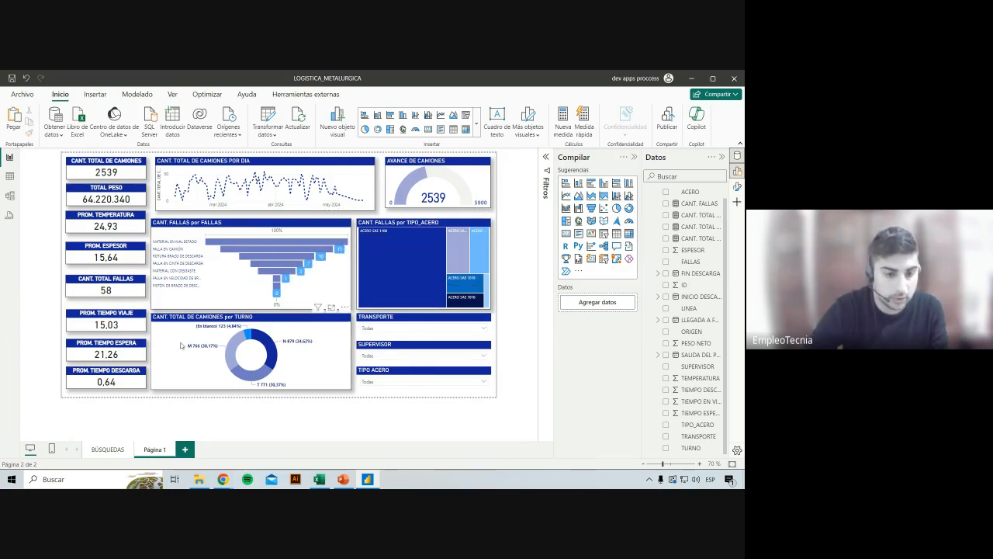
click(274, 350)
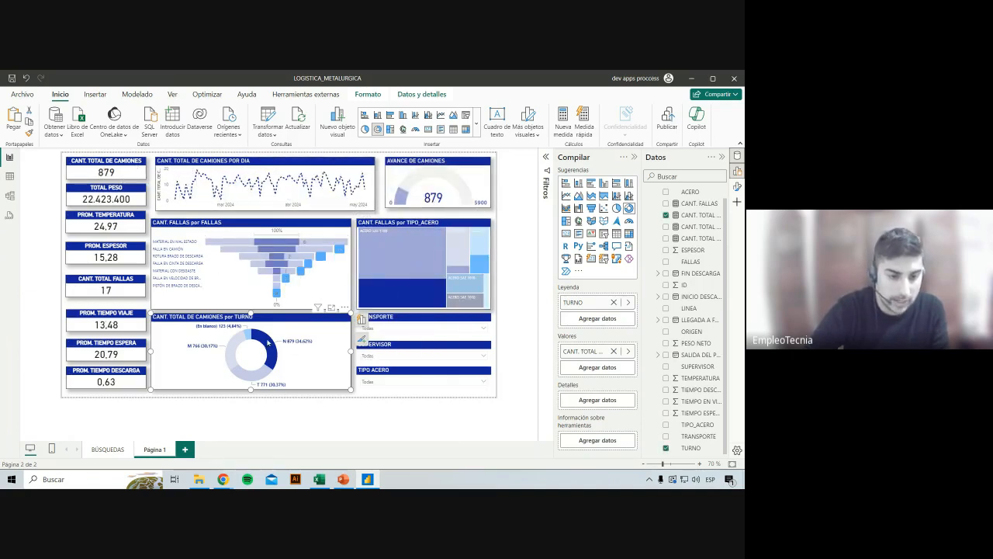
mouse_move(271, 347)
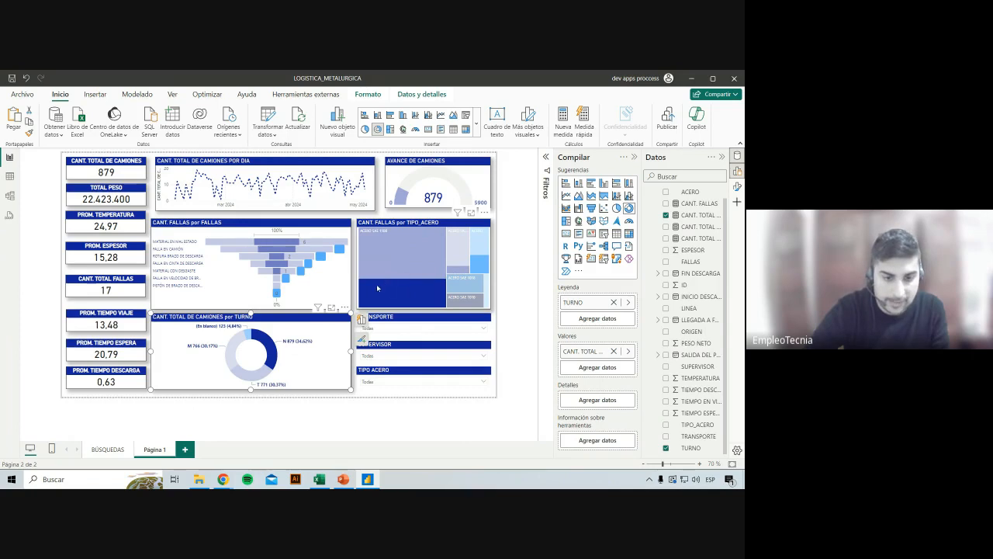
click(266, 343)
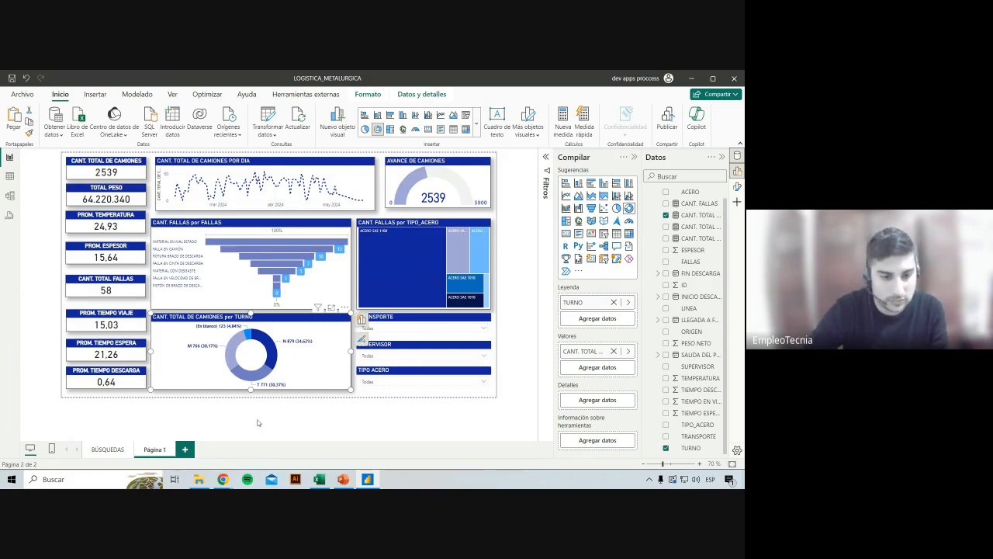
click(228, 351)
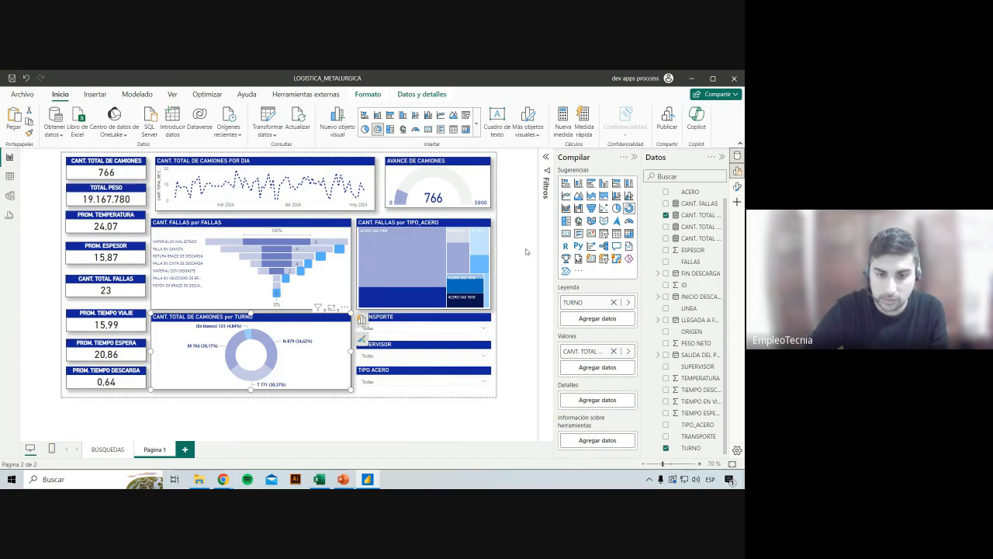
click(238, 354)
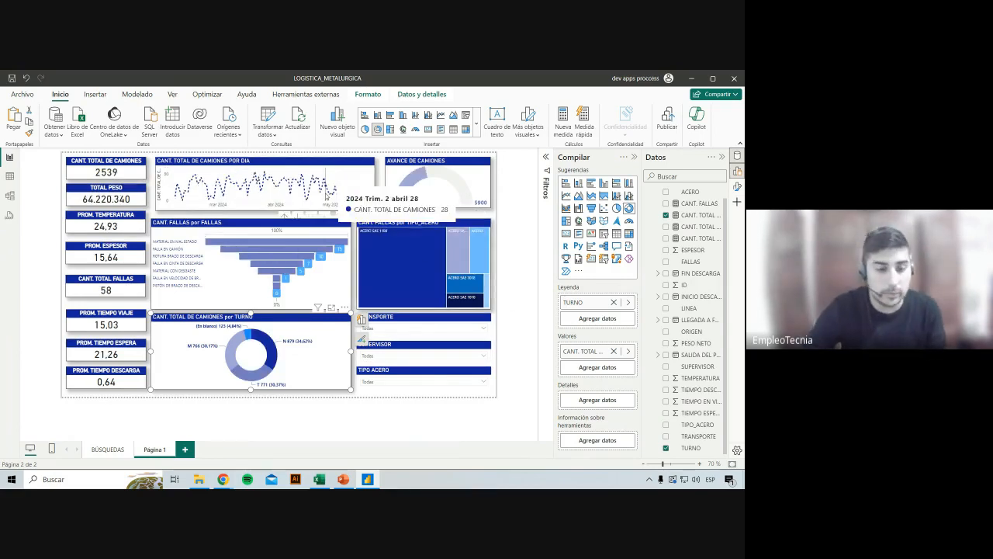
Cross-filter the page by 2 April 2024 from the daily truck line chart and clear the selection.
click(278, 188)
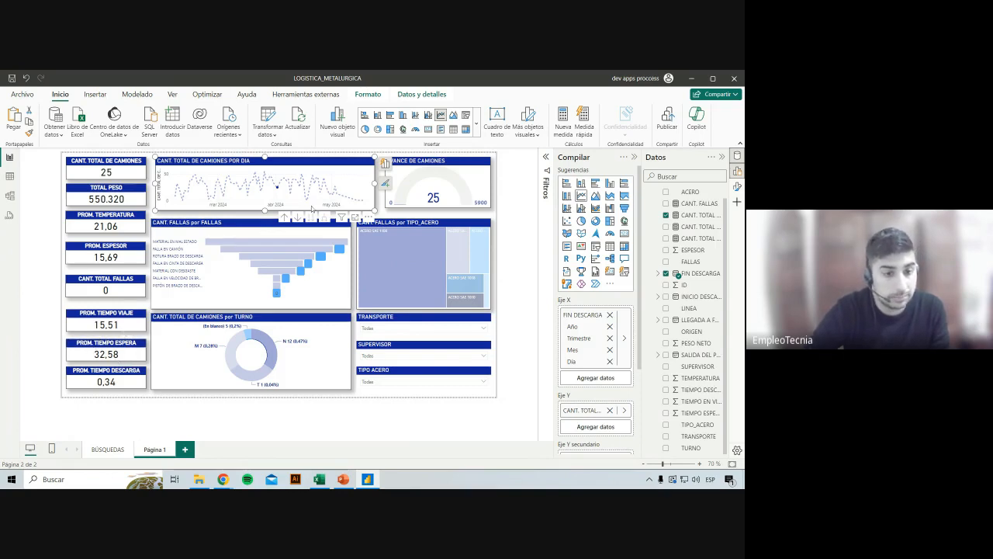
mouse_move(277, 188)
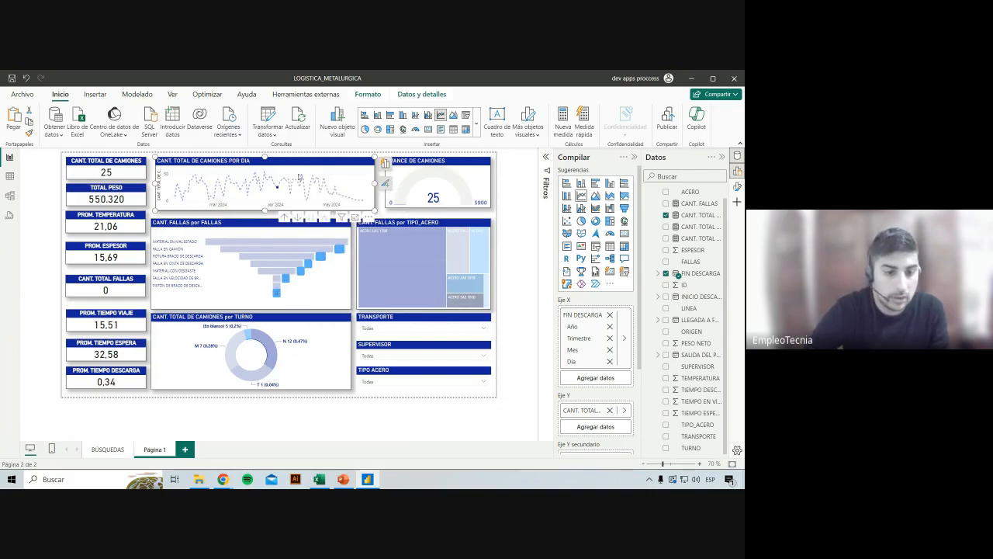
click(276, 184)
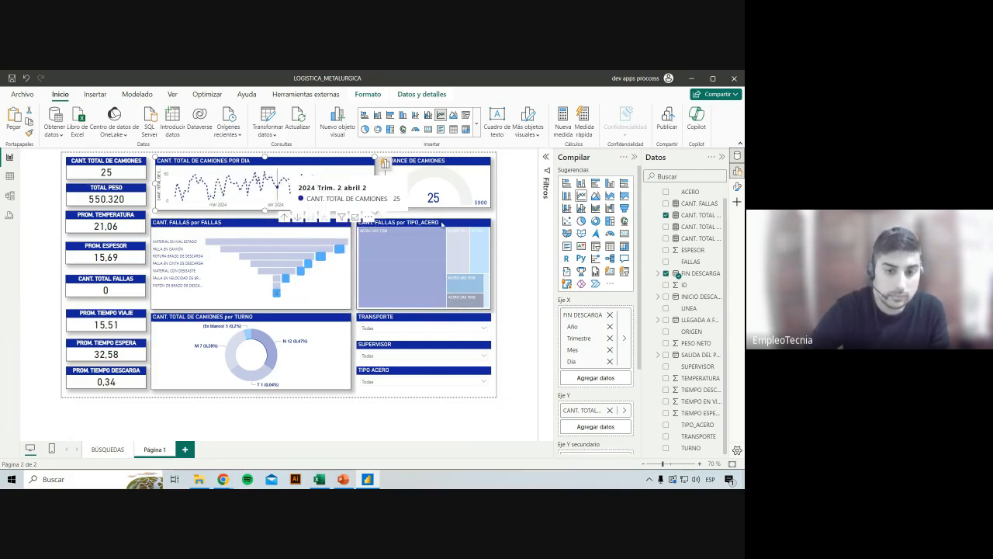
click(510, 251)
Collapse the visual-building pane to give the report canvas more room and save the report.
click(635, 157)
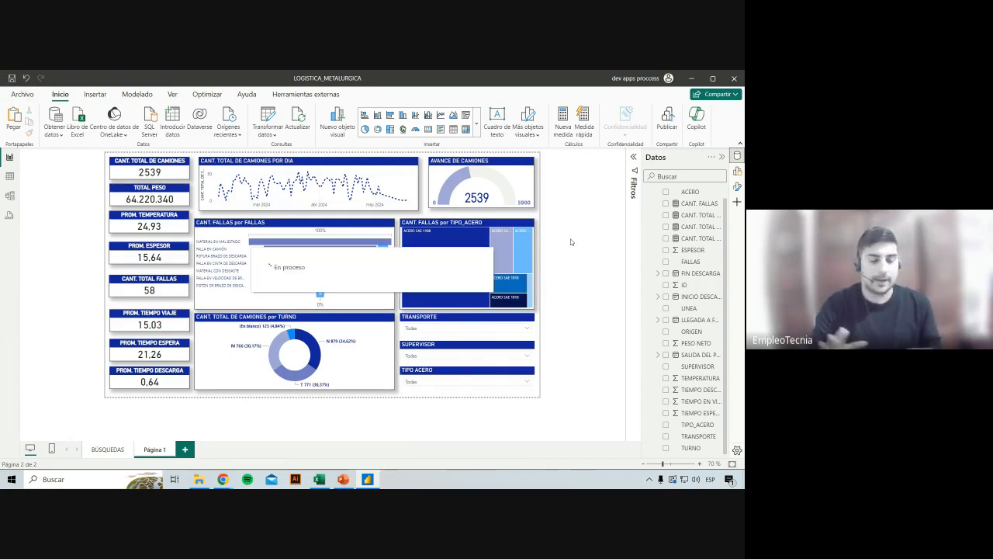
key(Tab)
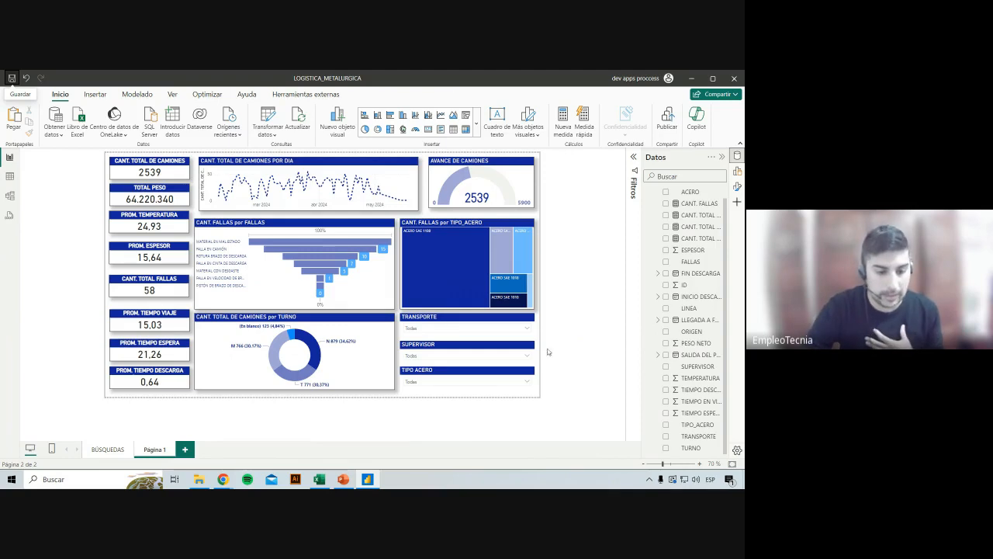
Switch to the PowerPoint presentation, show the closing CONTACTO slide, and return to the Power BI report.
click(345, 477)
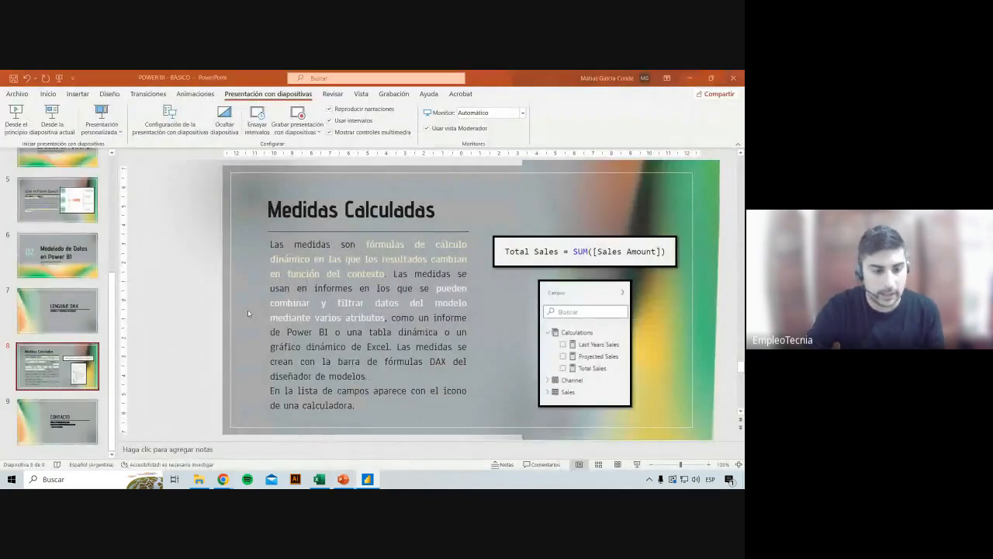
click(76, 420)
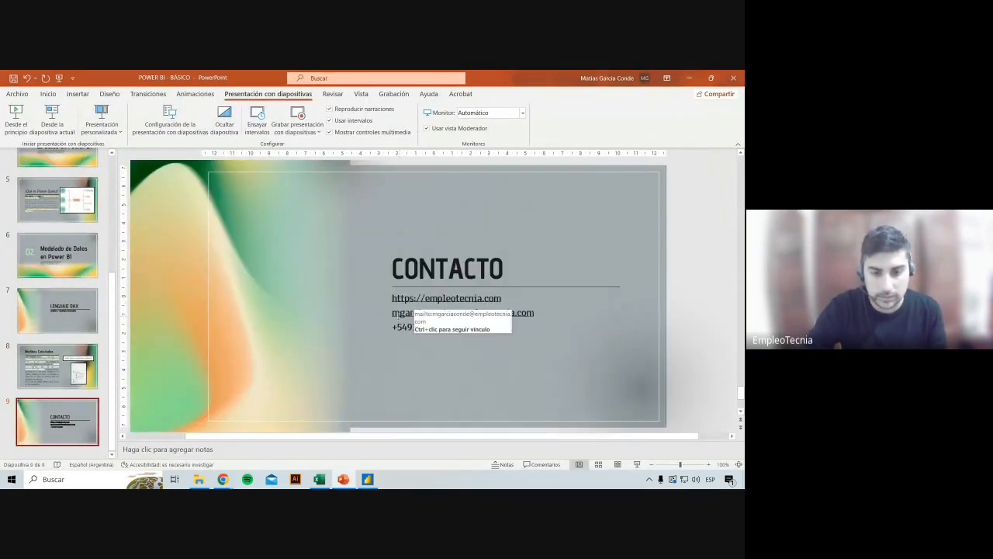
click(689, 78)
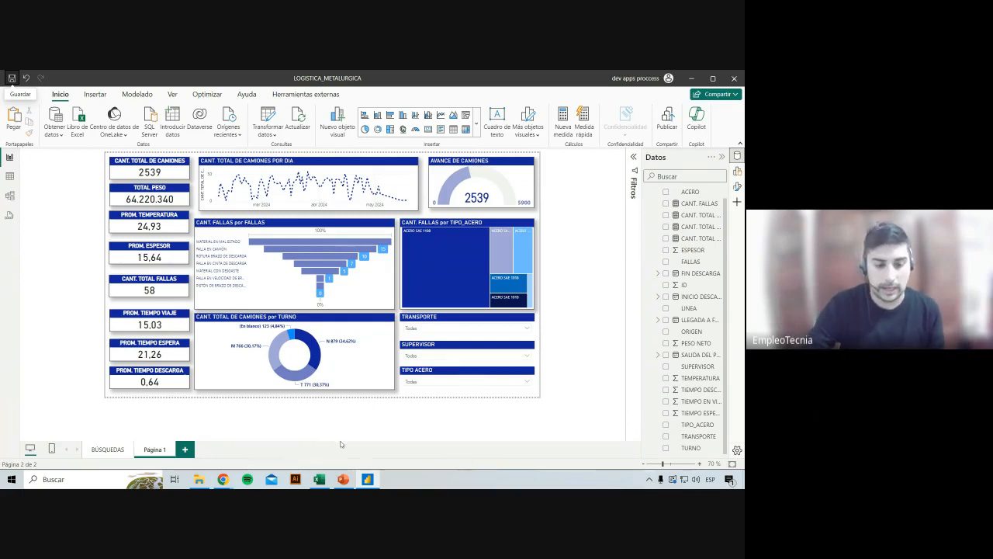
Switch to the Google Meet call in Chrome and open the call's additional options.
mouse_move(223, 479)
click(202, 443)
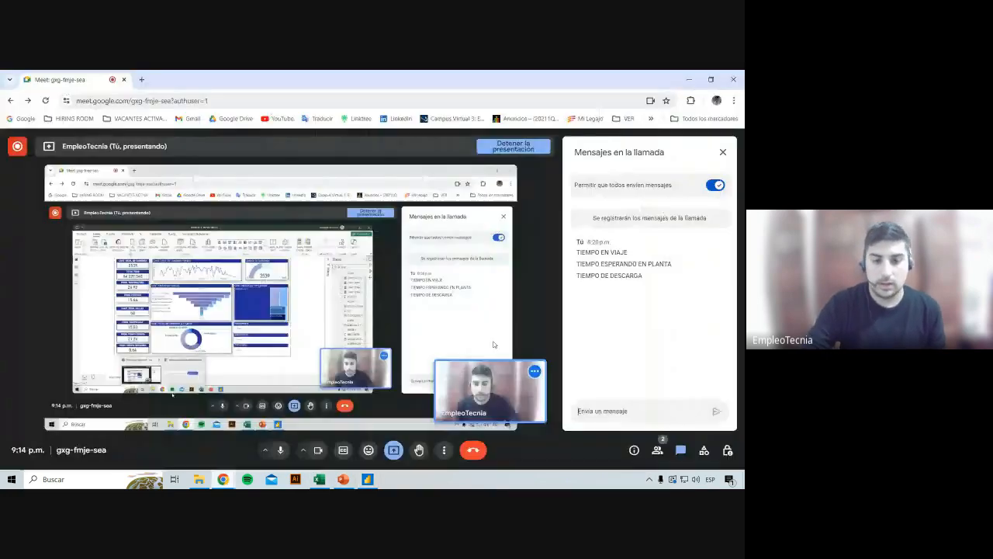
click(444, 450)
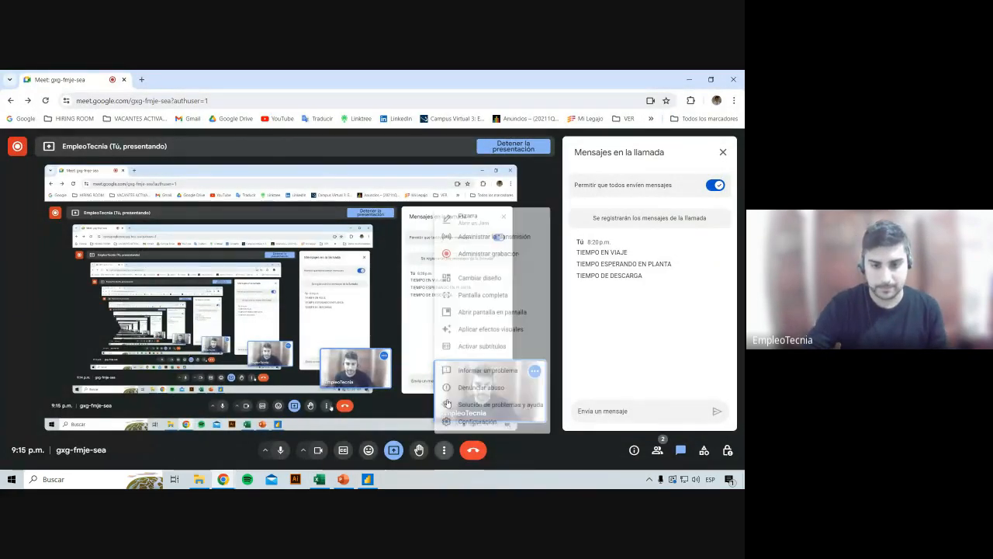